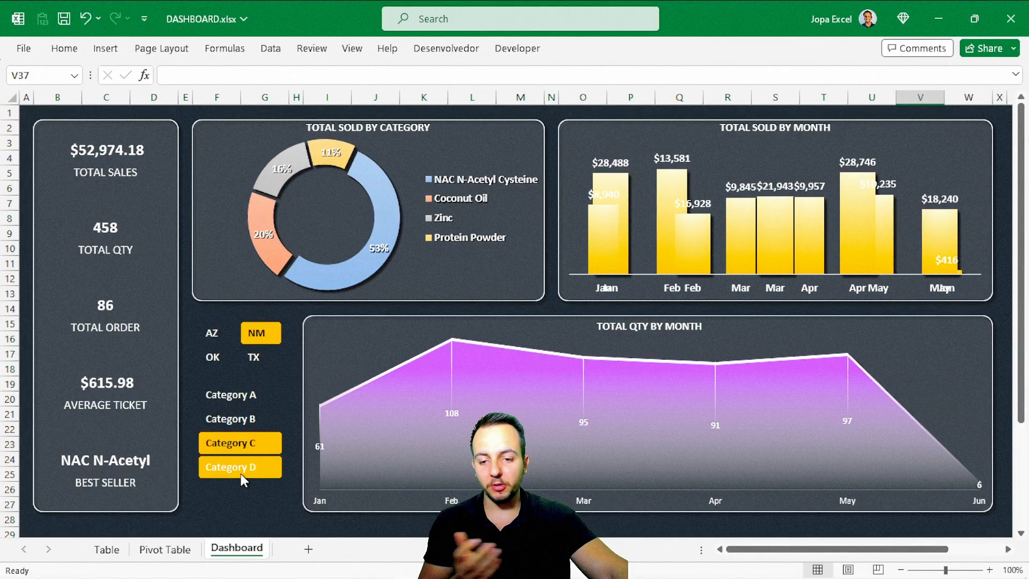
Step: Filter the finished dashboard to state OK, trying Category A and ending with Category D
{"action": "left_click", "coordinate": [220, 358]}
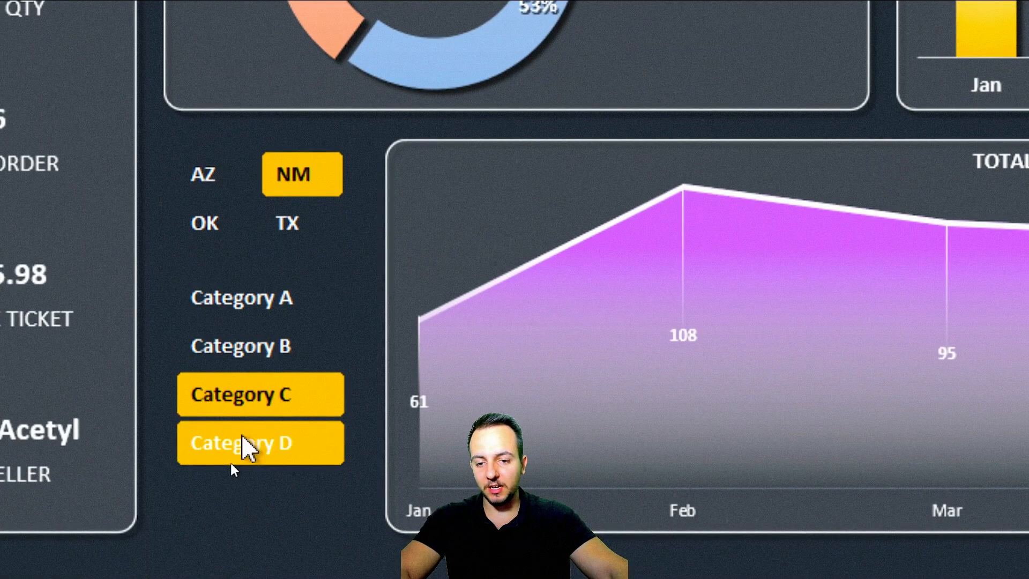
{"action": "left_click", "coordinate": [245, 295]}
{"action": "left_click", "coordinate": [205, 219]}
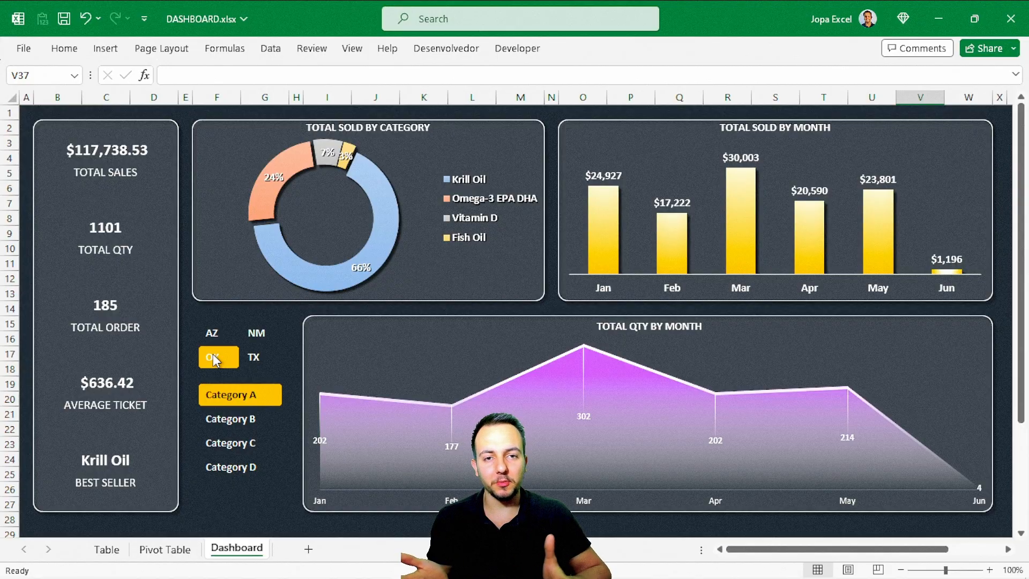
{"action": "left_click", "coordinate": [224, 464], "text": "ctrl"}
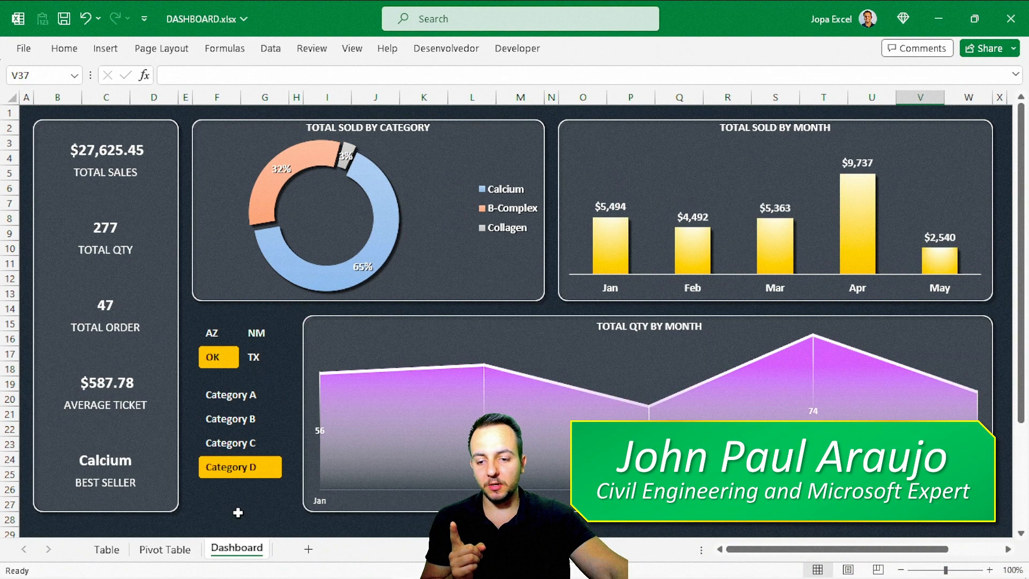
Step: View the source data on the Table sheet, return to the Dashboard sheet and filter it to state NM
{"action": "left_click", "coordinate": [107, 549]}
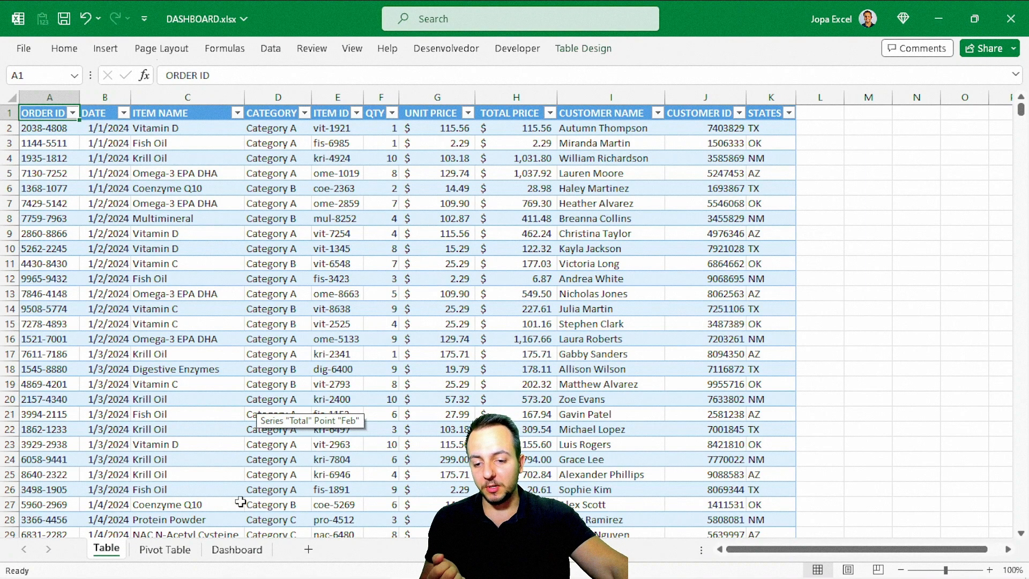
{"action": "left_click", "coordinate": [242, 546]}
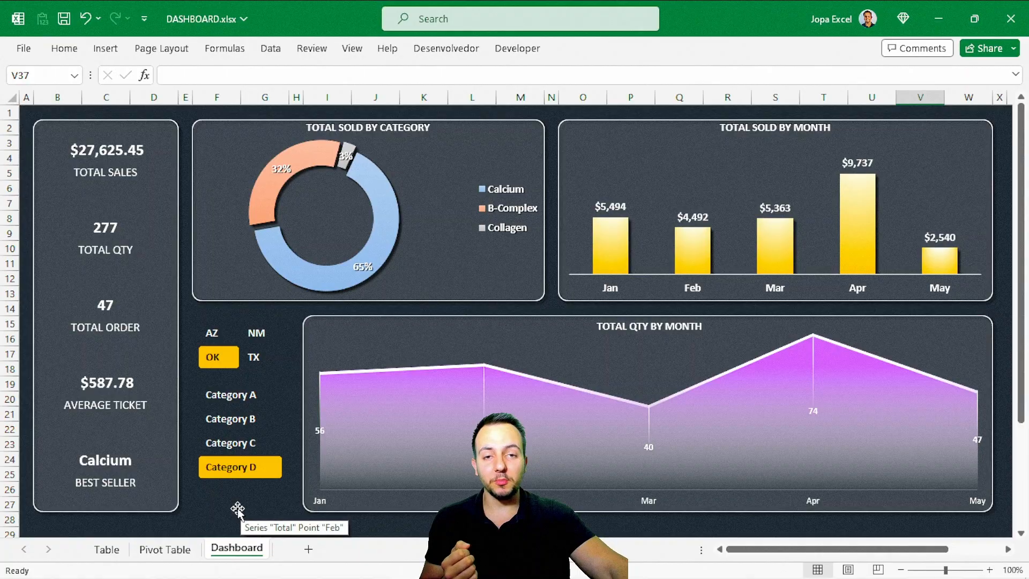
{"action": "left_click", "coordinate": [261, 333]}
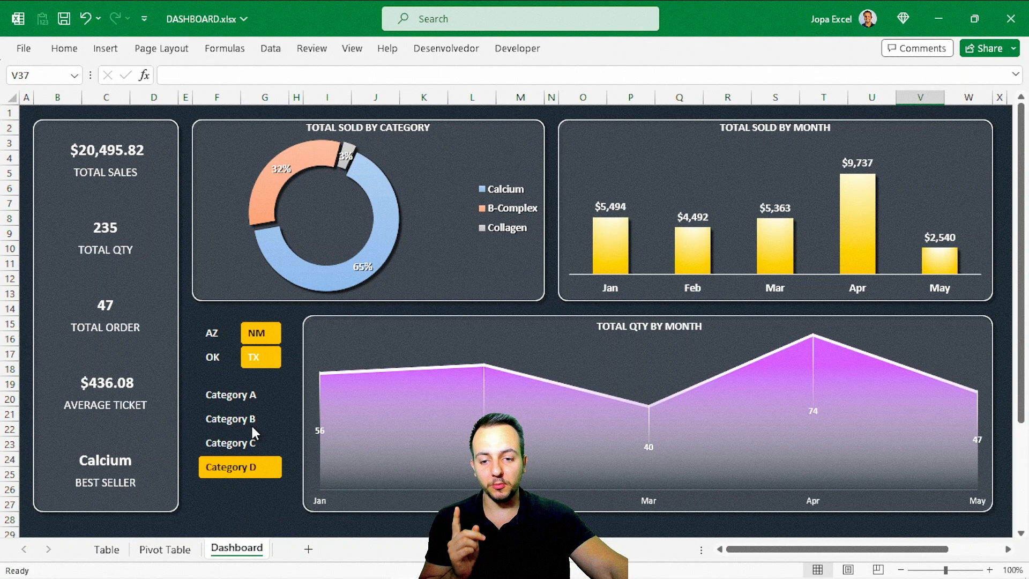
Step: Review the Table sheet and all pivot tables on the Pivot Table sheet, ending back on the Dashboard sheet
{"action": "left_click", "coordinate": [107, 549]}
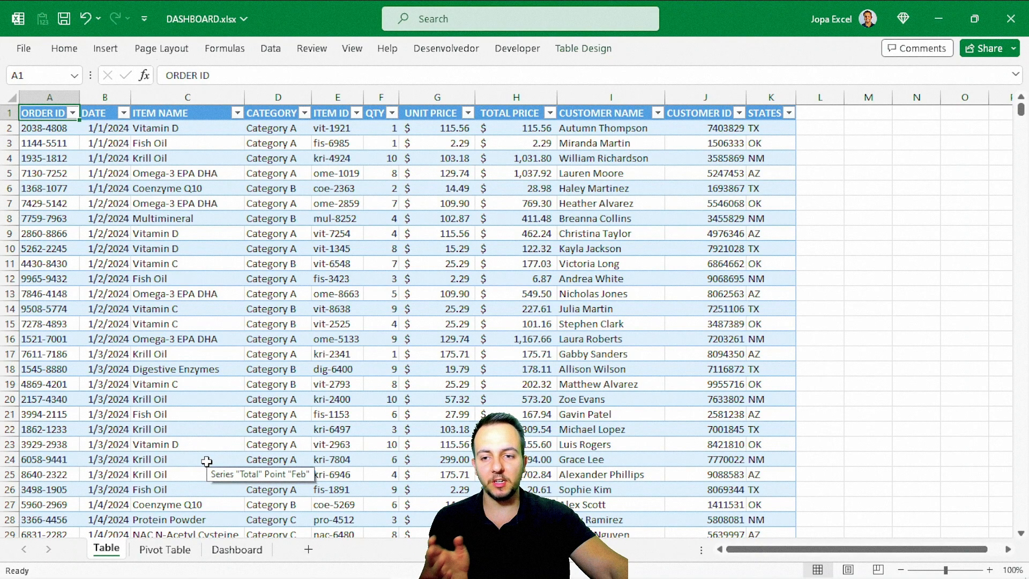
{"action": "left_click", "coordinate": [163, 550]}
{"action": "scroll", "coordinate": [229, 438], "scroll_direction": "right", "scroll_amount": 5}
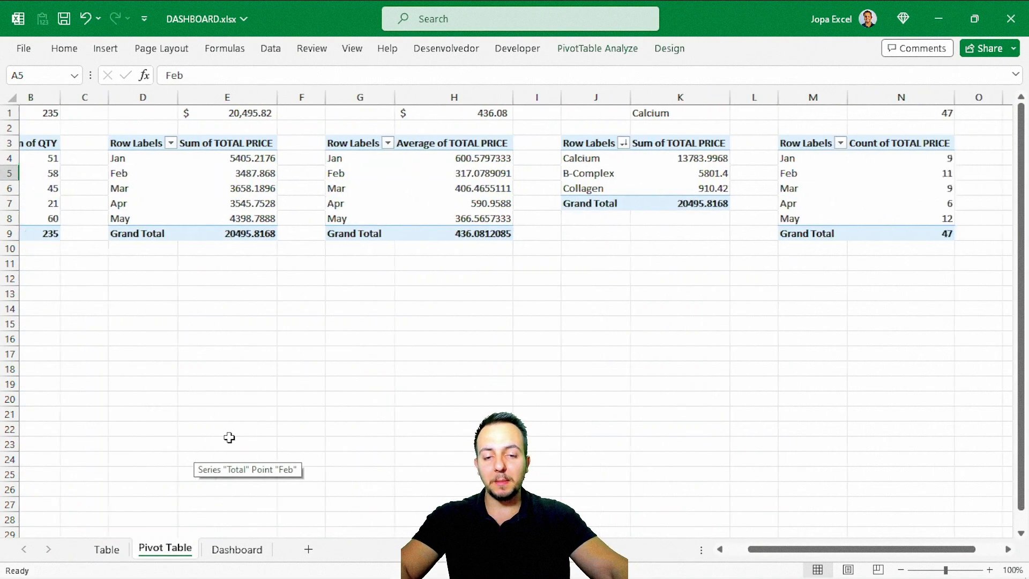
{"action": "scroll", "coordinate": [229, 438], "scroll_direction": "left", "scroll_amount": 5}
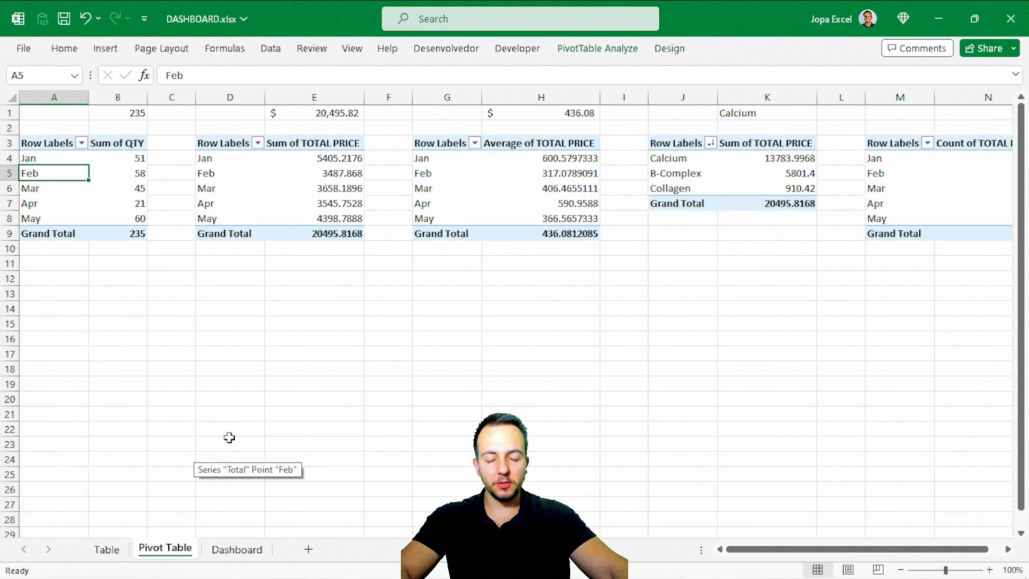
{"action": "left_click", "coordinate": [235, 550]}
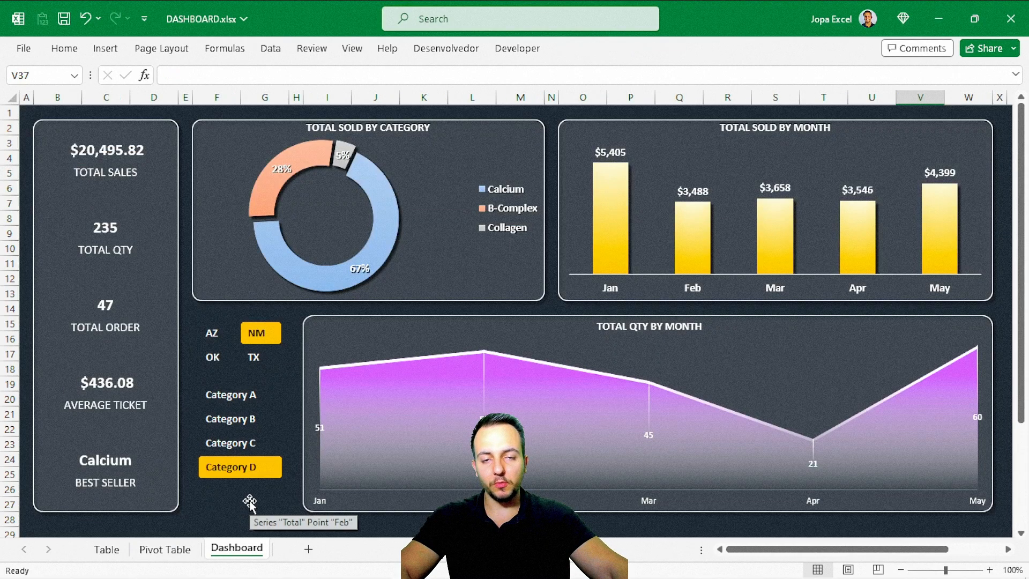
Step: Filter the dashboard to Category B, trying state OK and ending with AZ and TX selected together
{"action": "left_click", "coordinate": [230, 418]}
{"action": "left_click", "coordinate": [215, 358]}
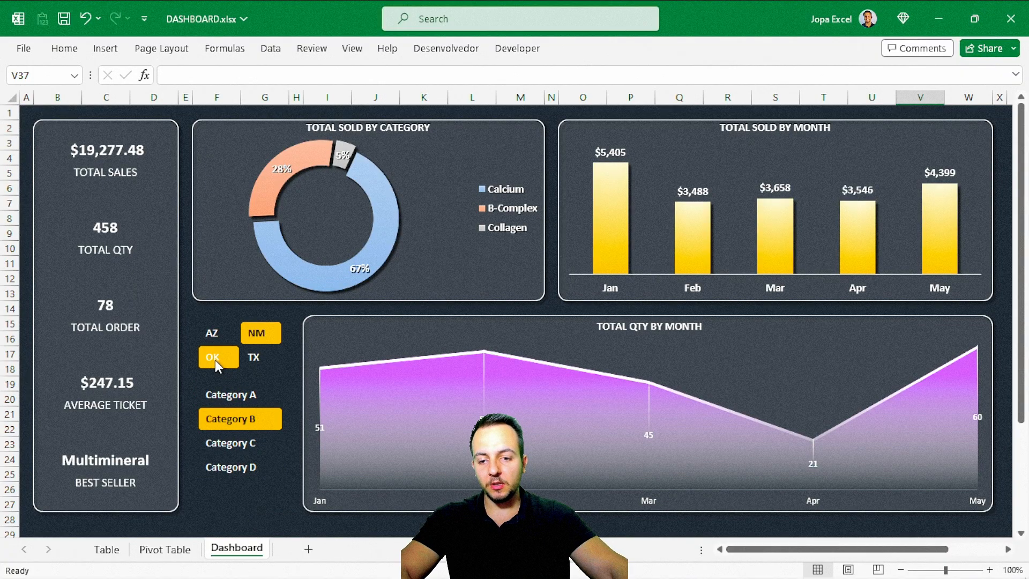
{"action": "left_click", "coordinate": [211, 333]}
{"action": "left_click", "coordinate": [253, 358], "text": "ctrl"}
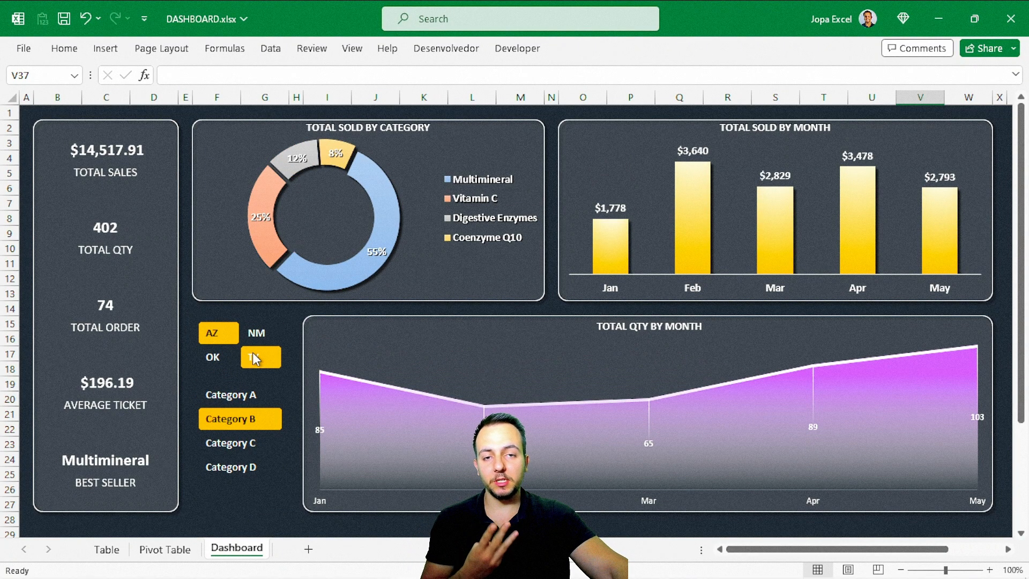
{"action": "left_click", "coordinate": [252, 355]}
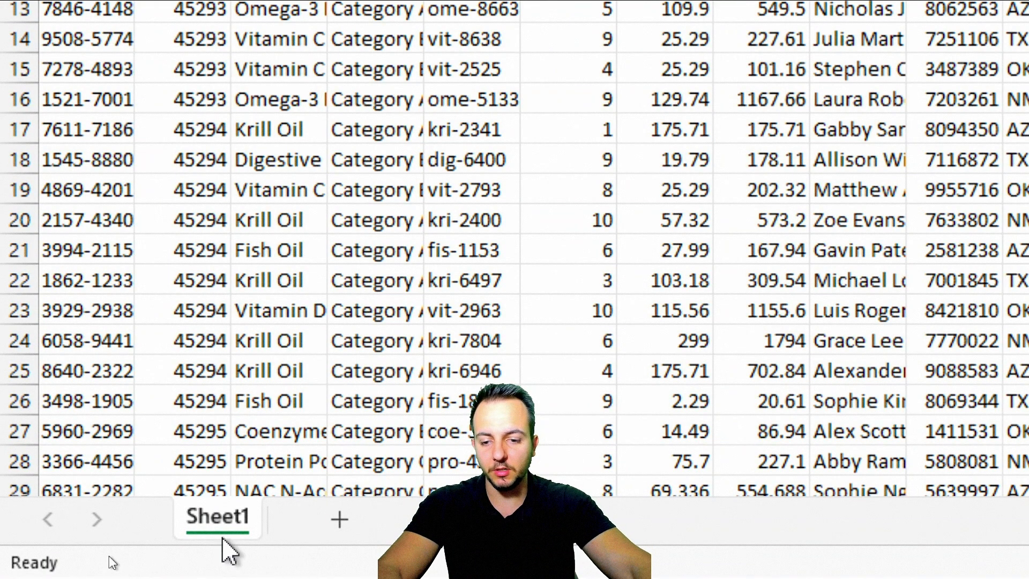
Step: Rename the worksheet Sheet1 as Table
{"action": "right_click", "coordinate": [204, 514]}
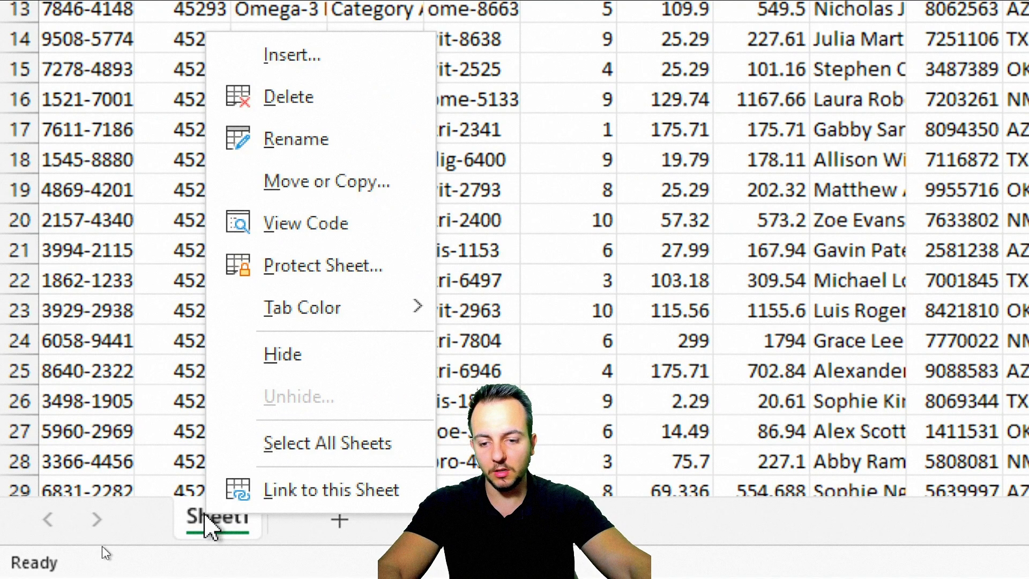
{"action": "left_click", "coordinate": [355, 144]}
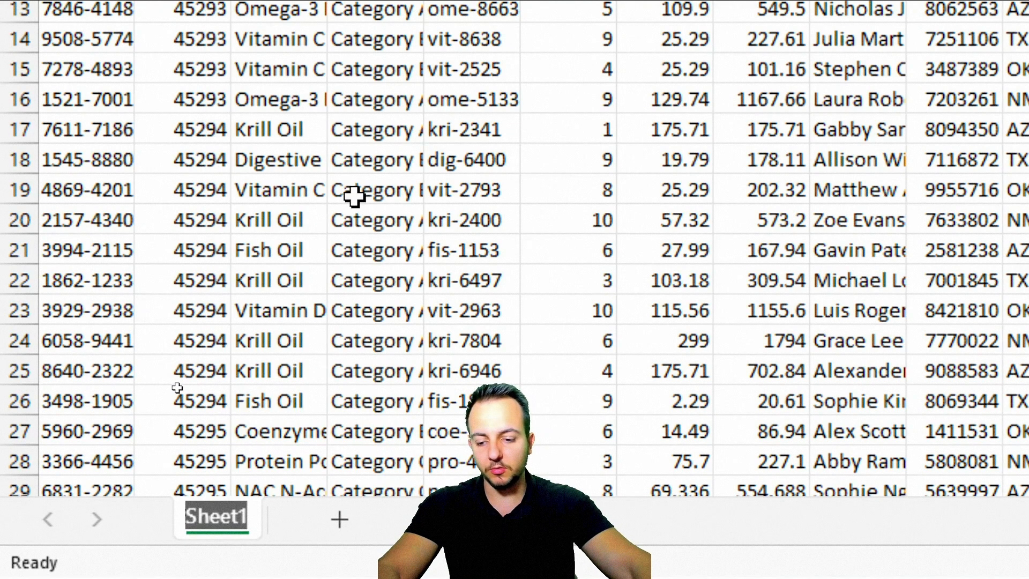
{"action": "type", "text": "Table"}
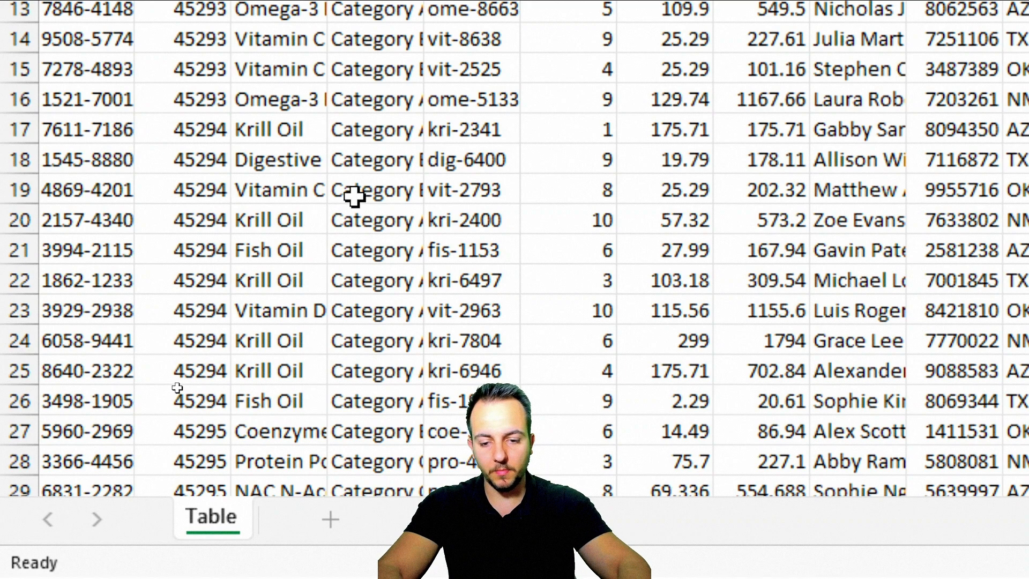
{"action": "key", "text": "Return"}
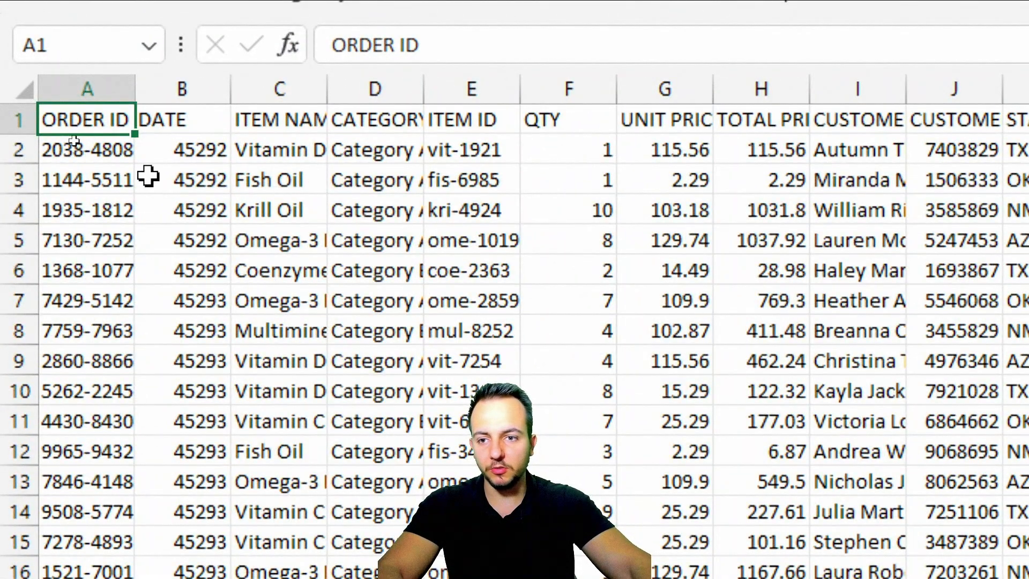
Step: Examine the raw data column by column from ORDER ID through STATES, including a few sample cells
{"action": "left_click", "coordinate": [88, 80]}
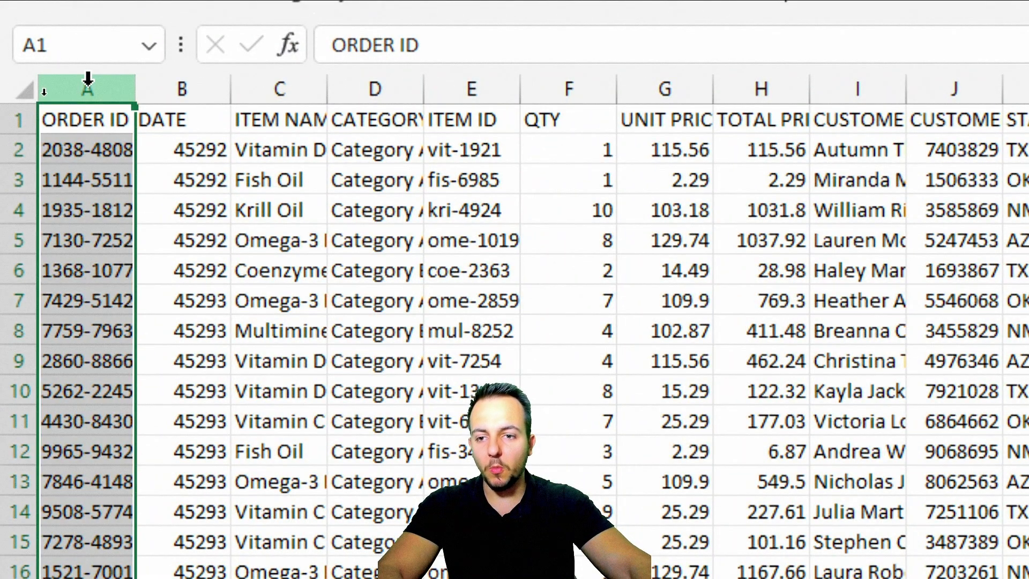
{"action": "left_click", "coordinate": [209, 80]}
{"action": "left_click", "coordinate": [279, 86]}
{"action": "left_click", "coordinate": [375, 85]}
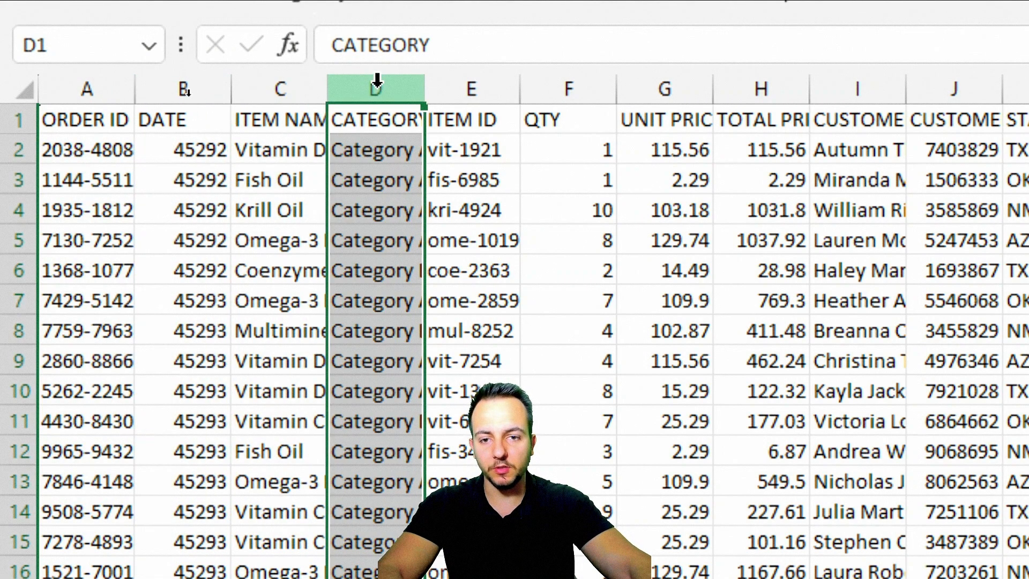
{"action": "left_click", "coordinate": [77, 113]}
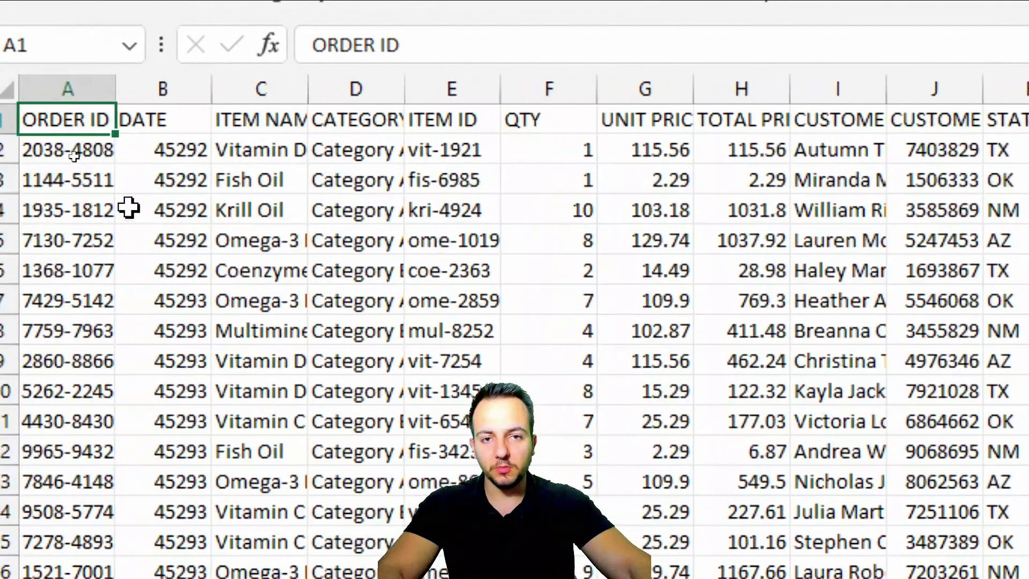
{"action": "left_click", "coordinate": [93, 88]}
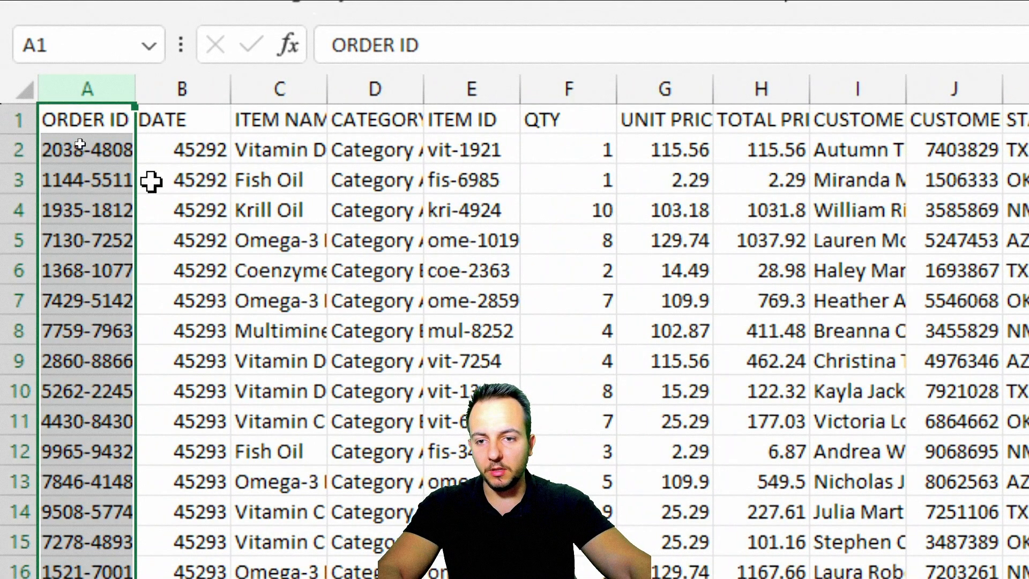
{"action": "left_click", "coordinate": [199, 88]}
{"action": "left_click", "coordinate": [298, 88]}
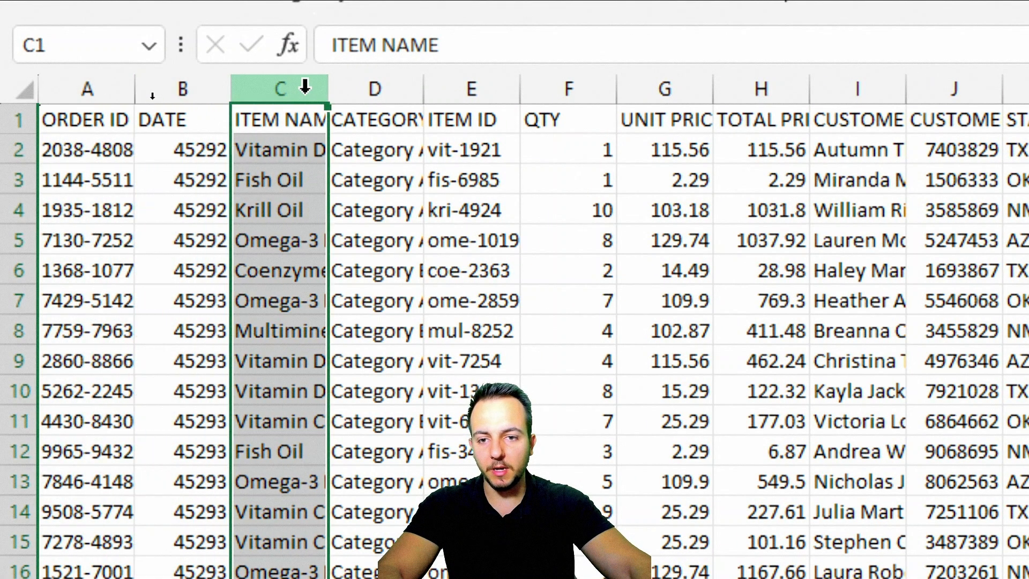
{"action": "left_click", "coordinate": [371, 86]}
{"action": "left_click", "coordinate": [479, 89]}
{"action": "left_click", "coordinate": [561, 86]}
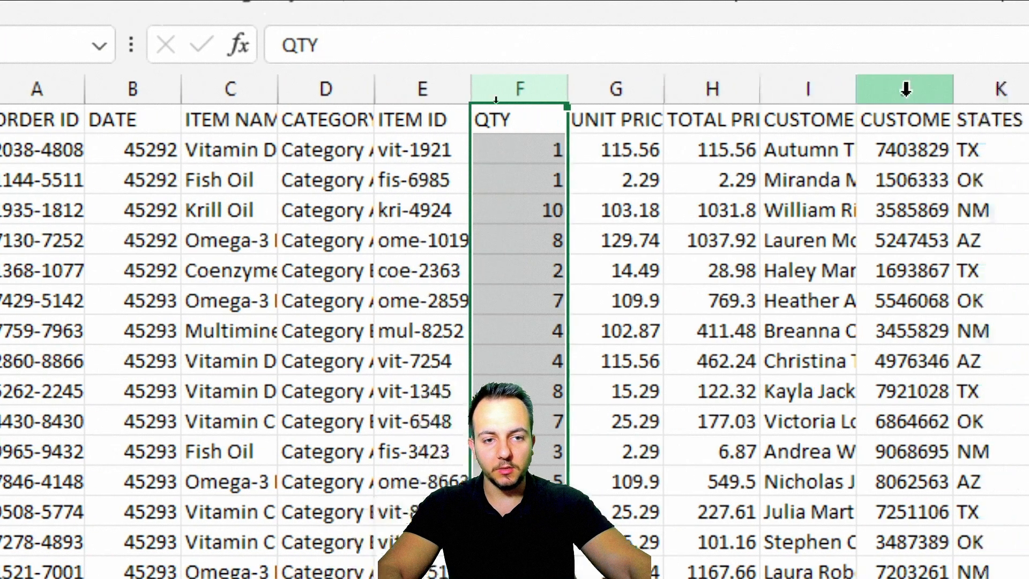
{"action": "left_click", "coordinate": [611, 86]}
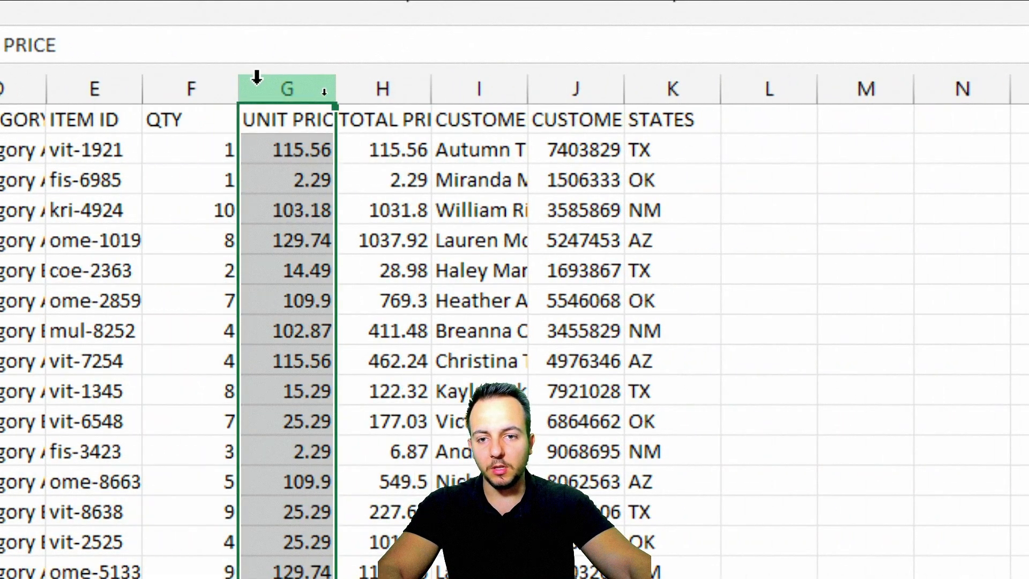
{"action": "left_click", "coordinate": [359, 87]}
{"action": "left_click", "coordinate": [483, 89]}
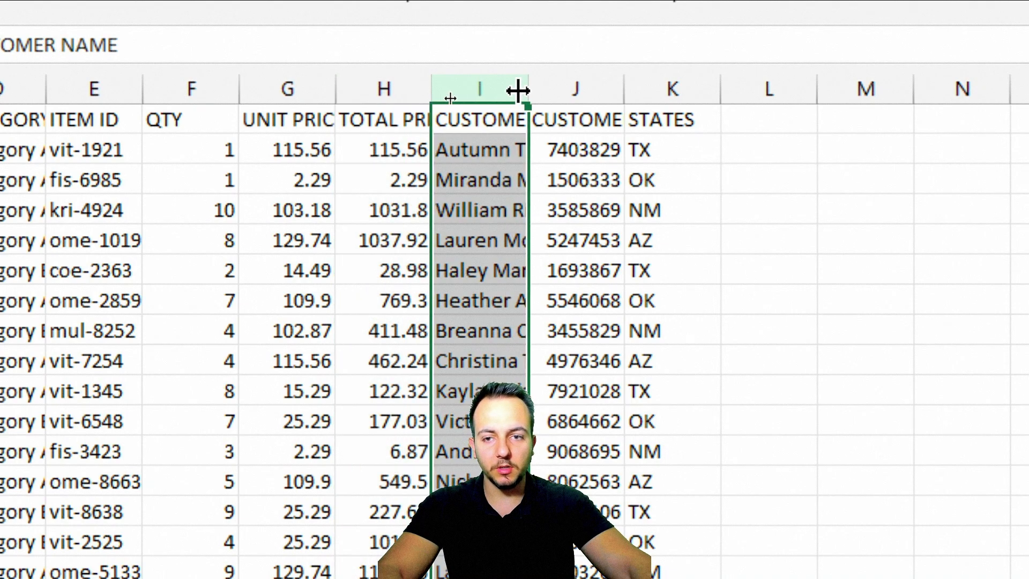
{"action": "left_click", "coordinate": [555, 86]}
{"action": "left_click", "coordinate": [663, 90]}
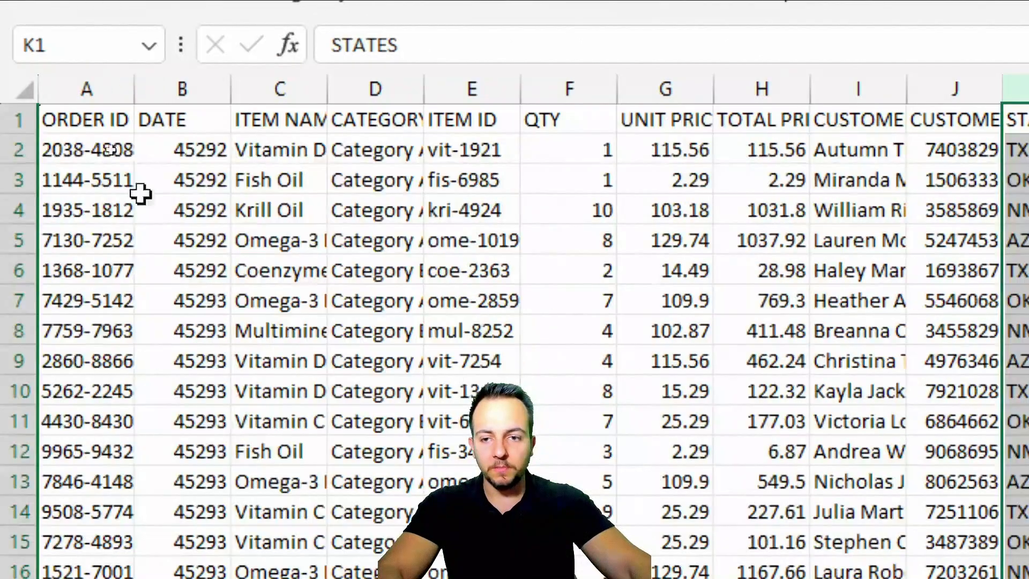
{"action": "left_click", "coordinate": [319, 209]}
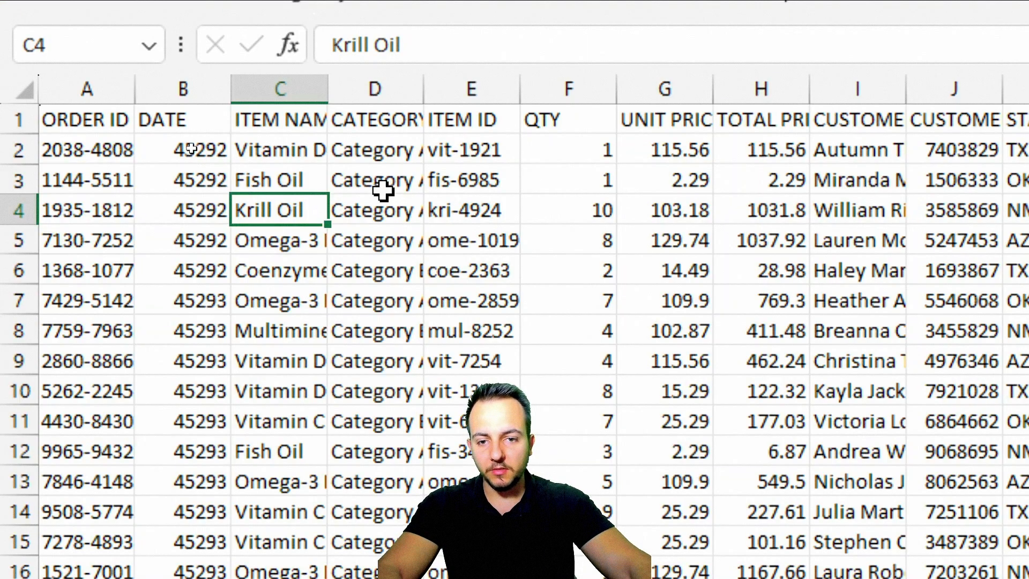
{"action": "left_click", "coordinate": [375, 183]}
{"action": "left_click", "coordinate": [374, 239]}
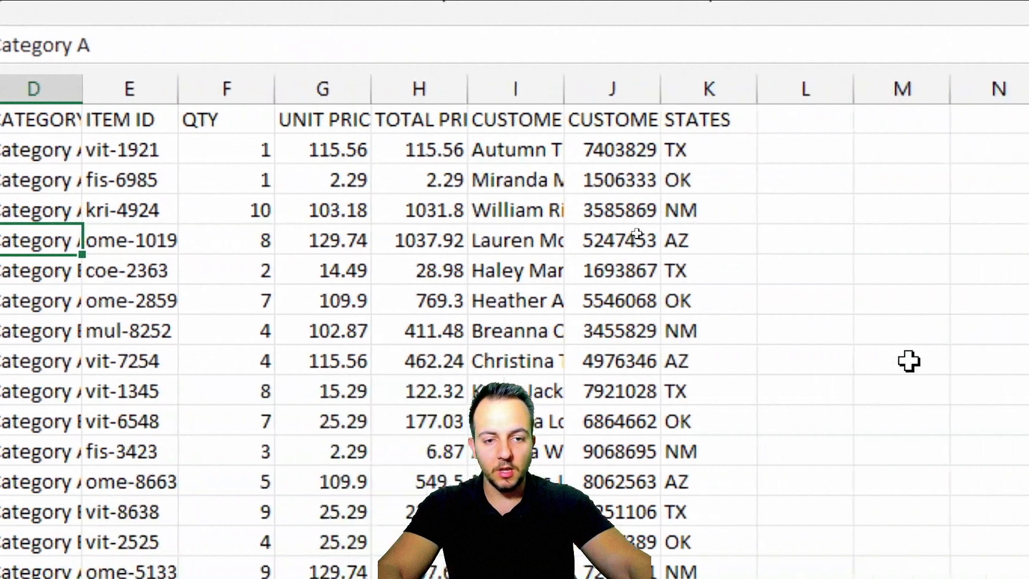
{"action": "left_click", "coordinate": [871, 250]}
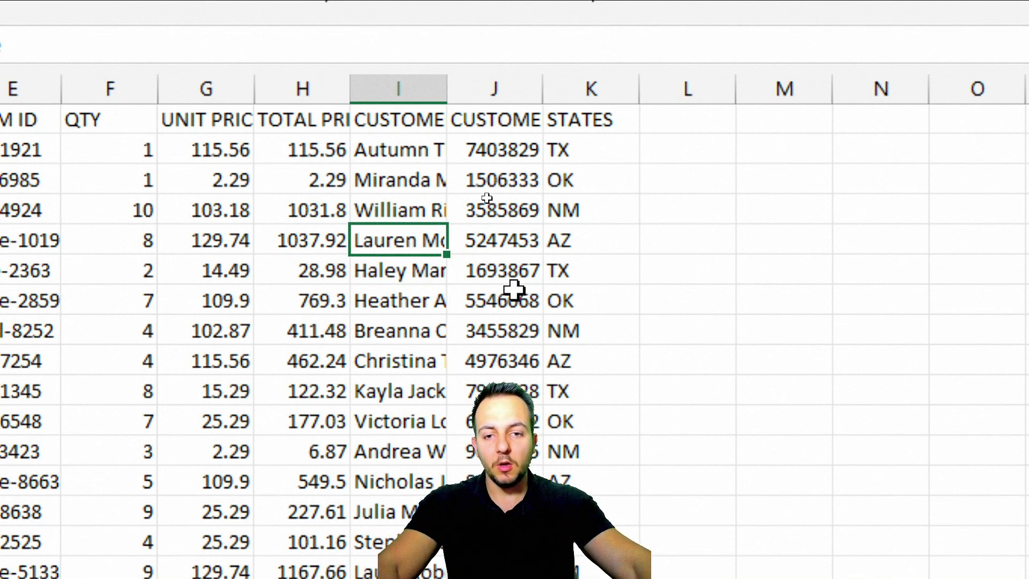
Step: Autofit the widths of columns A through K to their contents and select cell A1
{"action": "left_click_drag", "start_coordinate": [592, 88], "coordinate": [50, 108]}
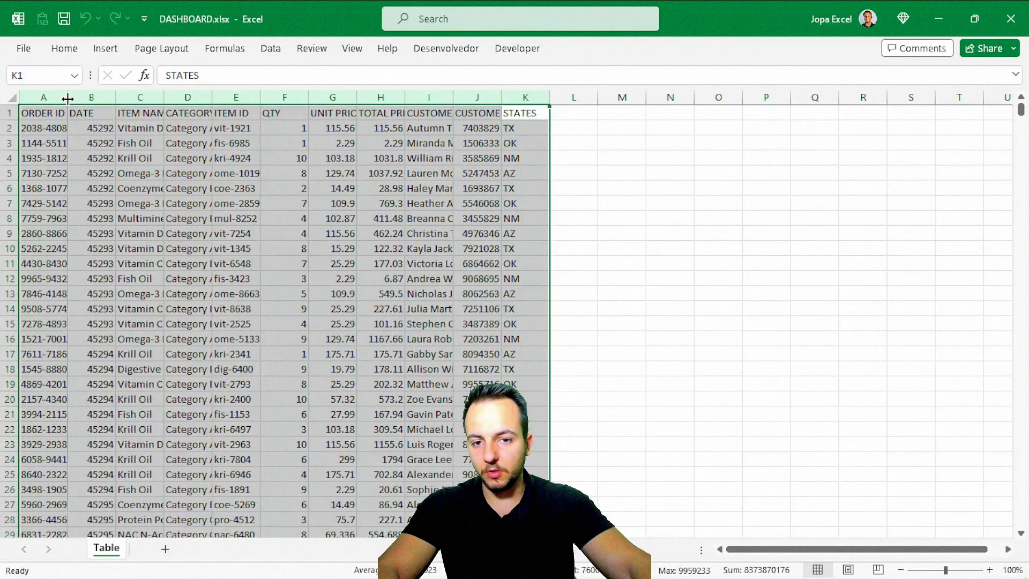
{"action": "double_click", "coordinate": [68, 98]}
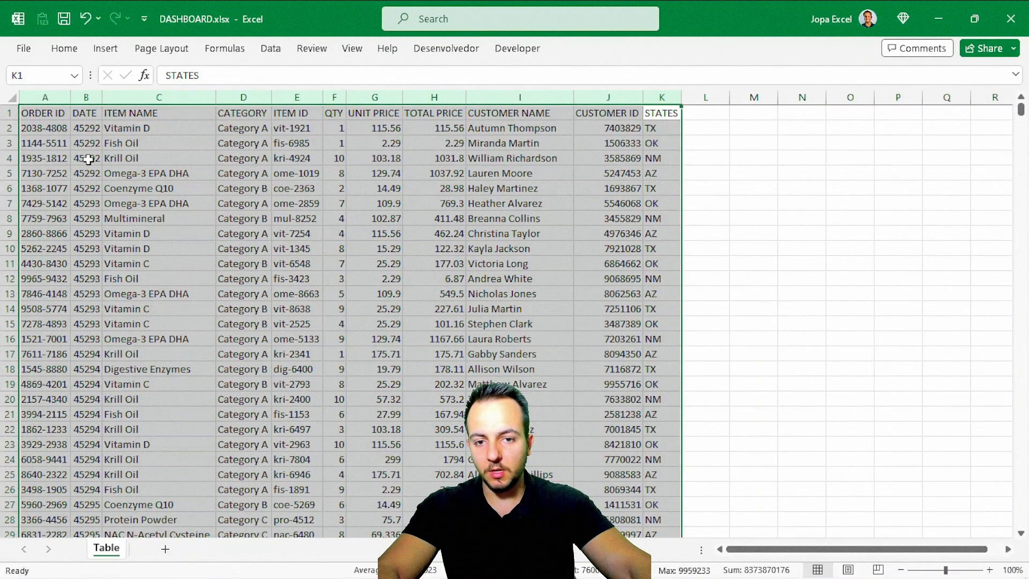
{"action": "left_click", "coordinate": [53, 115]}
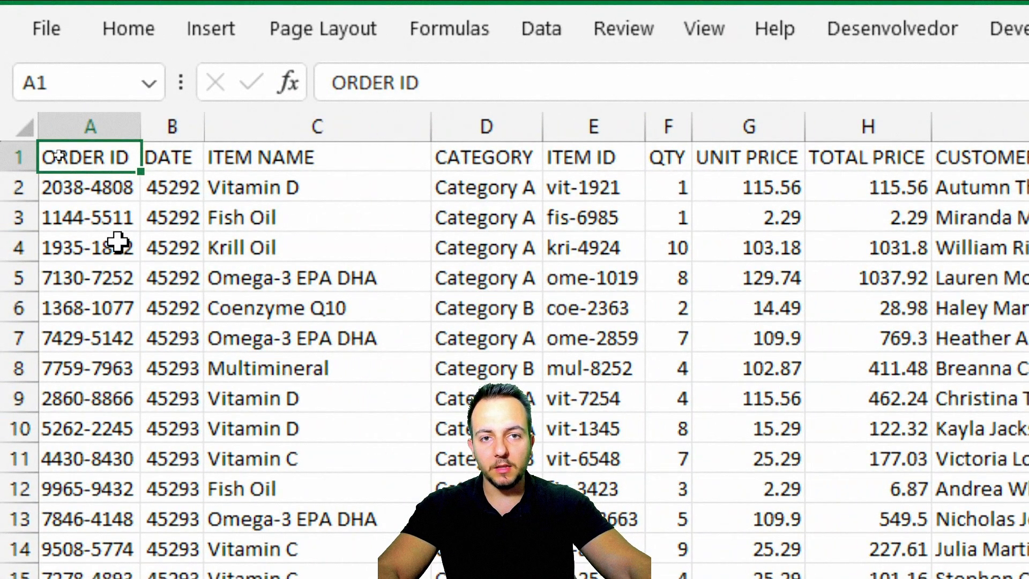
Step: Format the whole DATE column as Short Date
{"action": "left_click", "coordinate": [184, 126]}
{"action": "left_click", "coordinate": [185, 156]}
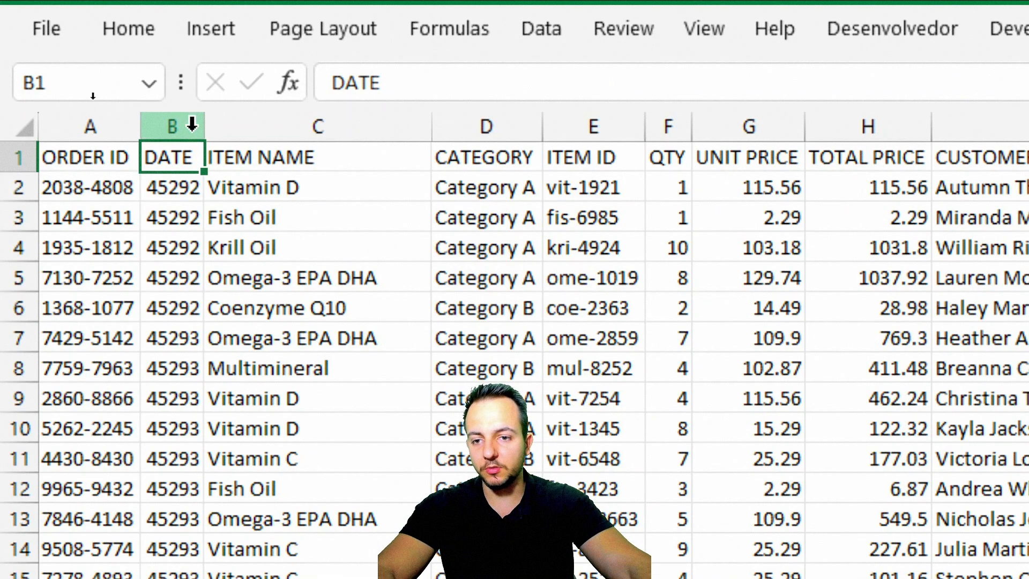
{"action": "left_click", "coordinate": [181, 122]}
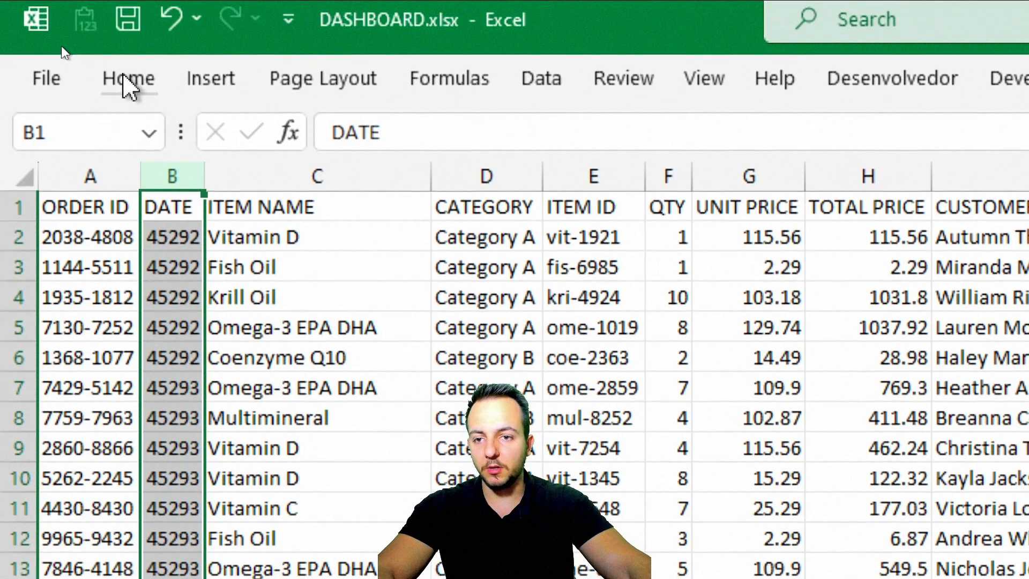
{"action": "left_click", "coordinate": [124, 27]}
{"action": "left_click", "coordinate": [129, 79]}
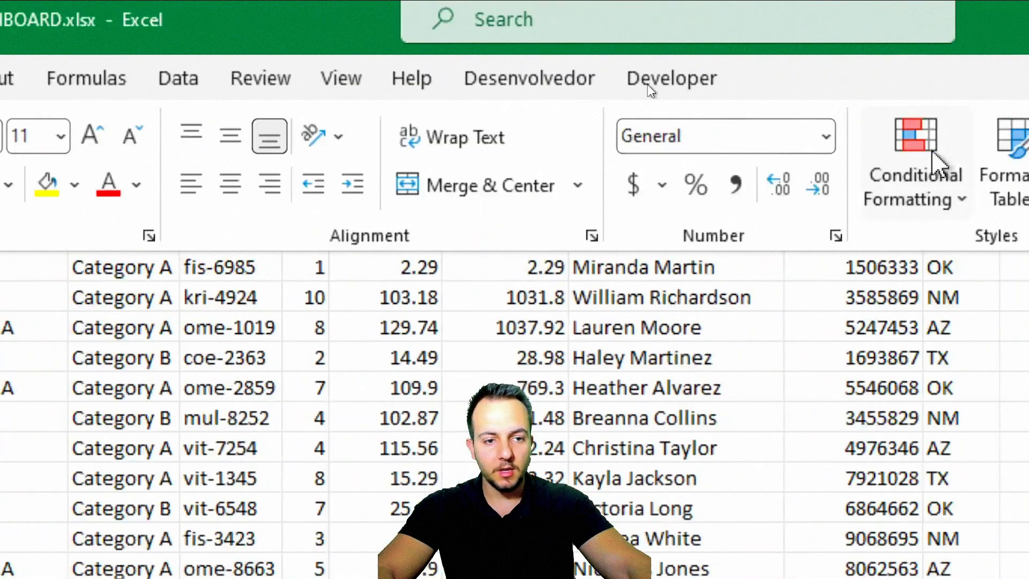
{"action": "left_click", "coordinate": [684, 137]}
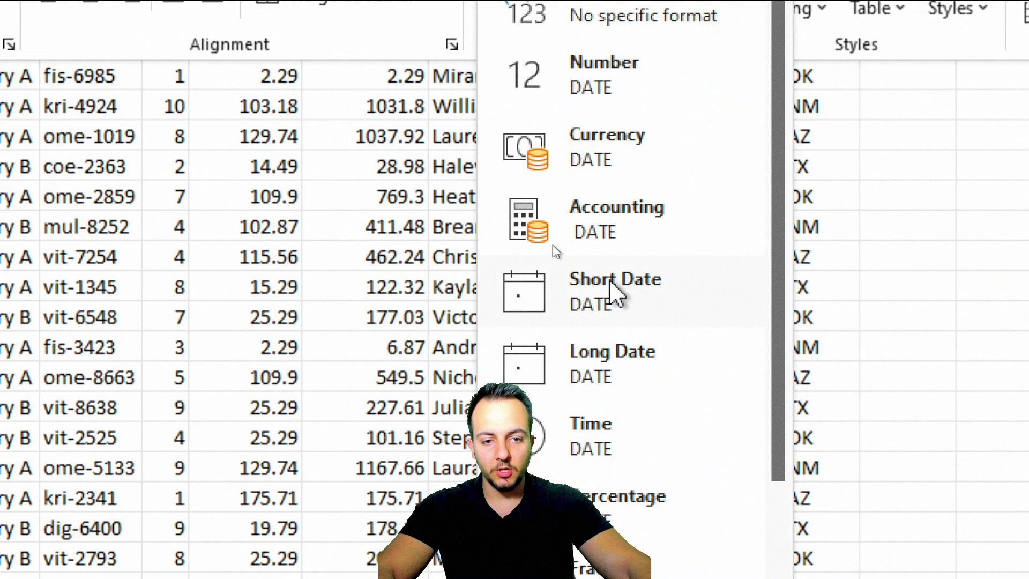
{"action": "left_click", "coordinate": [609, 314]}
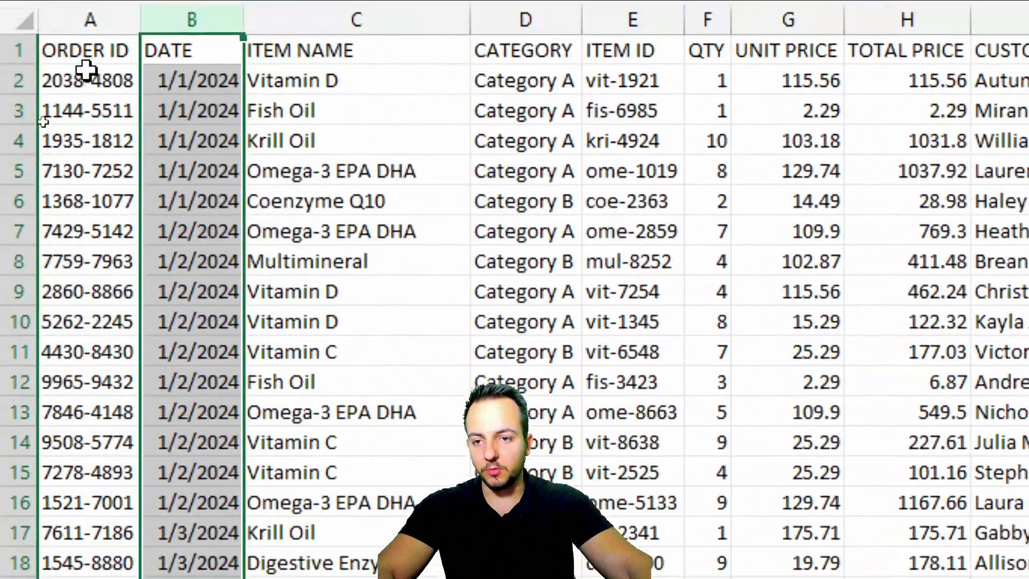
{"action": "left_click", "coordinate": [61, 110]}
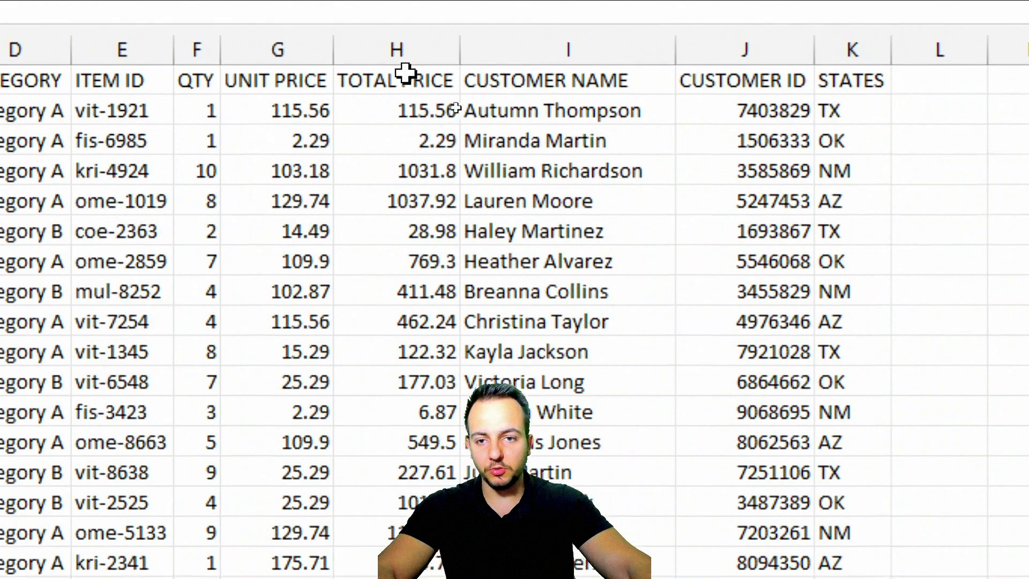
Step: Apply the dollar Accounting number format to the UNIT PRICE and TOTAL PRICE columns
{"action": "left_click", "coordinate": [292, 33]}
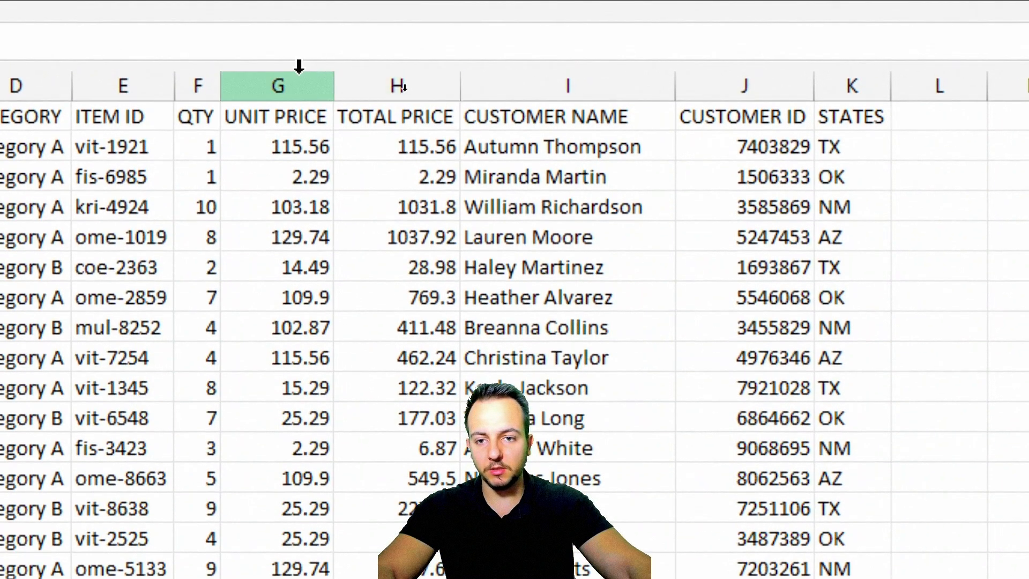
{"action": "left_click_drag", "start_coordinate": [437, 96], "coordinate": [437, 92]}
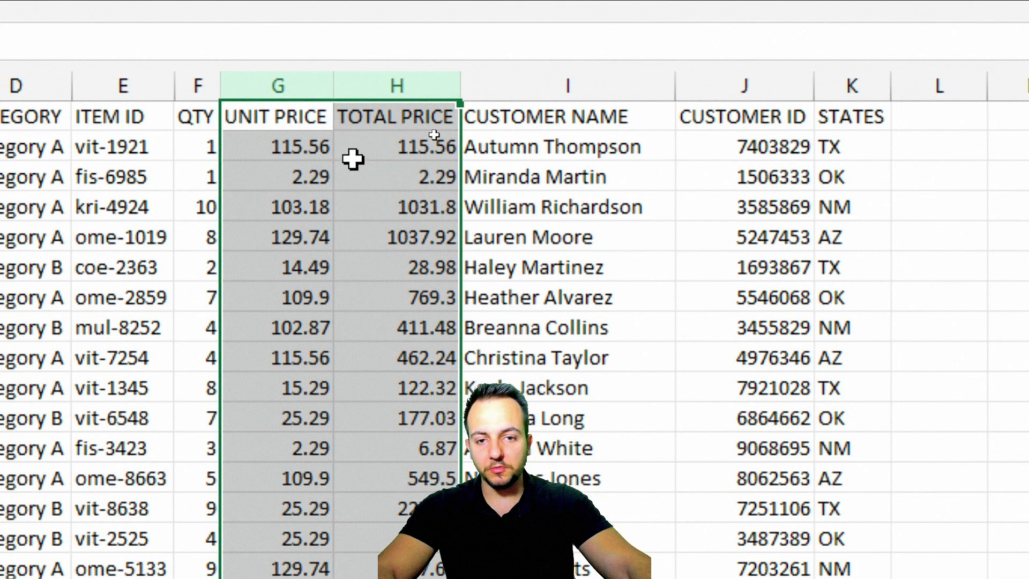
{"action": "left_click_drag", "start_coordinate": [283, 86], "coordinate": [365, 78]}
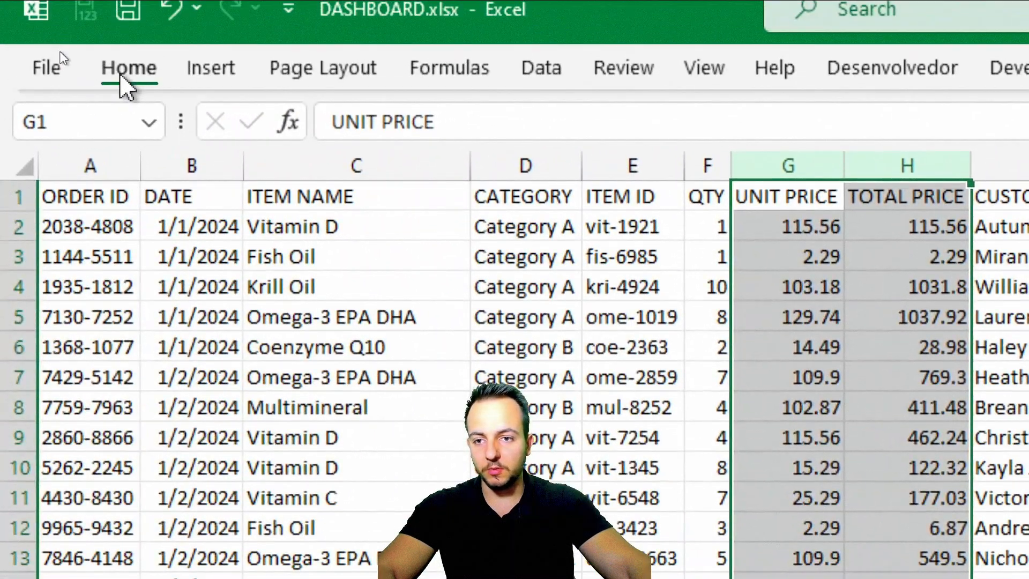
{"action": "left_click", "coordinate": [125, 75]}
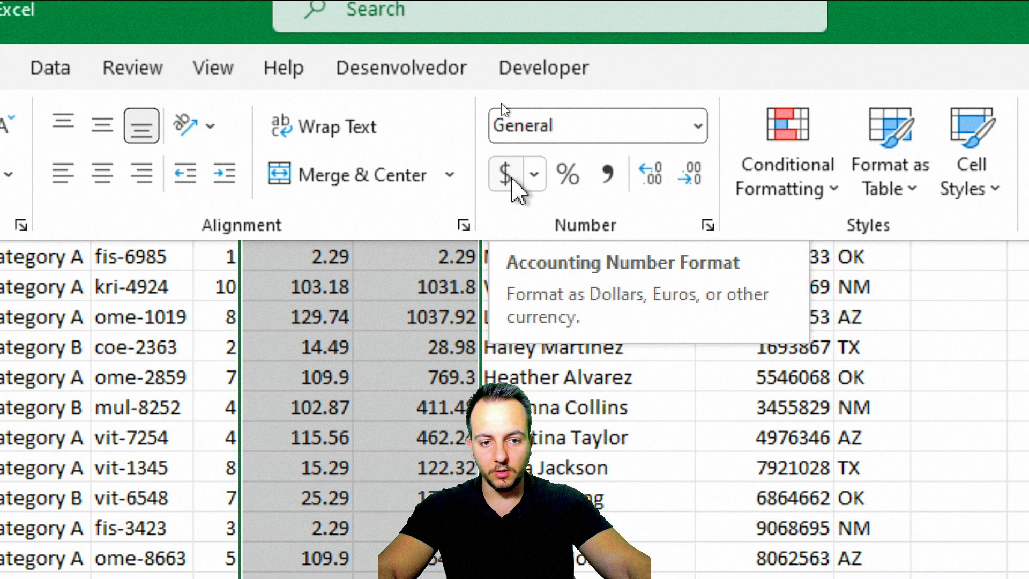
{"action": "left_click", "coordinate": [513, 181]}
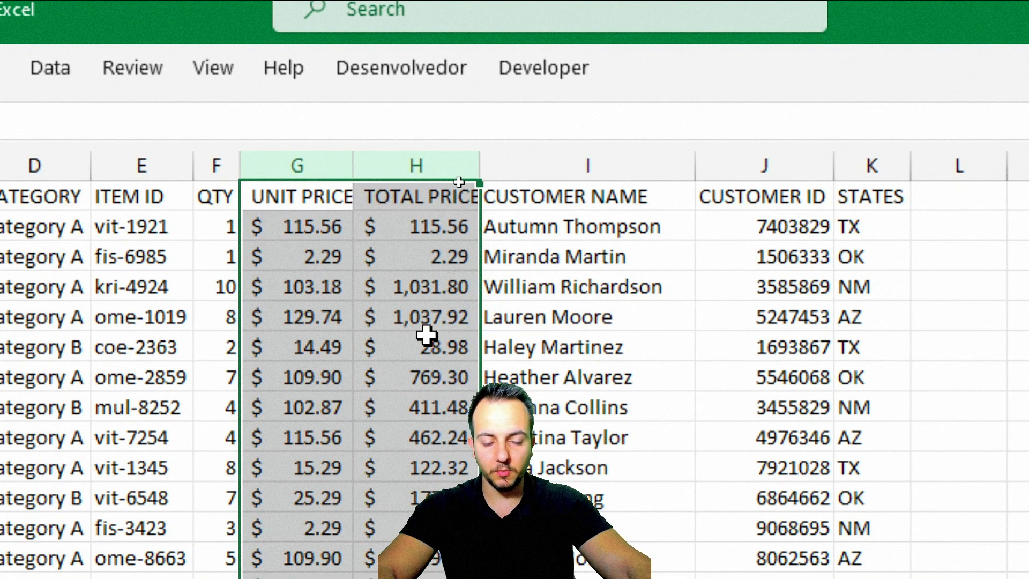
Step: Autofit the widths of columns A through K to the newly formatted contents and select cell C5
{"action": "left_click", "coordinate": [337, 163]}
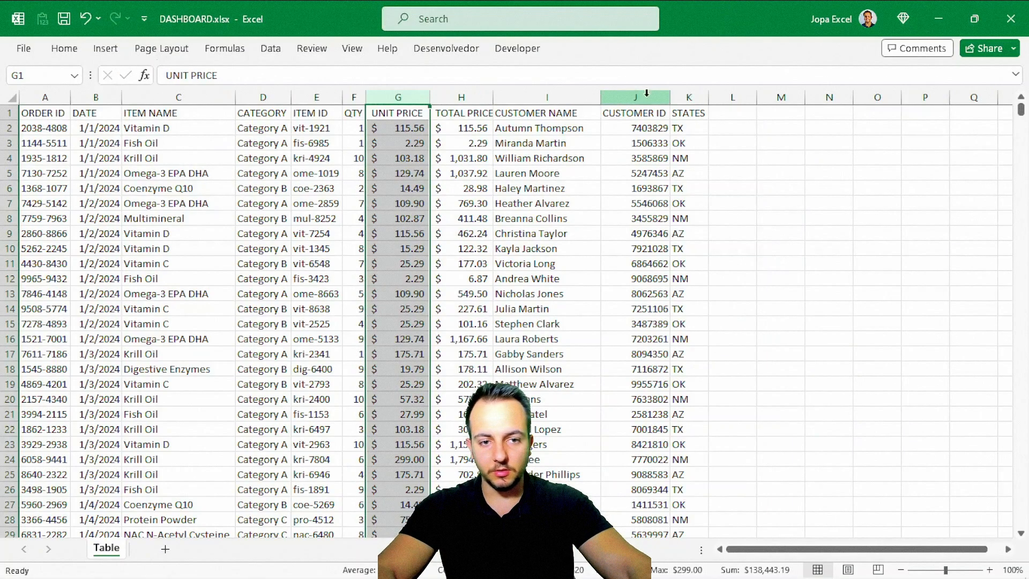
{"action": "left_click_drag", "start_coordinate": [689, 97], "coordinate": [54, 98]}
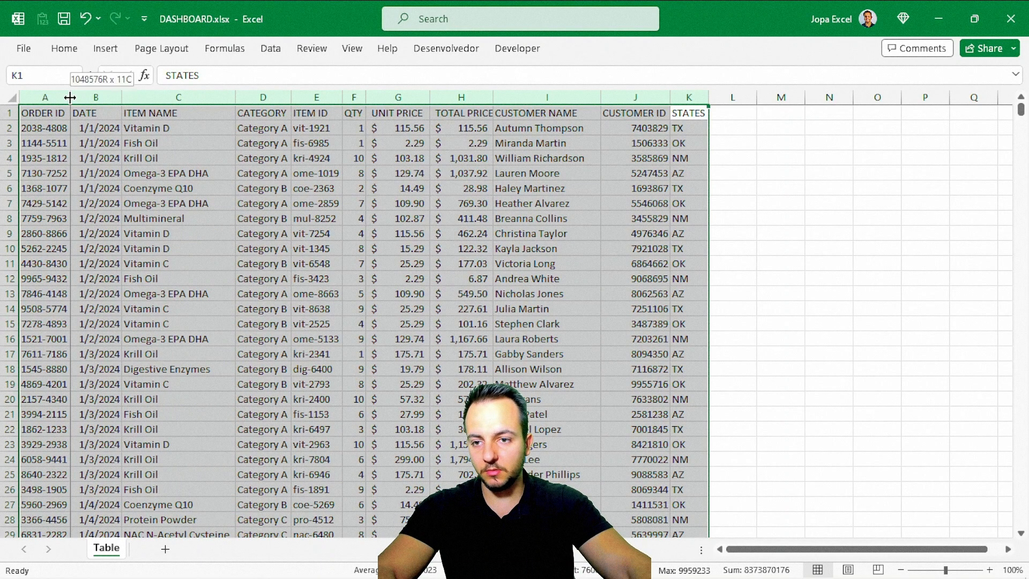
{"action": "double_click", "coordinate": [69, 97]}
{"action": "left_click", "coordinate": [166, 174]}
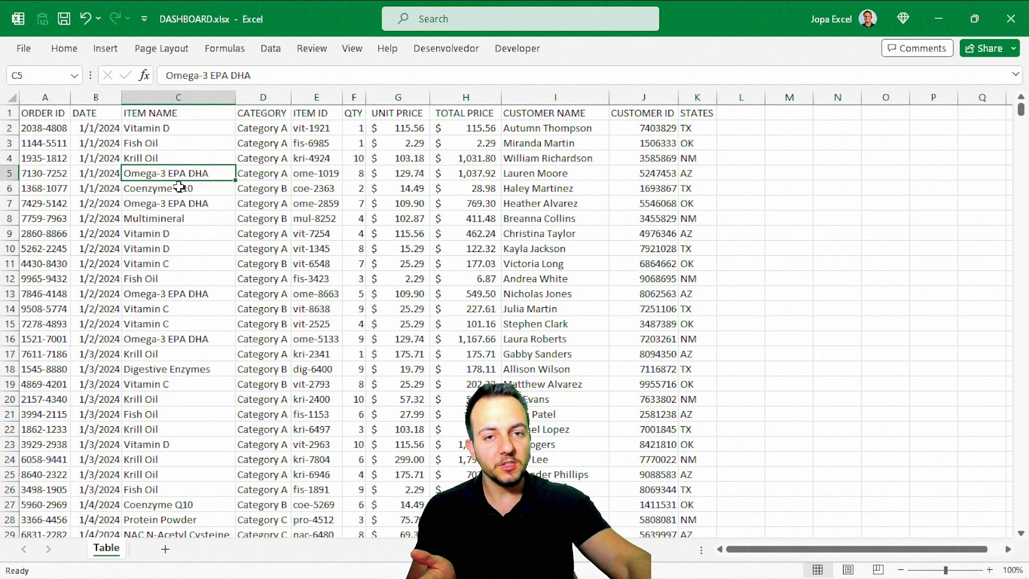
Step: Convert the data range $A$1:$K$1521 into an Excel table, keeping the first row as headers
{"action": "left_click", "coordinate": [322, 231]}
{"action": "left_click", "coordinate": [297, 215]}
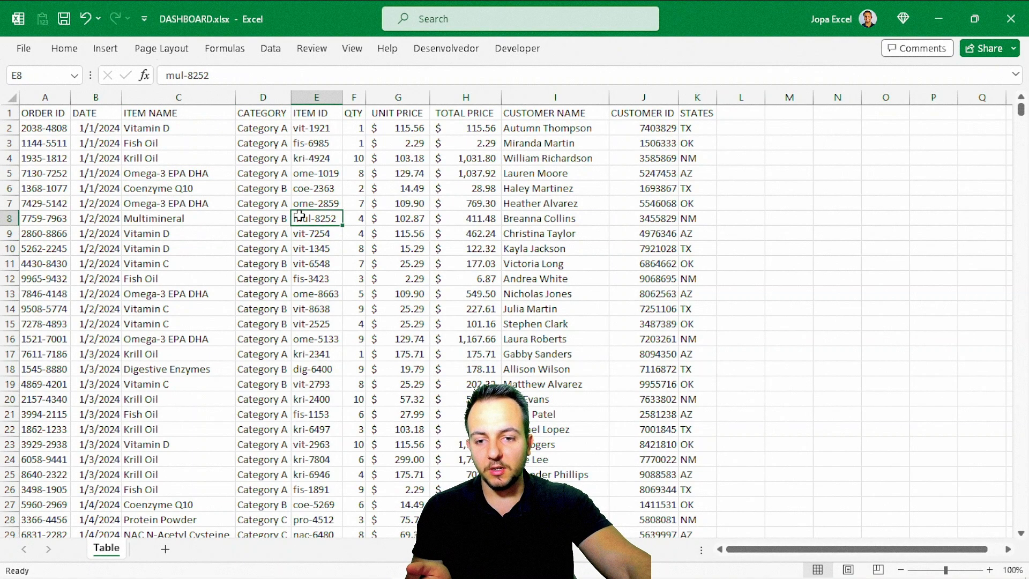
{"action": "left_click", "coordinate": [171, 202]}
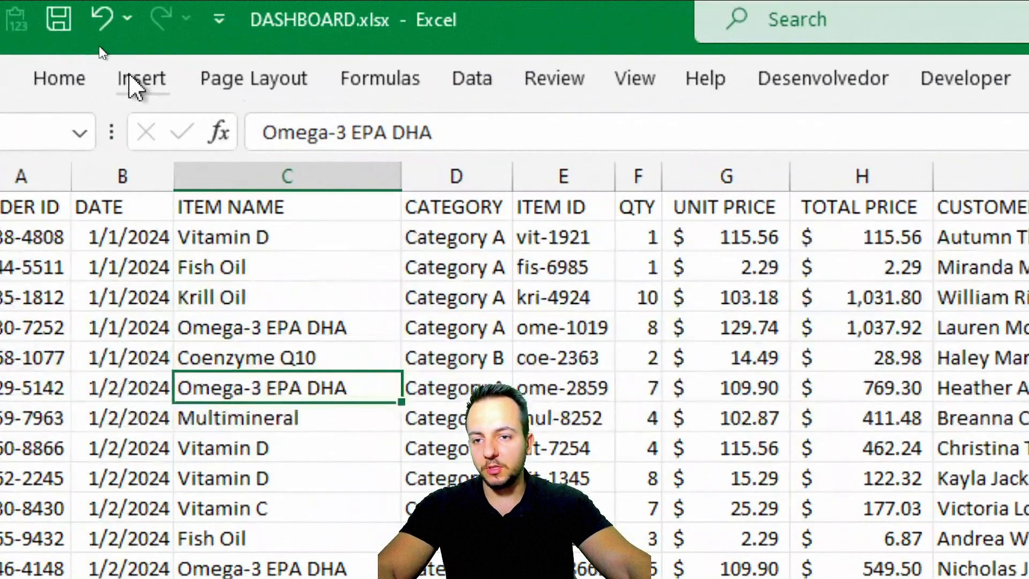
{"action": "left_click", "coordinate": [102, 52]}
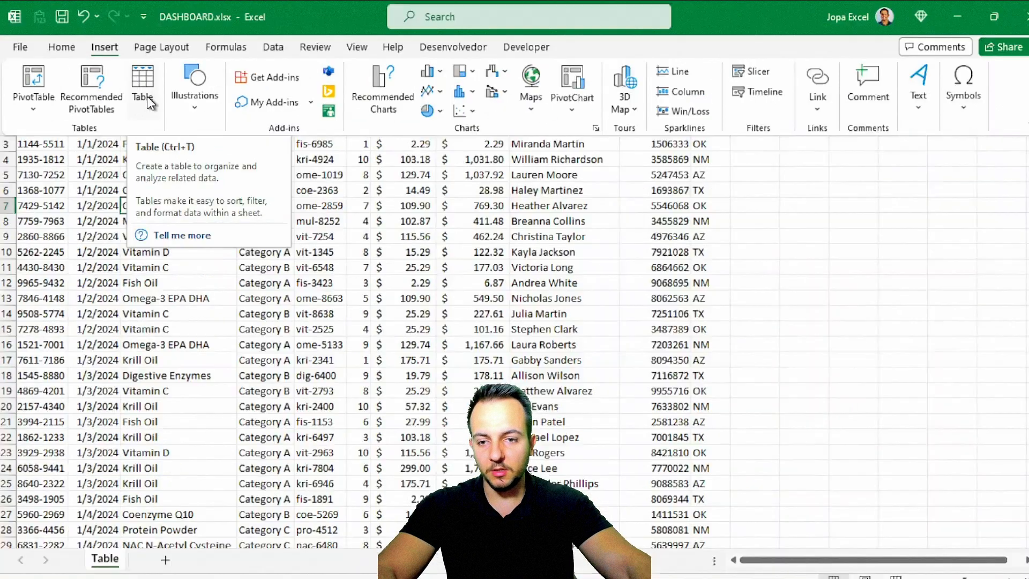
{"action": "left_click", "coordinate": [300, 185]}
{"action": "mouse_move", "coordinate": [263, 170]}
{"action": "left_mouse_down"}
{"action": "mouse_move", "coordinate": [87, 154]}
{"action": "mouse_move", "coordinate": [265, 175]}
{"action": "left_mouse_up"}
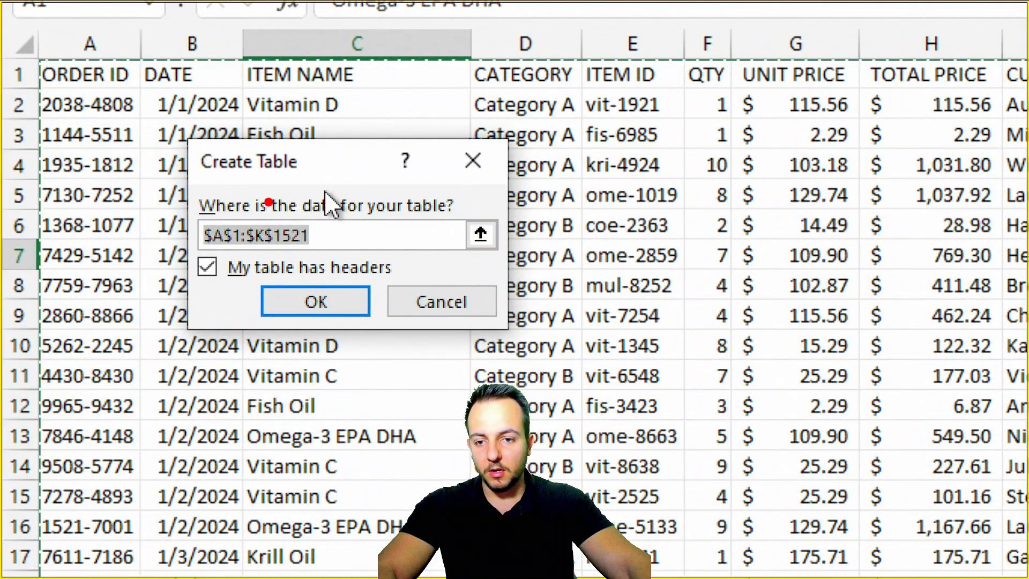
{"action": "mouse_move", "coordinate": [190, 216]}
{"action": "left_mouse_down"}
{"action": "mouse_move", "coordinate": [265, 249]}
{"action": "mouse_move", "coordinate": [328, 252]}
{"action": "left_mouse_up"}
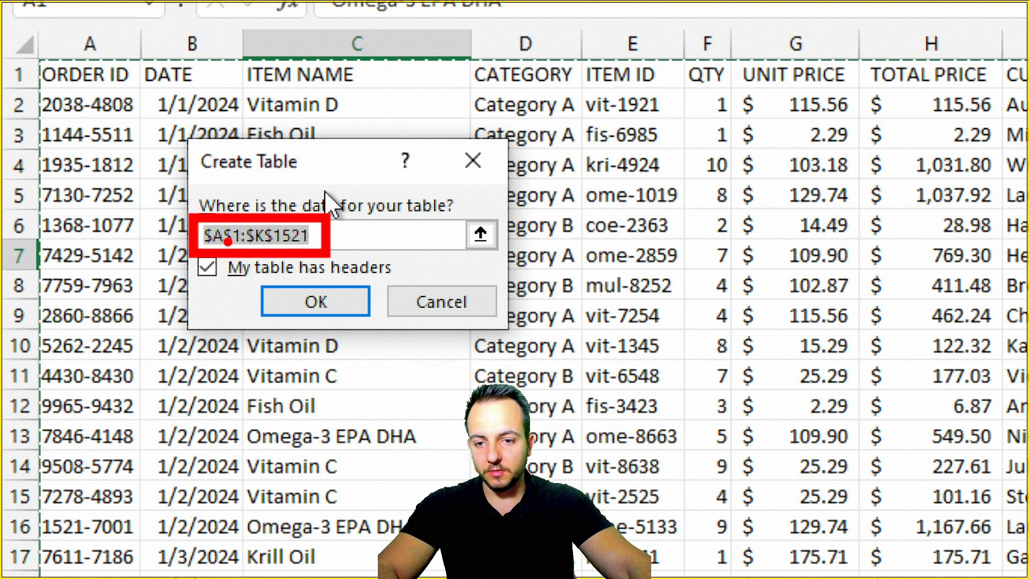
{"action": "left_click_drag", "start_coordinate": [33, 53], "coordinate": [142, 94]}
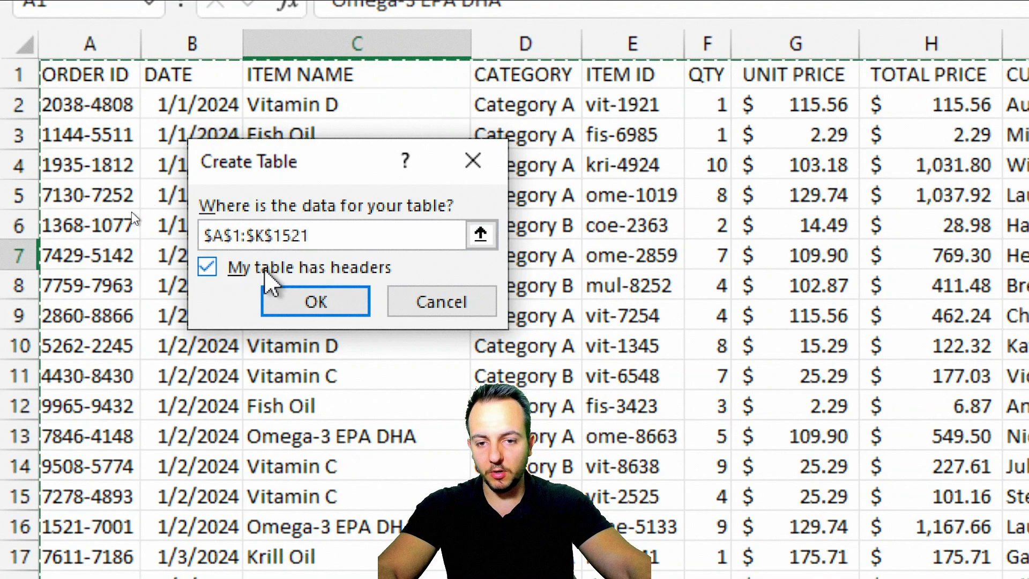
{"action": "left_click", "coordinate": [242, 273]}
{"action": "left_click", "coordinate": [207, 269]}
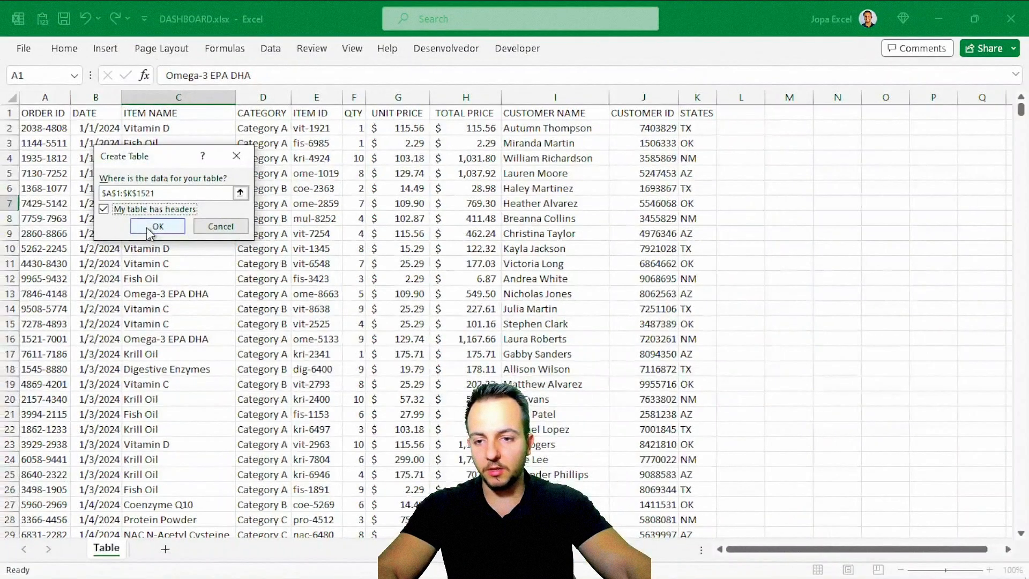
{"action": "left_click", "coordinate": [300, 308]}
{"action": "left_click", "coordinate": [396, 396]}
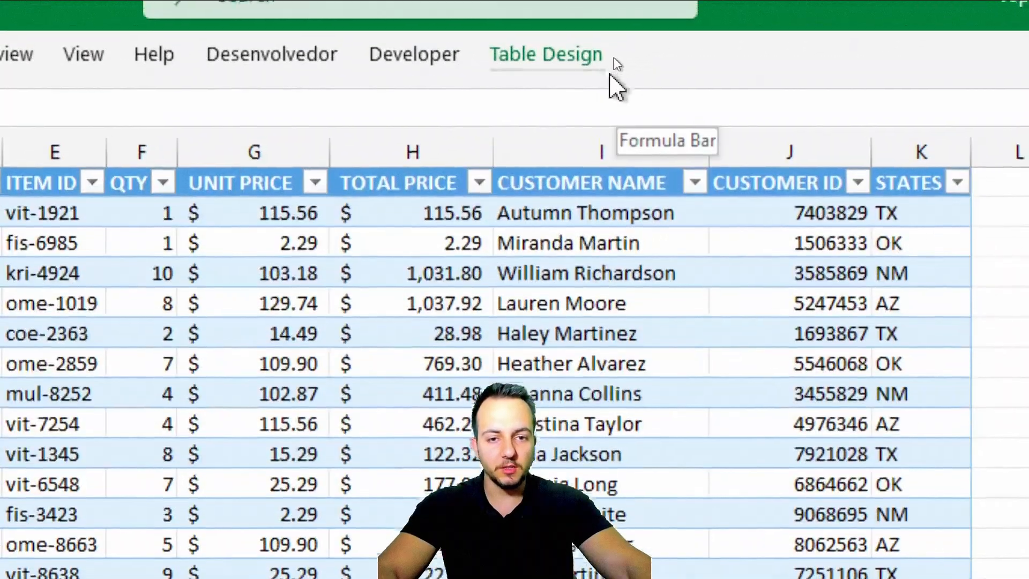
Step: Apply the blue table style from the first row of the Medium styles and collapse the ribbon
{"action": "left_click", "coordinate": [601, 47]}
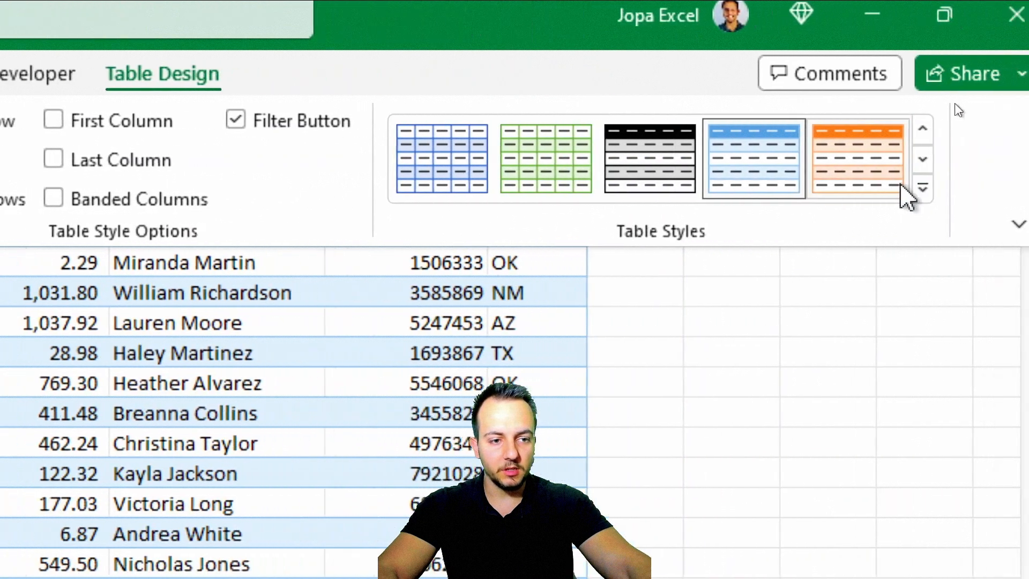
{"action": "left_click", "coordinate": [934, 188]}
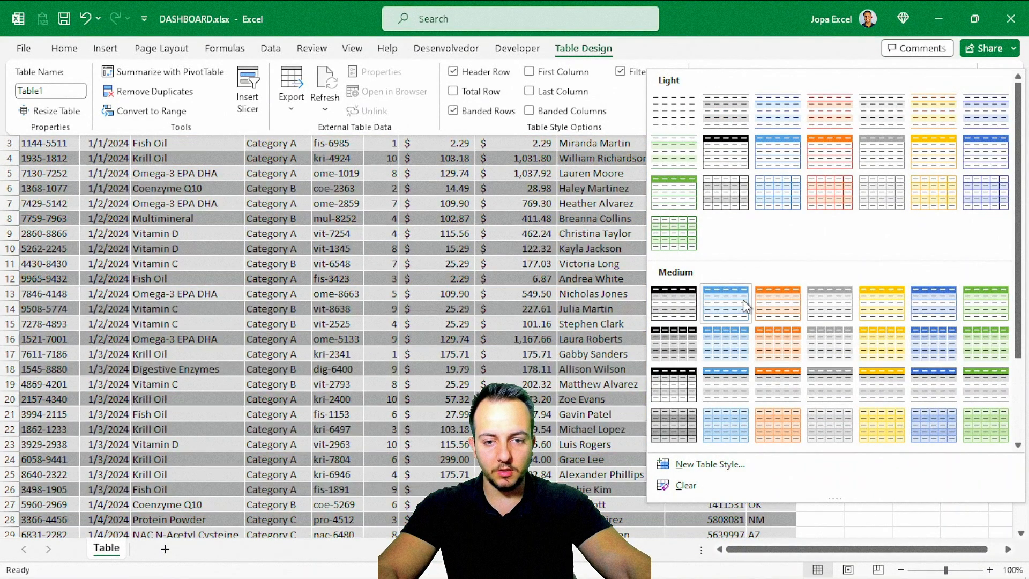
{"action": "left_click", "coordinate": [743, 300]}
{"action": "key", "text": "ctrl+F1"}
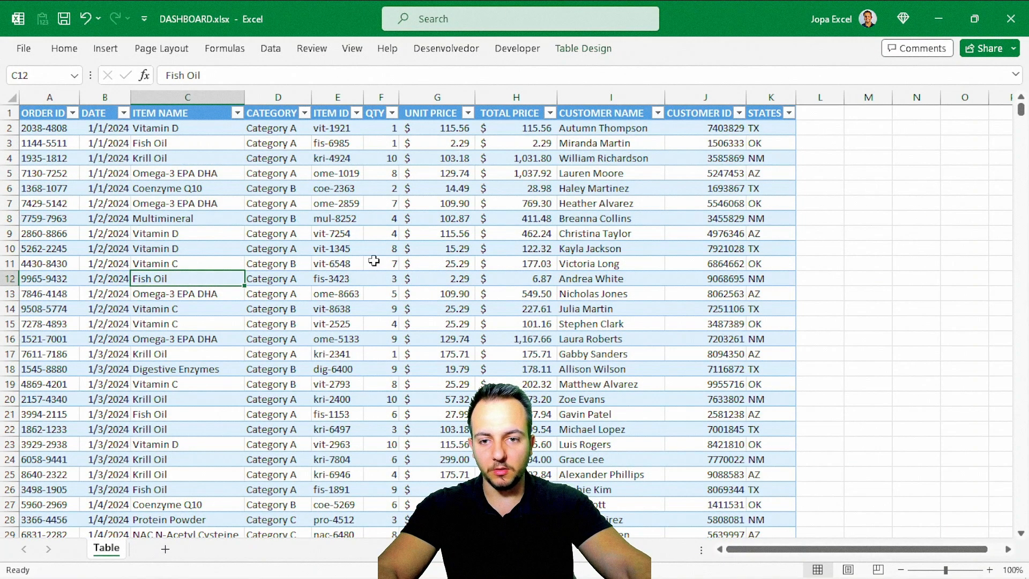
Step: Create a PivotTable from Table1 and place it on a new worksheet
{"action": "left_click", "coordinate": [44, 115]}
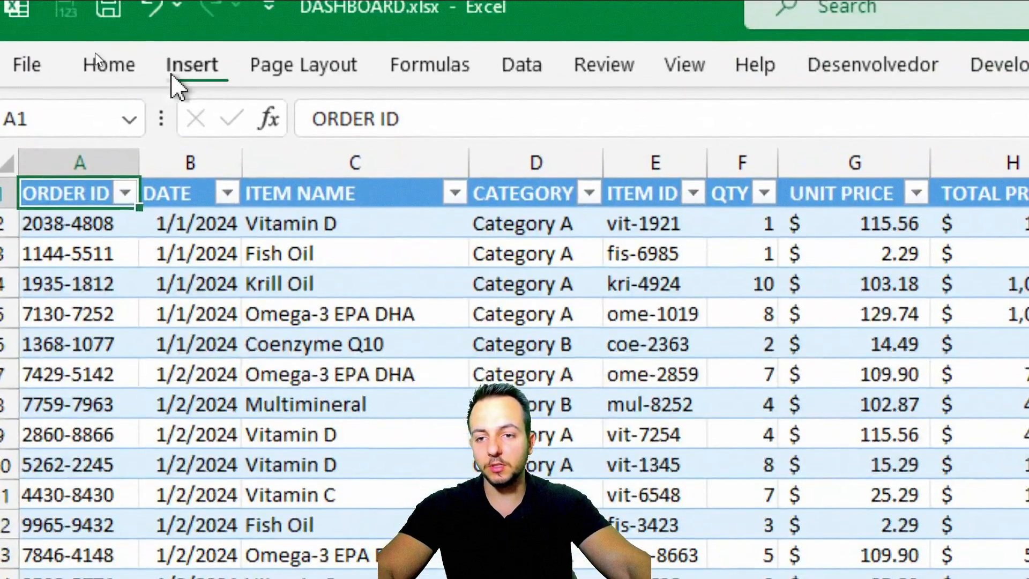
{"action": "left_click", "coordinate": [185, 53]}
{"action": "left_click", "coordinate": [75, 185]}
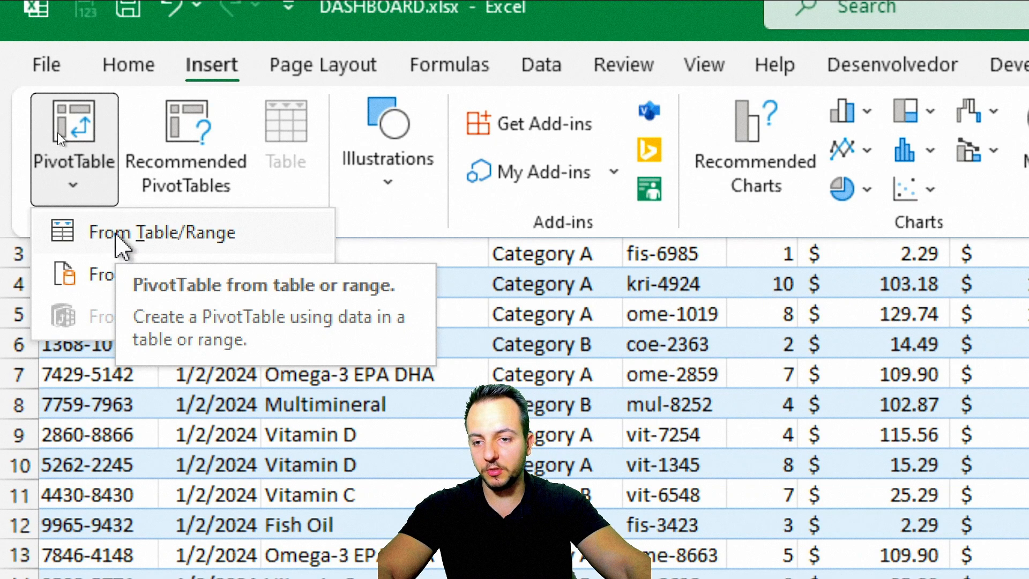
{"action": "left_click", "coordinate": [117, 236]}
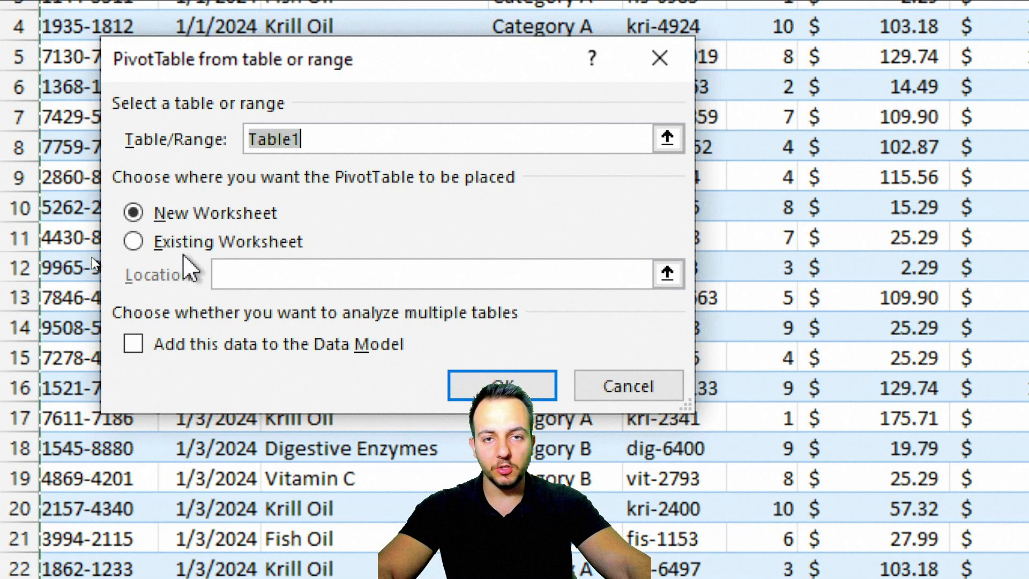
{"action": "left_click", "coordinate": [193, 213]}
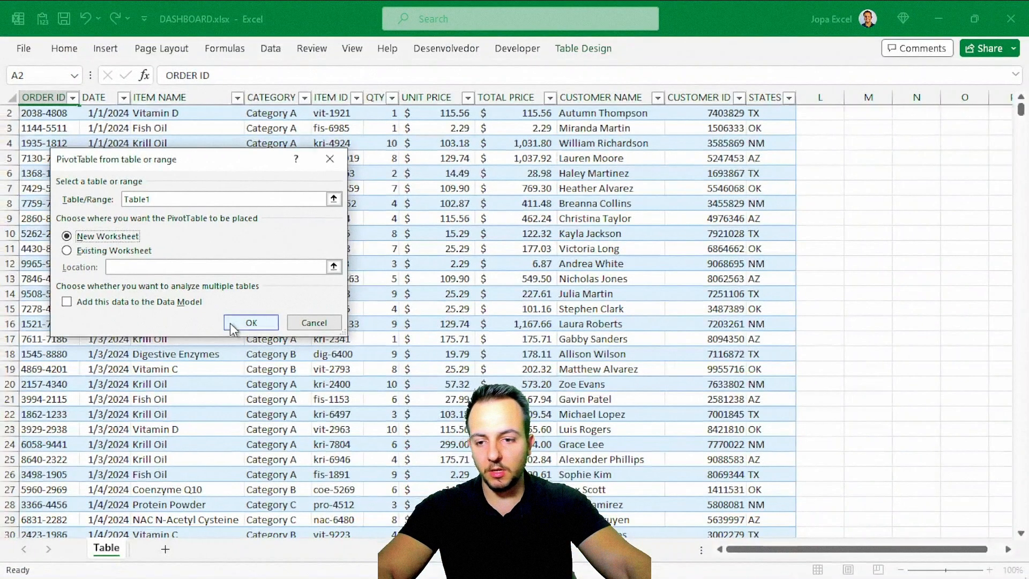
{"action": "left_click", "coordinate": [252, 323]}
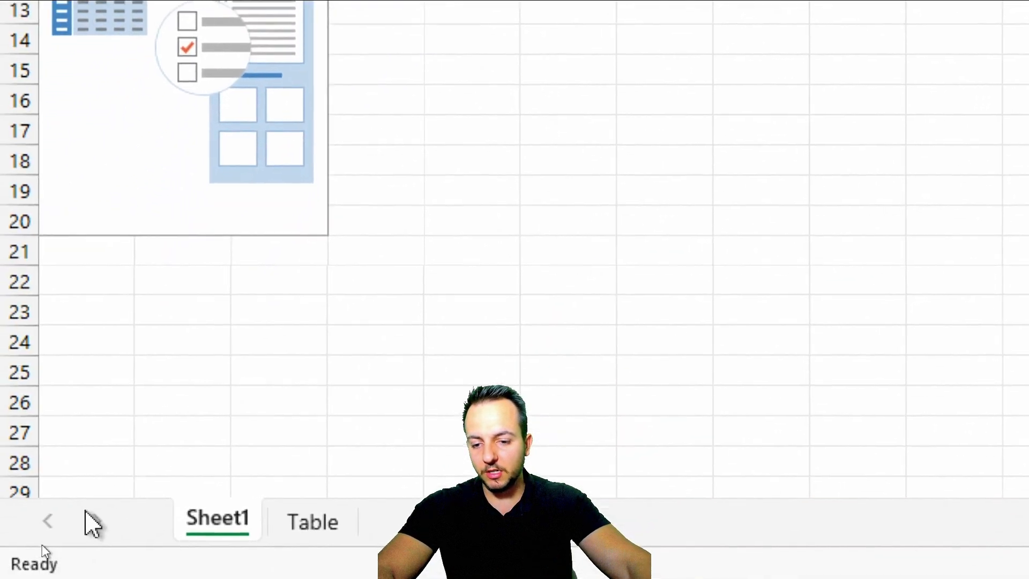
Step: Rename the new worksheet Sheet1 as Pivot Table and move it after the Table sheet
{"action": "right_click", "coordinate": [208, 517]}
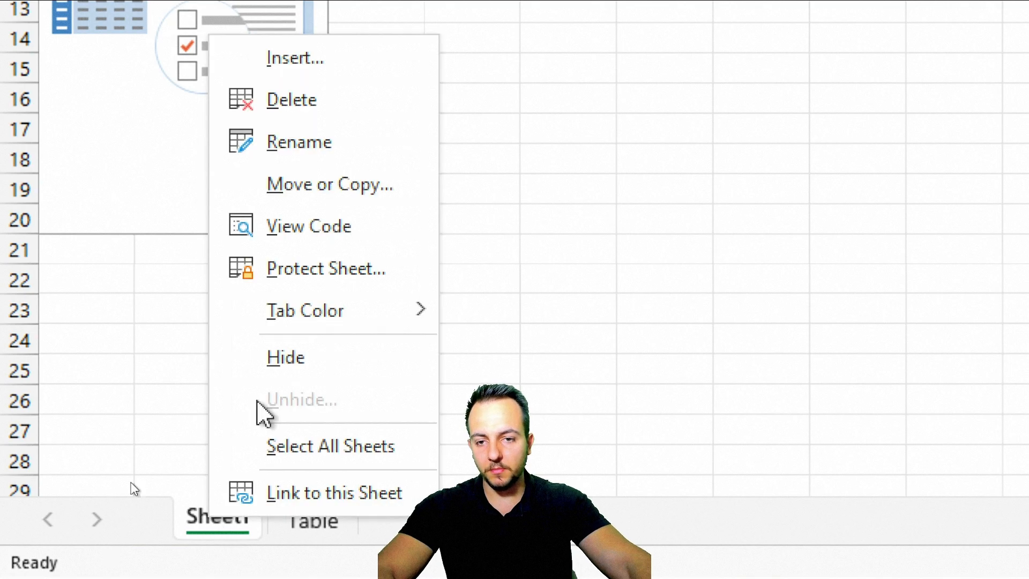
{"action": "left_click", "coordinate": [351, 157]}
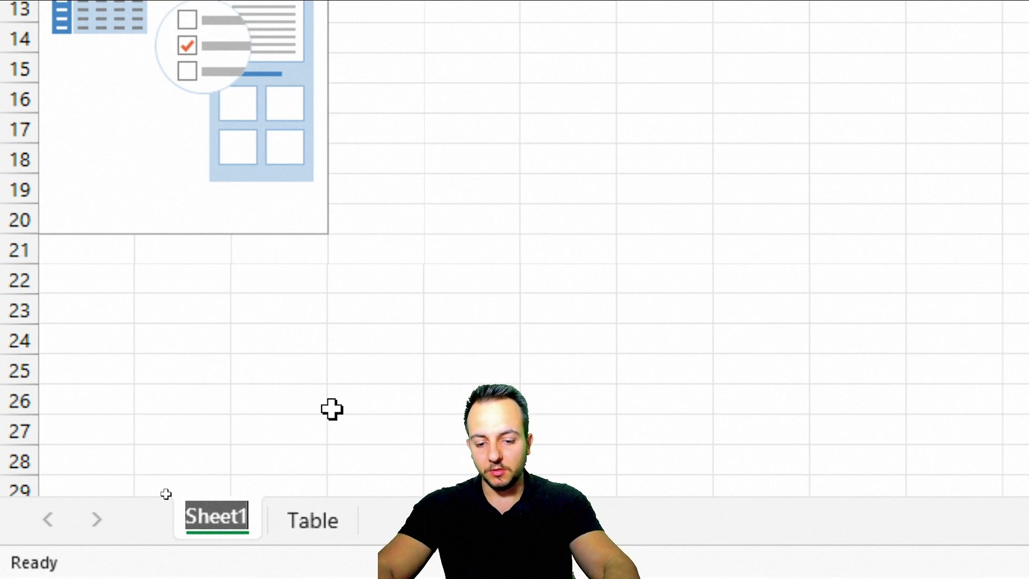
{"action": "type", "text": "Pivot Table"}
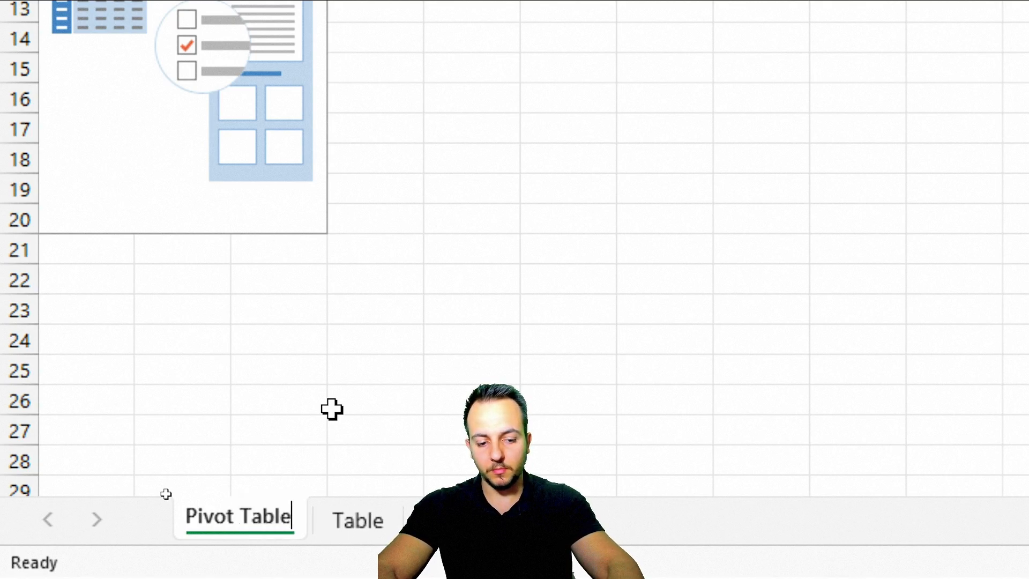
{"action": "key", "text": "Return"}
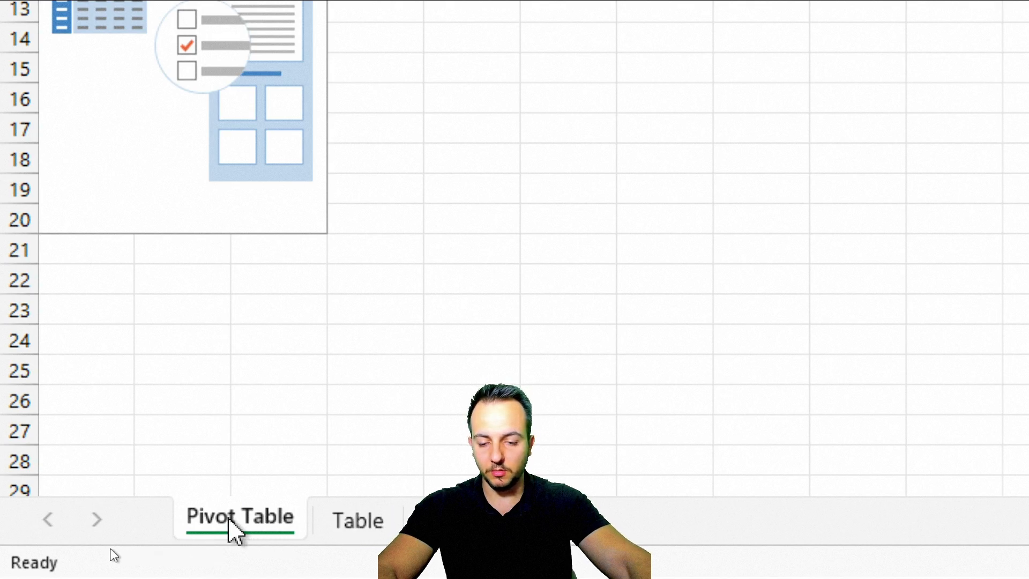
{"action": "left_click_drag", "start_coordinate": [212, 518], "coordinate": [216, 548]}
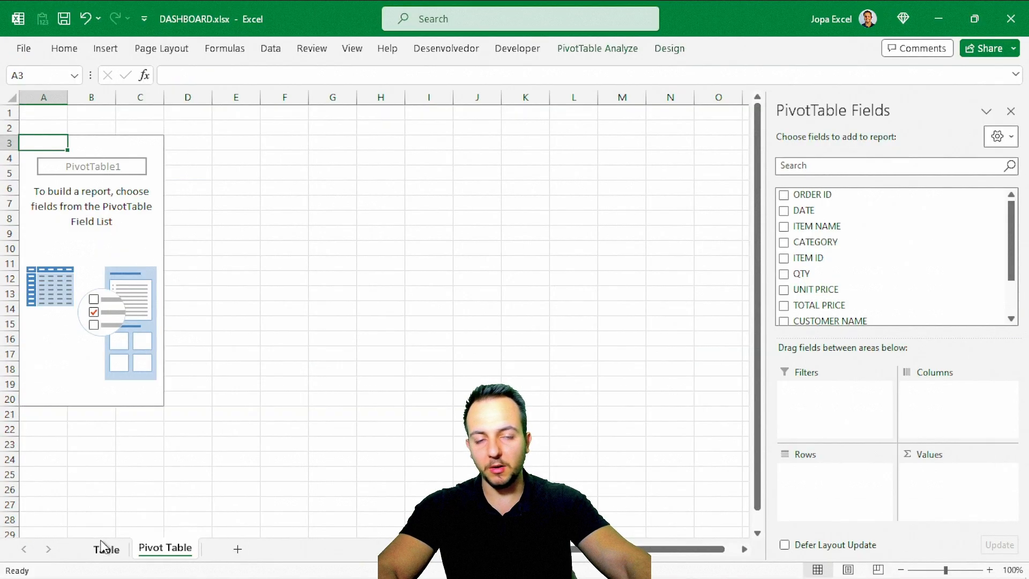
{"action": "left_click", "coordinate": [105, 548]}
{"action": "left_click", "coordinate": [162, 550]}
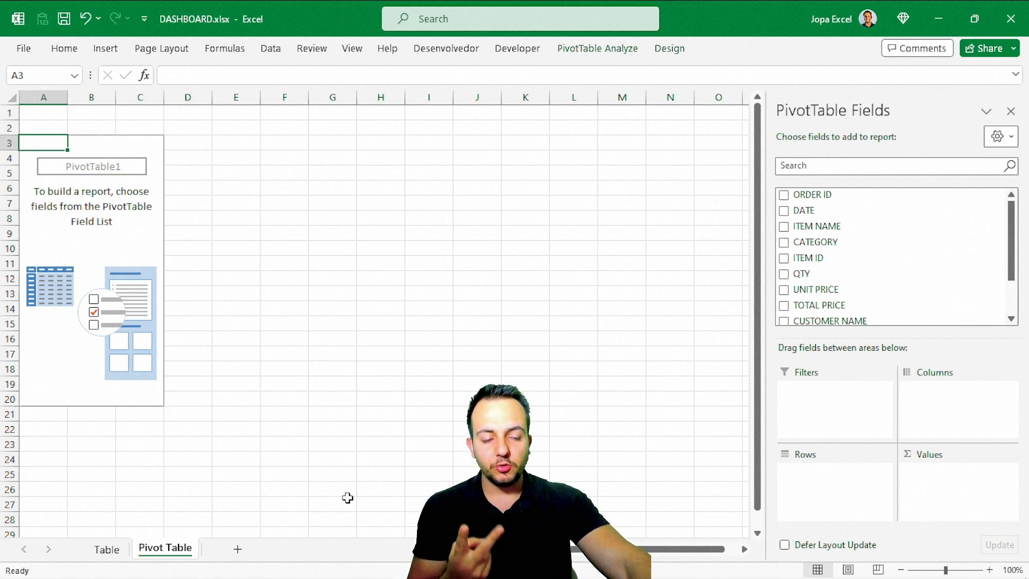
{"action": "key", "text": "ctrl+2"}
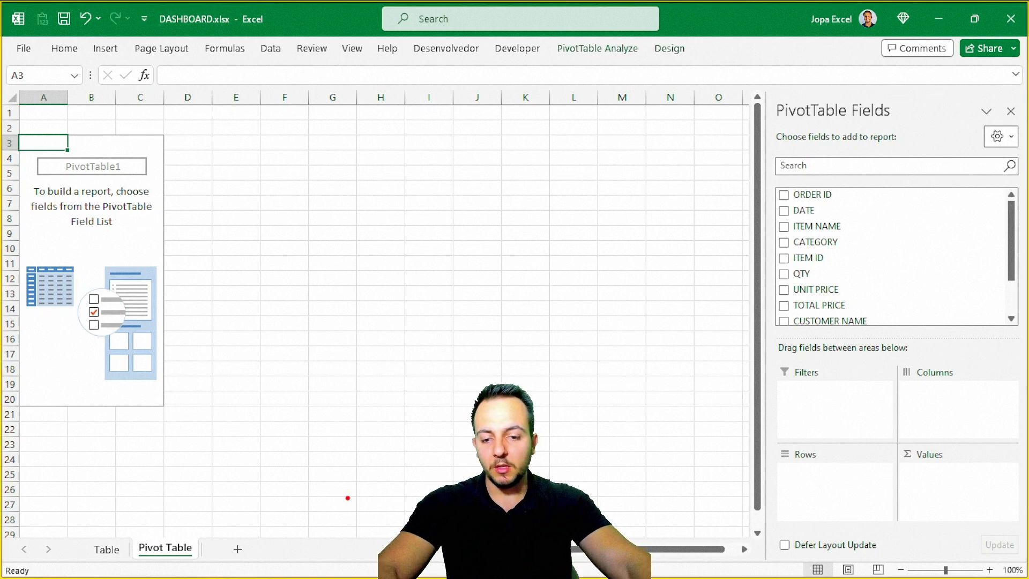
{"action": "mouse_move", "coordinate": [5, 131]}
{"action": "left_mouse_down"}
{"action": "mouse_move", "coordinate": [62, 183]}
{"action": "mouse_move", "coordinate": [190, 424]}
{"action": "left_mouse_up"}
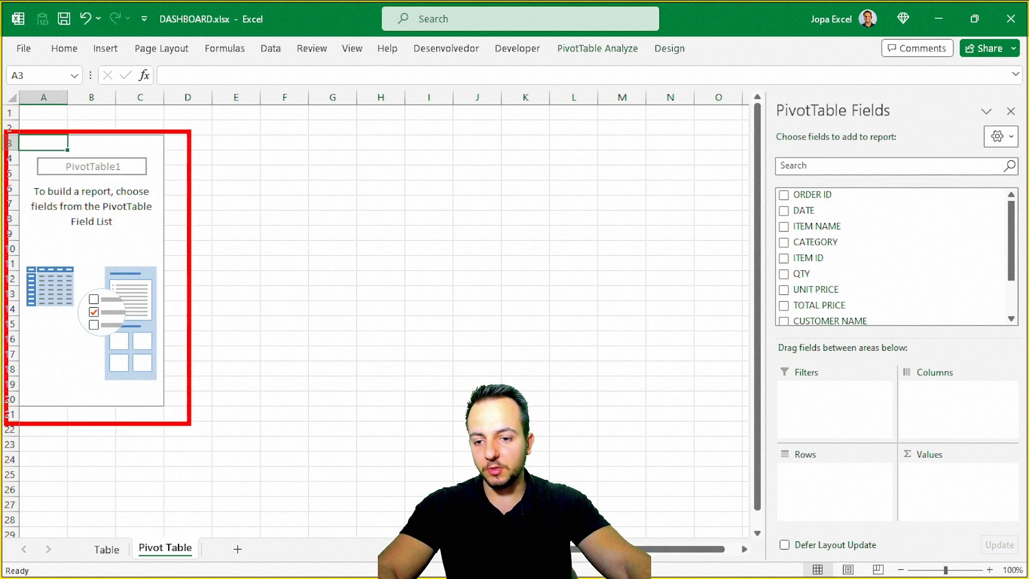
{"action": "left_click_drag", "start_coordinate": [216, 346], "coordinate": [335, 298]}
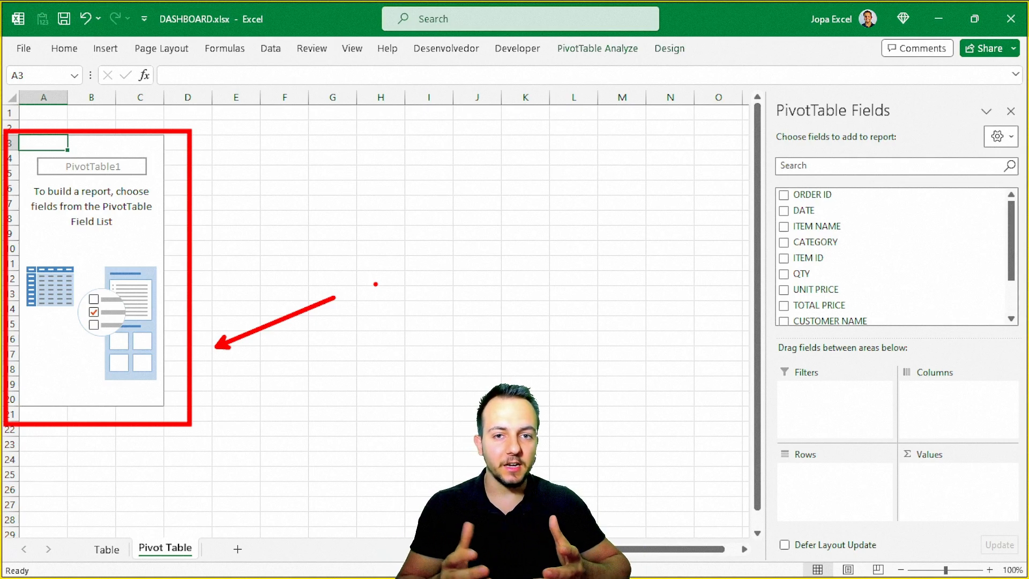
{"action": "mouse_move", "coordinate": [763, 80]}
{"action": "left_mouse_down"}
{"action": "mouse_move", "coordinate": [971, 356]}
{"action": "mouse_move", "coordinate": [1024, 534]}
{"action": "left_mouse_up"}
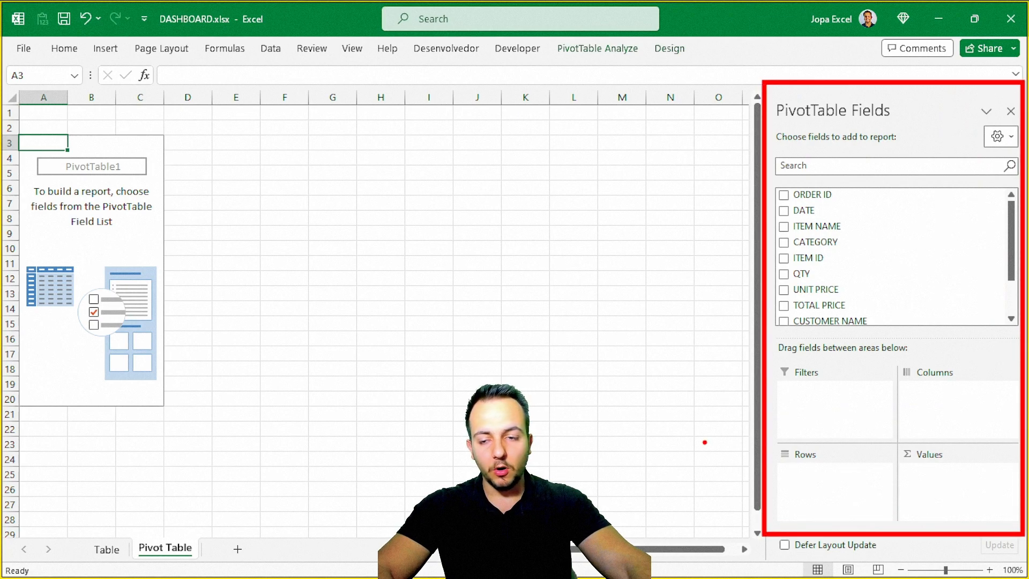
{"action": "mouse_move", "coordinate": [771, 182]}
{"action": "left_mouse_down"}
{"action": "mouse_move", "coordinate": [835, 216]}
{"action": "mouse_move", "coordinate": [889, 337]}
{"action": "left_mouse_up"}
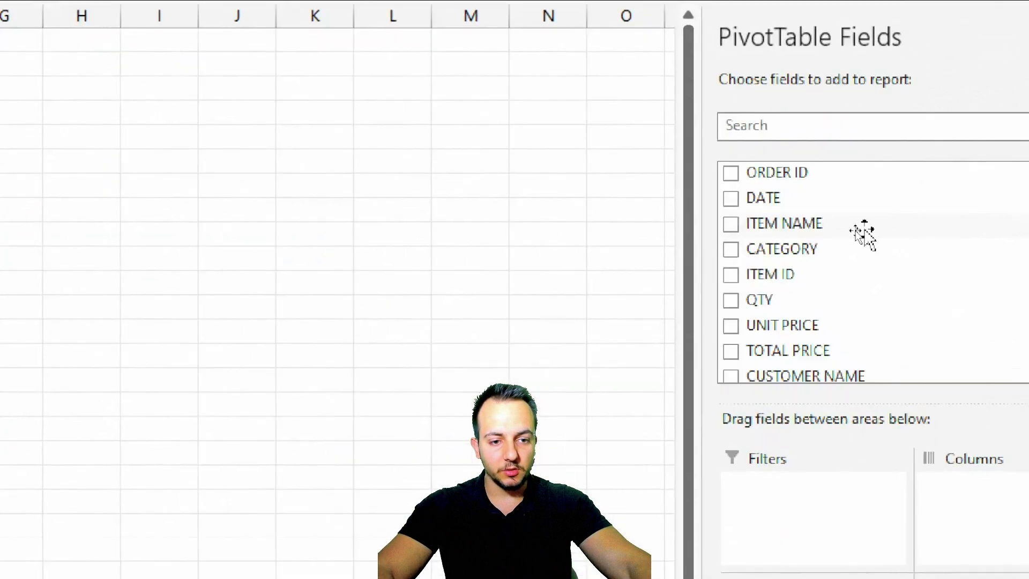
Step: Widen the PivotTable Fields pane and compare its field list with the column headers on the Table sheet
{"action": "left_click_drag", "start_coordinate": [703, 248], "coordinate": [333, 263]}
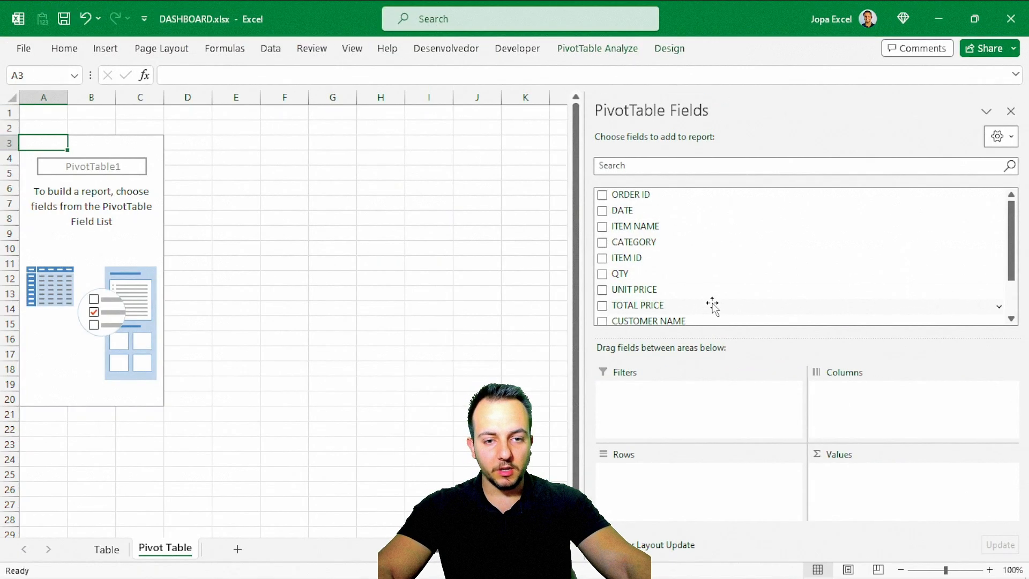
{"action": "left_click", "coordinate": [107, 549]}
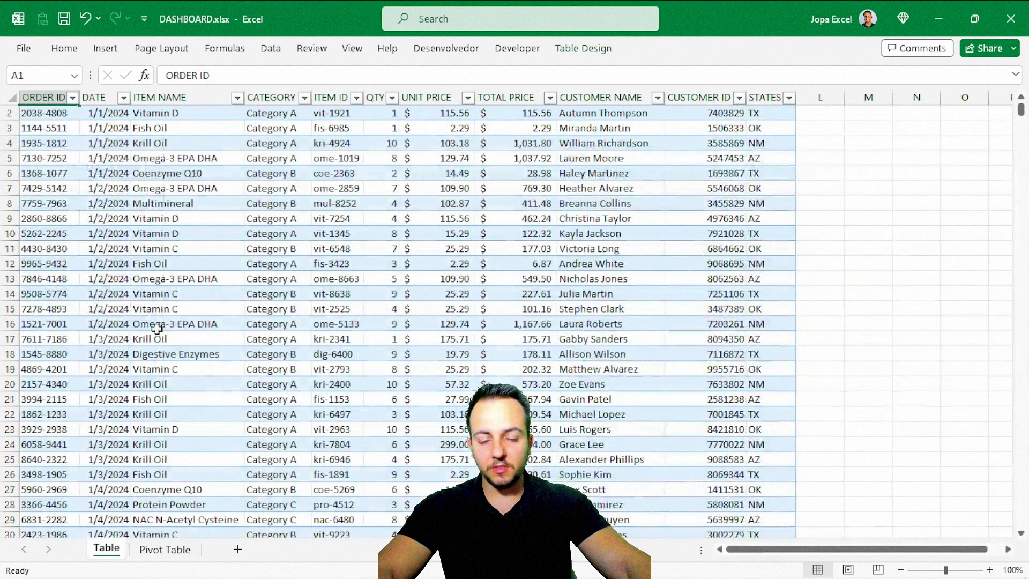
{"action": "scroll", "coordinate": [155, 327], "scroll_direction": "up", "scroll_amount": 1}
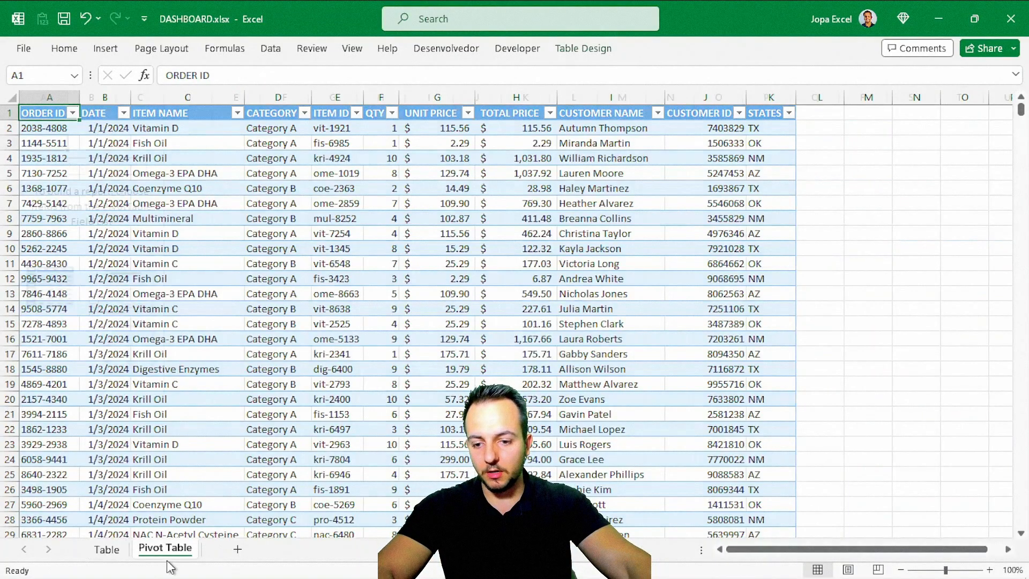
{"action": "left_click", "coordinate": [165, 548]}
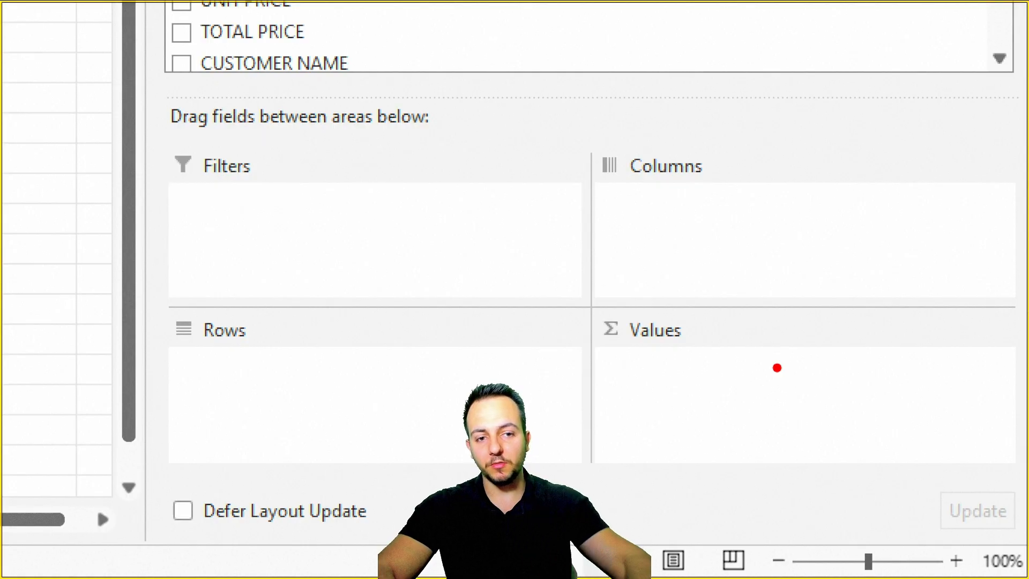
{"action": "left_click_drag", "start_coordinate": [321, 184], "coordinate": [404, 177]}
{"action": "left_click_drag", "start_coordinate": [339, 213], "coordinate": [413, 213]}
{"action": "left_click_drag", "start_coordinate": [348, 249], "coordinate": [422, 250]}
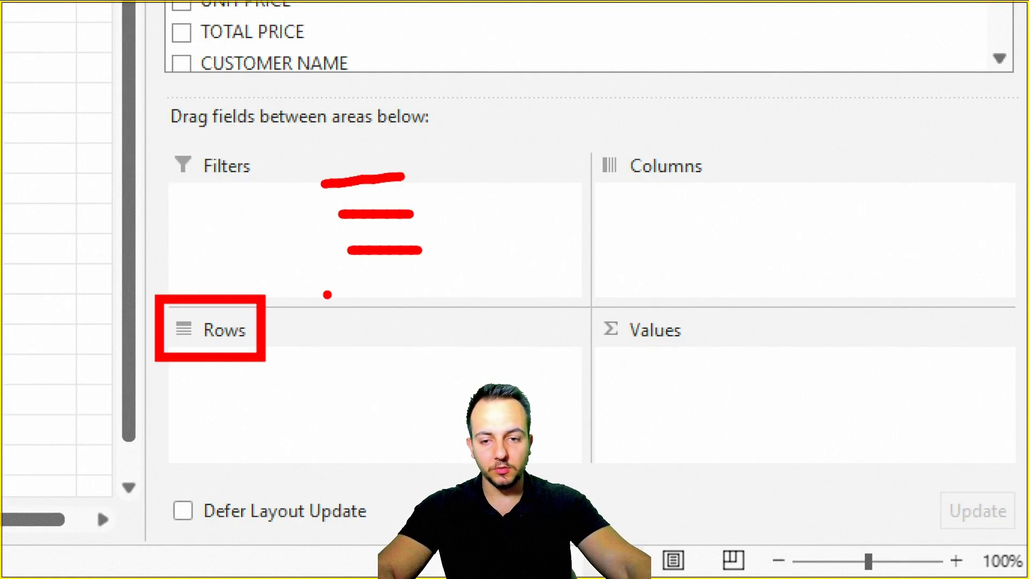
{"action": "left_click_drag", "start_coordinate": [277, 292], "coordinate": [326, 213]}
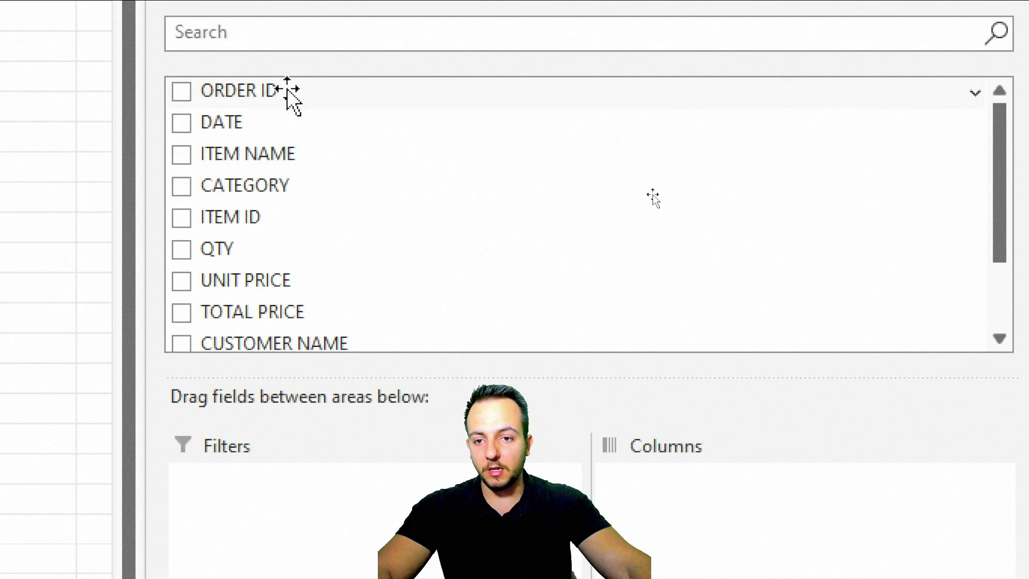
Step: Add the DATE field to the Rows area of the PivotTable
{"action": "left_click_drag", "start_coordinate": [223, 93], "coordinate": [305, 116]}
{"action": "left_click_drag", "start_coordinate": [306, 156], "coordinate": [221, 418]}
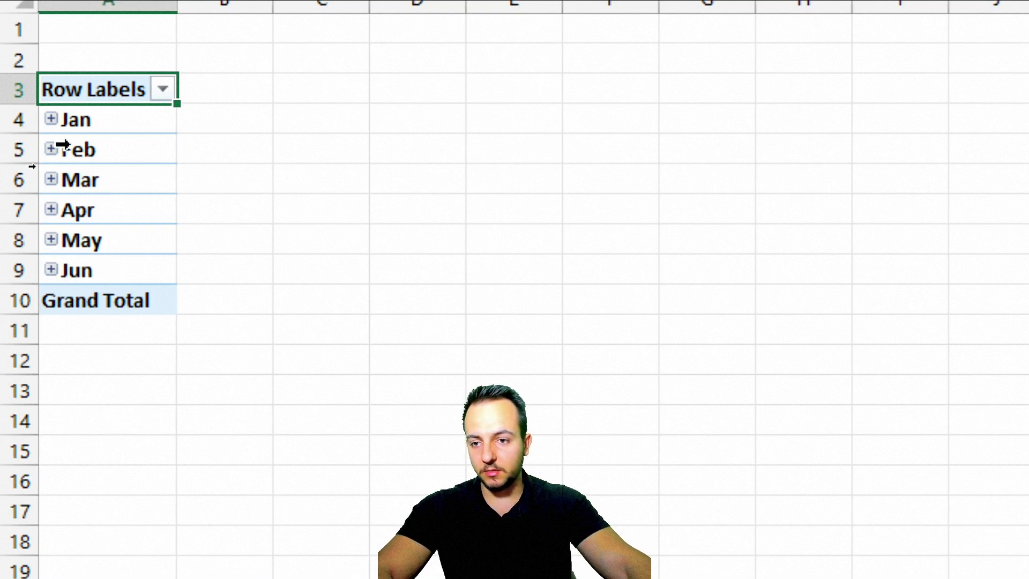
Step: Expand and collapse the Jan and Feb groups to examine how the dates are grouped in the PivotTable rows
{"action": "left_click", "coordinate": [50, 119]}
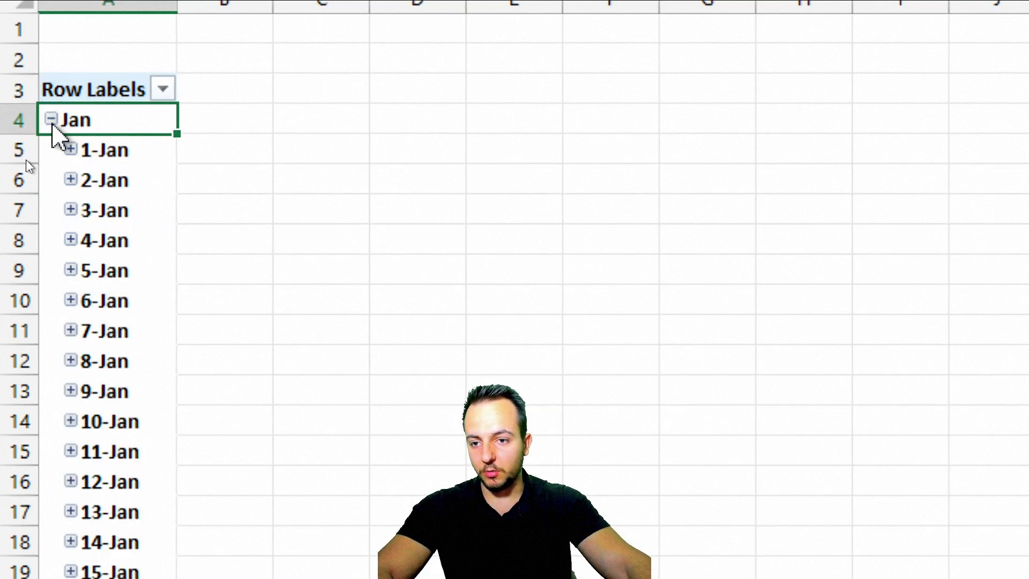
{"action": "left_click", "coordinate": [51, 120]}
{"action": "left_click", "coordinate": [51, 149]}
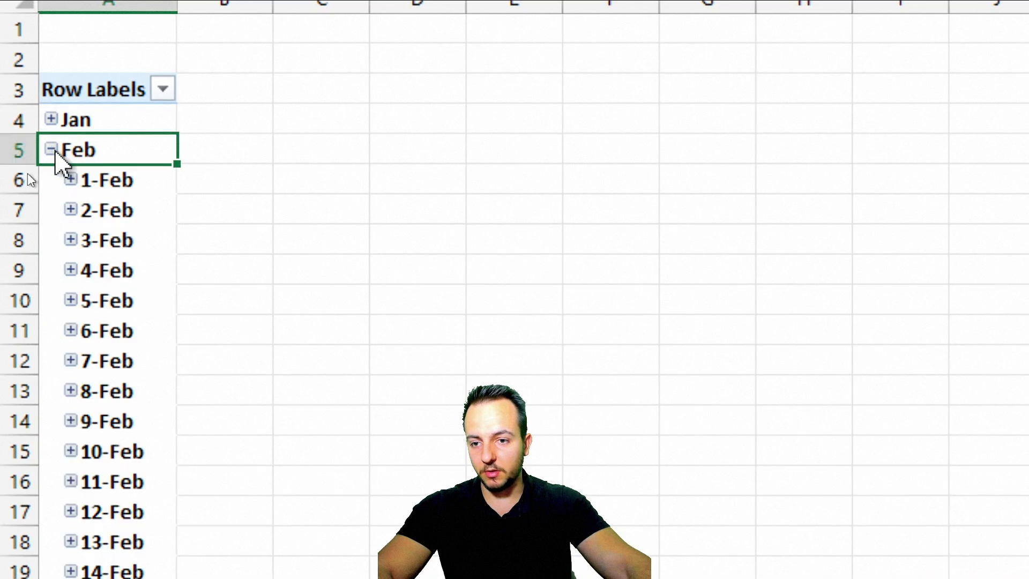
{"action": "left_click", "coordinate": [51, 149]}
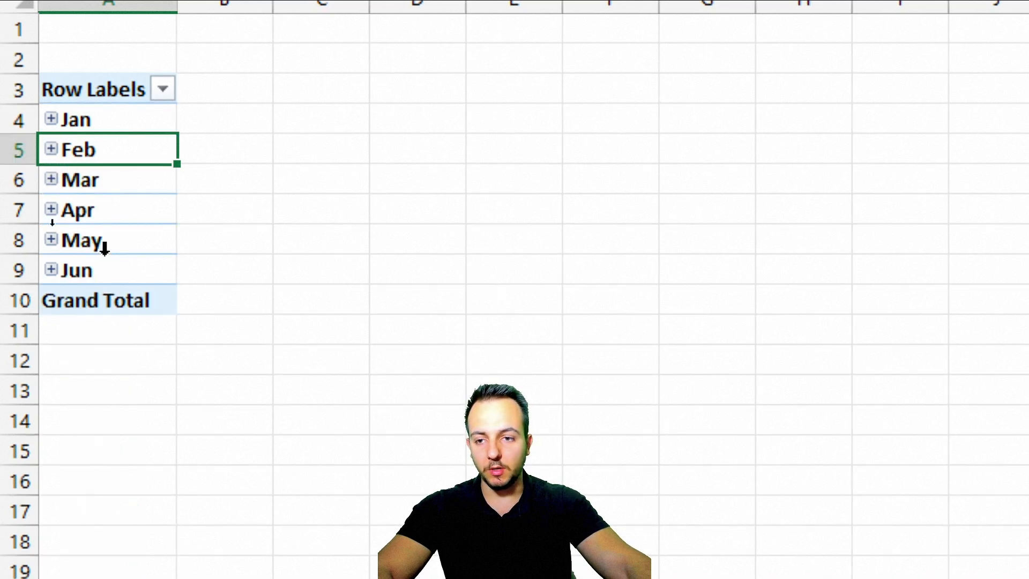
{"action": "left_click", "coordinate": [51, 119]}
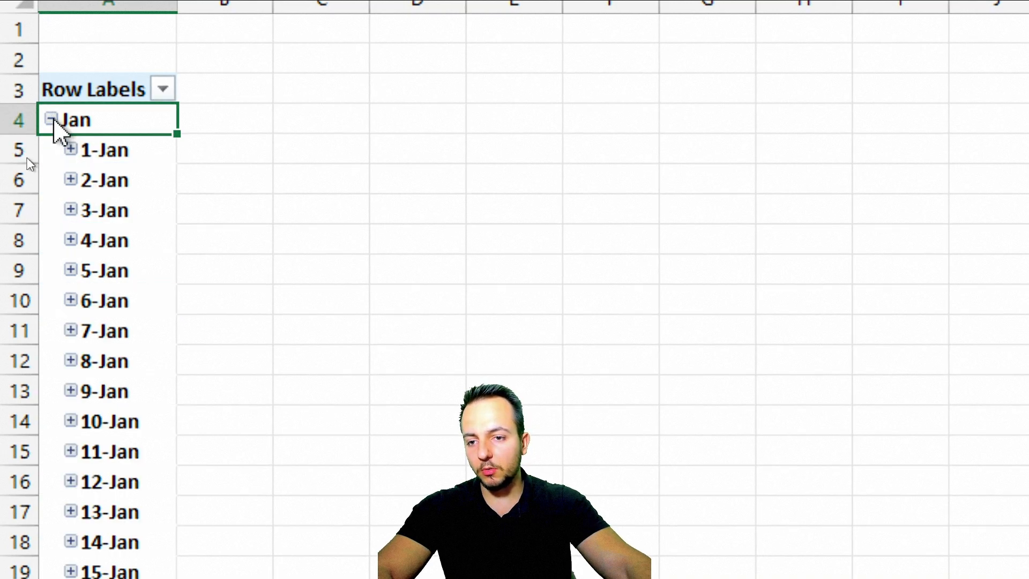
{"action": "left_click", "coordinate": [51, 119]}
{"action": "left_click", "coordinate": [51, 152]}
{"action": "left_click", "coordinate": [51, 153]}
{"action": "left_click", "coordinate": [51, 152]}
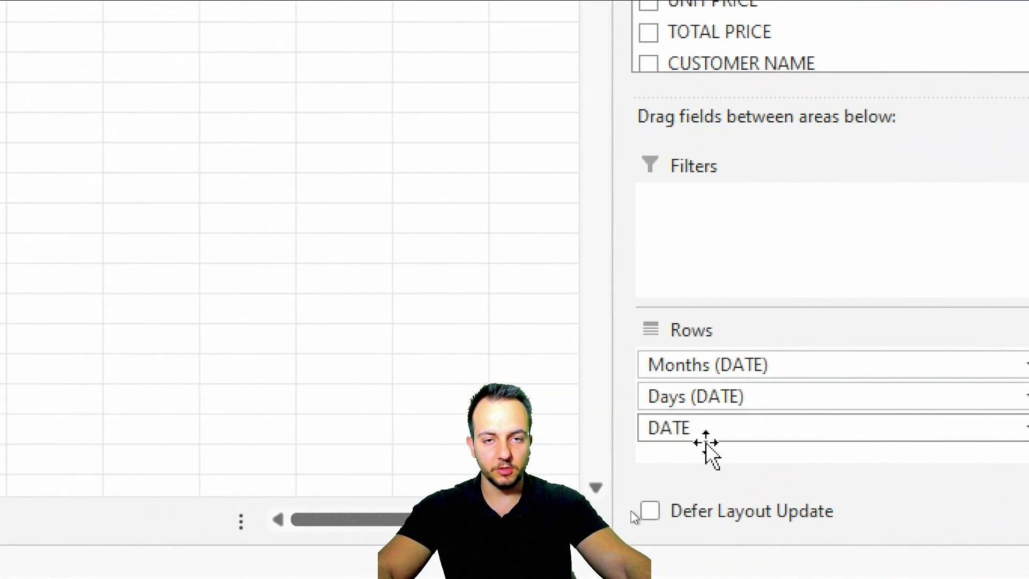
Step: Remove Days (DATE) and DATE from the PivotTable's Rows area and add QTY to Values as a sum
{"action": "left_click_drag", "start_coordinate": [818, 400], "coordinate": [371, 155]}
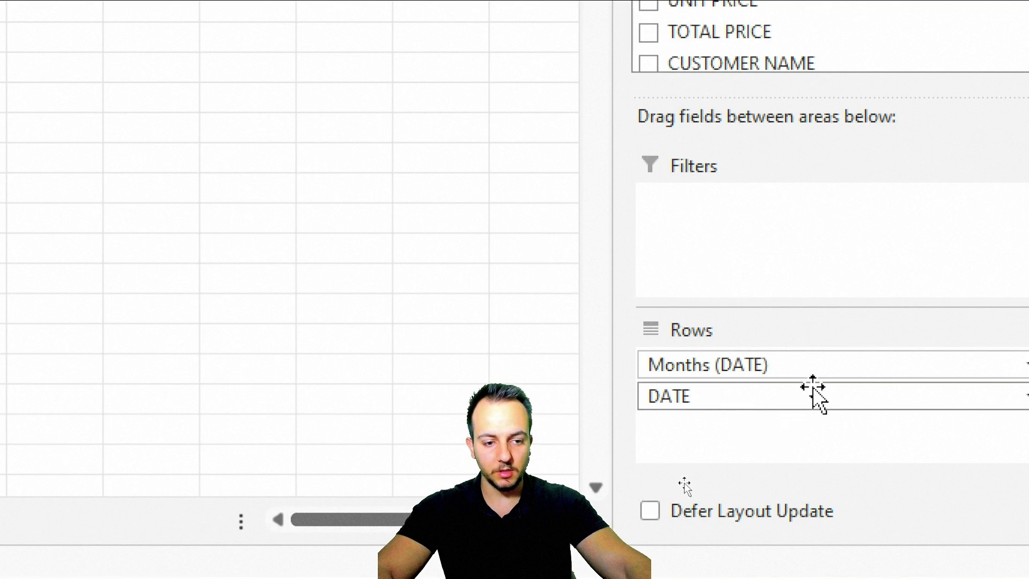
{"action": "left_click_drag", "start_coordinate": [861, 399], "coordinate": [416, 124]}
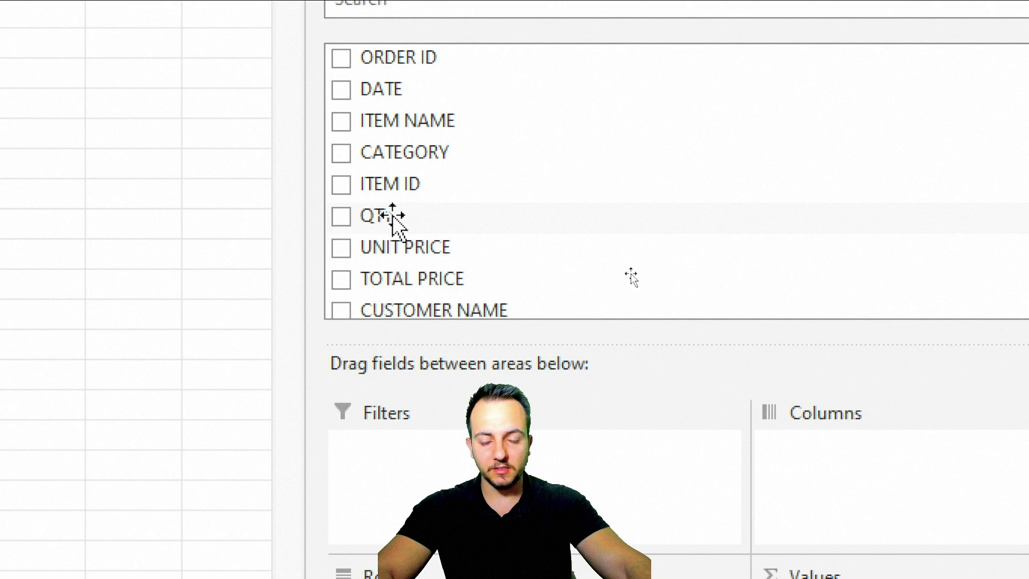
{"action": "left_click_drag", "start_coordinate": [379, 221], "coordinate": [452, 218]}
{"action": "left_click_drag", "start_coordinate": [898, 507], "coordinate": [849, 453]}
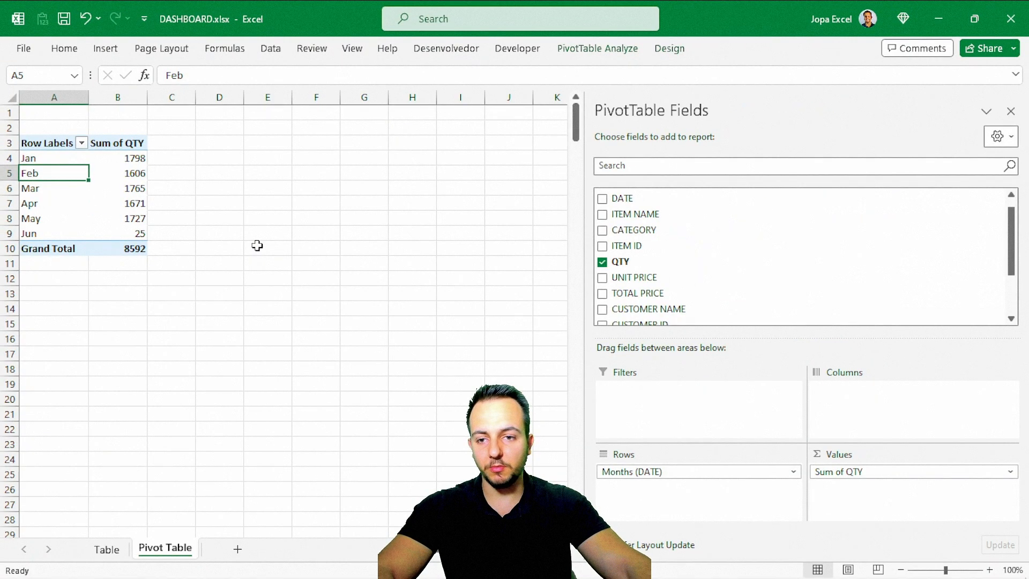
{"action": "left_click", "coordinate": [218, 140]}
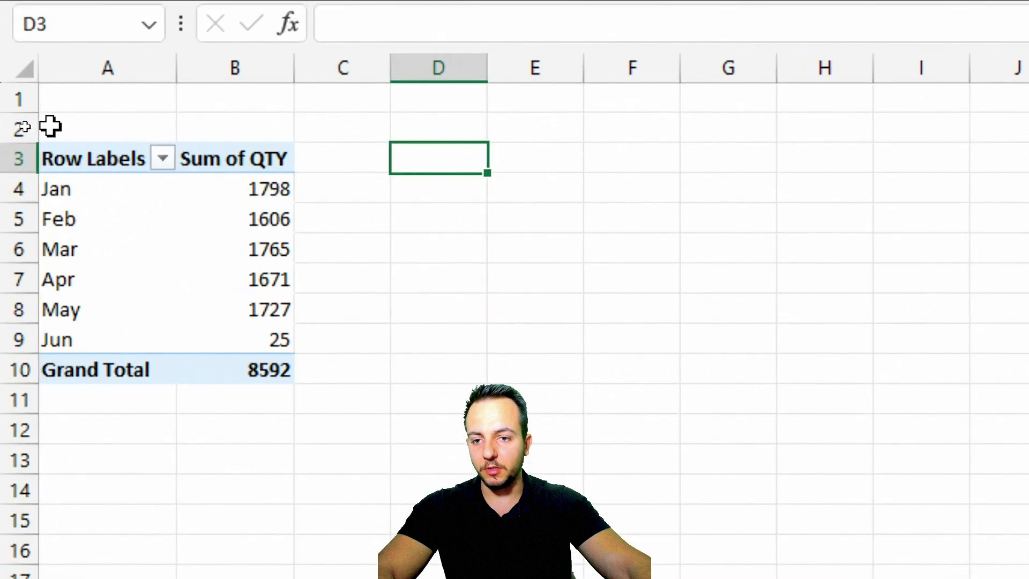
Step: Link cell B1 to the PivotTable's grand total with the formula =GETPIVOTDATA("QTY",$A$3)
{"action": "left_click", "coordinate": [105, 114]}
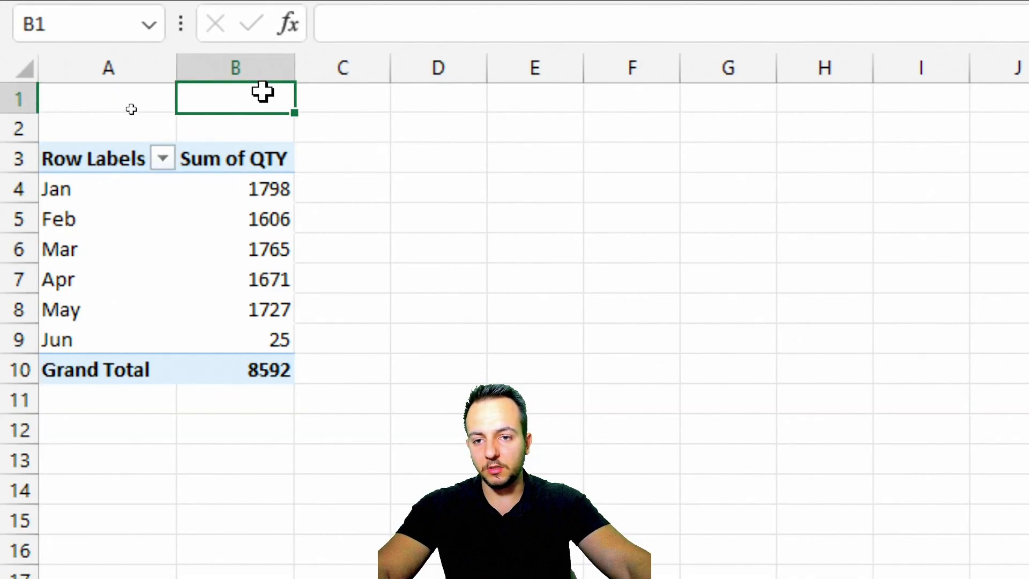
{"action": "type", "text": "="}
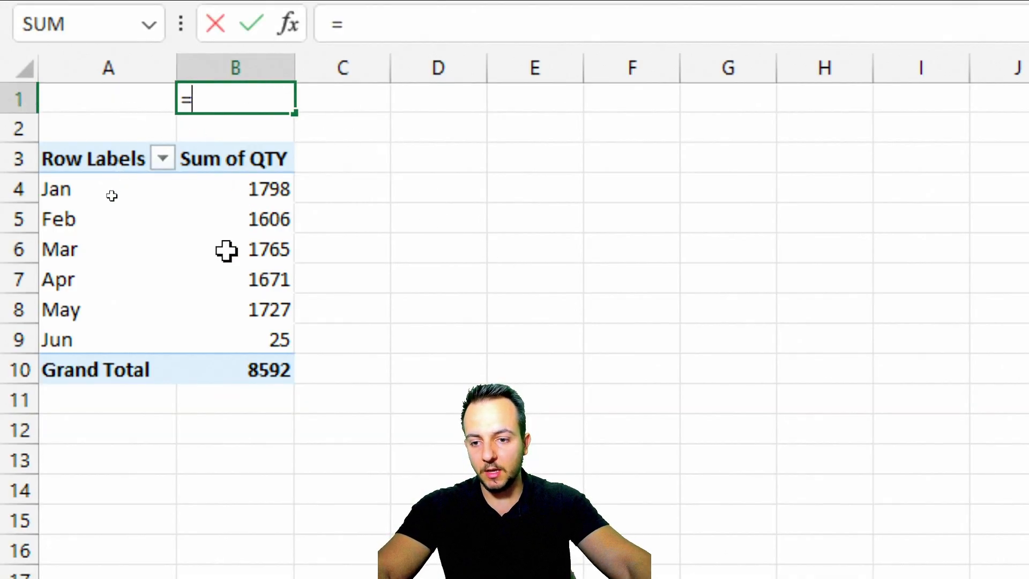
{"action": "left_click", "coordinate": [225, 370]}
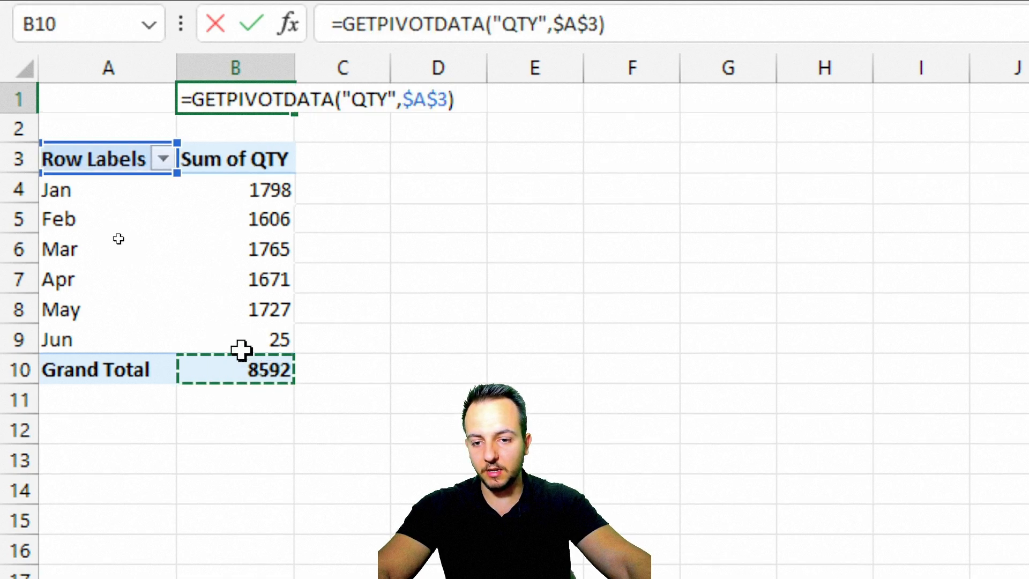
{"action": "key", "text": "Return"}
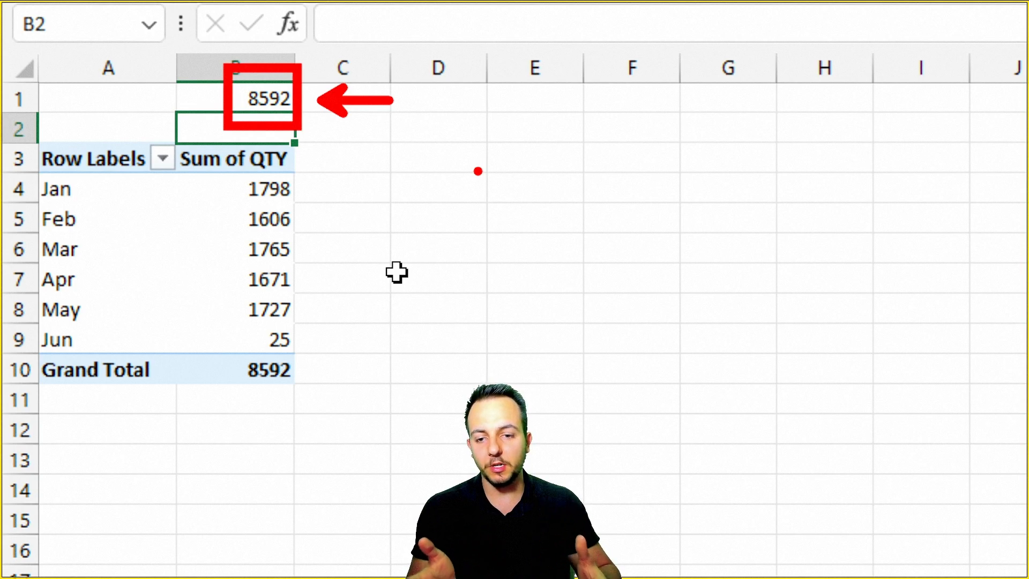
{"action": "mouse_move", "coordinate": [335, 168]}
{"action": "left_mouse_down"}
{"action": "mouse_move", "coordinate": [280, 157]}
{"action": "mouse_move", "coordinate": [211, 271]}
{"action": "mouse_move", "coordinate": [293, 330]}
{"action": "mouse_move", "coordinate": [320, 170]}
{"action": "left_mouse_up"}
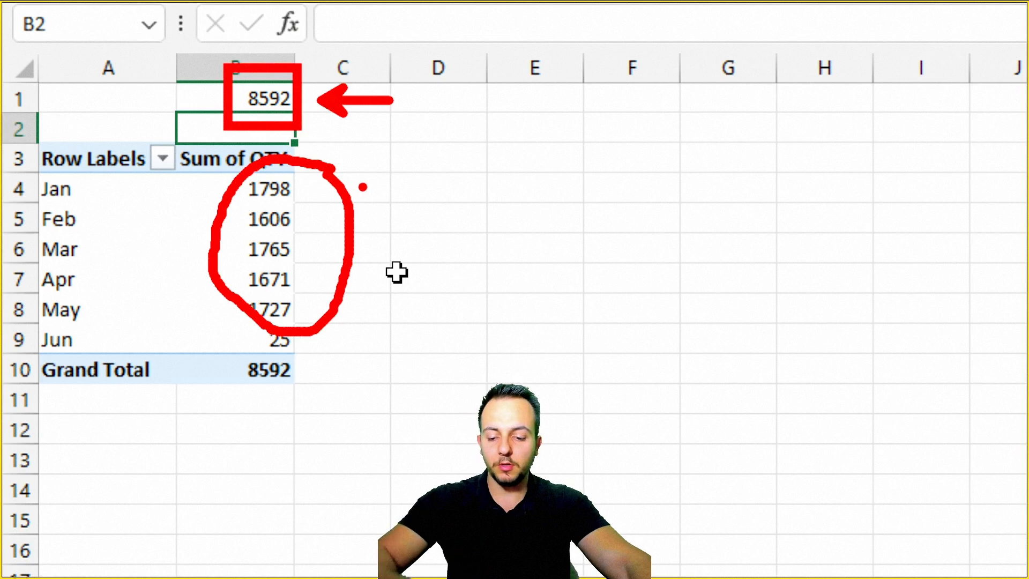
{"action": "mouse_move", "coordinate": [287, 348]}
{"action": "left_mouse_down"}
{"action": "mouse_move", "coordinate": [220, 385]}
{"action": "mouse_move", "coordinate": [284, 345]}
{"action": "left_mouse_up"}
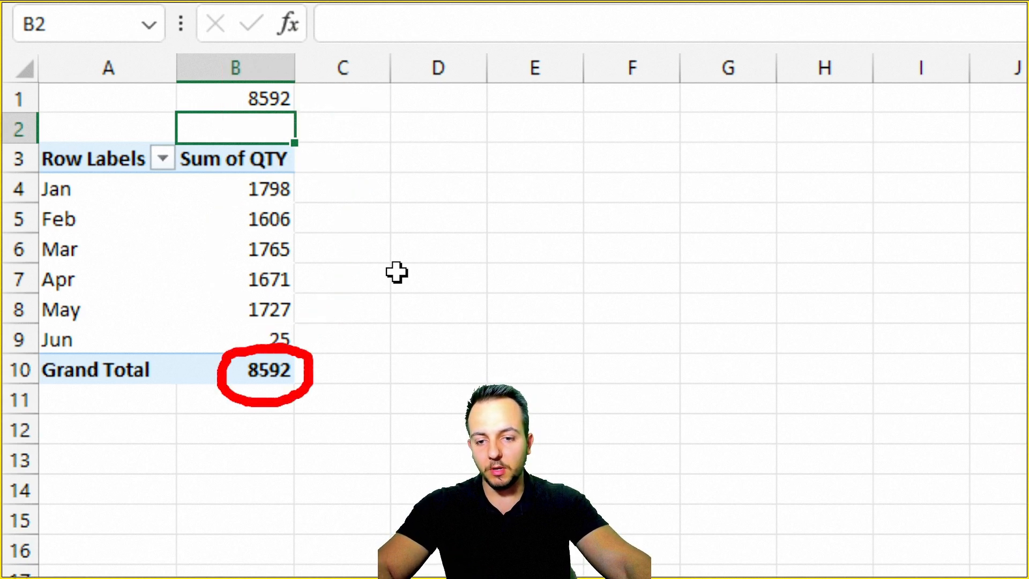
{"action": "key", "text": "e"}
{"action": "mouse_move", "coordinate": [225, 83]}
{"action": "left_mouse_down"}
{"action": "mouse_move", "coordinate": [308, 124]}
{"action": "mouse_move", "coordinate": [410, 105]}
{"action": "left_mouse_up"}
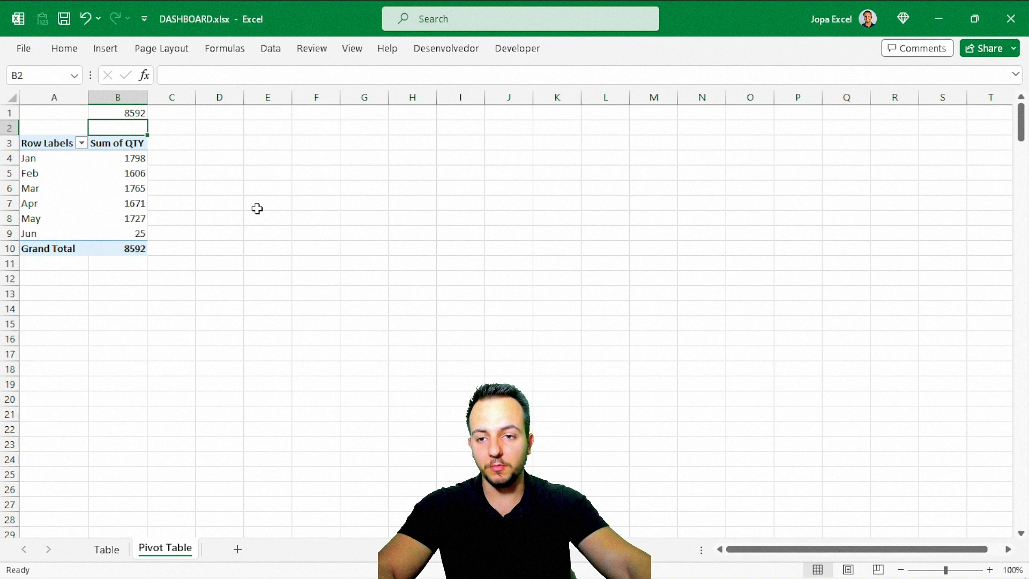
{"action": "left_click", "coordinate": [212, 118]}
{"action": "left_click", "coordinate": [220, 146]}
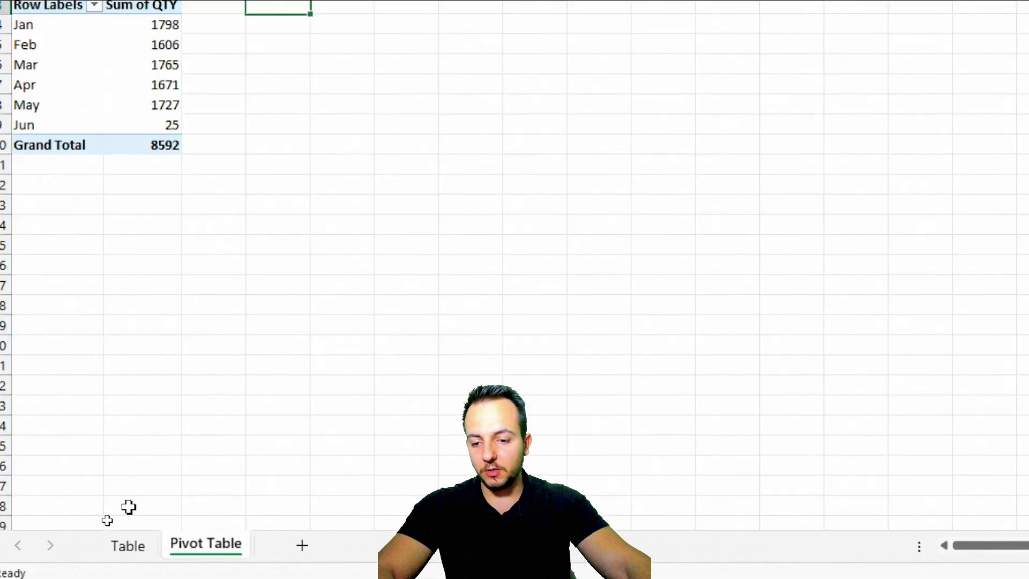
Step: Create a PivotTable from Table1 on the existing Pivot Table worksheet, located at cell D3
{"action": "left_click", "coordinate": [117, 546]}
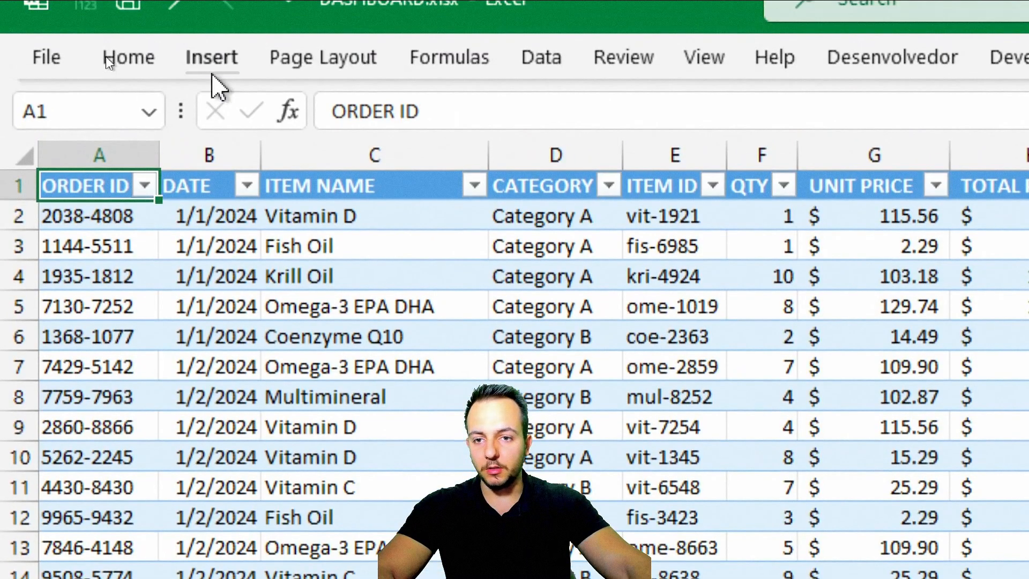
{"action": "left_click", "coordinate": [105, 54]}
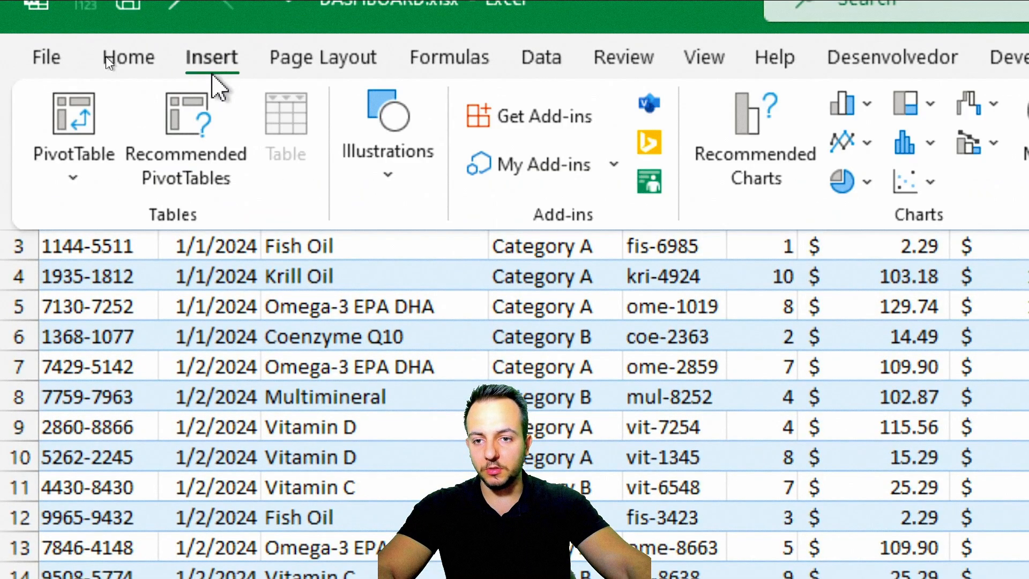
{"action": "left_click", "coordinate": [74, 123]}
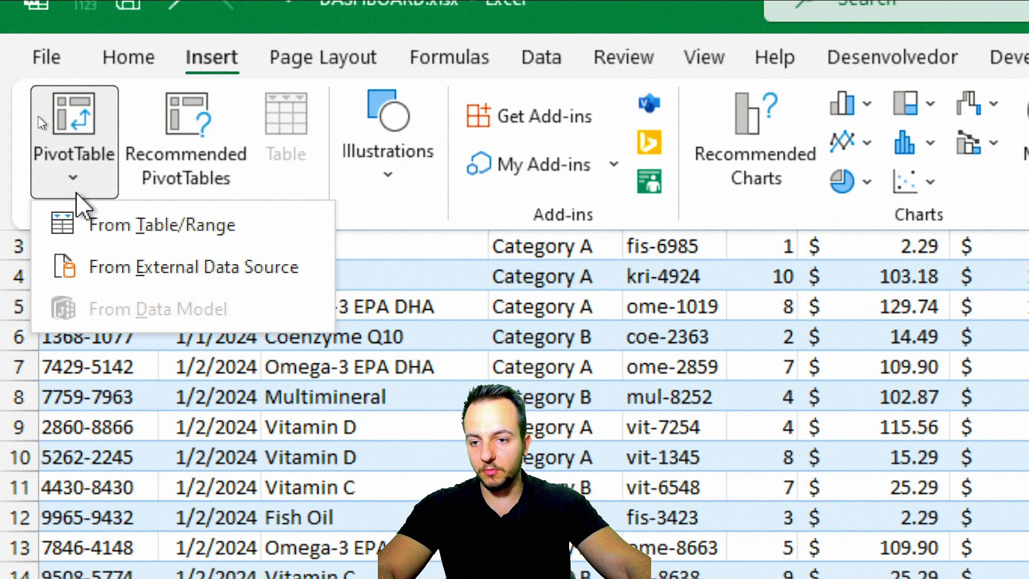
{"action": "left_click", "coordinate": [121, 227]}
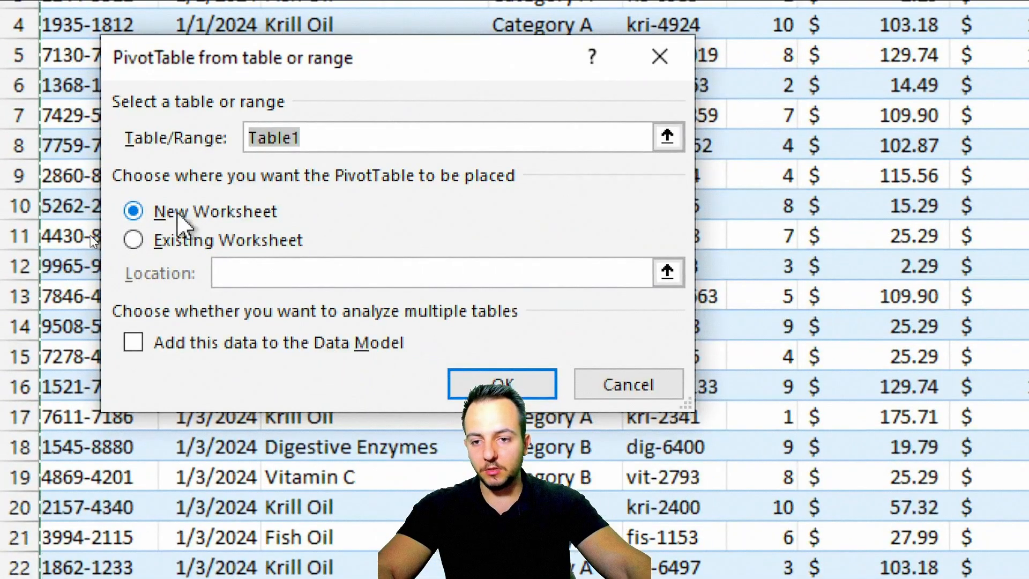
{"action": "left_click", "coordinate": [197, 216]}
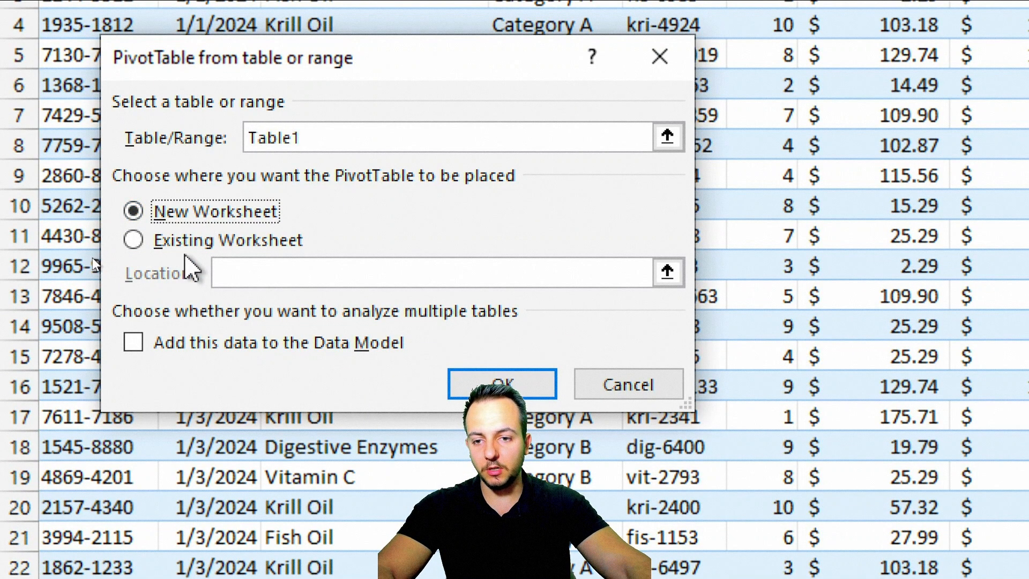
{"action": "left_click", "coordinate": [173, 239]}
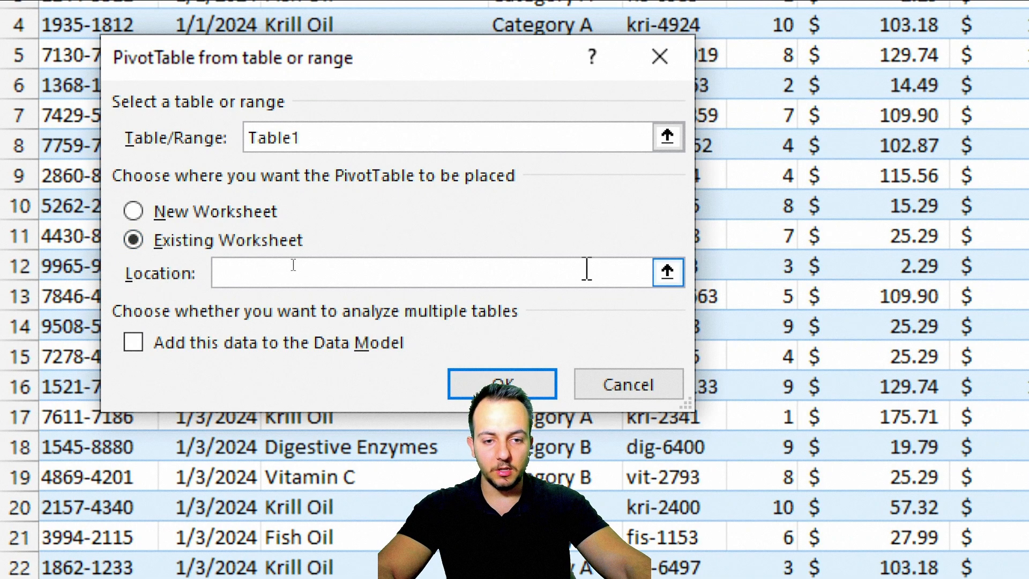
{"action": "left_click", "coordinate": [667, 271]}
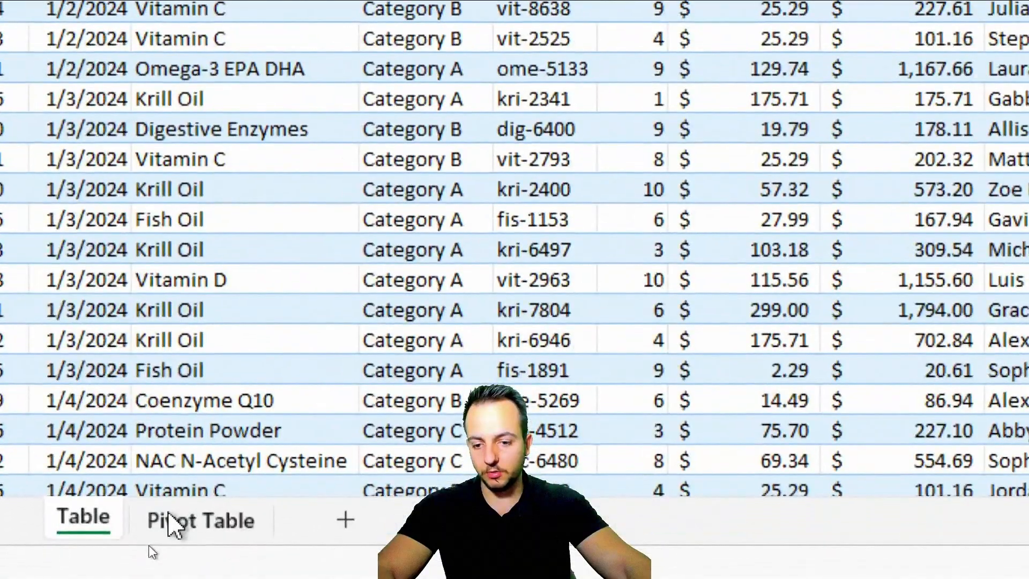
{"action": "left_click", "coordinate": [163, 546]}
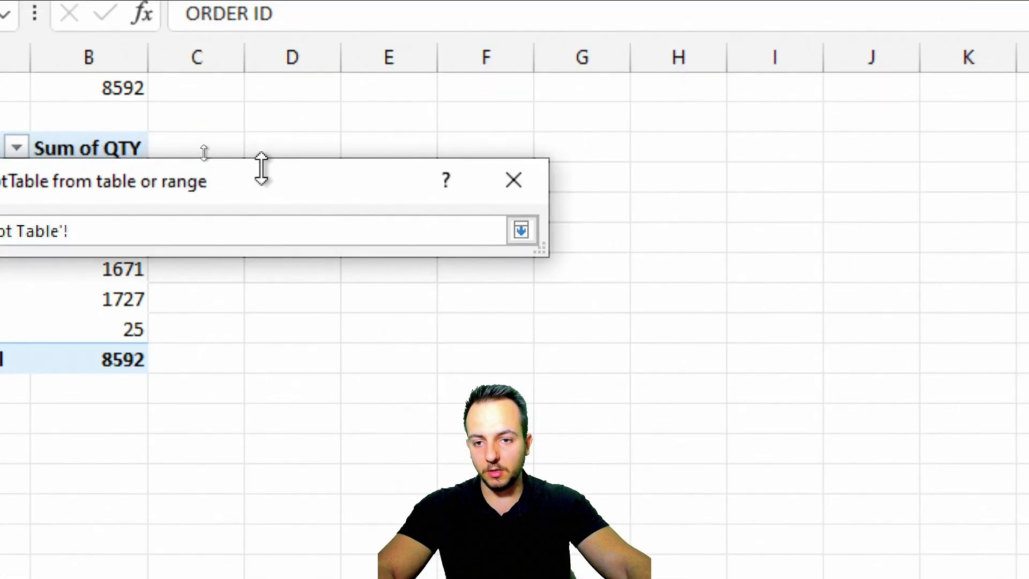
{"action": "left_click_drag", "start_coordinate": [261, 182], "coordinate": [299, 356]}
{"action": "left_click", "coordinate": [276, 147]}
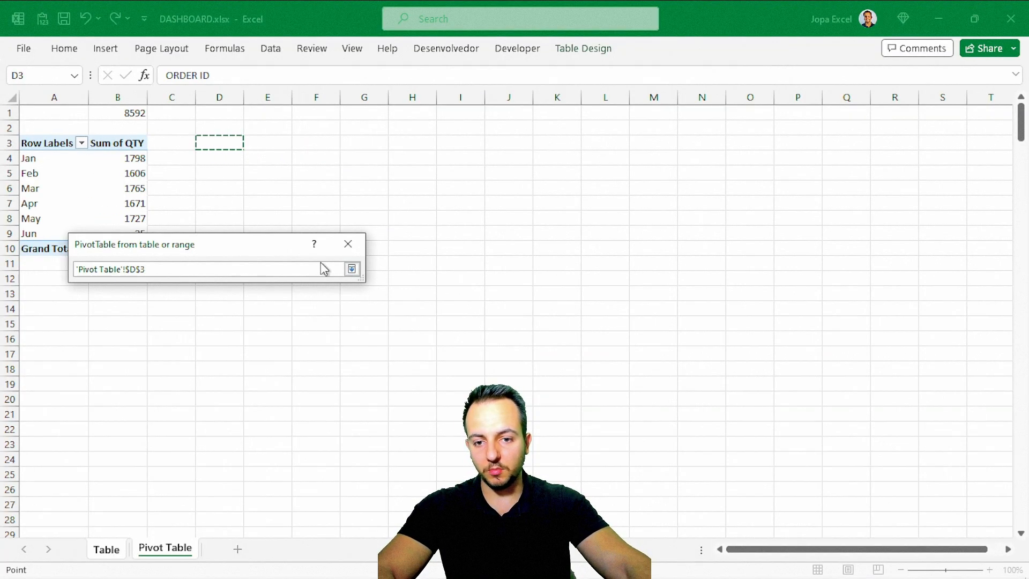
{"action": "left_click", "coordinate": [351, 269]}
{"action": "left_click", "coordinate": [276, 410]}
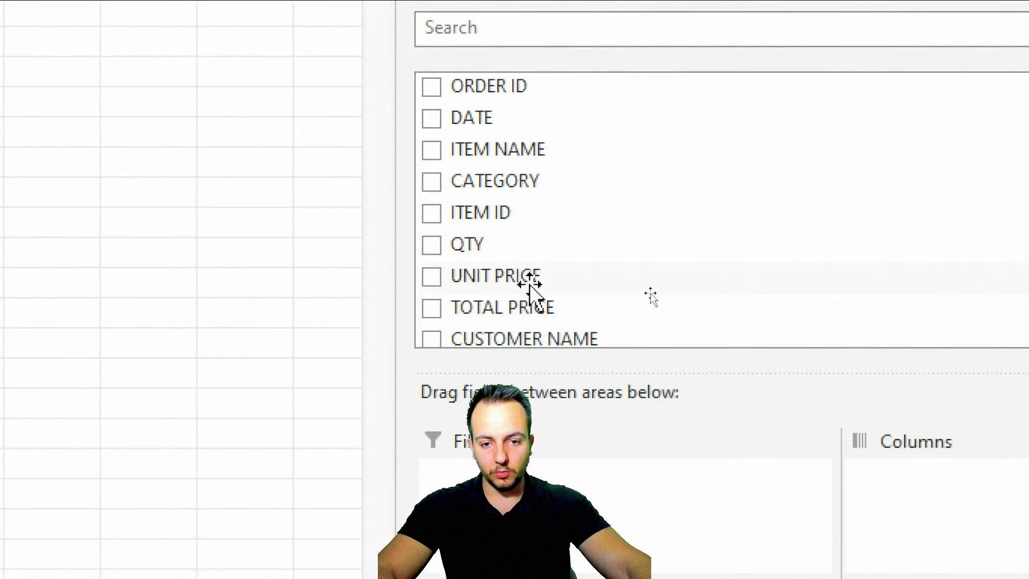
Step: Add TOTAL PRICE to the Values area of the PivotTable at D3 as a sum
{"action": "left_click_drag", "start_coordinate": [495, 307], "coordinate": [1028, 578]}
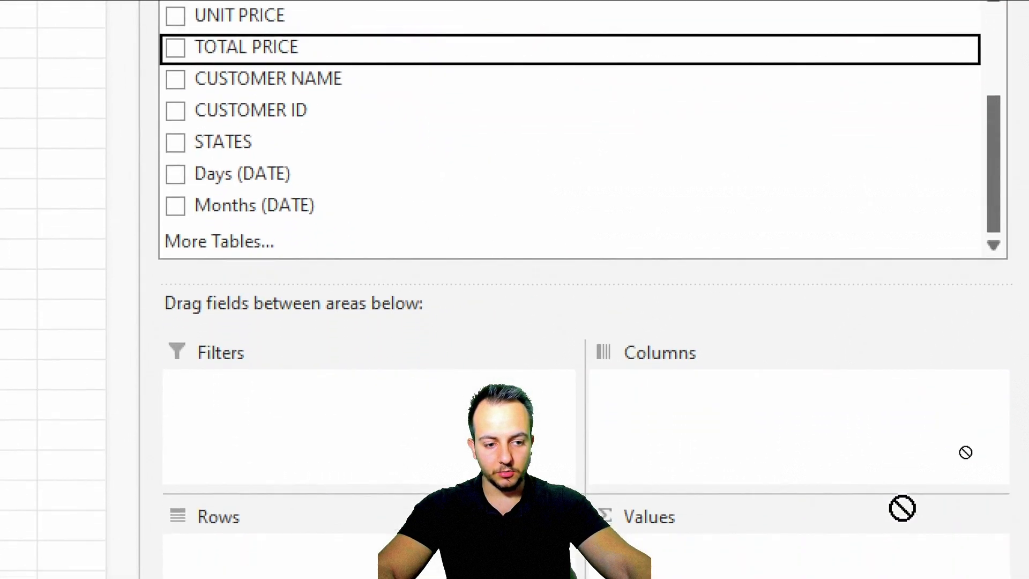
{"action": "left_click_drag", "start_coordinate": [903, 507], "coordinate": [859, 578]}
{"action": "left_click_drag", "start_coordinate": [945, 499], "coordinate": [945, 499]}
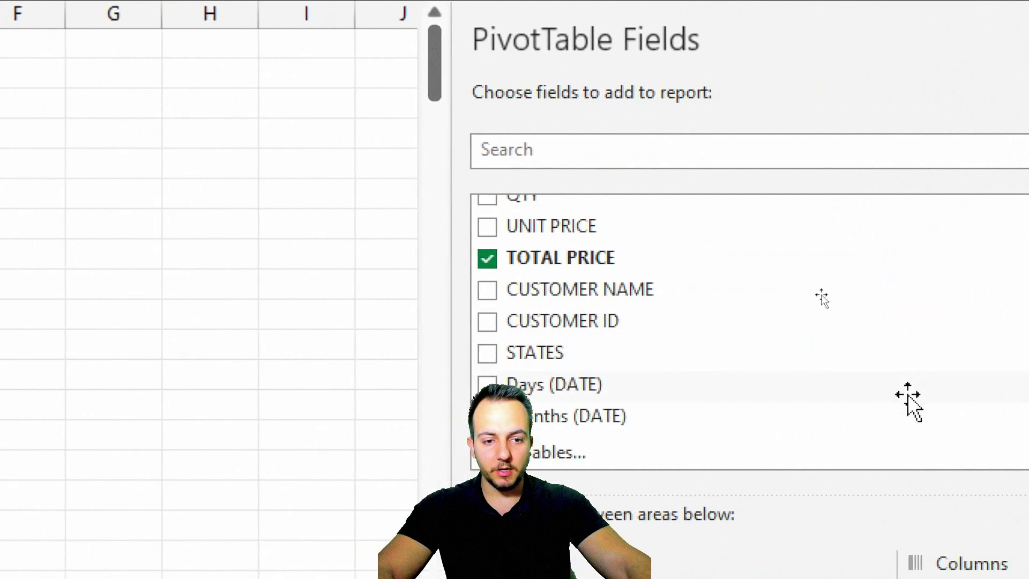
Step: Add DATE to the Rows area and remove Days (DATE) and DATE, keeping only Months (DATE)
{"action": "scroll", "coordinate": [698, 360], "scroll_direction": "up", "scroll_amount": 2}
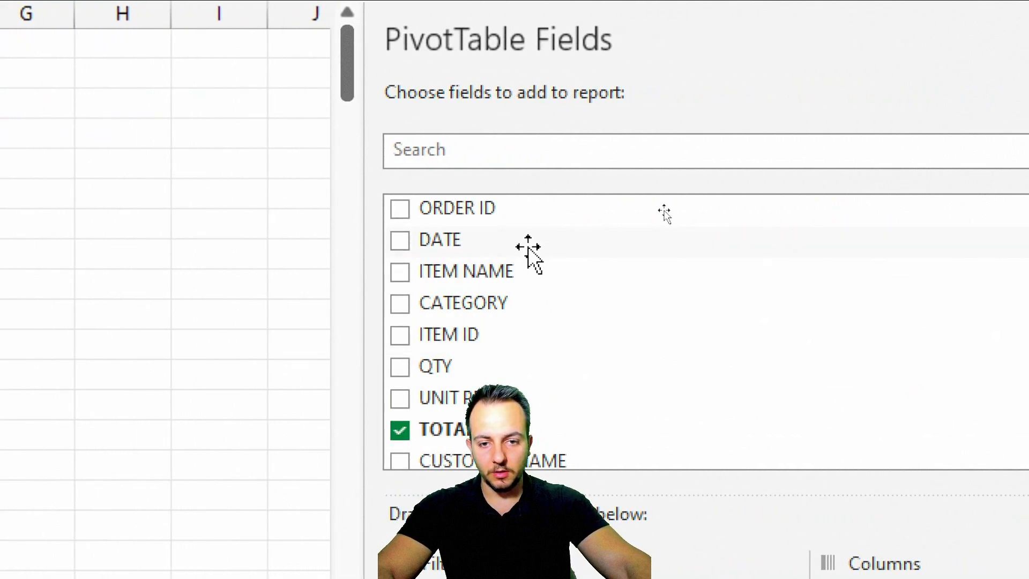
{"action": "left_click_drag", "start_coordinate": [451, 248], "coordinate": [529, 405]}
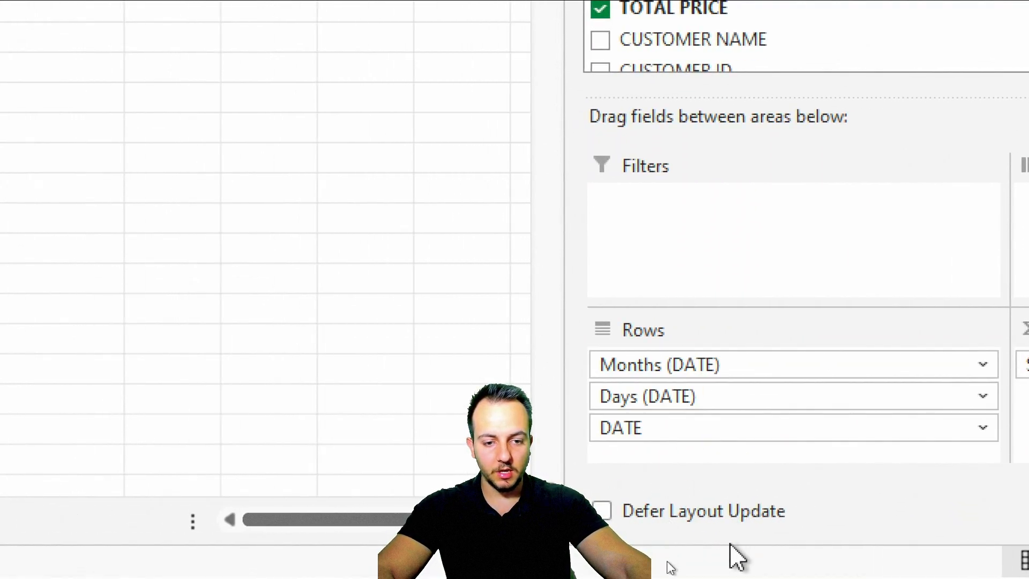
{"action": "left_click_drag", "start_coordinate": [694, 398], "coordinate": [519, 370]}
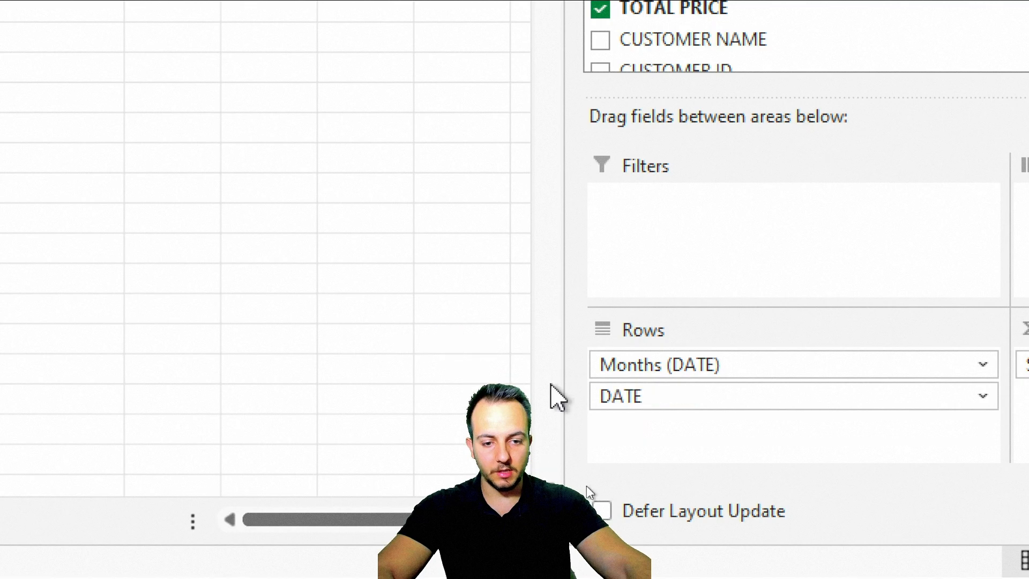
{"action": "left_click_drag", "start_coordinate": [698, 401], "coordinate": [316, 6]}
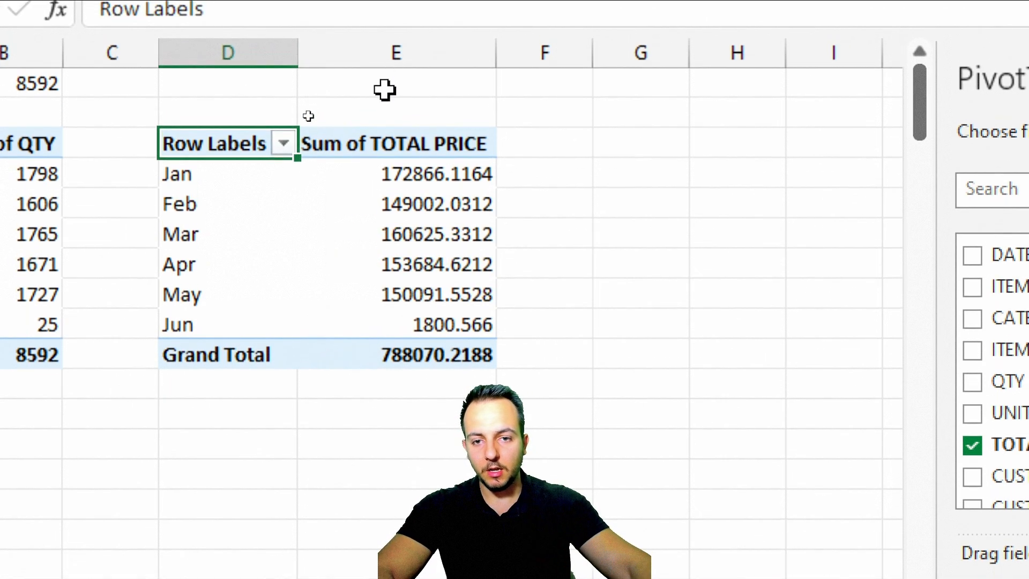
Step: Link cell E1 to the second PivotTable's grand total with the formula =GETPIVOTDATA("TOTAL PRICE",$D$3)
{"action": "left_click", "coordinate": [384, 89]}
{"action": "type", "text": "="}
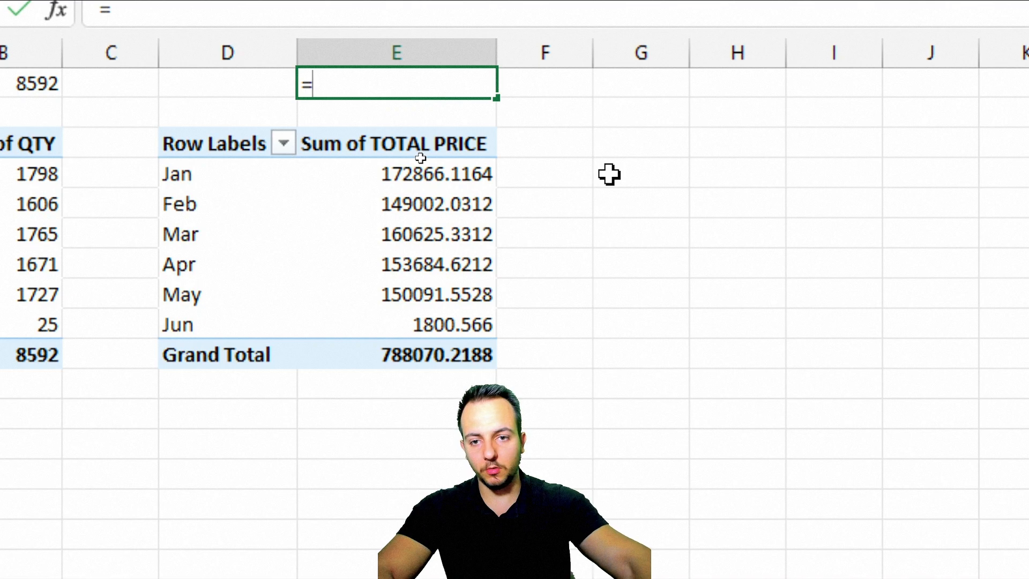
{"action": "left_click", "coordinate": [368, 351]}
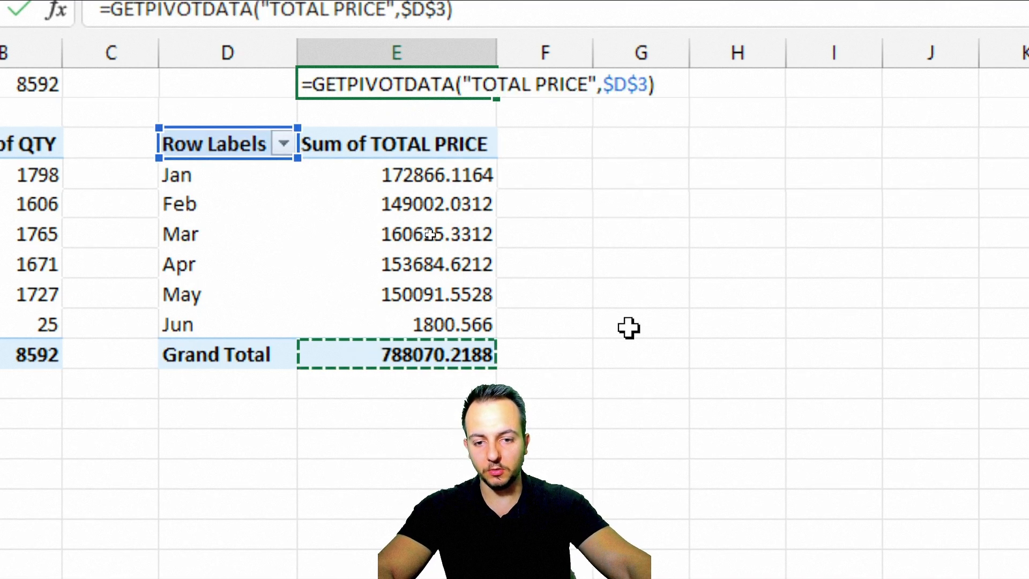
{"action": "key", "text": "Return"}
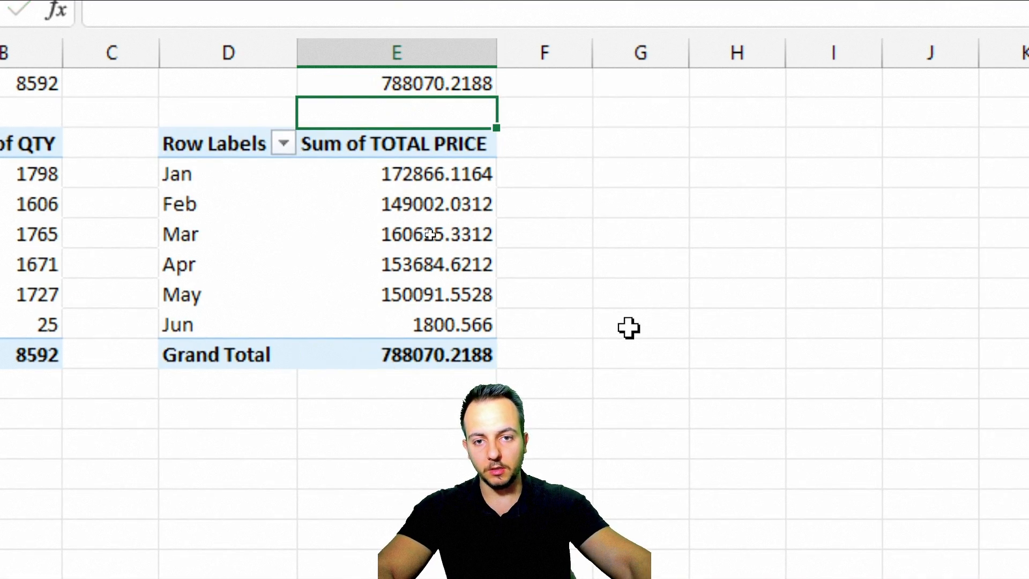
{"action": "left_click", "coordinate": [423, 85]}
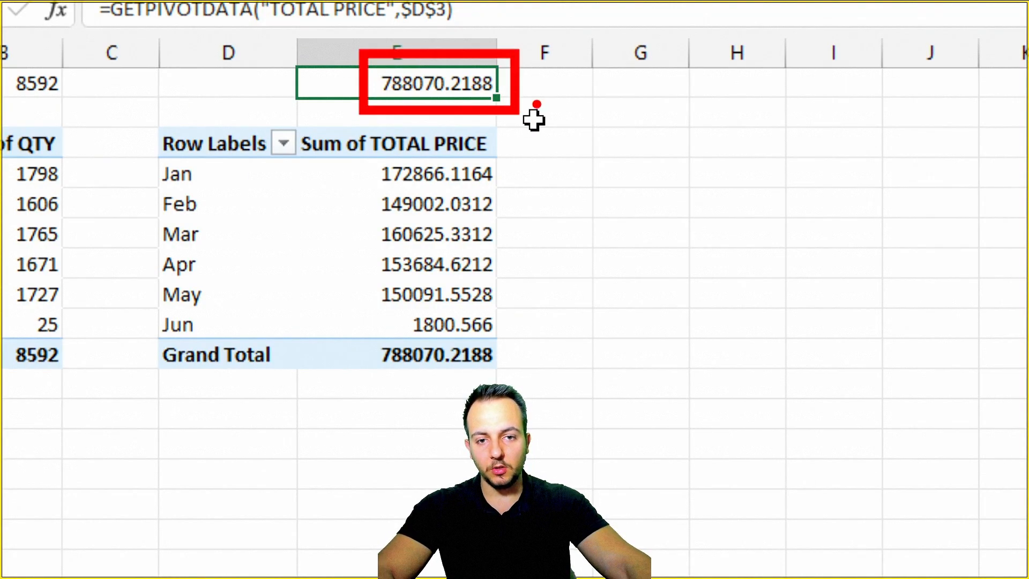
{"action": "mouse_move", "coordinate": [465, 330]}
{"action": "left_mouse_down"}
{"action": "mouse_move", "coordinate": [361, 323]}
{"action": "mouse_move", "coordinate": [387, 317]}
{"action": "left_mouse_up"}
{"action": "left_click_drag", "start_coordinate": [568, 294], "coordinate": [633, 231]}
{"action": "key", "text": "ctrl+z"}
{"action": "key", "text": "ctrl+z"}
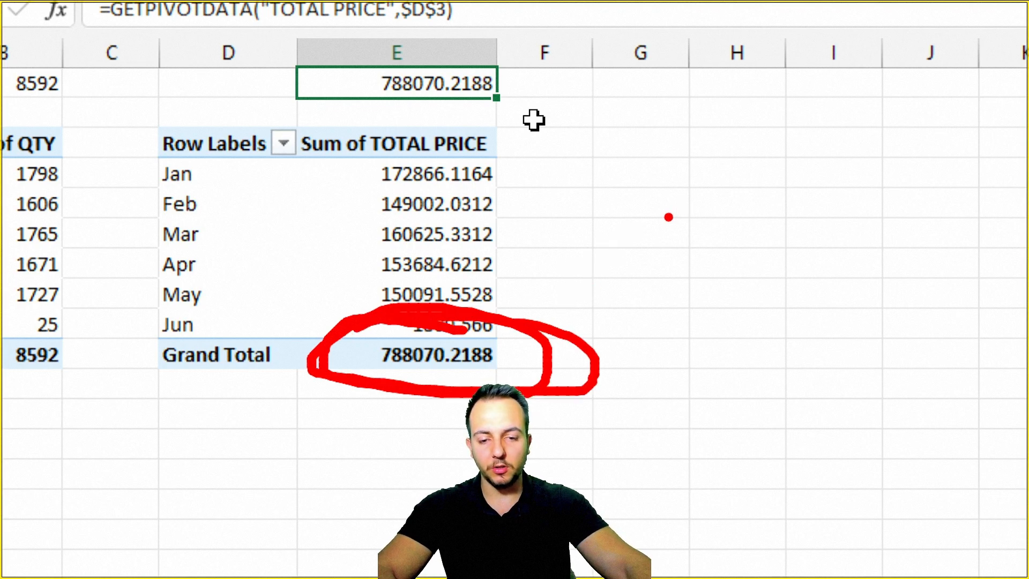
{"action": "mouse_move", "coordinate": [362, 53]}
{"action": "left_mouse_down"}
{"action": "mouse_move", "coordinate": [520, 107]}
{"action": "mouse_move", "coordinate": [633, 85]}
{"action": "left_mouse_up"}
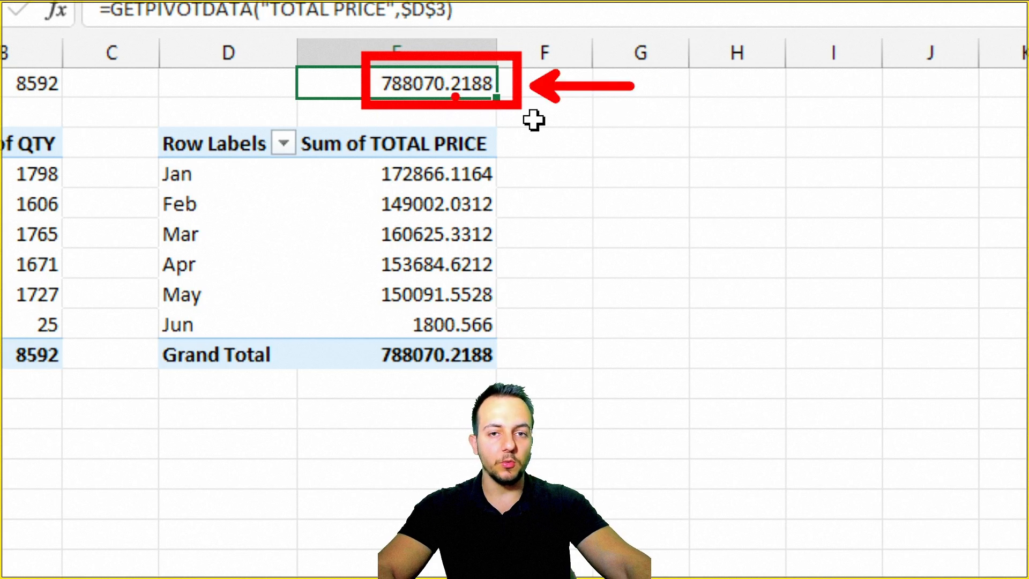
{"action": "key", "text": "Escape"}
{"action": "key", "text": "ctrl+4"}
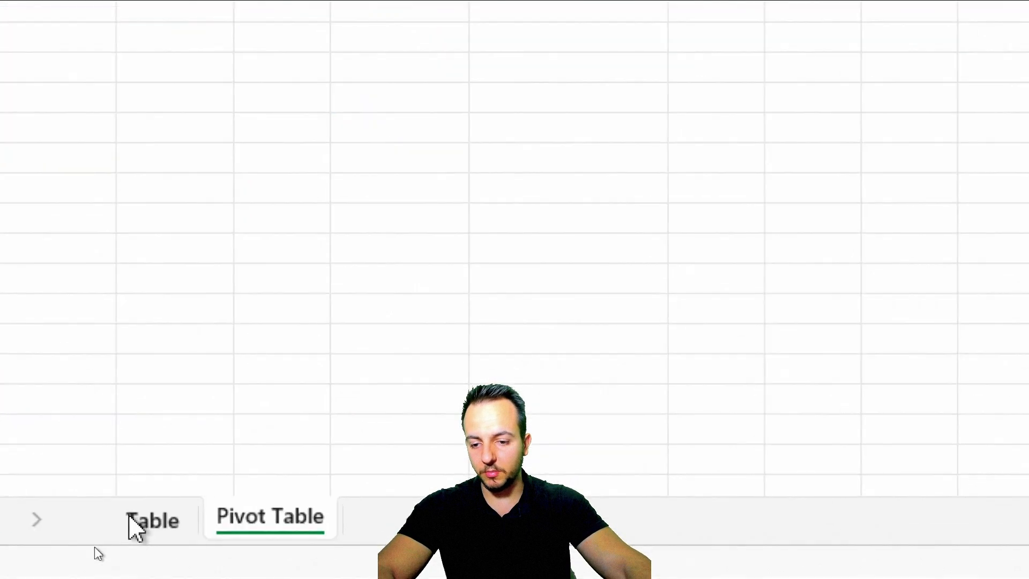
Step: Create another PivotTable from Table1 on the existing Pivot Table worksheet, located at cell G3
{"action": "left_click", "coordinate": [99, 550]}
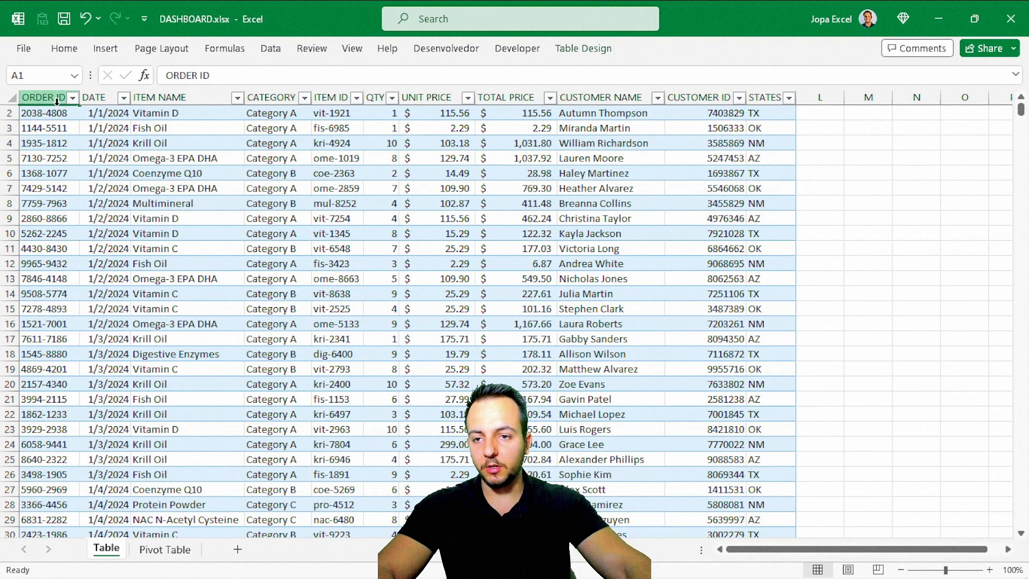
{"action": "scroll", "coordinate": [71, 135], "scroll_direction": "up", "scroll_amount": 1}
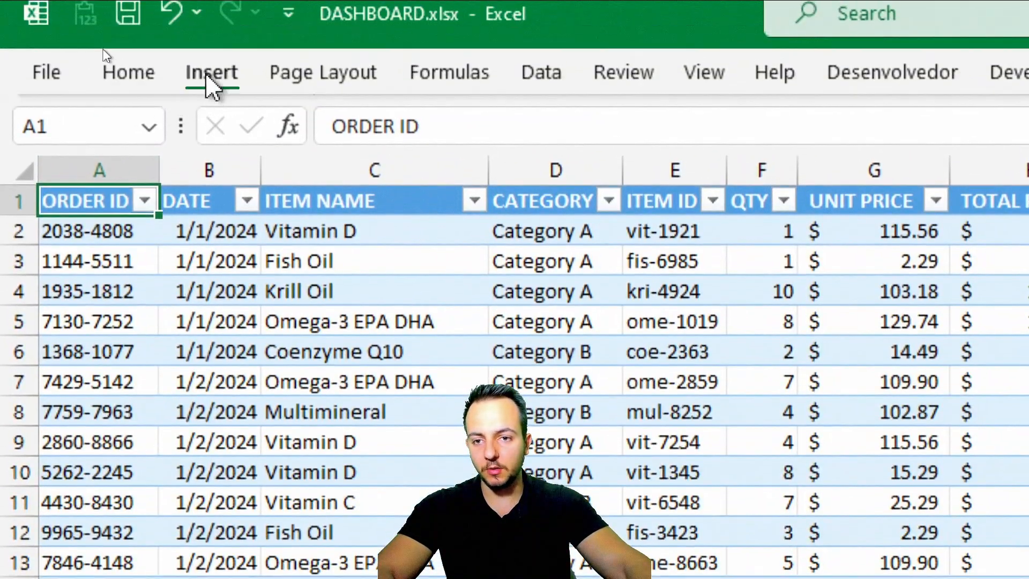
{"action": "left_click", "coordinate": [209, 75]}
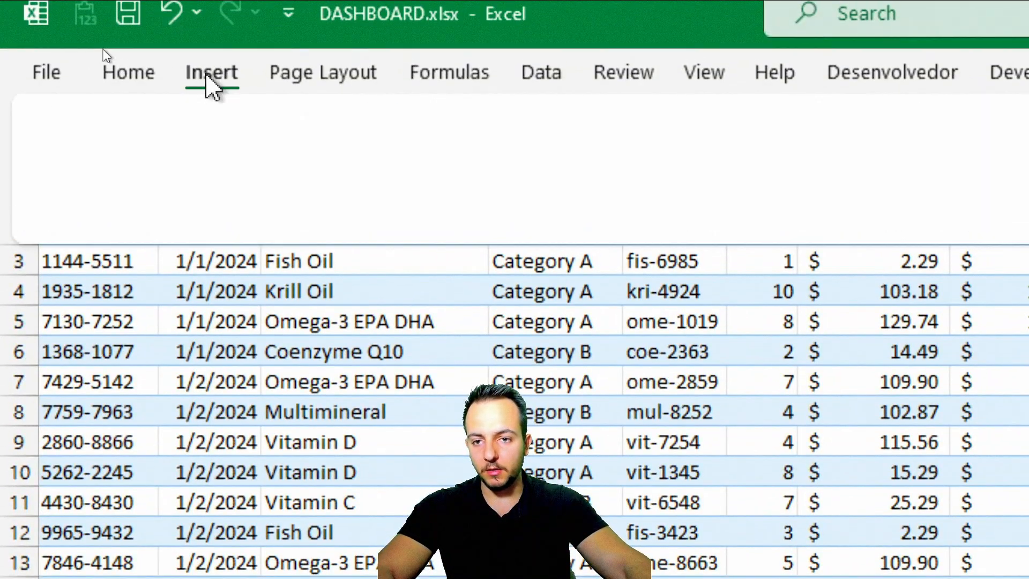
{"action": "left_click", "coordinate": [76, 189]}
{"action": "left_click", "coordinate": [161, 239]}
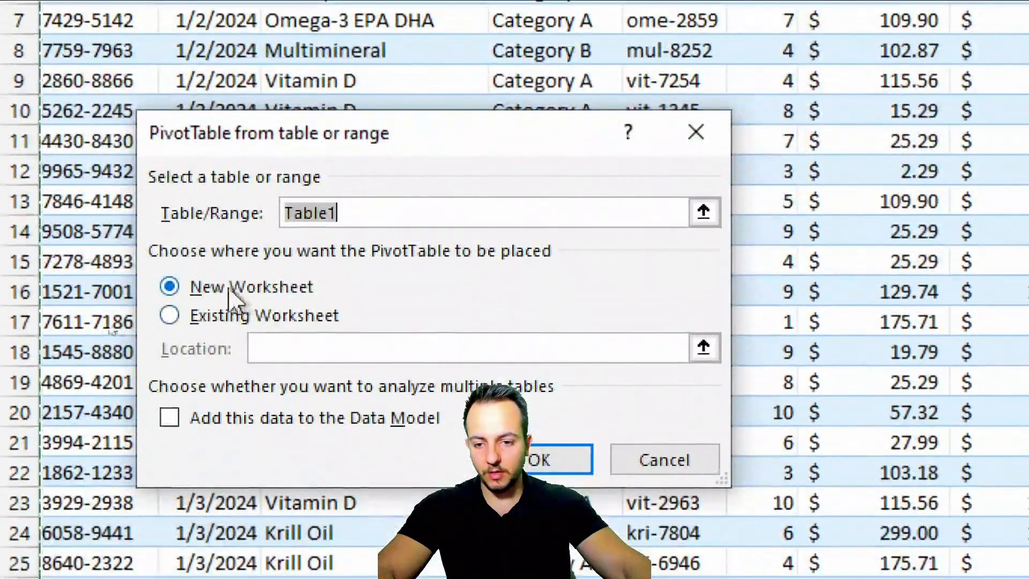
{"action": "left_click", "coordinate": [229, 317]}
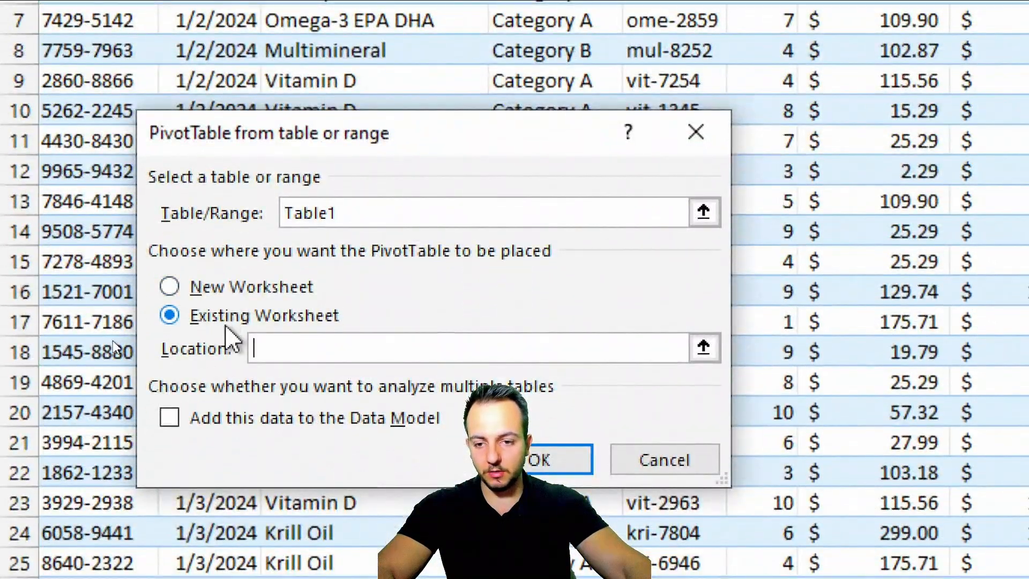
{"action": "left_click", "coordinate": [704, 347]}
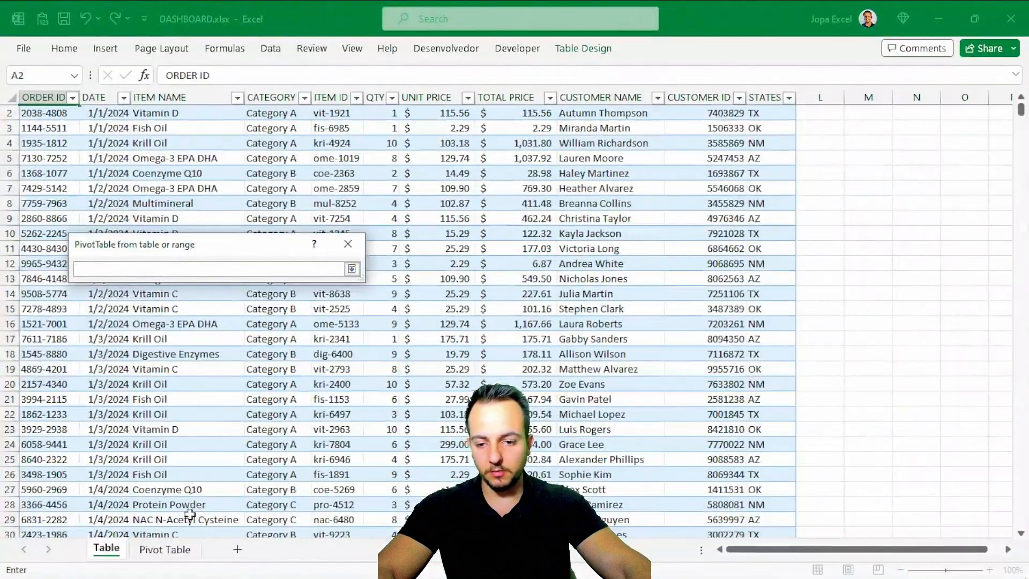
{"action": "left_click", "coordinate": [165, 548]}
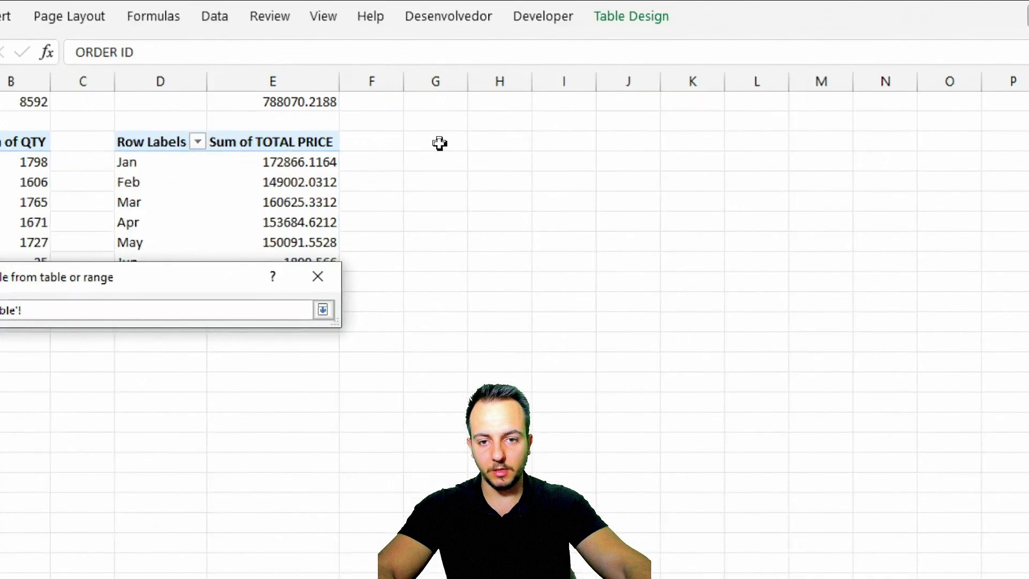
{"action": "left_click", "coordinate": [440, 148]}
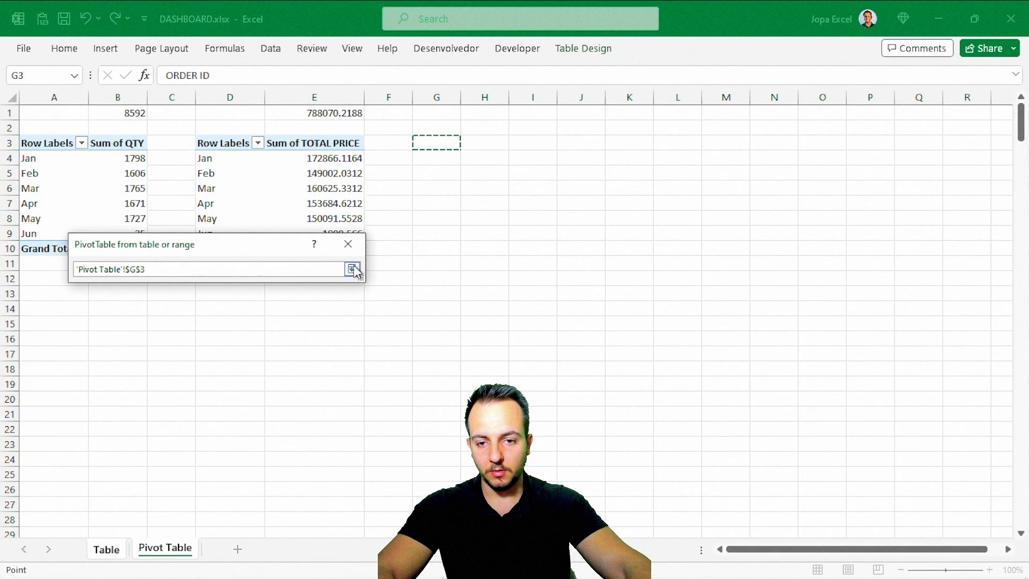
{"action": "left_click", "coordinate": [353, 269]}
{"action": "left_click", "coordinate": [269, 408]}
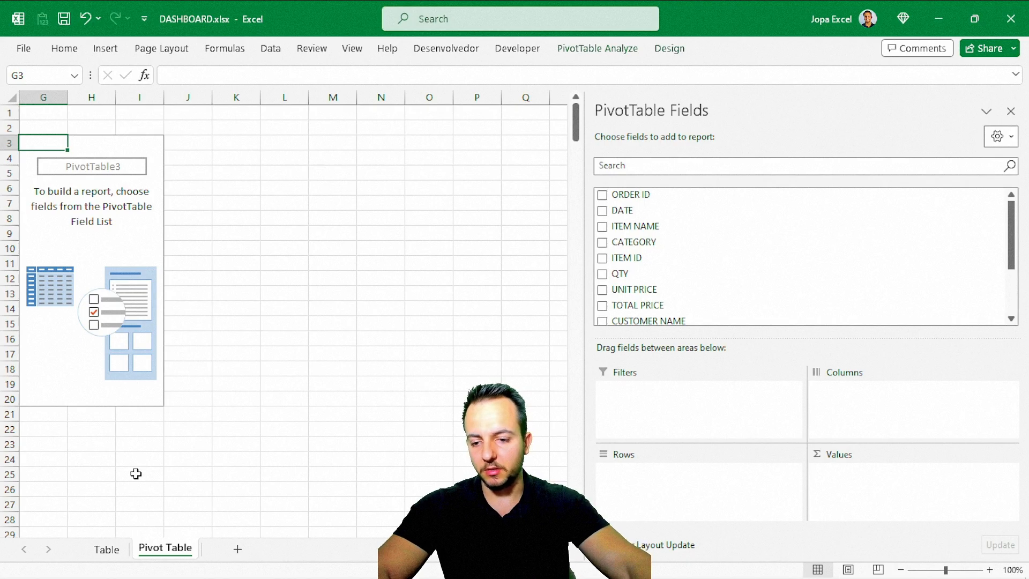
Step: Examine the QTY, UNIT PRICE and TOTAL PRICE columns on the Table sheet
{"action": "left_click", "coordinate": [107, 550]}
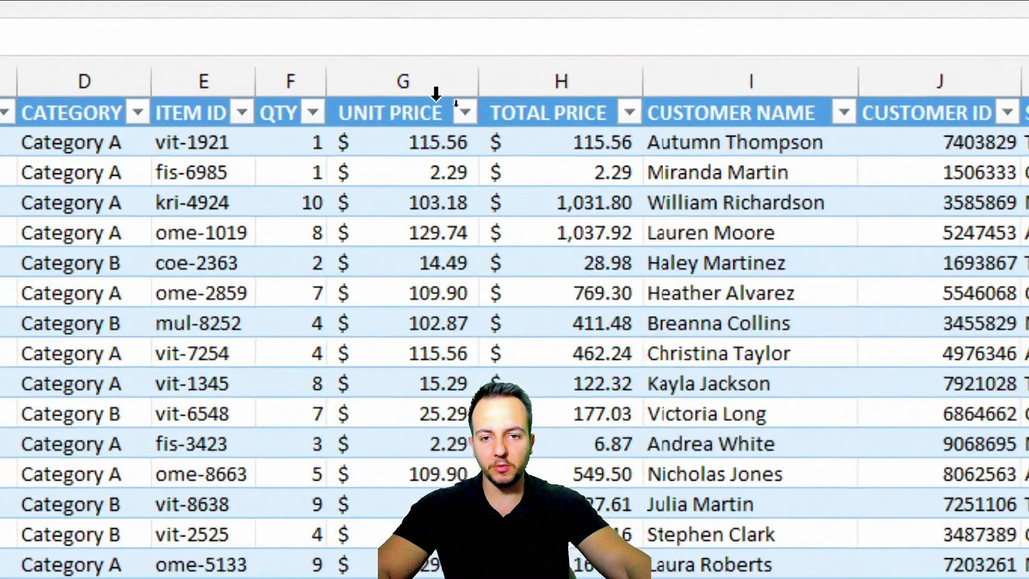
{"action": "left_click", "coordinate": [387, 98]}
{"action": "left_click", "coordinate": [402, 81]}
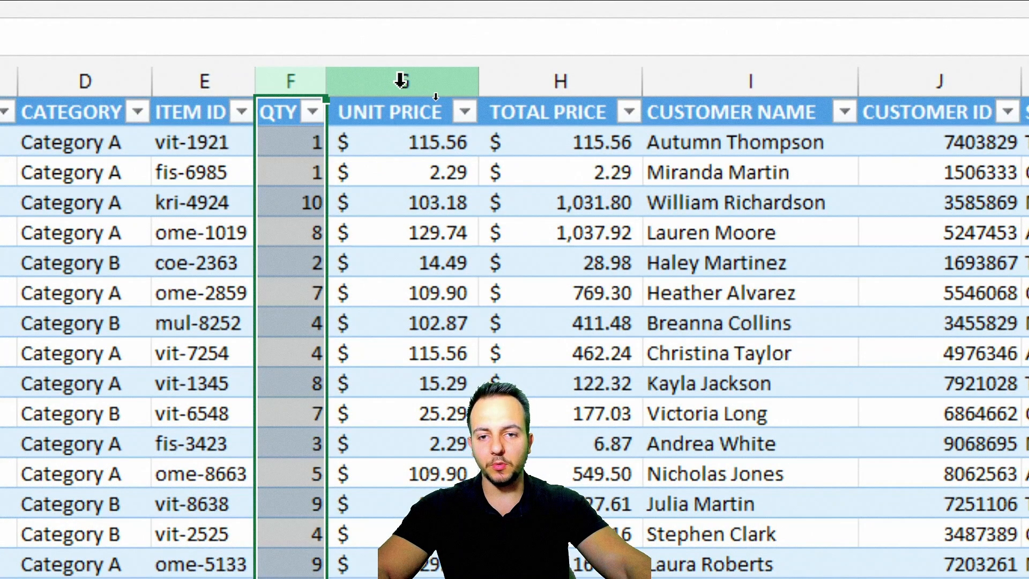
{"action": "left_click", "coordinate": [559, 80]}
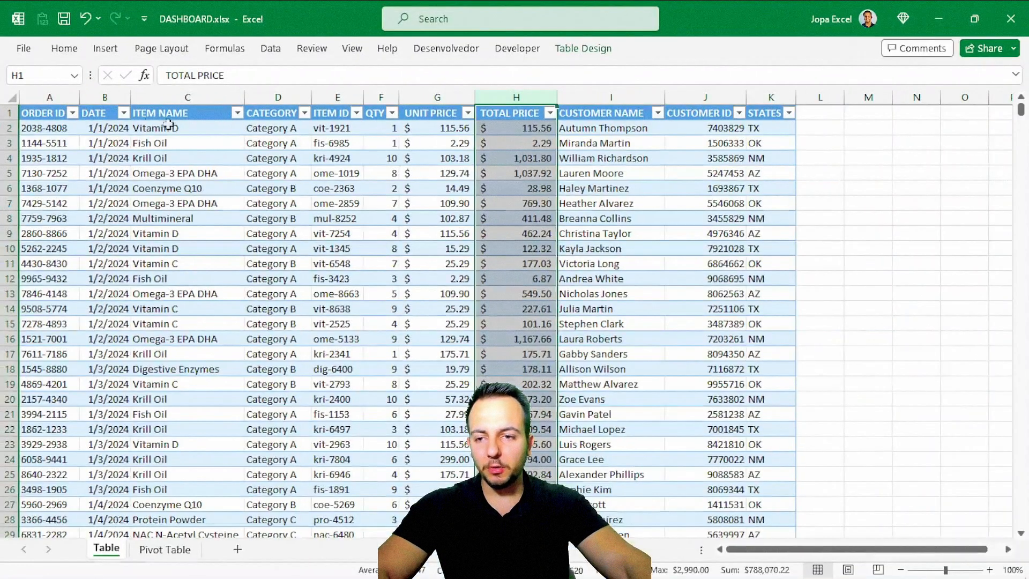
Step: Fill the PivotTable at G3 with only Months (DATE) in Rows, removing DATE, and TOTAL PRICE in Values
{"action": "left_click", "coordinate": [54, 114]}
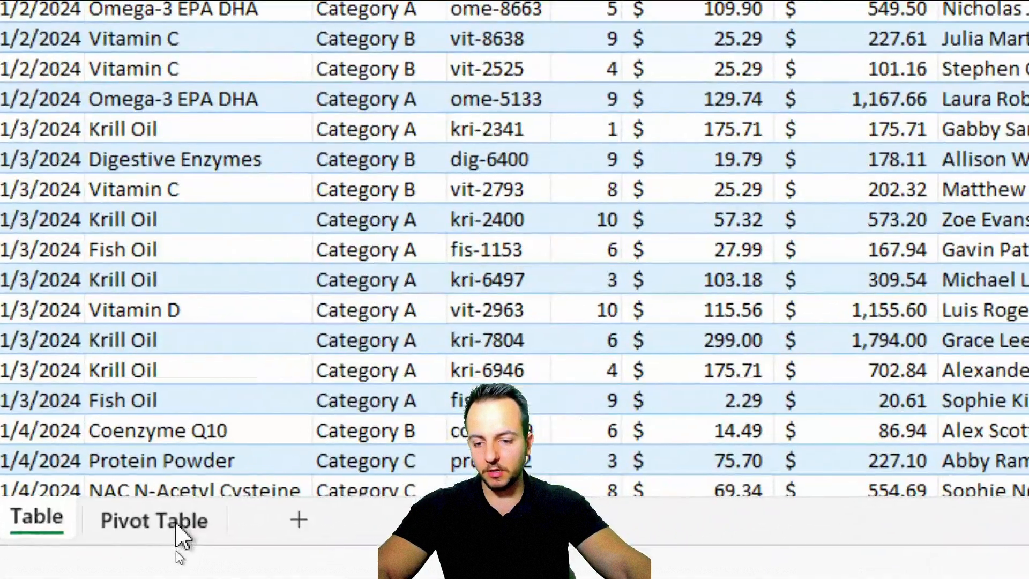
{"action": "left_click", "coordinate": [171, 552]}
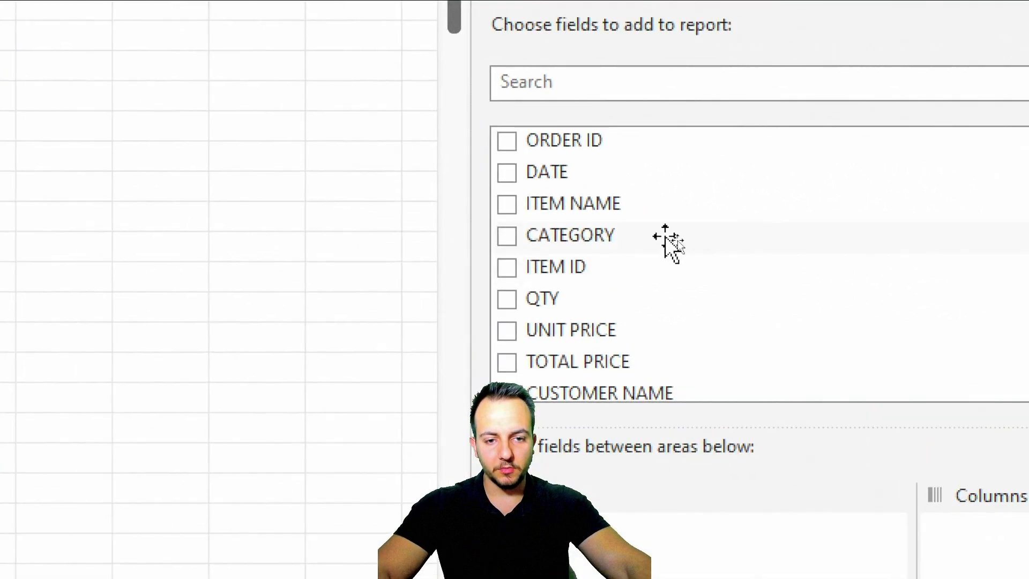
{"action": "left_click_drag", "start_coordinate": [574, 177], "coordinate": [568, 386]}
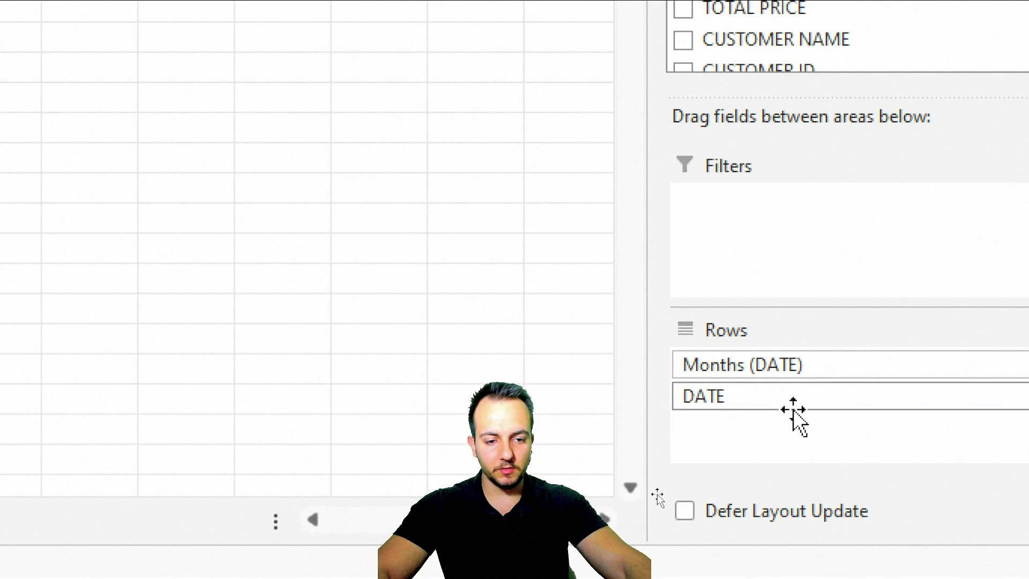
{"action": "left_click_drag", "start_coordinate": [792, 405], "coordinate": [435, 354]}
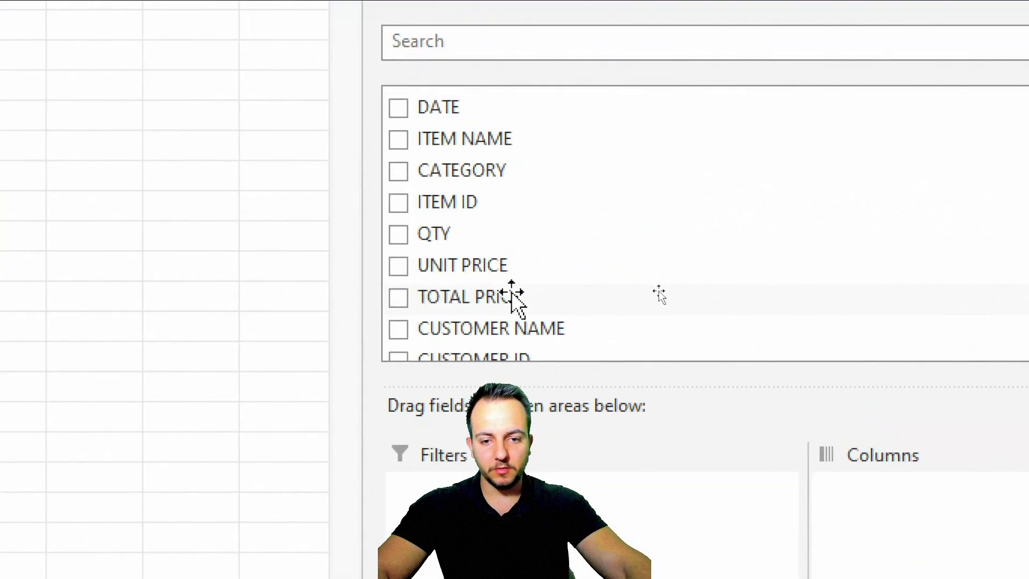
{"action": "left_click_drag", "start_coordinate": [467, 296], "coordinate": [820, 431]}
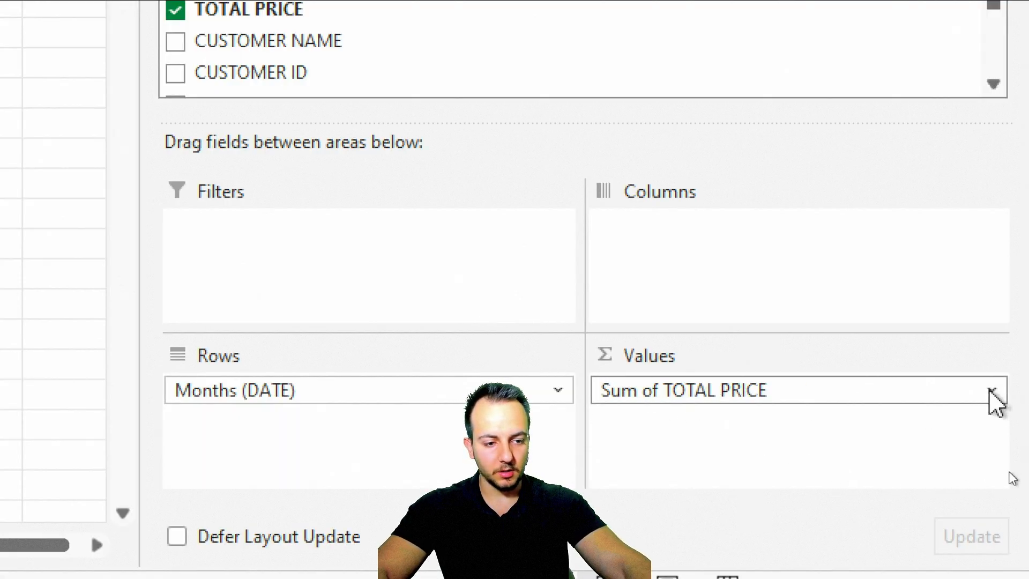
Step: Change the TOTAL PRICE value field of the PivotTable at G3 to summarize by Average
{"action": "left_click", "coordinate": [991, 391]}
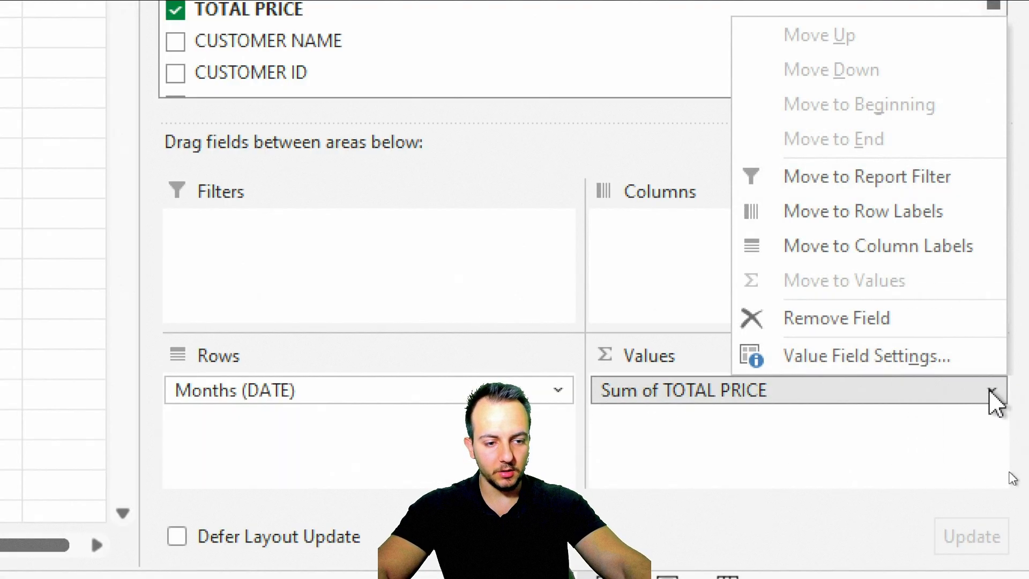
{"action": "left_click", "coordinate": [916, 362]}
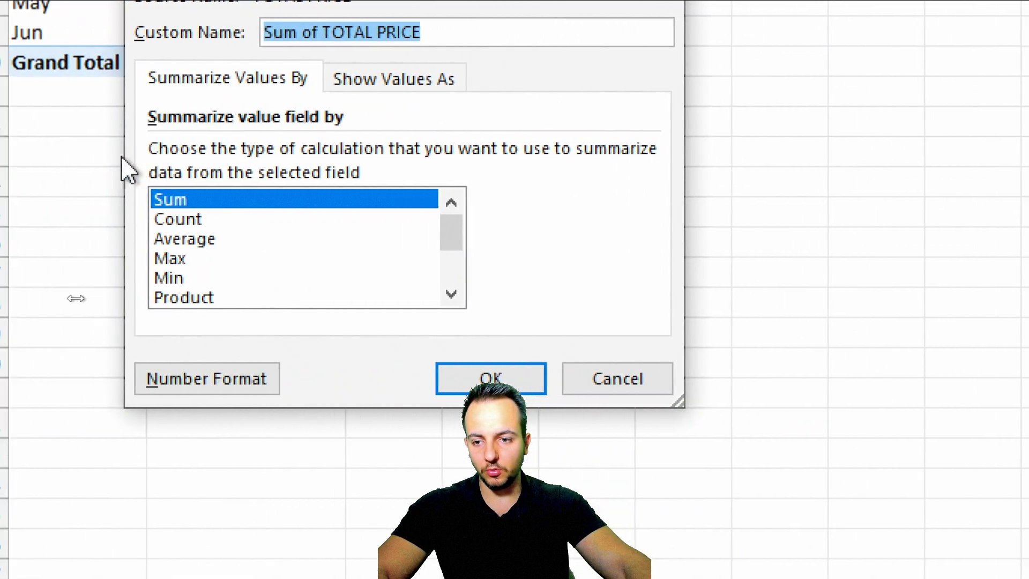
{"action": "left_click", "coordinate": [177, 239]}
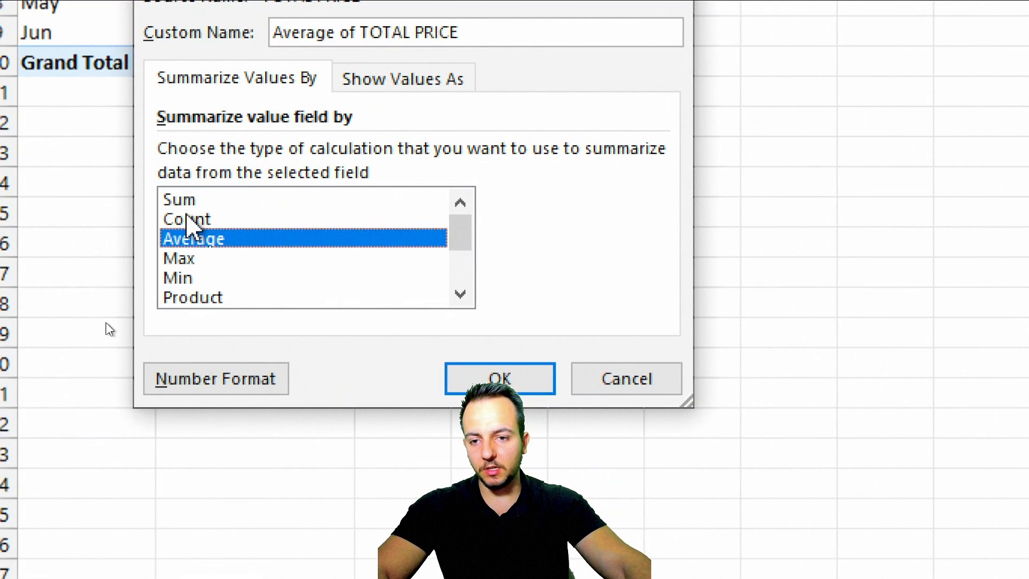
{"action": "left_click", "coordinate": [180, 200]}
{"action": "left_click", "coordinate": [199, 219]}
{"action": "left_click", "coordinate": [206, 239]}
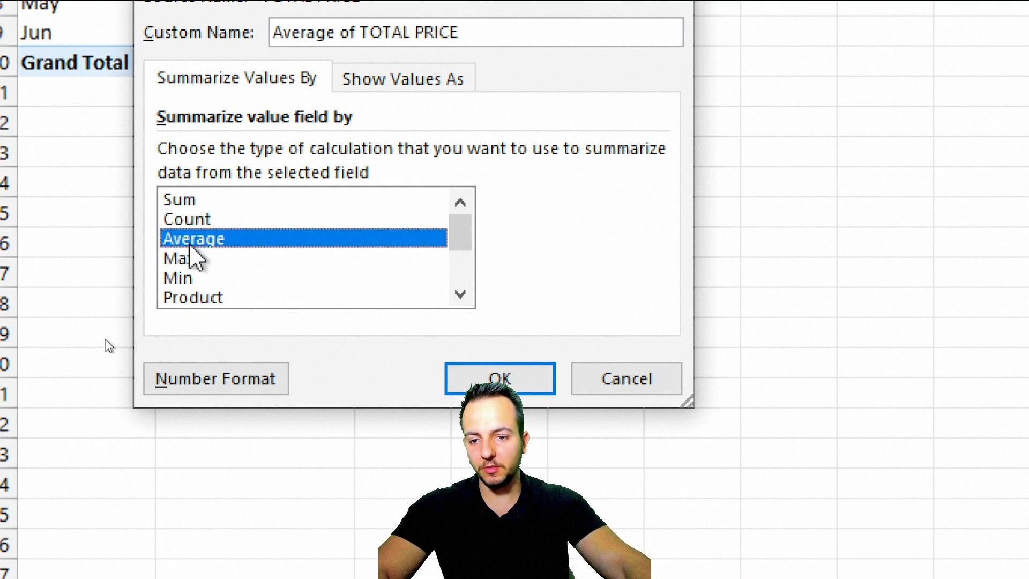
{"action": "left_click", "coordinate": [187, 258]}
{"action": "left_click", "coordinate": [188, 278]}
{"action": "left_click", "coordinate": [206, 239]}
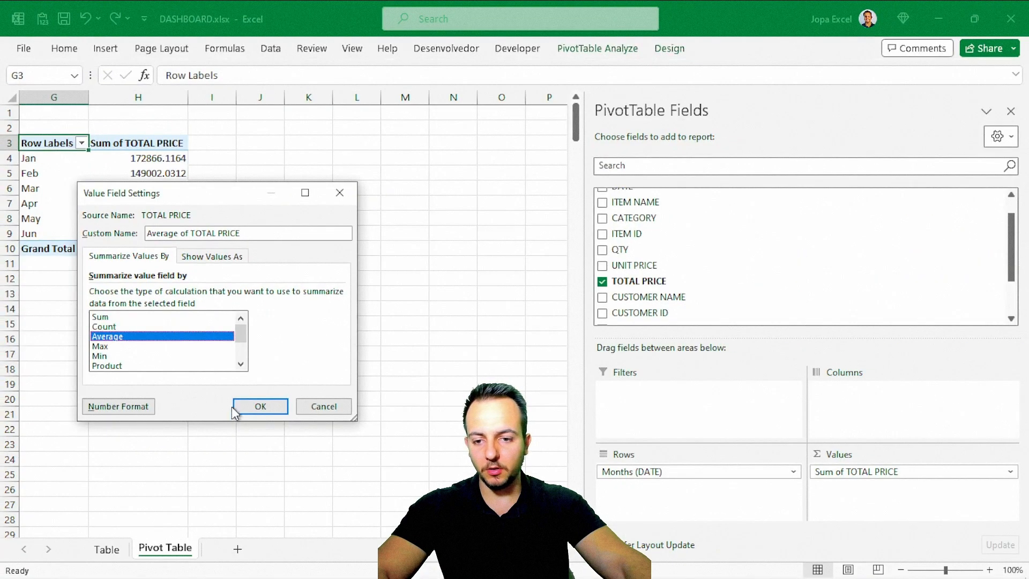
{"action": "left_click", "coordinate": [500, 378]}
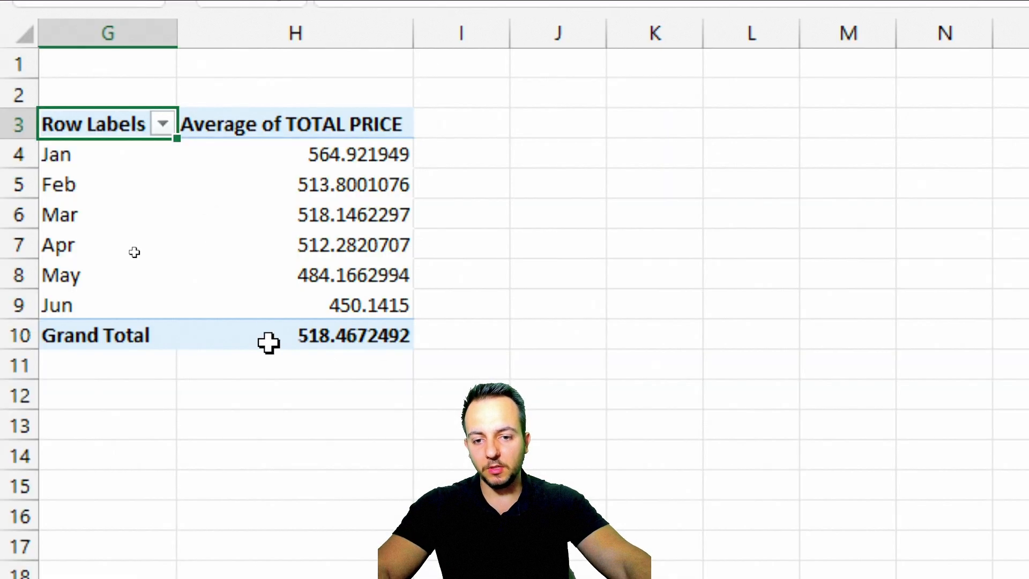
Step: Link cell H1 to the third PivotTable's grand total with the formula =GETPIVOTDATA("TOTAL PRICE",$G$3)
{"action": "mouse_move", "coordinate": [267, 341]}
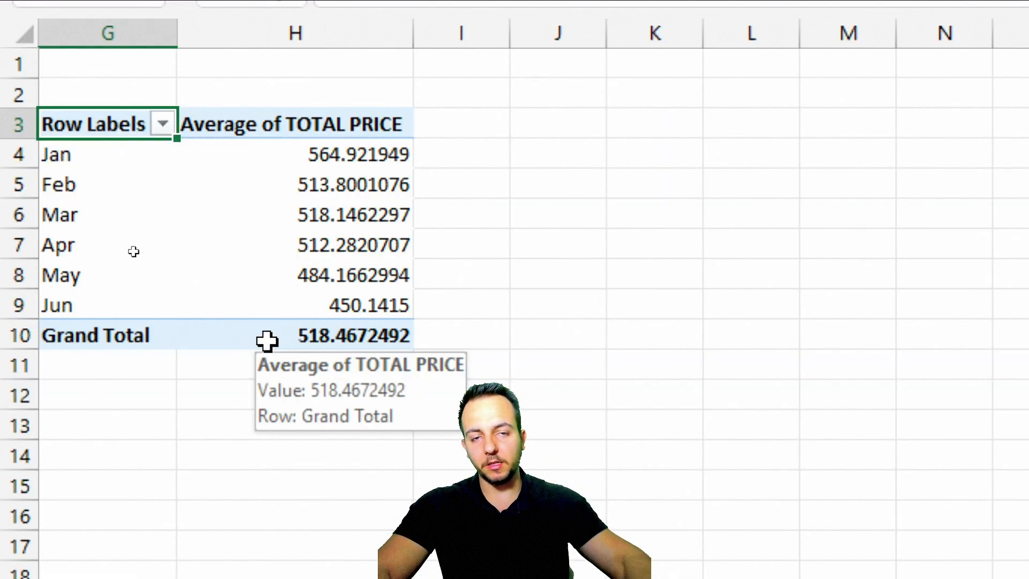
{"action": "left_click", "coordinate": [301, 67]}
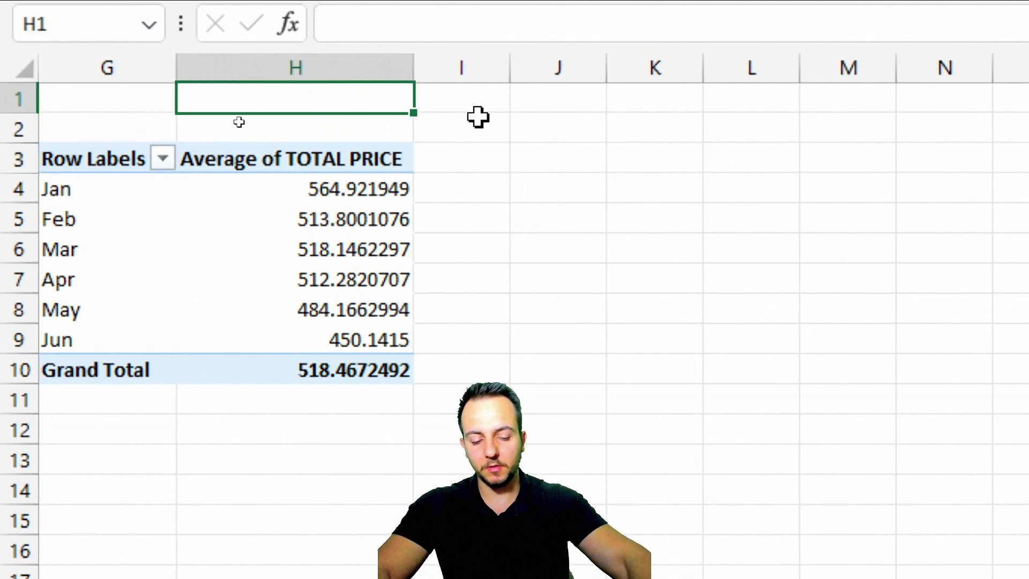
{"action": "type", "text": "="}
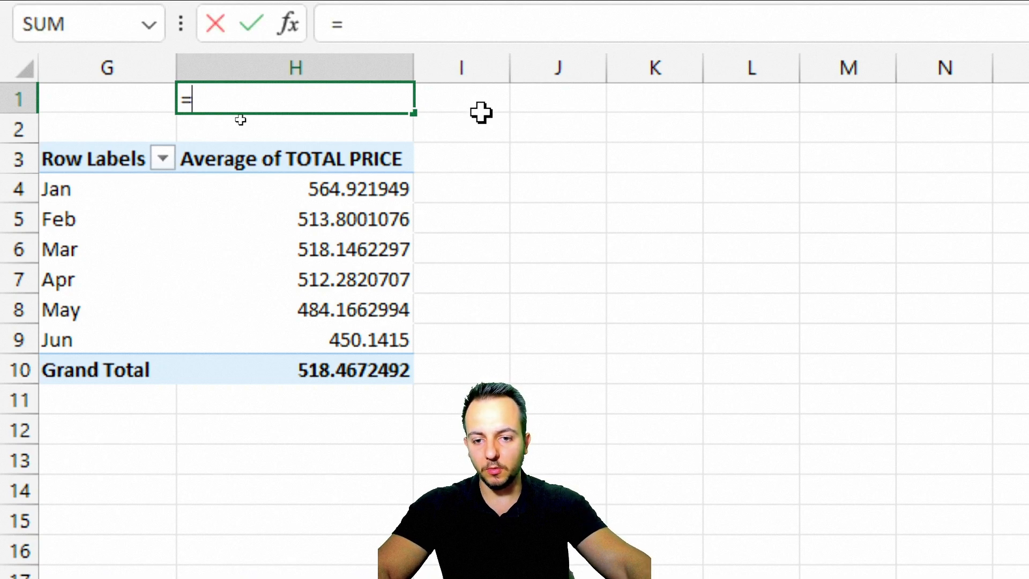
{"action": "left_click", "coordinate": [246, 368]}
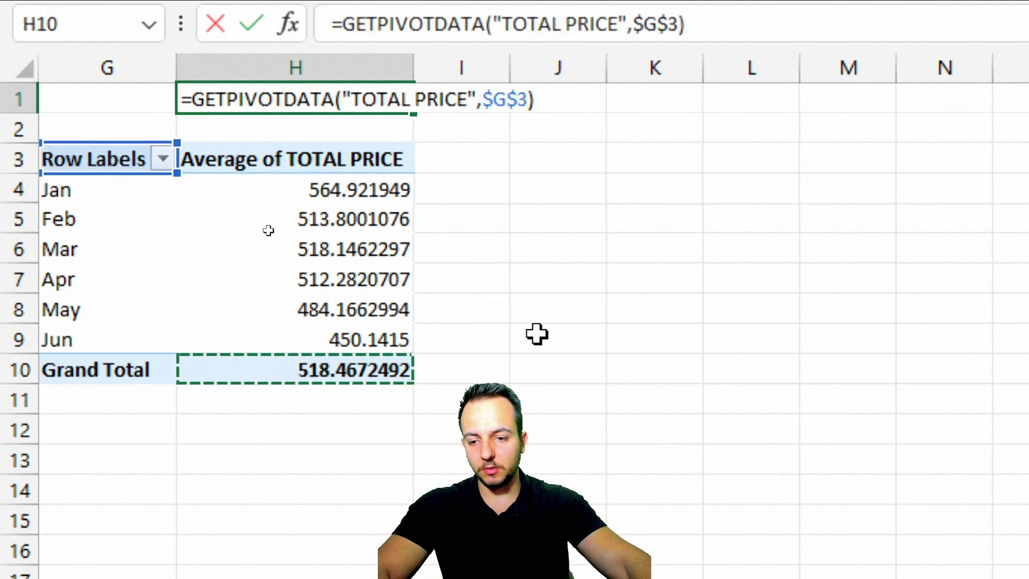
{"action": "key", "text": "Return"}
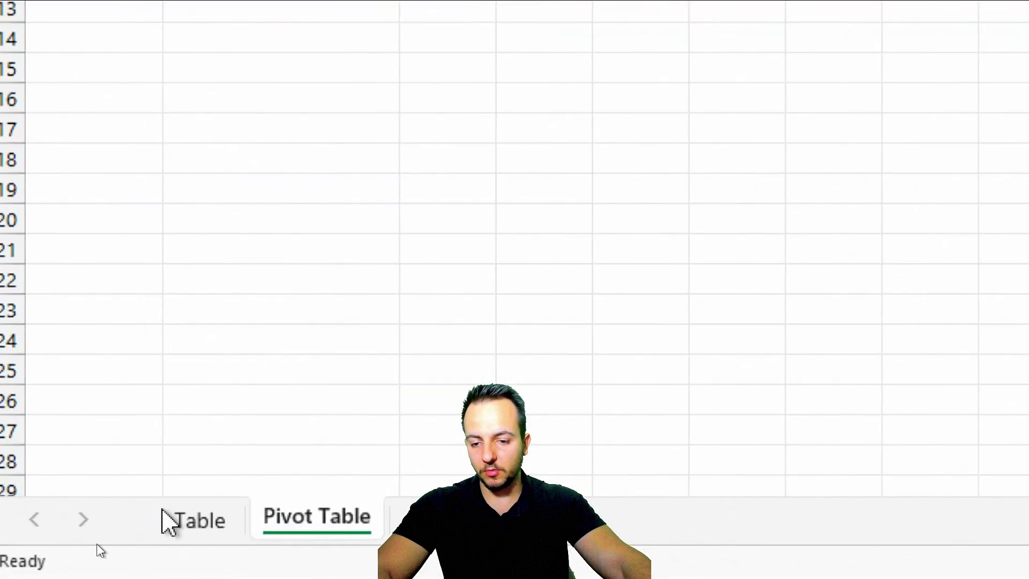
Step: Create another PivotTable from Table1 on the existing Pivot Table worksheet, located at cell J3
{"action": "left_click", "coordinate": [106, 550]}
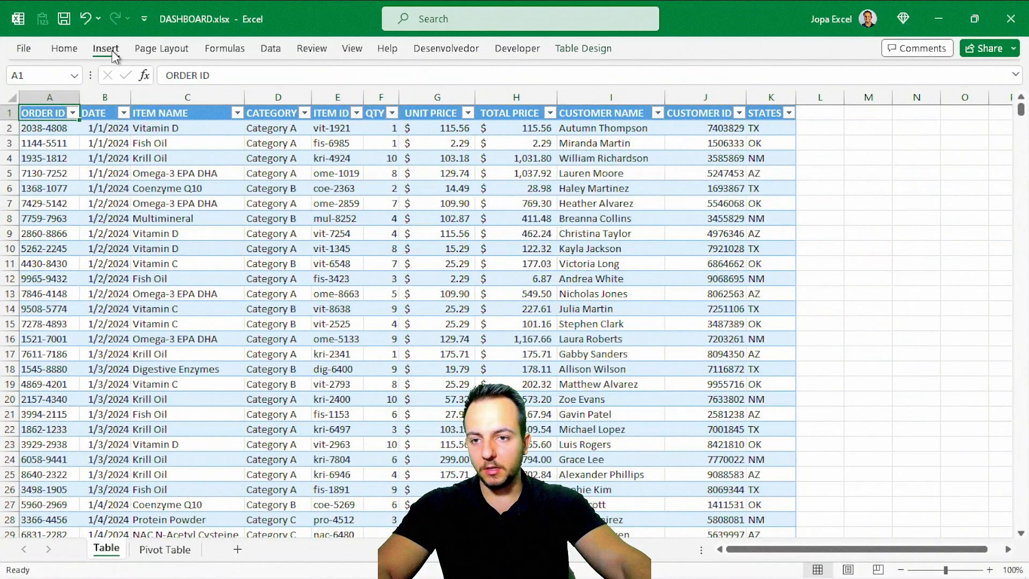
{"action": "left_click", "coordinate": [105, 48]}
{"action": "left_click", "coordinate": [51, 99]}
{"action": "left_click", "coordinate": [115, 335]}
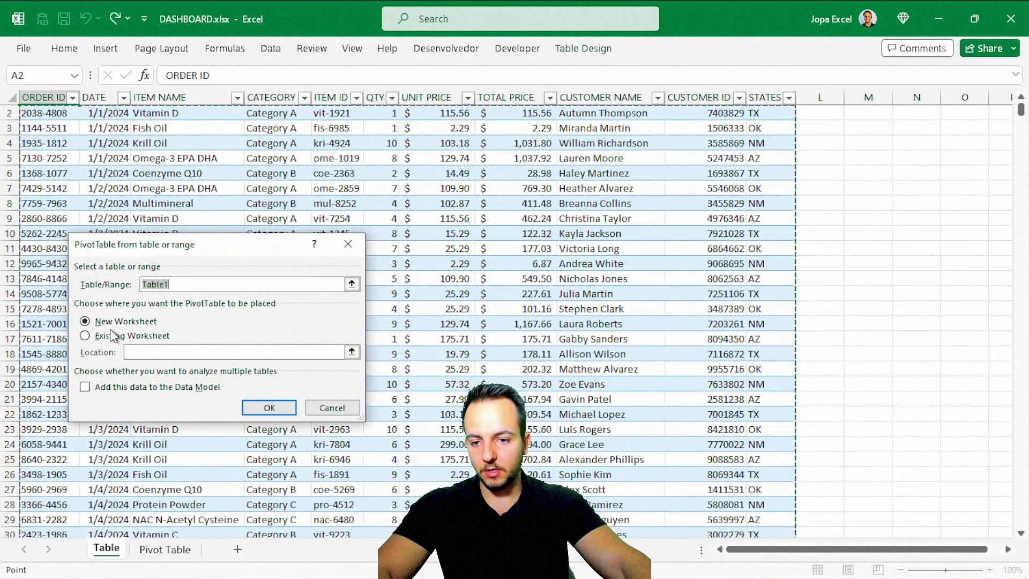
{"action": "left_click", "coordinate": [352, 352]}
{"action": "left_click", "coordinate": [165, 550]}
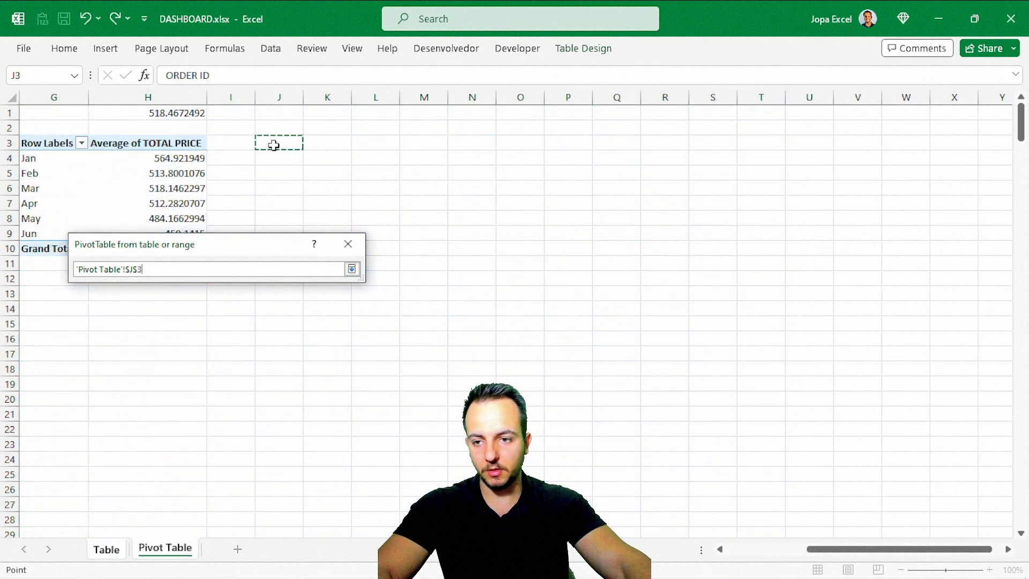
{"action": "left_click", "coordinate": [352, 269]}
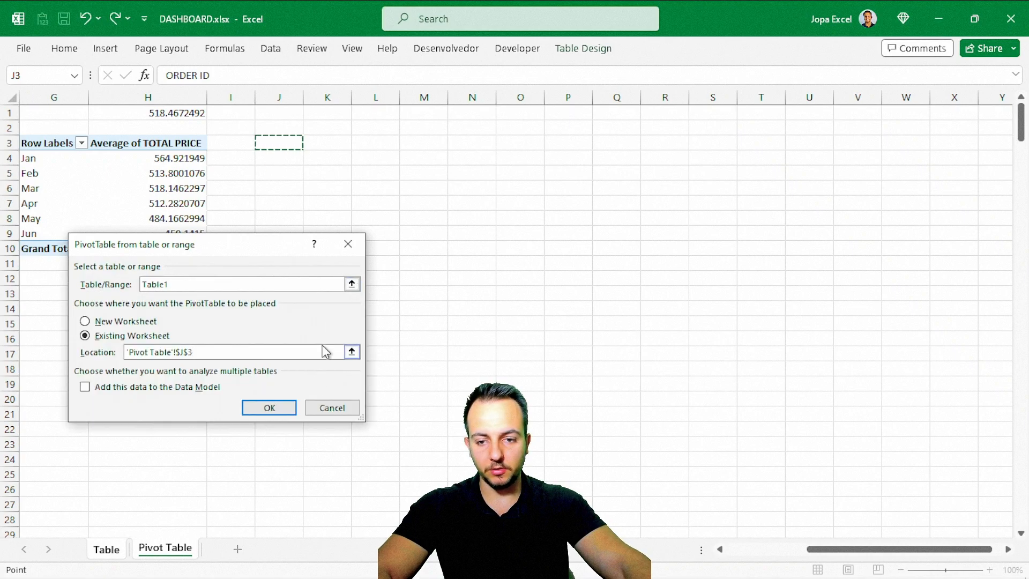
{"action": "left_click", "coordinate": [277, 408]}
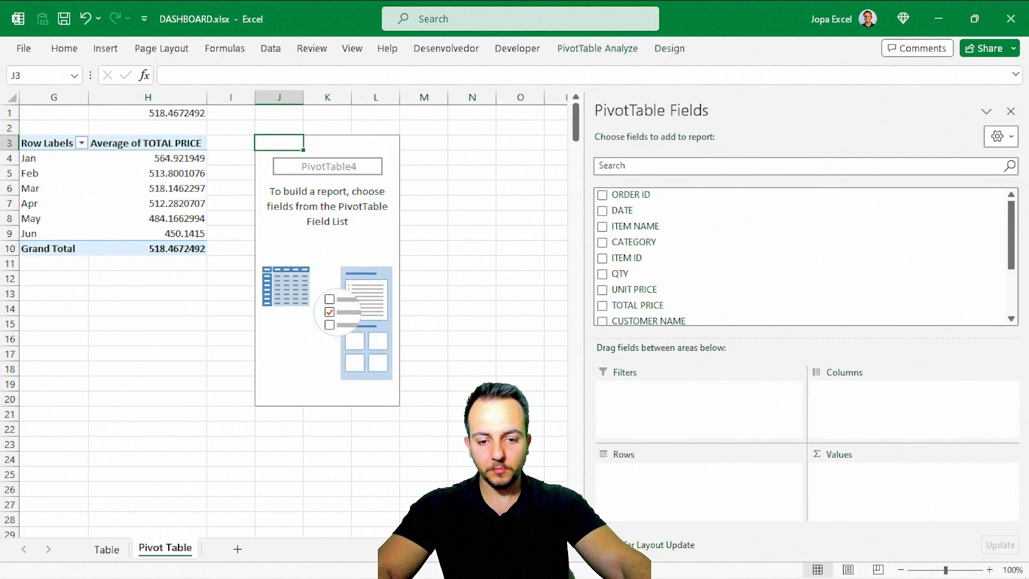
Step: Add ITEM NAME to the Rows area and TOTAL PRICE to the Values area of the PivotTable at J3
{"action": "scroll", "coordinate": [209, 270], "scroll_direction": "right", "scroll_amount": 1}
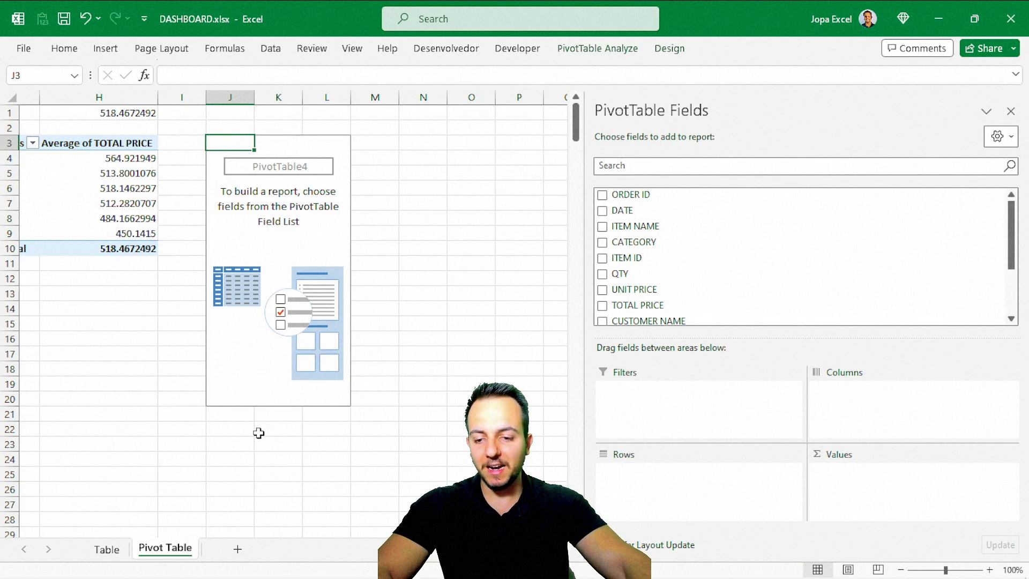
{"action": "left_click", "coordinate": [110, 553]}
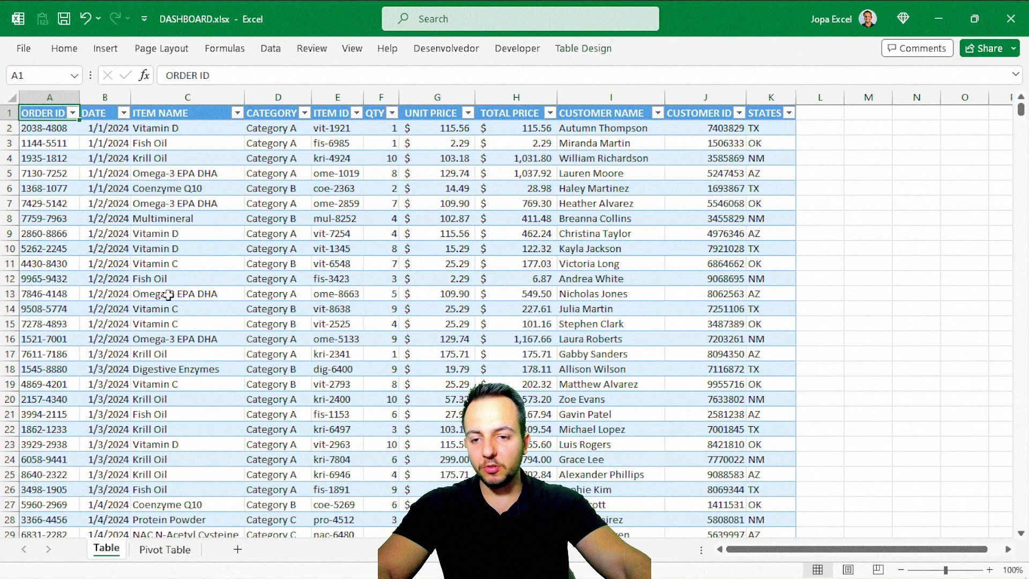
{"action": "left_click", "coordinate": [165, 551]}
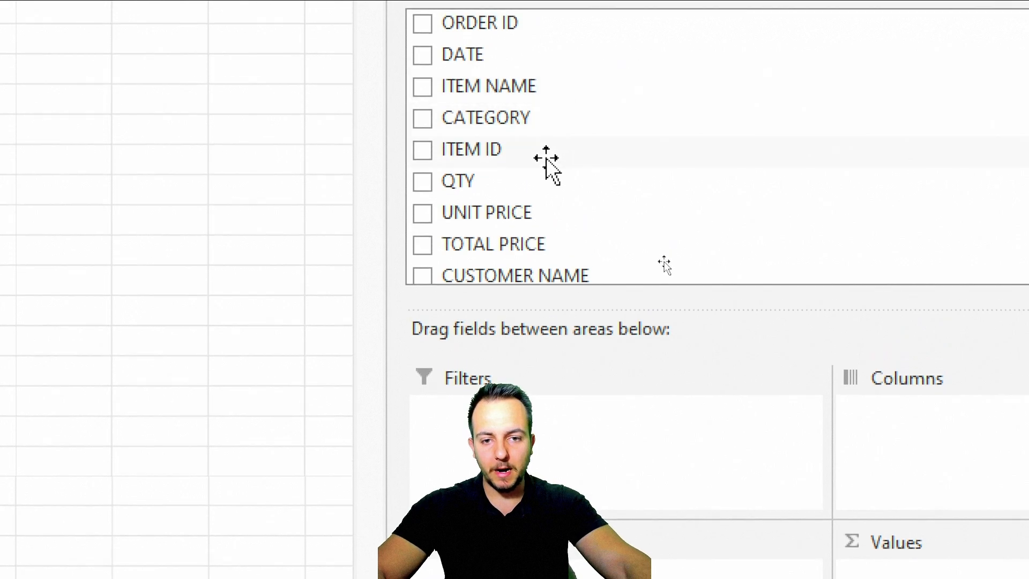
{"action": "left_click_drag", "start_coordinate": [455, 90], "coordinate": [622, 578]}
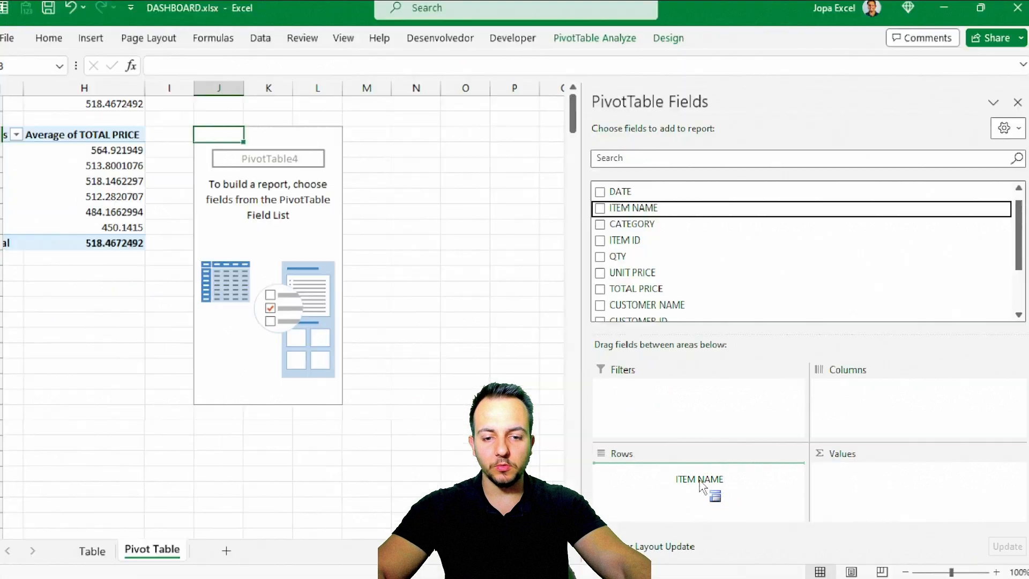
{"action": "left_click_drag", "start_coordinate": [700, 482], "coordinate": [692, 474]}
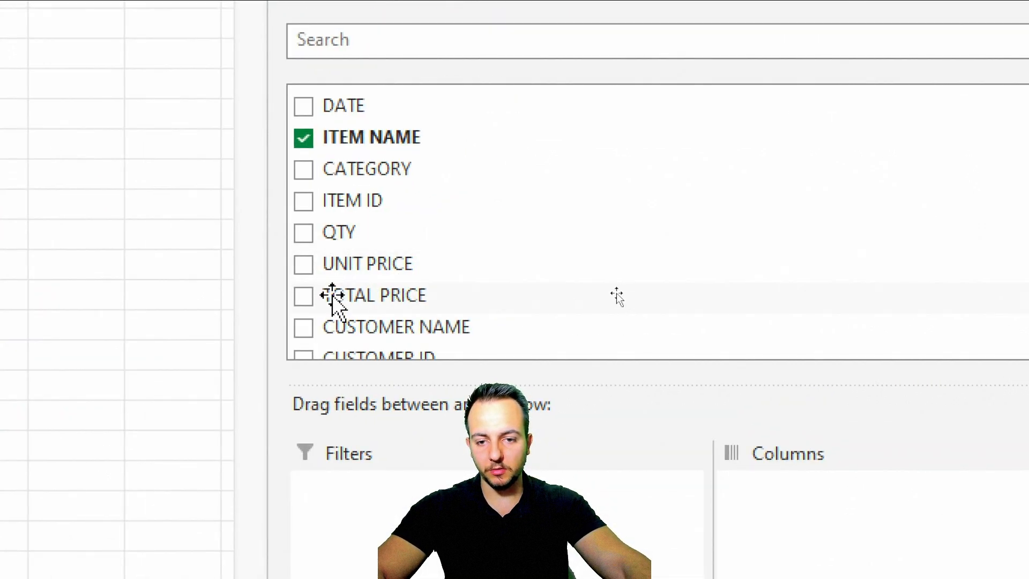
{"action": "left_click_drag", "start_coordinate": [616, 292], "coordinate": [960, 578]}
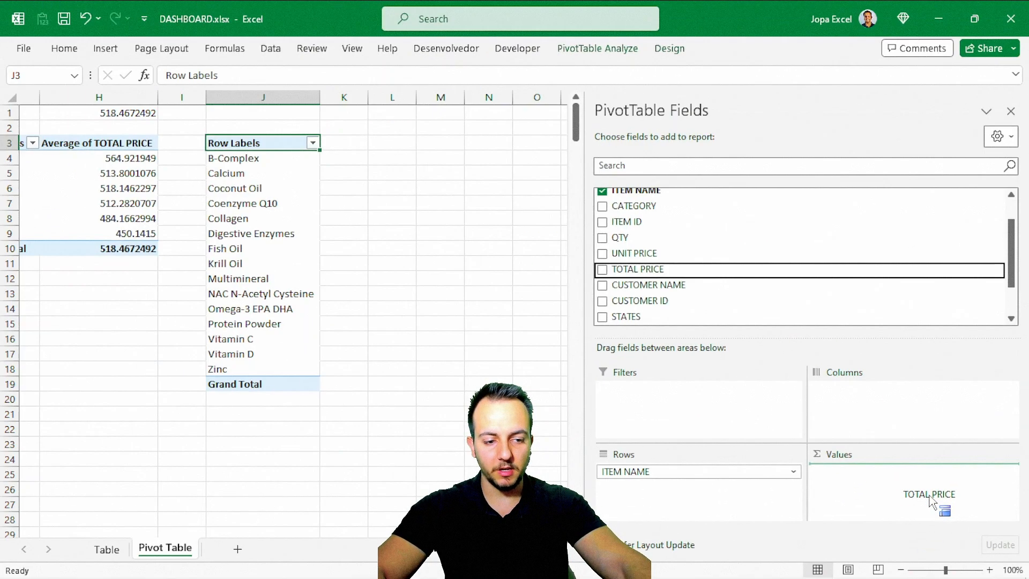
{"action": "left_click_drag", "start_coordinate": [931, 502], "coordinate": [933, 498]}
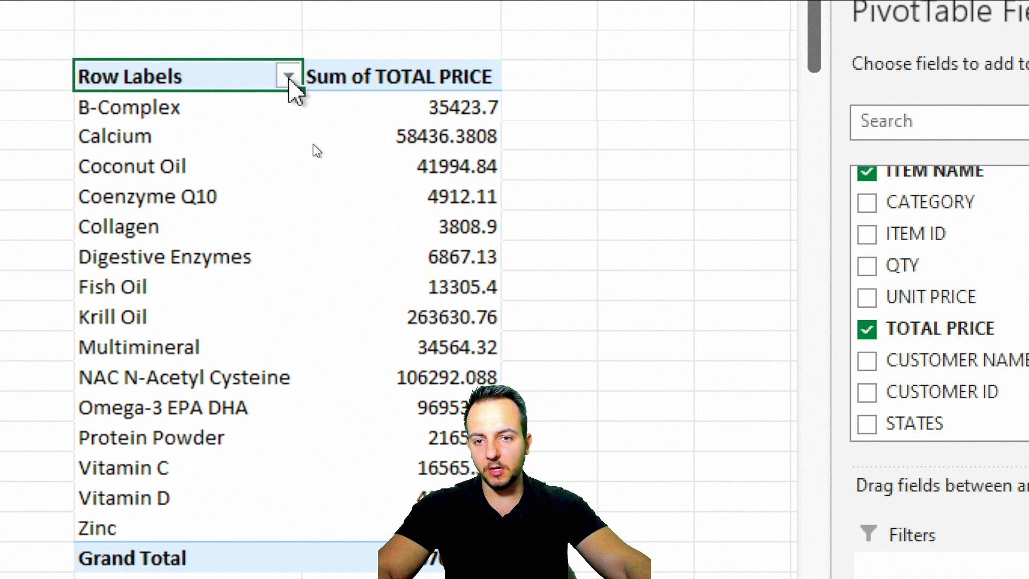
Step: Sort the item names in the PivotTable at J3 in descending order by Sum of TOTAL PRICE
{"action": "left_click", "coordinate": [289, 78]}
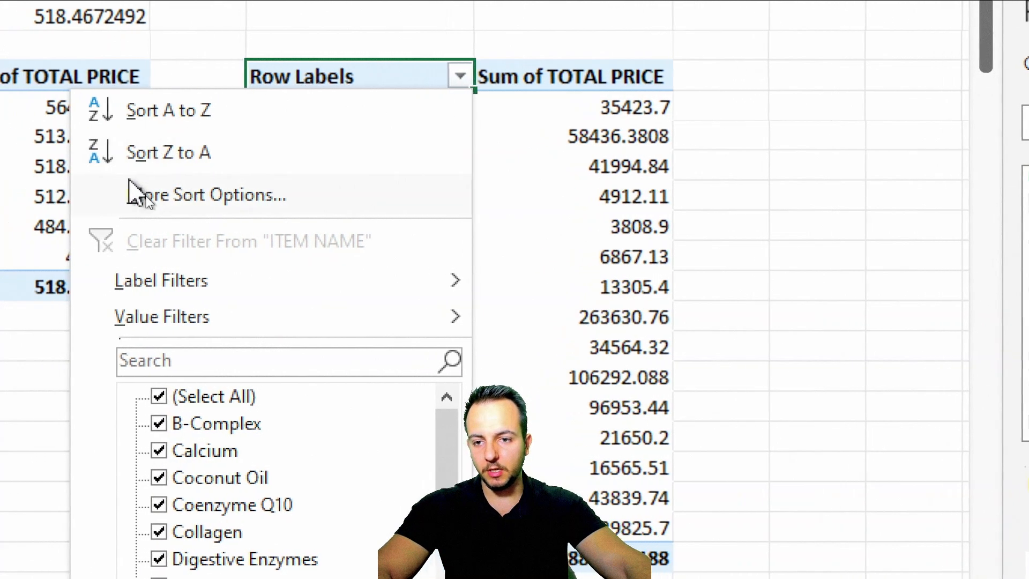
{"action": "left_click", "coordinate": [224, 207]}
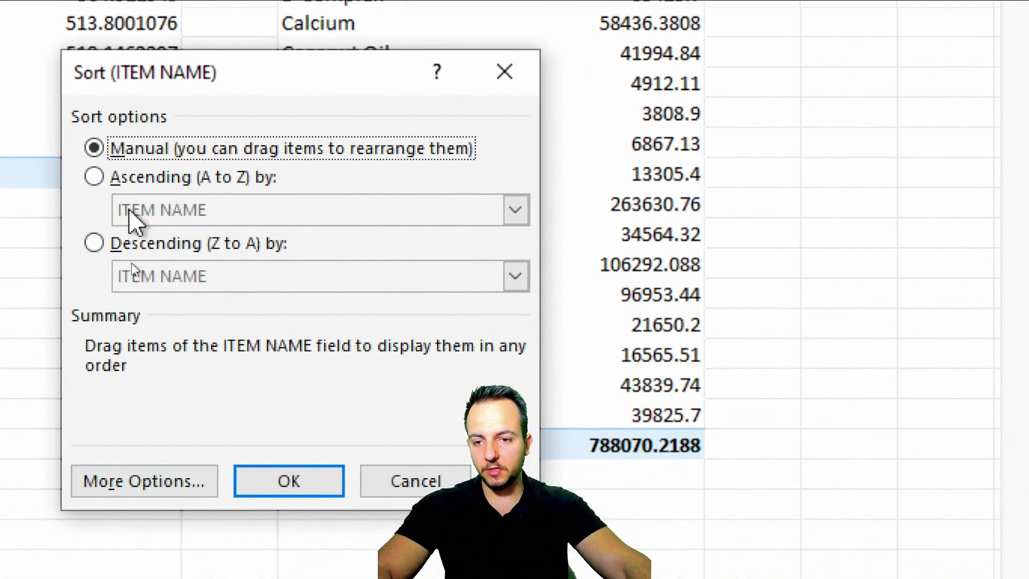
{"action": "left_click", "coordinate": [161, 182]}
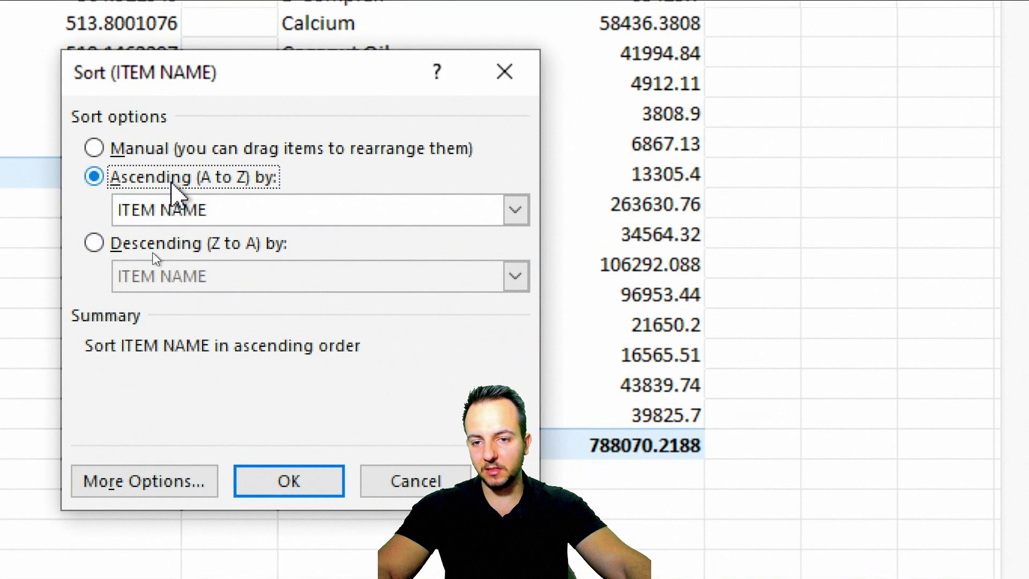
{"action": "left_click", "coordinate": [166, 246]}
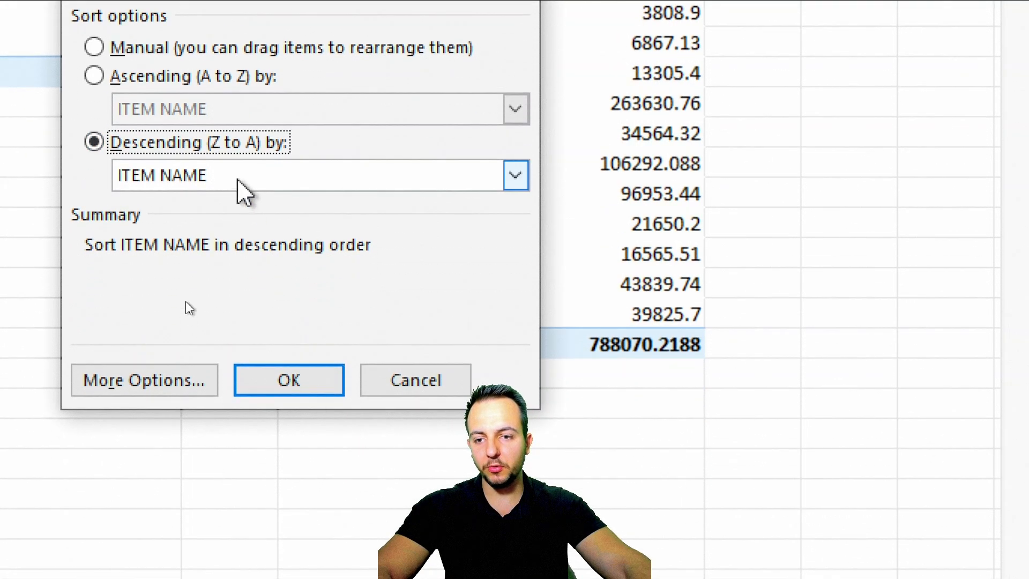
{"action": "left_click", "coordinate": [239, 284]}
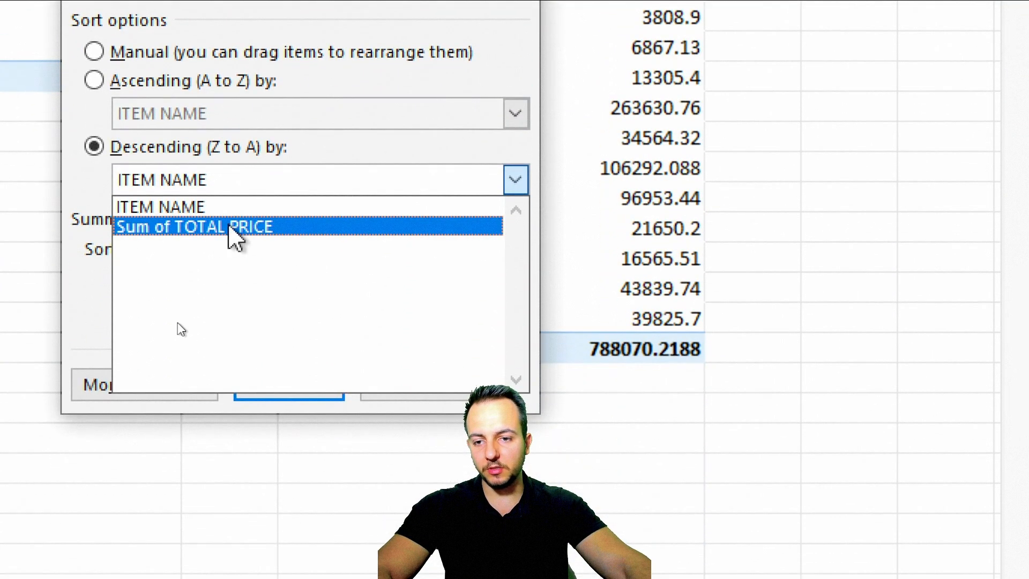
{"action": "left_click", "coordinate": [229, 227]}
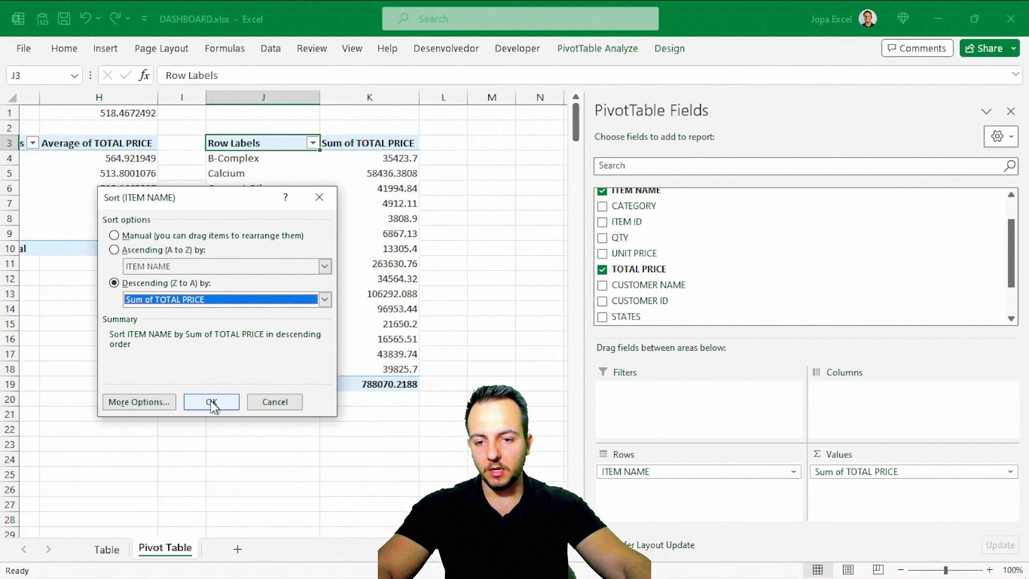
{"action": "left_click", "coordinate": [212, 402]}
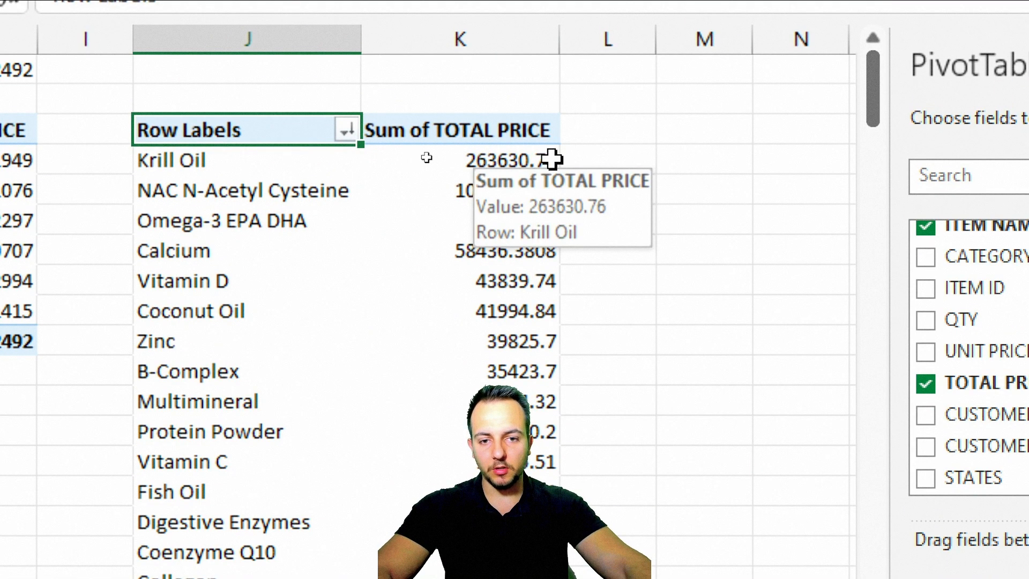
Step: Link cell K1 to the top-ranked item name in cell J4 of the sorted item PivotTable
{"action": "left_click", "coordinate": [496, 93]}
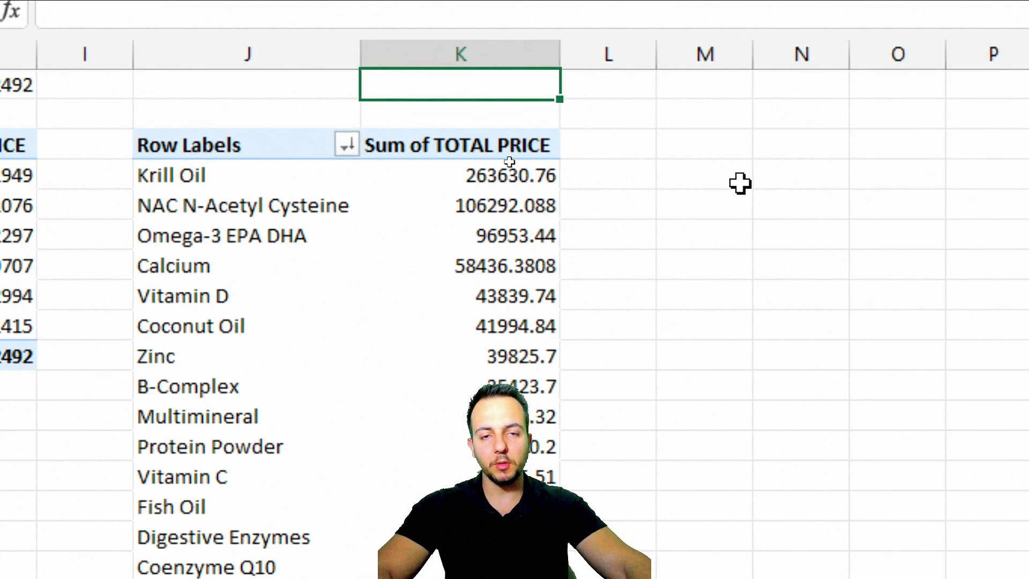
{"action": "type", "text": "="}
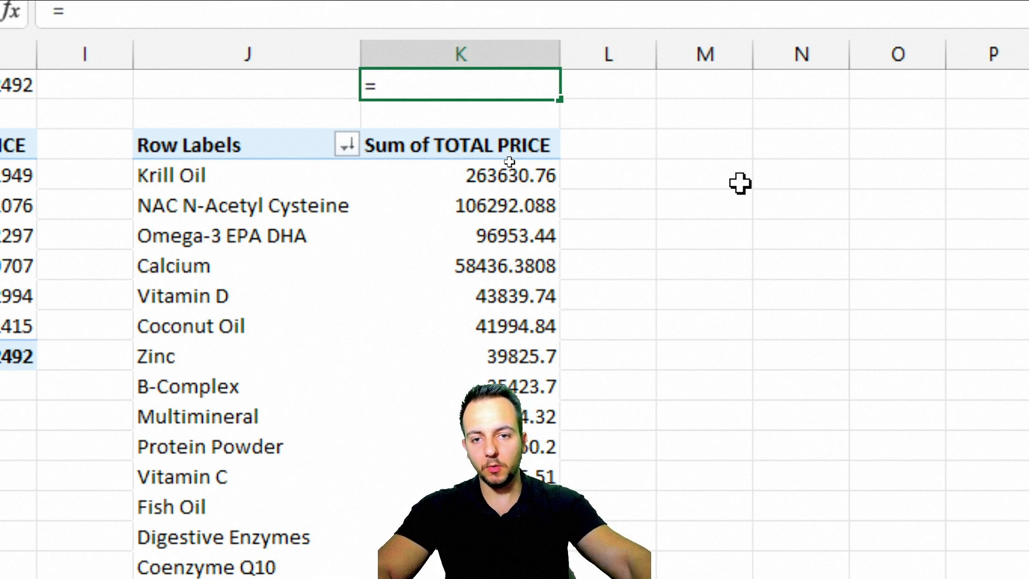
{"action": "left_click", "coordinate": [209, 177]}
{"action": "key", "text": "Return"}
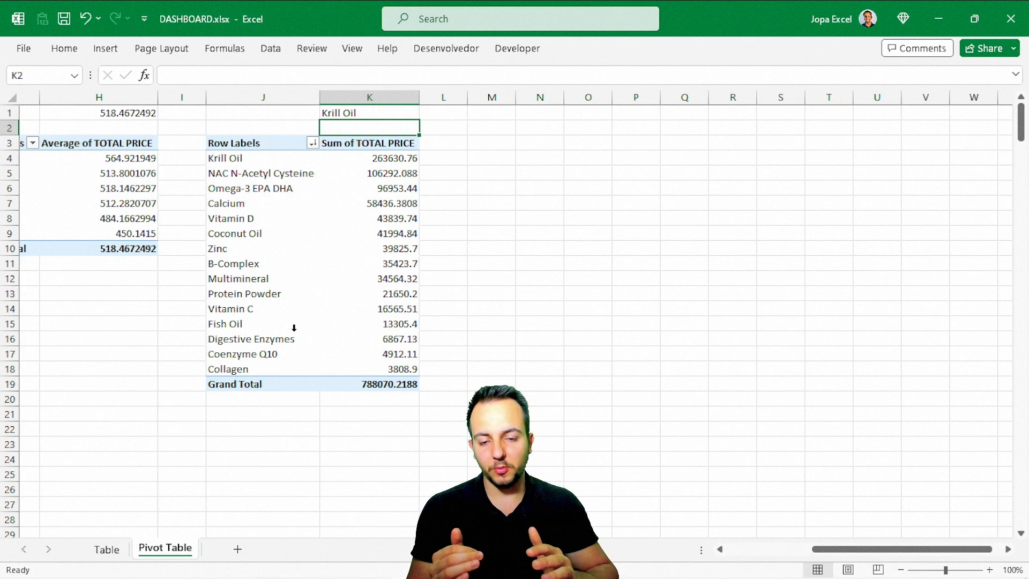
{"action": "left_click", "coordinate": [491, 142]}
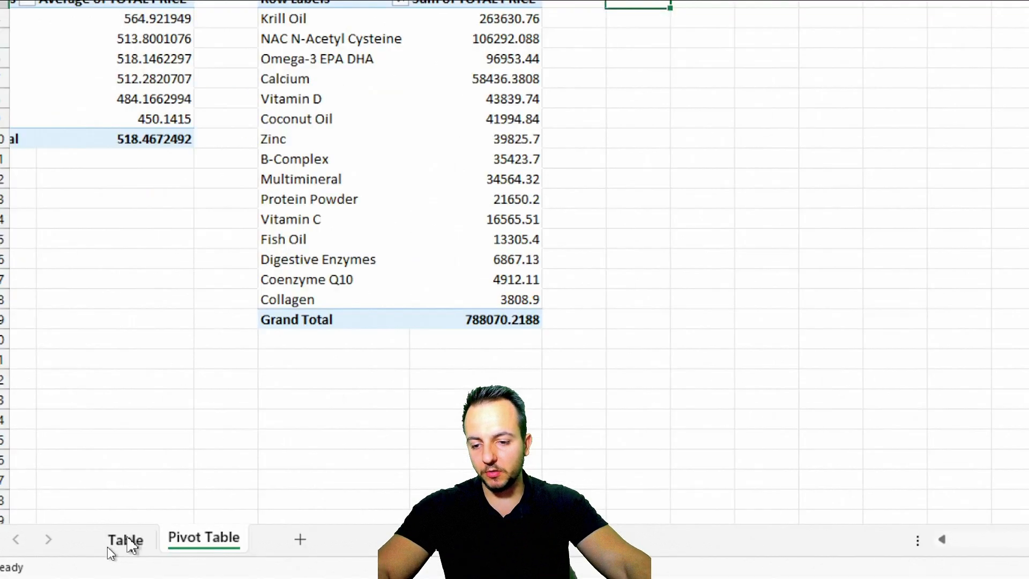
Step: Create another PivotTable from Table1 at cell M3 of the existing Pivot Table worksheet, with Months (DATE) in the Rows area
{"action": "left_click", "coordinate": [106, 549]}
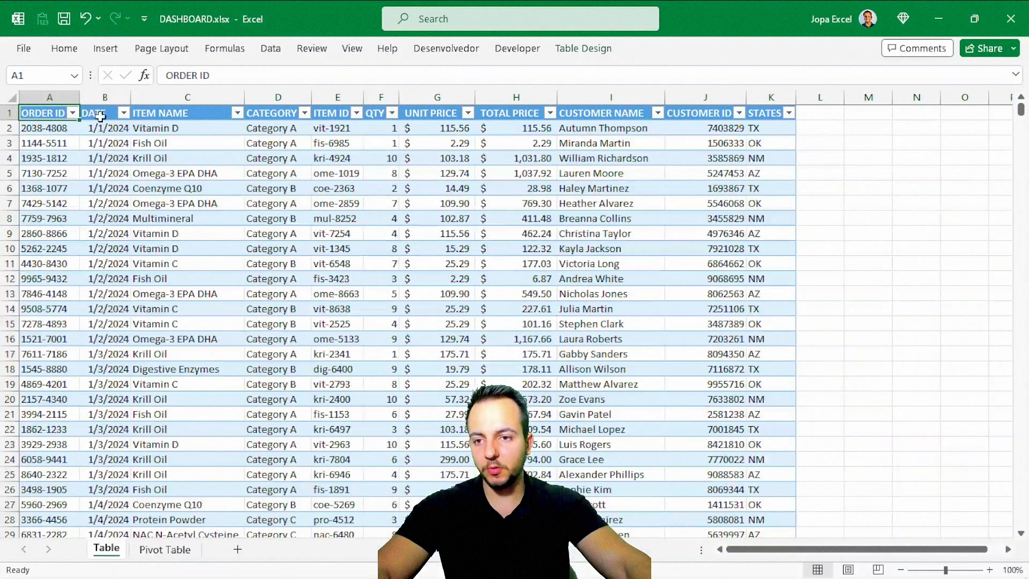
{"action": "left_click", "coordinate": [106, 48]}
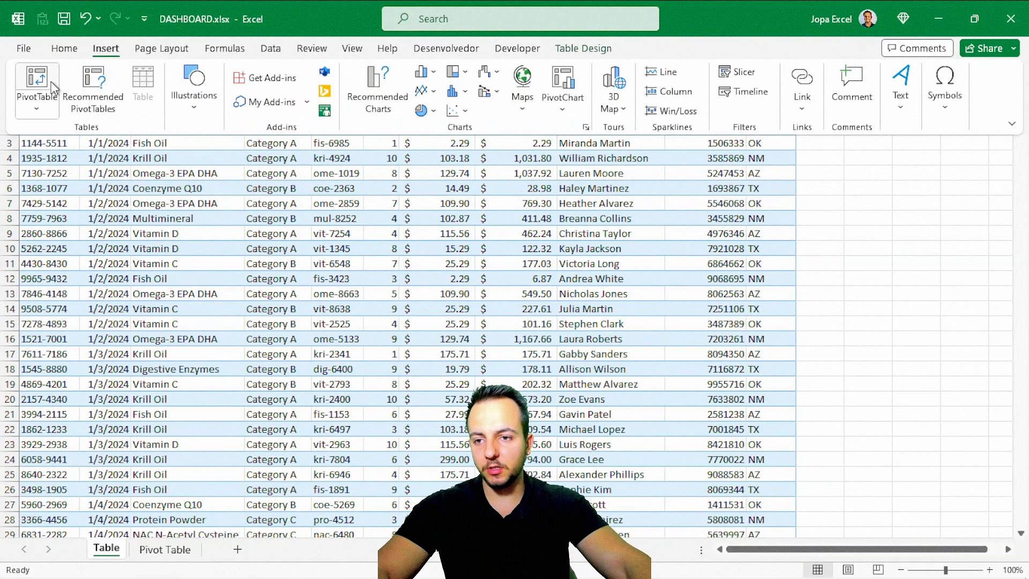
{"action": "left_click", "coordinate": [43, 86]}
{"action": "left_click", "coordinate": [129, 337]}
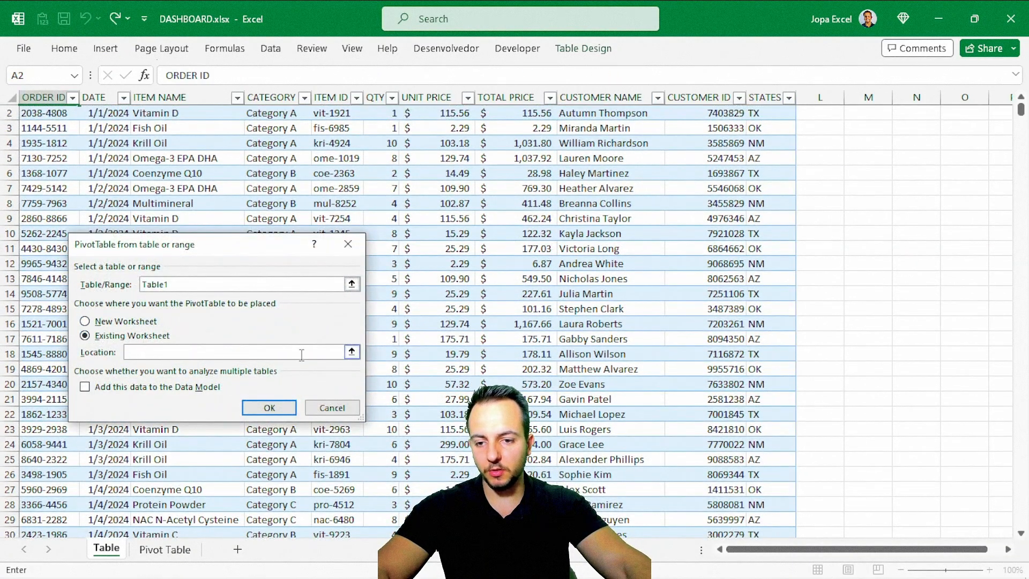
{"action": "left_click", "coordinate": [351, 351]}
{"action": "left_click", "coordinate": [172, 550]}
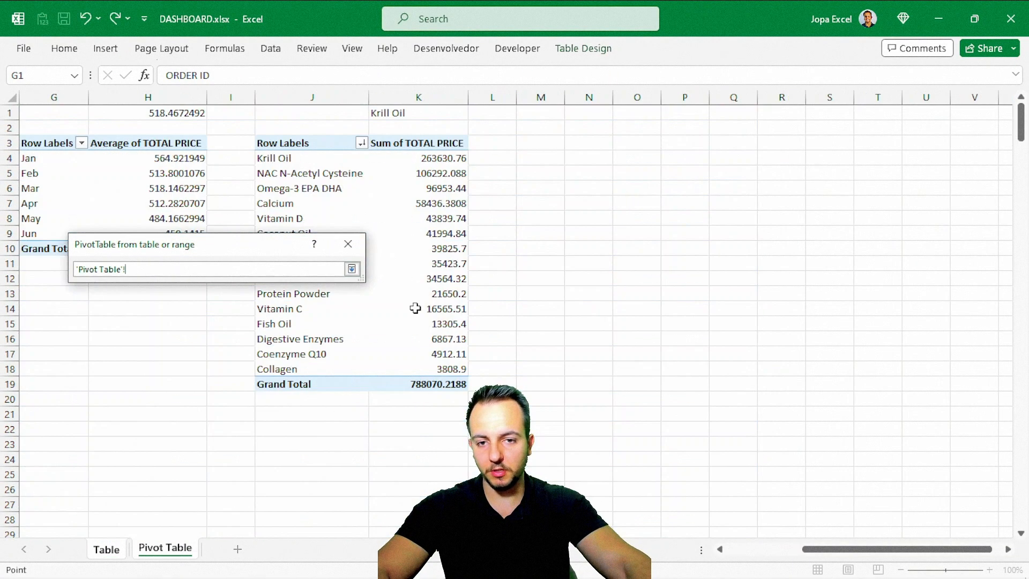
{"action": "left_click", "coordinate": [538, 143]}
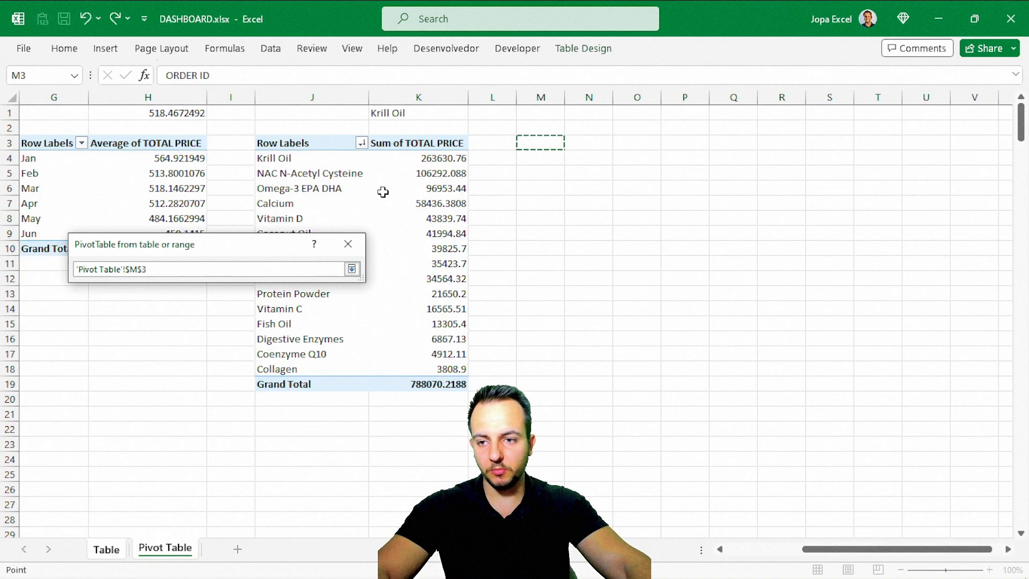
{"action": "left_click", "coordinate": [352, 269]}
{"action": "left_click", "coordinate": [266, 409]}
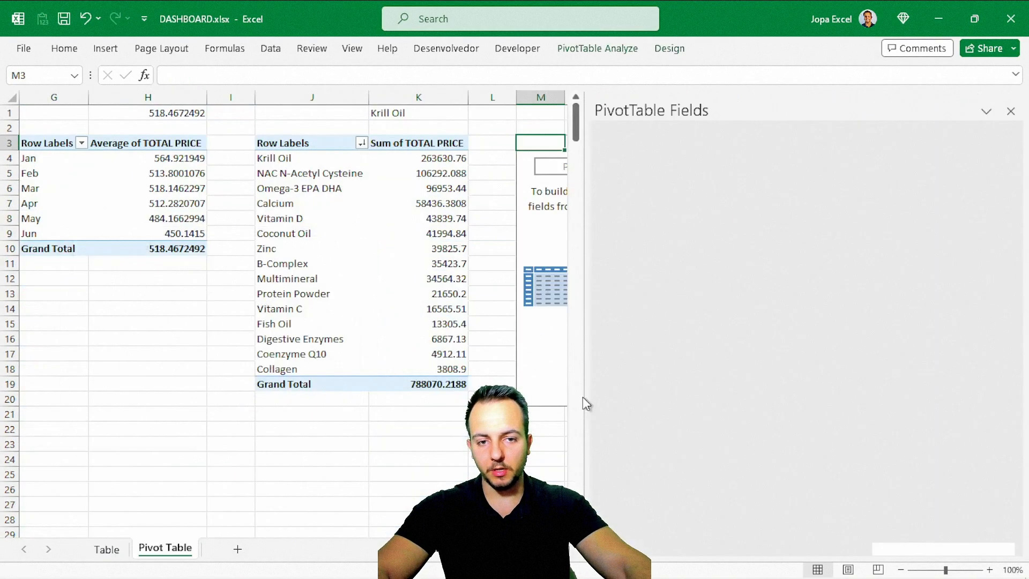
{"action": "scroll", "coordinate": [390, 431], "scroll_direction": "right", "scroll_amount": 5}
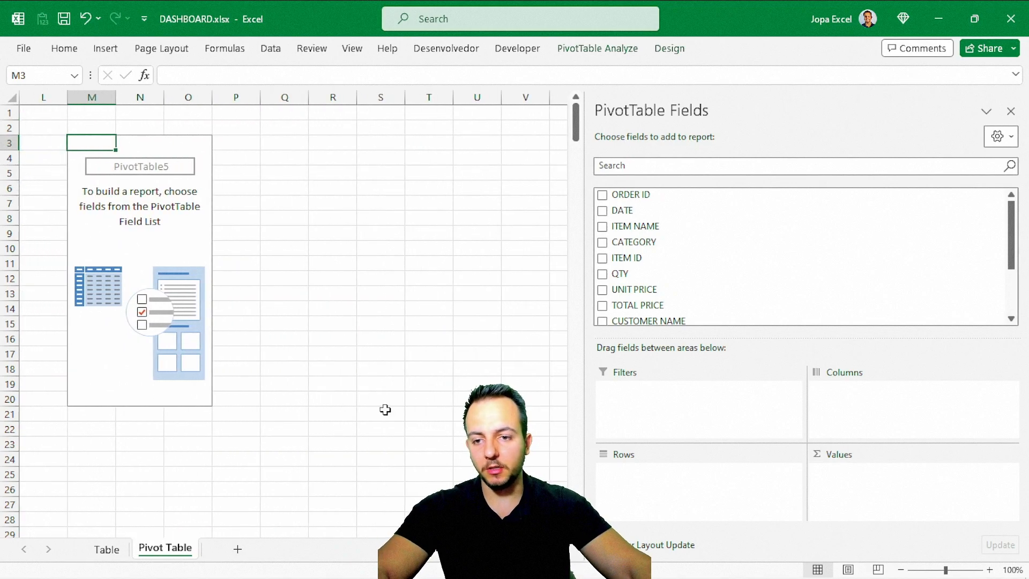
{"action": "left_click_drag", "start_coordinate": [622, 211], "coordinate": [536, 482]}
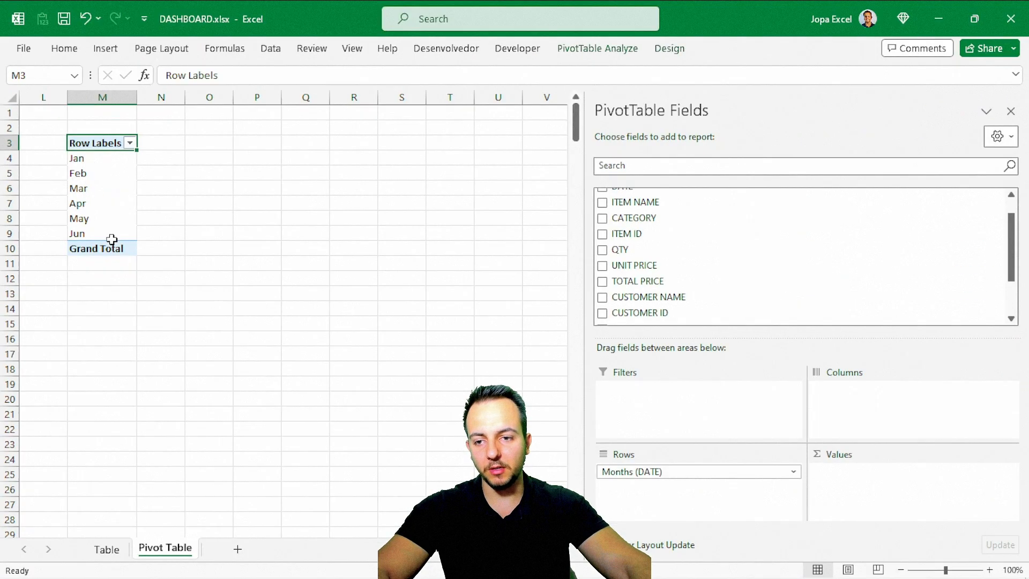
Step: Examine the source table's order rows and columns to decide which field can count the number of orders
{"action": "left_click", "coordinate": [104, 550]}
{"action": "scroll", "coordinate": [89, 240], "scroll_direction": "up", "scroll_amount": 1}
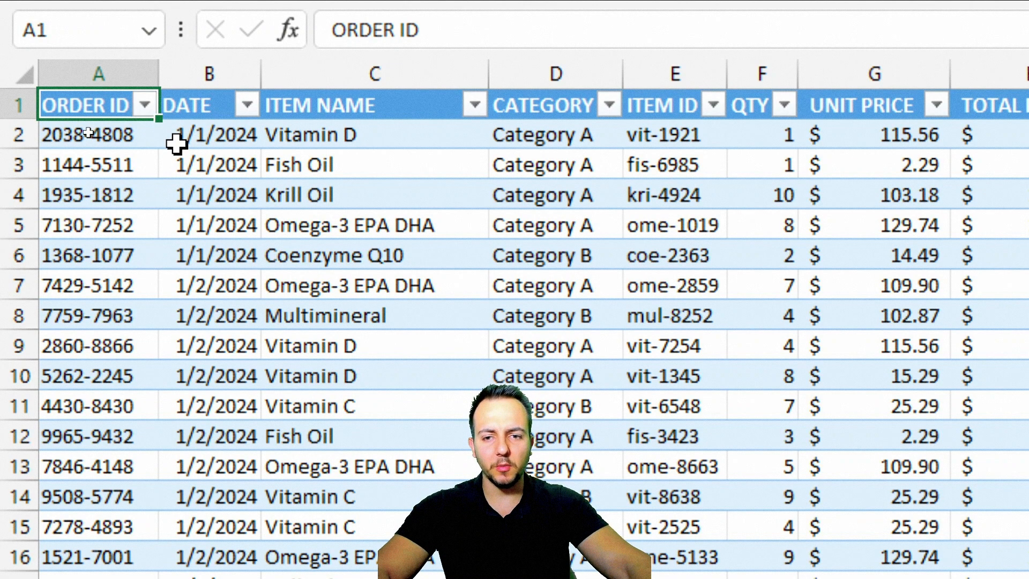
{"action": "left_click", "coordinate": [323, 352]}
{"action": "left_click_drag", "start_coordinate": [370, 134], "coordinate": [550, 60]}
{"action": "left_click_drag", "start_coordinate": [389, 162], "coordinate": [544, 107]}
{"action": "left_click_drag", "start_coordinate": [386, 196], "coordinate": [542, 156]}
{"action": "left_click_drag", "start_coordinate": [404, 225], "coordinate": [551, 172]}
{"action": "left_click", "coordinate": [578, 161]}
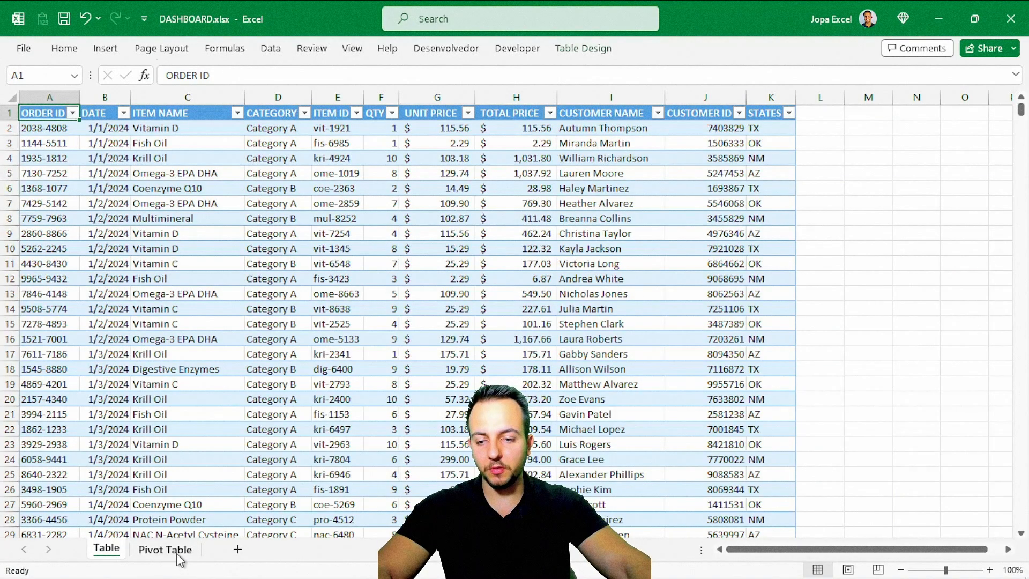
{"action": "left_click", "coordinate": [165, 550]}
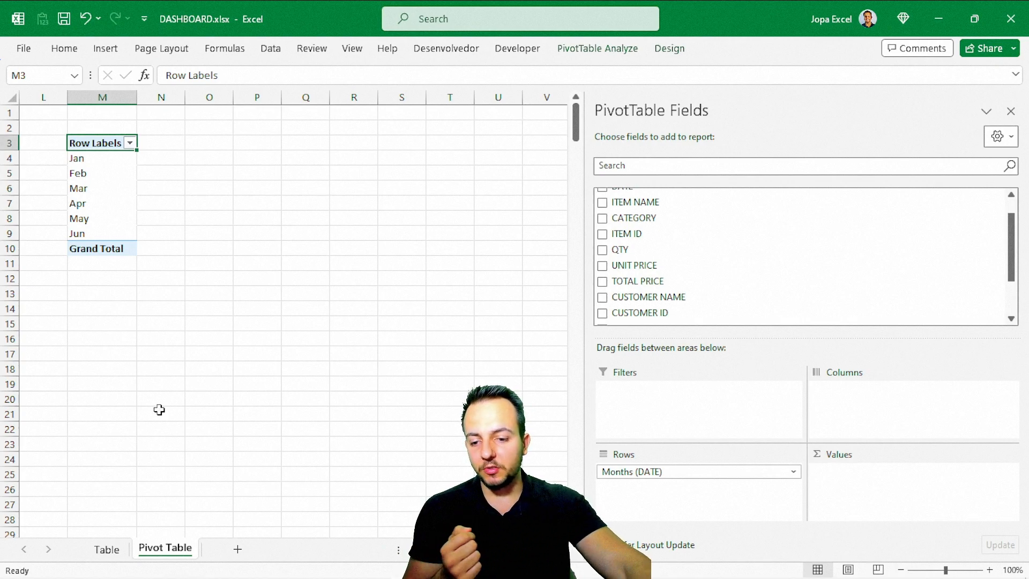
{"action": "left_click", "coordinate": [104, 546]}
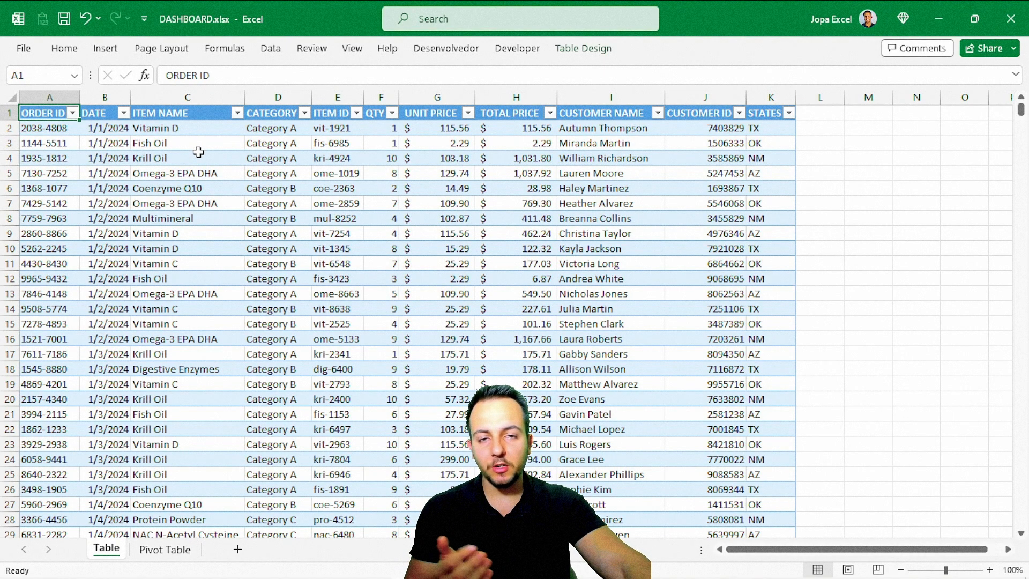
{"action": "left_click", "coordinate": [180, 549]}
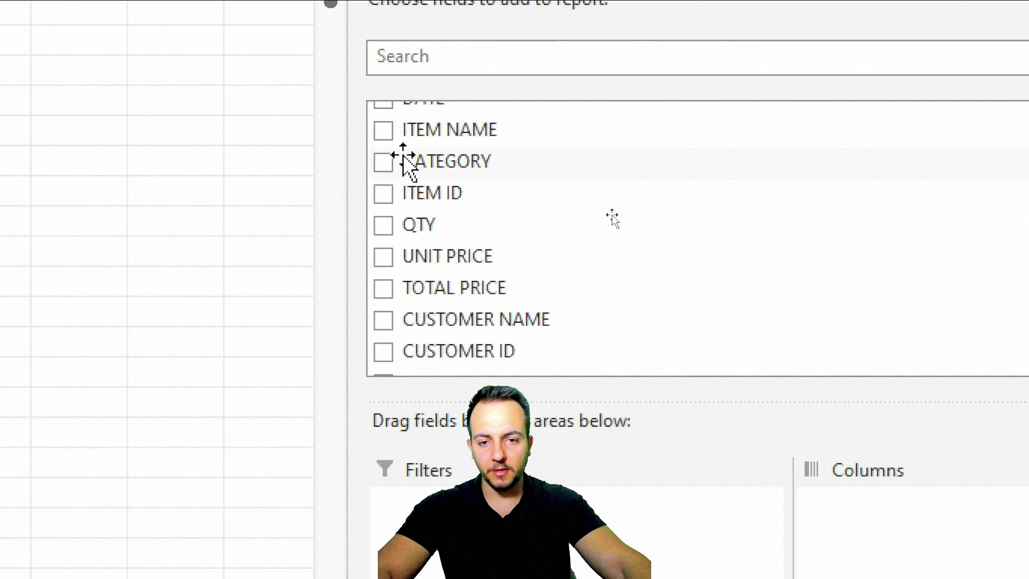
Step: Try CATEGORY in the Values area of the PivotTable at M3 and replace it with TOTAL PRICE
{"action": "left_click_drag", "start_coordinate": [403, 161], "coordinate": [886, 479]}
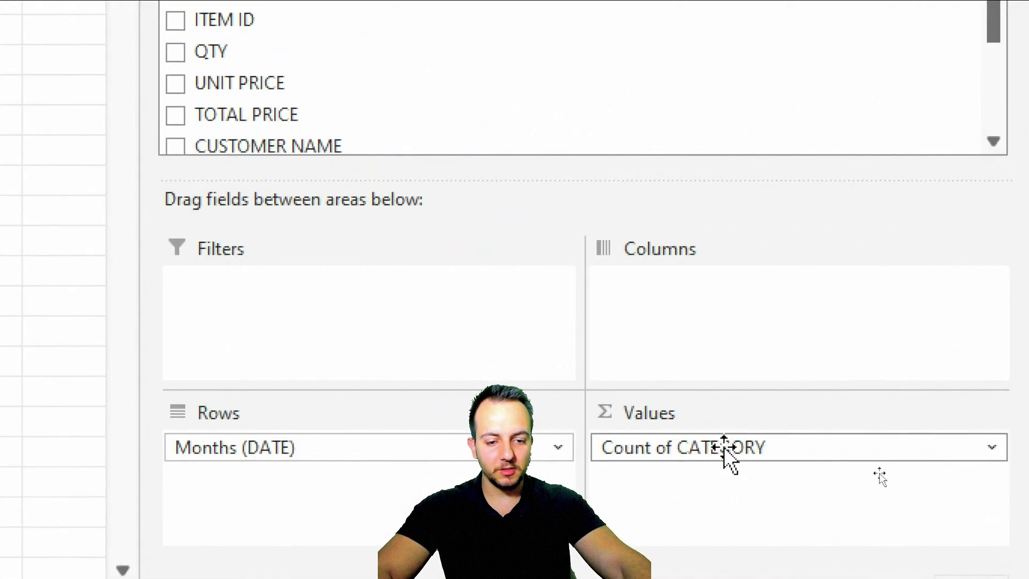
{"action": "left_click_drag", "start_coordinate": [818, 451], "coordinate": [41, 170]}
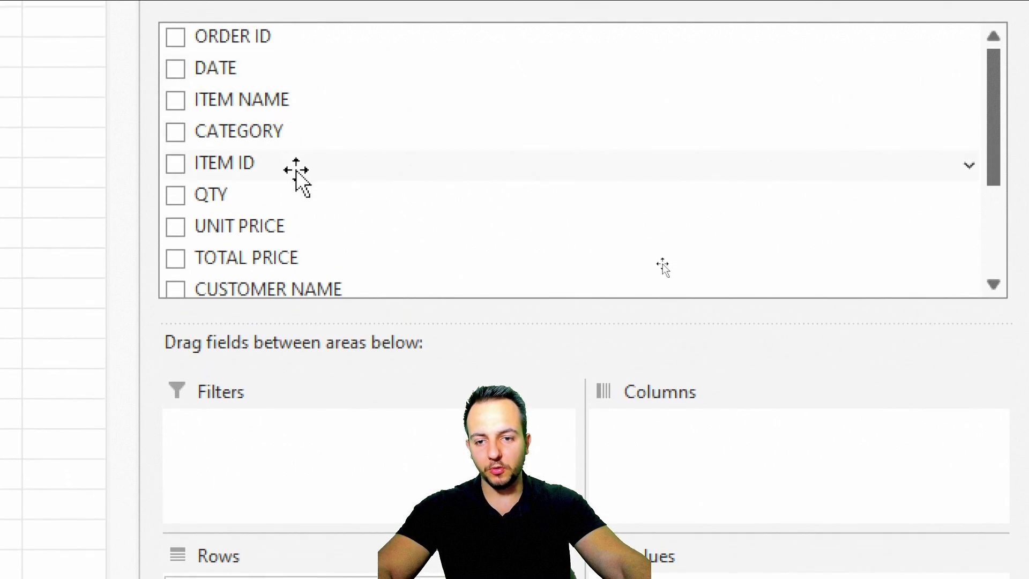
{"action": "left_click_drag", "start_coordinate": [245, 259], "coordinate": [874, 578]}
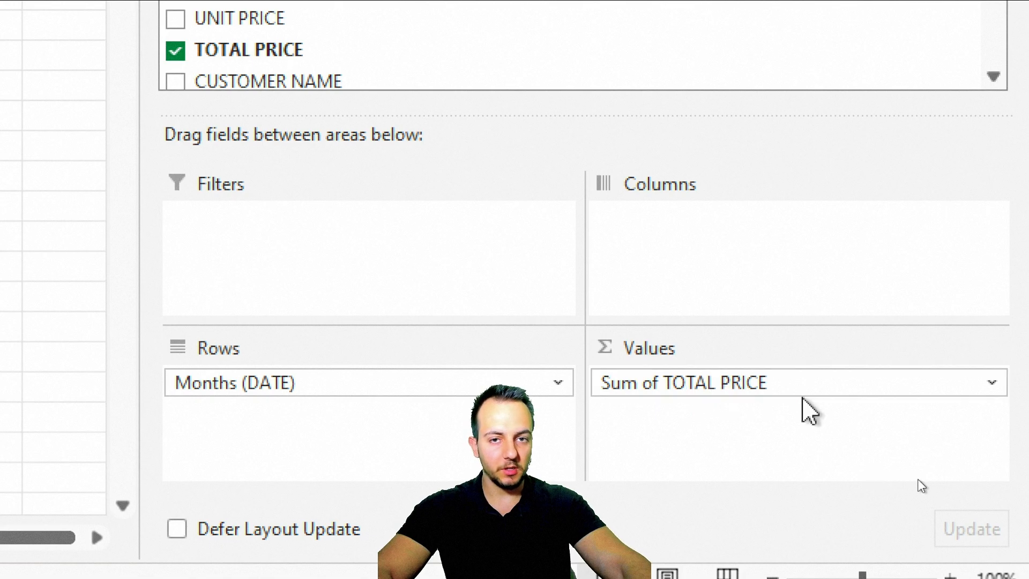
Step: Change the TOTAL PRICE value field of the PivotTable at M3 to summarize by Count
{"action": "left_click", "coordinate": [991, 383]}
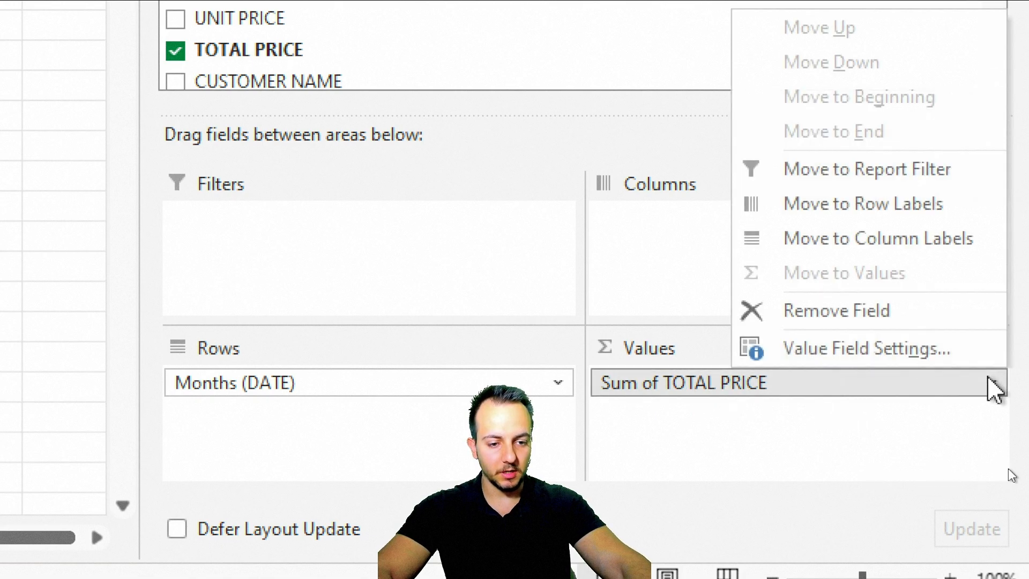
{"action": "left_click", "coordinate": [941, 356]}
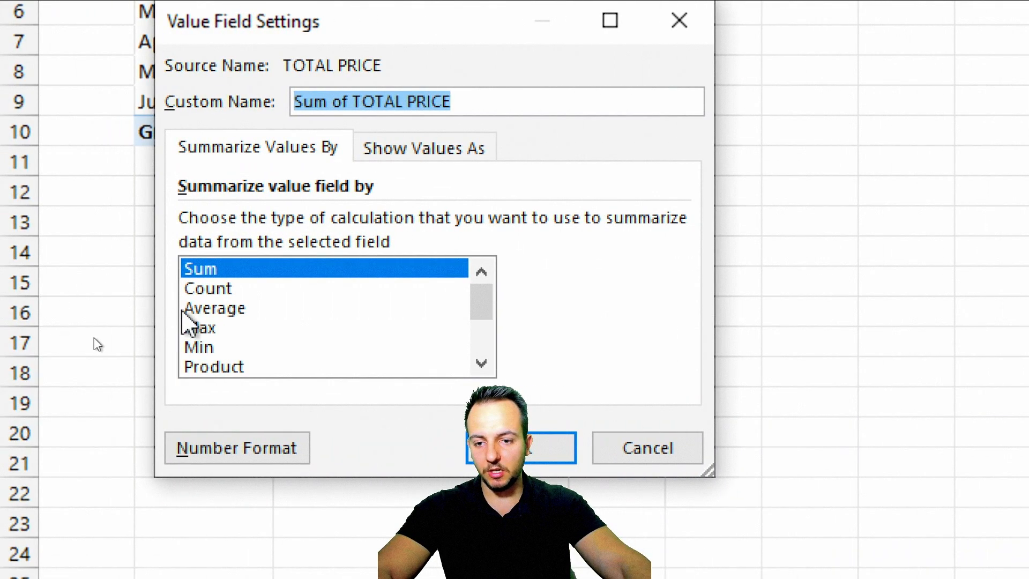
{"action": "left_click", "coordinate": [223, 292]}
{"action": "left_click_drag", "start_coordinate": [407, 22], "coordinate": [370, 131]}
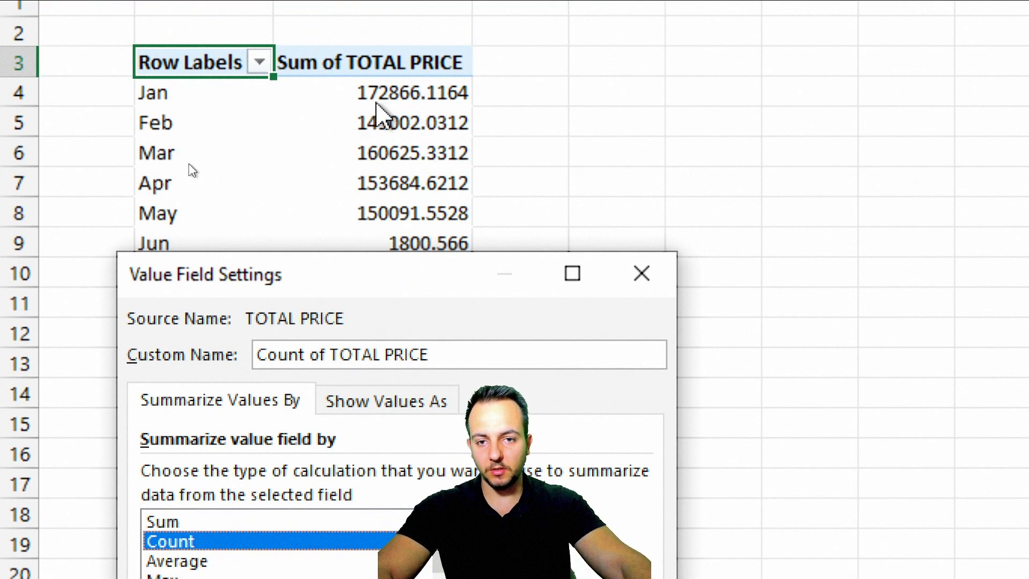
{"action": "left_click_drag", "start_coordinate": [321, 292], "coordinate": [729, 0]}
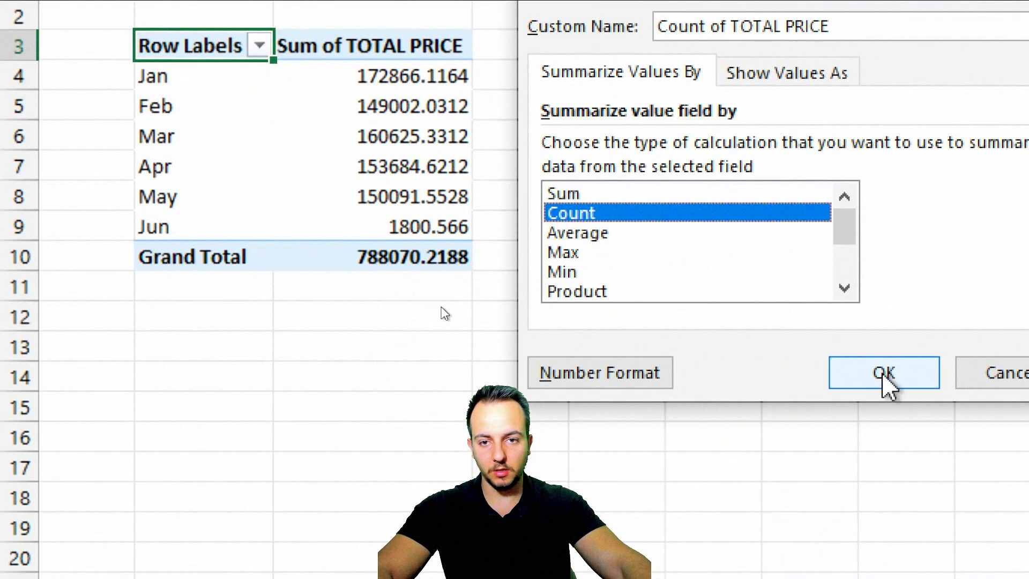
{"action": "left_click", "coordinate": [888, 500]}
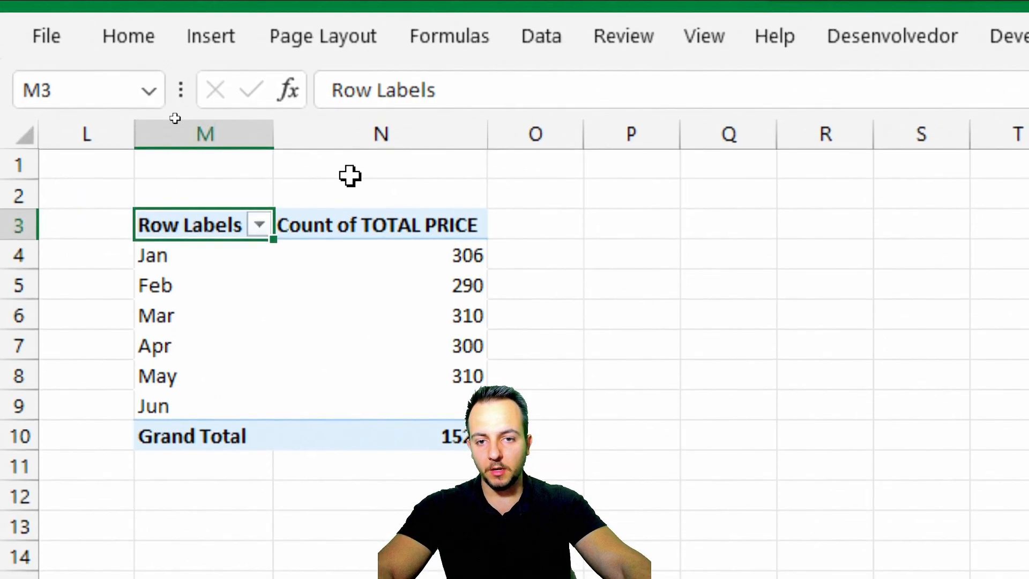
Step: Link cell N1 to the order-count PivotTable's grand total with the formula =GETPIVOTDATA("TOTAL PRICE",$M$3)
{"action": "left_click", "coordinate": [353, 105]}
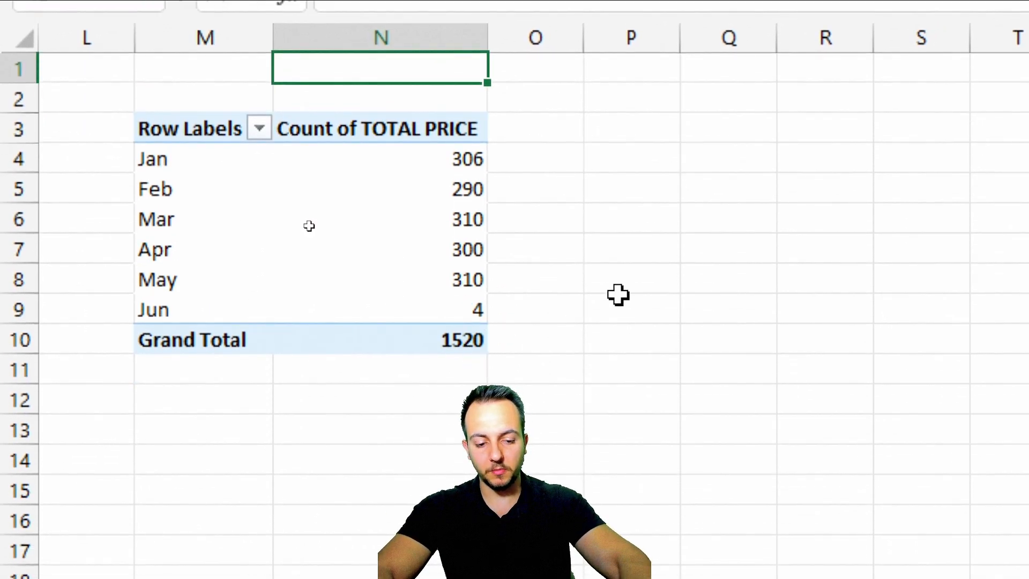
{"action": "type", "text": "="}
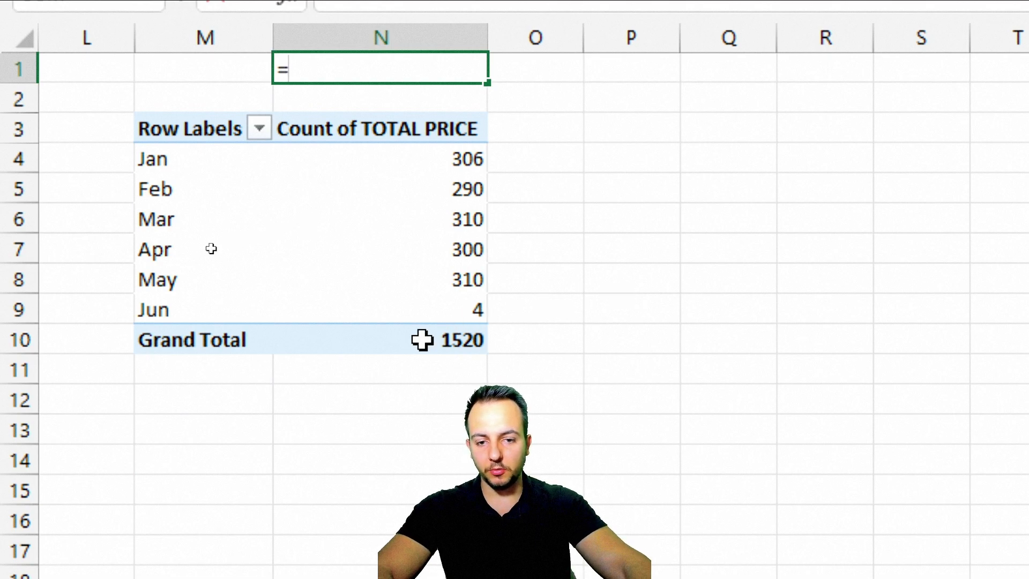
{"action": "left_click", "coordinate": [394, 342]}
{"action": "key", "text": "Return"}
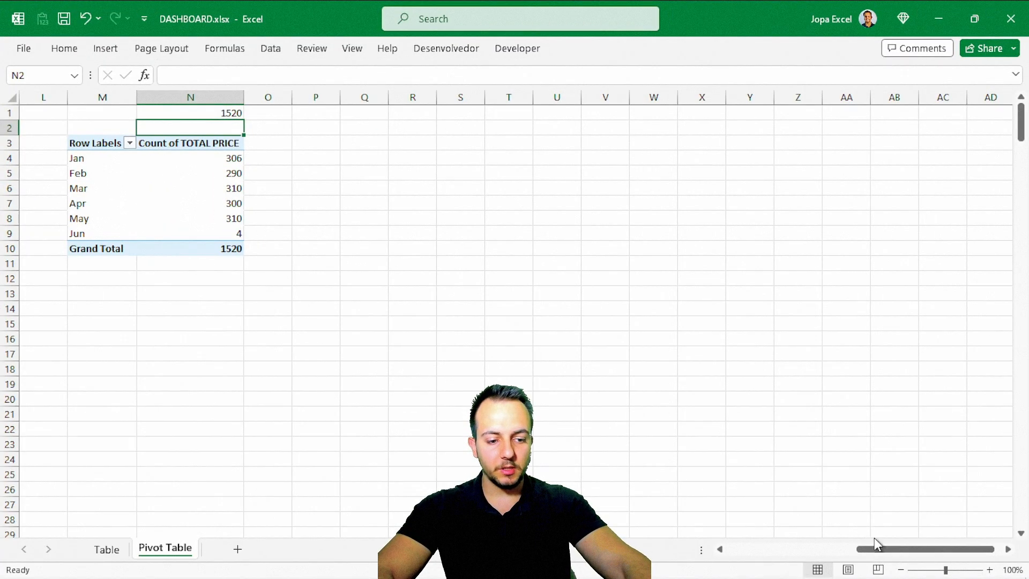
{"action": "left_click_drag", "start_coordinate": [874, 539], "coordinate": [697, 568]}
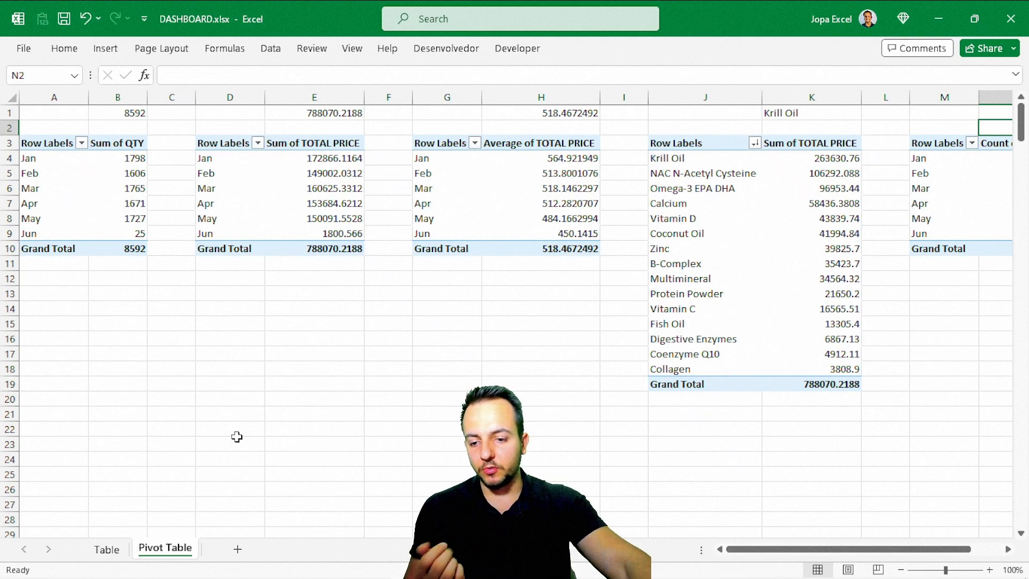
{"action": "left_click", "coordinate": [106, 549]}
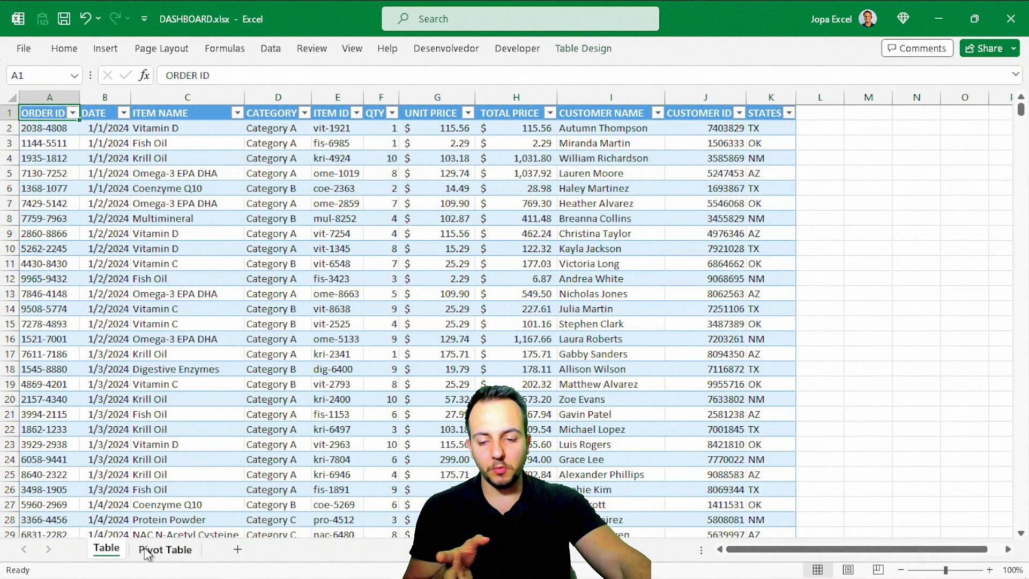
{"action": "left_click", "coordinate": [148, 552]}
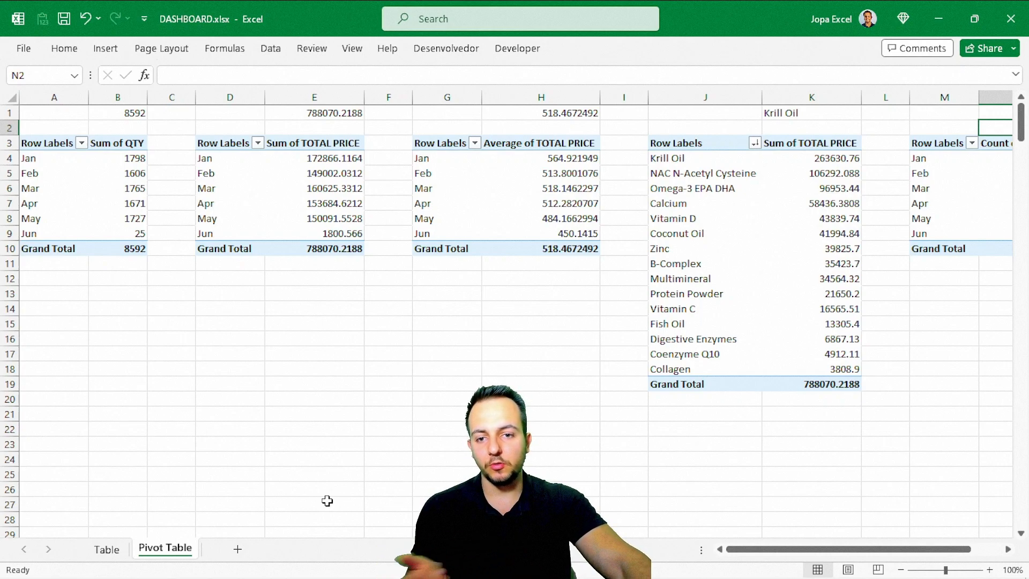
{"action": "key", "text": "ctrl+z"}
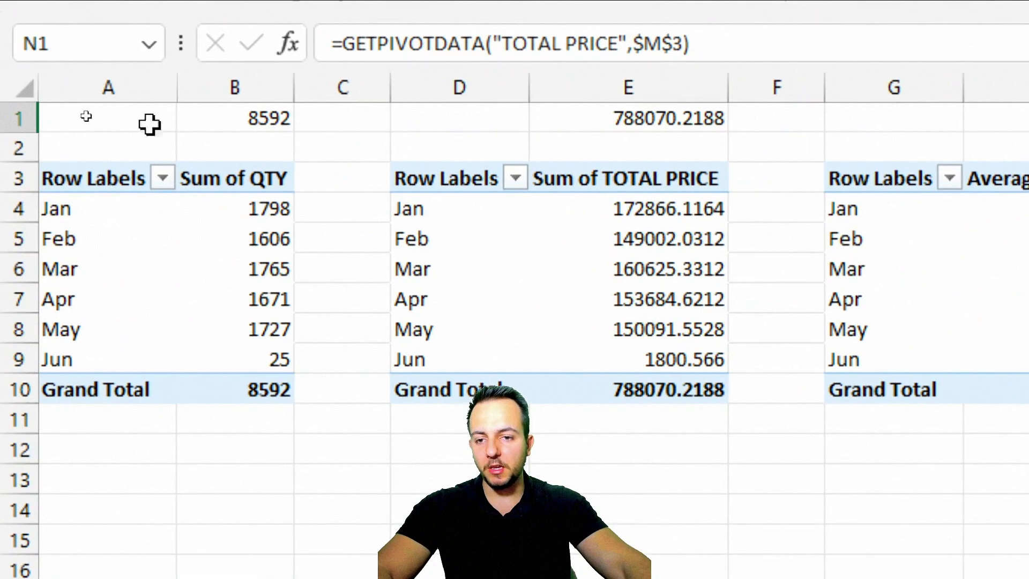
Step: Apply the Accounting number format to the linked total and the Sum of TOTAL PRICE values in E1:E10
{"action": "left_click_drag", "start_coordinate": [135, 110], "coordinate": [134, 126]}
{"action": "left_click_drag", "start_coordinate": [268, 144], "coordinate": [231, 396]}
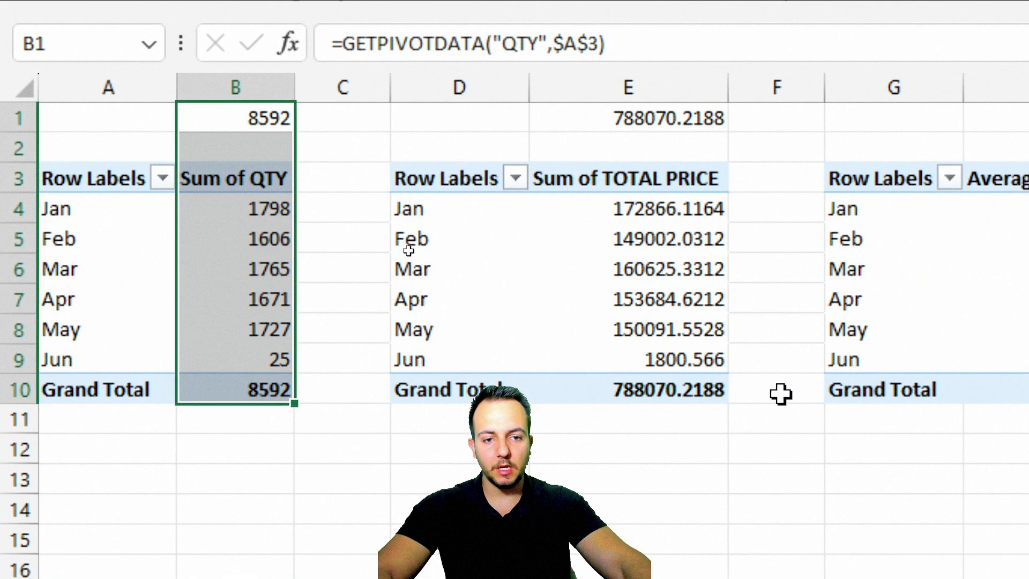
{"action": "left_click", "coordinate": [688, 118]}
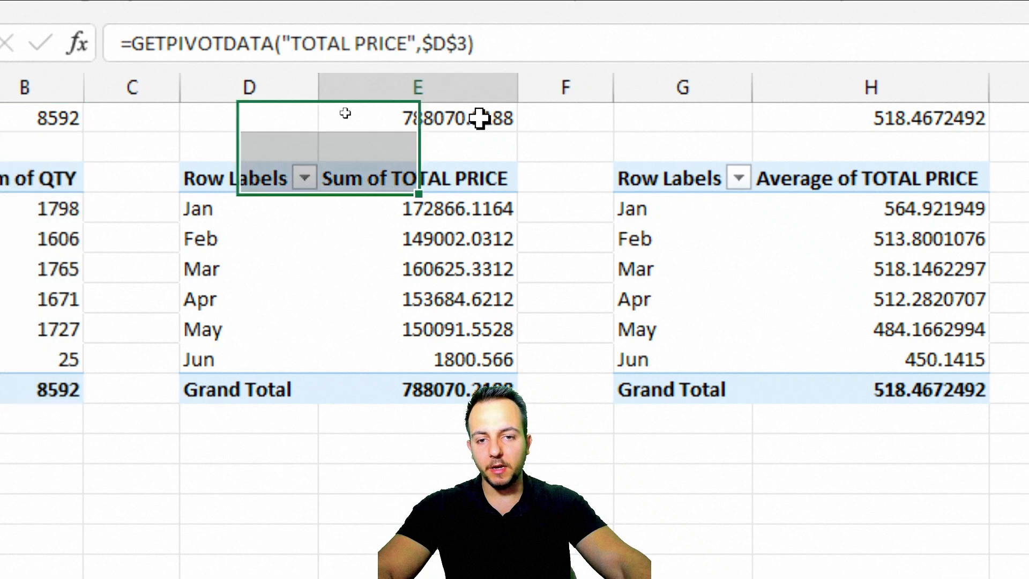
{"action": "left_click_drag", "start_coordinate": [479, 118], "coordinate": [409, 395]}
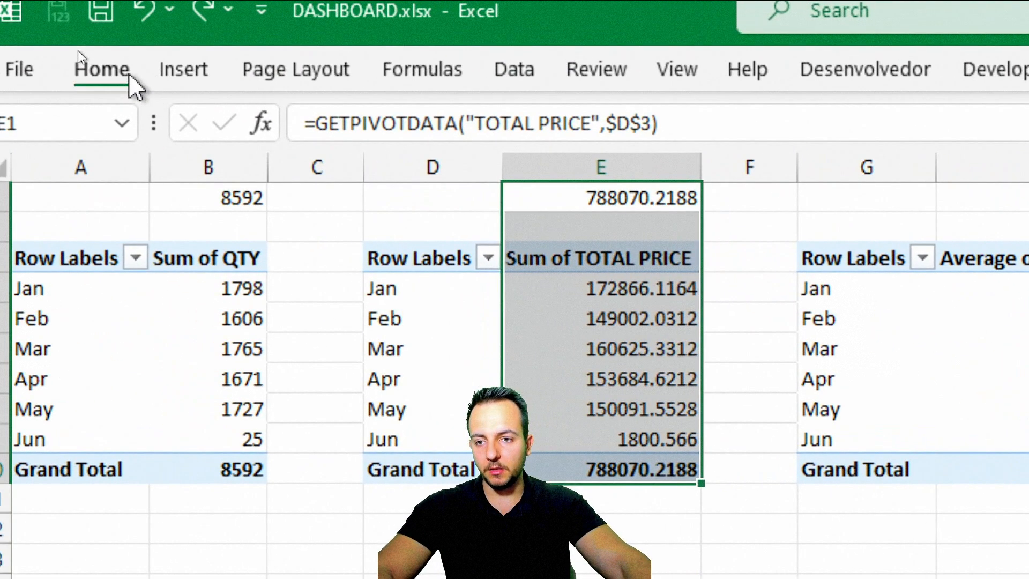
{"action": "left_click", "coordinate": [131, 85]}
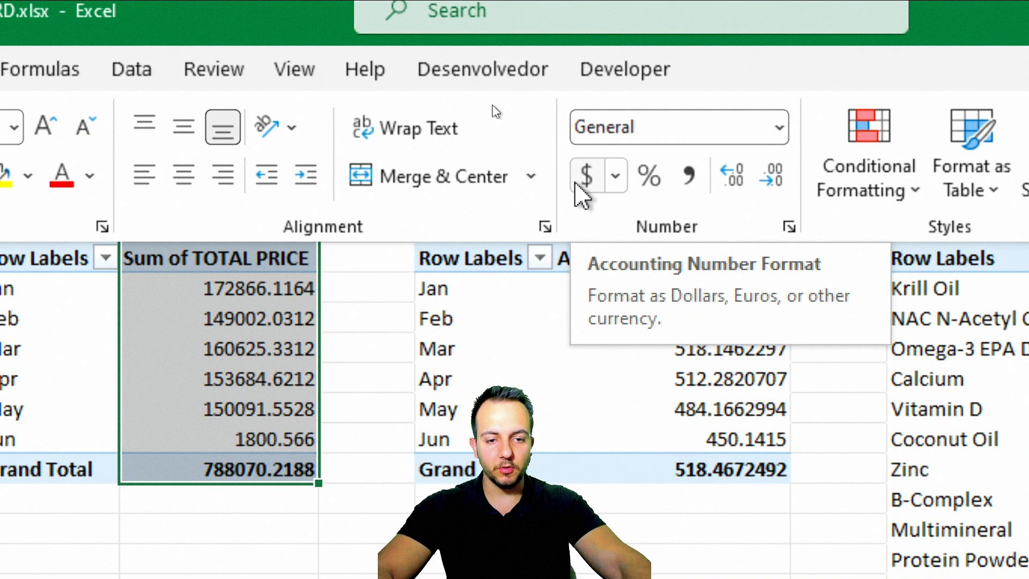
{"action": "left_click", "coordinate": [584, 177]}
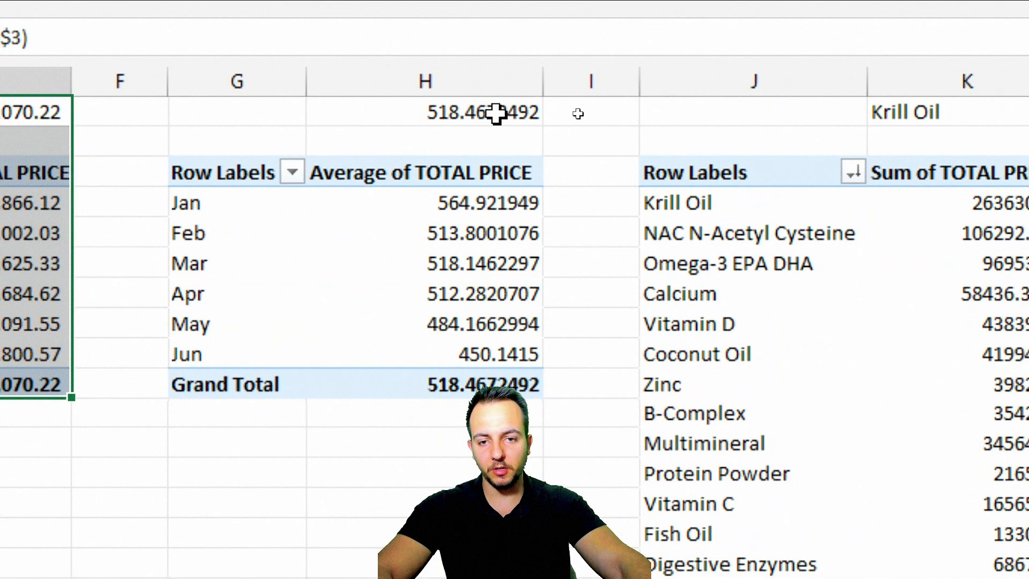
Step: Apply the Accounting number format to the linked average and the Average of TOTAL PRICE values in column H
{"action": "left_click", "coordinate": [520, 172]}
{"action": "left_click_drag", "start_coordinate": [503, 113], "coordinate": [455, 384]}
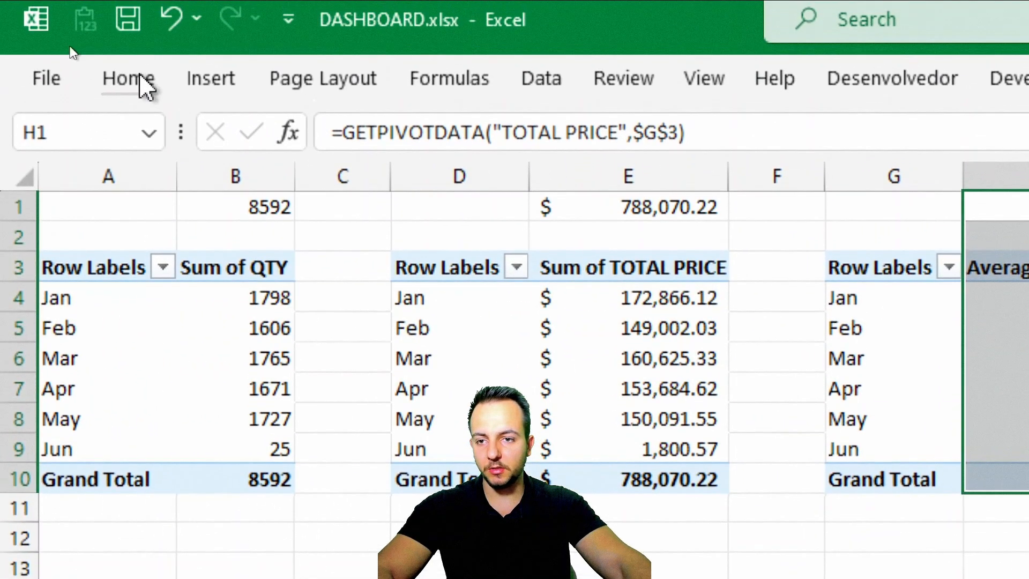
{"action": "left_click", "coordinate": [141, 84]}
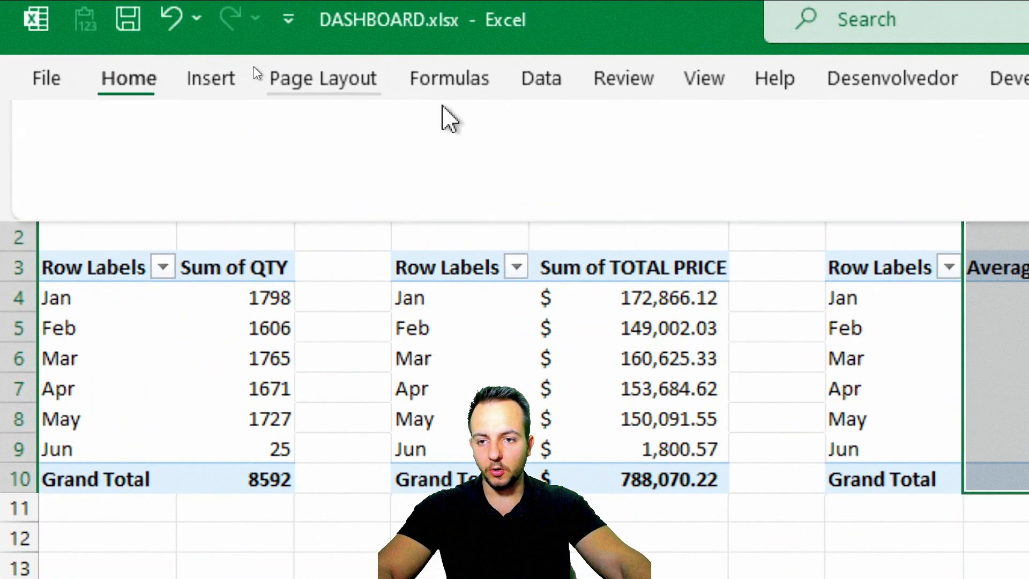
{"action": "left_click", "coordinate": [522, 186]}
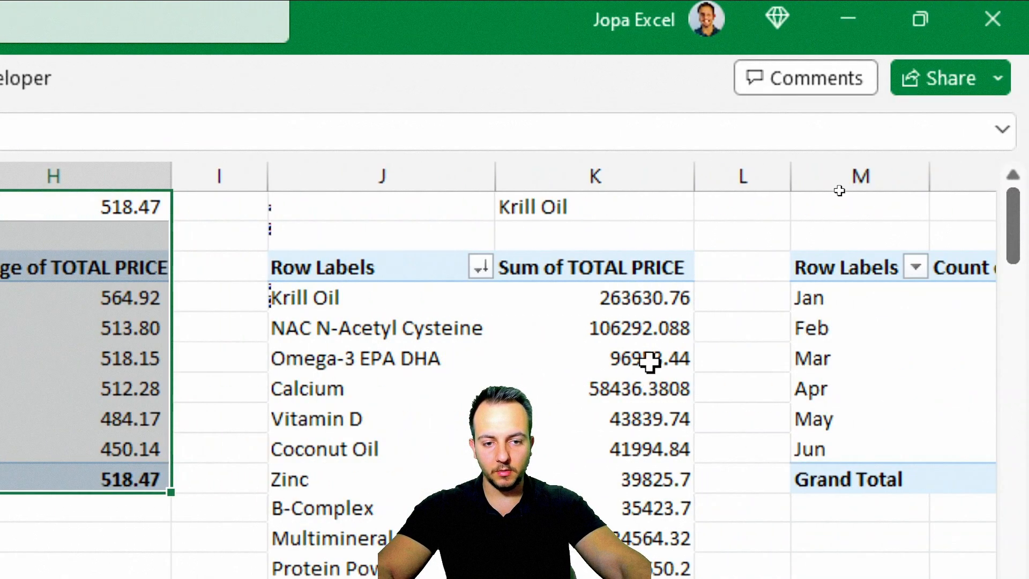
{"action": "left_click", "coordinate": [650, 361]}
{"action": "left_click_drag", "start_coordinate": [624, 303], "coordinate": [625, 390]}
{"action": "scroll", "coordinate": [625, 394], "scroll_direction": "right", "scroll_amount": 5}
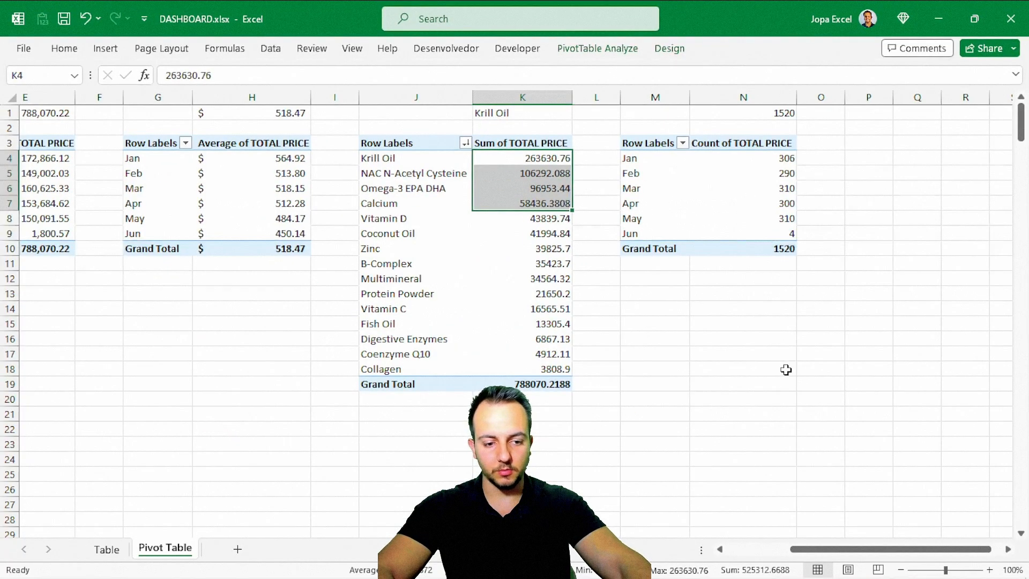
{"action": "left_click", "coordinate": [745, 384]}
{"action": "left_click_drag", "start_coordinate": [809, 552], "coordinate": [638, 552]}
{"action": "left_click", "coordinate": [134, 310]}
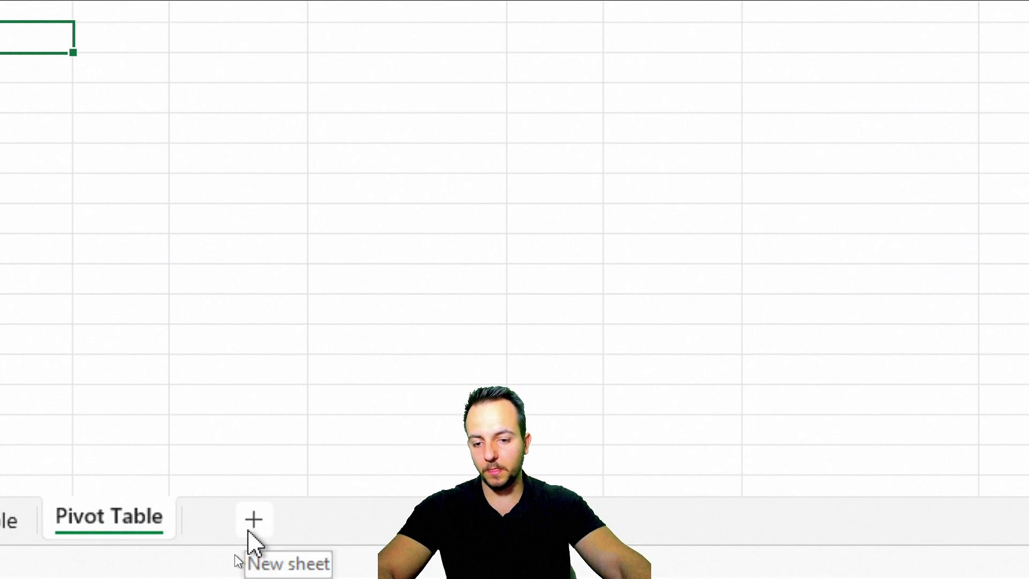
Step: Add a new worksheet after Pivot Table and rename it Dashboard
{"action": "left_click", "coordinate": [254, 527]}
{"action": "right_click", "coordinate": [257, 527]}
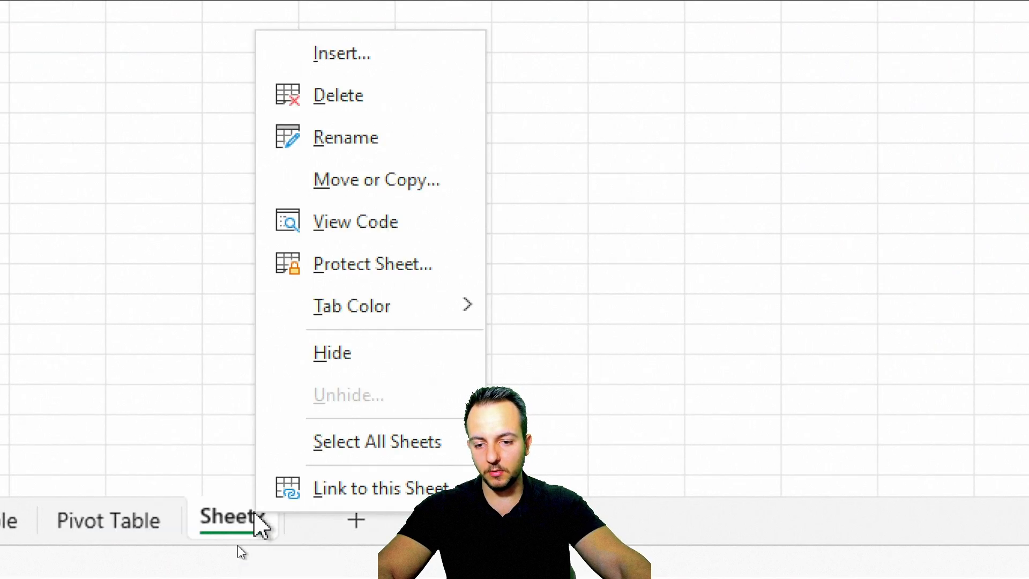
{"action": "left_click", "coordinate": [427, 137]}
{"action": "type", "text": "Das"}
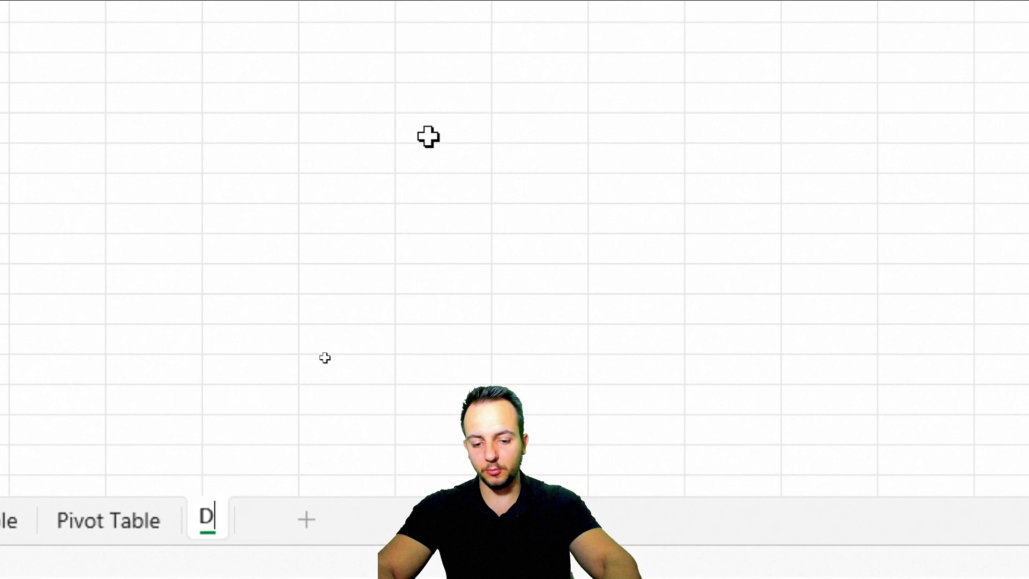
{"action": "type", "text": "hboar"}
{"action": "type", "text": "d"}
{"action": "key", "text": "Return"}
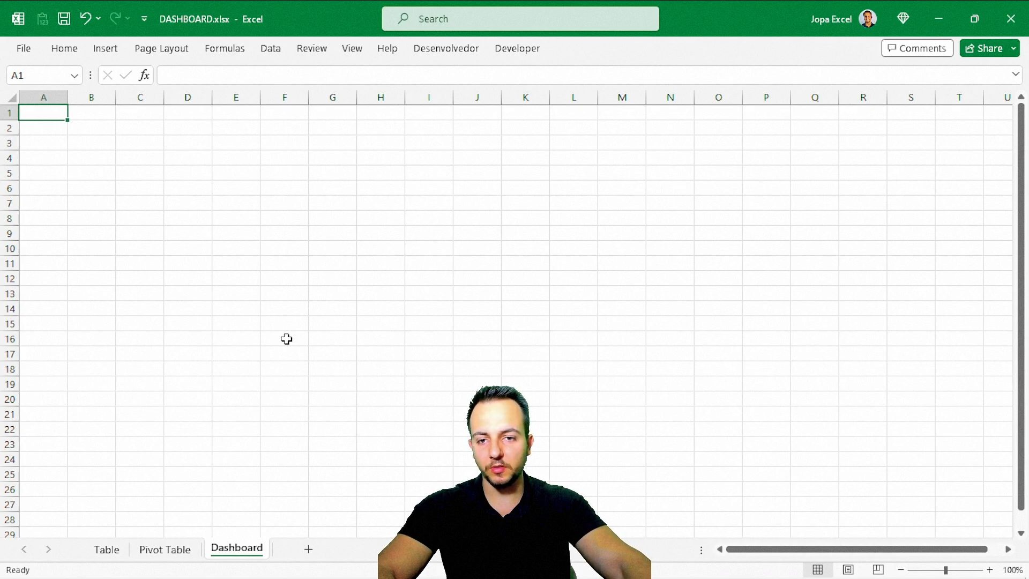
Step: Fill all cells of the Dashboard sheet with a custom RGB color of red 35, green 43 and blue 53
{"action": "left_click_drag", "start_coordinate": [46, 113], "coordinate": [894, 496]}
{"action": "scroll", "coordinate": [894, 496], "scroll_direction": "up", "scroll_amount": 5}
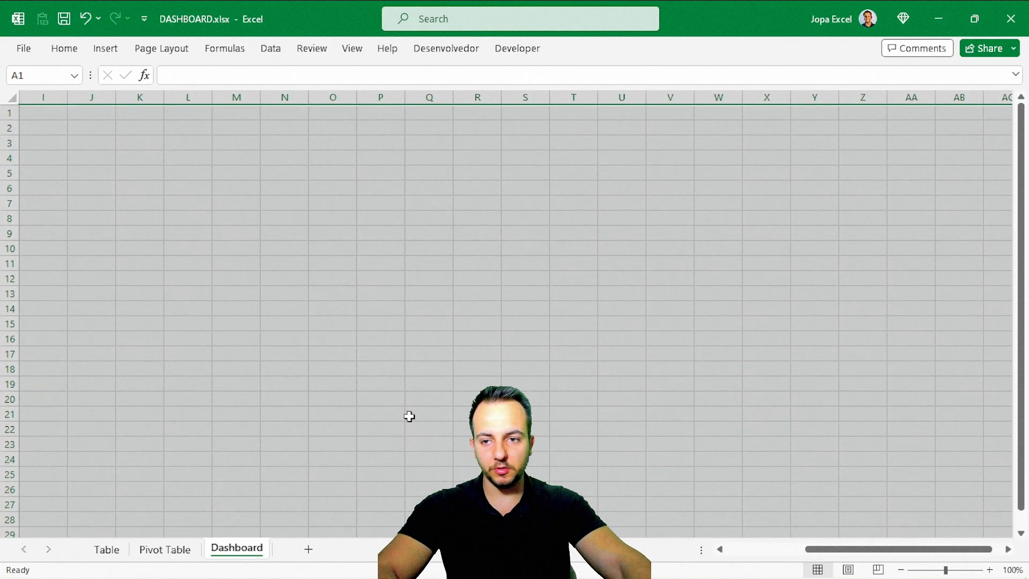
{"action": "scroll", "coordinate": [411, 416], "scroll_direction": "left", "scroll_amount": 3}
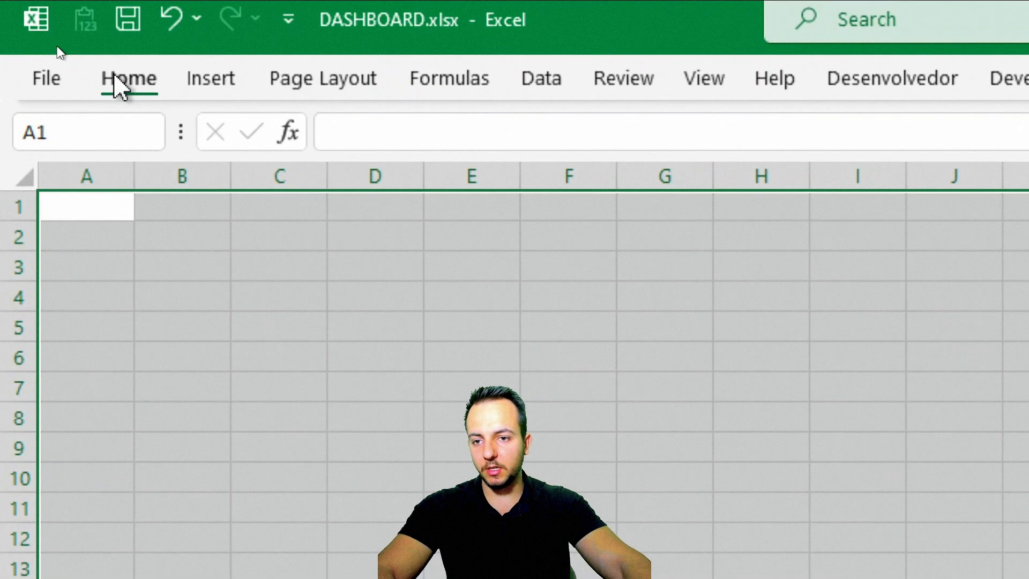
{"action": "left_click", "coordinate": [81, 69]}
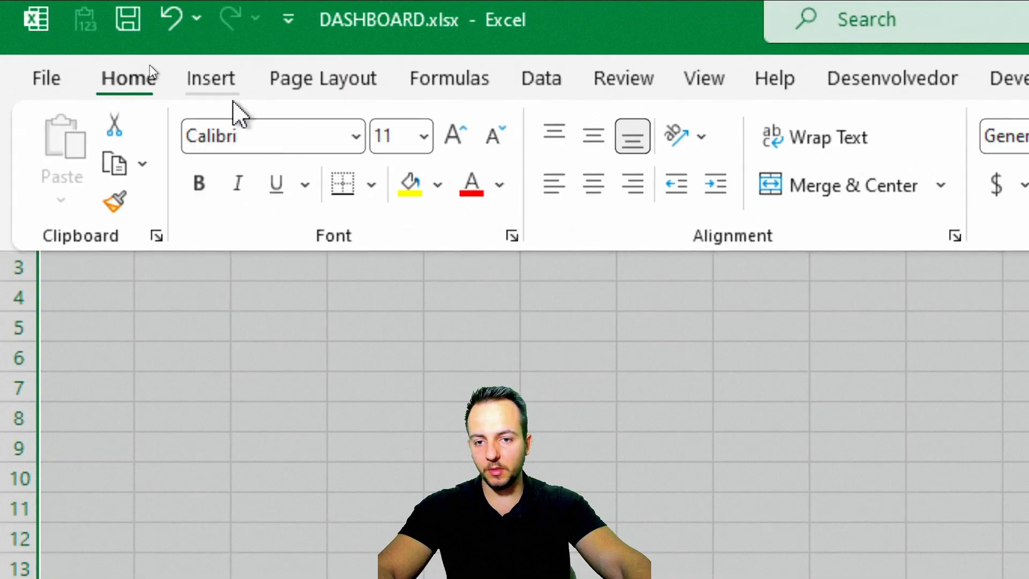
{"action": "left_click", "coordinate": [438, 185]}
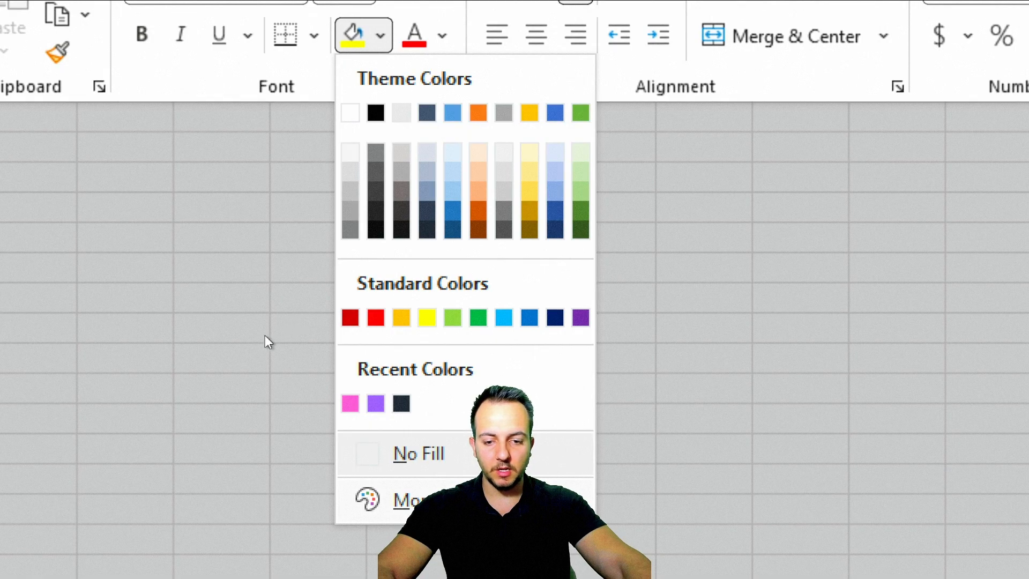
{"action": "left_click", "coordinate": [434, 501]}
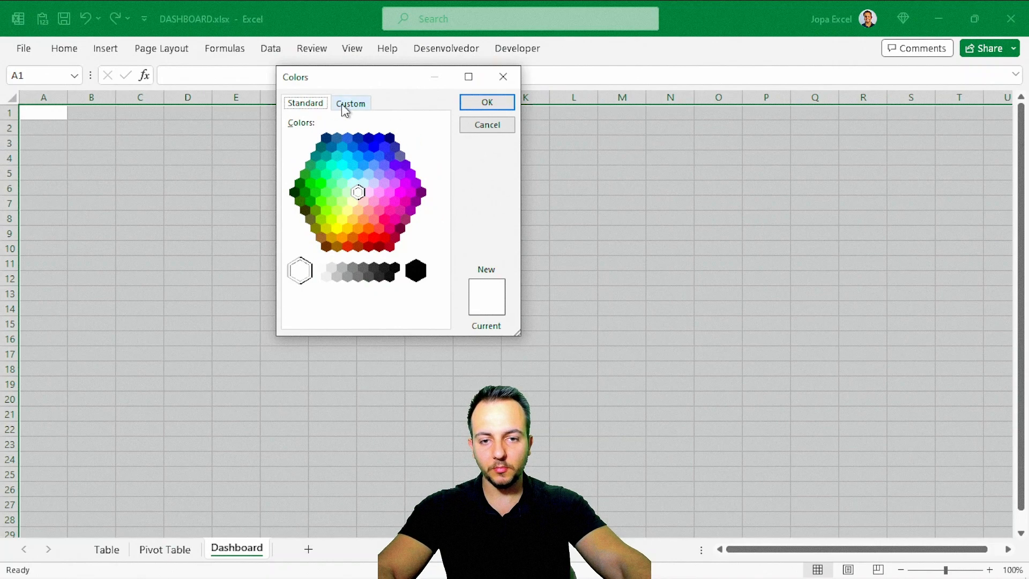
{"action": "left_click_drag", "start_coordinate": [337, 79], "coordinate": [142, 126]}
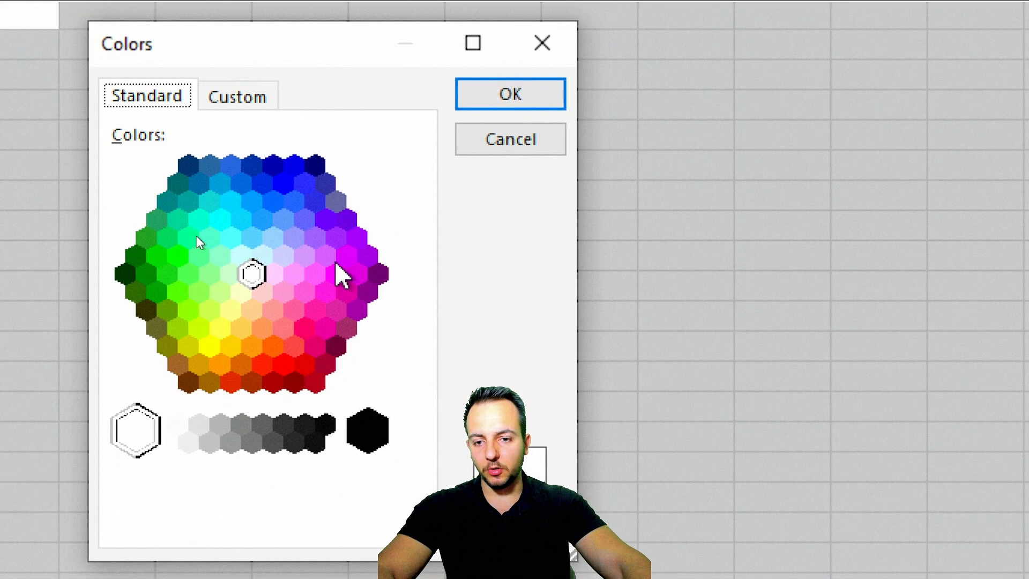
{"action": "left_click", "coordinate": [245, 107]}
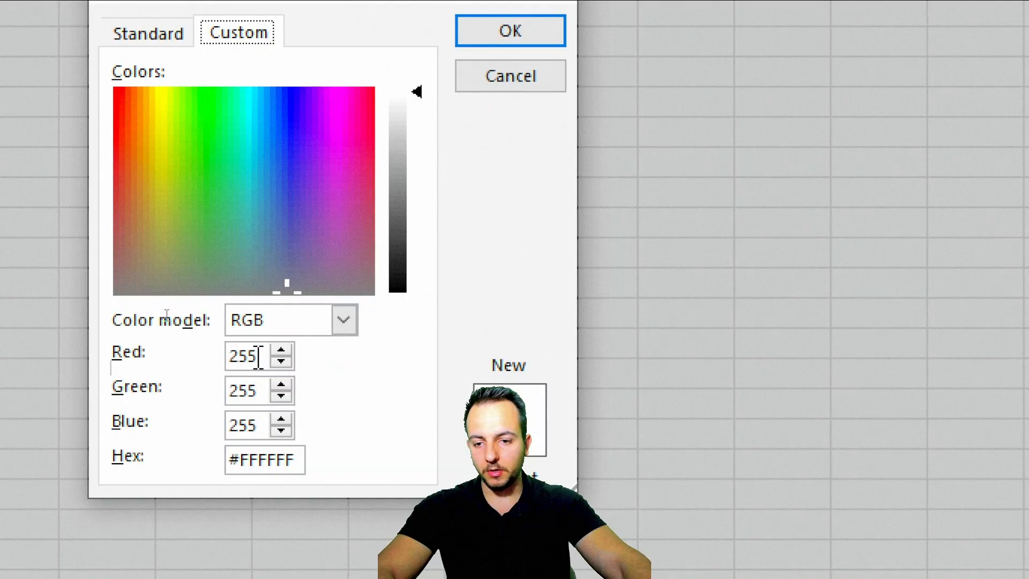
{"action": "left_click_drag", "start_coordinate": [258, 356], "coordinate": [231, 354]}
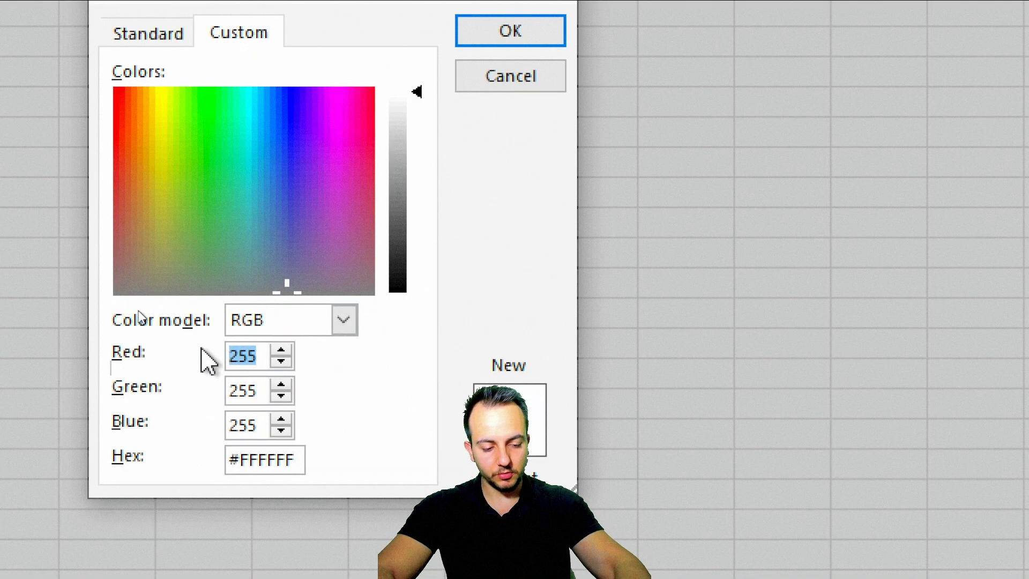
{"action": "type", "text": "35"}
{"action": "double_click", "coordinate": [248, 391]}
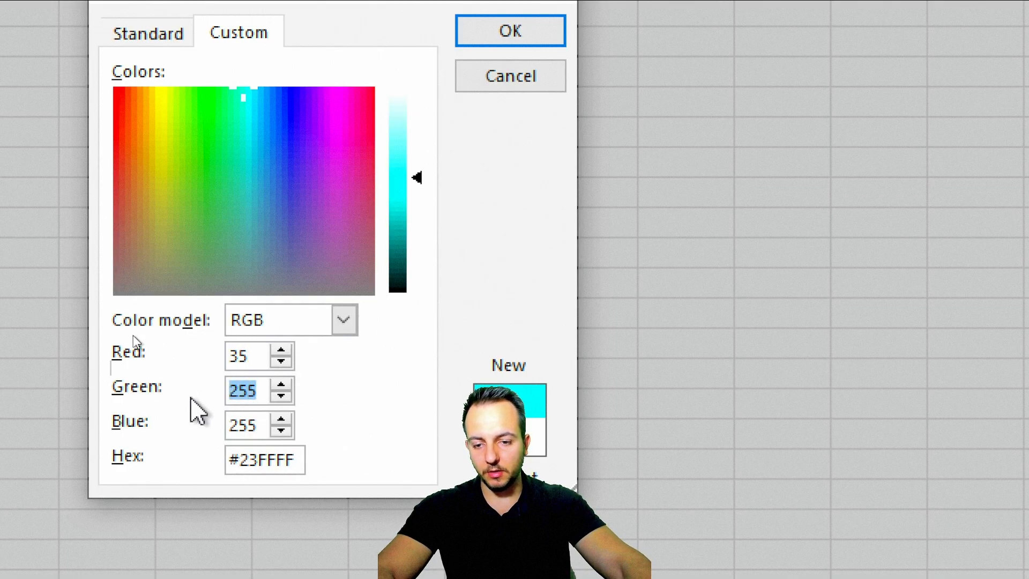
{"action": "type", "text": "43"}
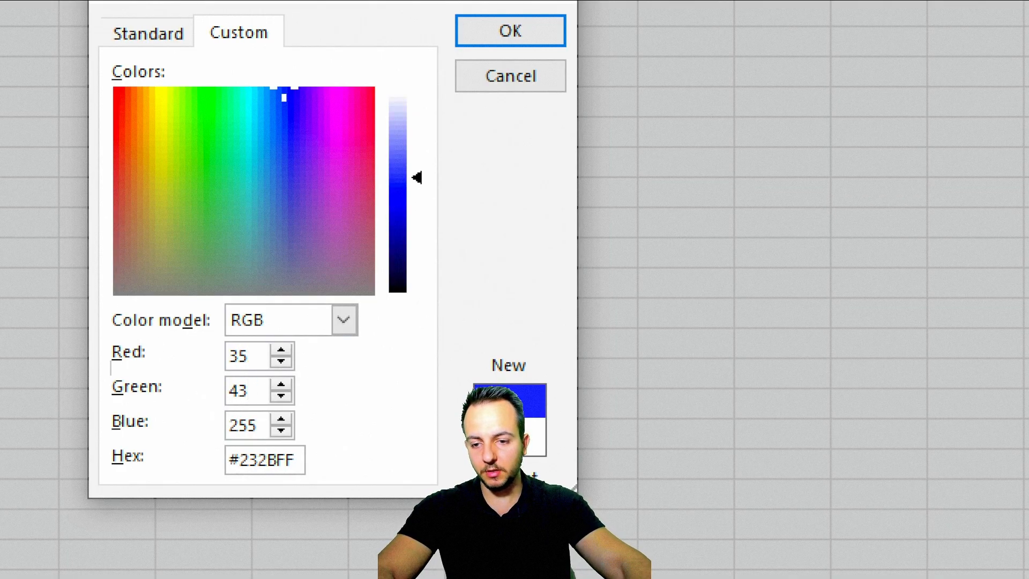
{"action": "double_click", "coordinate": [243, 425]}
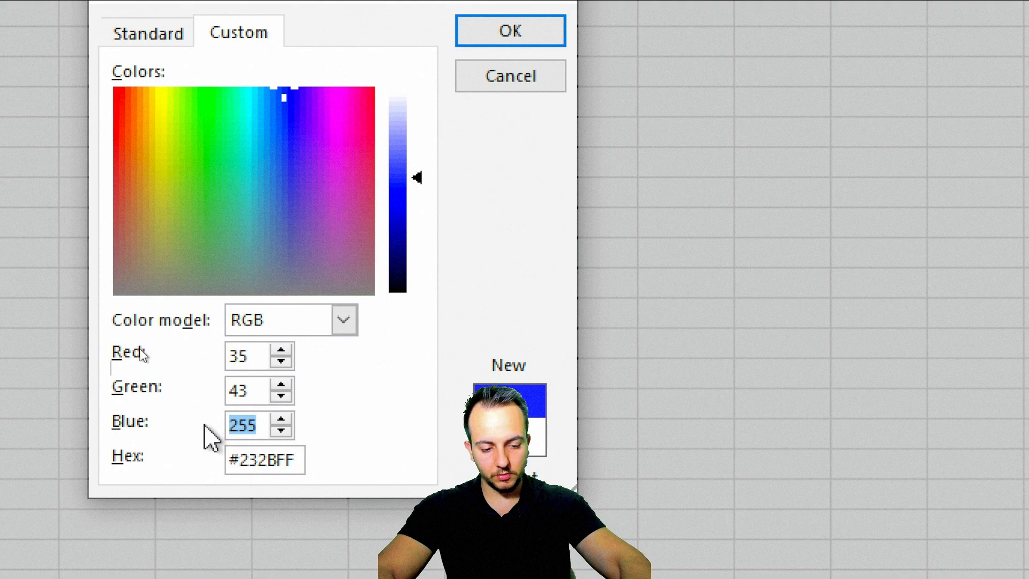
{"action": "type", "text": "53"}
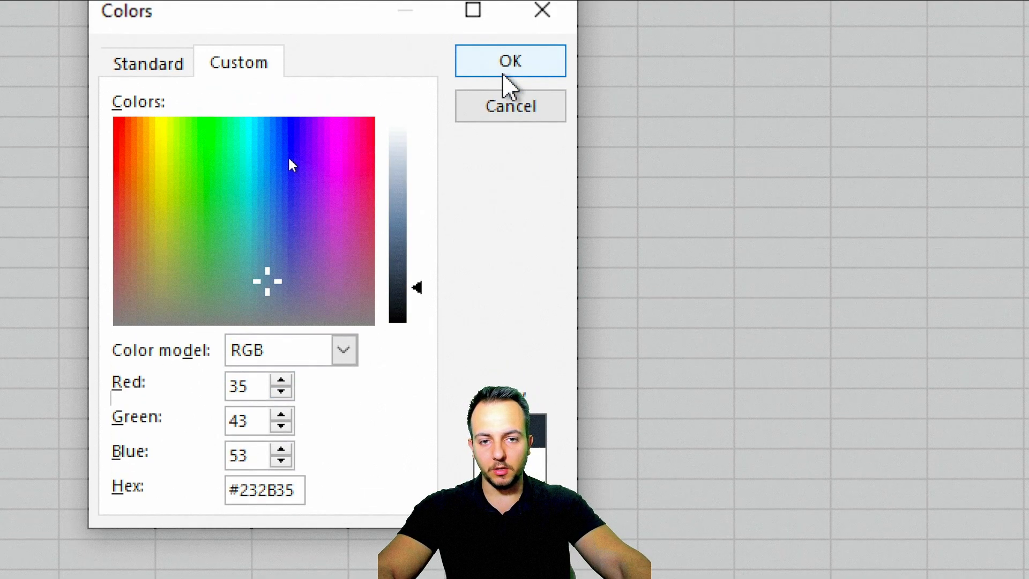
{"action": "left_click", "coordinate": [506, 43]}
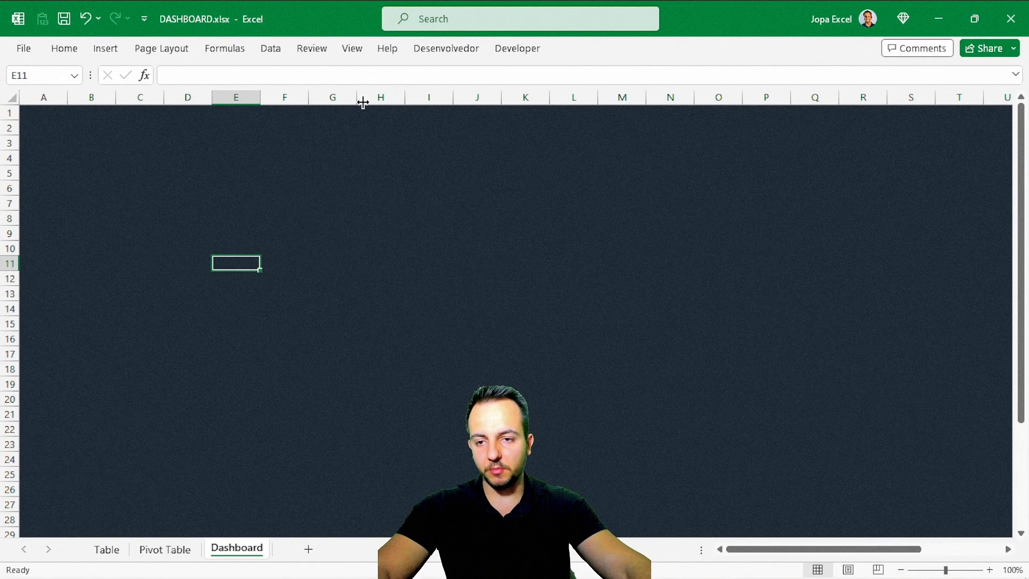
{"action": "left_click", "coordinate": [44, 97]}
{"action": "left_click", "coordinate": [235, 97], "text": "ctrl"}
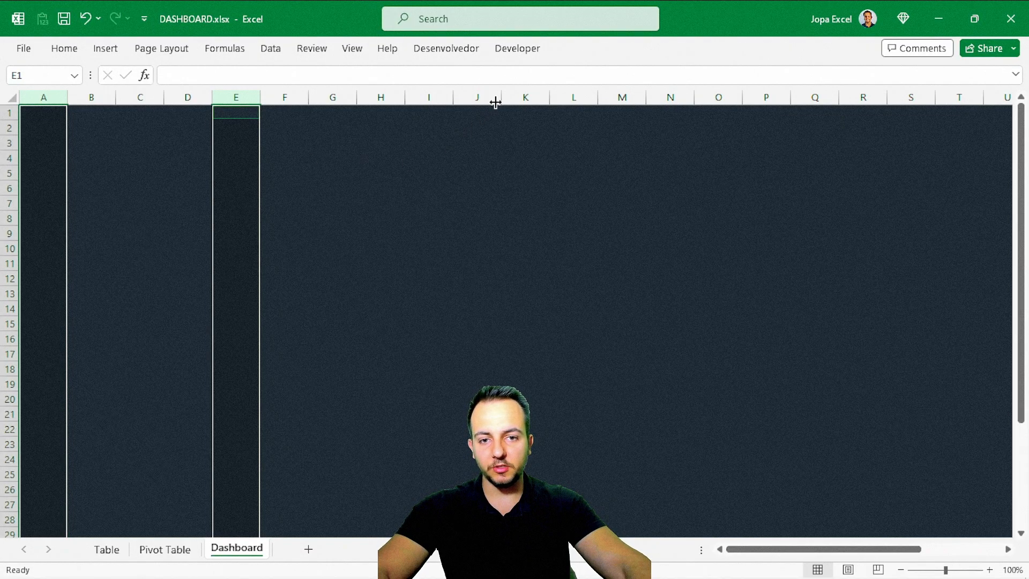
{"action": "left_click", "coordinate": [496, 100], "text": "ctrl"}
{"action": "left_click", "coordinate": [777, 95], "text": "ctrl"}
{"action": "key", "text": "ctrl+2"}
{"action": "mouse_move", "coordinate": [71, 119]}
{"action": "left_mouse_down"}
{"action": "mouse_move", "coordinate": [212, 223]}
{"action": "mouse_move", "coordinate": [225, 254]}
{"action": "mouse_move", "coordinate": [460, 404]}
{"action": "left_mouse_up"}
{"action": "mouse_move", "coordinate": [558, 140]}
{"action": "left_mouse_down"}
{"action": "mouse_move", "coordinate": [677, 240]}
{"action": "mouse_move", "coordinate": [752, 280]}
{"action": "left_mouse_up"}
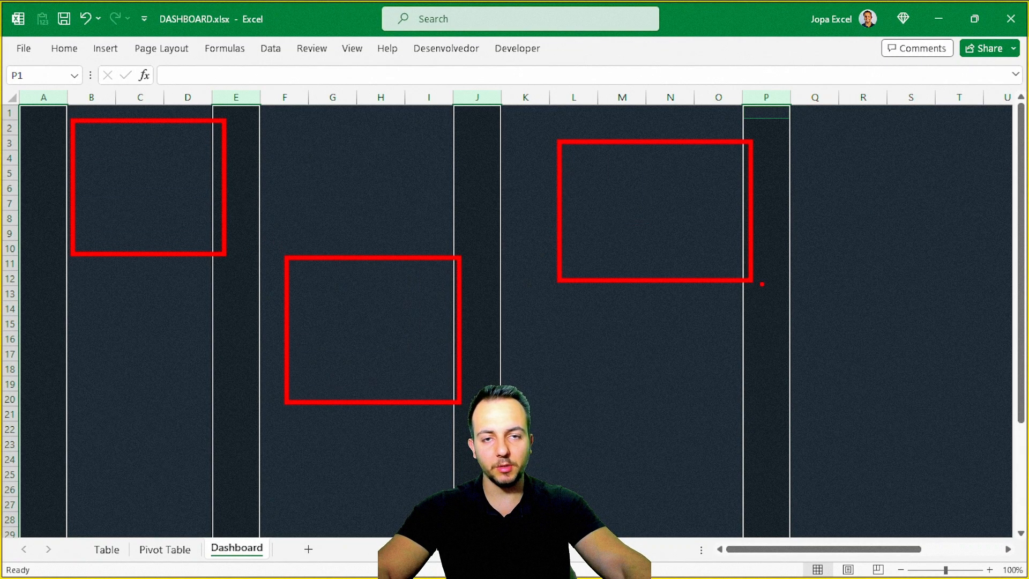
{"action": "key", "text": "Escape"}
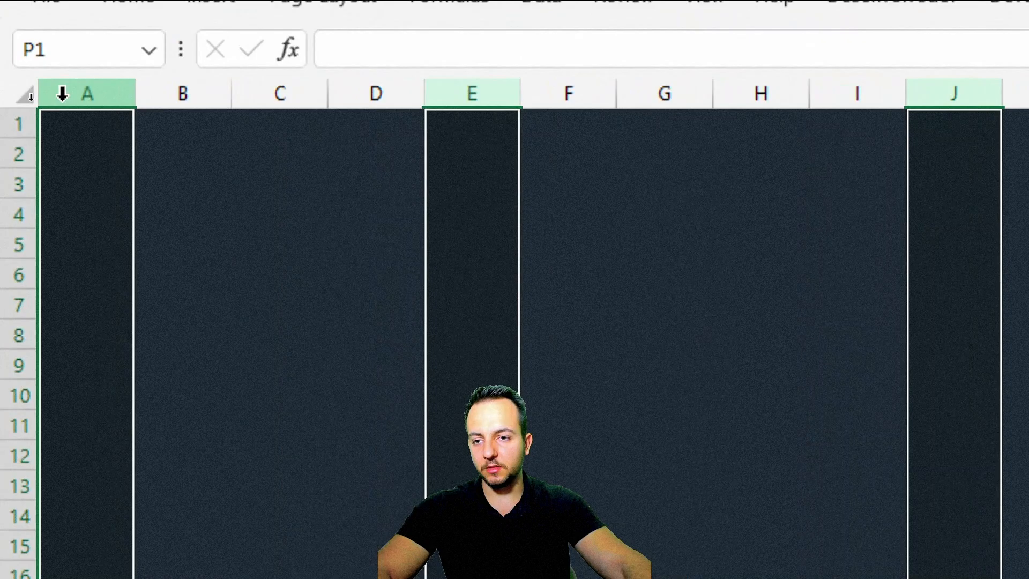
Step: Set the width of columns A, E, H, N and X on the Dashboard sheet to 2
{"action": "left_click", "coordinate": [32, 97]}
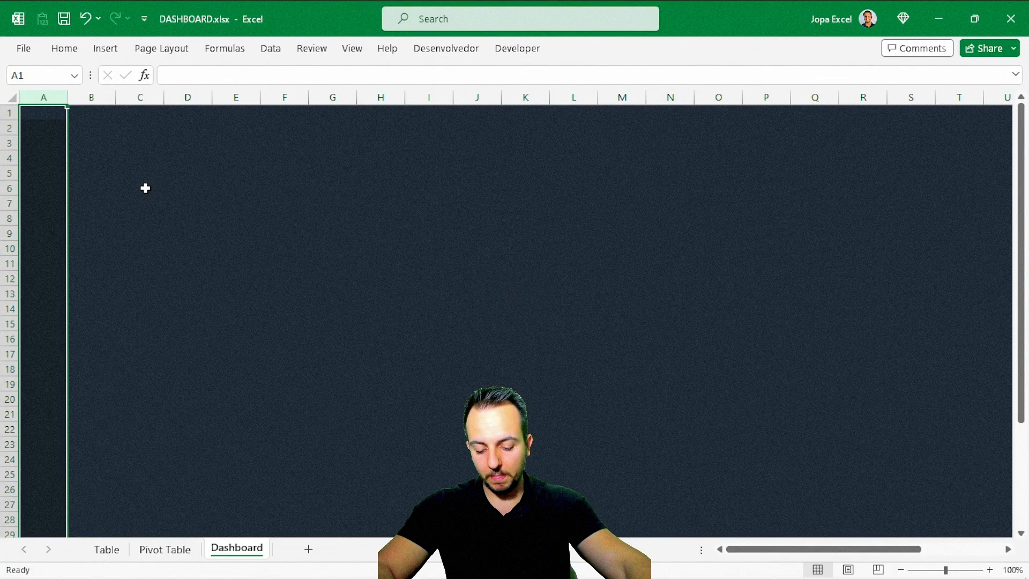
{"action": "left_click", "coordinate": [238, 97], "text": "ctrl"}
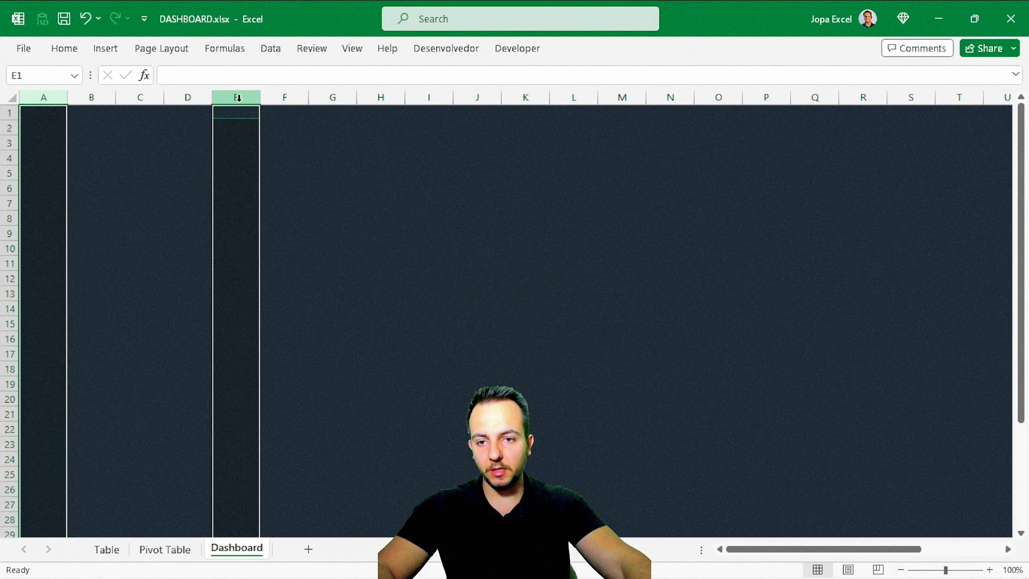
{"action": "left_click", "coordinate": [381, 99], "text": "ctrl"}
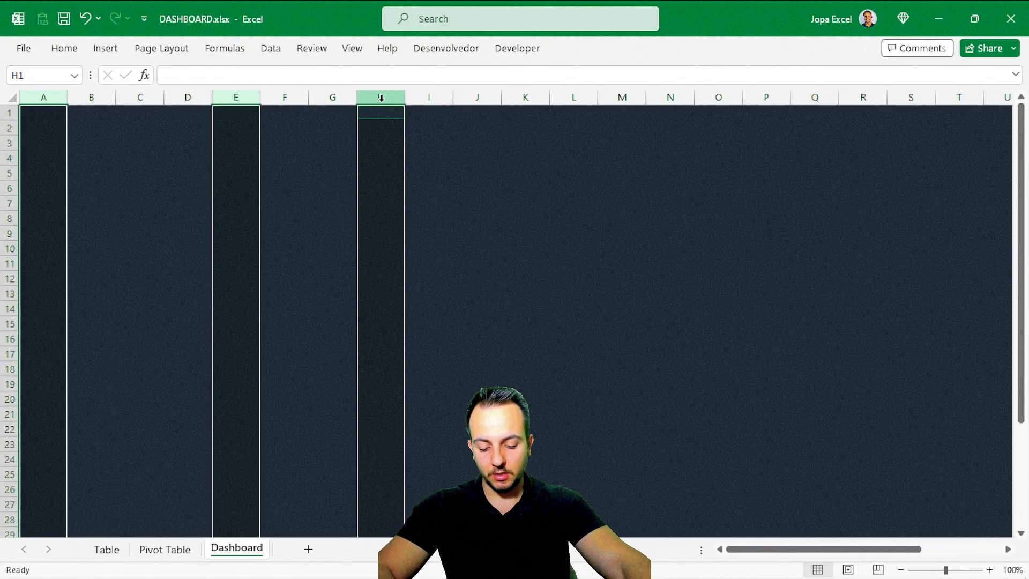
{"action": "left_click", "coordinate": [666, 94], "text": "ctrl"}
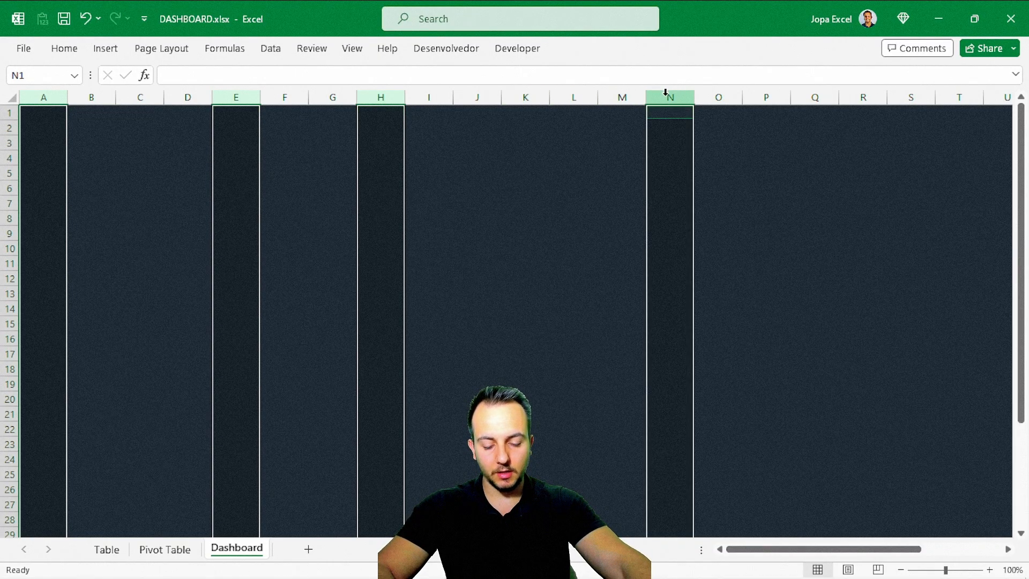
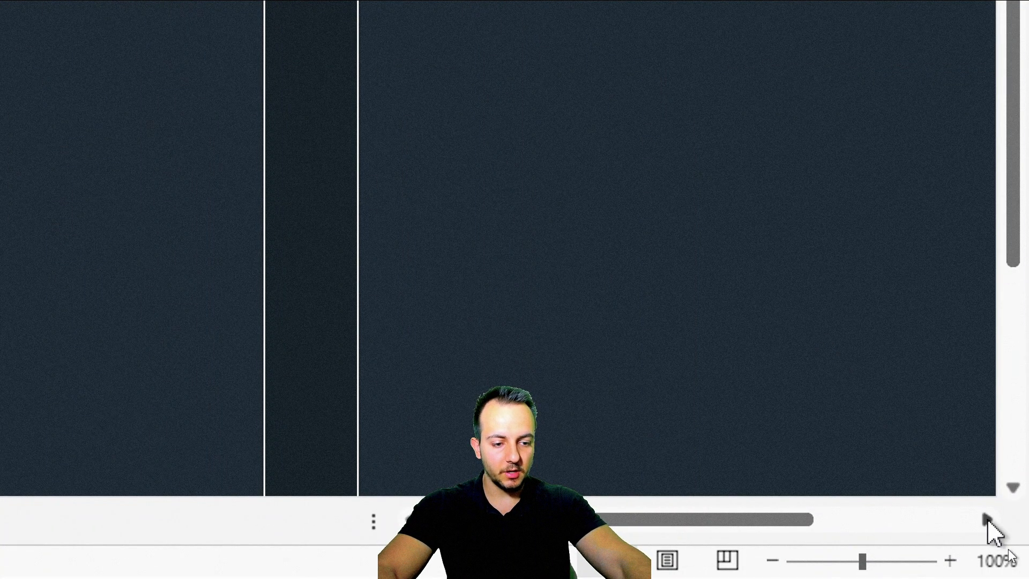
{"action": "left_click", "coordinate": [988, 518]}
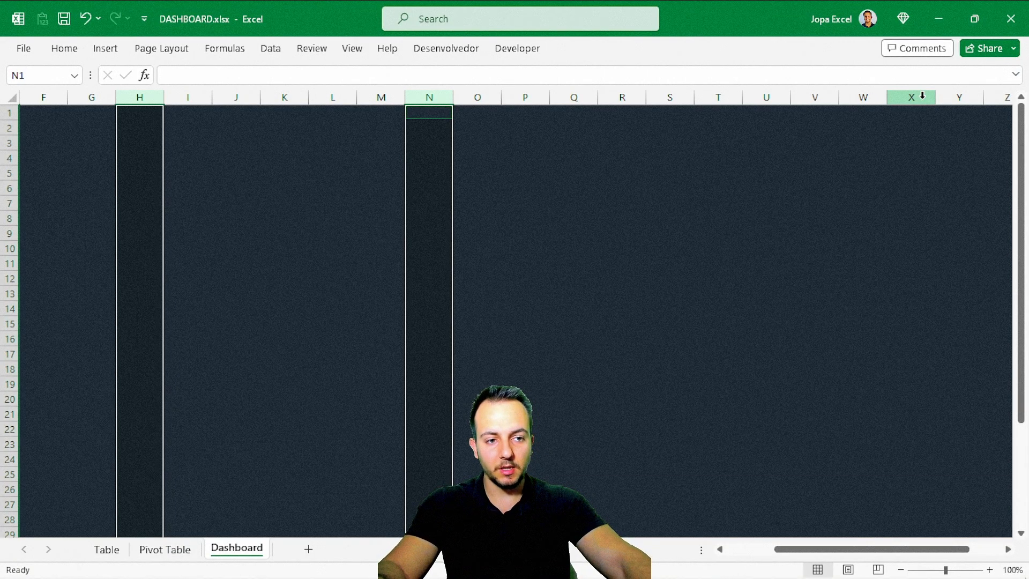
{"action": "left_click", "coordinate": [923, 96], "text": "ctrl"}
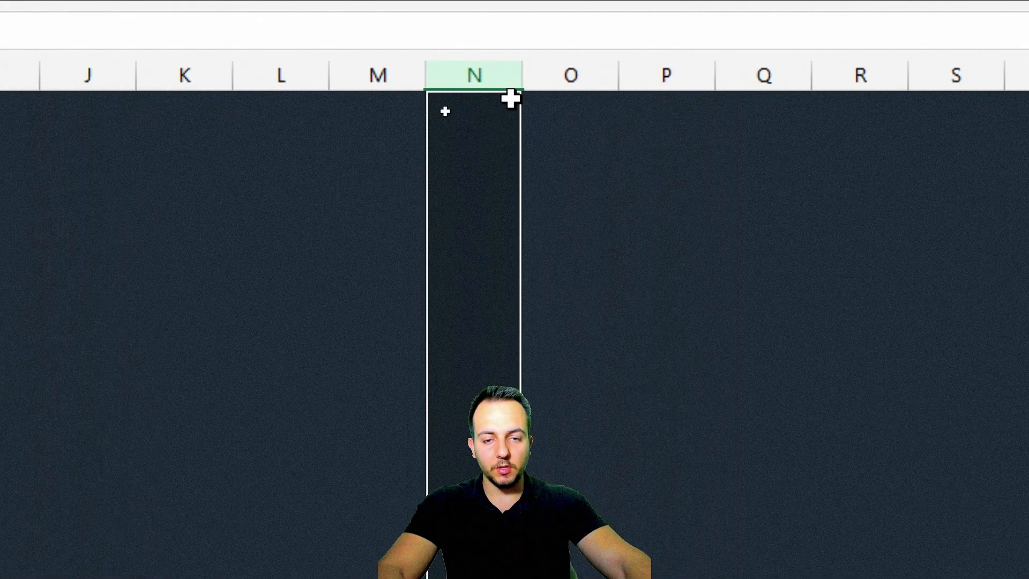
{"action": "right_click", "coordinate": [502, 69]}
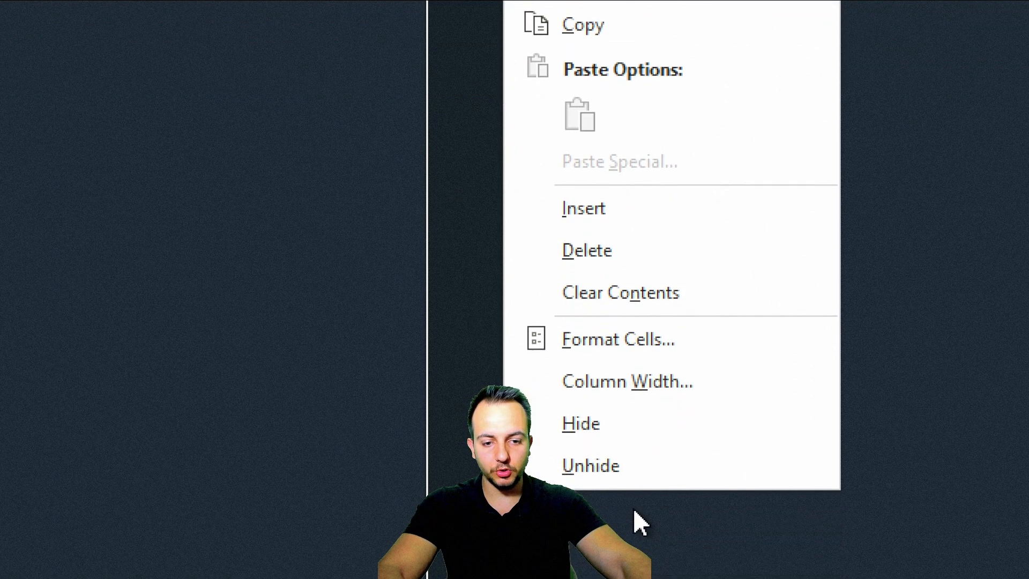
{"action": "left_click", "coordinate": [615, 381]}
{"action": "left_click_drag", "start_coordinate": [592, 361], "coordinate": [191, 87]}
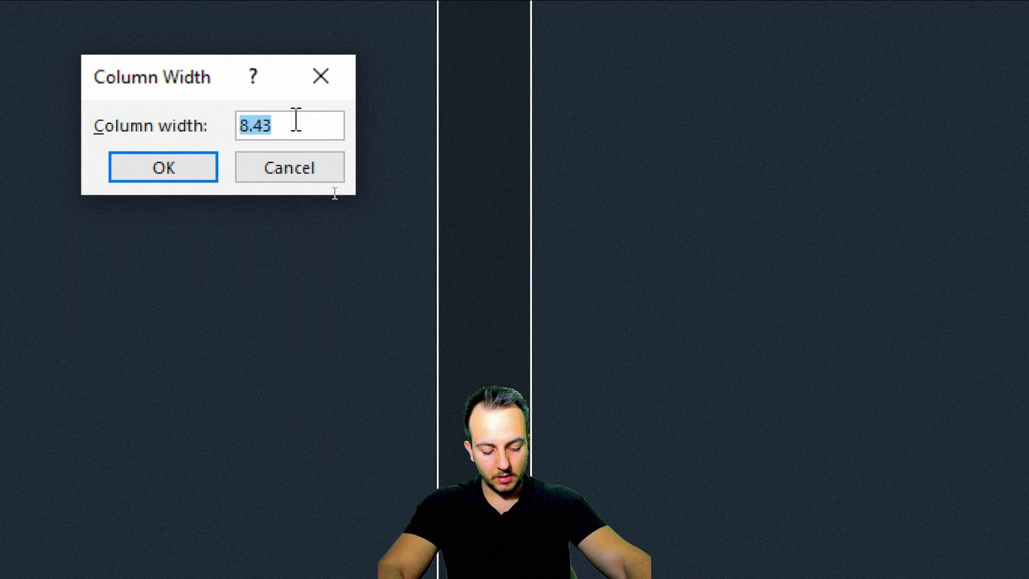
{"action": "type", "text": "2"}
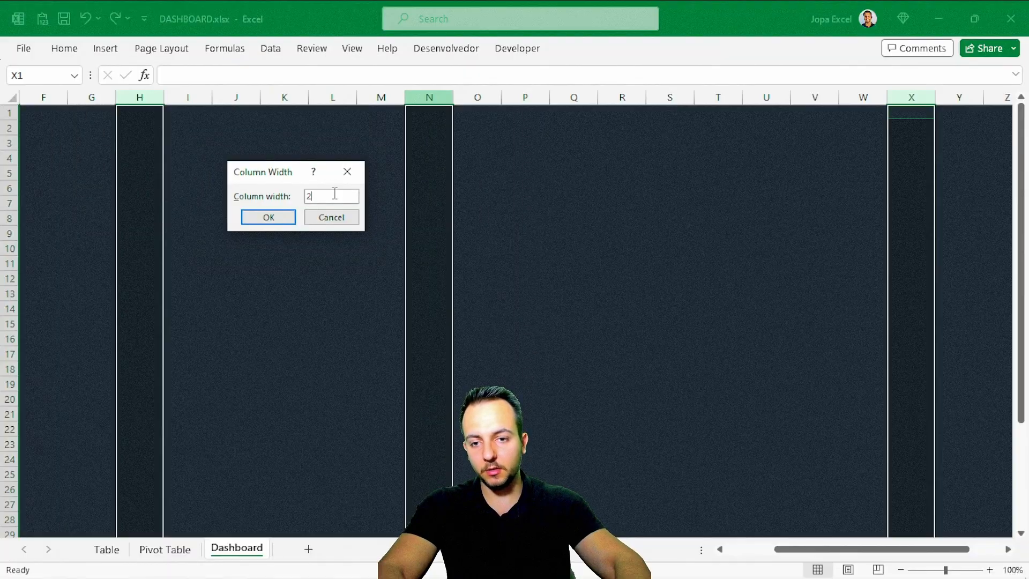
{"action": "key", "text": "Return"}
{"action": "left_click", "coordinate": [333, 193]}
{"action": "scroll", "coordinate": [319, 228], "scroll_direction": "left", "scroll_amount": 2}
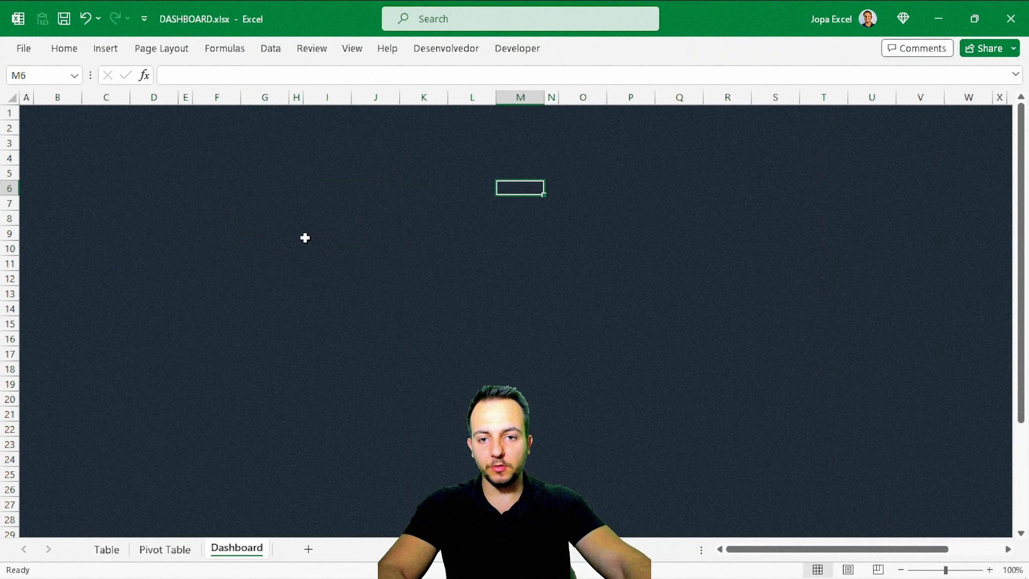
{"action": "left_click", "coordinate": [59, 118]}
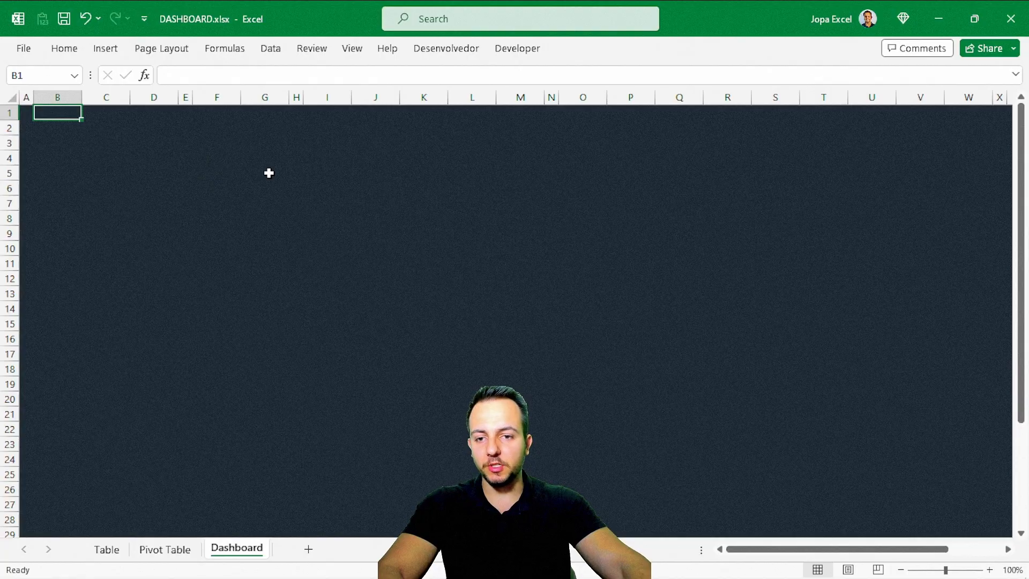
{"action": "mouse_move", "coordinate": [36, 112]}
{"action": "left_mouse_down"}
{"action": "mouse_move", "coordinate": [83, 154]}
{"action": "mouse_move", "coordinate": [196, 464]}
{"action": "mouse_move", "coordinate": [173, 494]}
{"action": "mouse_move", "coordinate": [179, 517]}
{"action": "left_mouse_up"}
{"action": "key", "text": "r"}
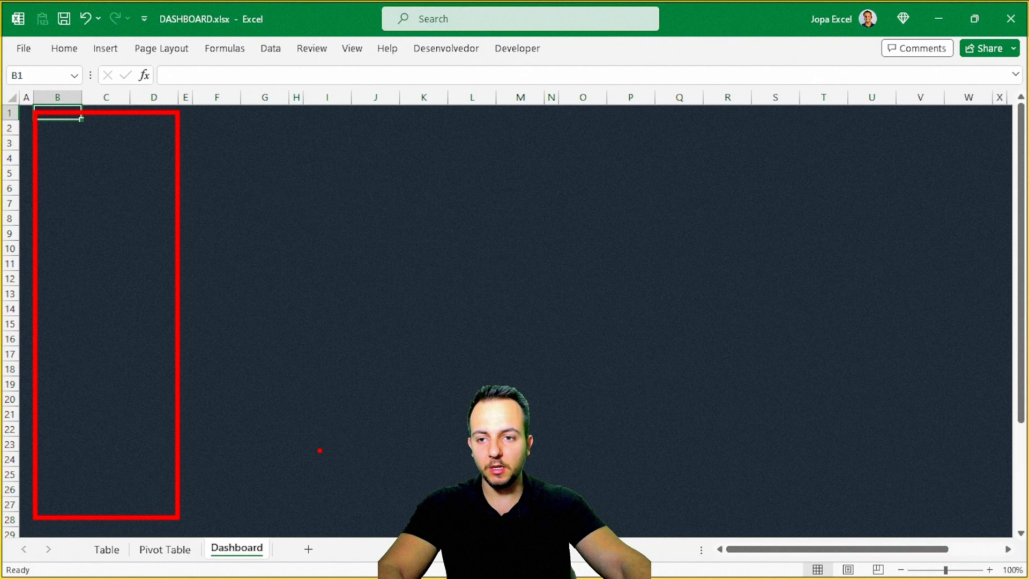
{"action": "mouse_move", "coordinate": [203, 120]}
{"action": "left_mouse_down"}
{"action": "mouse_move", "coordinate": [509, 206]}
{"action": "mouse_move", "coordinate": [541, 290]}
{"action": "left_mouse_up"}
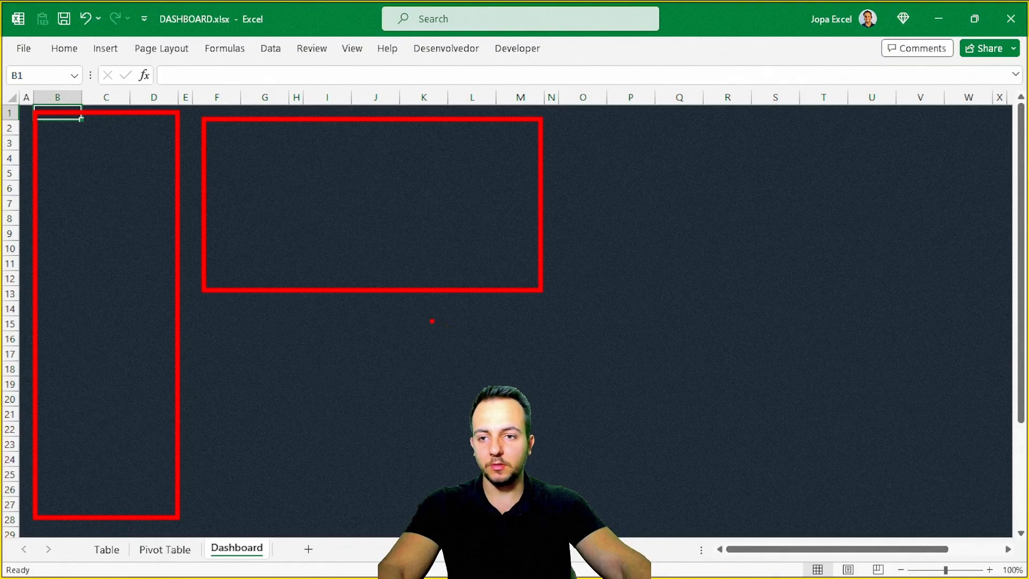
{"action": "key", "text": "Escape"}
Step: Insert a tall rounded-corner rectangle covering columns B to D from row 2 to row 27
{"action": "left_click", "coordinate": [102, 53]}
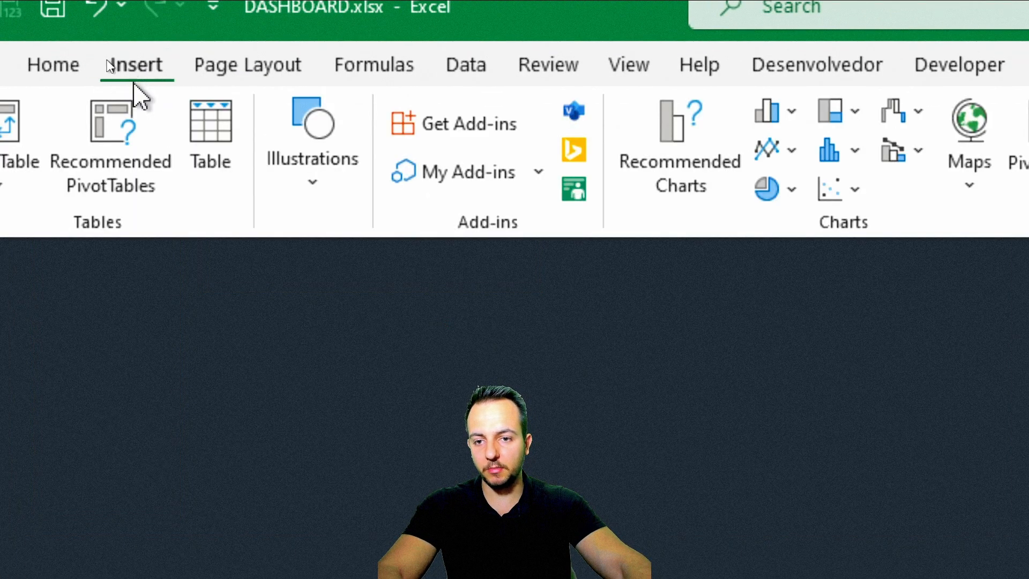
{"action": "left_click", "coordinate": [338, 206]}
{"action": "left_click", "coordinate": [375, 314]}
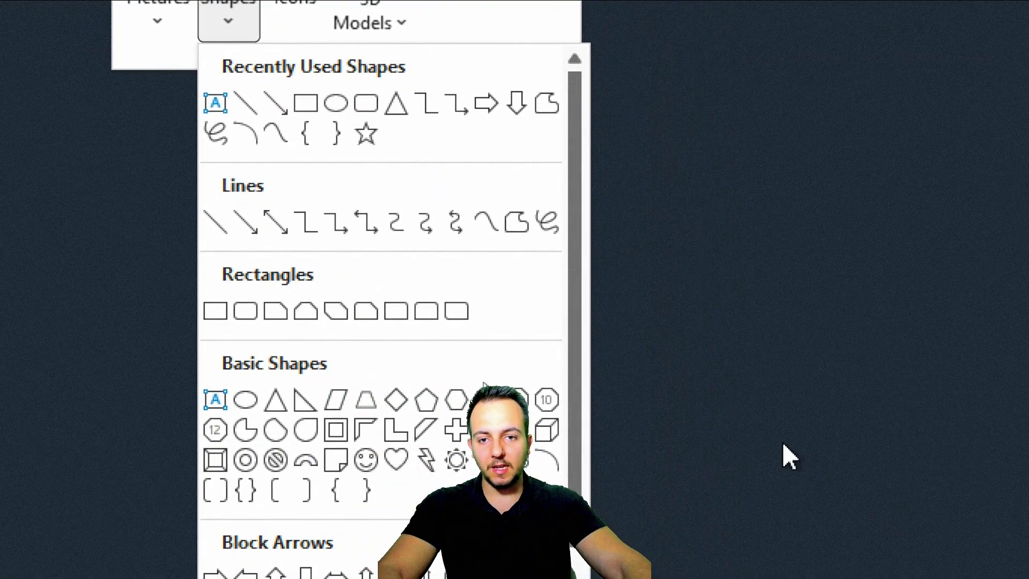
{"action": "left_click", "coordinate": [365, 100]}
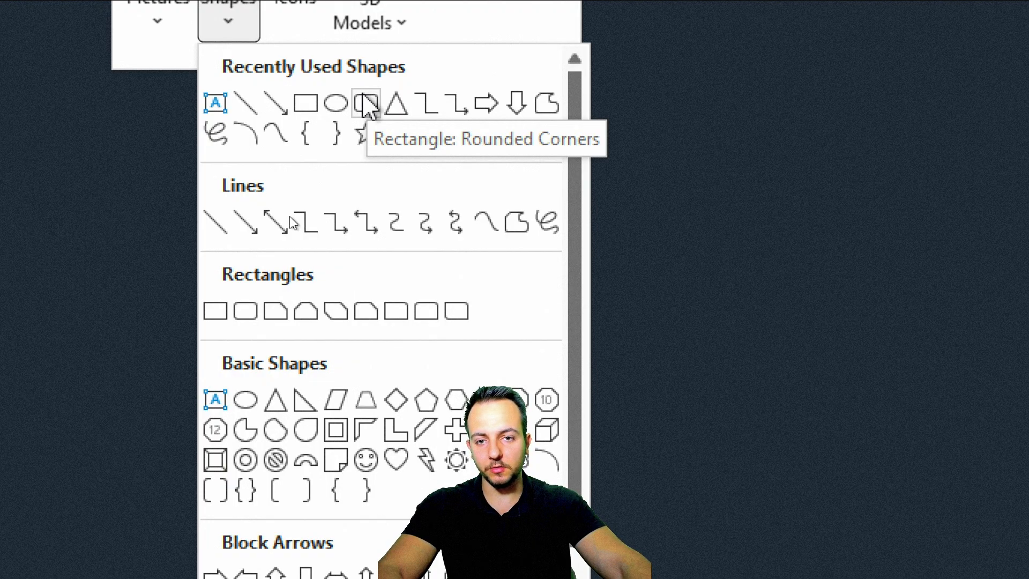
{"action": "left_click", "coordinate": [365, 97]}
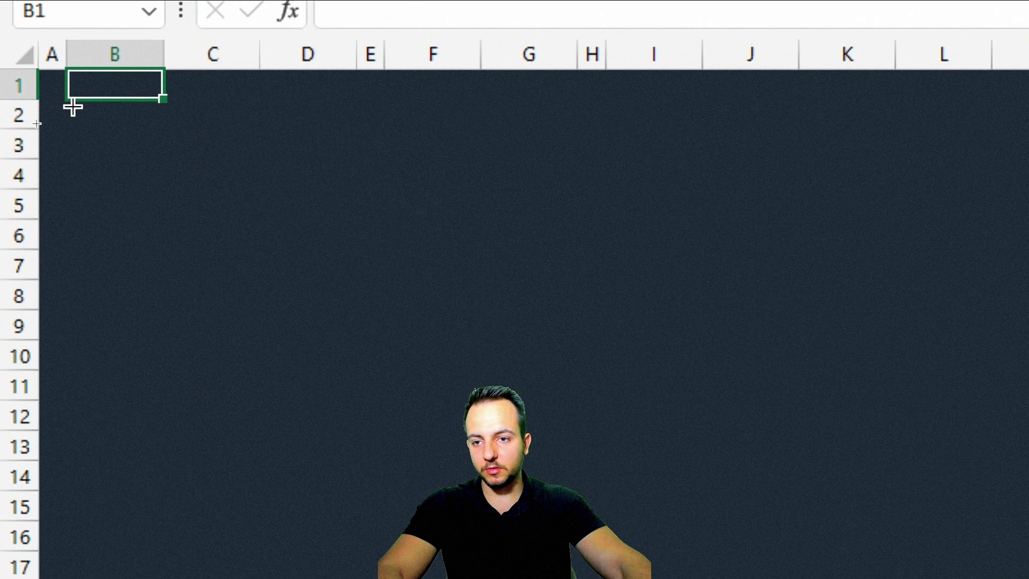
{"action": "left_click_drag", "start_coordinate": [72, 101], "coordinate": [336, 375]}
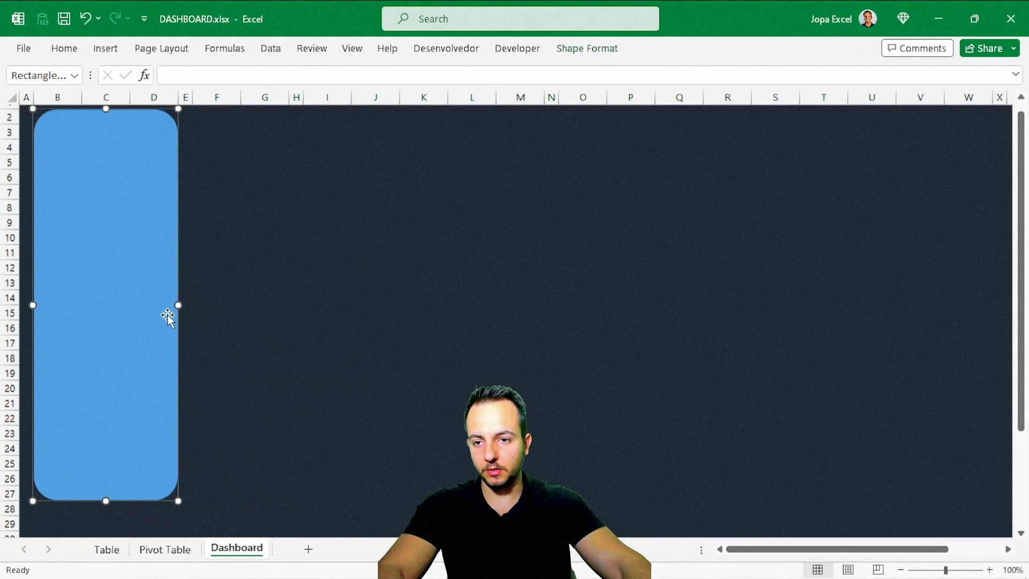
{"action": "left_click", "coordinate": [251, 275]}
{"action": "left_click", "coordinate": [458, 310]}
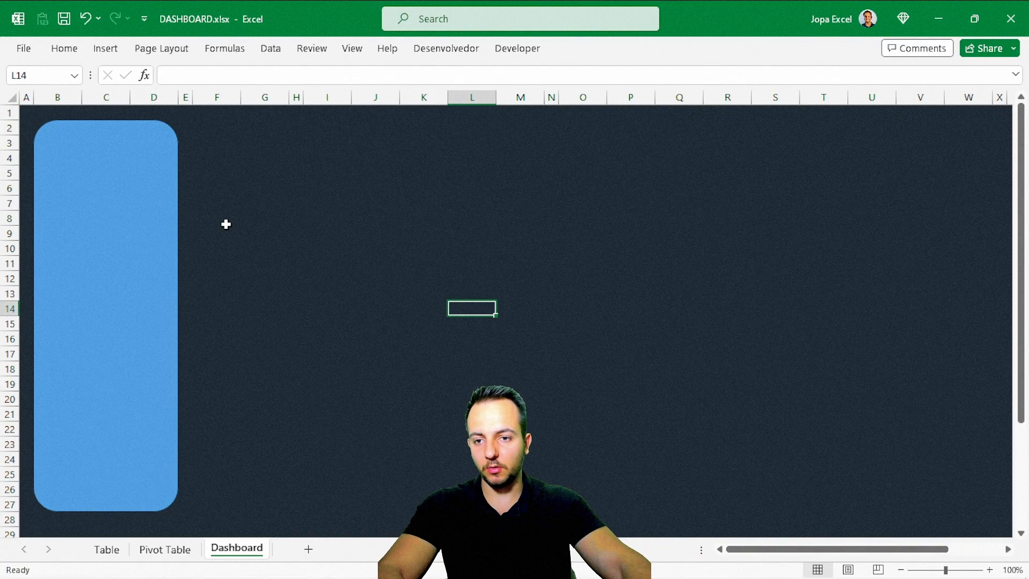
Step: Reduce the corner rounding of the tall blue rectangle to a slight curve
{"action": "left_click", "coordinate": [43, 124]}
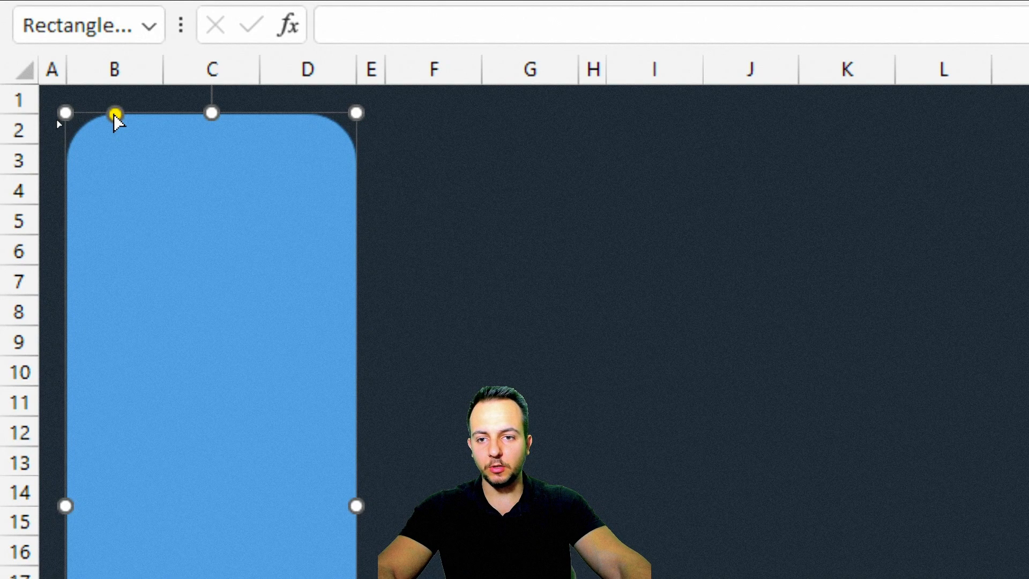
{"action": "left_click_drag", "start_coordinate": [115, 114], "coordinate": [446, 114]}
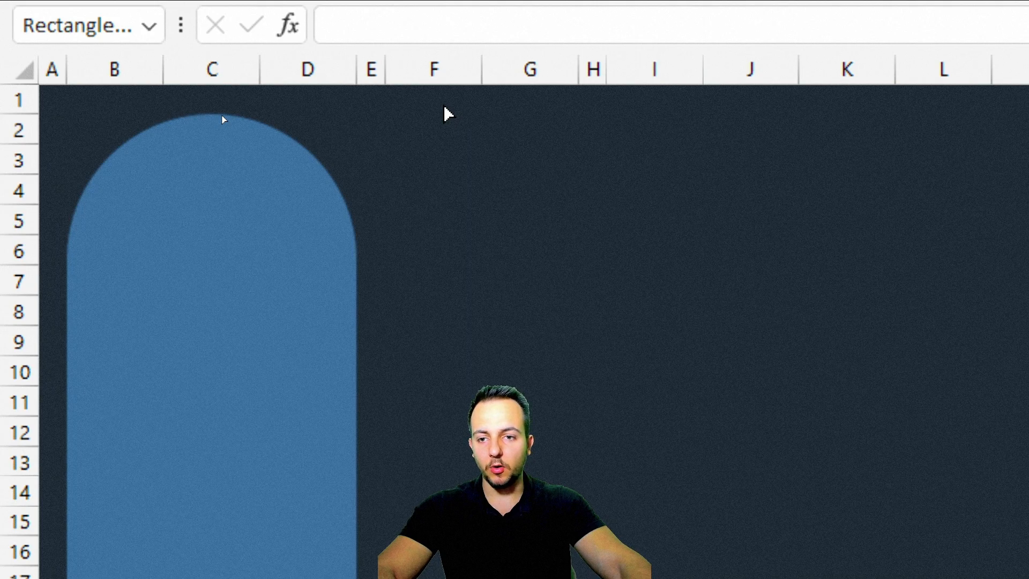
{"action": "key", "text": "ctrl+z"}
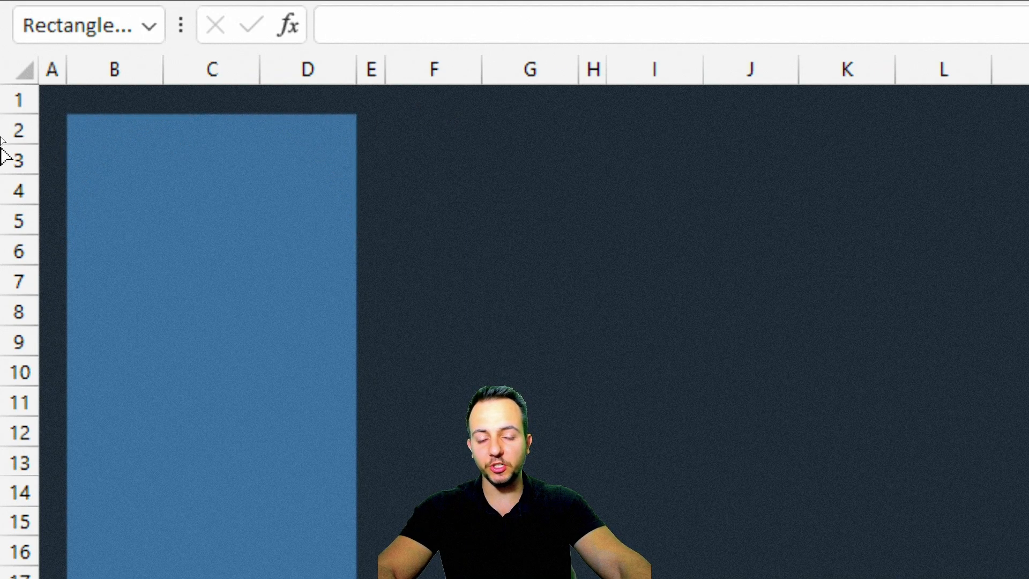
{"action": "key", "text": "ctrl+z"}
{"action": "left_click", "coordinate": [551, 181]}
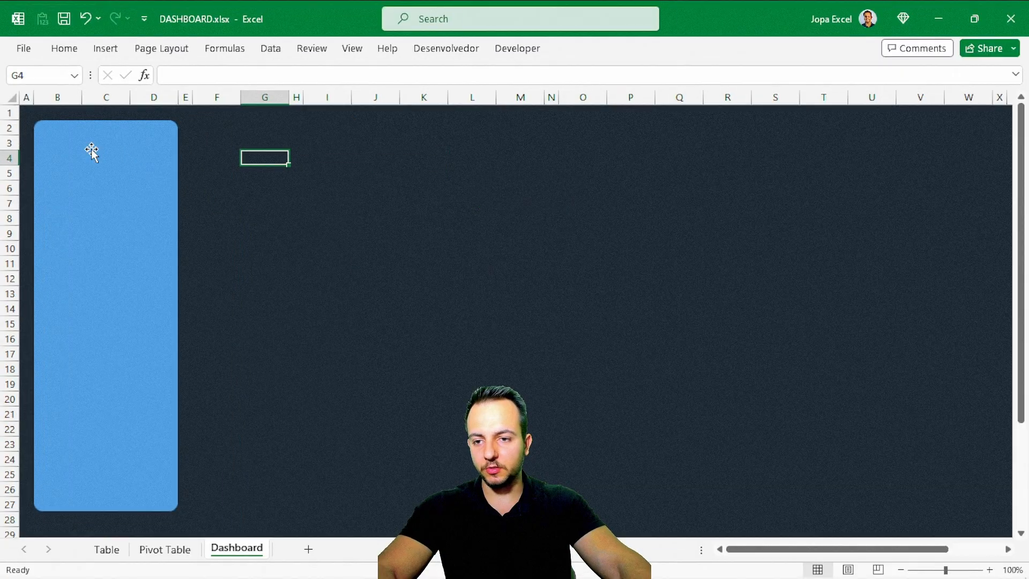
Step: Apply the first outer shadow preset to the rounded rectangle
{"action": "left_click", "coordinate": [185, 179]}
{"action": "right_click", "coordinate": [185, 179]}
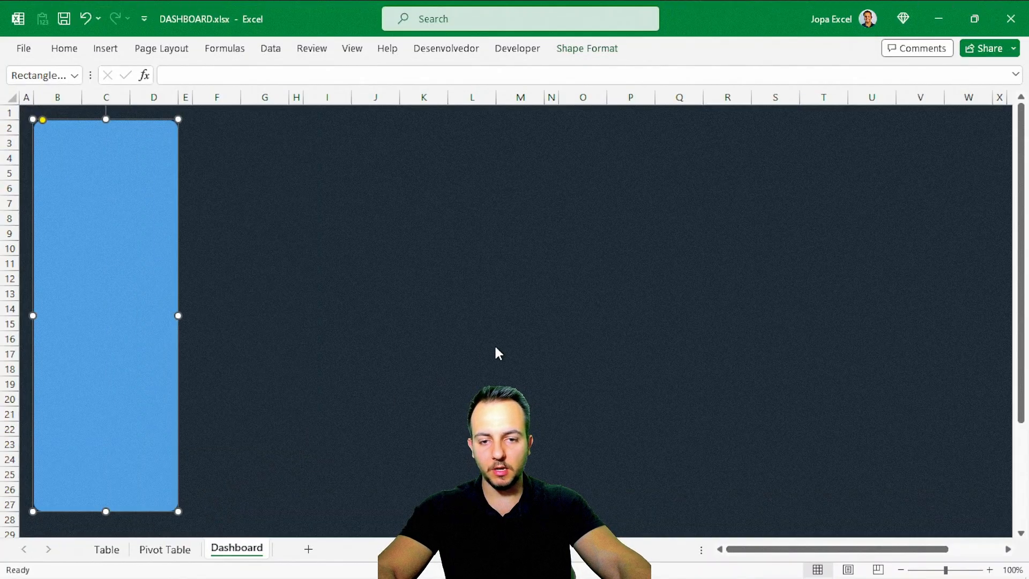
{"action": "key", "text": "ctrl+1"}
{"action": "left_click_drag", "start_coordinate": [816, 232], "coordinate": [785, 239]}
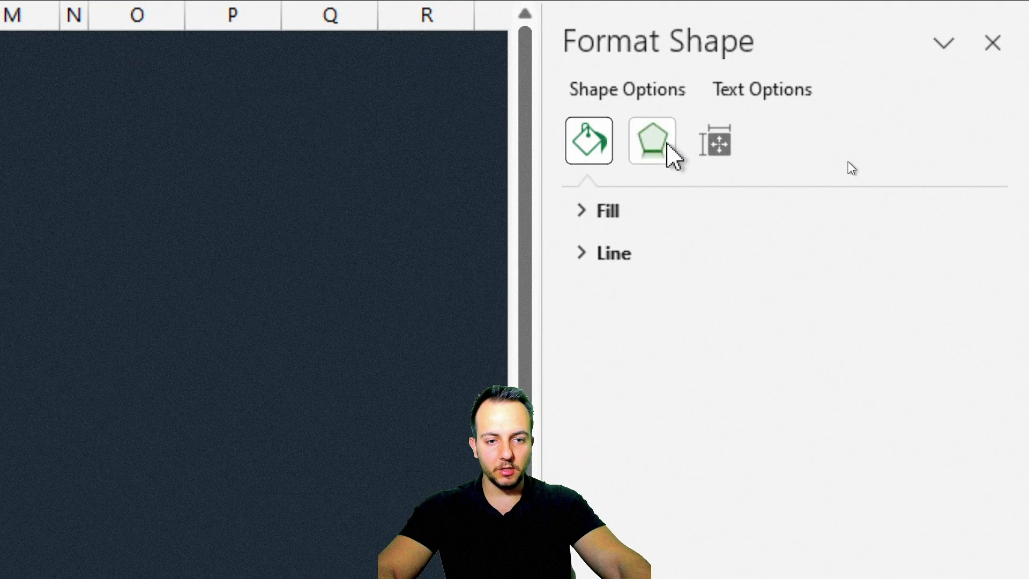
{"action": "left_click", "coordinate": [668, 145]}
{"action": "left_click", "coordinate": [664, 210]}
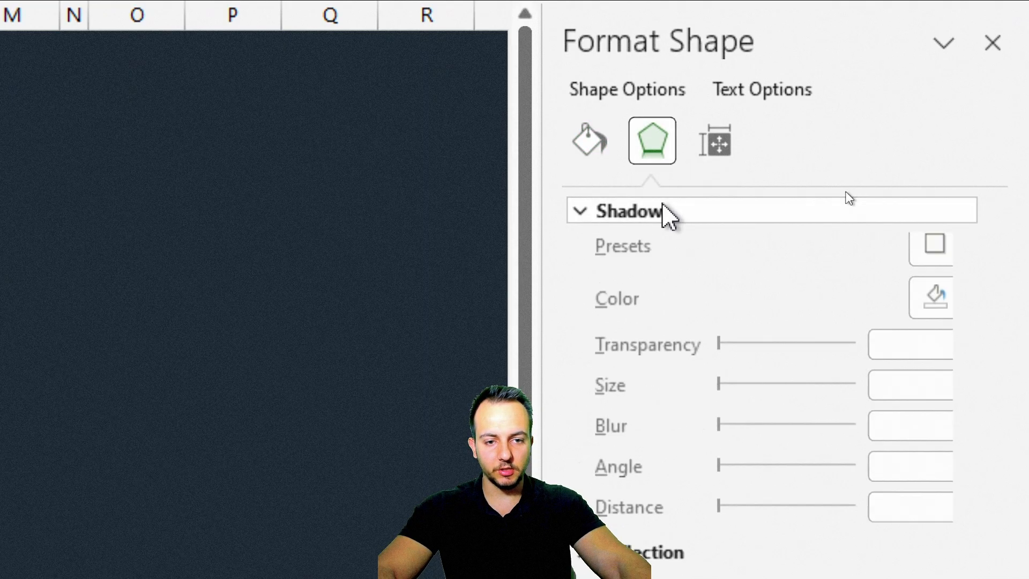
{"action": "left_click", "coordinate": [971, 255]}
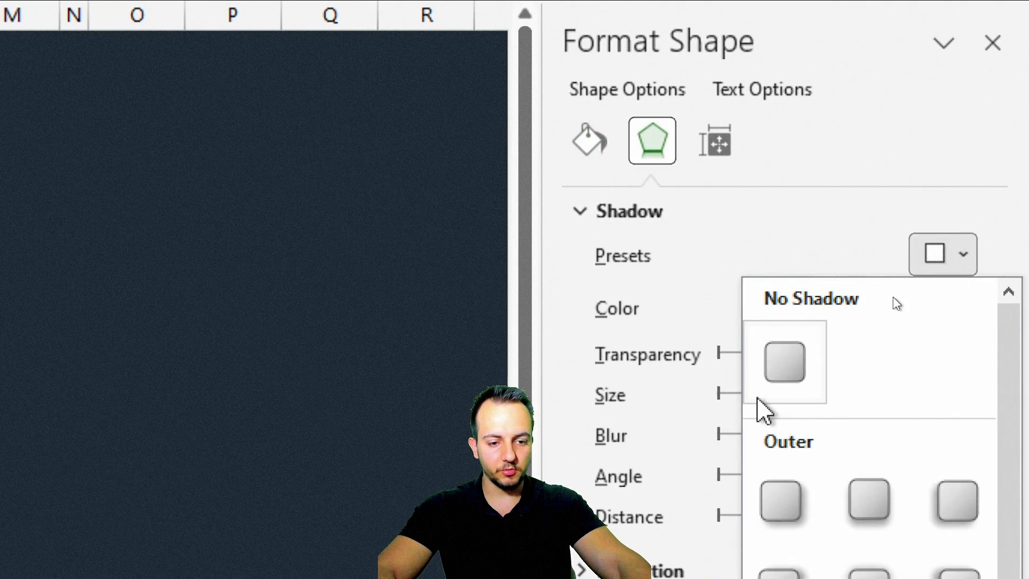
{"action": "left_click", "coordinate": [780, 504]}
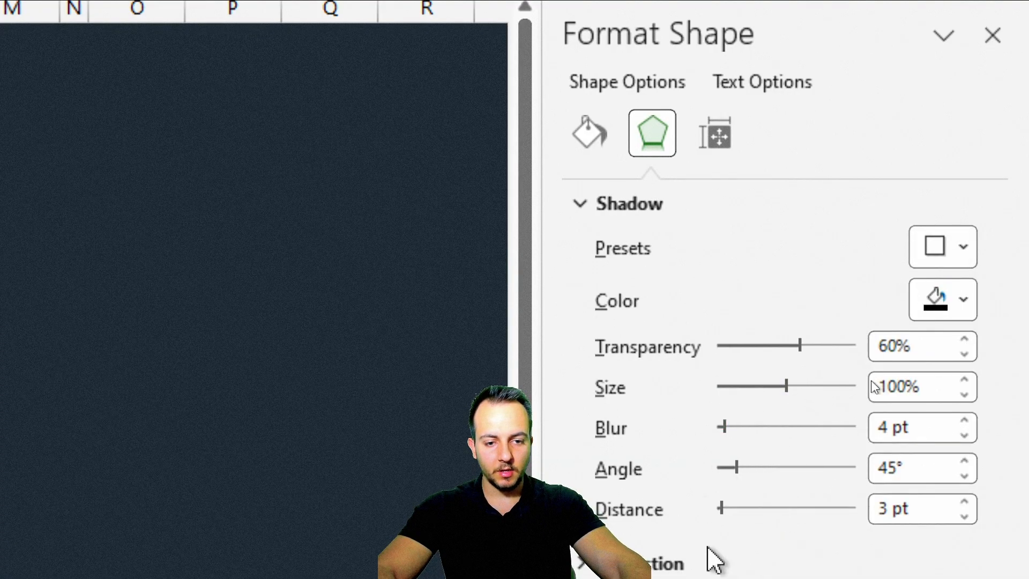
Step: Set the rectangle's shadow to 35% transparency, 2 pt blur and 4 pt distance
{"action": "double_click", "coordinate": [893, 144]}
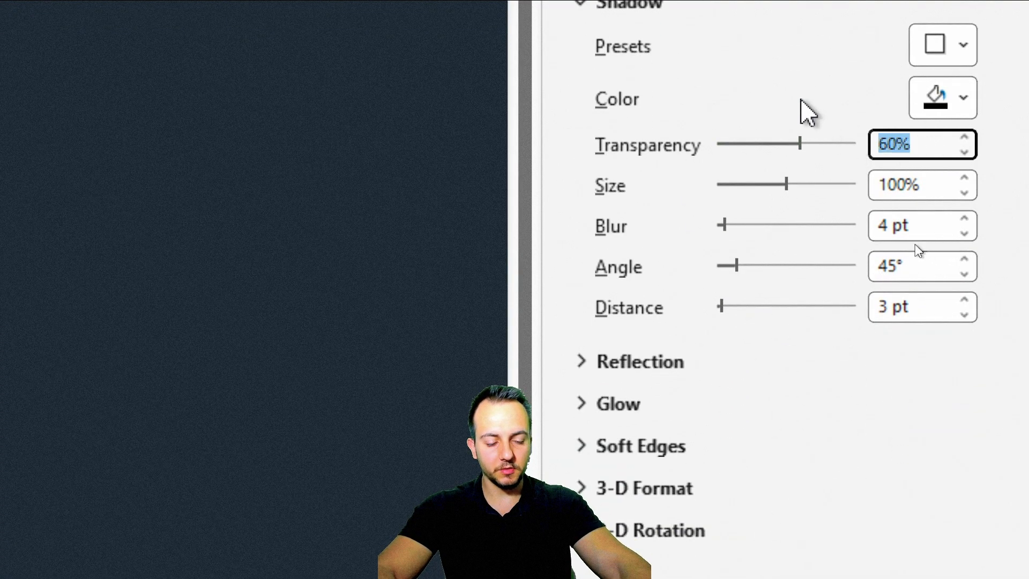
{"action": "type", "text": "35"}
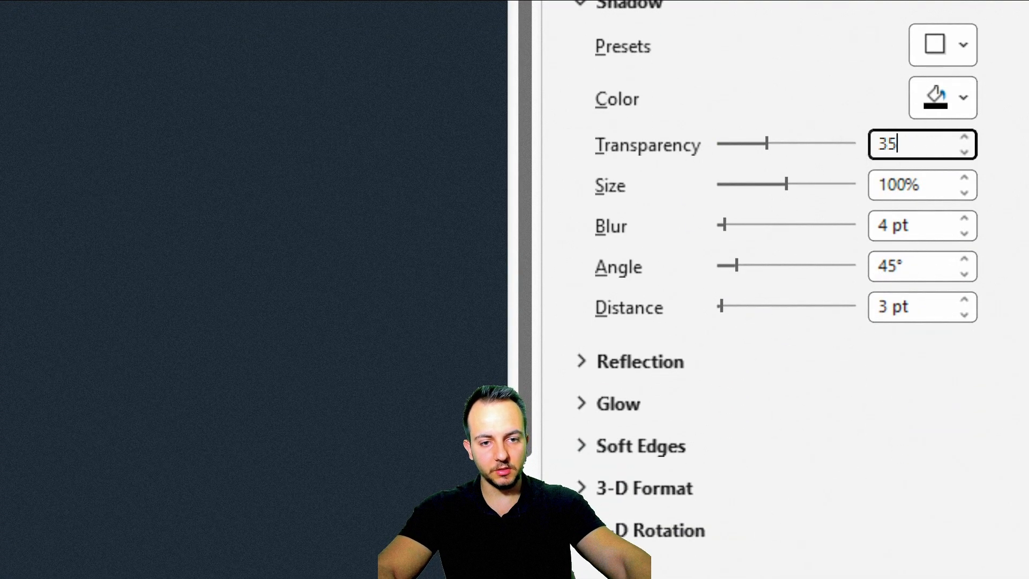
{"action": "left_click", "coordinate": [967, 234]}
{"action": "left_click", "coordinate": [966, 298]}
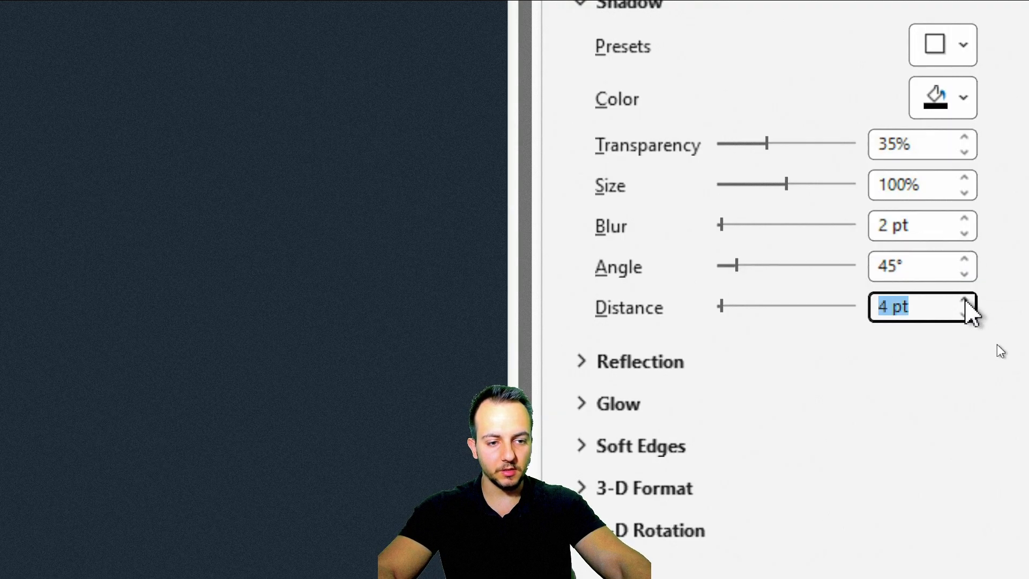
{"action": "scroll", "coordinate": [706, 83], "scroll_direction": "up", "scroll_amount": 2}
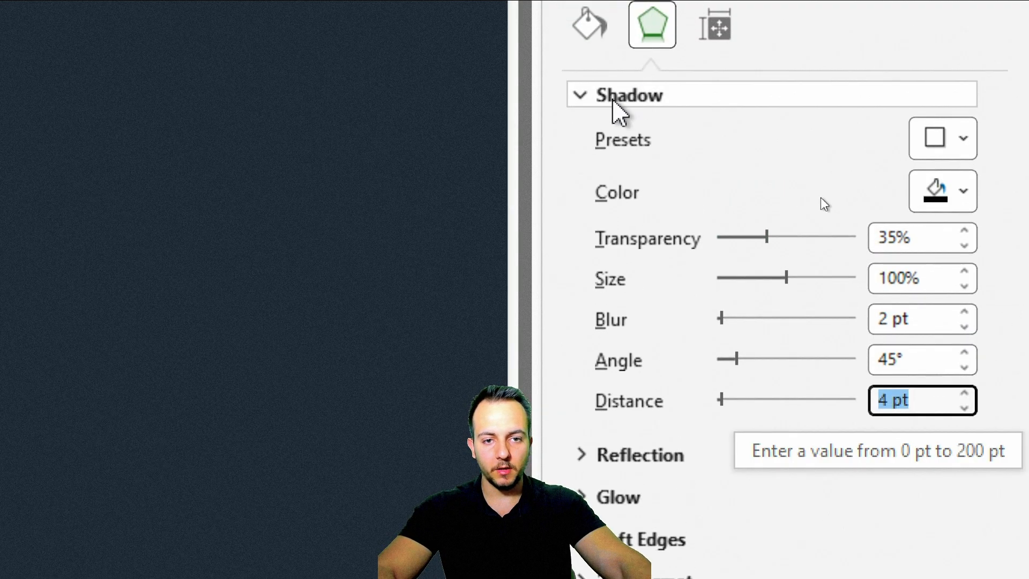
Step: Give the tall rounded rectangle a solid white outline with a 1 pt width
{"action": "left_click", "coordinate": [615, 100]}
{"action": "scroll", "coordinate": [614, 94], "scroll_direction": "up", "scroll_amount": 1}
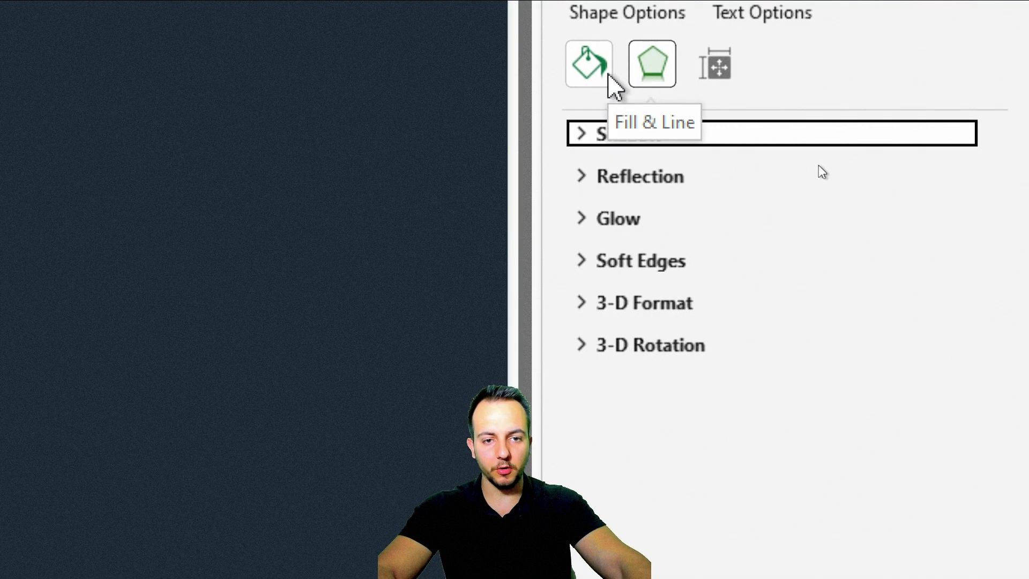
{"action": "left_click", "coordinate": [609, 76]}
{"action": "left_click", "coordinate": [603, 179]}
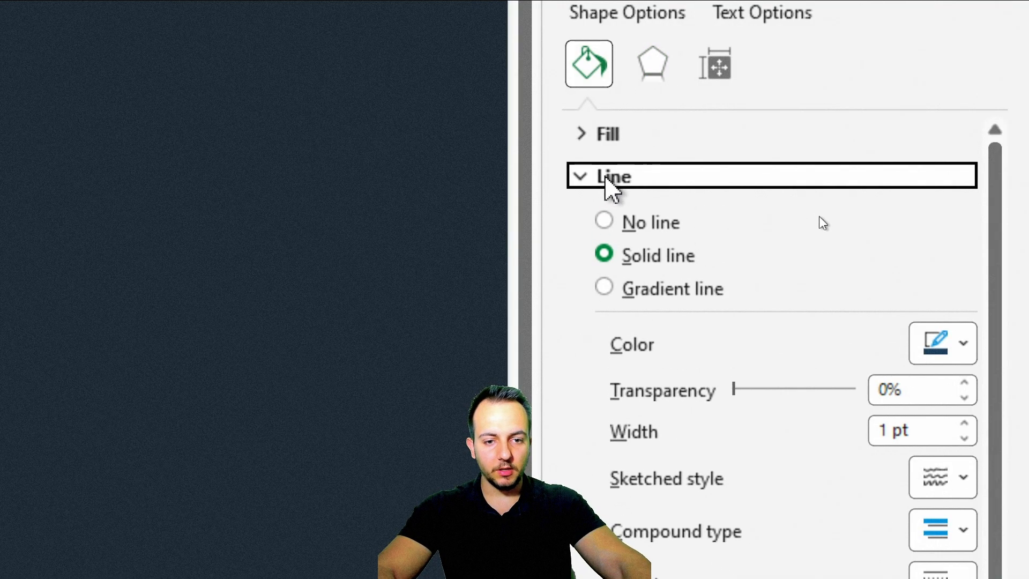
{"action": "left_click", "coordinate": [683, 259]}
{"action": "scroll", "coordinate": [737, 547], "scroll_direction": "down", "scroll_amount": 4}
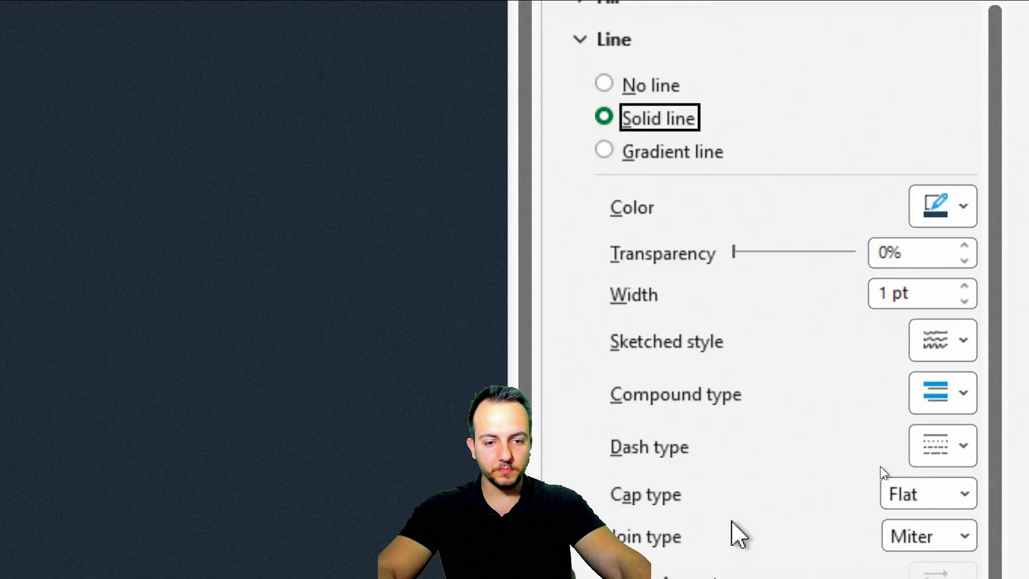
{"action": "left_click", "coordinate": [918, 156]}
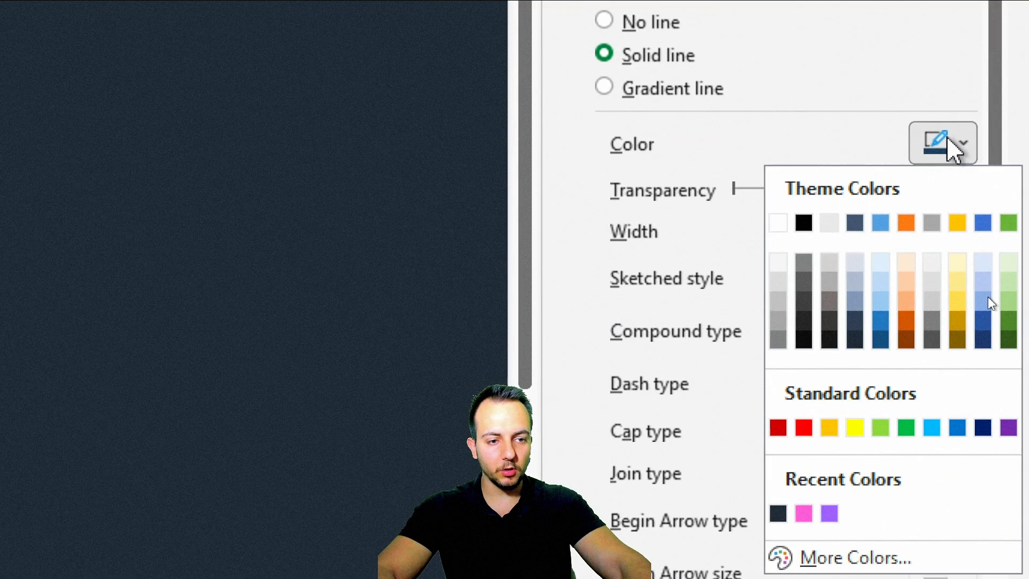
{"action": "left_click", "coordinate": [773, 222]}
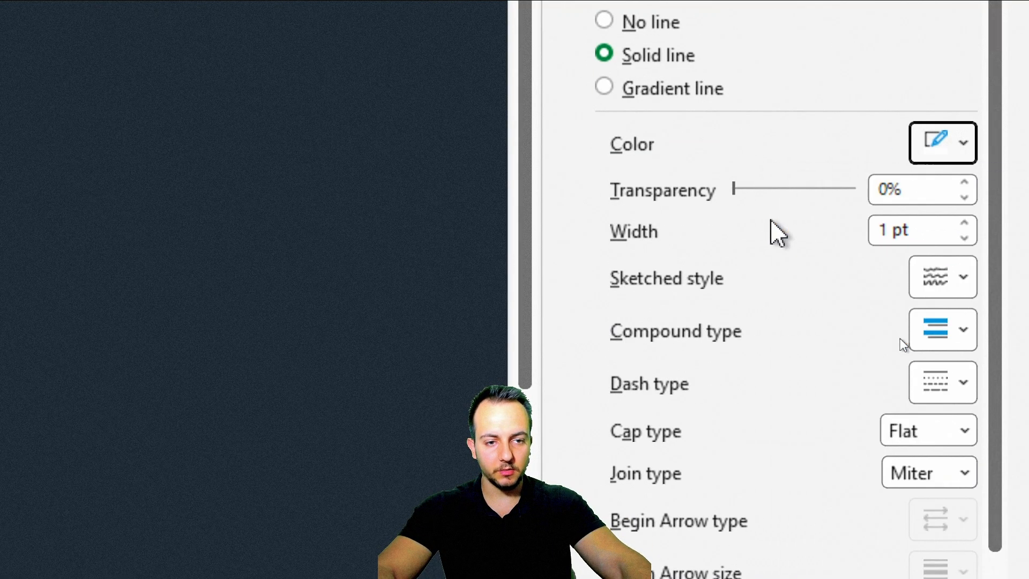
{"action": "left_click", "coordinate": [932, 230]}
{"action": "scroll", "coordinate": [667, 161], "scroll_direction": "up", "scroll_amount": 3}
{"action": "left_click", "coordinate": [647, 112]}
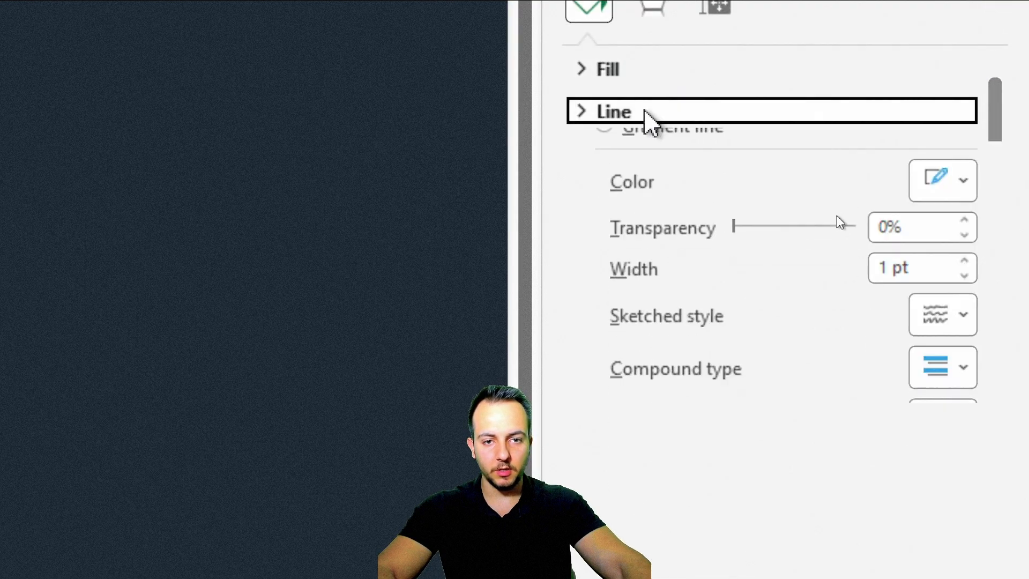
Step: Fill the tall rounded rectangle with solid white at 85% transparency and close the shape formatting options
{"action": "left_click", "coordinate": [655, 75]}
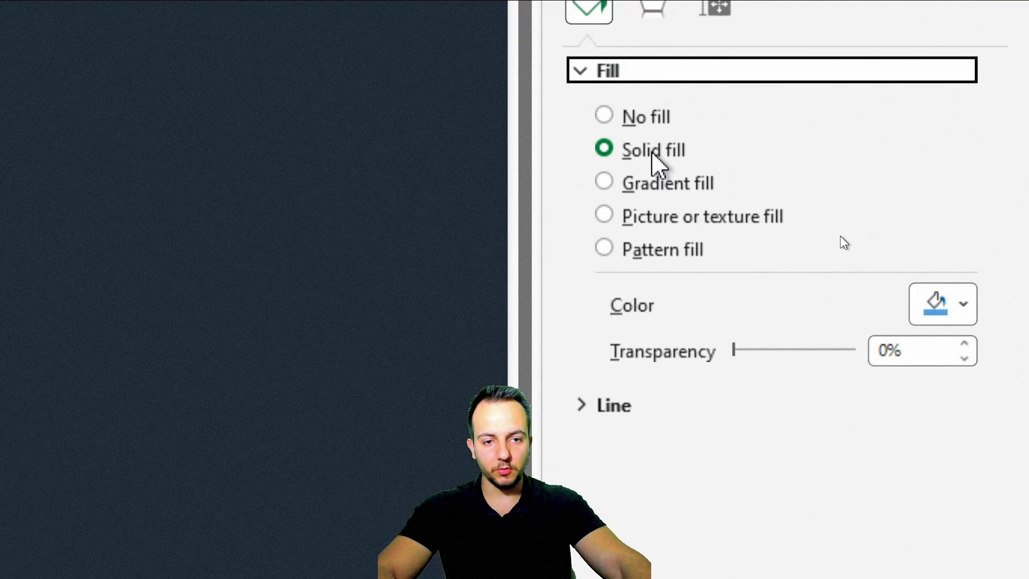
{"action": "left_click", "coordinate": [654, 152]}
{"action": "left_click", "coordinate": [971, 304]}
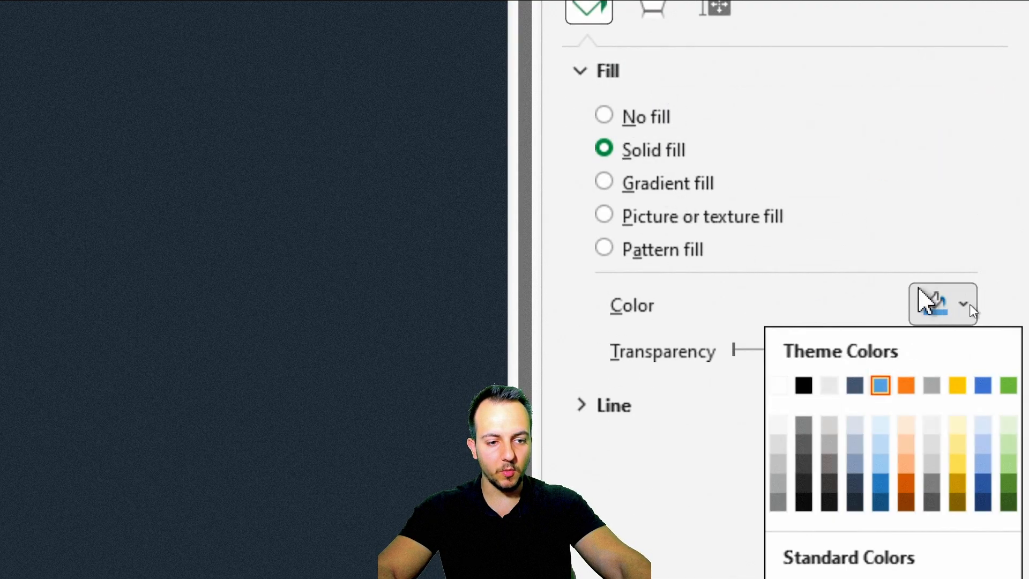
{"action": "left_click", "coordinate": [777, 384]}
{"action": "scroll", "coordinate": [760, 466], "scroll_direction": "down", "scroll_amount": 3}
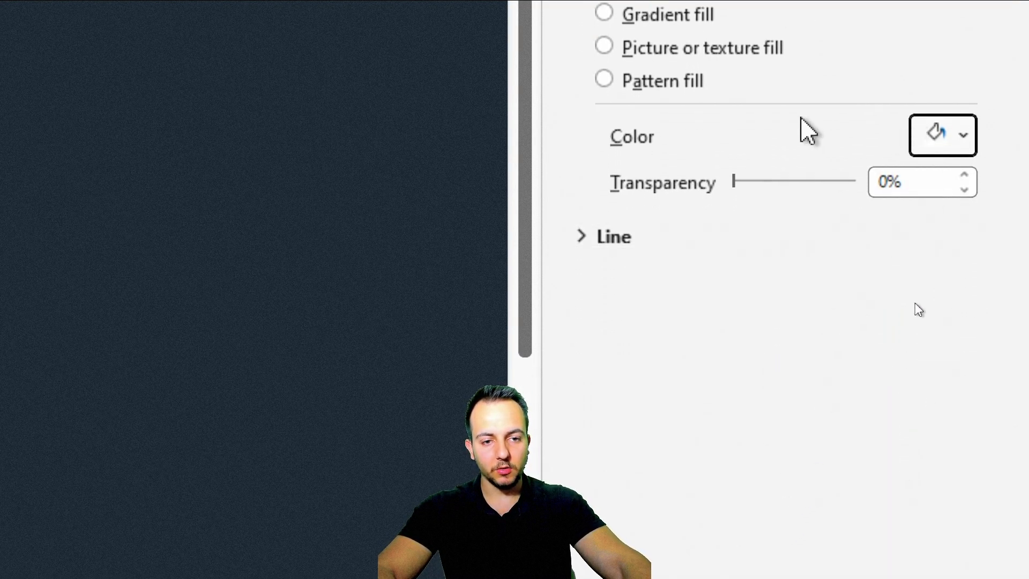
{"action": "left_click_drag", "start_coordinate": [734, 183], "coordinate": [839, 181]}
{"action": "left_click", "coordinate": [963, 175]}
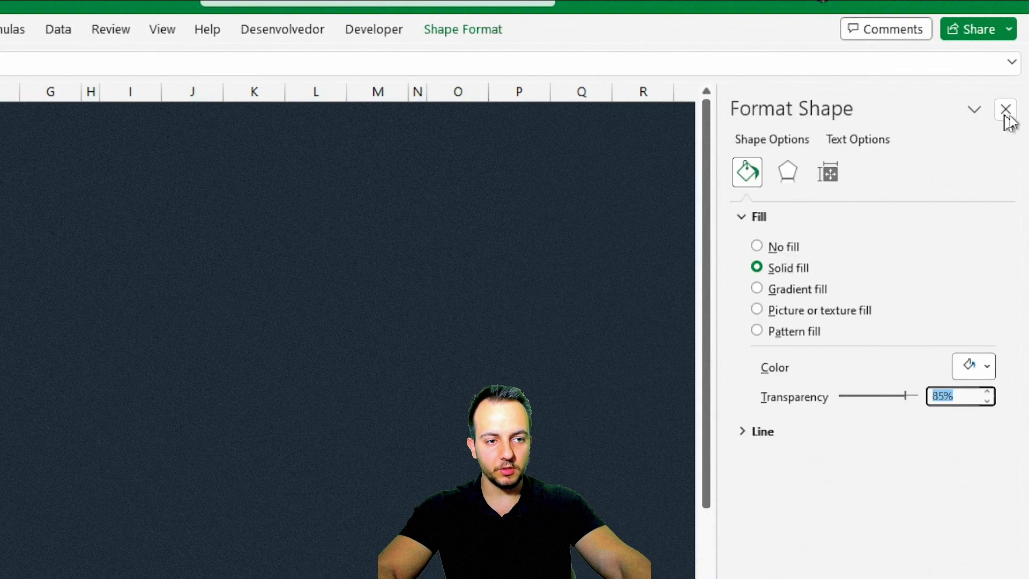
{"action": "left_click", "coordinate": [993, 62]}
{"action": "left_click", "coordinate": [590, 218]}
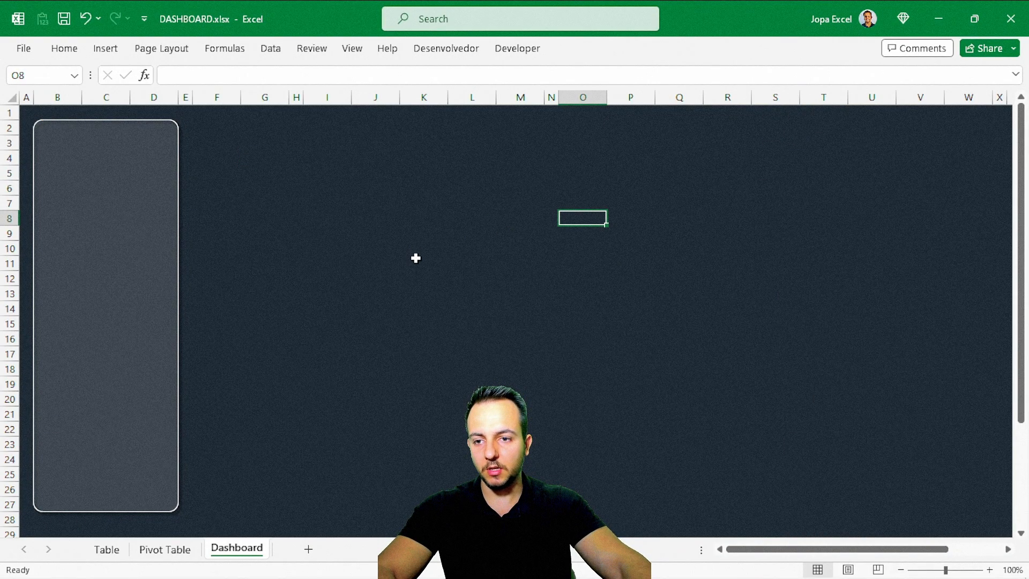
{"action": "key", "text": "ctrl+2"}
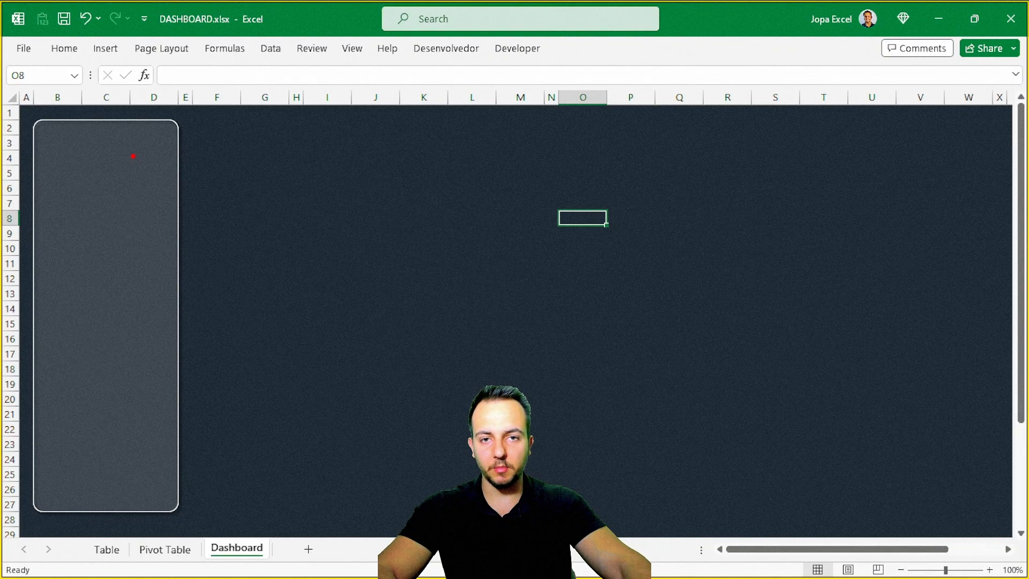
{"action": "mouse_move", "coordinate": [45, 129]}
{"action": "left_mouse_down"}
{"action": "mouse_move", "coordinate": [126, 165]}
{"action": "mouse_move", "coordinate": [164, 197]}
{"action": "left_mouse_up"}
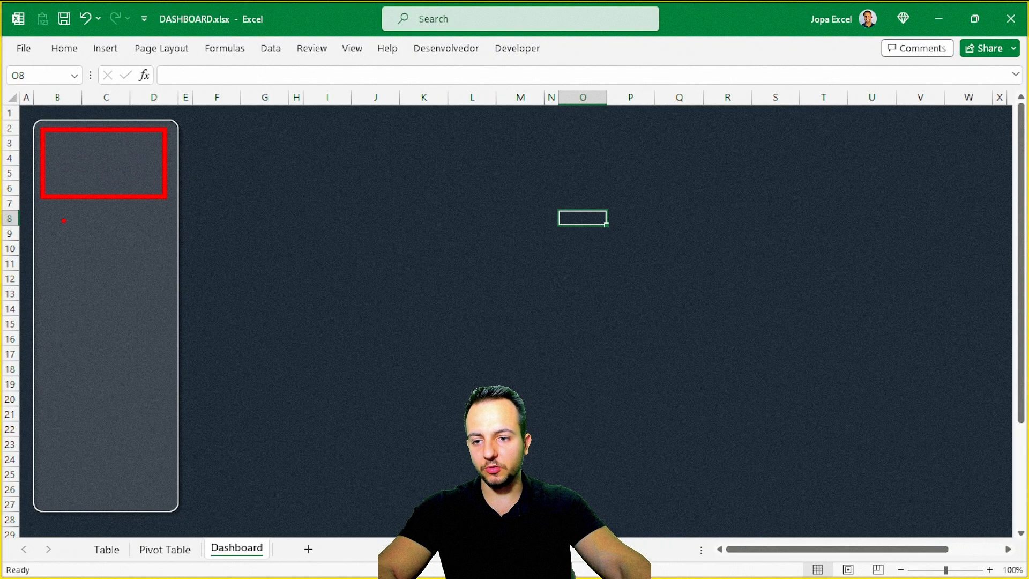
{"action": "left_click_drag", "start_coordinate": [39, 210], "coordinate": [168, 298]}
{"action": "key", "text": "Escape"}
Step: Open the Pivot Table sheet and examine the summary figures above the quantity and total price PivotTables
{"action": "left_click", "coordinate": [165, 549]}
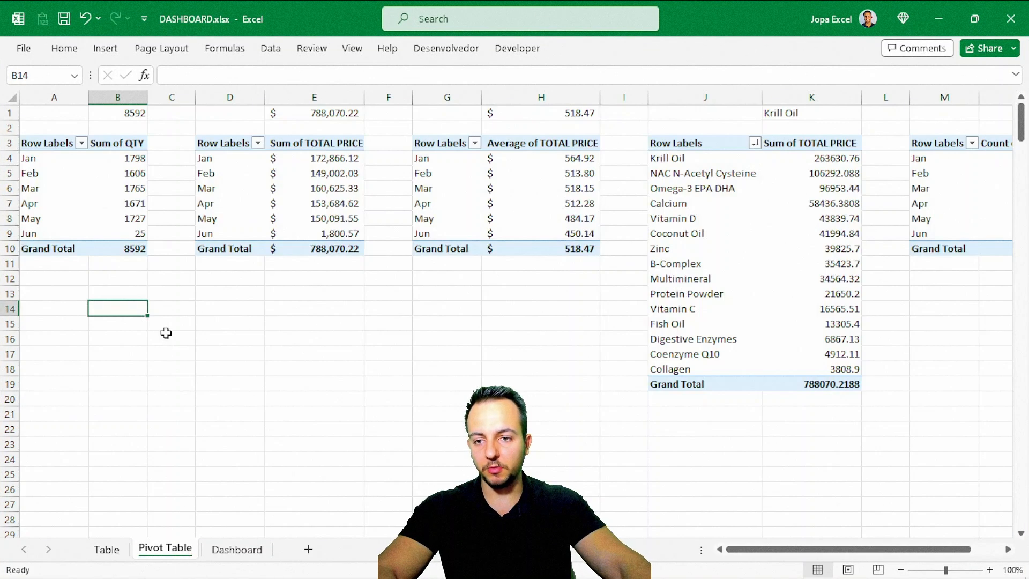
{"action": "key", "text": "ctrl+2"}
{"action": "left_click_drag", "start_coordinate": [105, 96], "coordinate": [158, 128]}
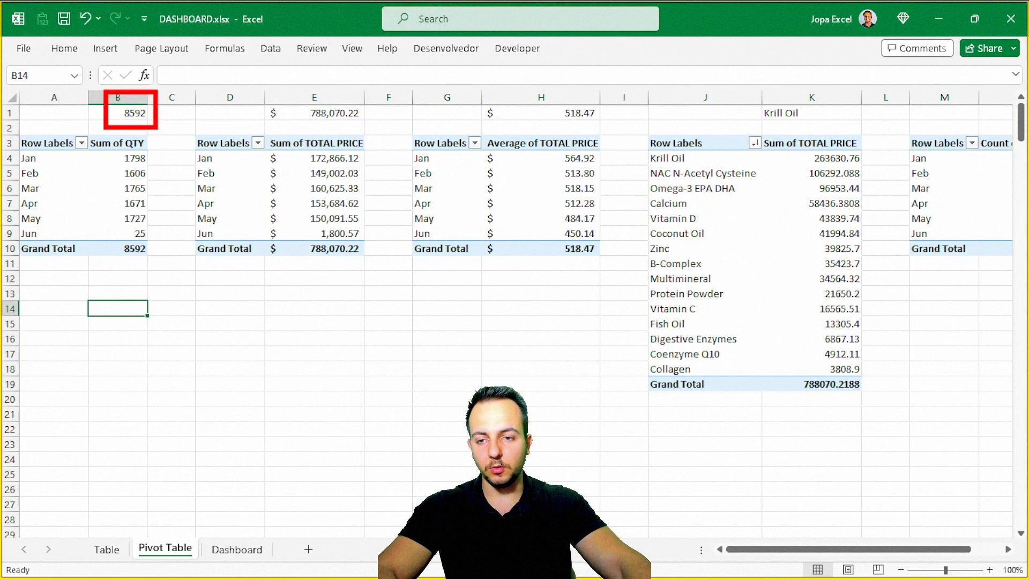
{"action": "left_click_drag", "start_coordinate": [286, 97], "coordinate": [377, 134]}
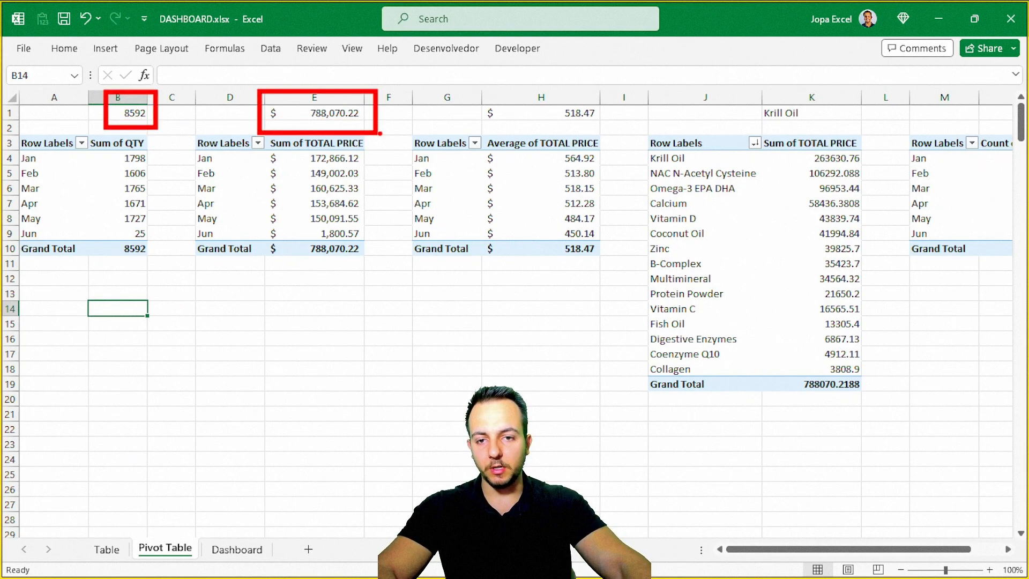
{"action": "left_click_drag", "start_coordinate": [490, 81], "coordinate": [625, 127]}
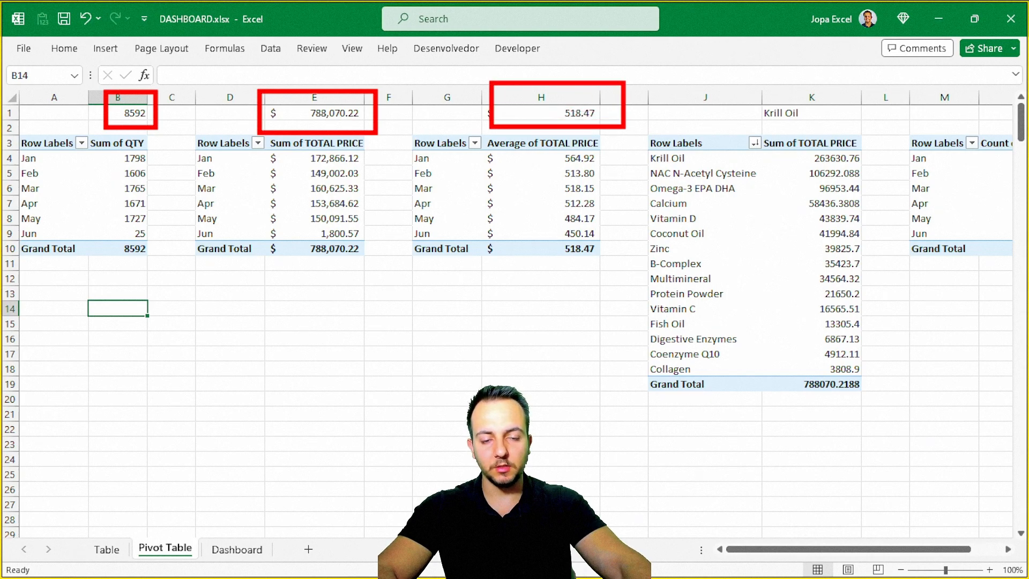
{"action": "mouse_move", "coordinate": [741, 87]}
{"action": "left_mouse_down"}
{"action": "mouse_move", "coordinate": [854, 127]}
{"action": "mouse_move", "coordinate": [665, 261]}
{"action": "left_mouse_up"}
{"action": "left_click_drag", "start_coordinate": [558, 151], "coordinate": [424, 274]}
{"action": "left_click_drag", "start_coordinate": [318, 156], "coordinate": [233, 242]}
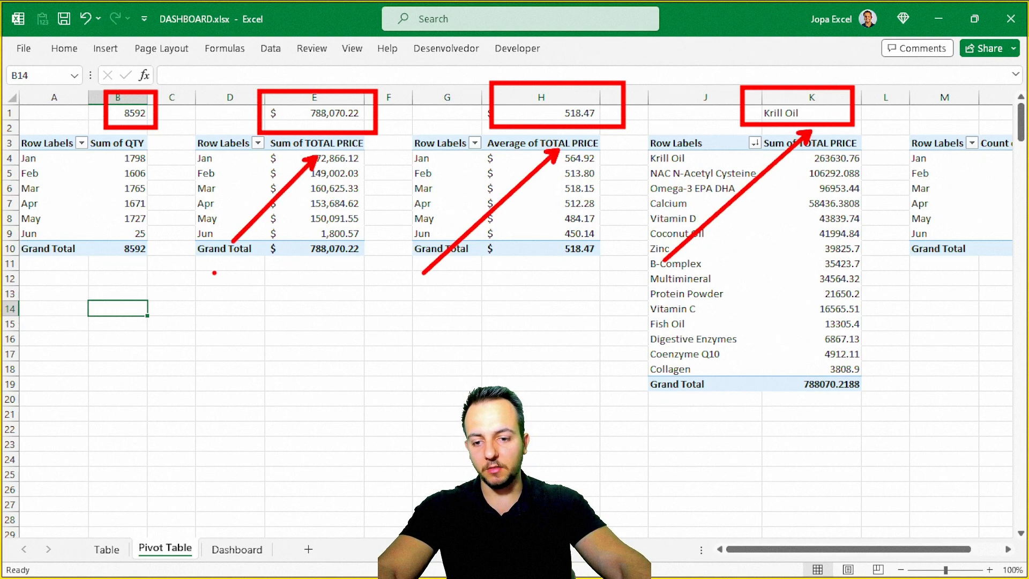
Step: Duplicate the tall rounded panel on the Dashboard sheet and place the copy beside it, starting at column F
{"action": "left_click", "coordinate": [225, 549]}
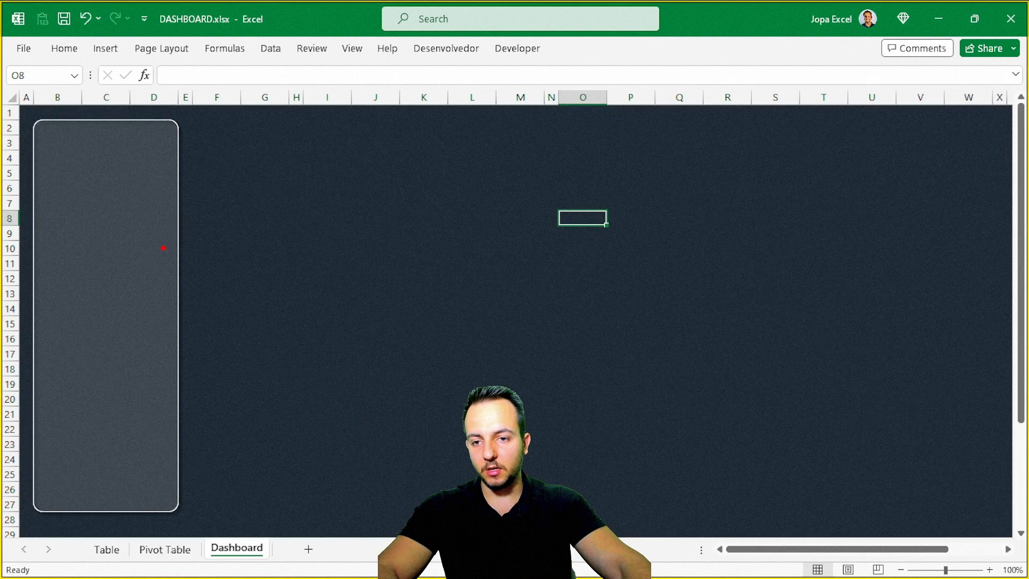
{"action": "key", "text": "Escape"}
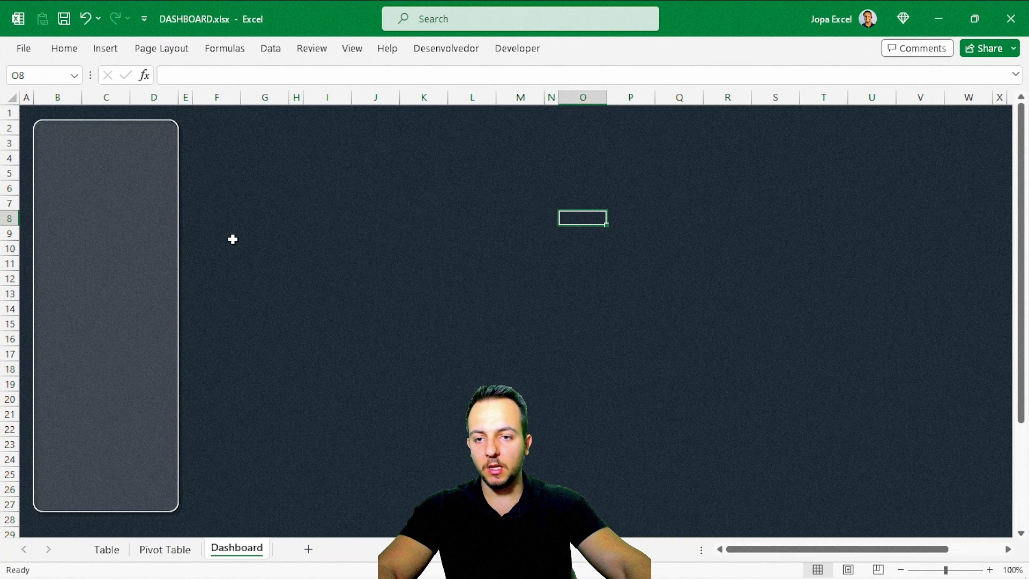
{"action": "left_click", "coordinate": [173, 201]}
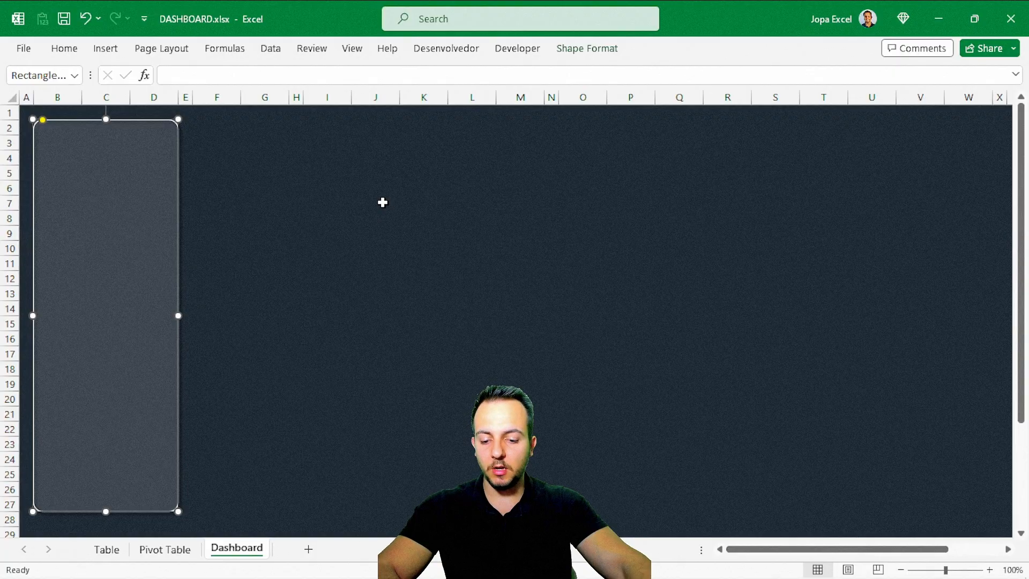
{"action": "key", "text": "ctrl+c"}
{"action": "key", "text": "ctrl+v"}
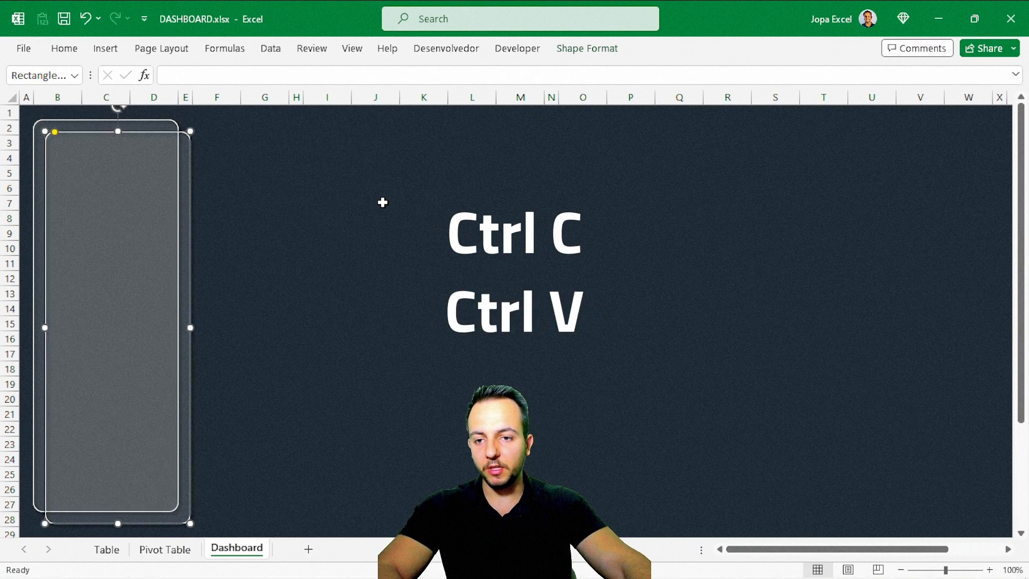
{"action": "left_click_drag", "start_coordinate": [194, 221], "coordinate": [340, 218]}
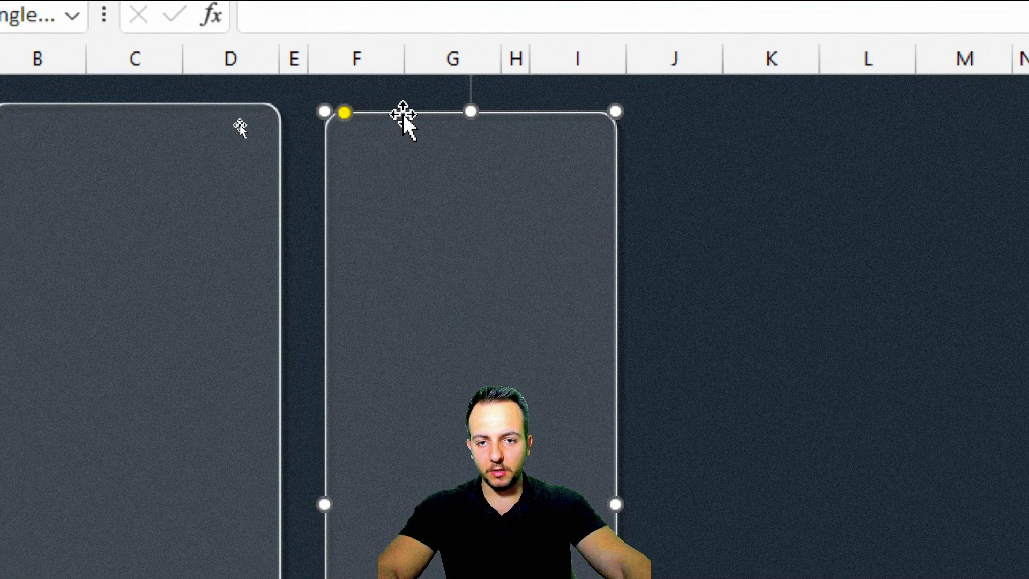
{"action": "left_click_drag", "start_coordinate": [403, 113], "coordinate": [384, 106]}
{"action": "left_click", "coordinate": [294, 58]}
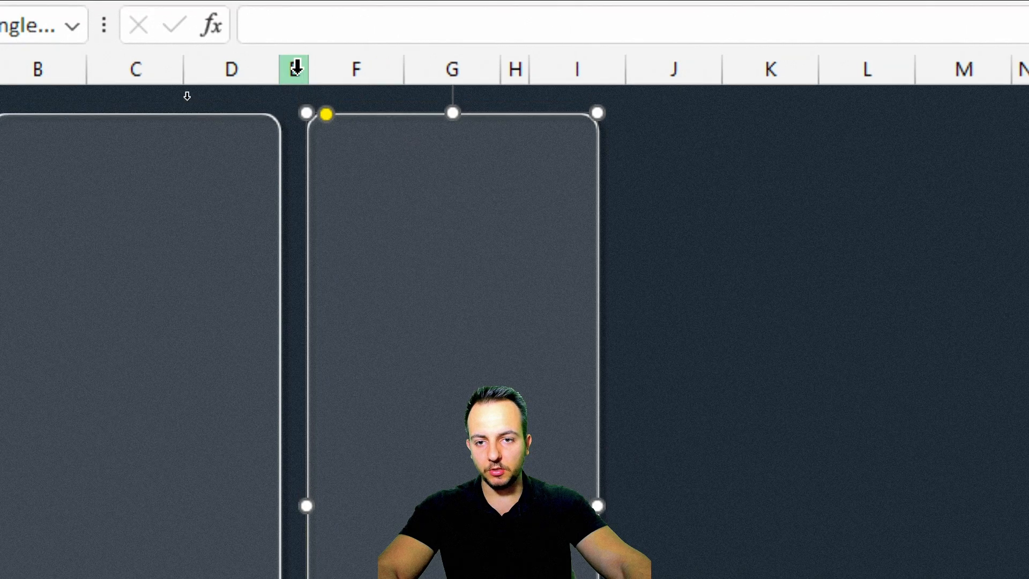
{"action": "left_click_drag", "start_coordinate": [294, 67], "coordinate": [386, 59]}
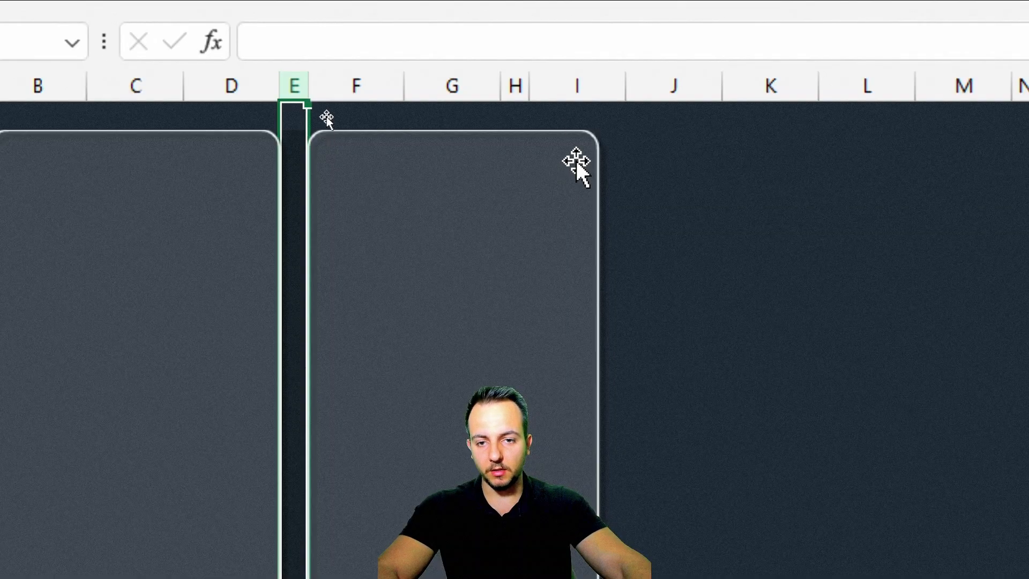
Step: Widen the copied panel so that it ends at the right edge of column M
{"action": "left_click", "coordinate": [475, 131]}
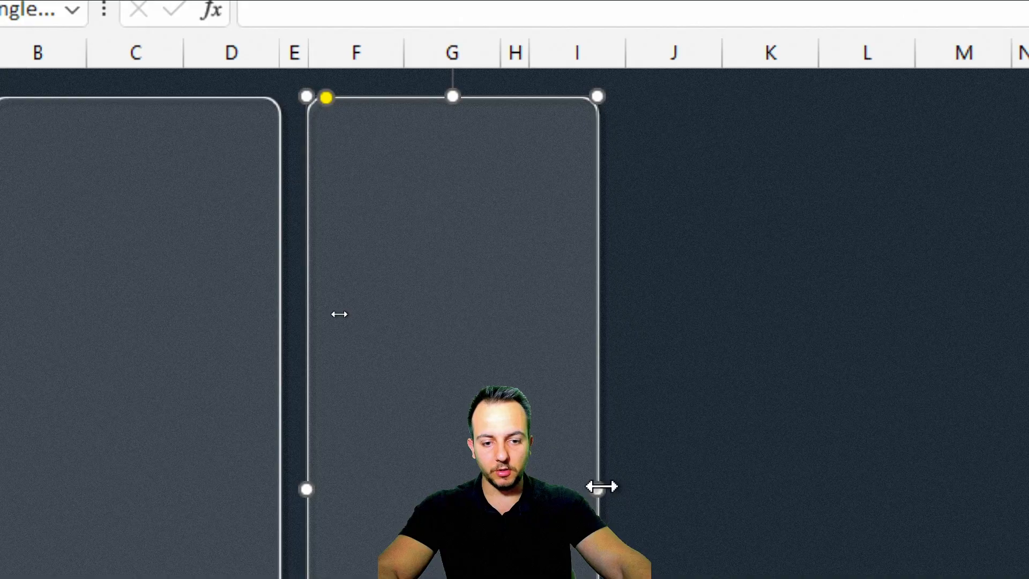
{"action": "left_click_drag", "start_coordinate": [601, 486], "coordinate": [691, 419]}
{"action": "left_click", "coordinate": [711, 52]}
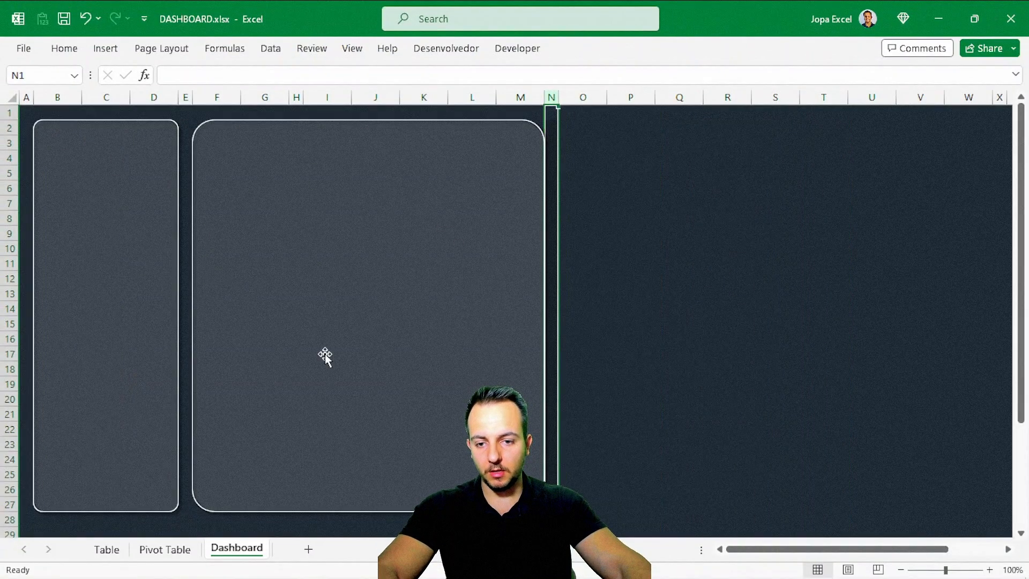
Step: Shorten the copied panel so it ends at the bottom of row 13, and reduce its corner rounding
{"action": "left_click", "coordinate": [340, 433]}
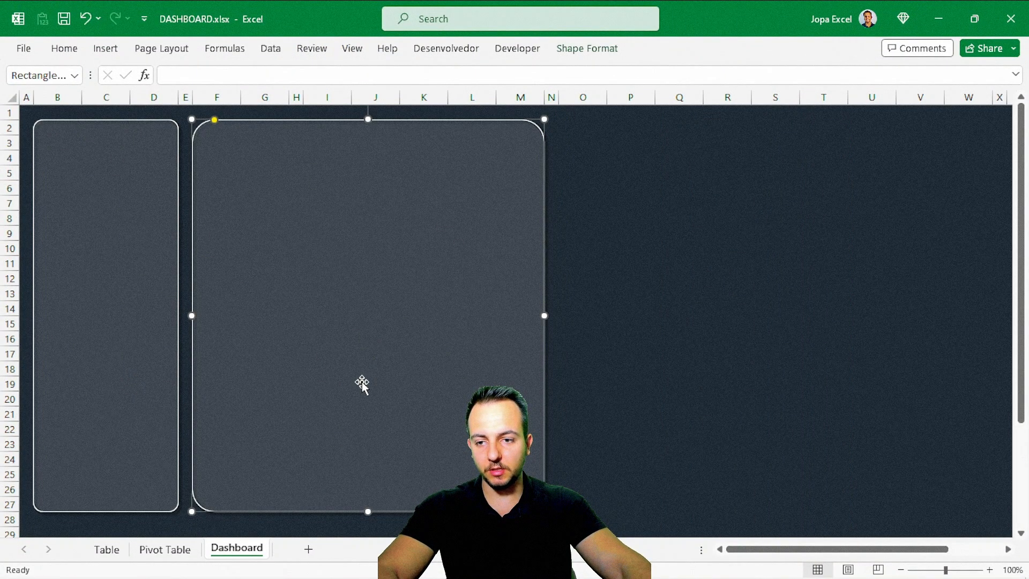
{"action": "left_click_drag", "start_coordinate": [369, 509], "coordinate": [354, 289]}
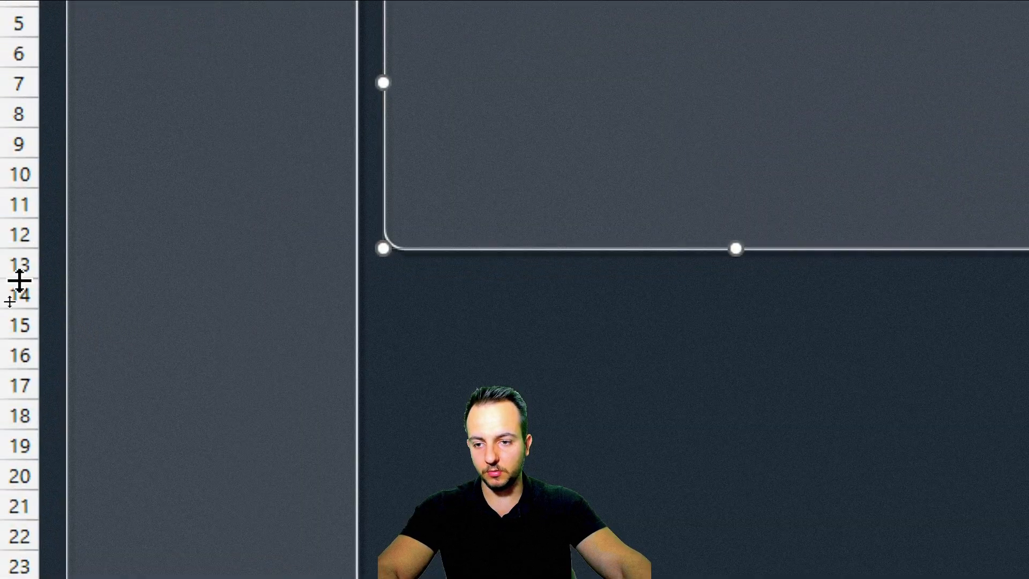
{"action": "left_click", "coordinate": [4, 264]}
{"action": "left_click", "coordinate": [466, 221]}
{"action": "left_click_drag", "start_coordinate": [735, 248], "coordinate": [733, 278]}
{"action": "left_click", "coordinate": [9, 265]}
{"action": "left_click", "coordinate": [612, 228]}
{"action": "left_click", "coordinate": [12, 265]}
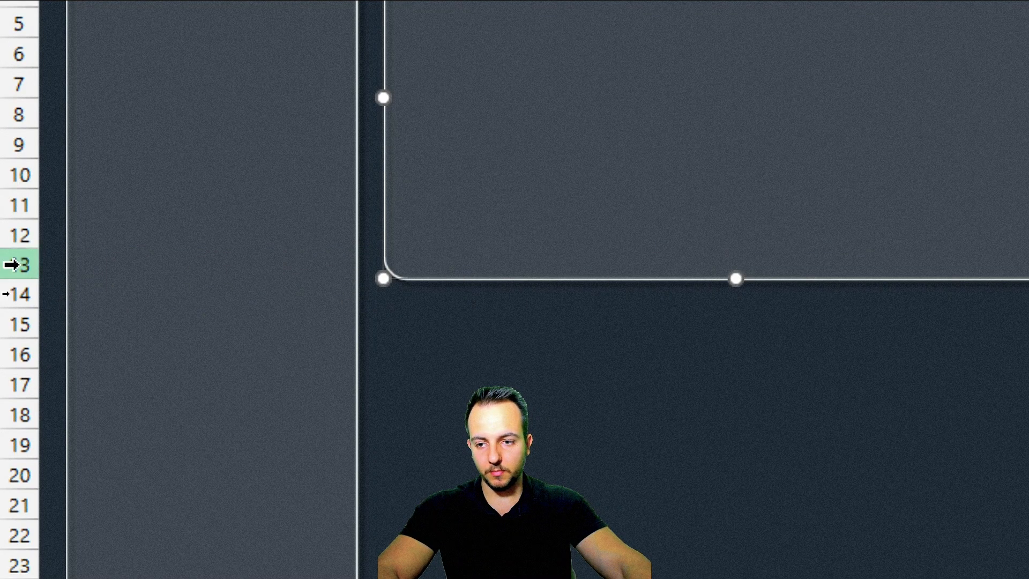
{"action": "left_click", "coordinate": [16, 298]}
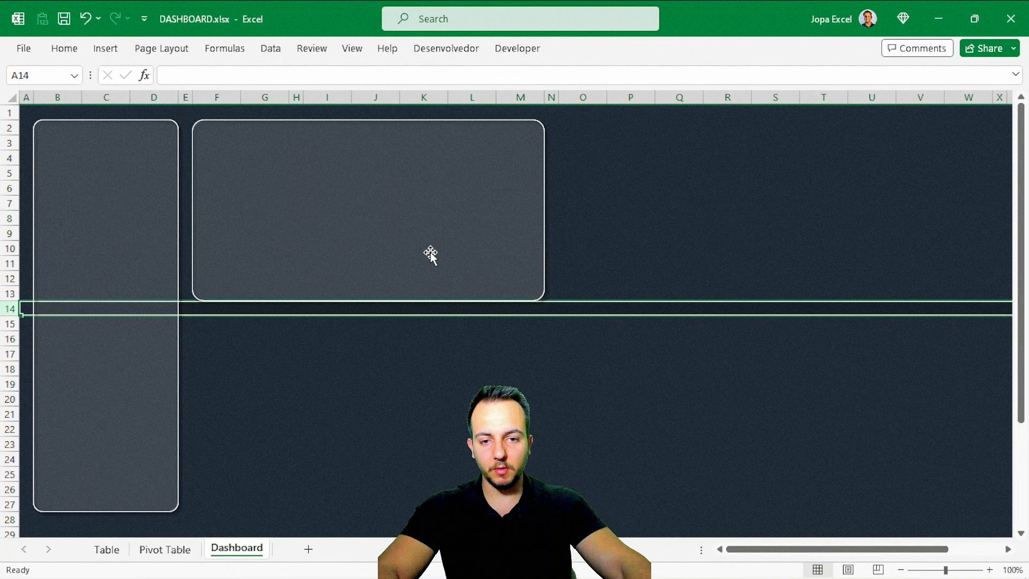
{"action": "left_click", "coordinate": [430, 252]}
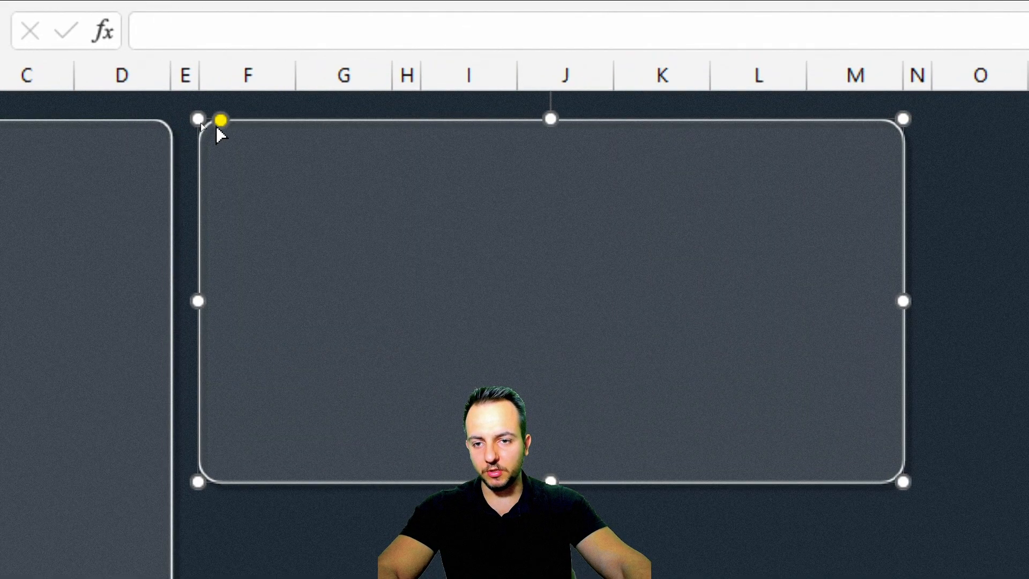
{"action": "left_click_drag", "start_coordinate": [221, 121], "coordinate": [216, 178]}
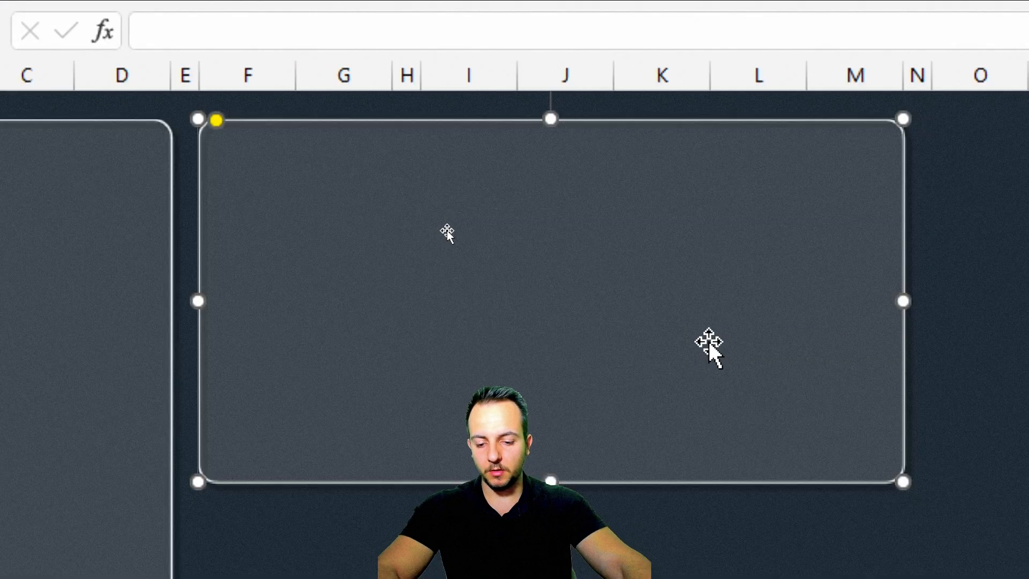
Step: Duplicate the shortened panel twice, placing one copy from column O onward and the other below the original from row 15
{"action": "left_click_drag", "start_coordinate": [447, 233], "coordinate": [1028, 264]}
{"action": "left_click_drag", "start_coordinate": [686, 192], "coordinate": [346, 369]}
Step: Stretch the lower panel down to row 27 and across to column W, and widen the upper panel beyond column N to column W
{"action": "left_click_drag", "start_coordinate": [369, 498], "coordinate": [368, 512]}
{"action": "left_click_drag", "start_coordinate": [545, 411], "coordinate": [976, 395]}
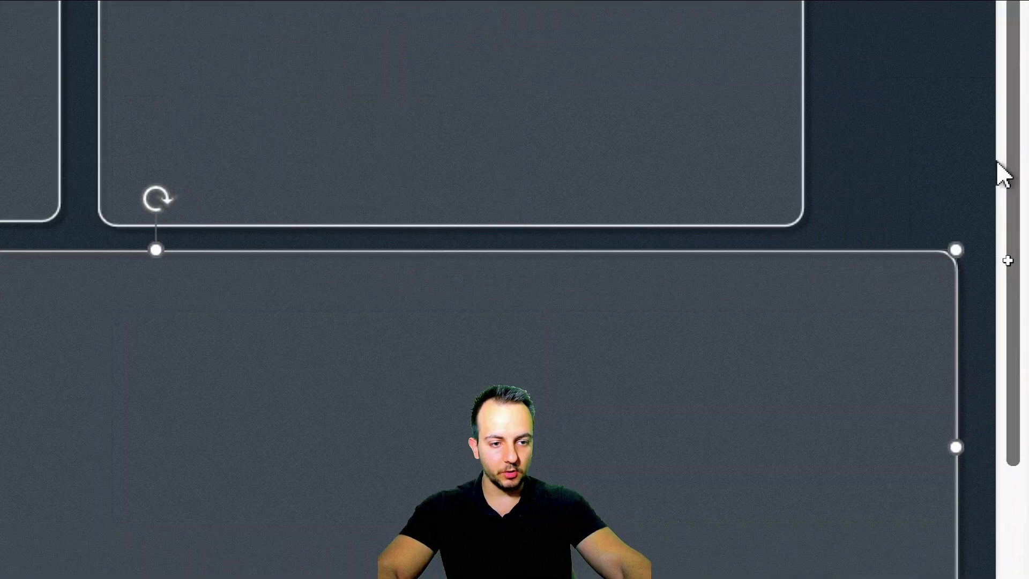
{"action": "left_click", "coordinate": [804, 184]}
{"action": "left_click_drag", "start_coordinate": [806, 306], "coordinate": [923, 288]}
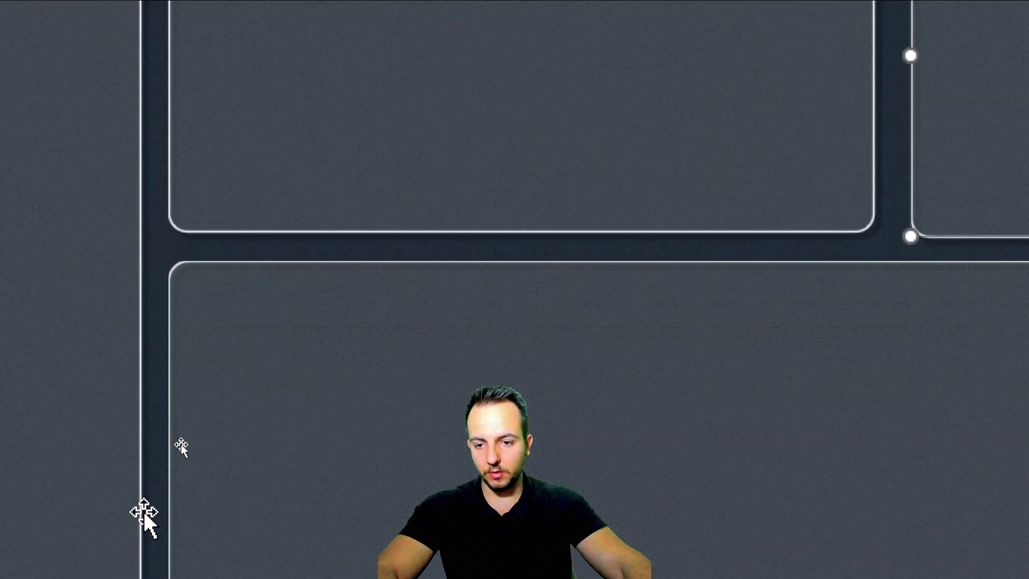
Step: Narrow the wide lower panel so that it starts at column I, leaving columns F and G free beside it
{"action": "left_click", "coordinate": [115, 483]}
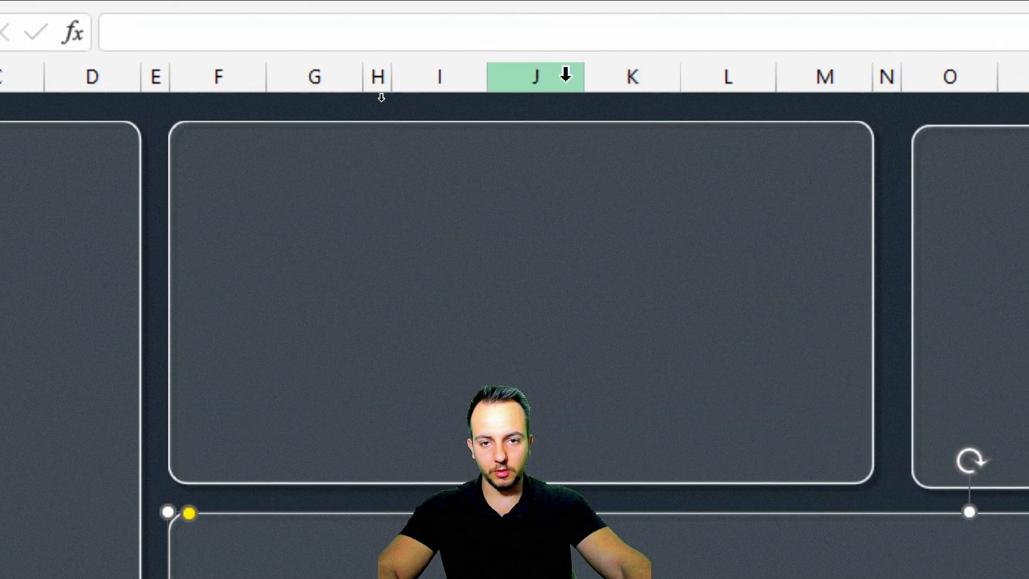
{"action": "left_click", "coordinate": [377, 76]}
{"action": "left_click", "coordinate": [232, 456]}
{"action": "left_click_drag", "start_coordinate": [169, 311], "coordinate": [391, 252]}
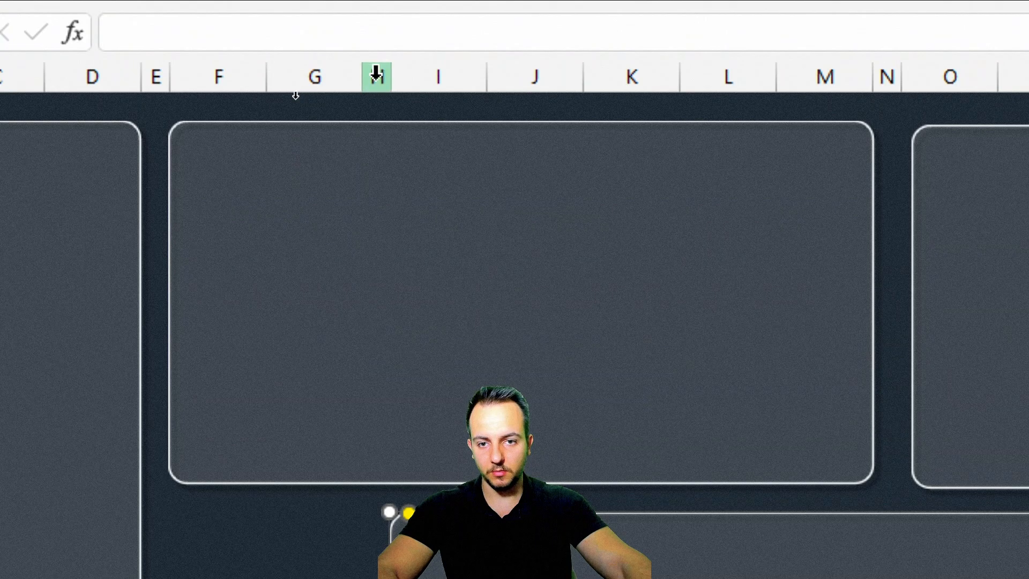
{"action": "left_click", "coordinate": [378, 69]}
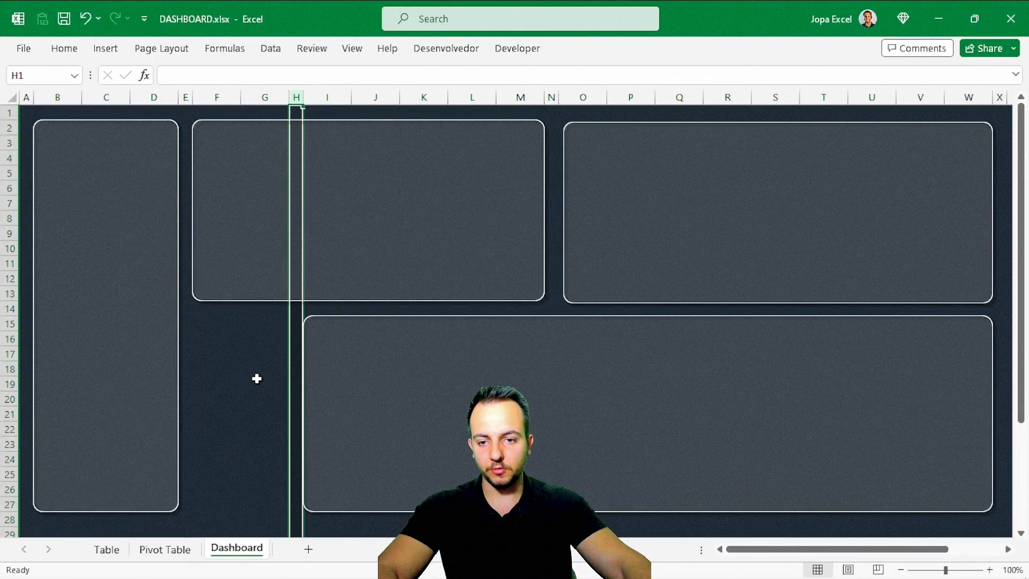
{"action": "left_click", "coordinate": [217, 339]}
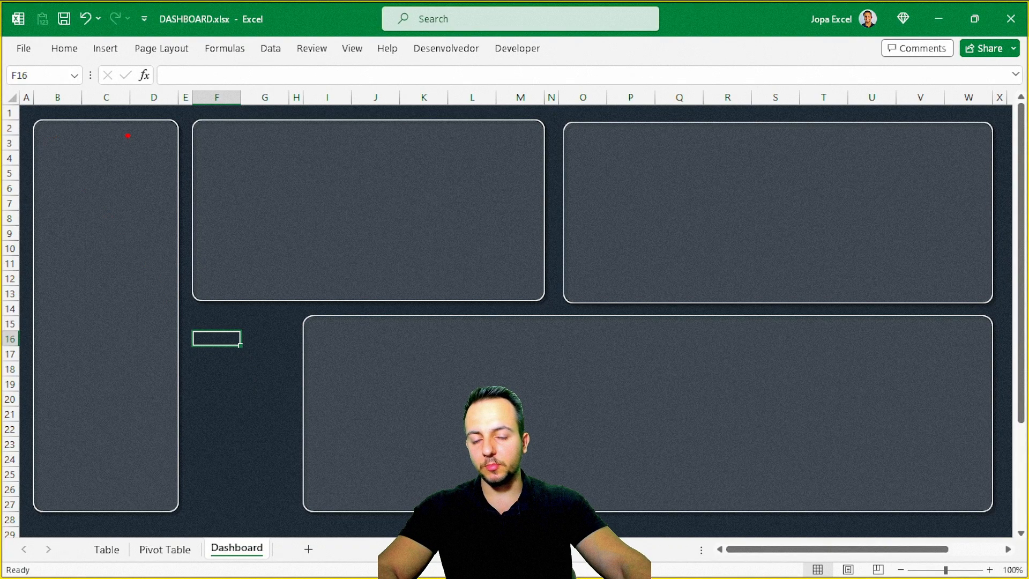
{"action": "left_click_drag", "start_coordinate": [41, 130], "coordinate": [160, 492]}
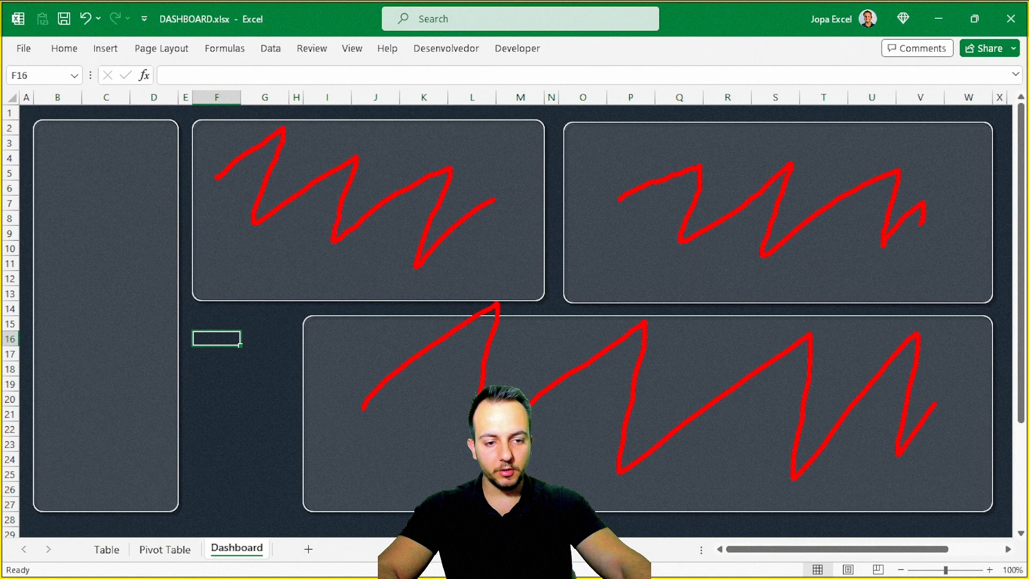
{"action": "mouse_move", "coordinate": [188, 314]}
{"action": "left_mouse_down"}
{"action": "mouse_move", "coordinate": [268, 395]}
{"action": "mouse_move", "coordinate": [292, 510]}
{"action": "left_mouse_up"}
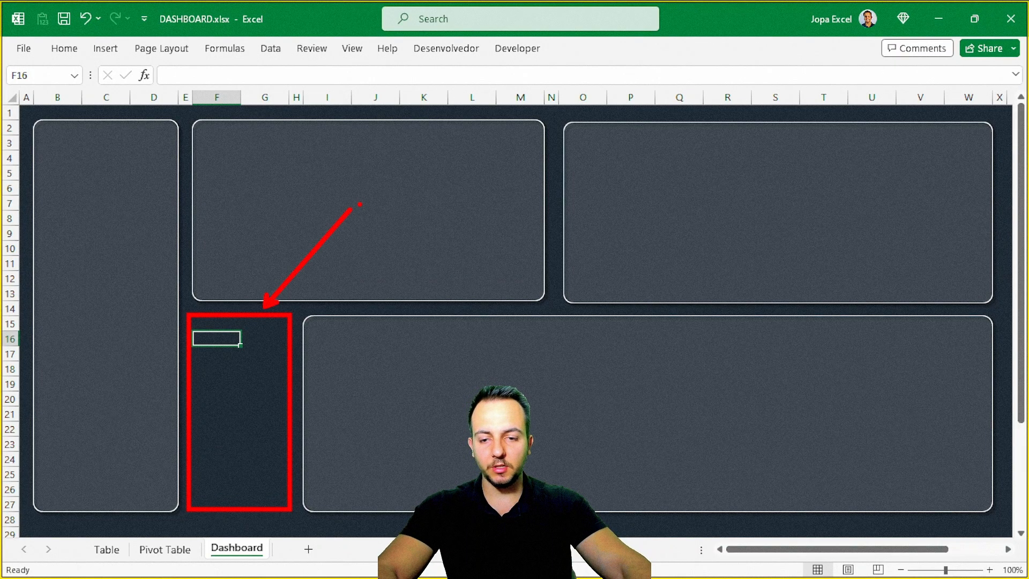
{"action": "key", "text": "Escape"}
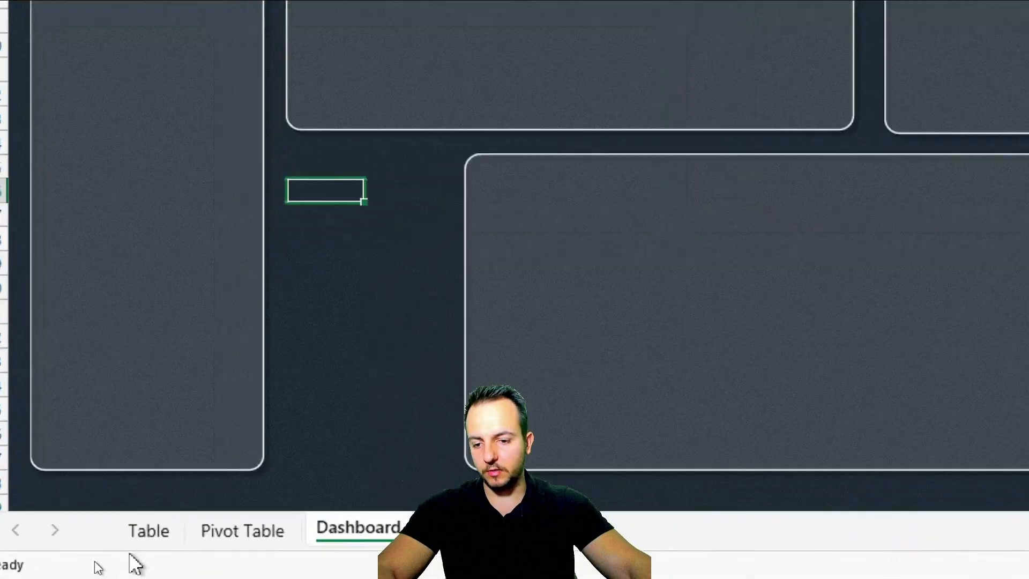
Step: Examine the monthly and product pivot tables and their linked totals on the Pivot Table sheet
{"action": "left_click", "coordinate": [276, 519]}
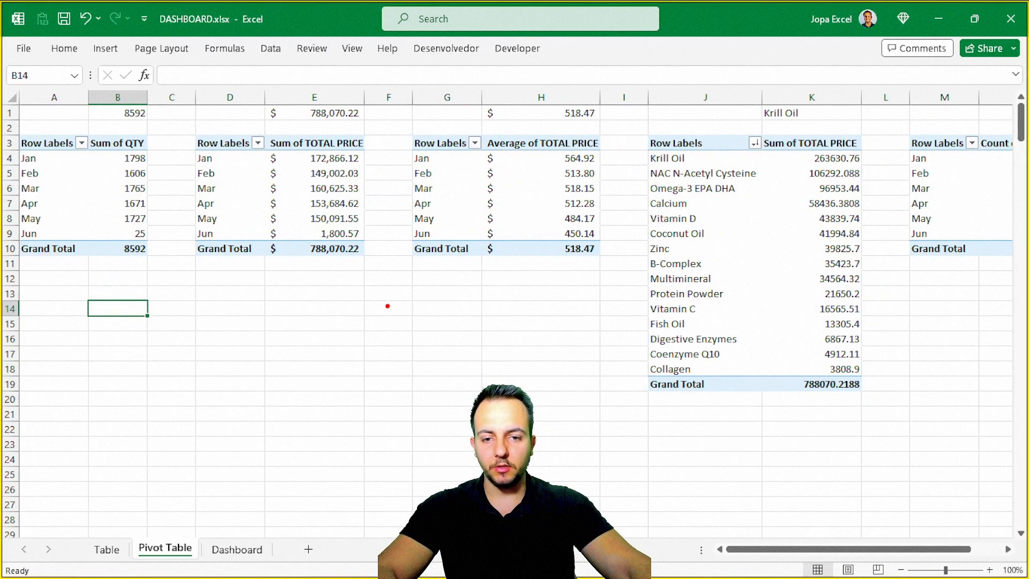
{"action": "left_click_drag", "start_coordinate": [438, 283], "coordinate": [148, 286]}
{"action": "key", "text": "e"}
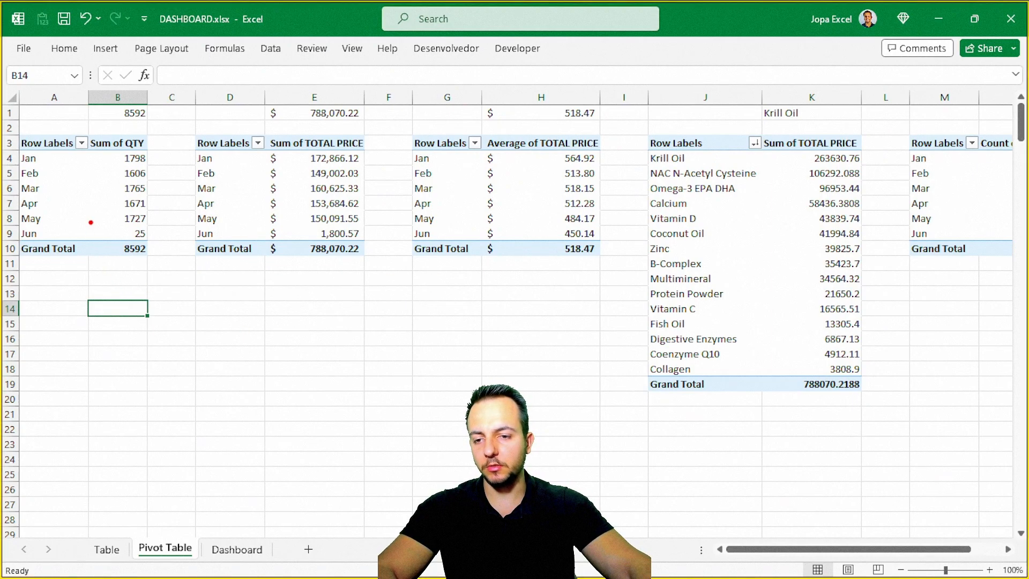
{"action": "left_click_drag", "start_coordinate": [88, 214], "coordinate": [28, 310]}
{"action": "key", "text": "e"}
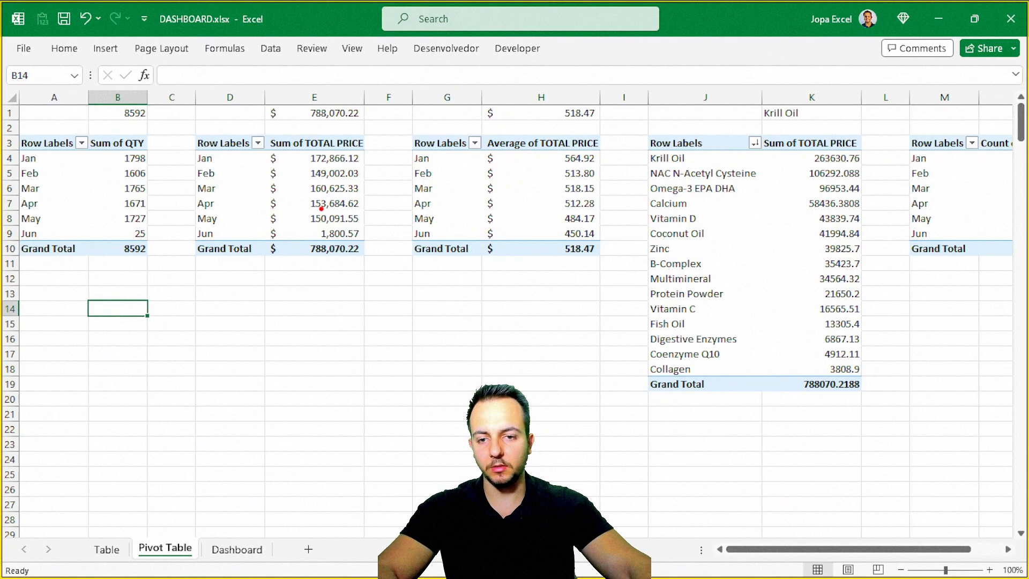
{"action": "left_click_drag", "start_coordinate": [303, 214], "coordinate": [210, 333]}
{"action": "left_click_drag", "start_coordinate": [744, 239], "coordinate": [632, 348]}
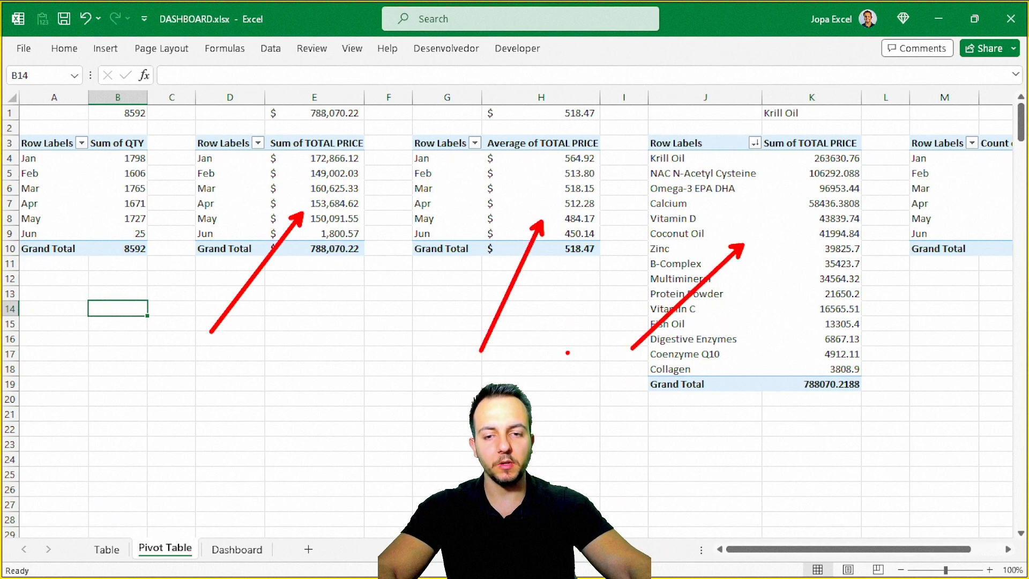
{"action": "key", "text": "Escape"}
{"action": "key", "text": "ctrl+2"}
{"action": "mouse_move", "coordinate": [184, 74]}
{"action": "left_mouse_down"}
{"action": "mouse_move", "coordinate": [271, 138]}
{"action": "mouse_move", "coordinate": [462, 351]}
{"action": "left_mouse_up"}
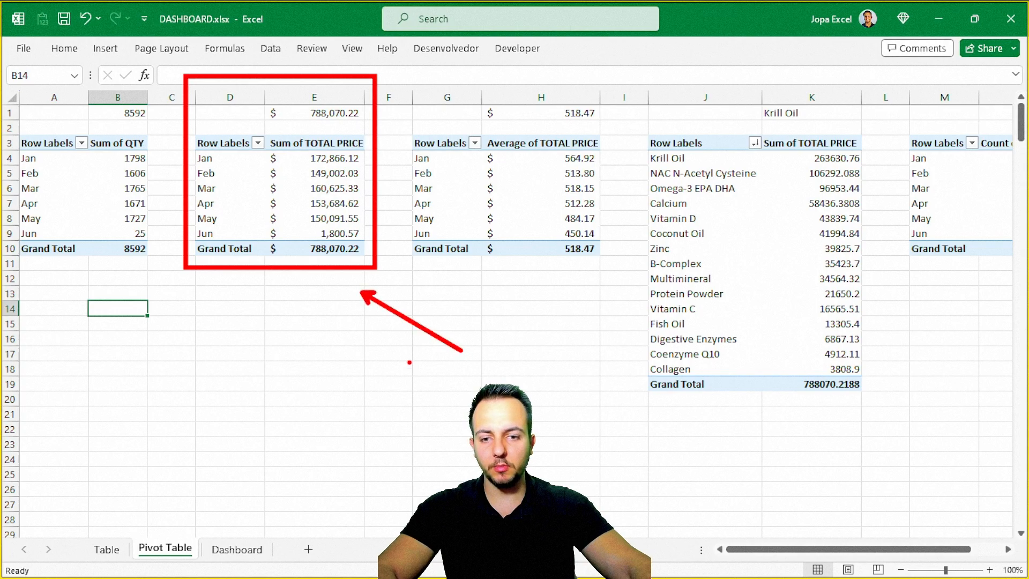
{"action": "key", "text": "Escape"}
{"action": "left_click", "coordinate": [236, 550]}
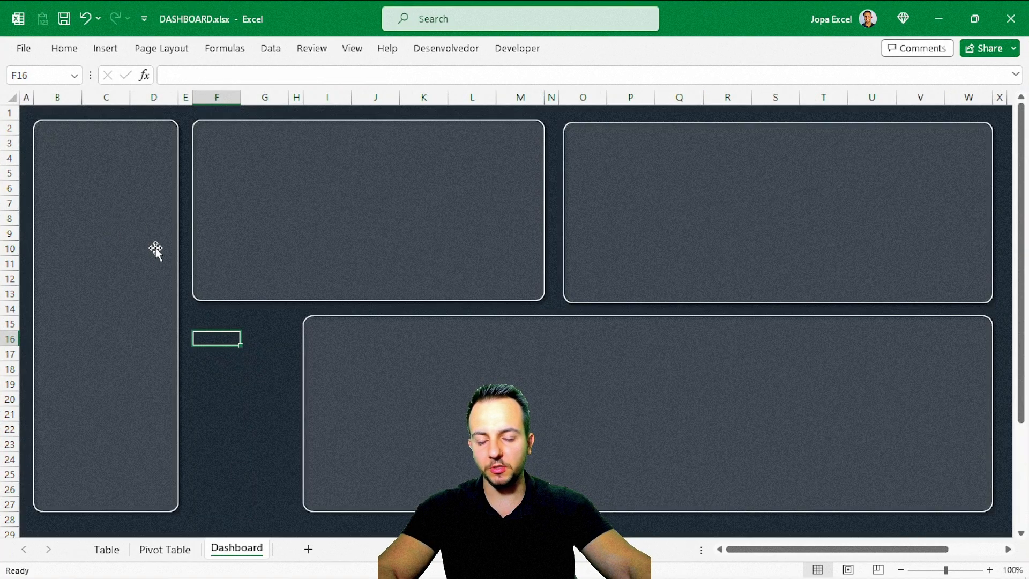
{"action": "left_click", "coordinate": [192, 550]}
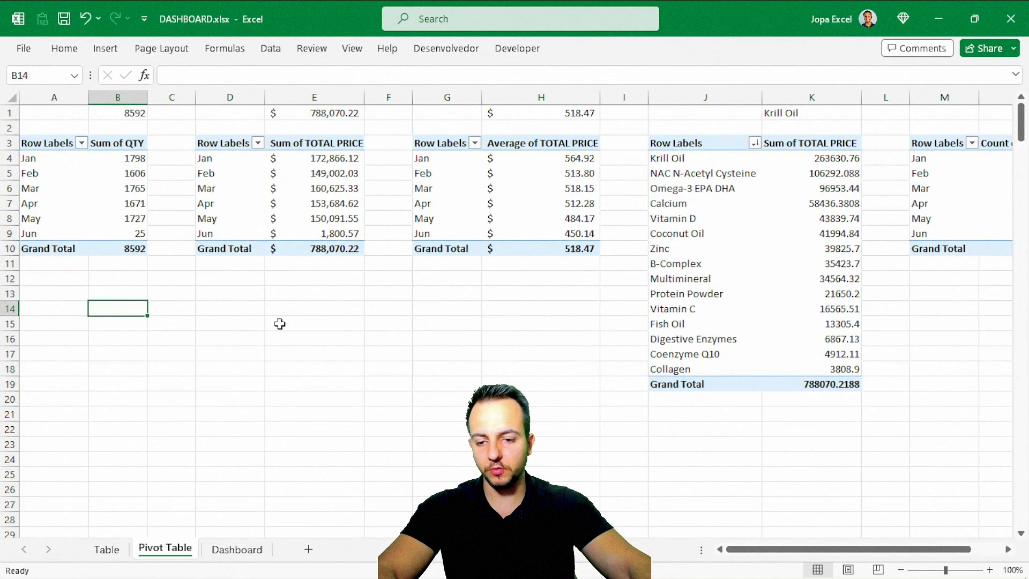
Step: On the Dashboard sheet, add a text box reading "TOTAL SALES" across columns B to D in row 5 of the tall panel
{"action": "left_click", "coordinate": [236, 550]}
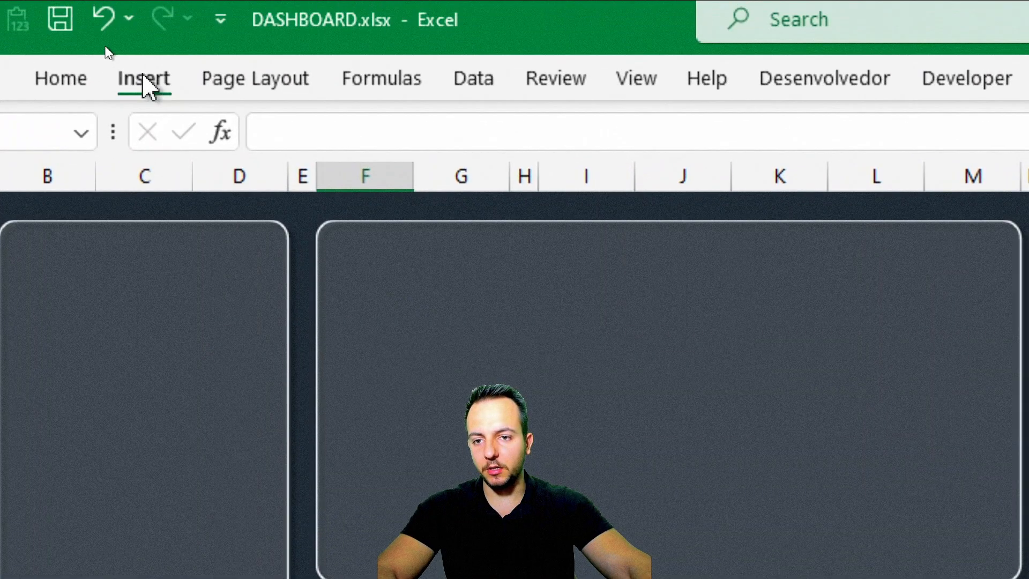
{"action": "left_click", "coordinate": [106, 49]}
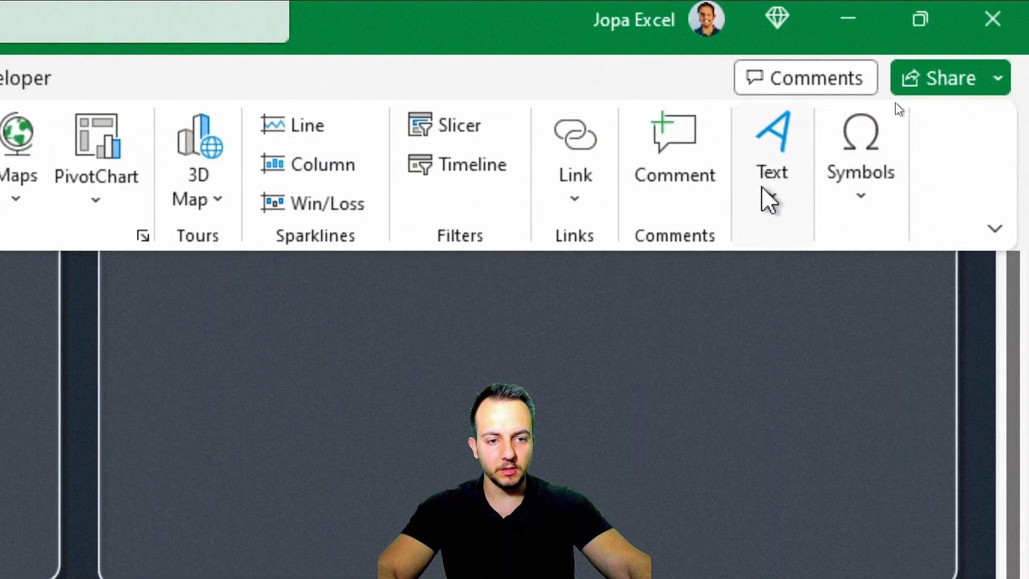
{"action": "left_click", "coordinate": [764, 195]}
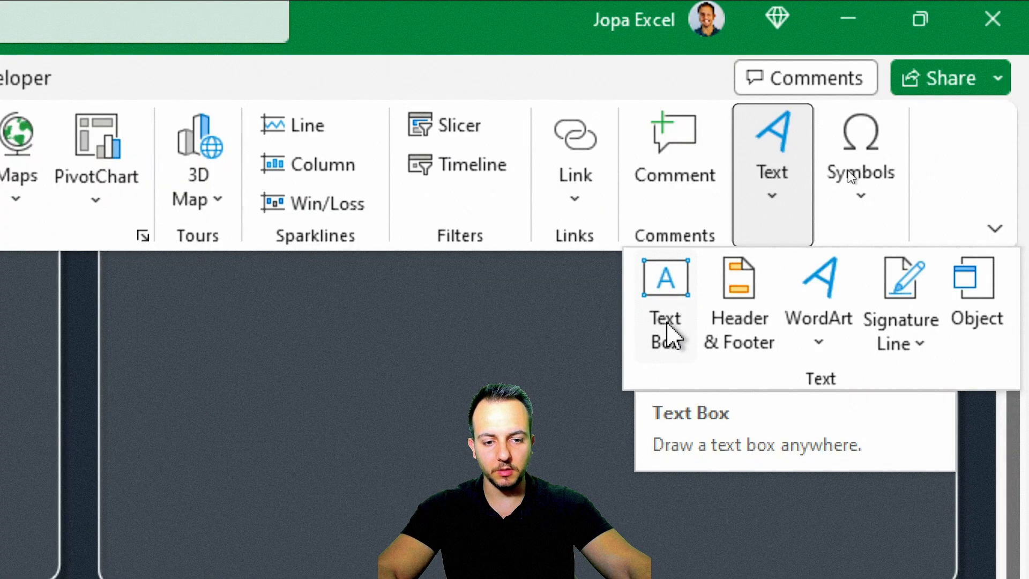
{"action": "left_click", "coordinate": [667, 335]}
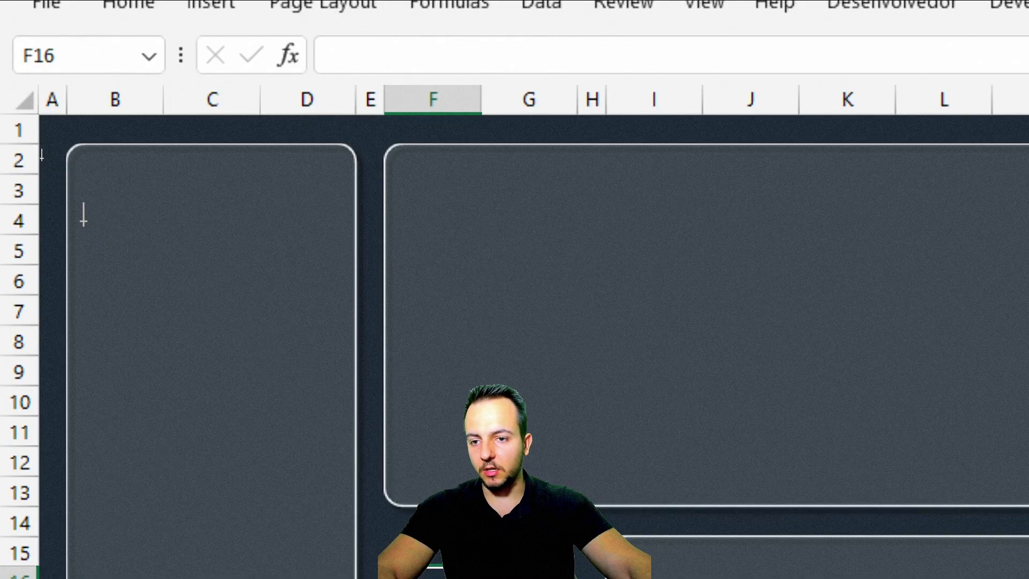
{"action": "mouse_move", "coordinate": [66, 203]}
{"action": "left_mouse_down"}
{"action": "mouse_move", "coordinate": [204, 253]}
{"action": "mouse_move", "coordinate": [351, 256]}
{"action": "mouse_move", "coordinate": [357, 265]}
{"action": "left_mouse_up"}
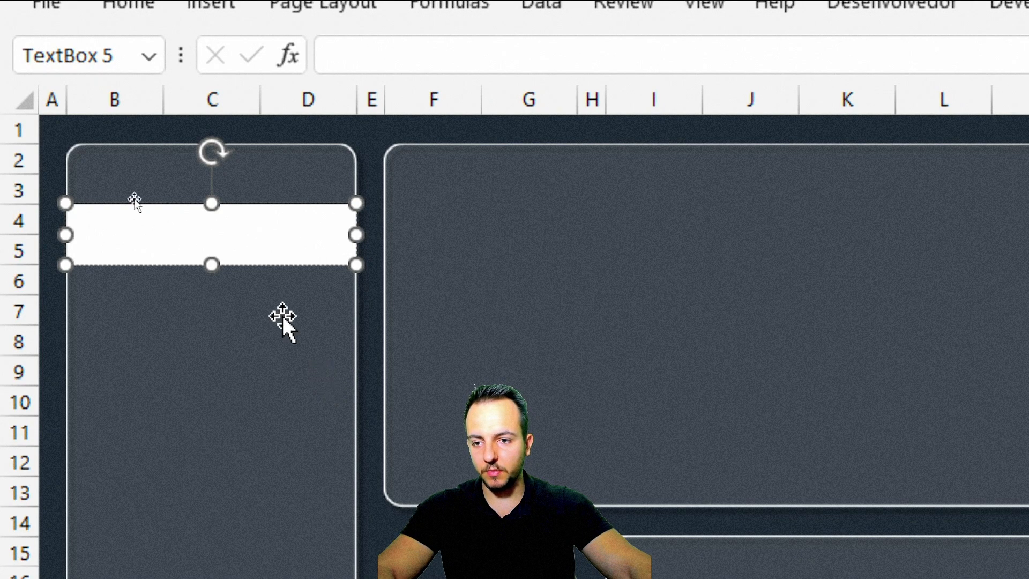
{"action": "left_click_drag", "start_coordinate": [204, 203], "coordinate": [185, 237]}
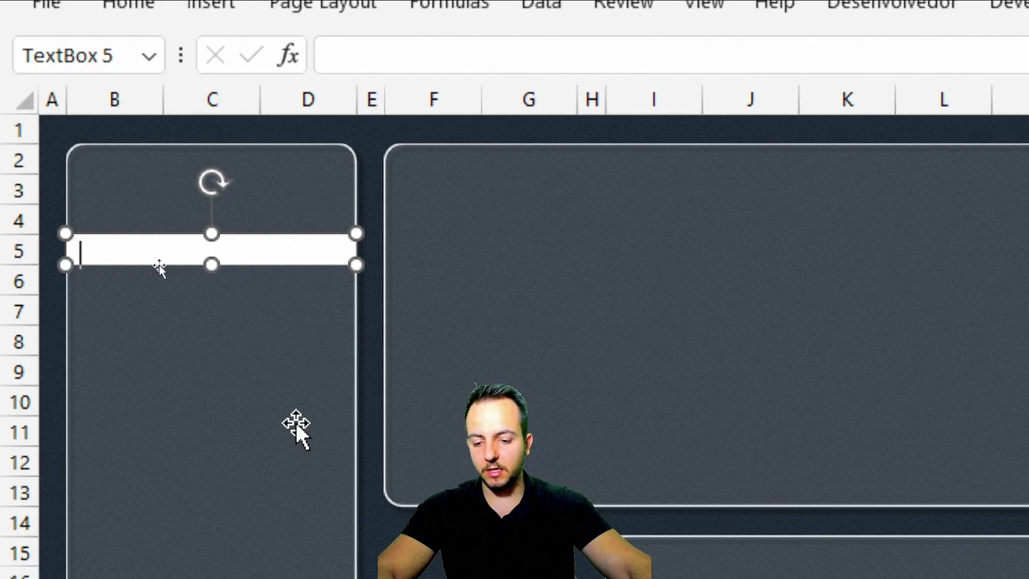
{"action": "type", "text": "TOTAL "}
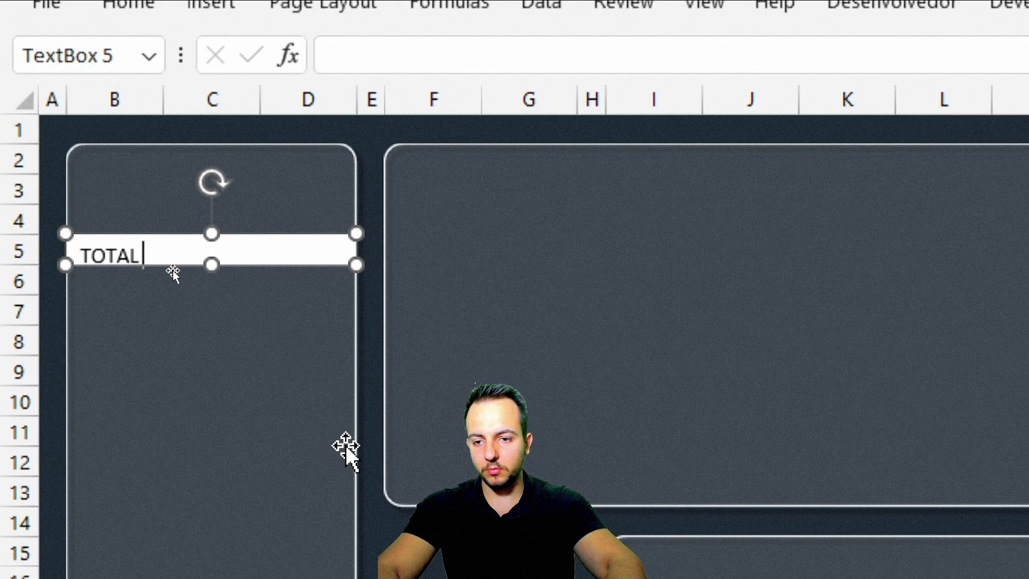
{"action": "type", "text": "SALES"}
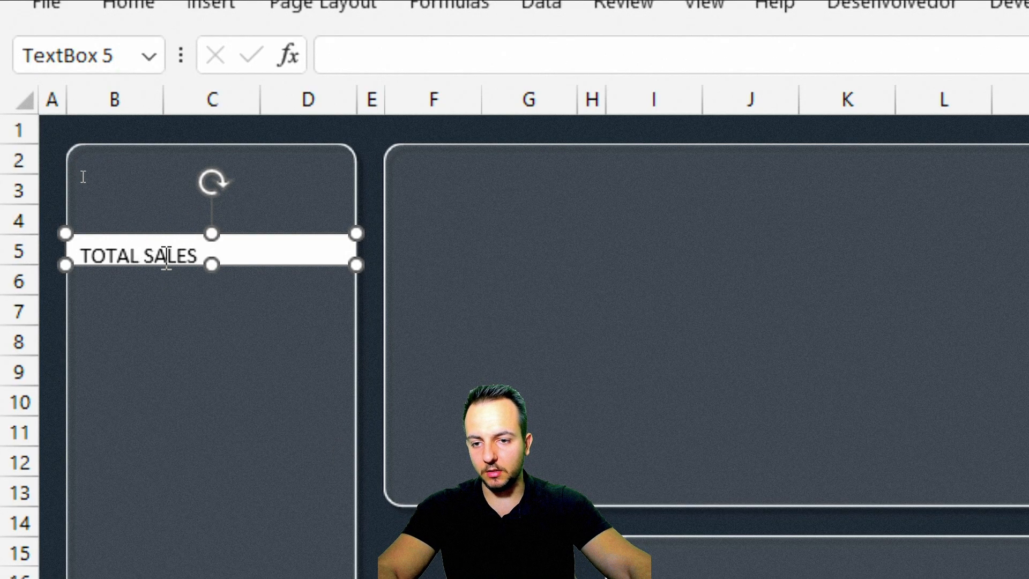
Step: Center the TOTAL SALES text horizontally and vertically, and make it bold, size 14 and white
{"action": "triple_click", "coordinate": [166, 257]}
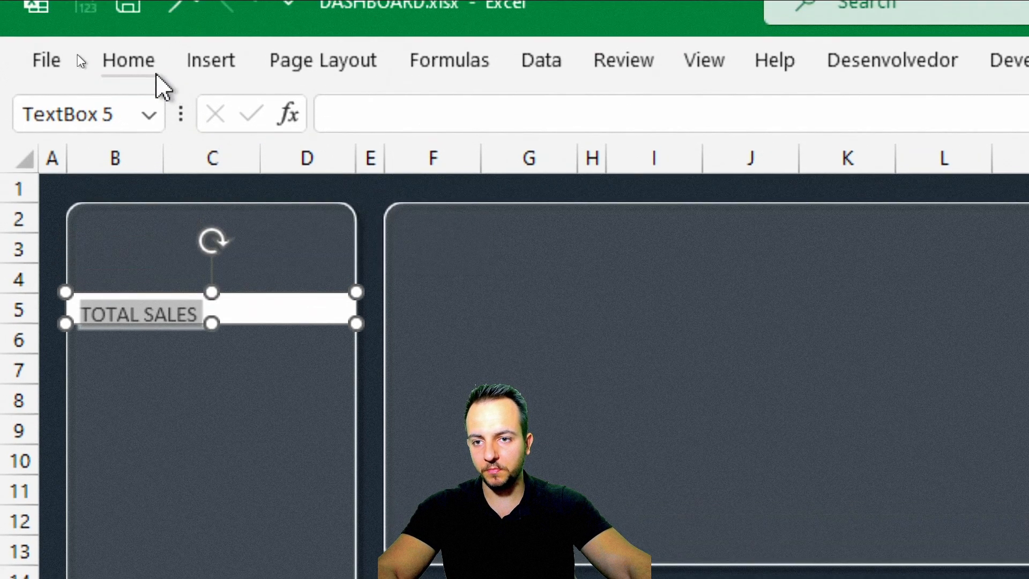
{"action": "left_click", "coordinate": [134, 64]}
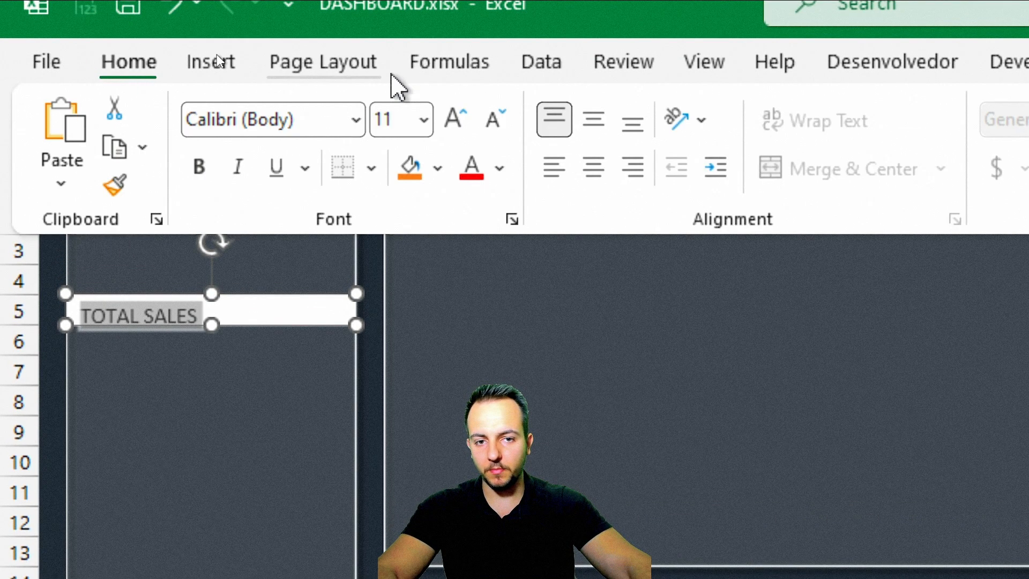
{"action": "left_click", "coordinate": [593, 120]}
{"action": "left_click", "coordinate": [599, 170]}
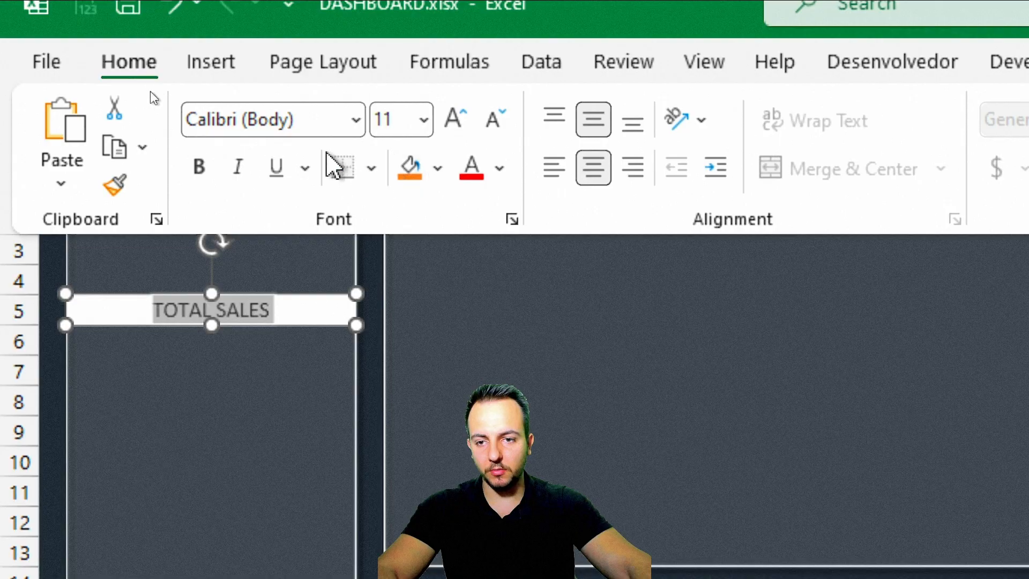
{"action": "left_click", "coordinate": [198, 166]}
{"action": "left_click", "coordinate": [455, 125]}
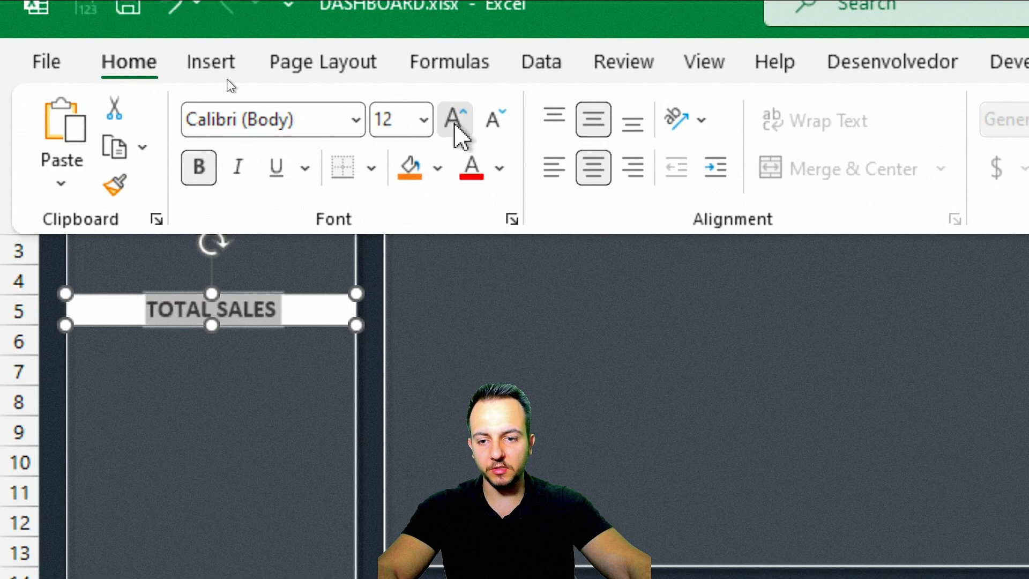
{"action": "left_click", "coordinate": [455, 125]}
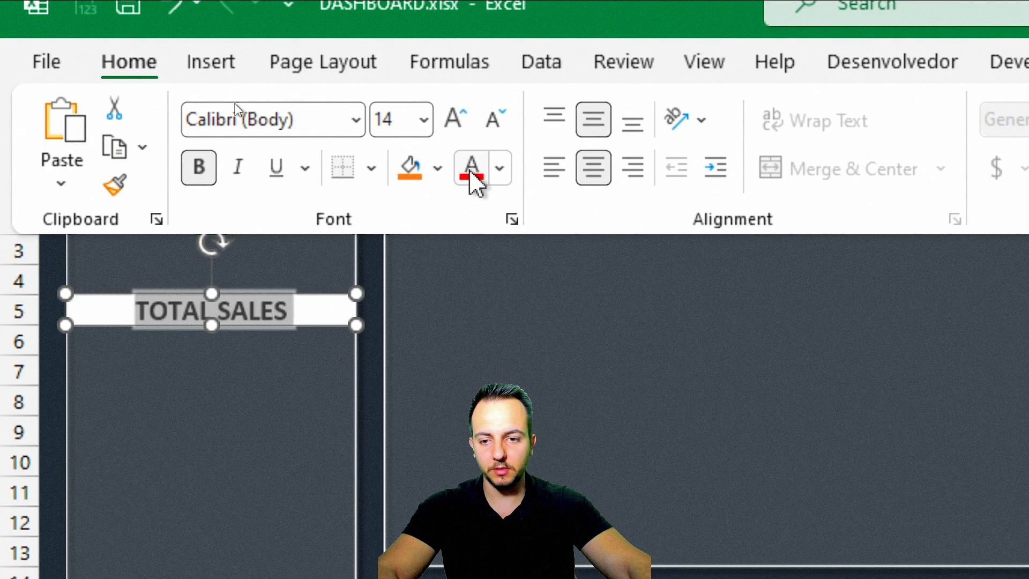
{"action": "left_click", "coordinate": [501, 170]}
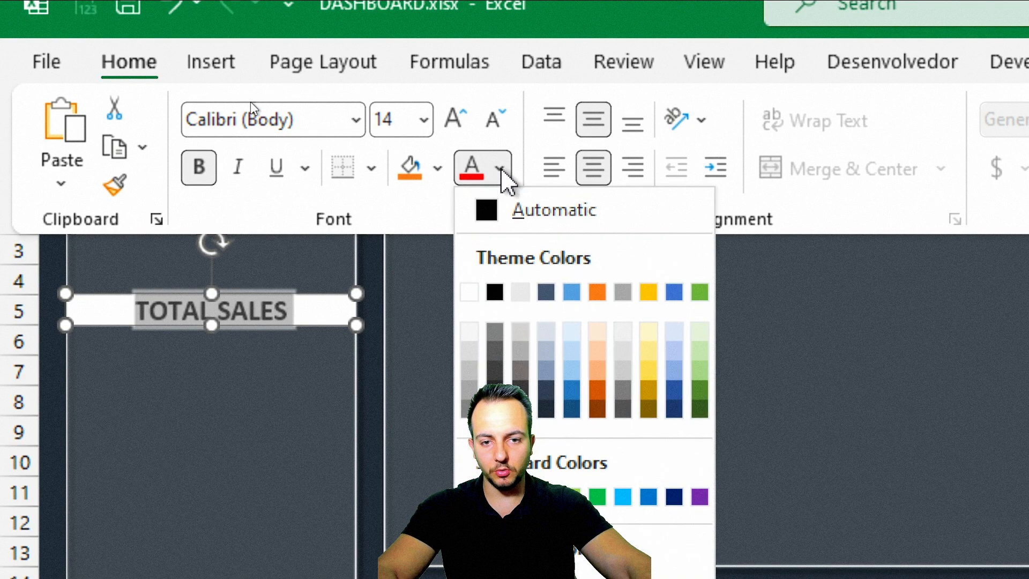
{"action": "left_click", "coordinate": [469, 293]}
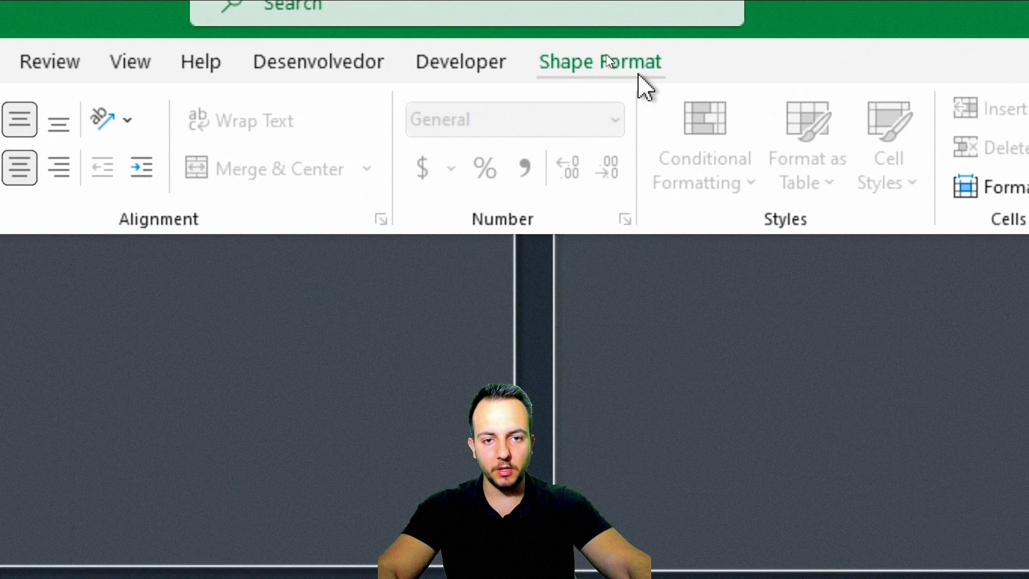
Step: Remove the outline and the fill from the TOTAL SALES text box
{"action": "left_click", "coordinate": [609, 60]}
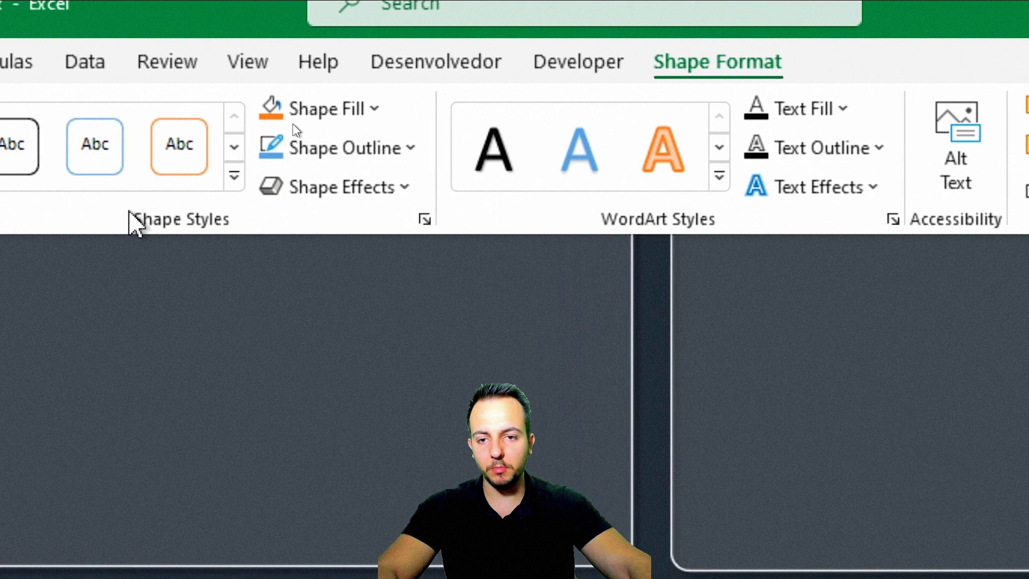
{"action": "left_click", "coordinate": [354, 155]}
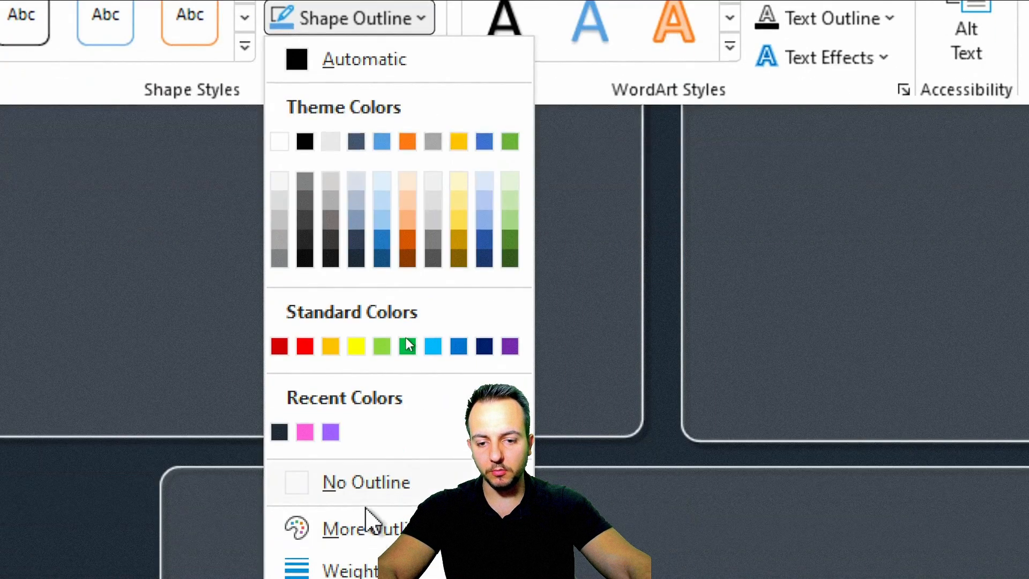
{"action": "left_click", "coordinate": [345, 450]}
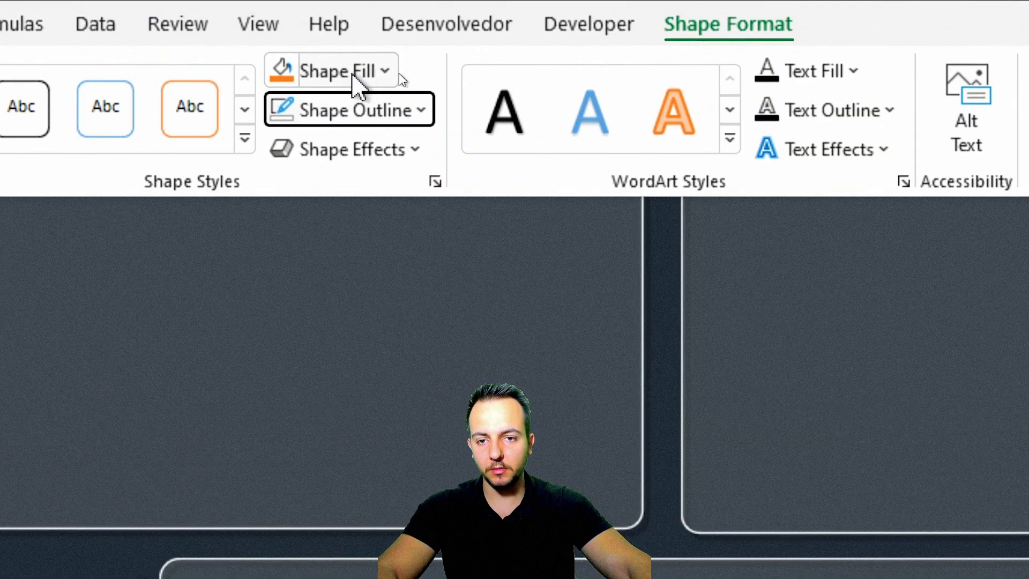
{"action": "left_click", "coordinate": [354, 71]}
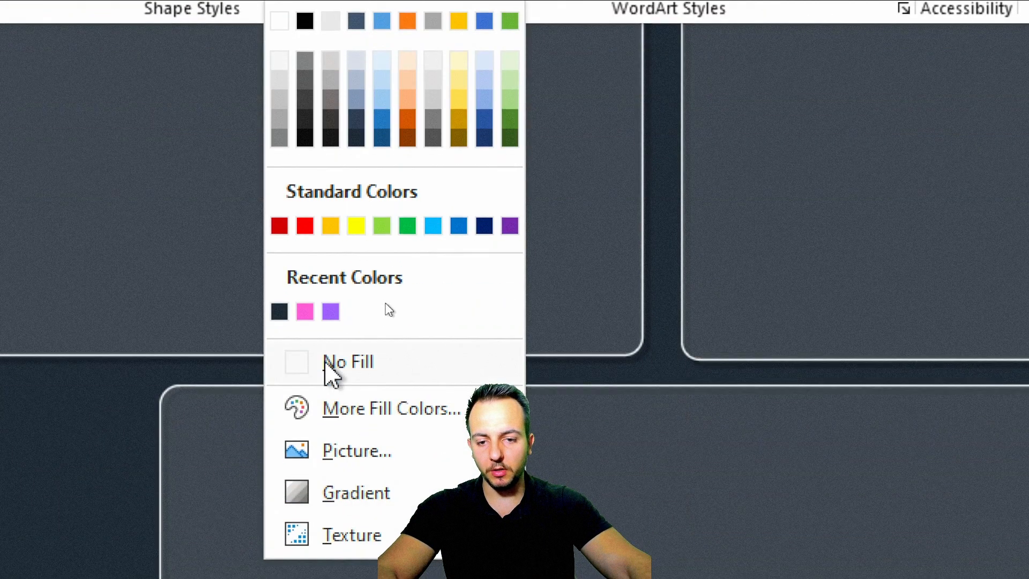
{"action": "left_click", "coordinate": [335, 535]}
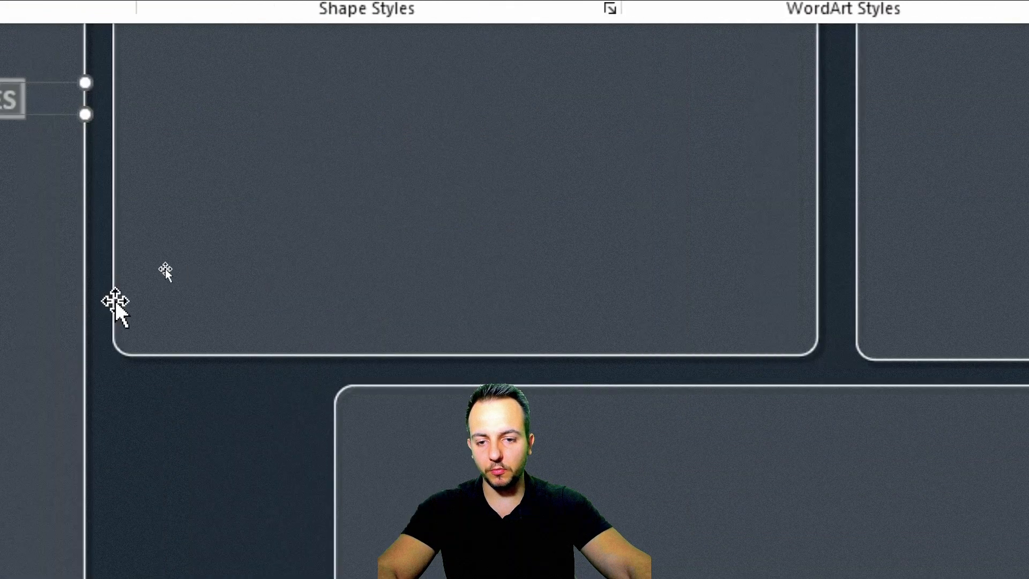
{"action": "left_click", "coordinate": [409, 402]}
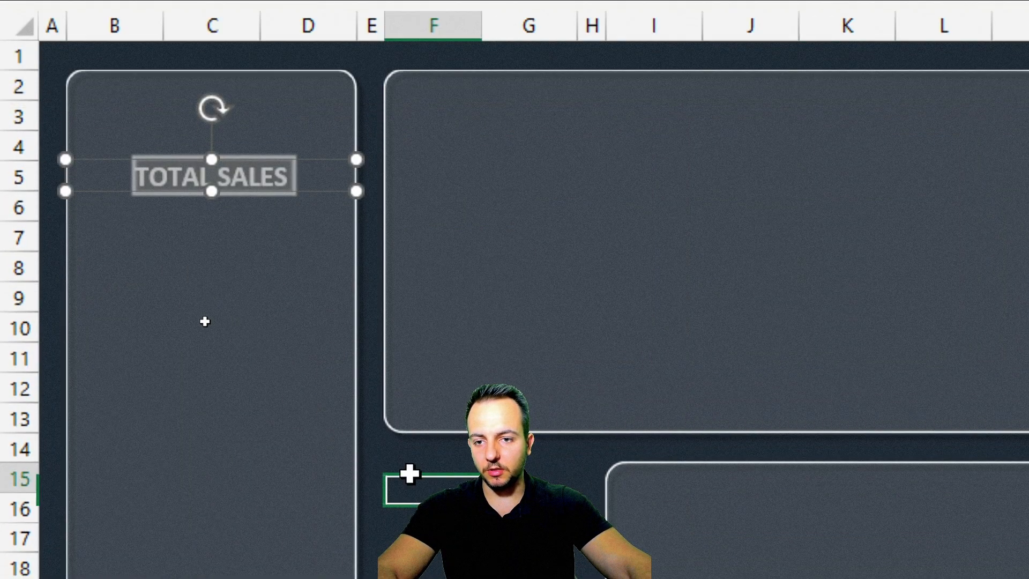
Step: Duplicate the TOTAL SALES text box, place the copy directly above the original and make it span rows 3 and 4
{"action": "left_click", "coordinate": [195, 219]}
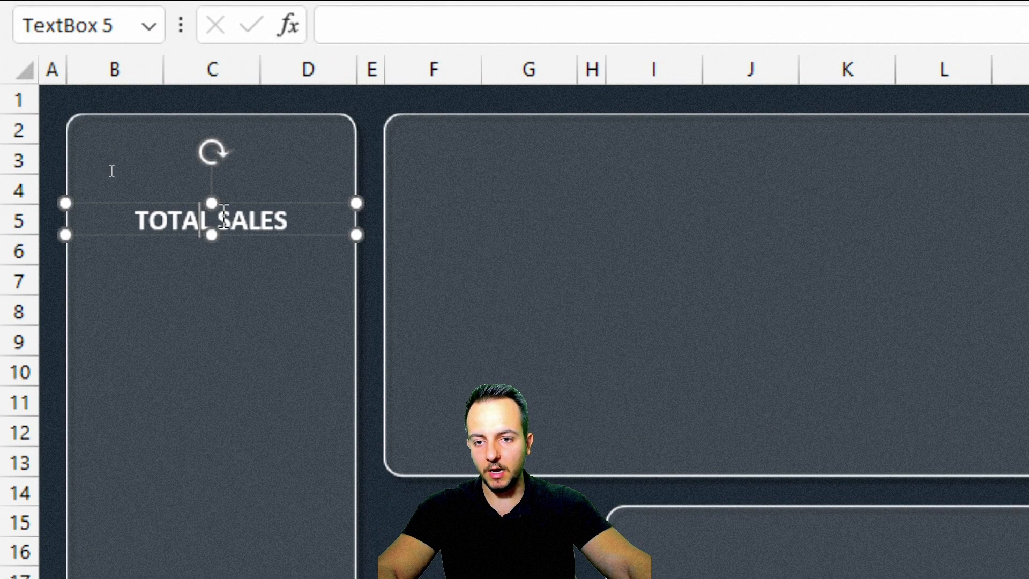
{"action": "key", "text": "ctrl+c"}
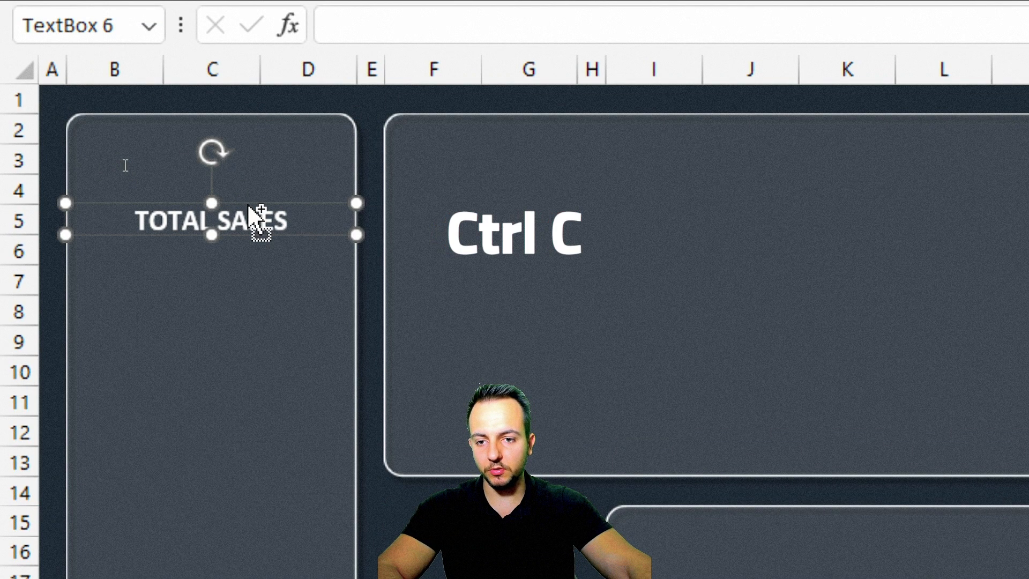
{"action": "key", "text": "ctrl+v"}
{"action": "left_click_drag", "start_coordinate": [283, 252], "coordinate": [255, 203]}
{"action": "left_click_drag", "start_coordinate": [211, 173], "coordinate": [212, 143]}
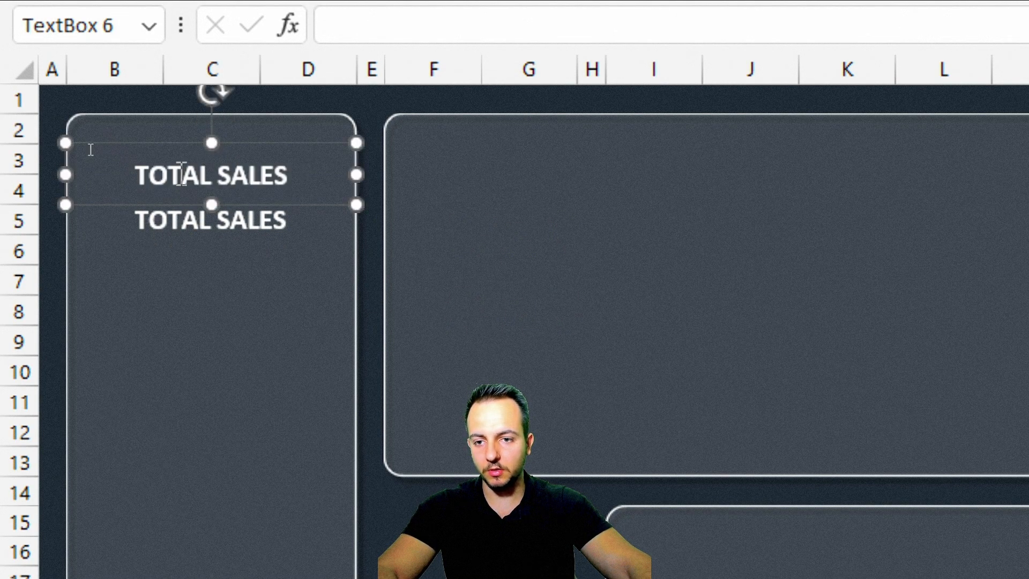
Step: Clear the copied text box and link it to the total sales value with the formula ='Pivot Table'!E1
{"action": "left_click", "coordinate": [82, 147]}
{"action": "key", "text": "ctrl+a"}
{"action": "key", "text": "Delete"}
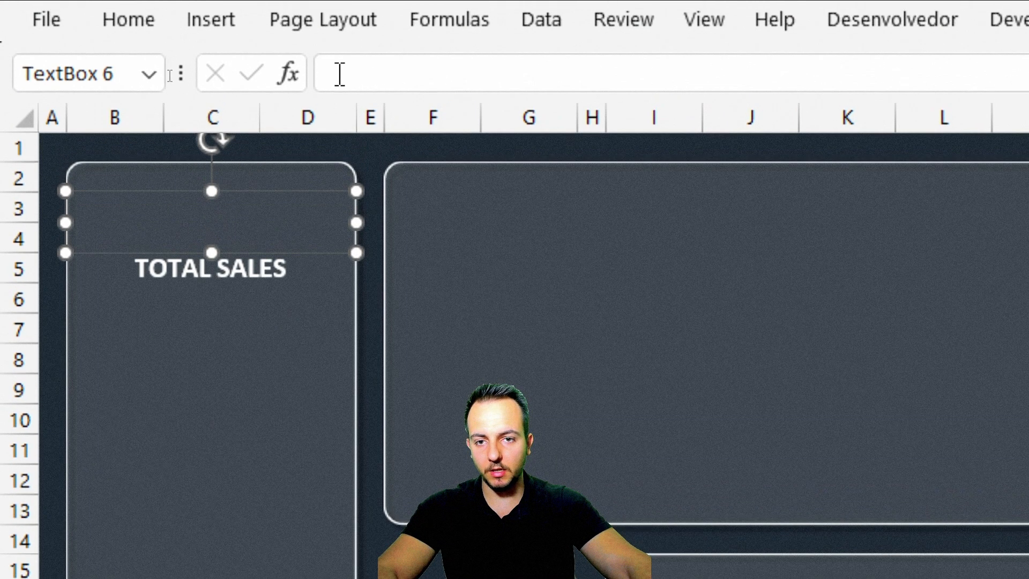
{"action": "left_click", "coordinate": [340, 74]}
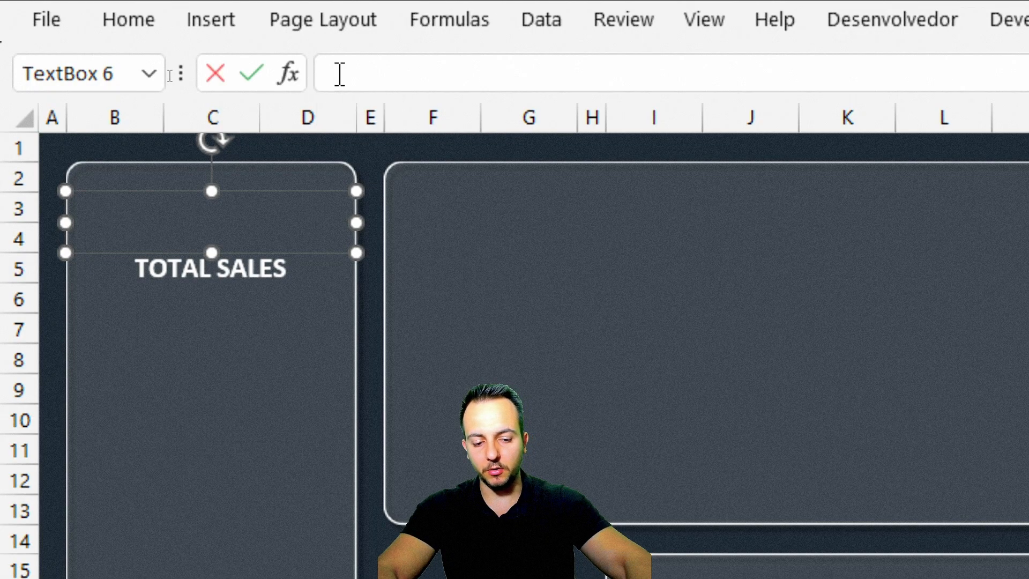
{"action": "type", "text": "="}
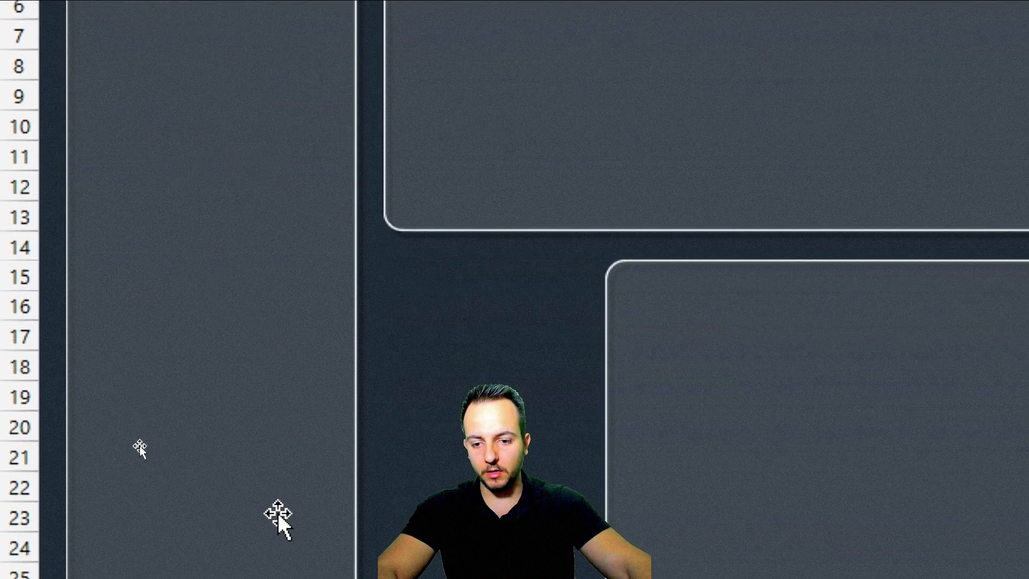
{"action": "left_click", "coordinate": [341, 524]}
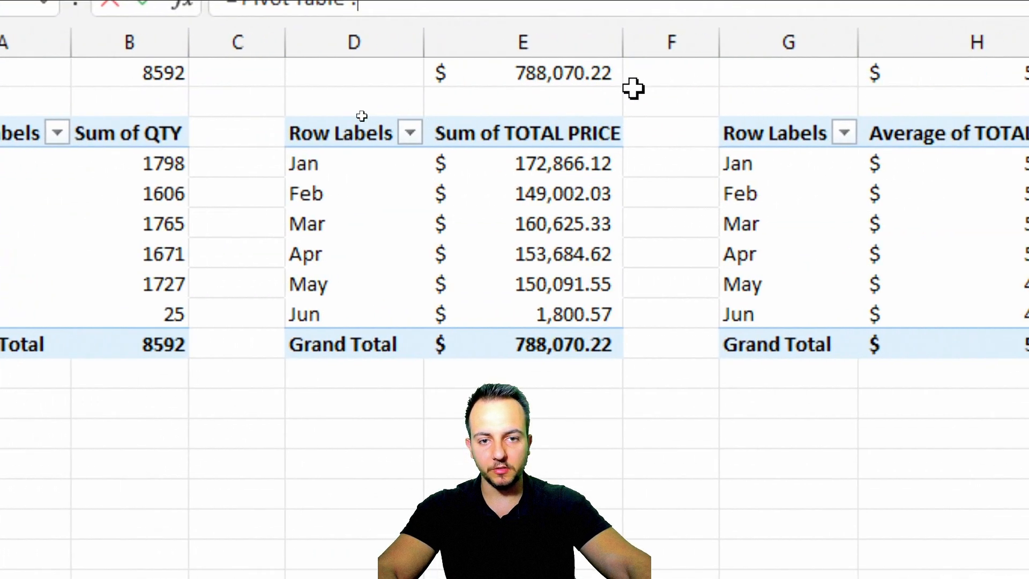
{"action": "left_click", "coordinate": [543, 73]}
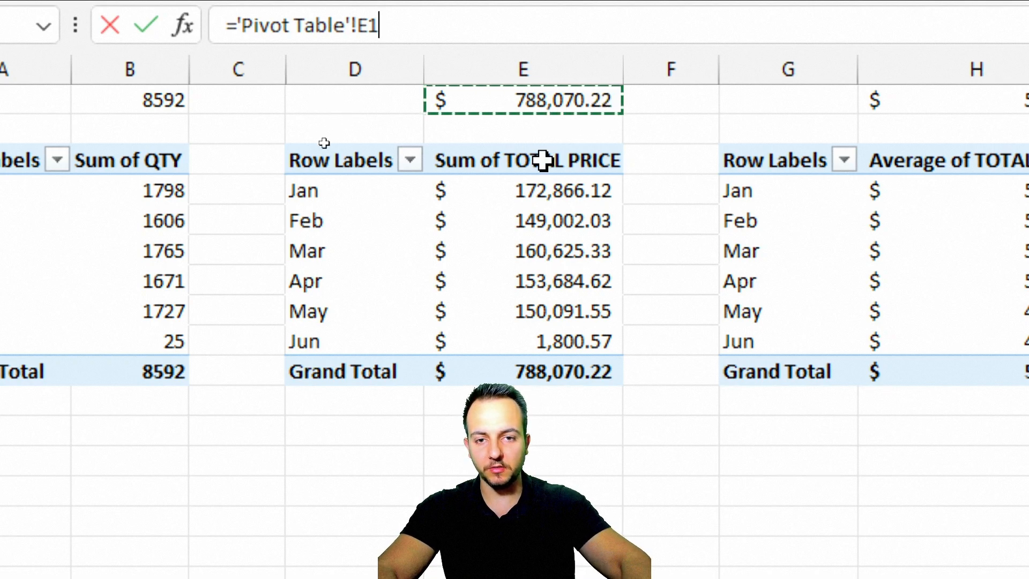
{"action": "key", "text": "Return"}
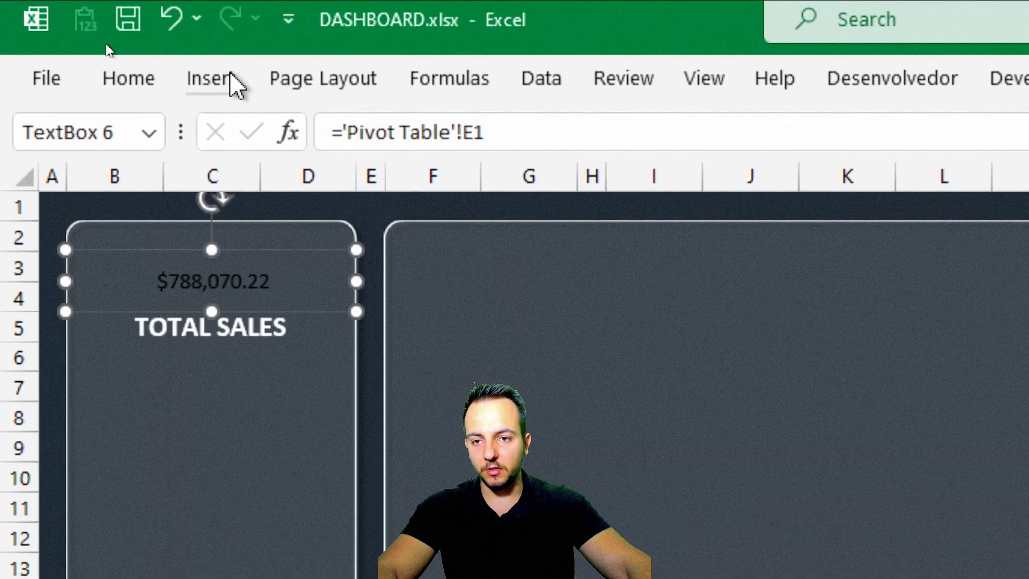
Step: Format the linked sales figure above TOTAL SALES as bold white text at size 20, and deselect its text box
{"action": "left_click", "coordinate": [129, 82]}
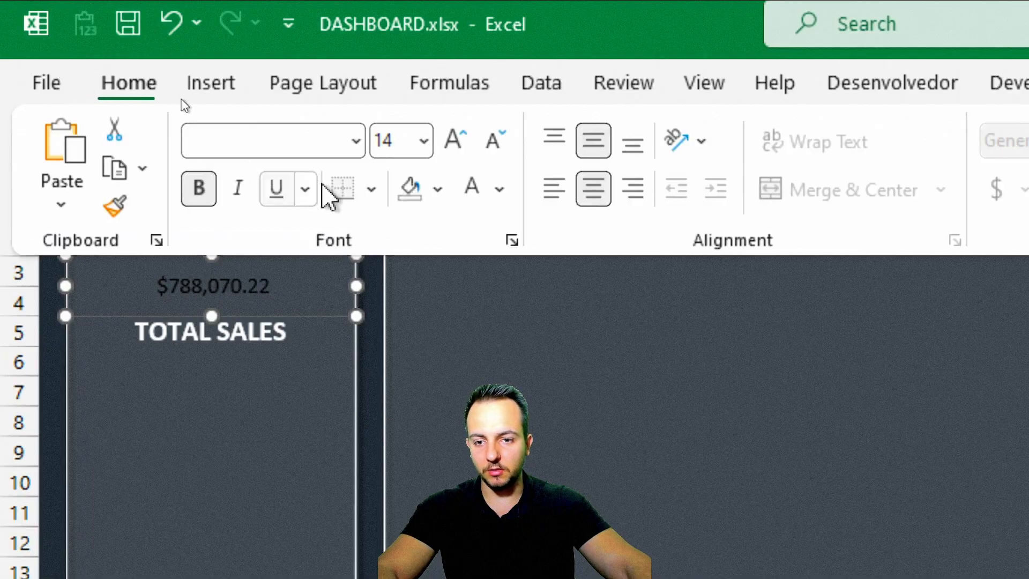
{"action": "left_click", "coordinate": [461, 144]}
{"action": "left_click", "coordinate": [461, 144]}
{"action": "left_click", "coordinate": [461, 143]}
{"action": "left_click", "coordinate": [461, 143]}
{"action": "left_click", "coordinate": [461, 144]}
{"action": "left_click", "coordinate": [496, 143]}
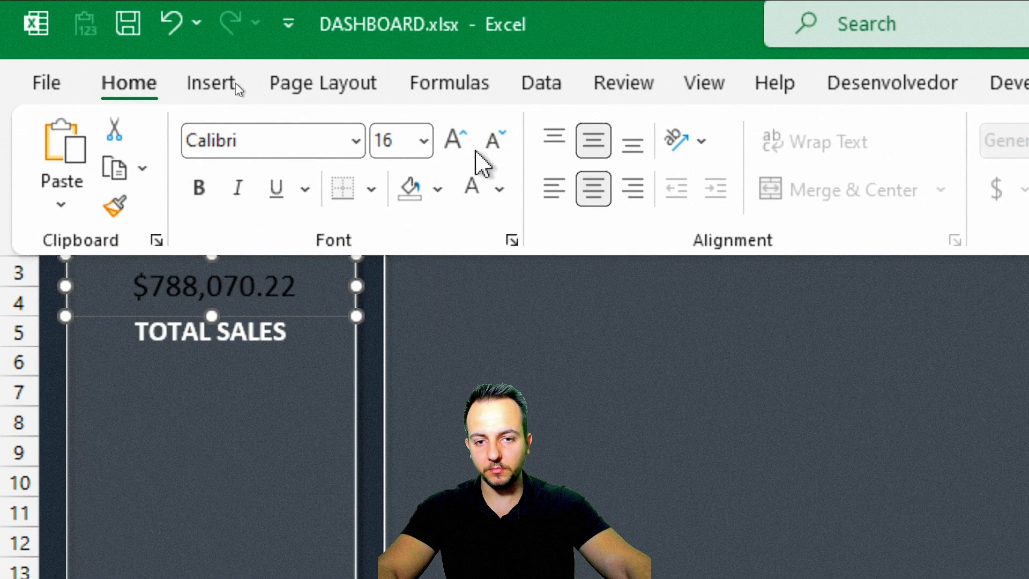
{"action": "left_click", "coordinate": [472, 191]}
{"action": "left_click", "coordinate": [198, 189]}
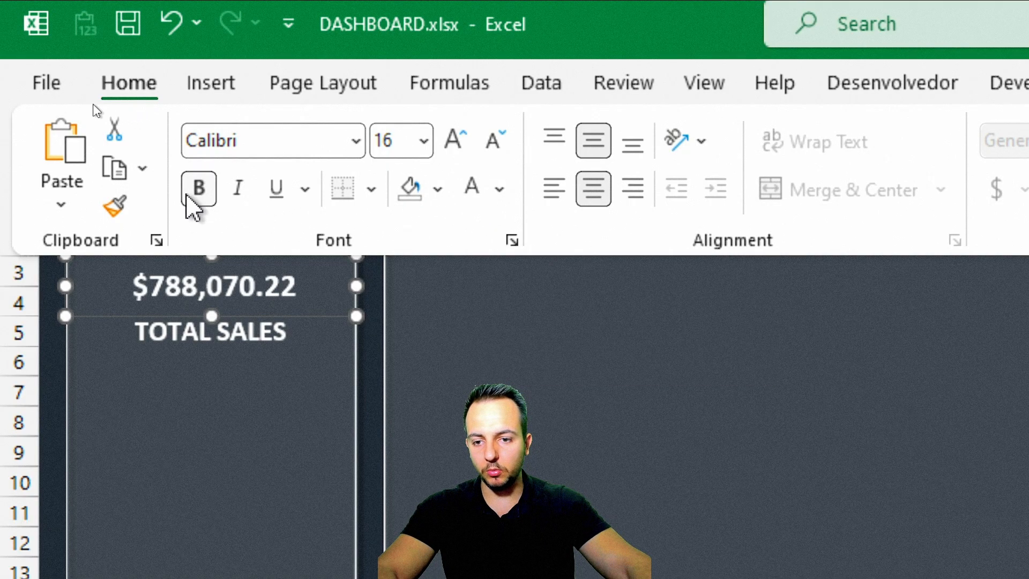
{"action": "left_click", "coordinate": [461, 144]}
{"action": "left_click", "coordinate": [461, 144]}
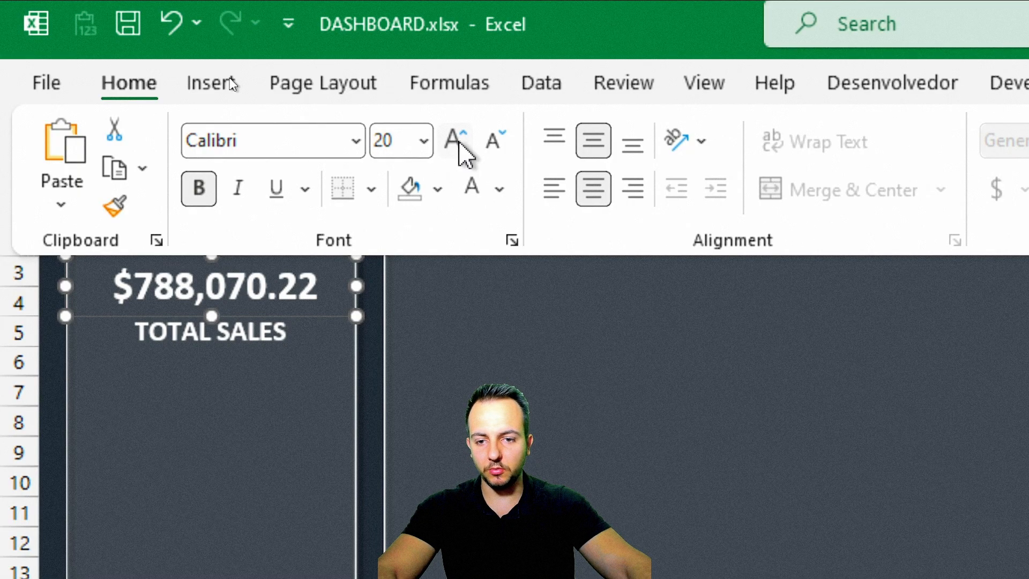
{"action": "key", "text": "Escape"}
{"action": "key", "text": "Escape"}
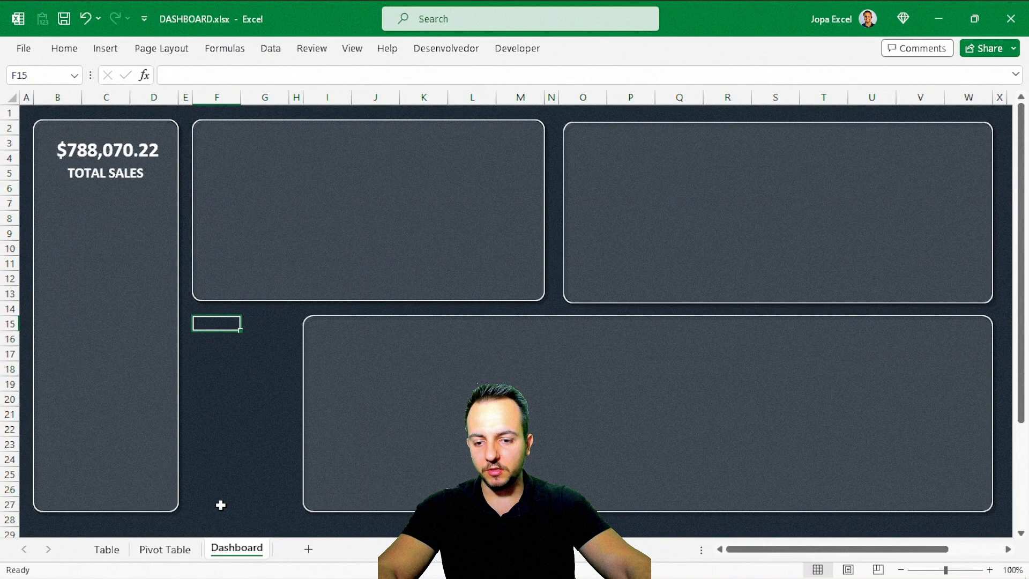
Step: Compare the total sales value in cell E1 of the Pivot Table sheet with the linked figure on the Dashboard sheet
{"action": "left_click", "coordinate": [163, 548]}
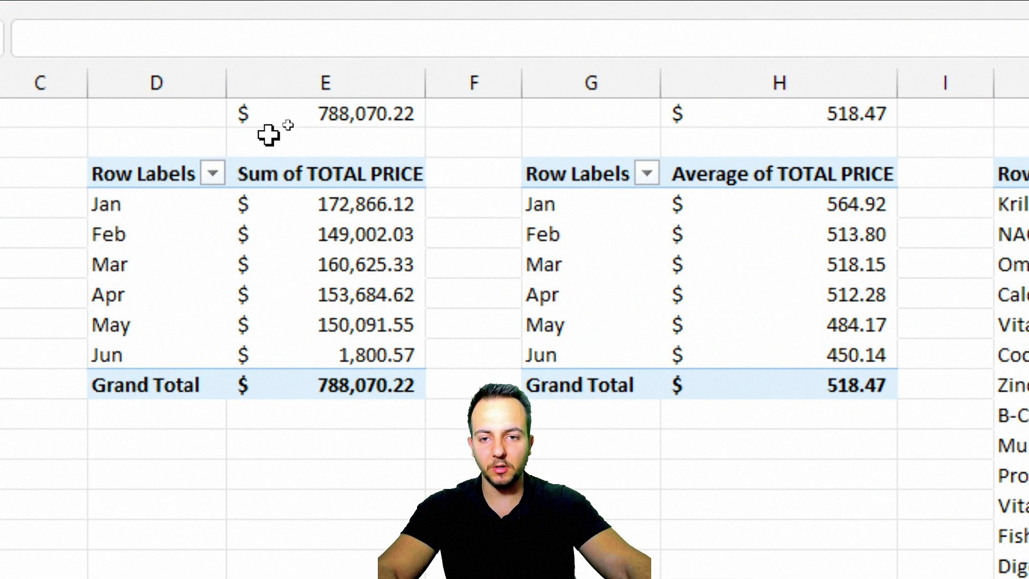
{"action": "left_click", "coordinate": [299, 116]}
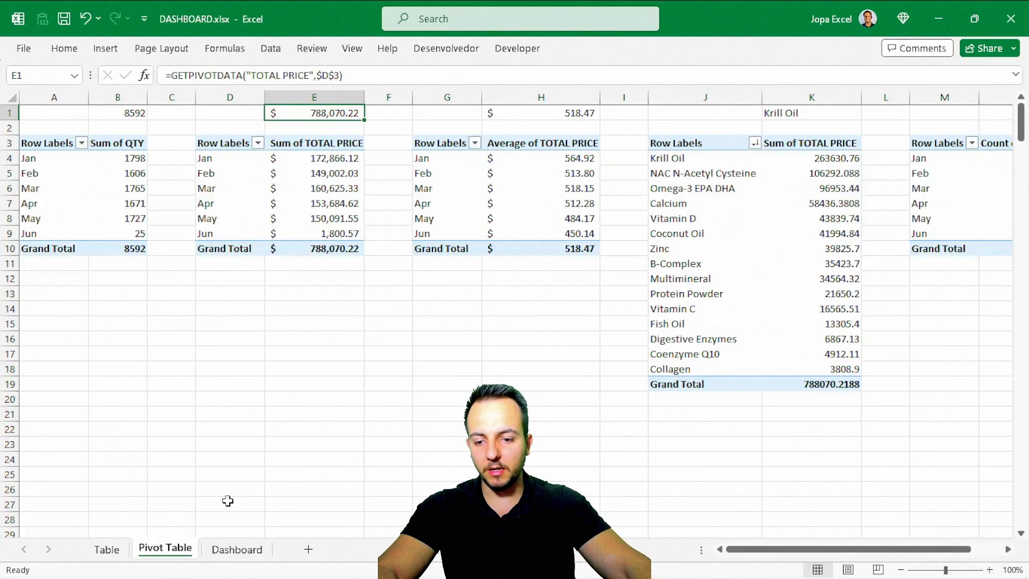
{"action": "left_click", "coordinate": [238, 549]}
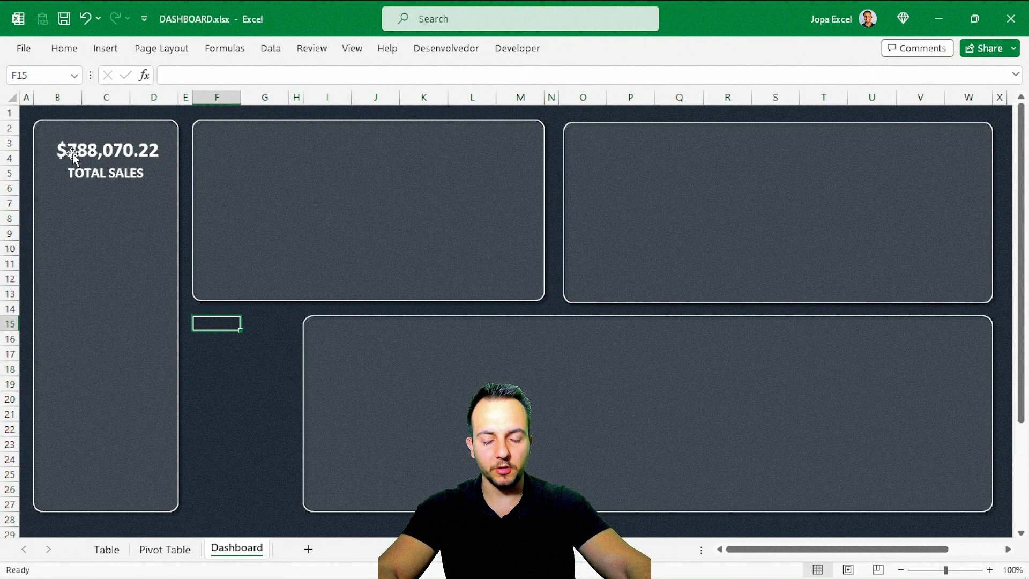
Step: Test the linked figure by entering JOPA EXCEL in cell E1 of the Pivot Table sheet, check the Dashboard, and undo the entry
{"action": "left_click", "coordinate": [182, 552]}
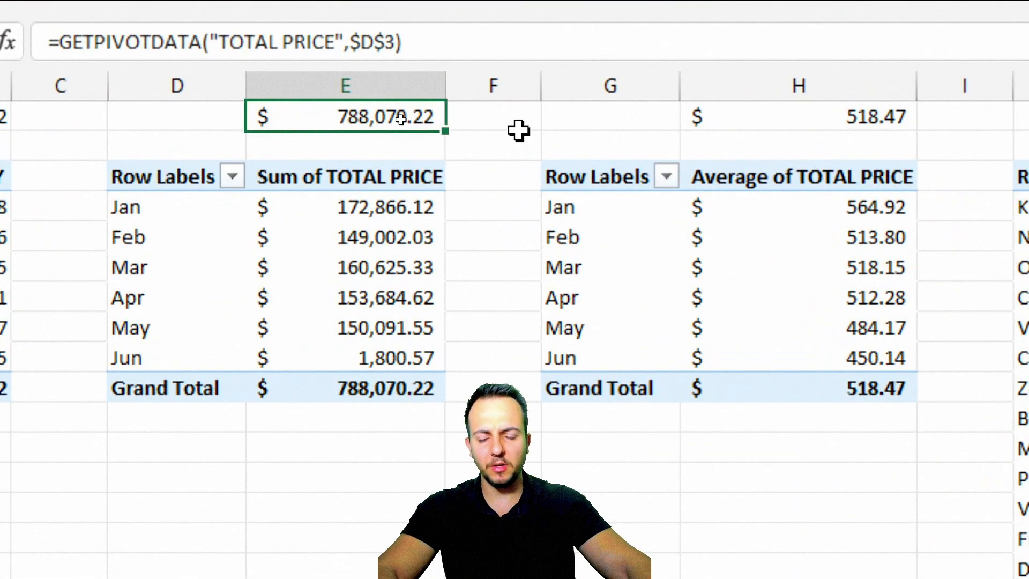
{"action": "type", "text": "JOPA EXCEL"}
{"action": "key", "text": "Return"}
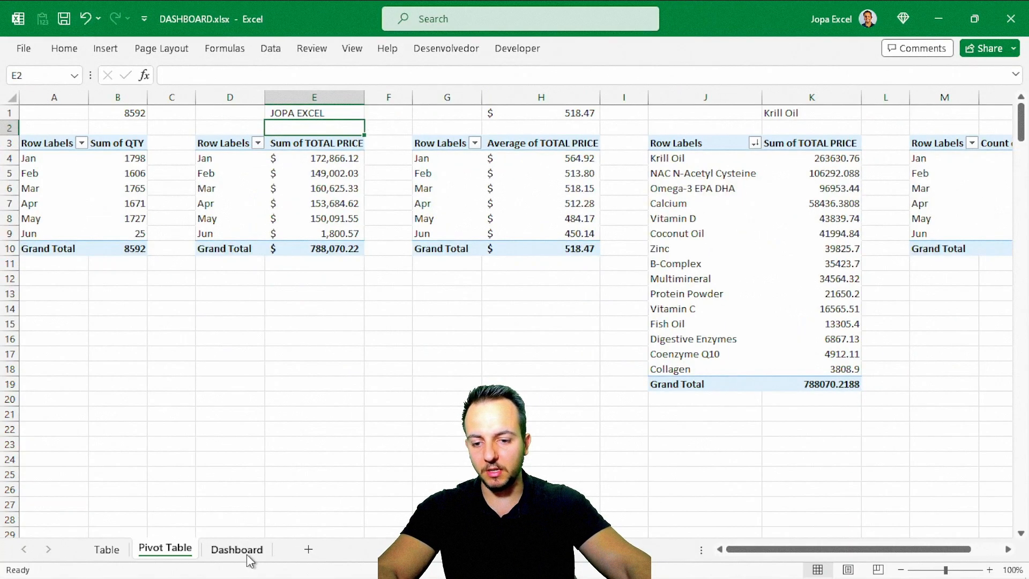
{"action": "left_click", "coordinate": [248, 555]}
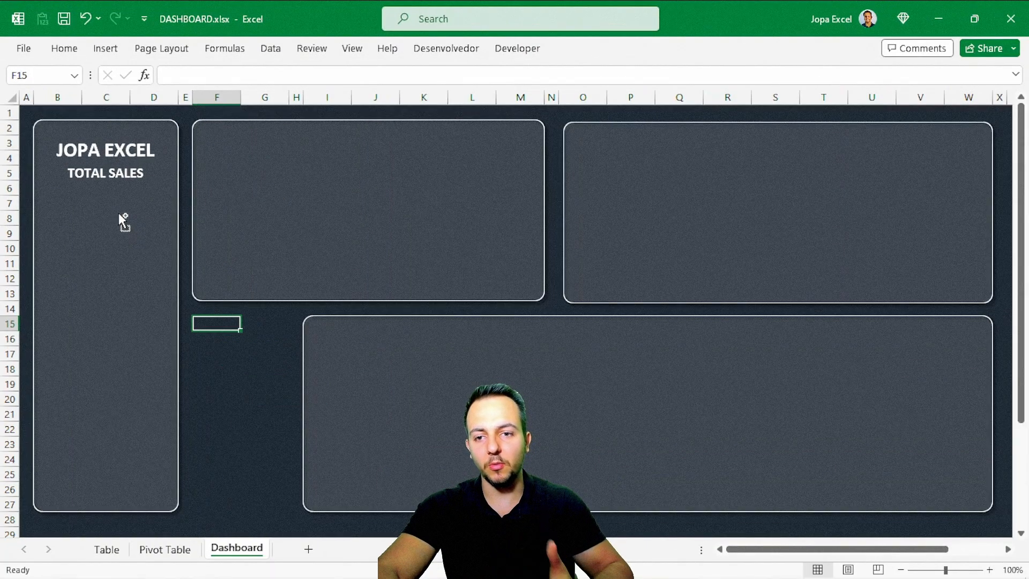
{"action": "key", "text": "ctrl+Page_Up"}
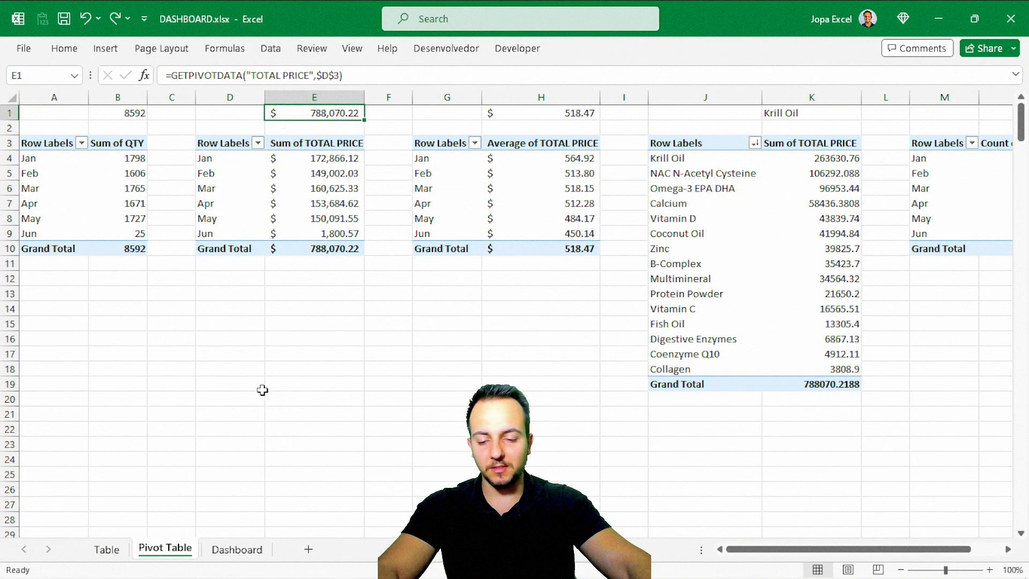
{"action": "left_click", "coordinate": [237, 550]}
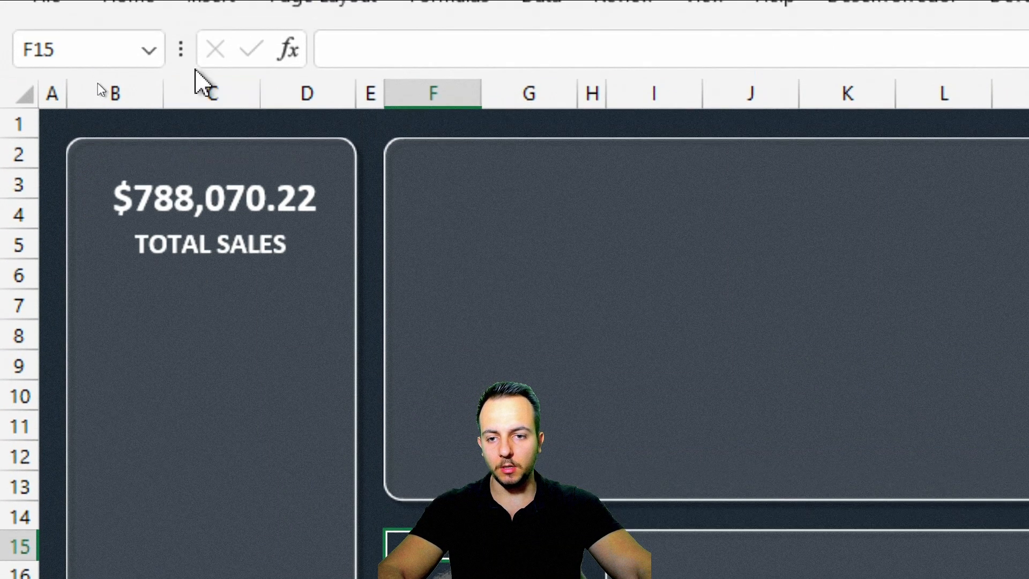
Step: Reduce the linked sales figure above TOTAL SALES to font size 16
{"action": "left_click", "coordinate": [199, 144]}
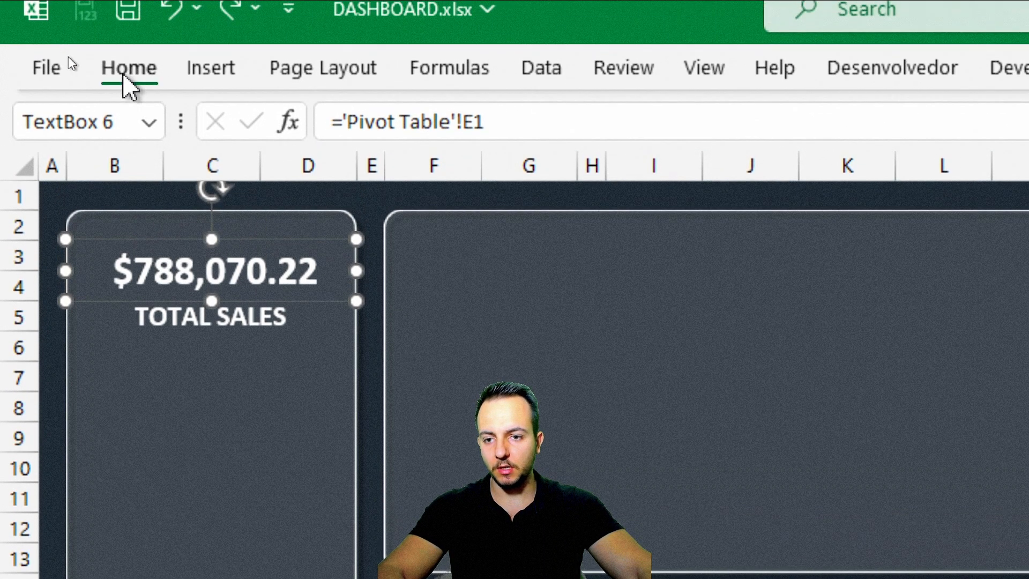
{"action": "left_click", "coordinate": [128, 11]}
{"action": "left_click", "coordinate": [483, 138]}
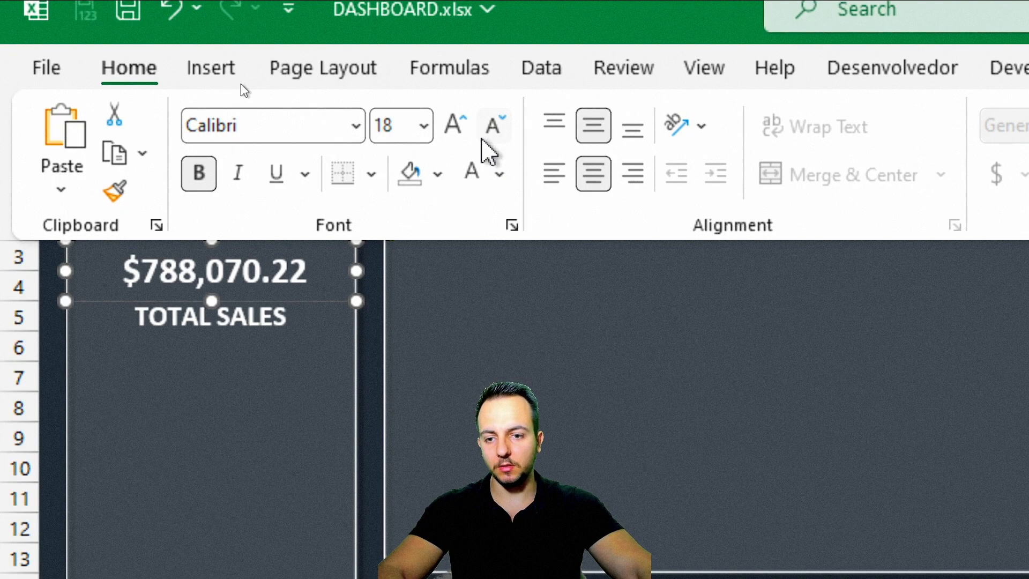
{"action": "left_click", "coordinate": [485, 142]}
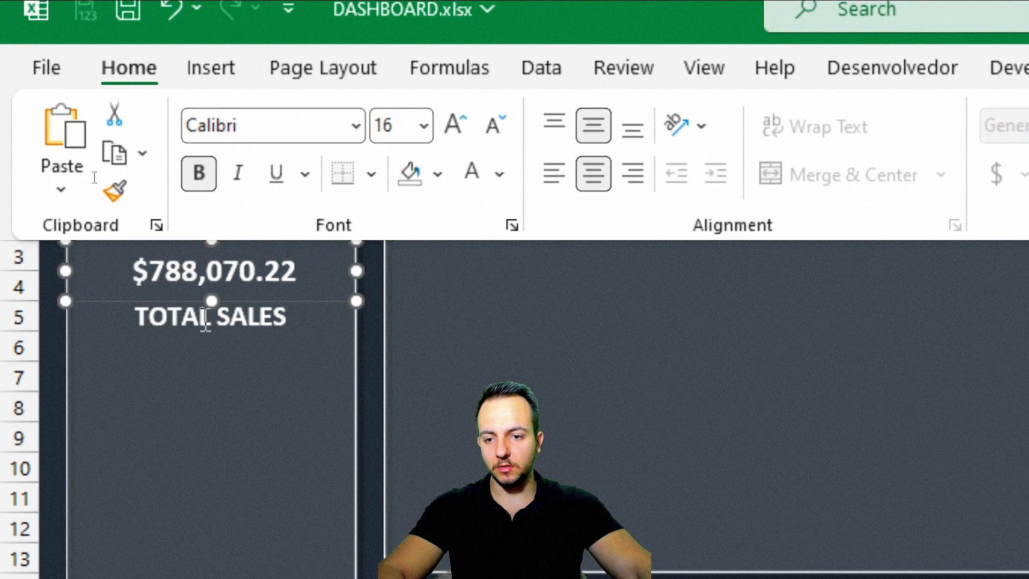
Step: Remove the bold from the TOTAL SALES label and set its font size to 12
{"action": "left_click", "coordinate": [170, 320]}
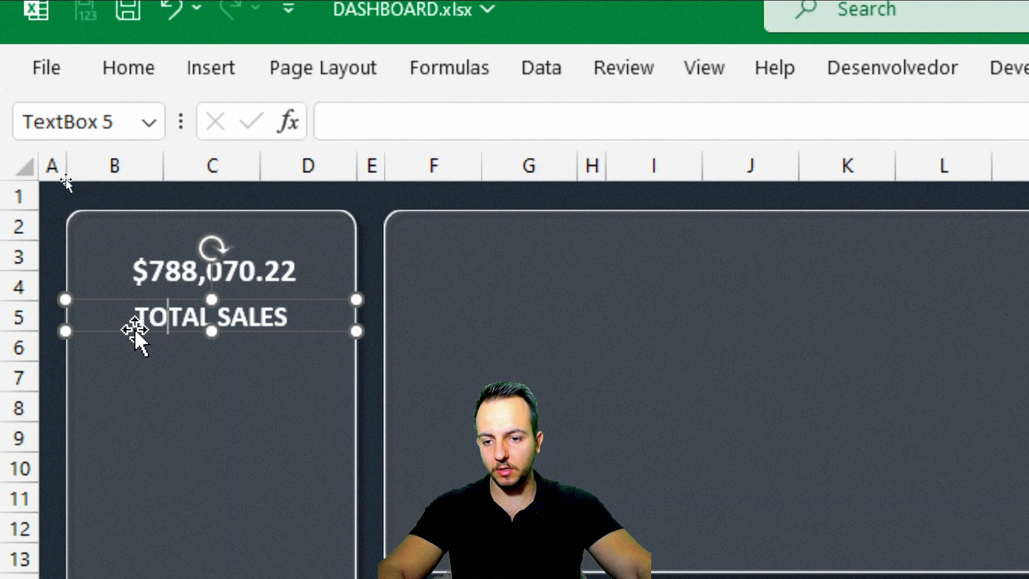
{"action": "left_click", "coordinate": [130, 73]}
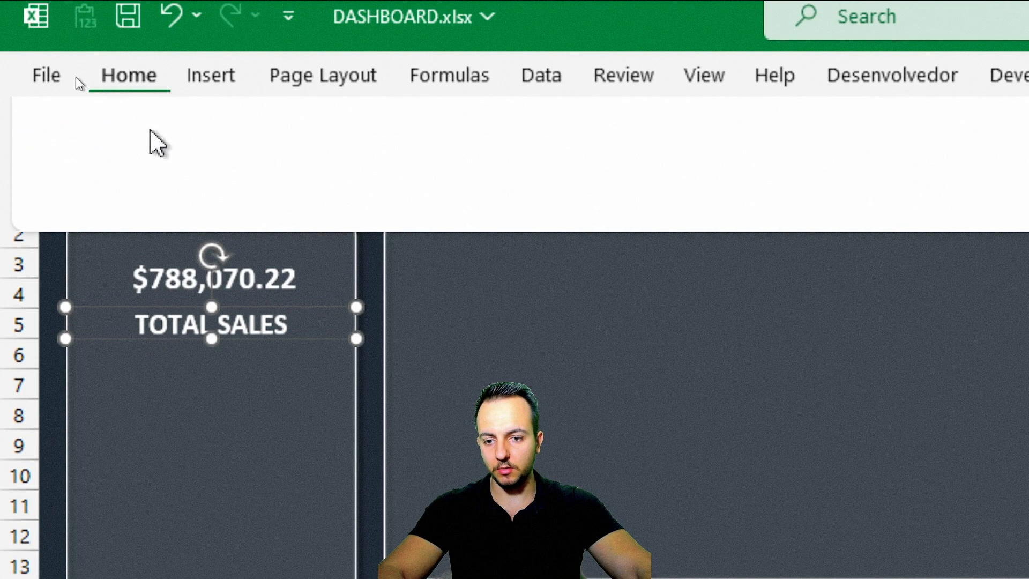
{"action": "left_click", "coordinate": [199, 180]}
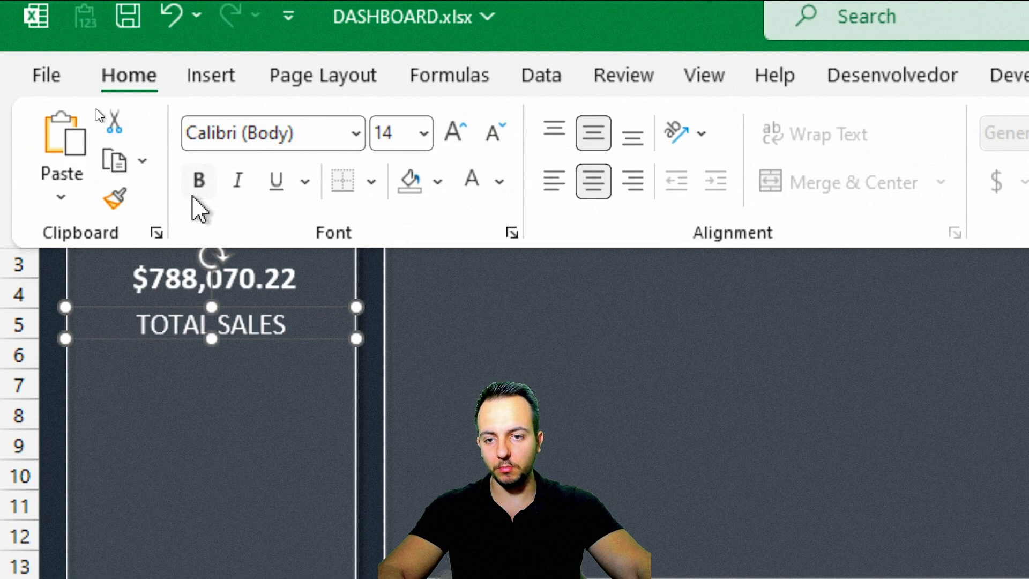
{"action": "left_click", "coordinate": [490, 135]}
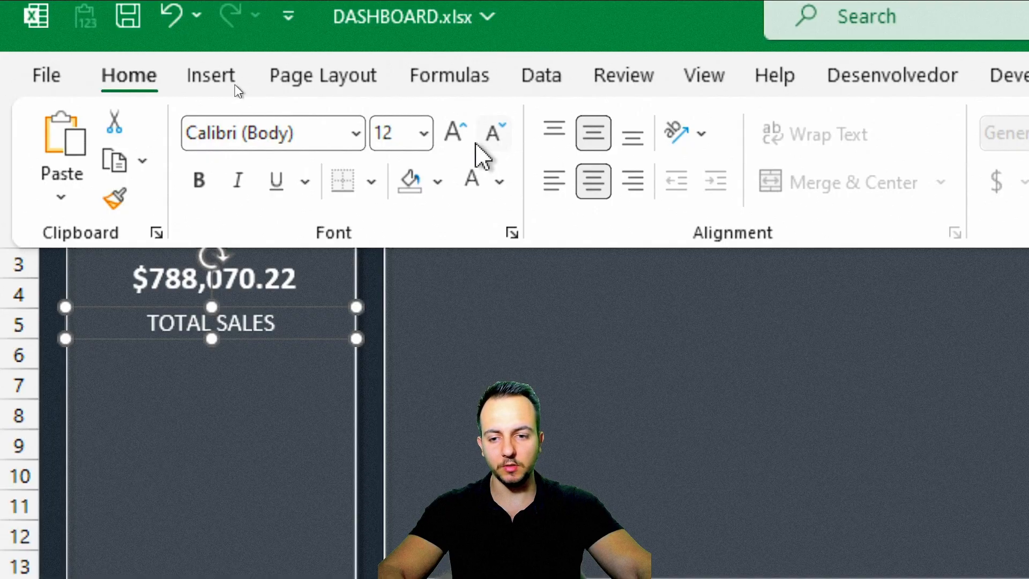
{"action": "key", "text": "Escape"}
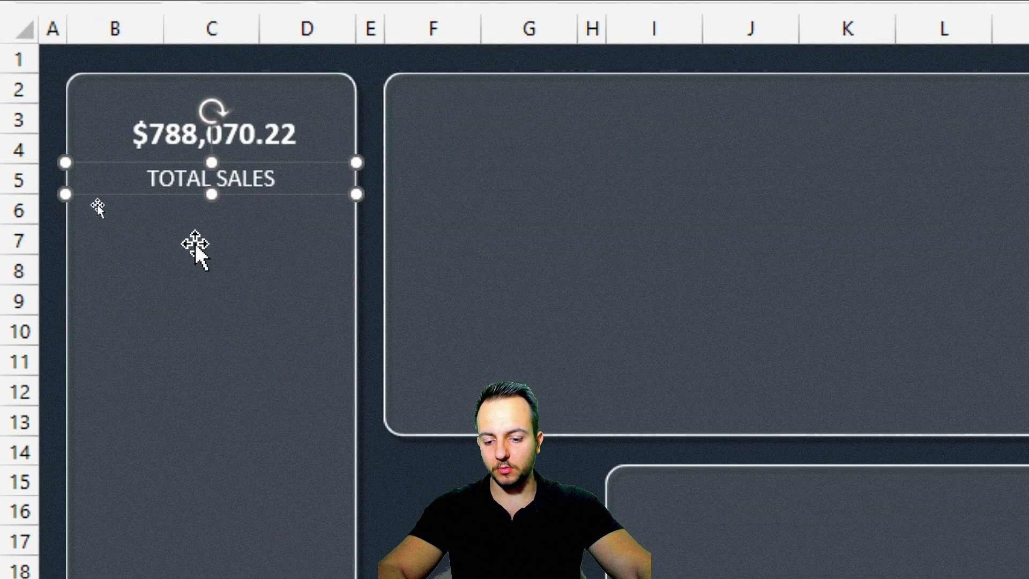
Step: Duplicate the TOTAL SALES label and its figure, placing the label copy in row 9 and the figure copy across rows 7 and 8
{"action": "key", "text": "ctrl+d"}
{"action": "left_click_drag", "start_coordinate": [291, 217], "coordinate": [267, 292]}
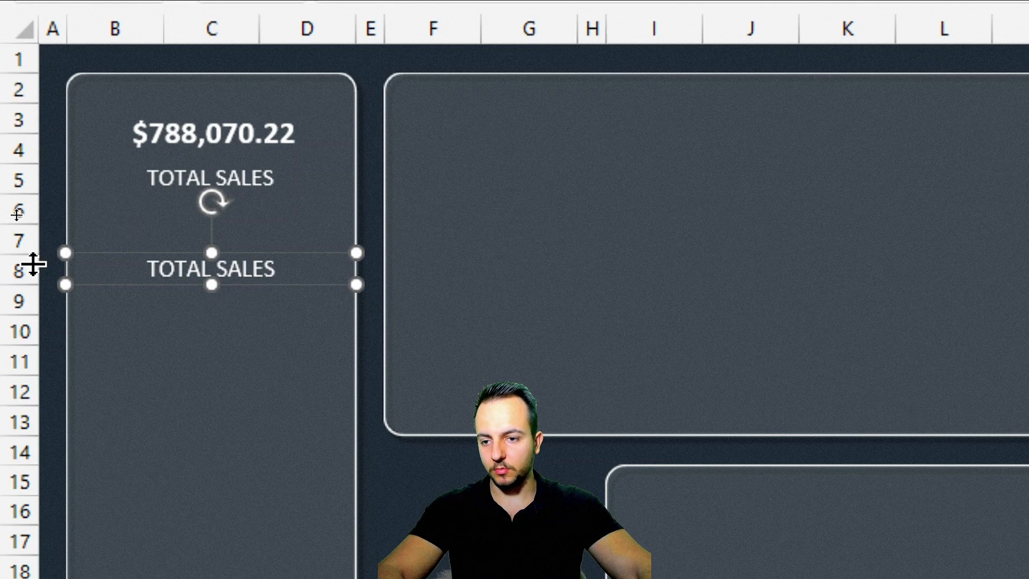
{"action": "left_click", "coordinate": [146, 154]}
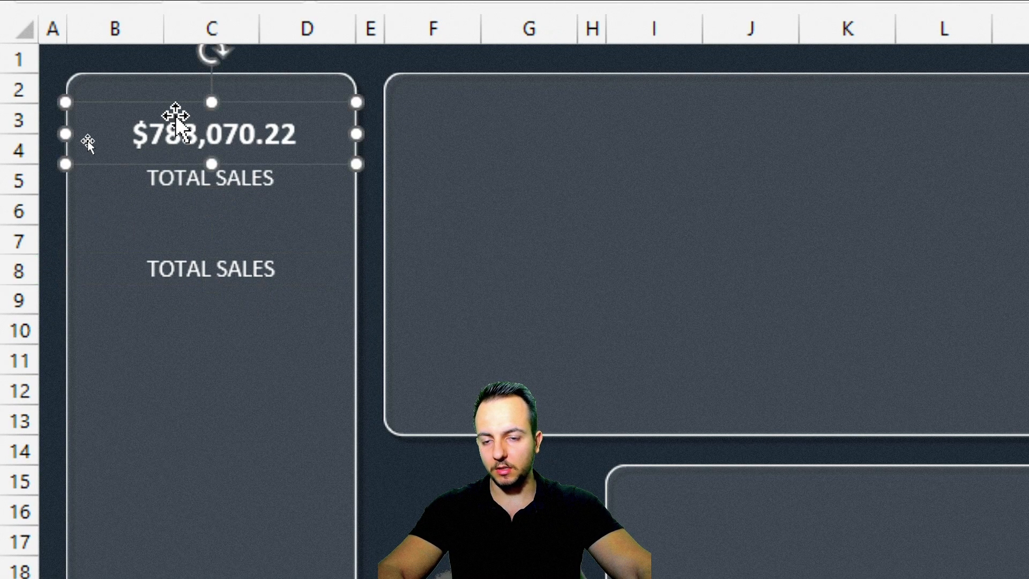
{"action": "left_click_drag", "start_coordinate": [173, 123], "coordinate": [128, 239]}
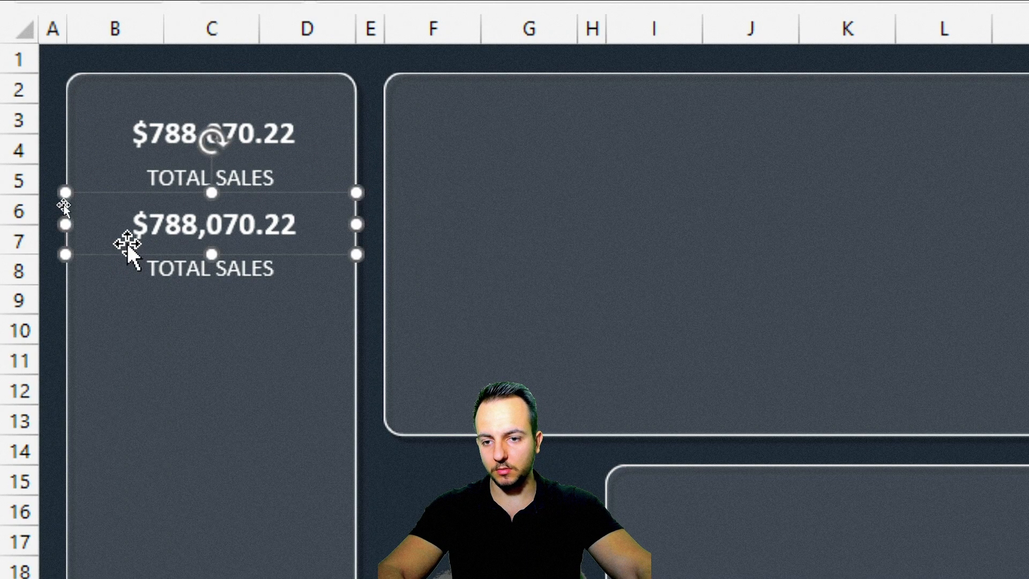
{"action": "left_click", "coordinate": [162, 270]}
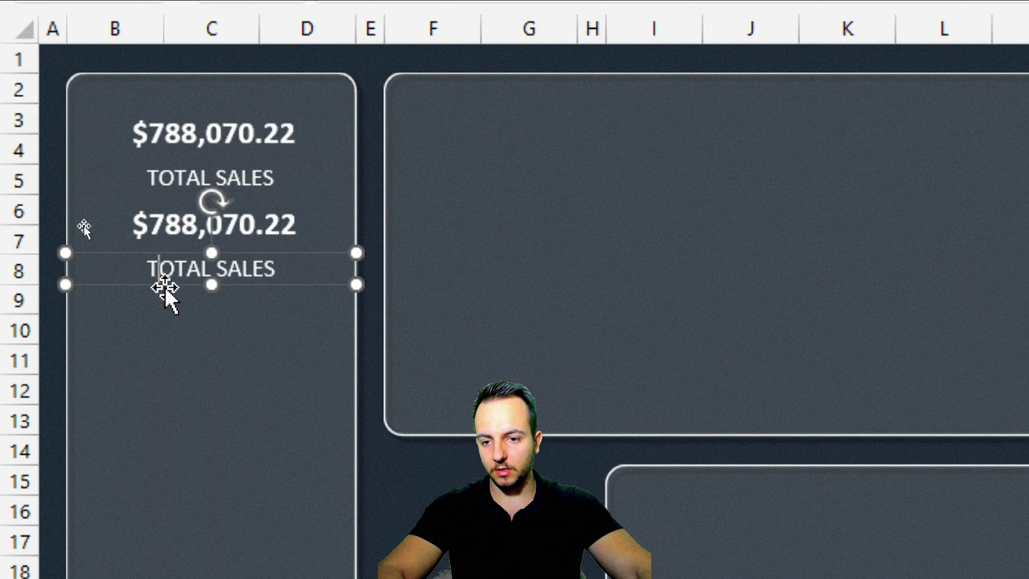
{"action": "left_click_drag", "start_coordinate": [172, 286], "coordinate": [174, 314]}
{"action": "left_click", "coordinate": [154, 252]}
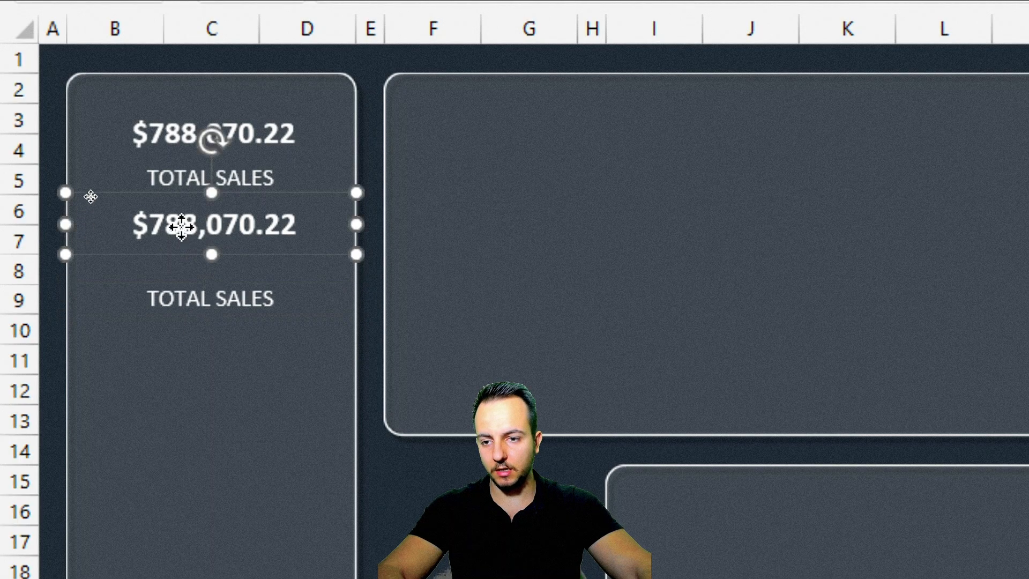
{"action": "left_click_drag", "start_coordinate": [154, 252], "coordinate": [152, 282]}
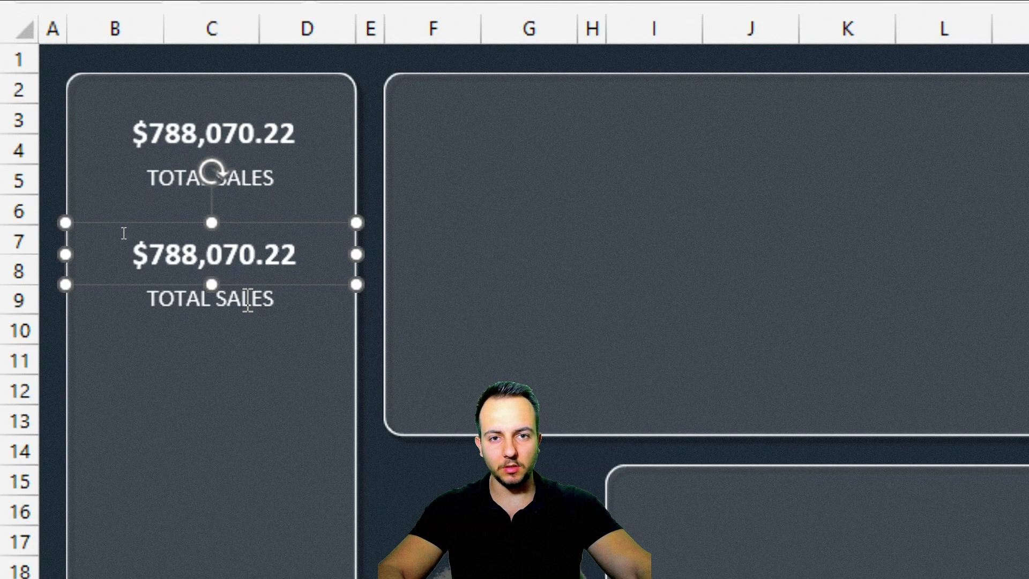
Step: Change the copied label in row 9 to TOTAL QTY
{"action": "left_click", "coordinate": [267, 299]}
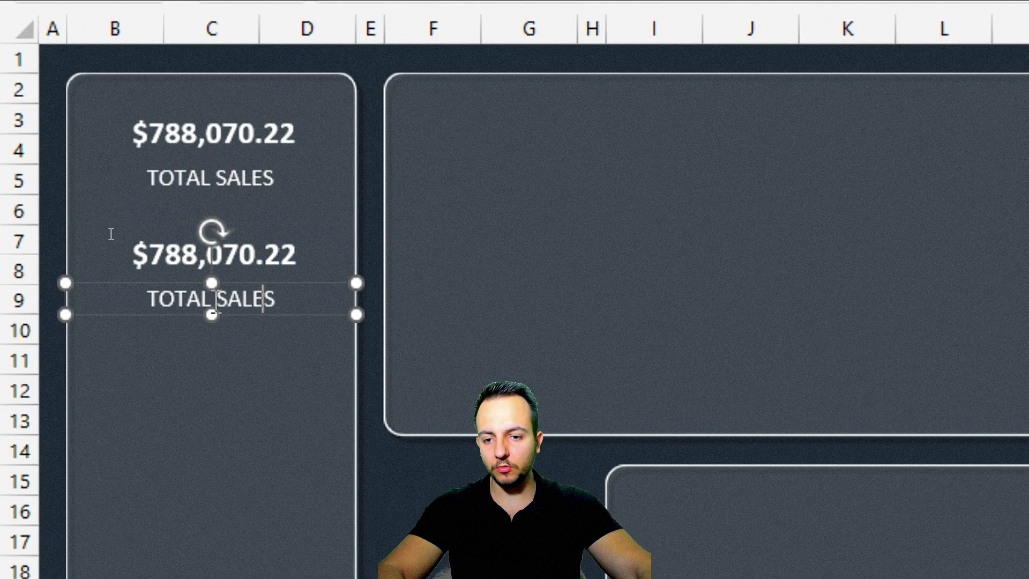
{"action": "double_click", "coordinate": [241, 299]}
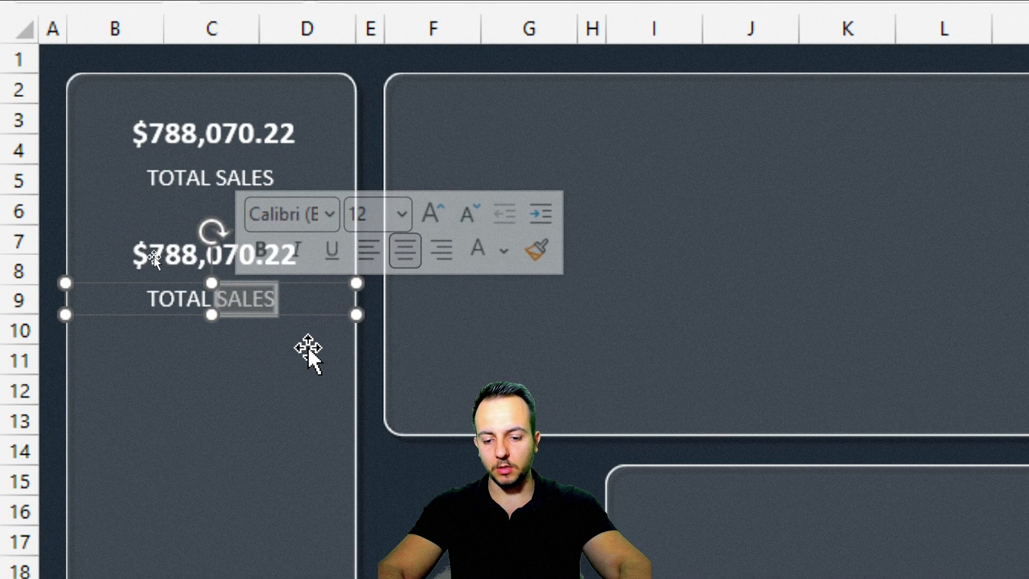
{"action": "type", "text": "QTY"}
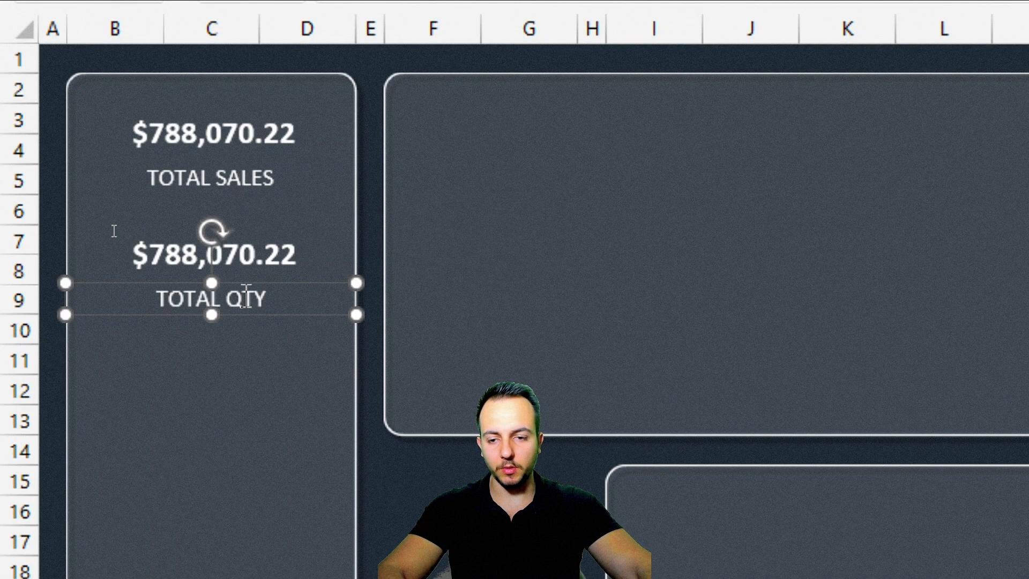
Step: Link the figure above TOTAL QTY to the total quantity with the formula ='Pivot Table'!B1, and deselect its text box
{"action": "left_click", "coordinate": [158, 250]}
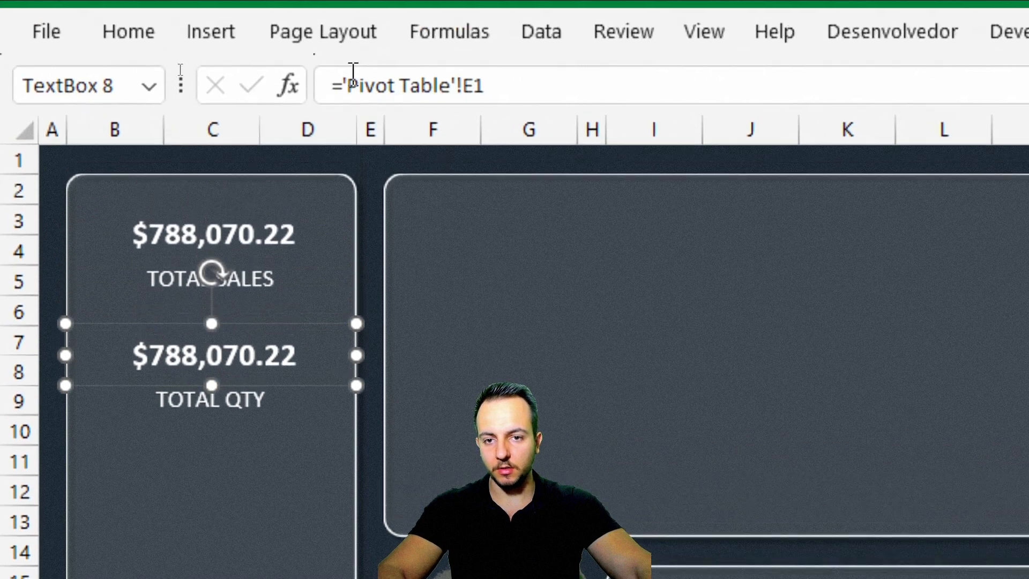
{"action": "left_click_drag", "start_coordinate": [501, 86], "coordinate": [335, 87]}
{"action": "type", "text": "="}
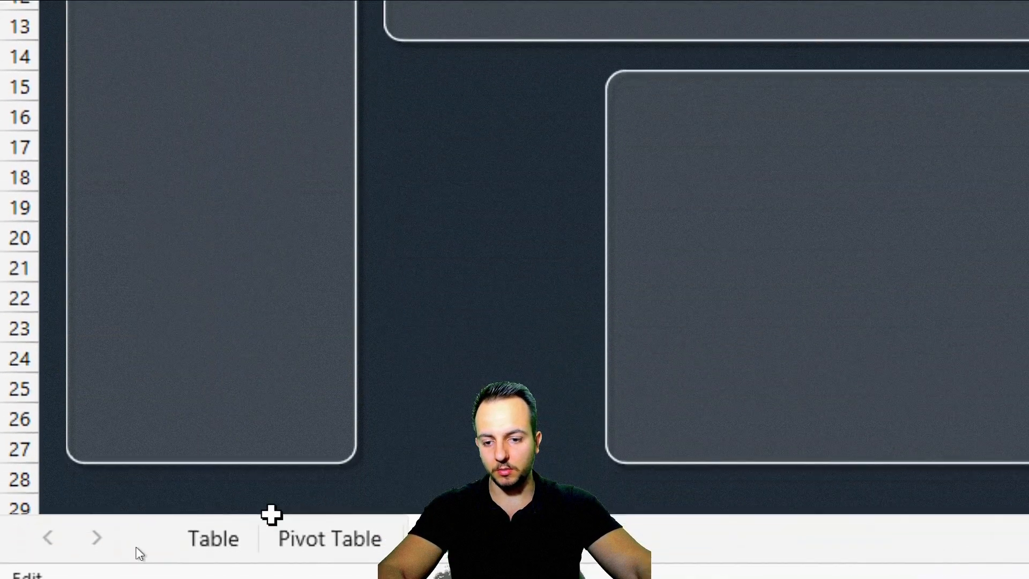
{"action": "left_click", "coordinate": [319, 536]}
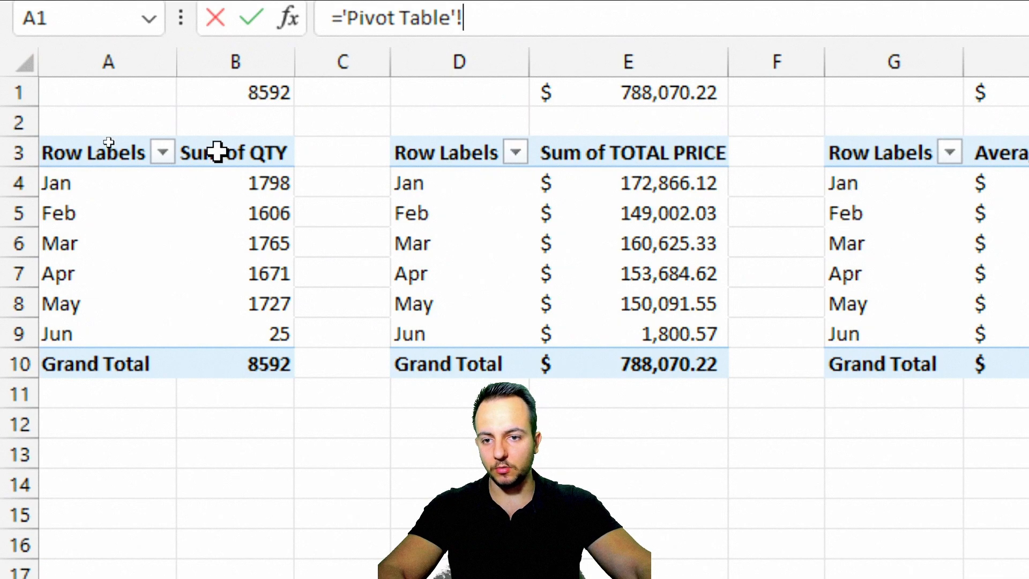
{"action": "left_click", "coordinate": [248, 88]}
{"action": "key", "text": "Return"}
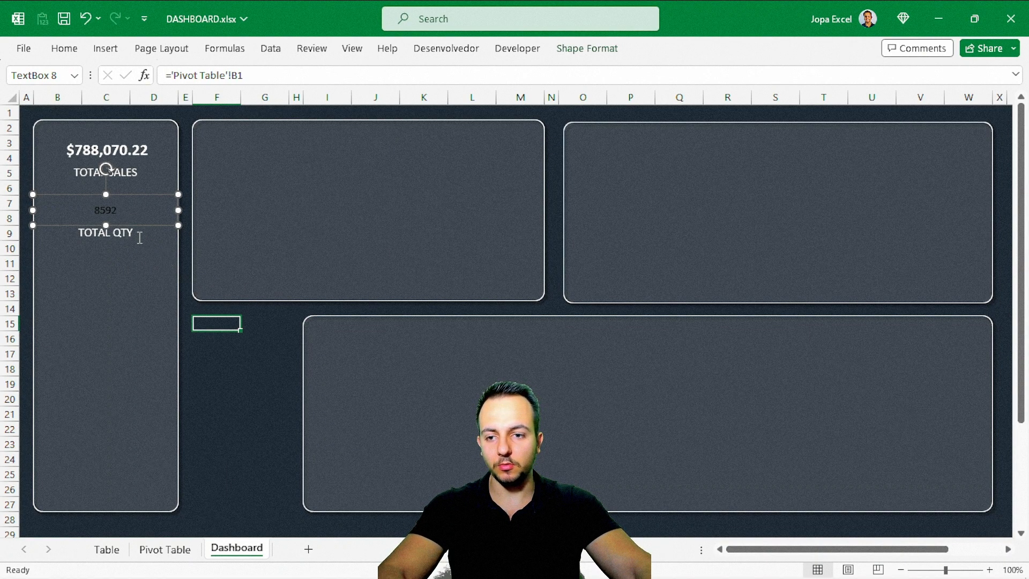
{"action": "left_click", "coordinate": [234, 320]}
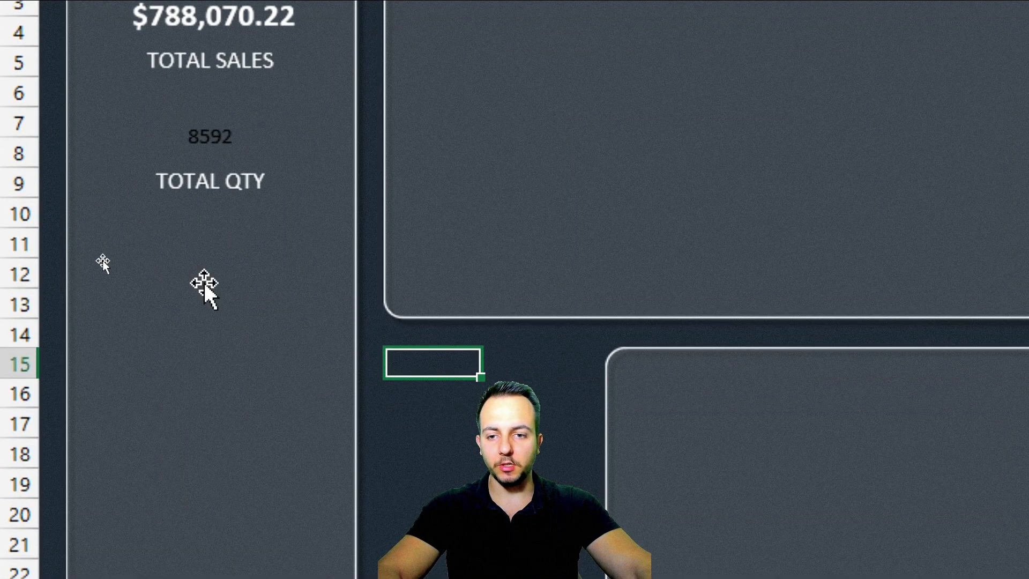
Step: Copy the TOTAL QTY label and its figure, placing the label copy in row 13 and the figure copy across rows 11 and 12
{"action": "left_click", "coordinate": [244, 182]}
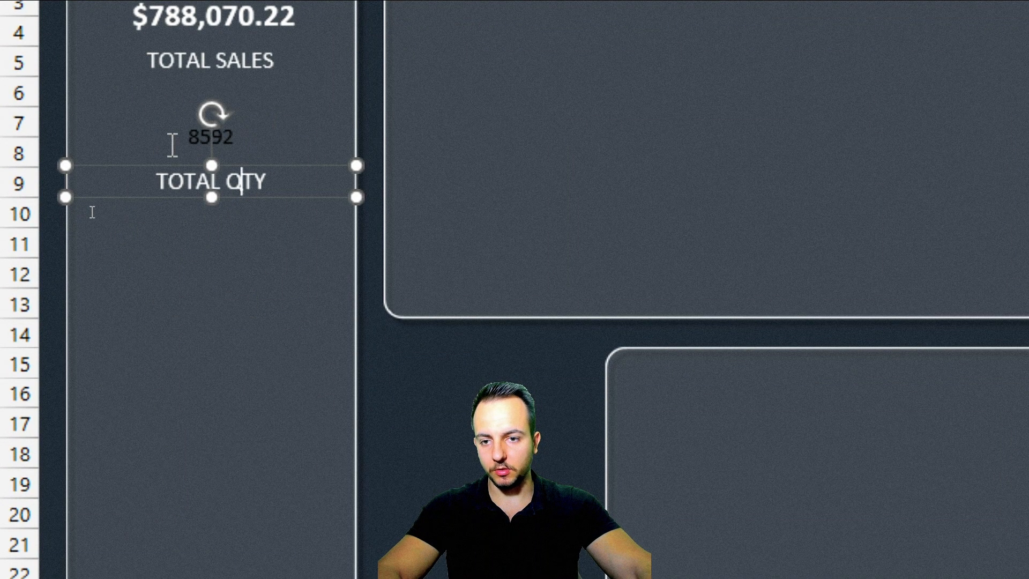
{"action": "left_click", "coordinate": [260, 165]}
{"action": "key", "text": "ctrl+c"}
{"action": "key", "text": "ctrl+v"}
{"action": "left_click_drag", "start_coordinate": [249, 218], "coordinate": [209, 321]}
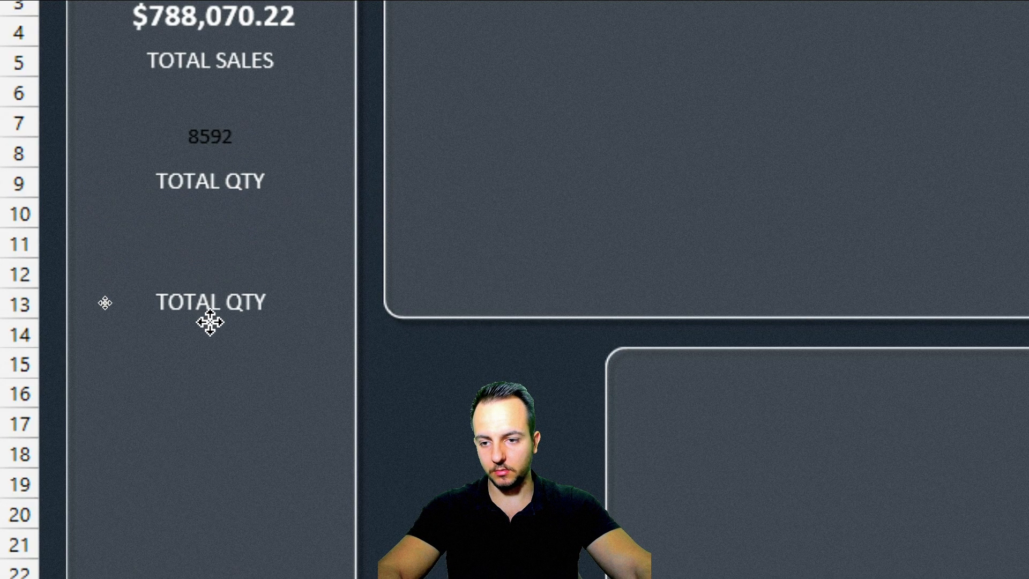
{"action": "left_click", "coordinate": [259, 120]}
{"action": "key", "text": "ctrl+c"}
{"action": "key", "text": "ctrl+v"}
{"action": "left_click_drag", "start_coordinate": [301, 196], "coordinate": [271, 279]}
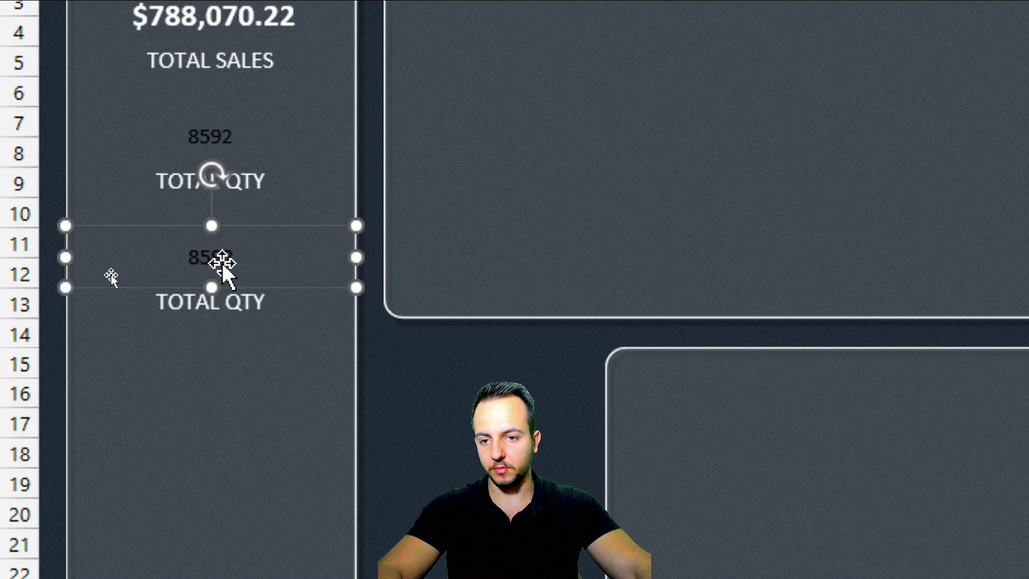
Step: Change the copied label in row 13 to TOTAL ORDER
{"action": "left_click", "coordinate": [246, 301]}
{"action": "double_click", "coordinate": [245, 301]}
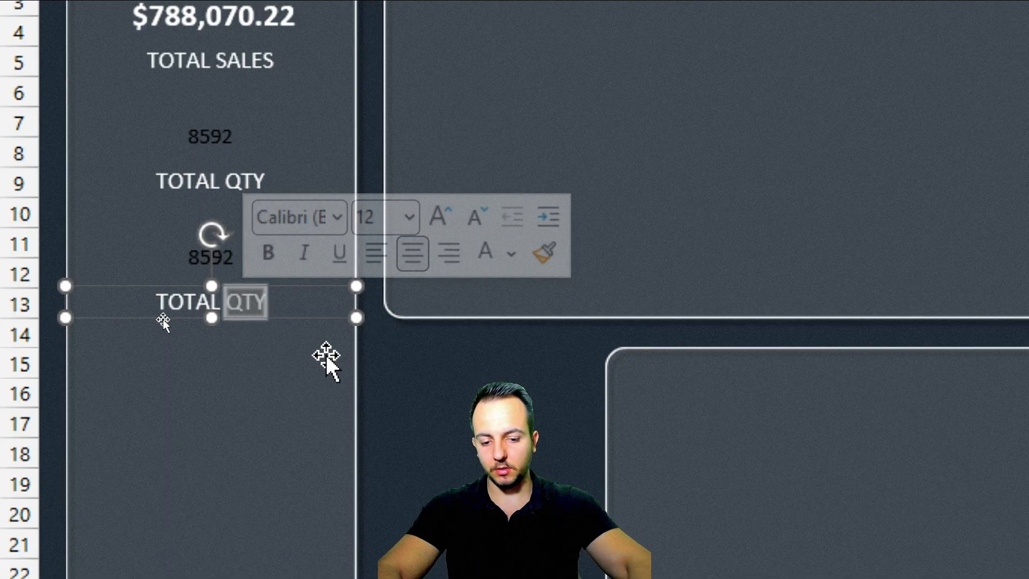
{"action": "type", "text": "ORDER"}
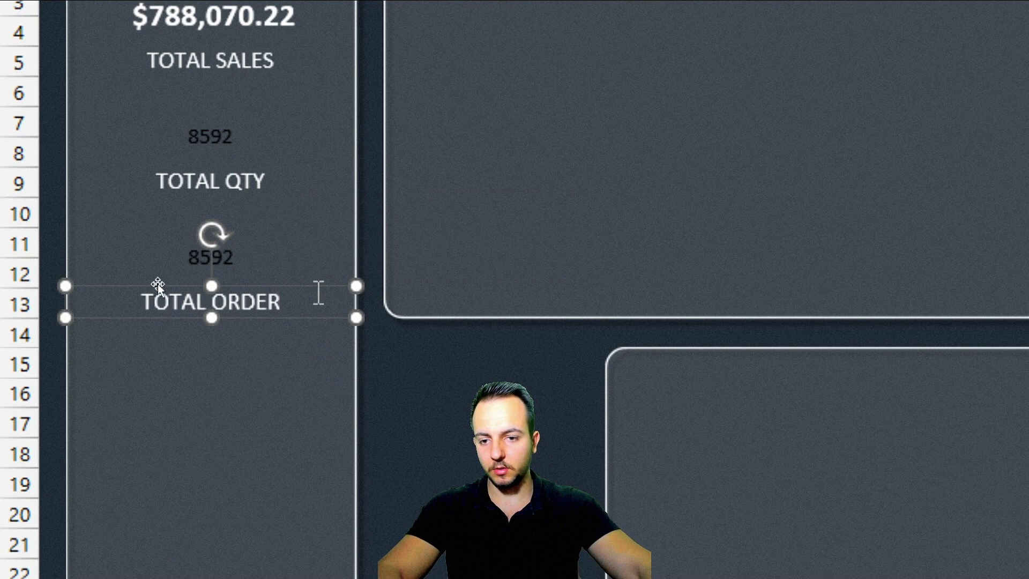
Step: Link the figure above TOTAL ORDER to the total order count with the formula ='Pivot Table'!N1, and deselect its text box
{"action": "left_click", "coordinate": [270, 255]}
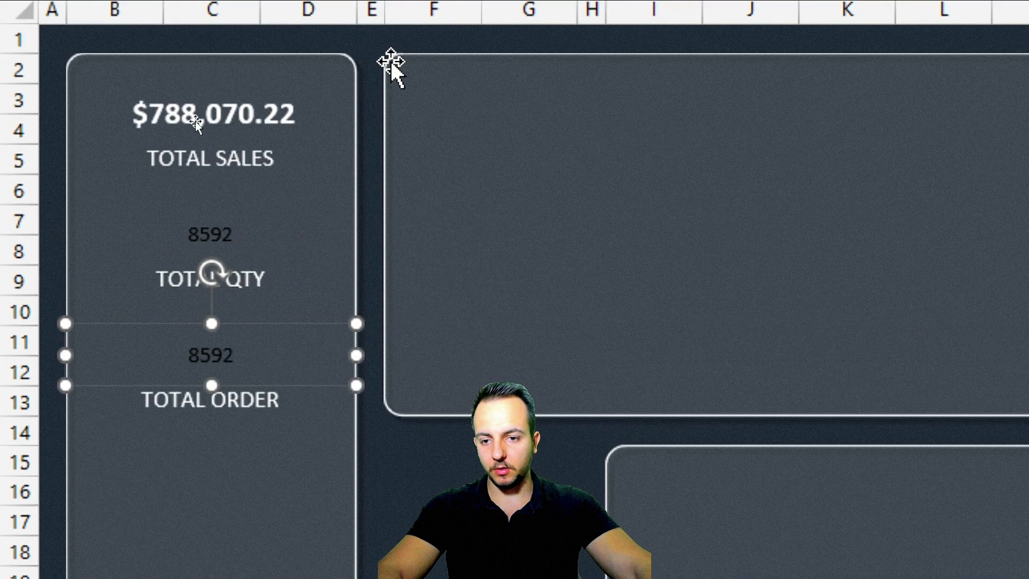
{"action": "left_click", "coordinate": [452, 79]}
{"action": "left_click_drag", "start_coordinate": [514, 79], "coordinate": [309, 80]}
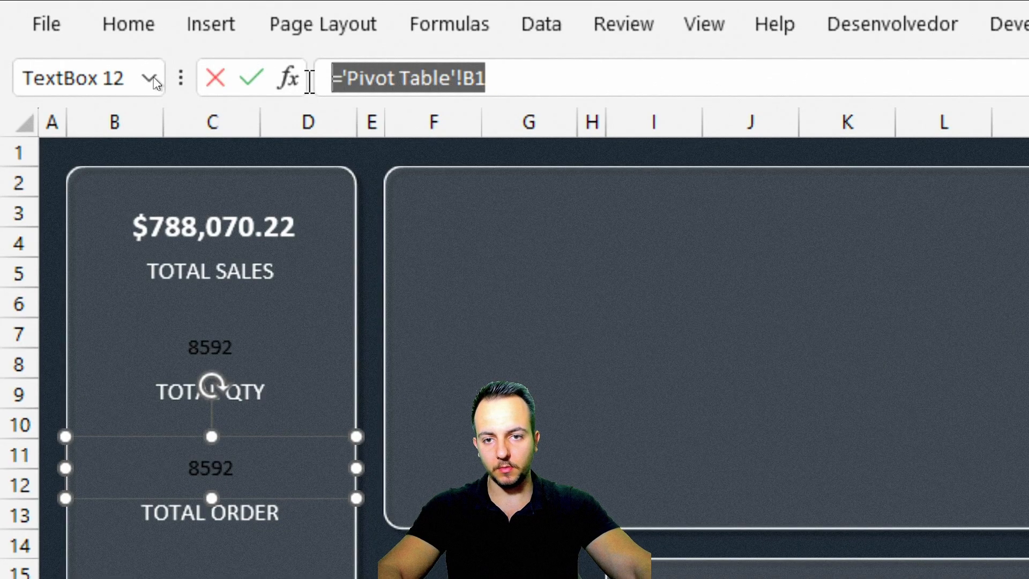
{"action": "type", "text": "="}
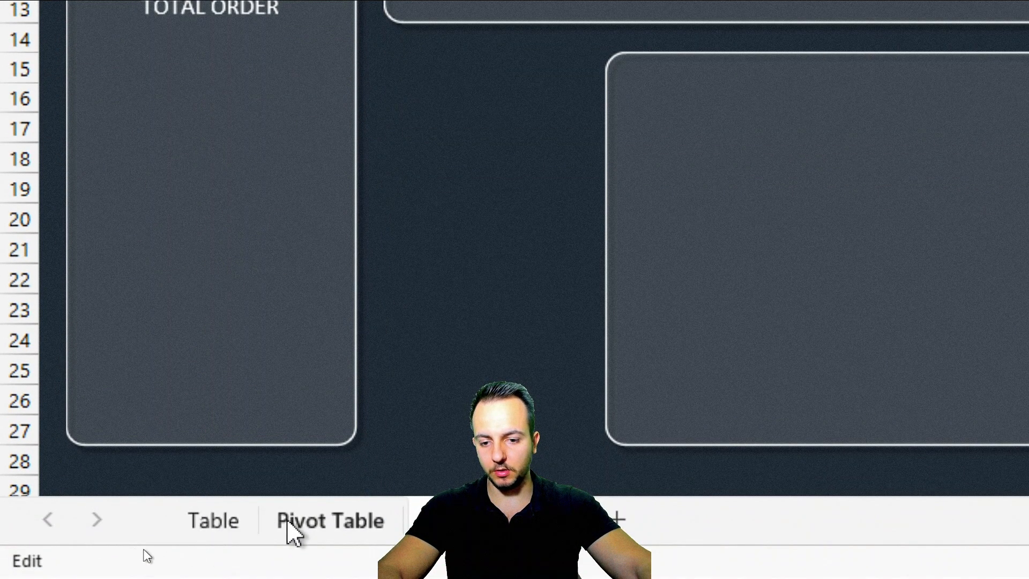
{"action": "left_click", "coordinate": [294, 523]}
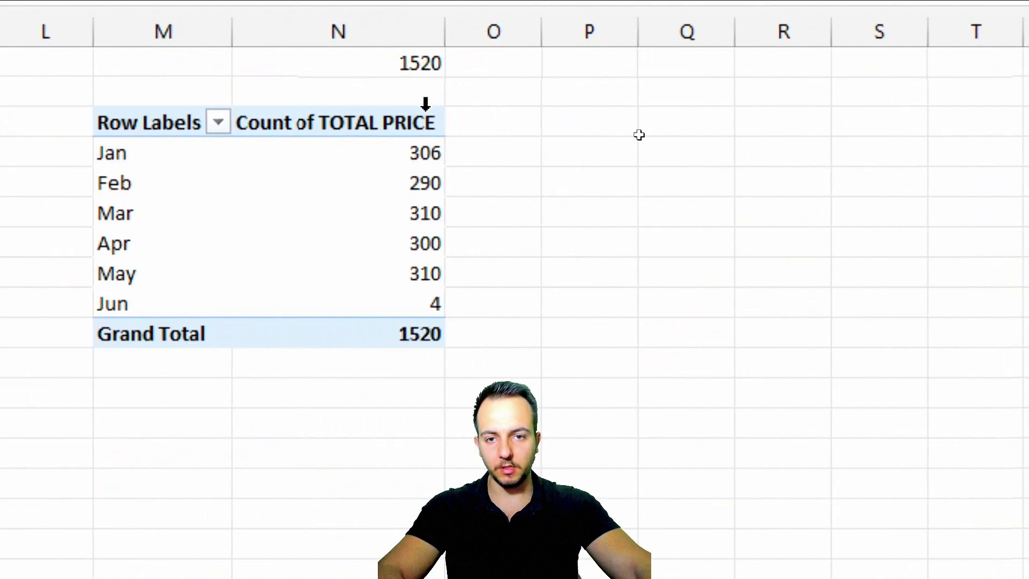
{"action": "left_click", "coordinate": [356, 64]}
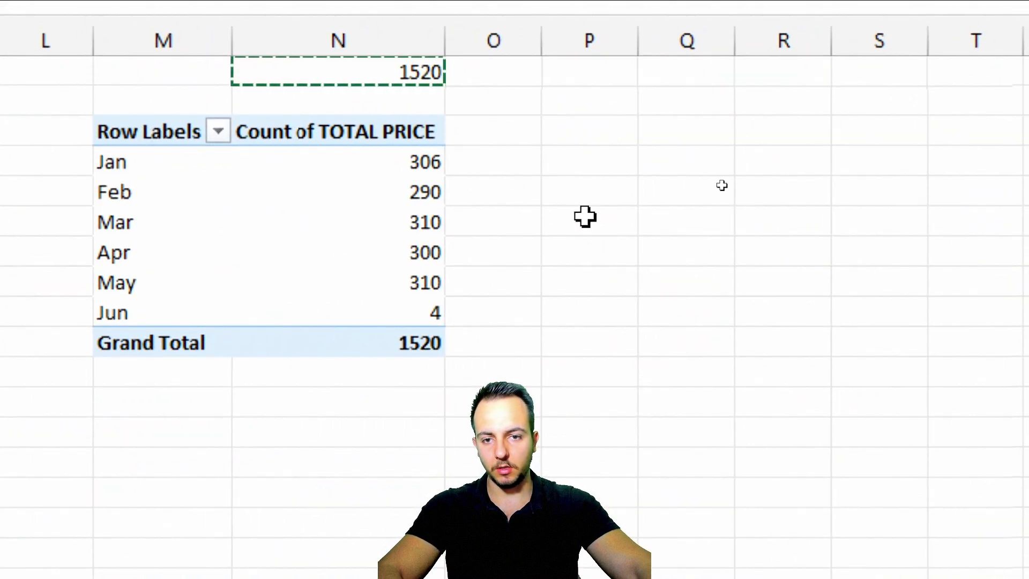
{"action": "key", "text": "Return"}
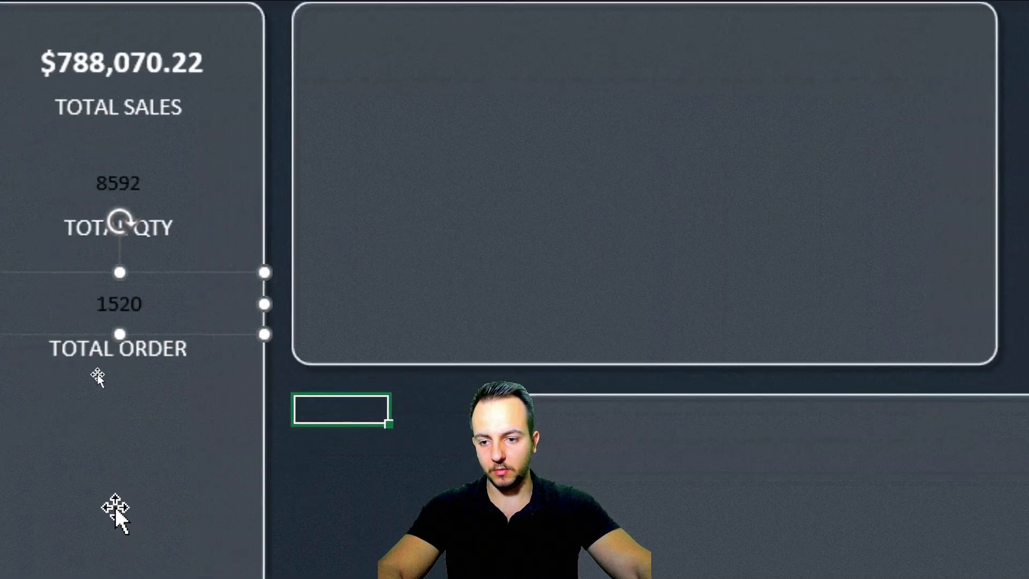
{"action": "key", "text": "Escape"}
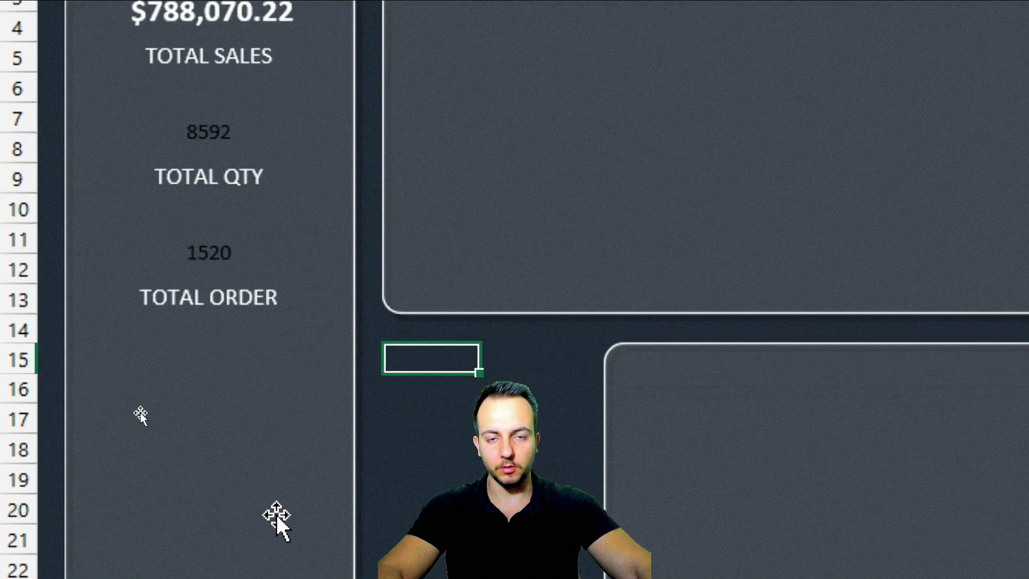
Step: Copy the TOTAL ORDER label and its figure, placing the label copy in row 17 and the figure copy across rows 15 and 16
{"action": "left_click", "coordinate": [236, 343]}
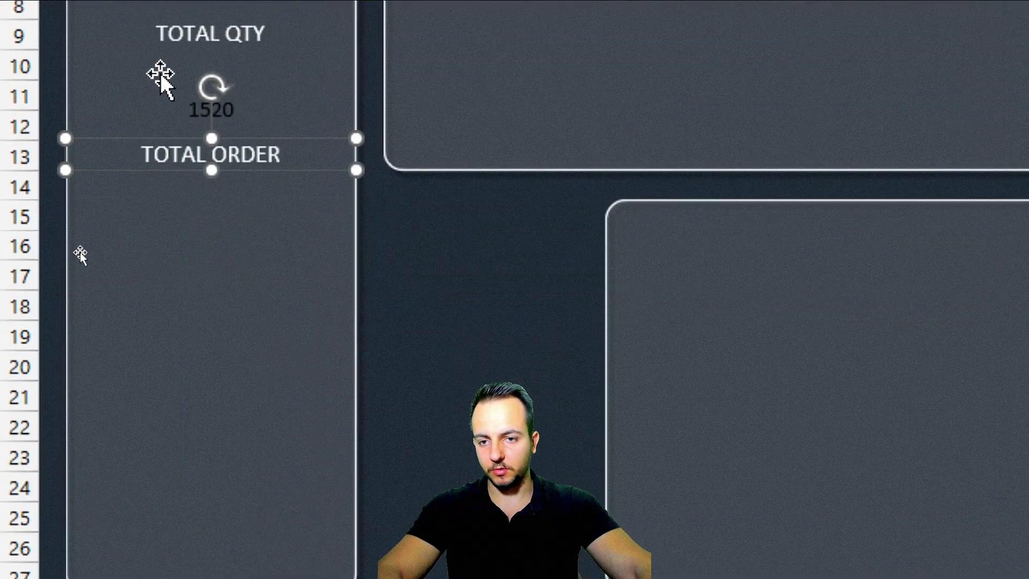
{"action": "left_click", "coordinate": [80, 269], "text": "ctrl"}
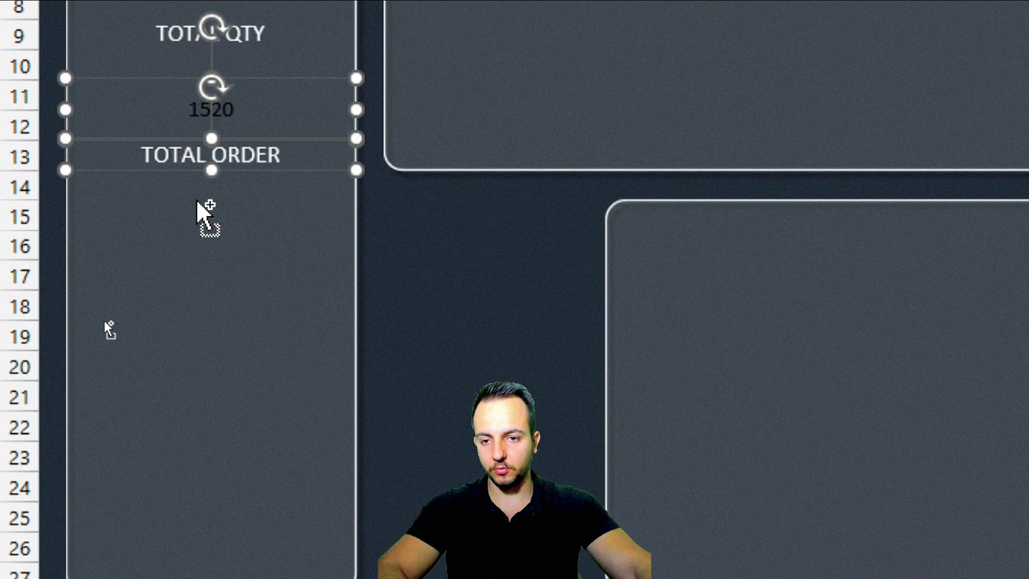
{"action": "key", "text": "ctrl+d"}
{"action": "left_click_drag", "start_coordinate": [194, 181], "coordinate": [163, 271]}
{"action": "left_click", "coordinate": [189, 127], "text": "ctrl"}
{"action": "left_click_drag", "start_coordinate": [144, 197], "coordinate": [112, 281]}
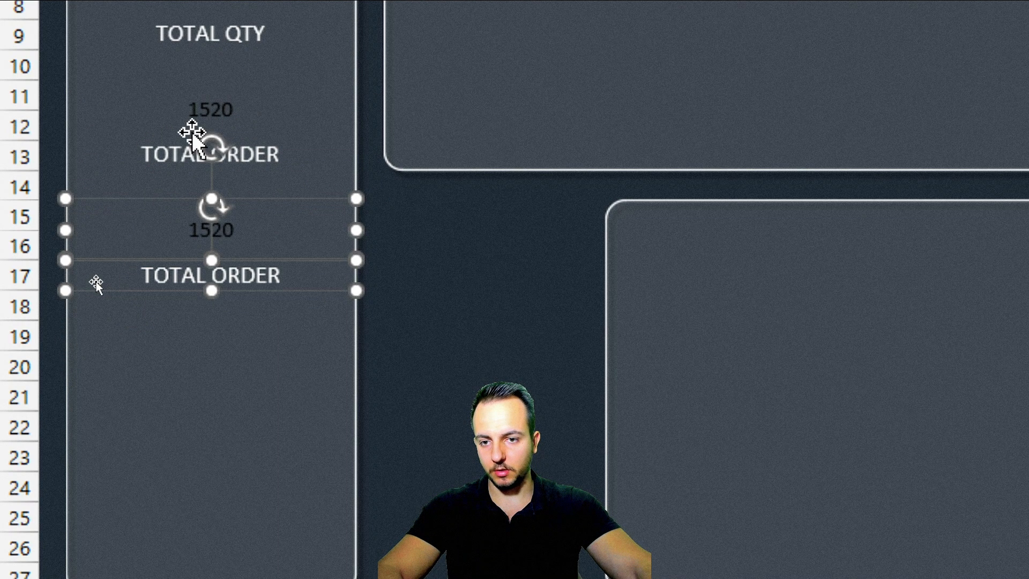
Step: Change the copied label in row 17 to AVERAGE TICKET
{"action": "left_click", "coordinate": [169, 275]}
{"action": "double_click", "coordinate": [258, 276]}
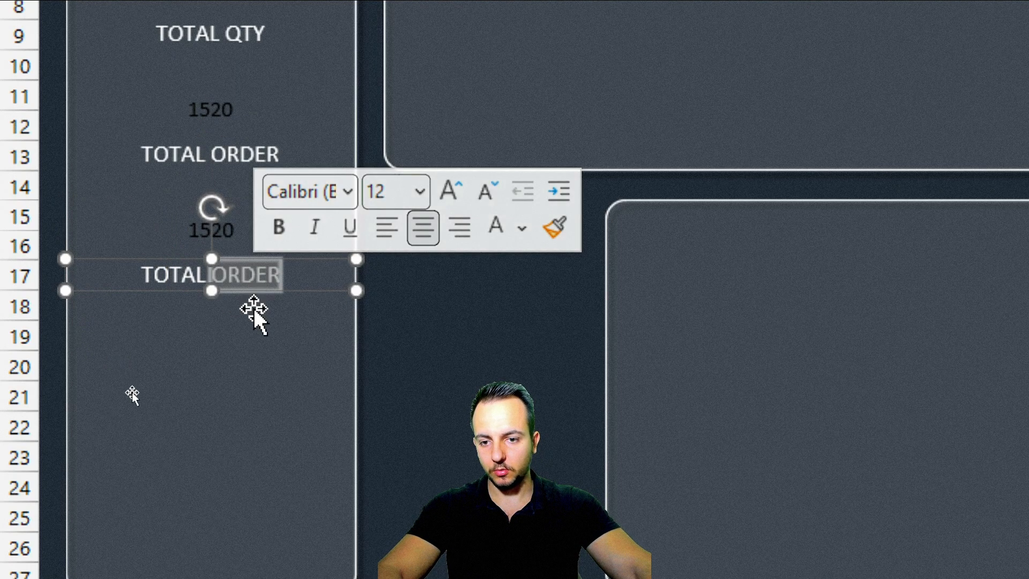
{"action": "key", "text": "ctrl+a"}
{"action": "type", "text": "AVERAGE"}
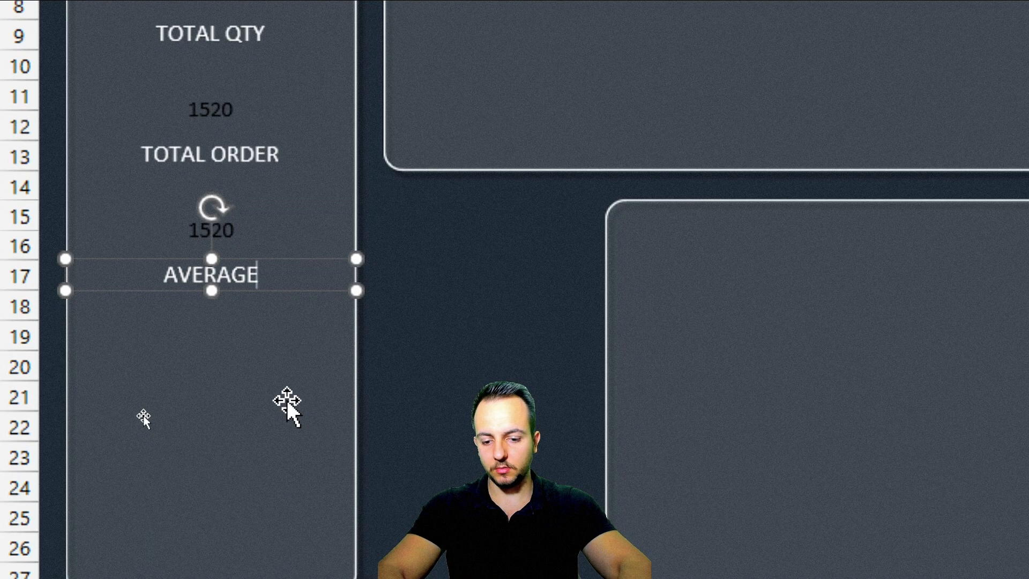
{"action": "type", "text": " TICKET"}
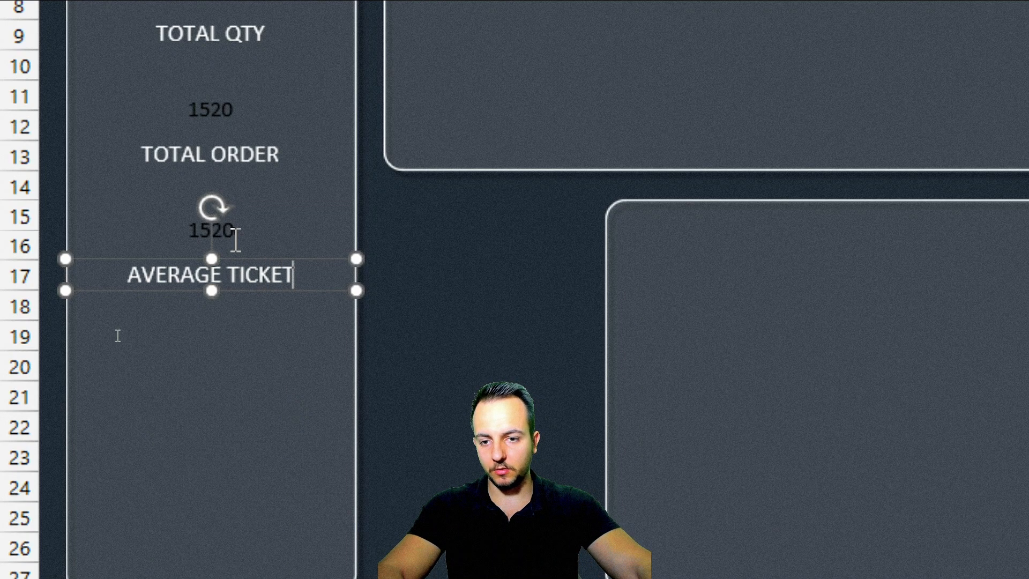
Step: Link the figure above AVERAGE TICKET to the average total price with the formula ='Pivot Table'!H1, and deselect its text box
{"action": "left_click", "coordinate": [193, 228]}
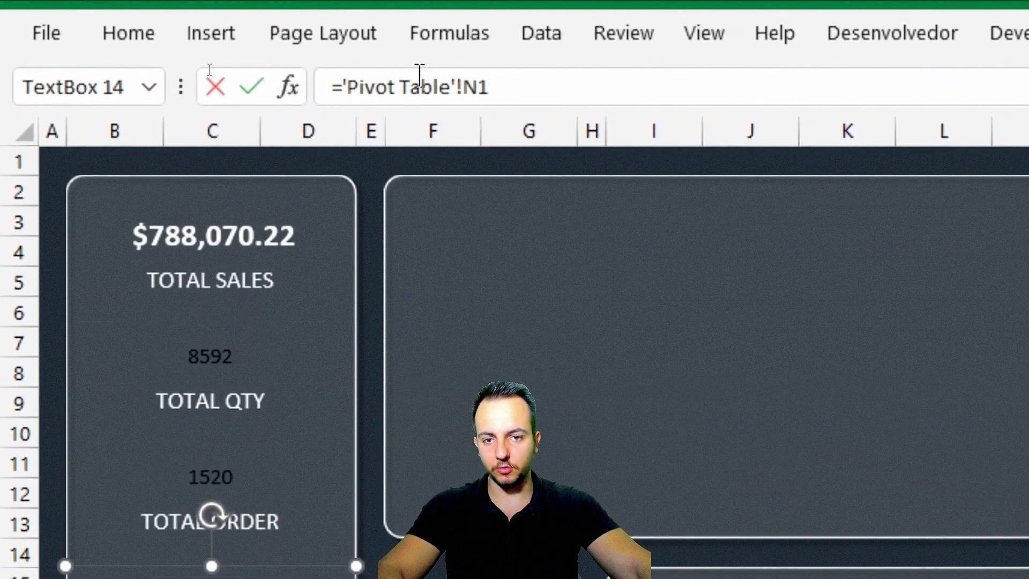
{"action": "left_click_drag", "start_coordinate": [556, 88], "coordinate": [202, 32]}
{"action": "type", "text": "="}
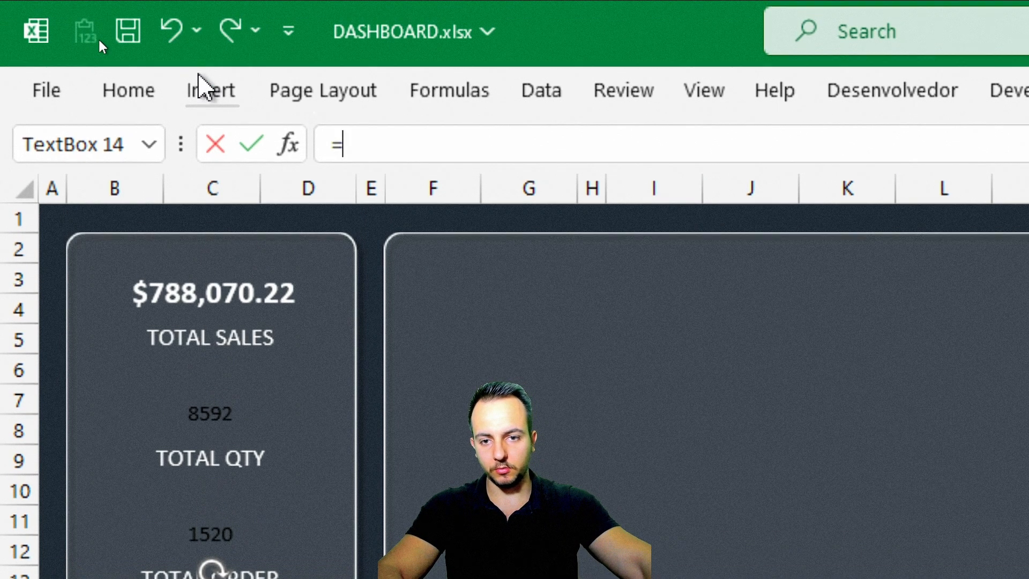
{"action": "left_click", "coordinate": [308, 522]}
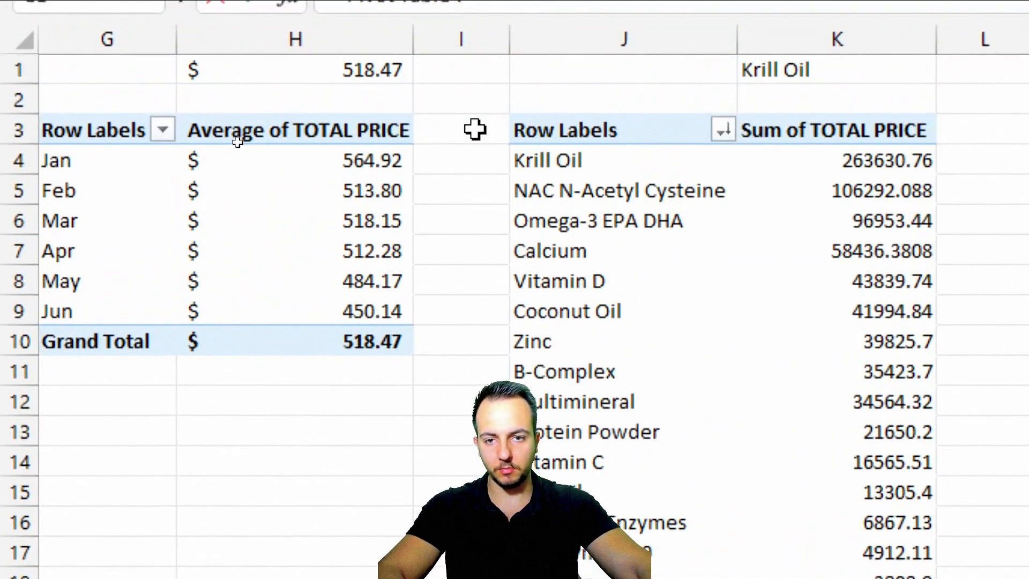
{"action": "scroll", "coordinate": [475, 129], "scroll_direction": "left", "scroll_amount": 3}
{"action": "left_click", "coordinate": [622, 73]}
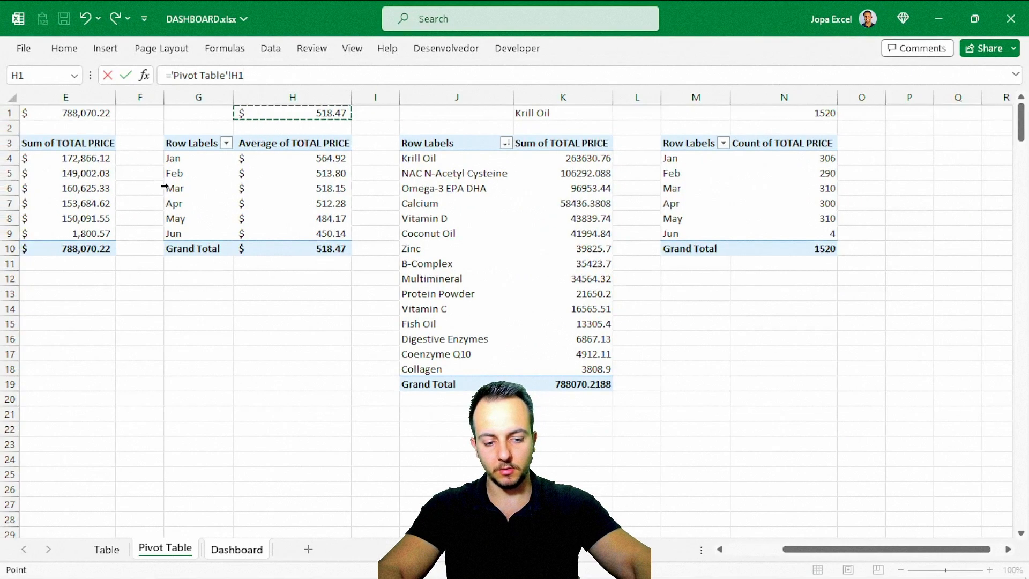
{"action": "key", "text": "Return"}
{"action": "key", "text": "Escape"}
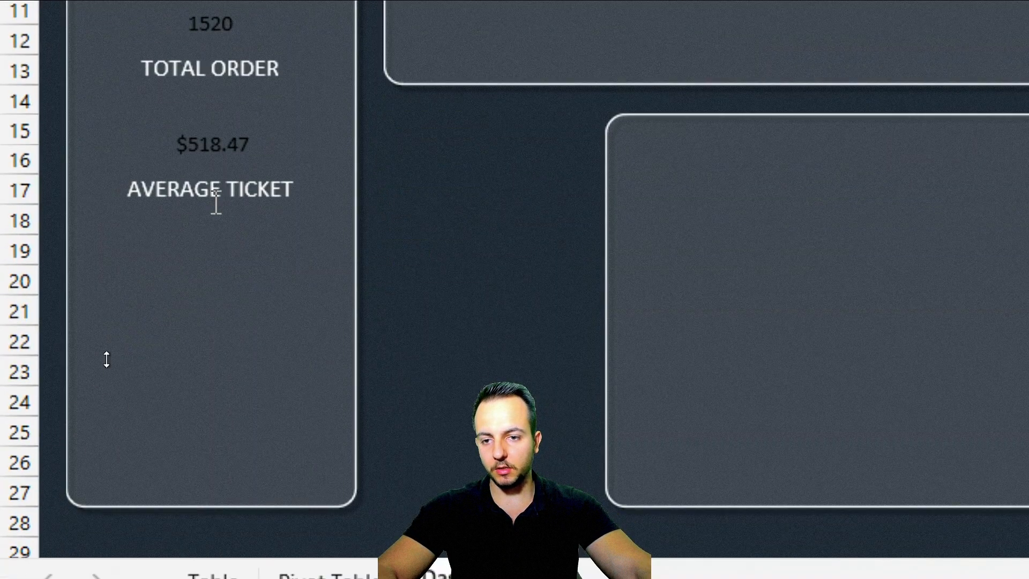
Step: Copy the AVERAGE TICKET label and its figure, placing the label copy in row 21 and the figure copy across rows 19 and 20
{"action": "left_click", "coordinate": [108, 358]}
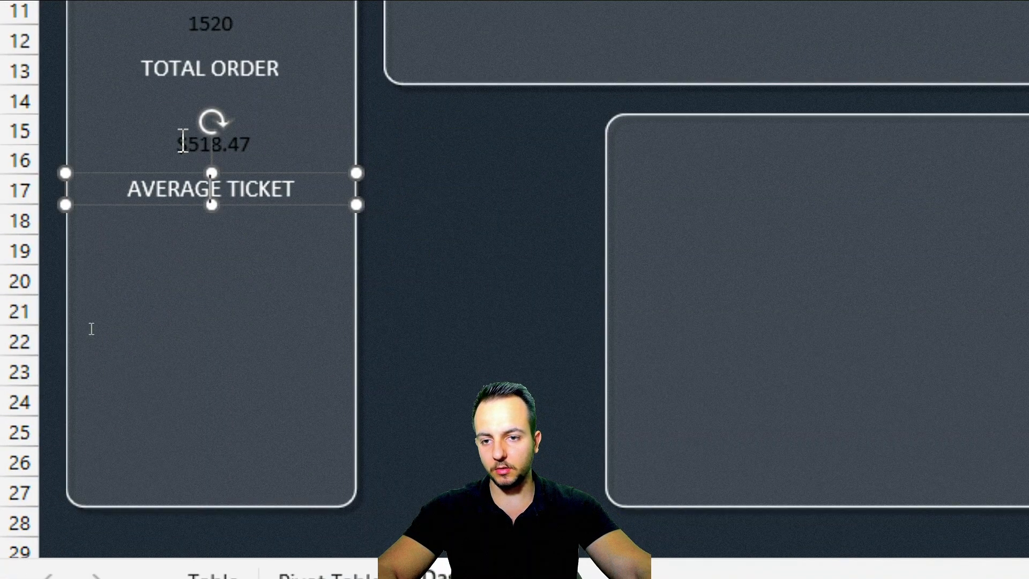
{"action": "left_click", "coordinate": [180, 142], "text": "shift"}
{"action": "key", "text": "ctrl+d"}
{"action": "left_click_drag", "start_coordinate": [141, 230], "coordinate": [114, 321]}
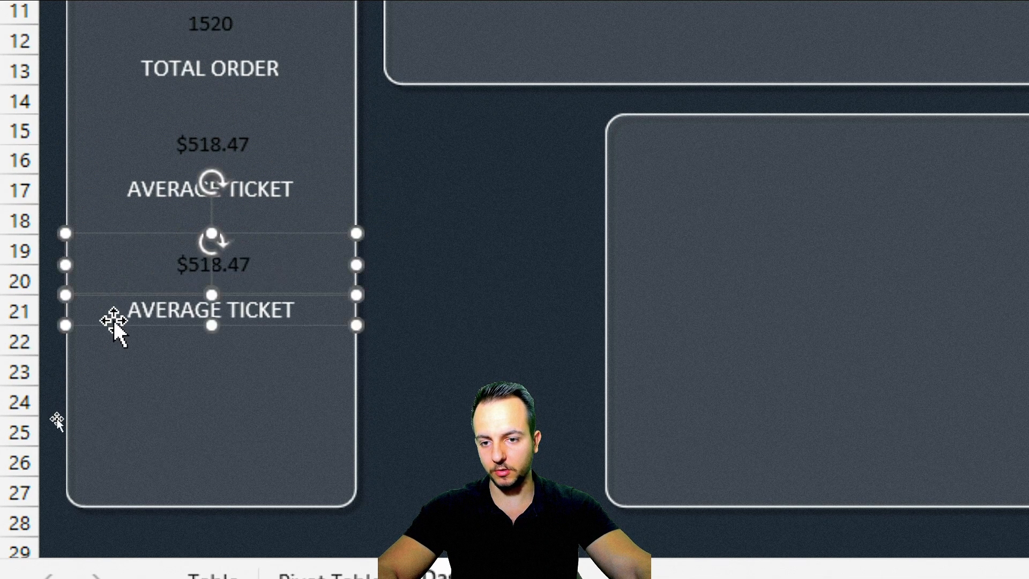
{"action": "key", "text": "Escape"}
Step: Change the copied label in row 21 to BEST SELLER
{"action": "left_click", "coordinate": [168, 298]}
{"action": "triple_click", "coordinate": [146, 300]}
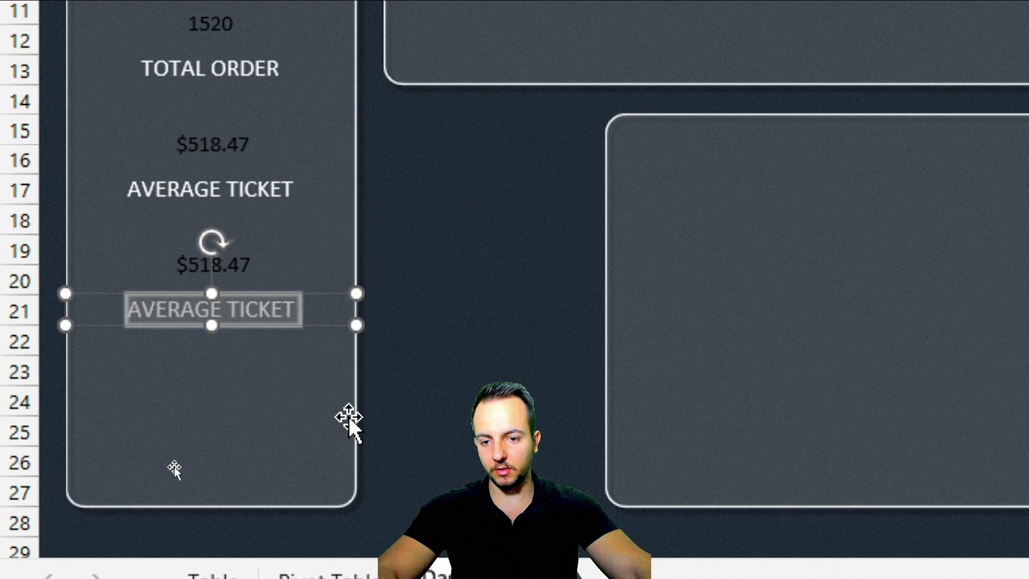
{"action": "type", "text": "BEST SELLER"}
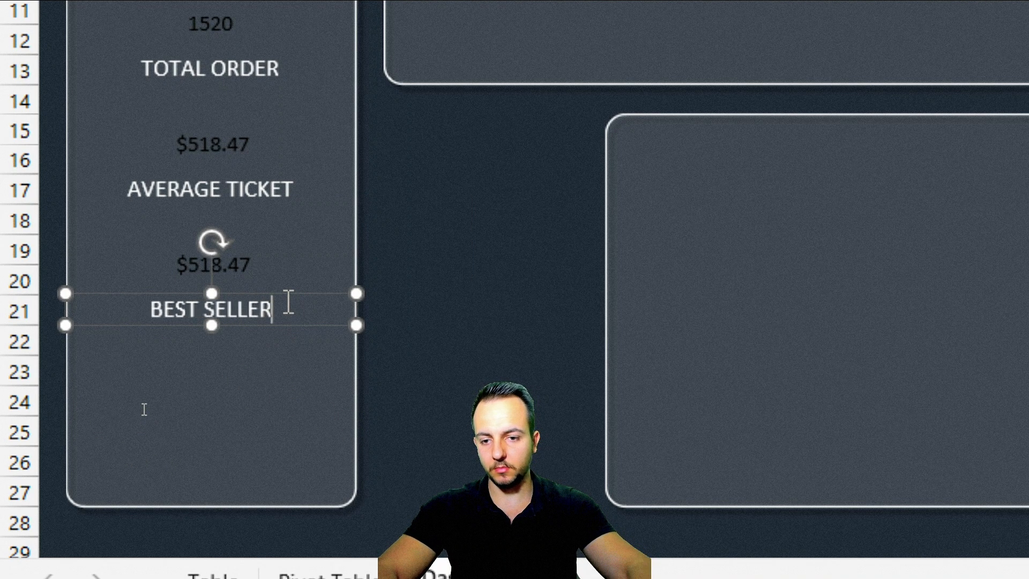
Step: Link the text above BEST SELLER to the top-selling product with the formula ='Pivot Table'!K1, and deselect its text box
{"action": "left_click", "coordinate": [253, 262]}
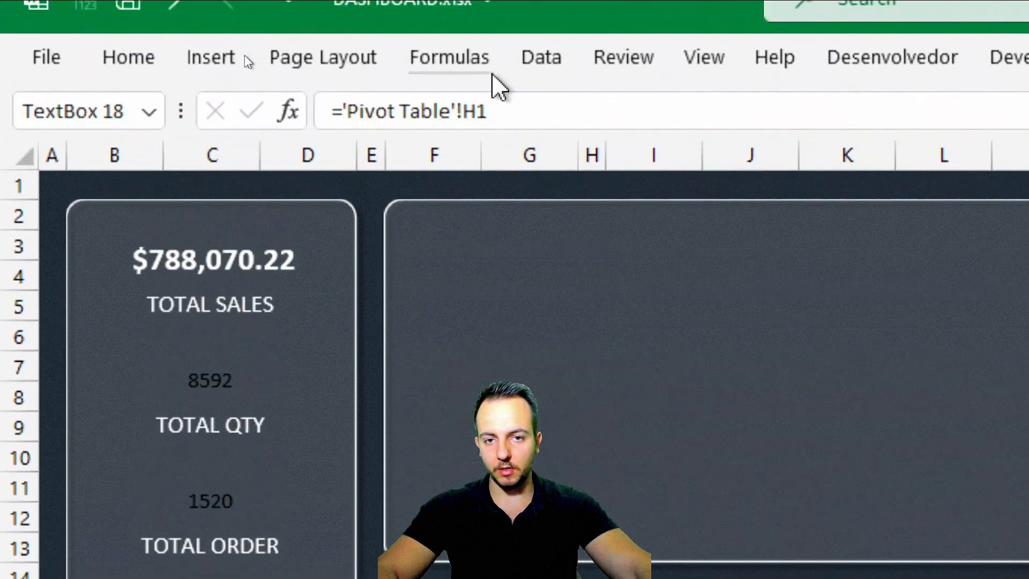
{"action": "left_click_drag", "start_coordinate": [512, 119], "coordinate": [299, 138]}
{"action": "type", "text": "="}
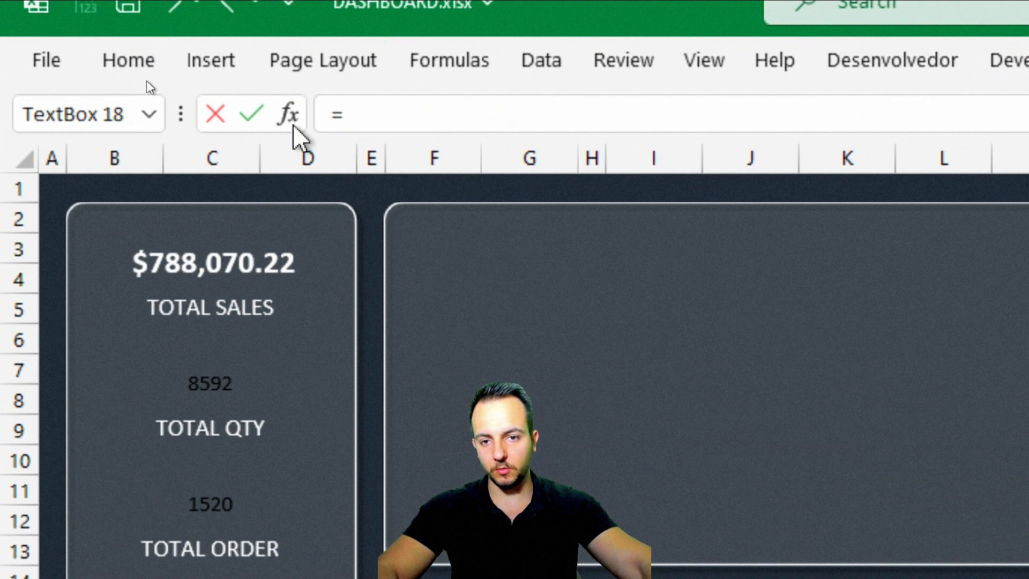
{"action": "left_click", "coordinate": [310, 571]}
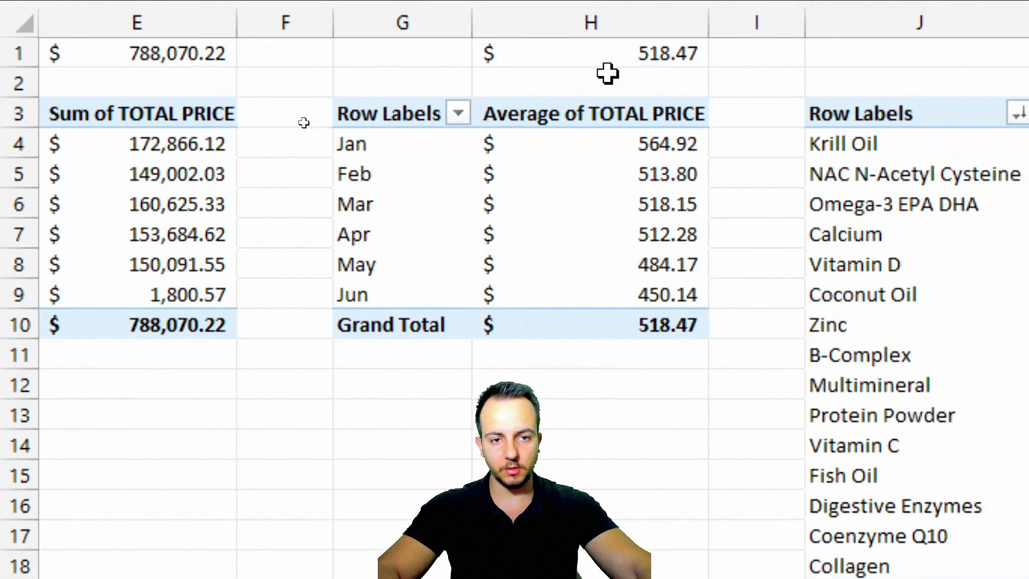
{"action": "left_click", "coordinate": [592, 57]}
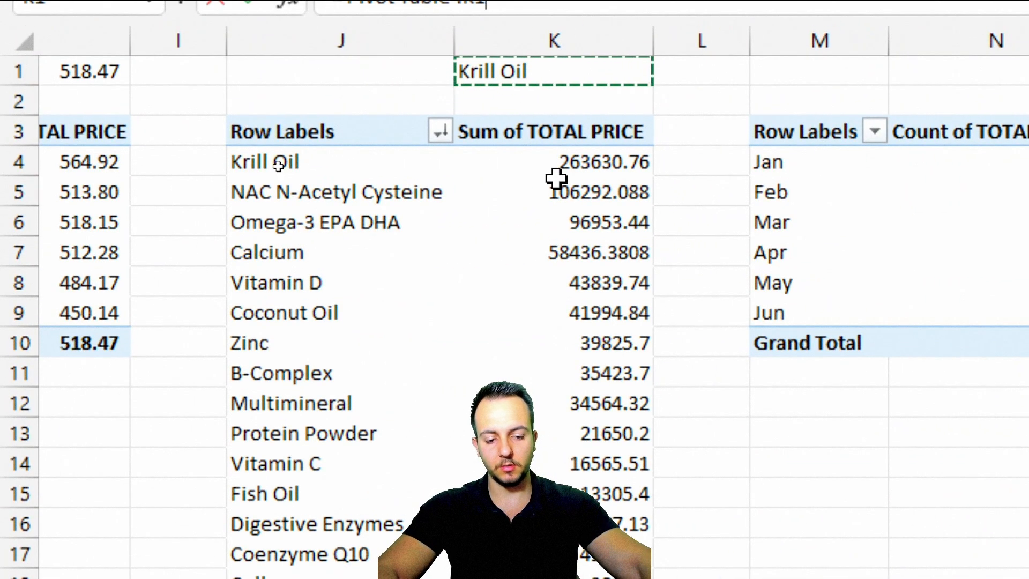
{"action": "key", "text": "Return"}
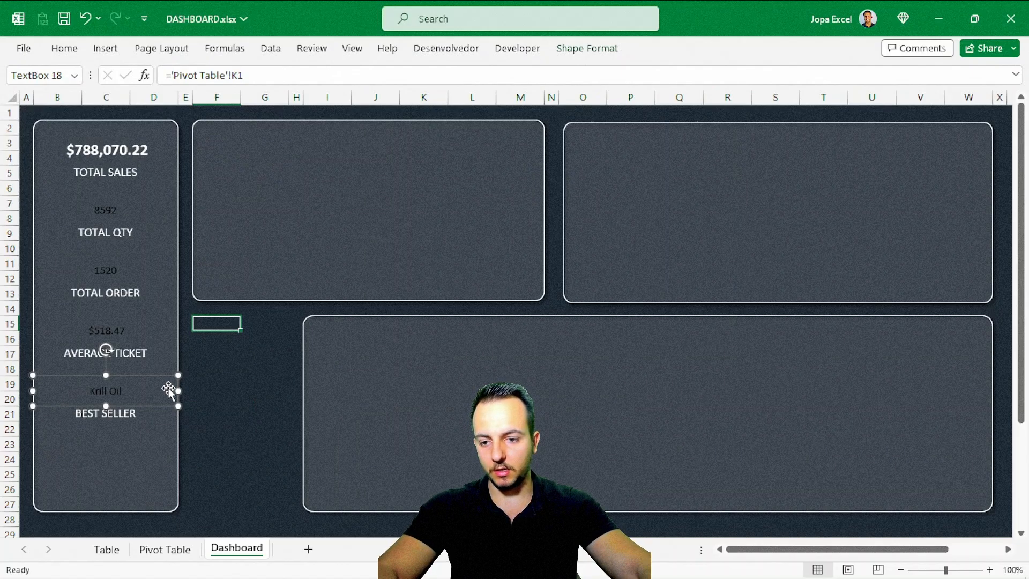
{"action": "key", "text": "Escape"}
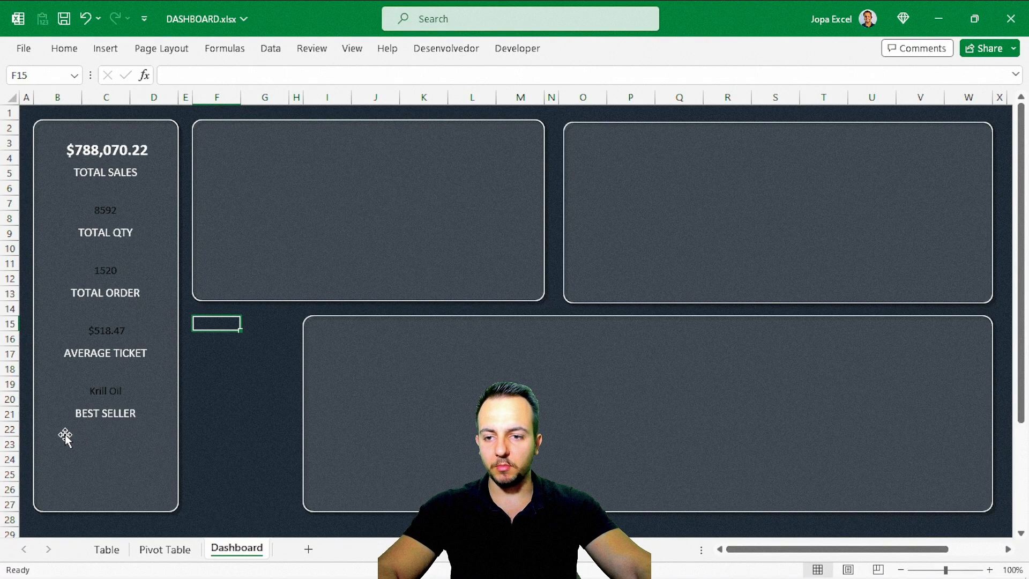
{"action": "left_click_drag", "start_coordinate": [71, 442], "coordinate": [182, 507]}
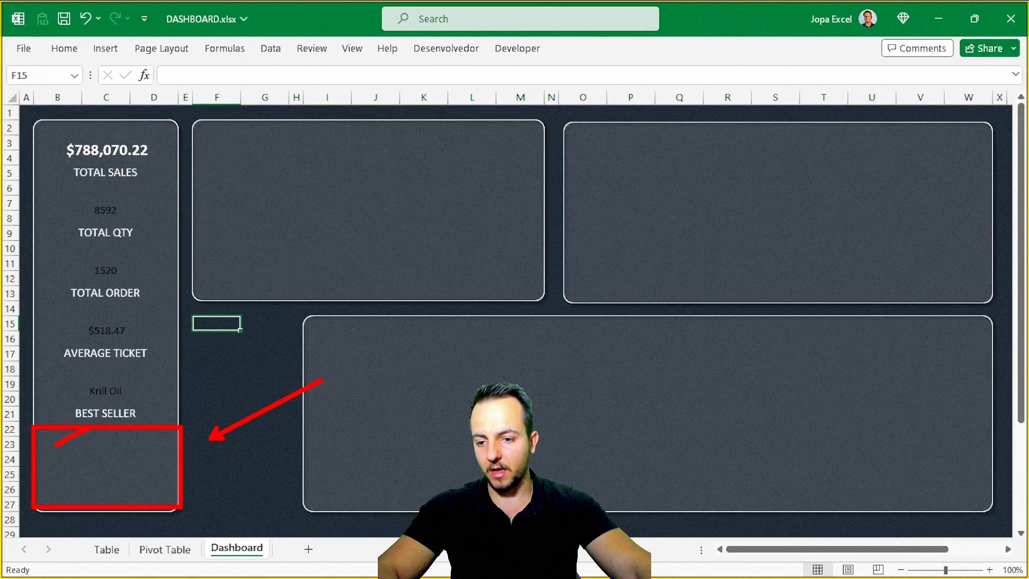
{"action": "key", "text": "Escape"}
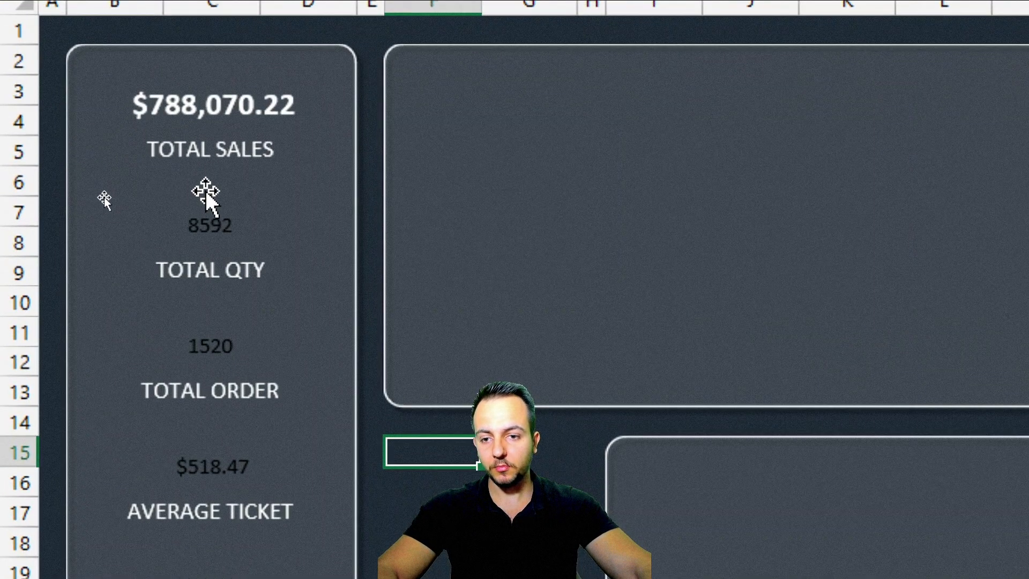
{"action": "left_click", "coordinate": [107, 217]}
{"action": "left_click", "coordinate": [230, 356]}
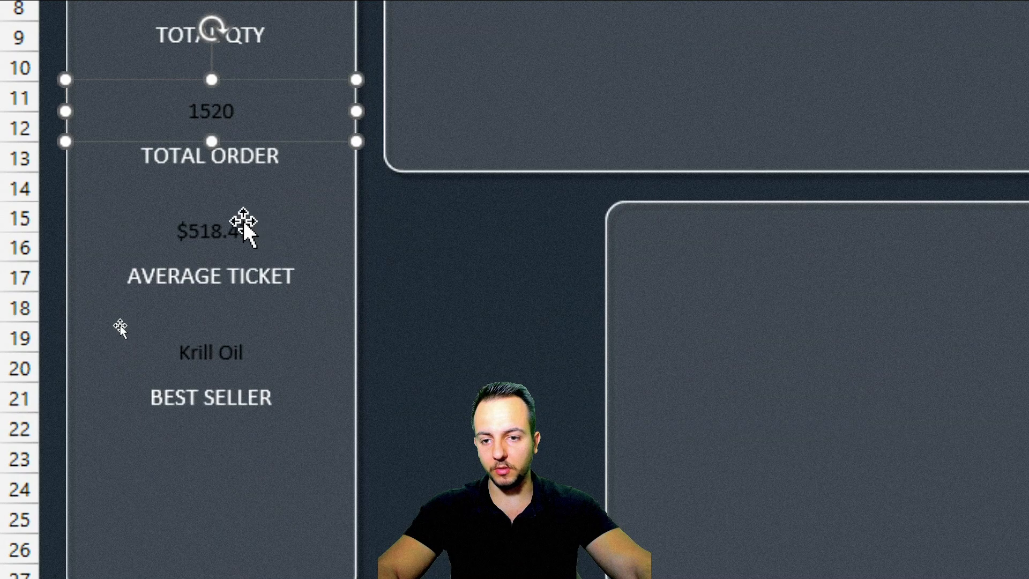
{"action": "left_click", "coordinate": [234, 461]}
{"action": "left_click", "coordinate": [230, 349]}
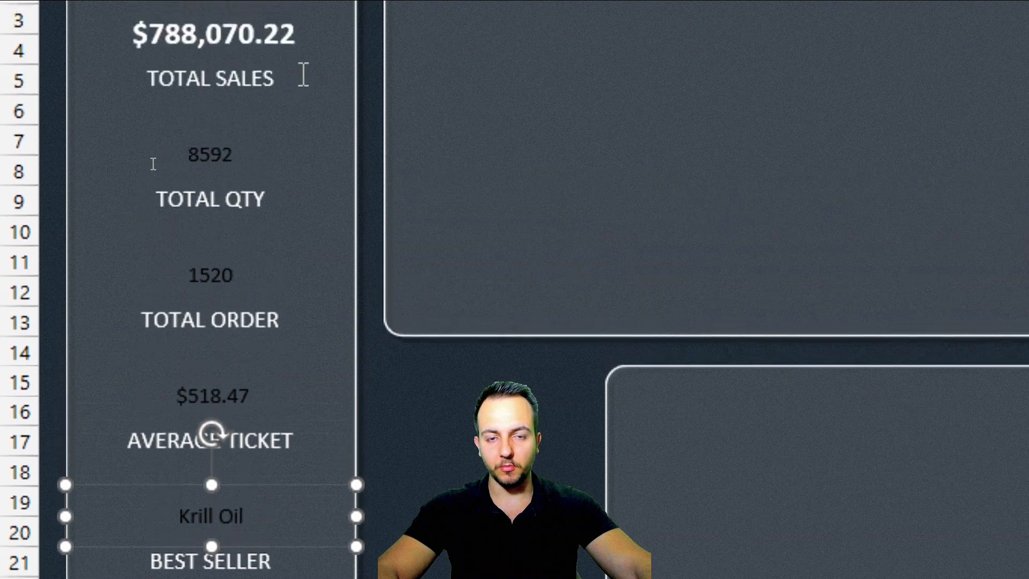
Step: Copy the formatting of the TOTAL SALES figure onto the values above TOTAL QTY, TOTAL ORDER, AVERAGE TICKET and BEST SELLER using Format Painter
{"action": "left_click", "coordinate": [214, 110]}
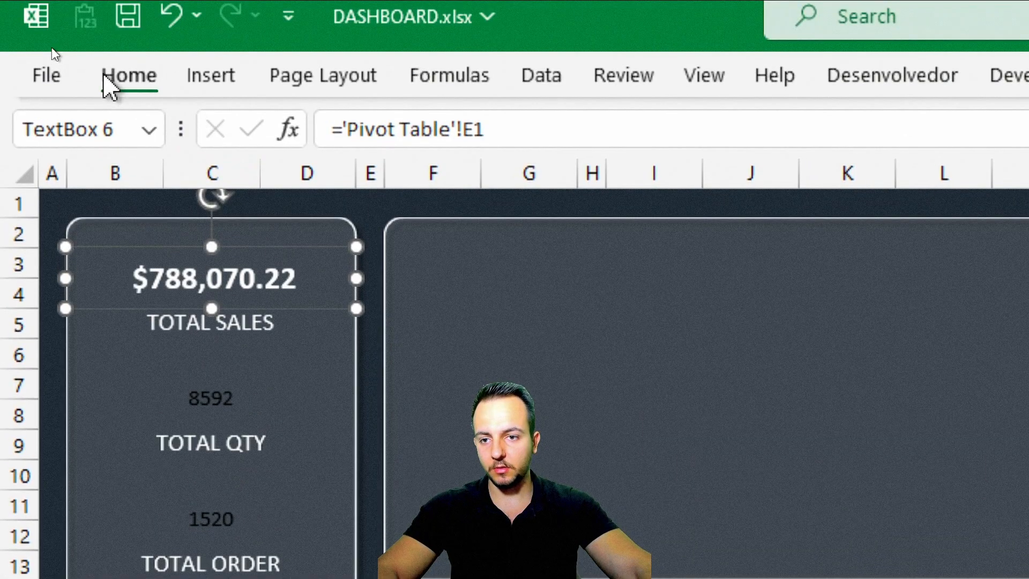
{"action": "left_click", "coordinate": [108, 35]}
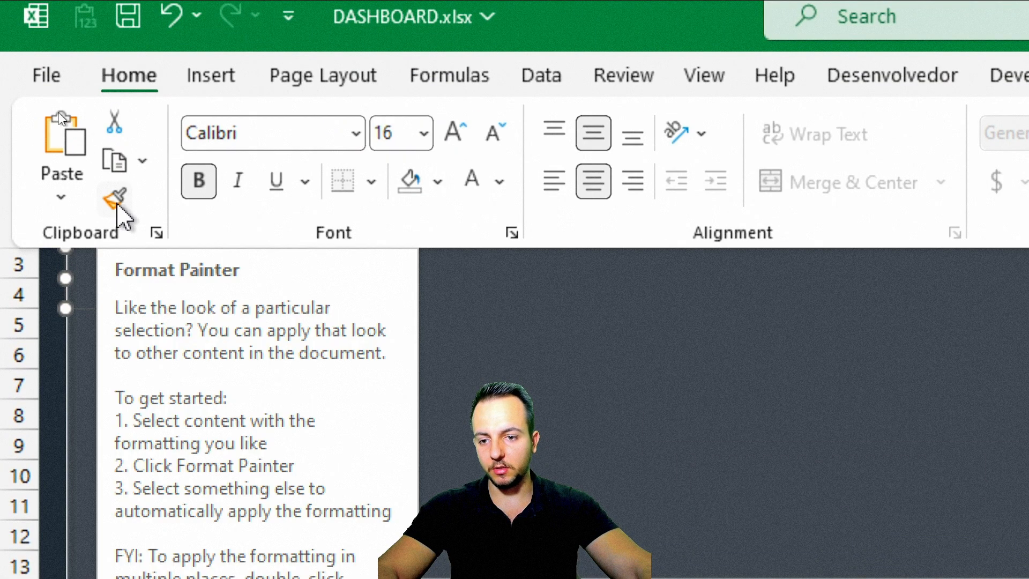
{"action": "left_click", "coordinate": [117, 201]}
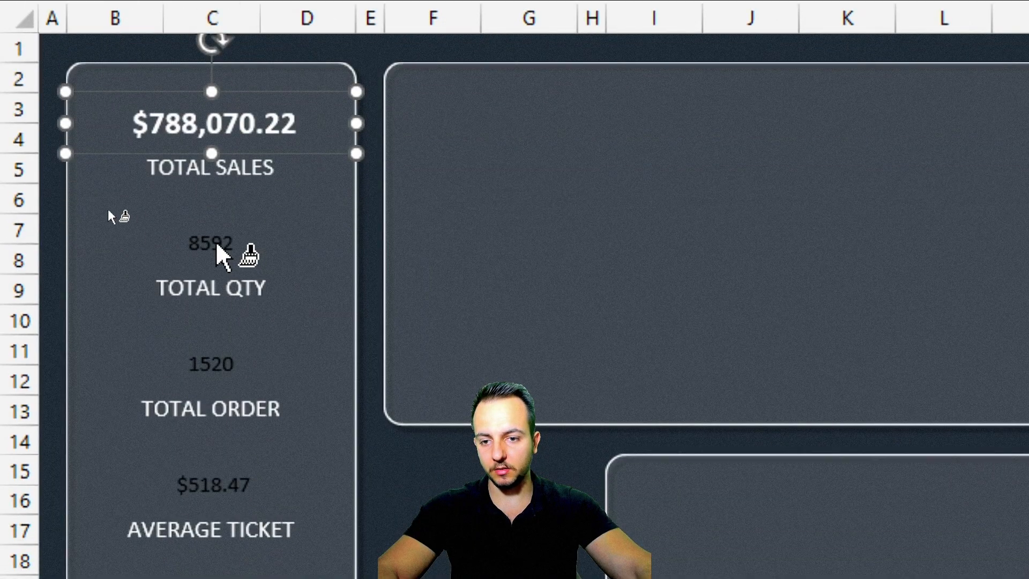
{"action": "left_click", "coordinate": [218, 245]}
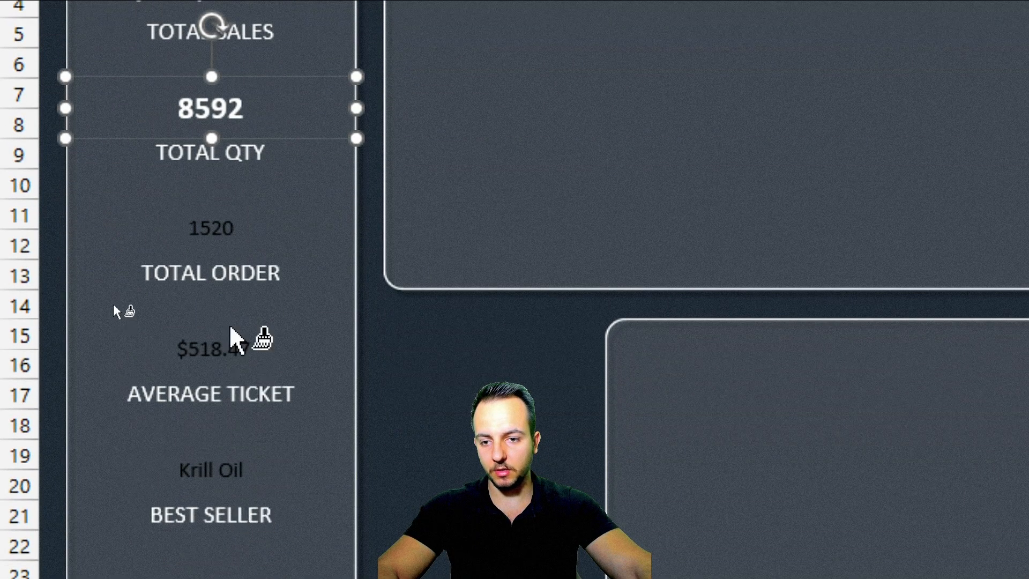
{"action": "left_click", "coordinate": [205, 367]}
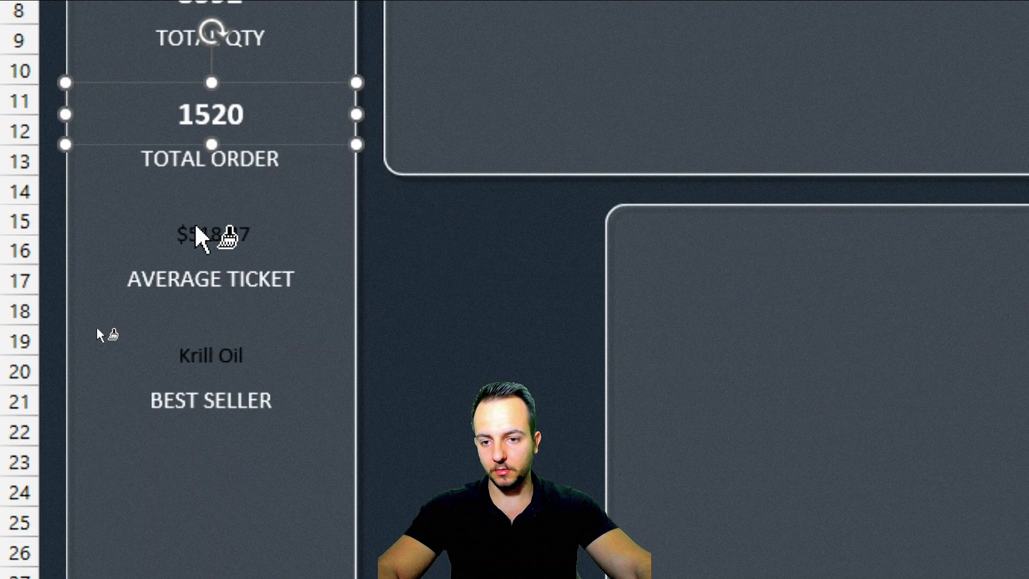
{"action": "left_click", "coordinate": [208, 358]}
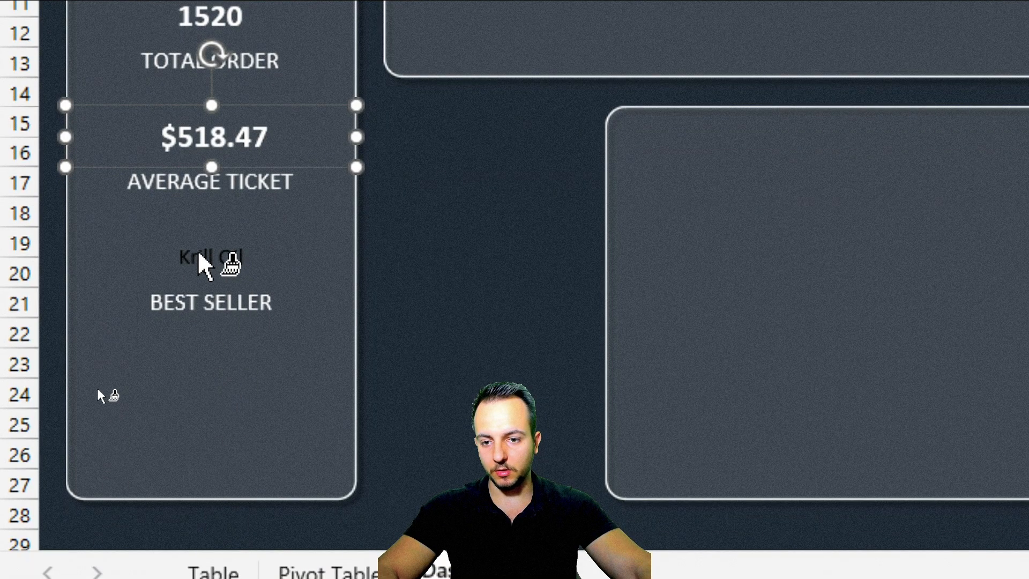
{"action": "left_click", "coordinate": [203, 311]}
{"action": "key", "text": "Escape"}
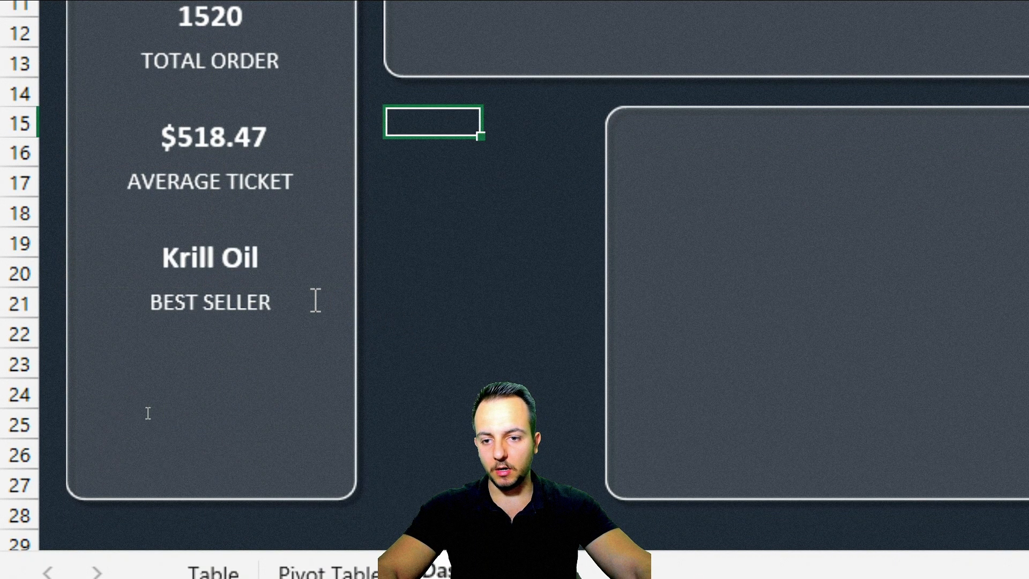
Step: Group the BEST SELLER label with the product name above it, and deselect the group
{"action": "left_click", "coordinate": [256, 304]}
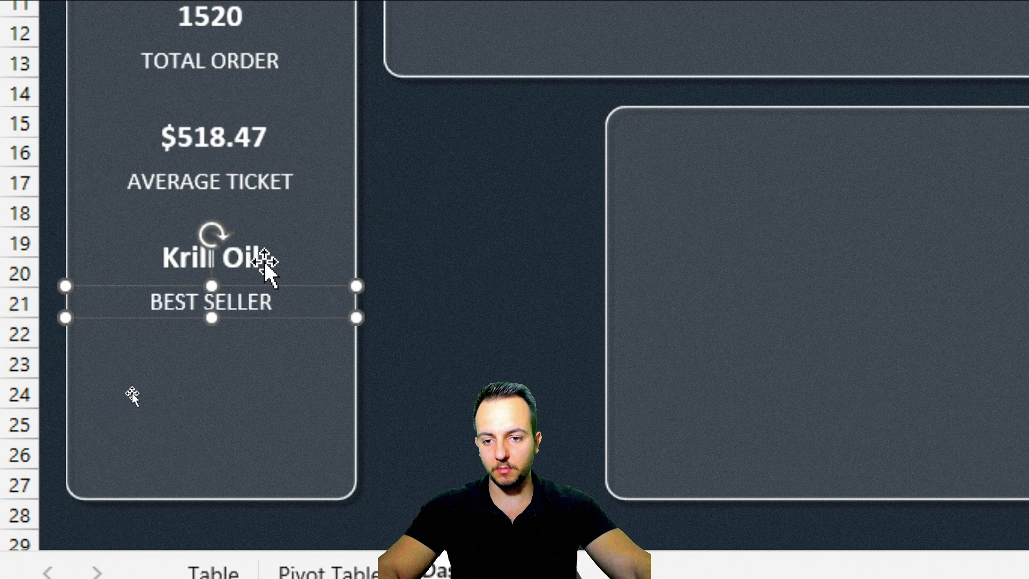
{"action": "left_click", "coordinate": [275, 313]}
{"action": "left_click", "coordinate": [266, 307]}
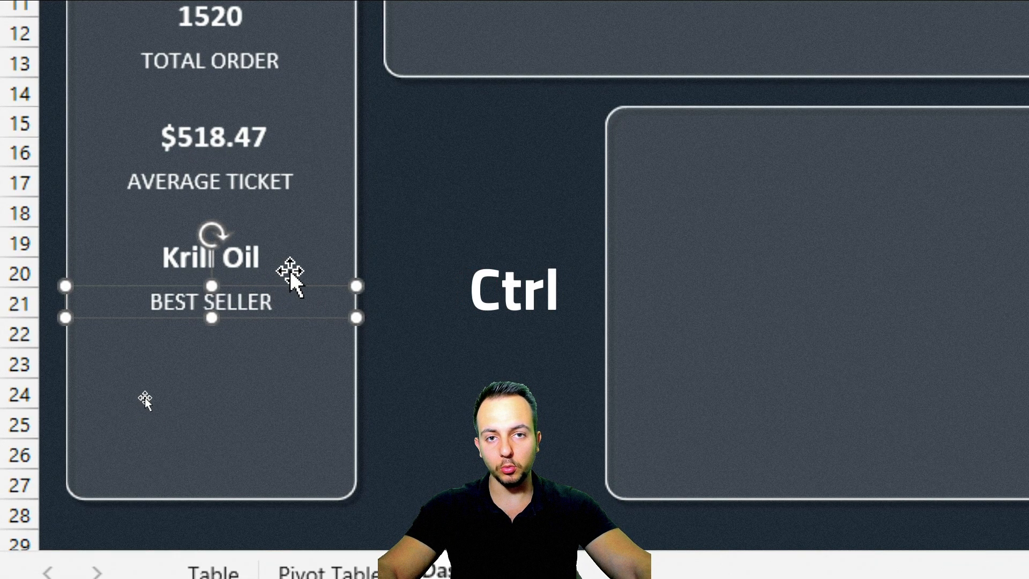
{"action": "left_click", "coordinate": [266, 263], "text": "ctrl"}
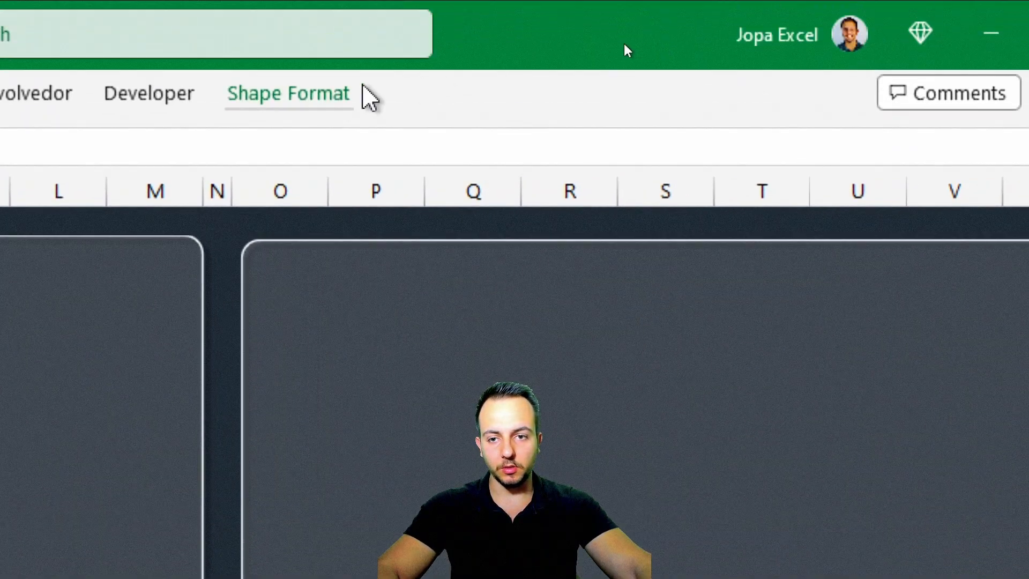
{"action": "left_click", "coordinate": [361, 97]}
{"action": "left_click", "coordinate": [745, 190]}
{"action": "left_click", "coordinate": [748, 220]}
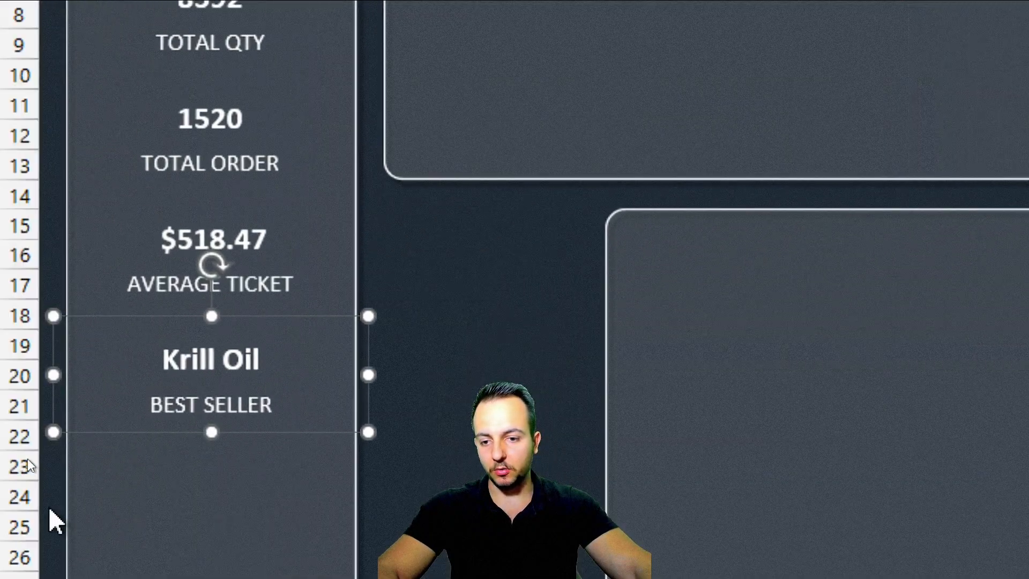
{"action": "key", "text": "Escape"}
Step: Group the AVERAGE TICKET label with the figure above it, and select the TOTAL ORDER group to check its grouping
{"action": "left_click", "coordinate": [133, 282]}
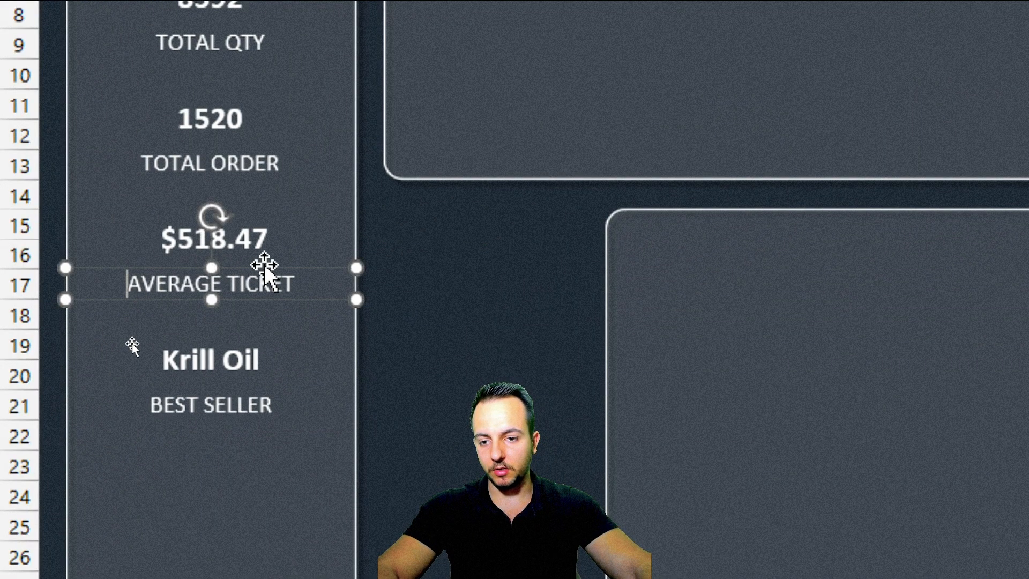
{"action": "left_click", "coordinate": [252, 235], "text": "shift"}
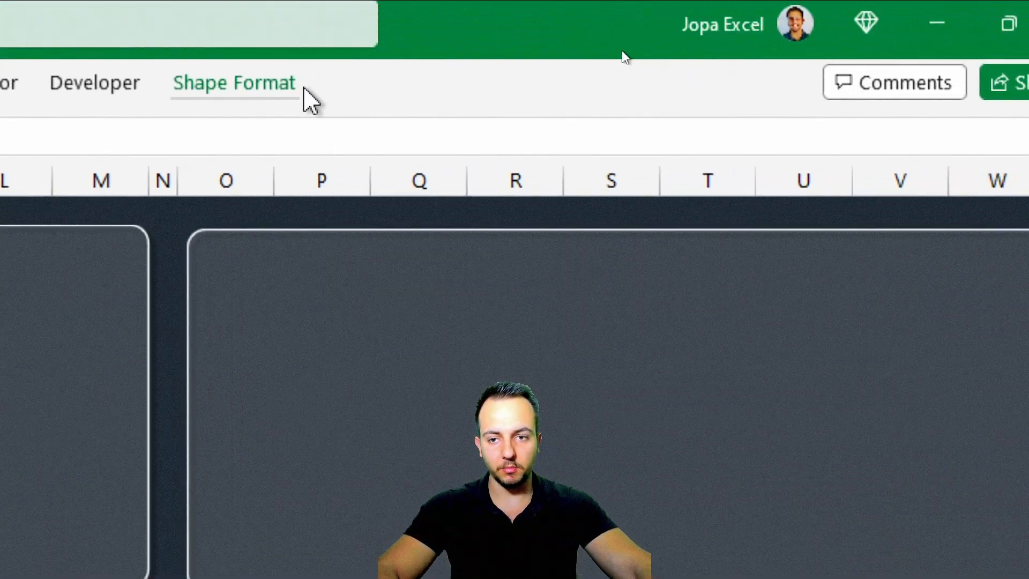
{"action": "left_click", "coordinate": [299, 95]}
{"action": "left_click", "coordinate": [774, 182]}
{"action": "left_click", "coordinate": [774, 216]}
{"action": "left_click", "coordinate": [142, 399]}
{"action": "left_click", "coordinate": [237, 270]}
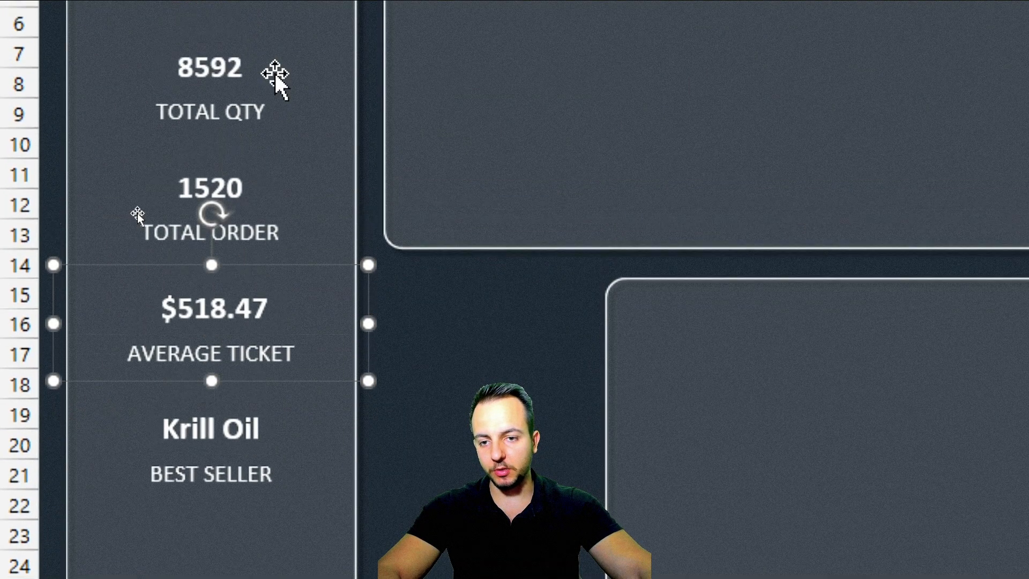
{"action": "left_click", "coordinate": [264, 179]}
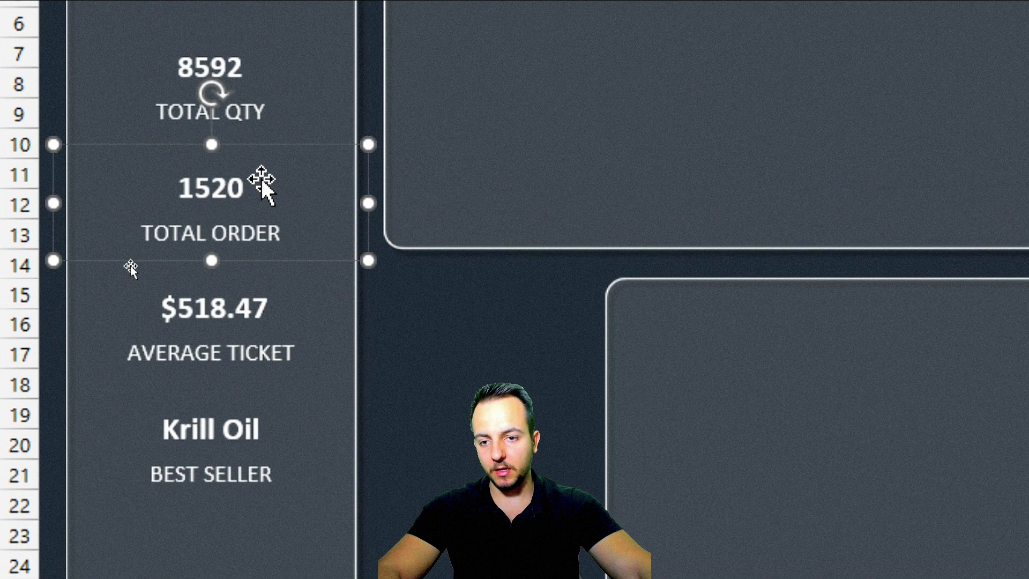
Step: Move the BEST SELLER group straight down to rows 23 to 27, just inside the panel's lower edge
{"action": "left_click", "coordinate": [253, 435]}
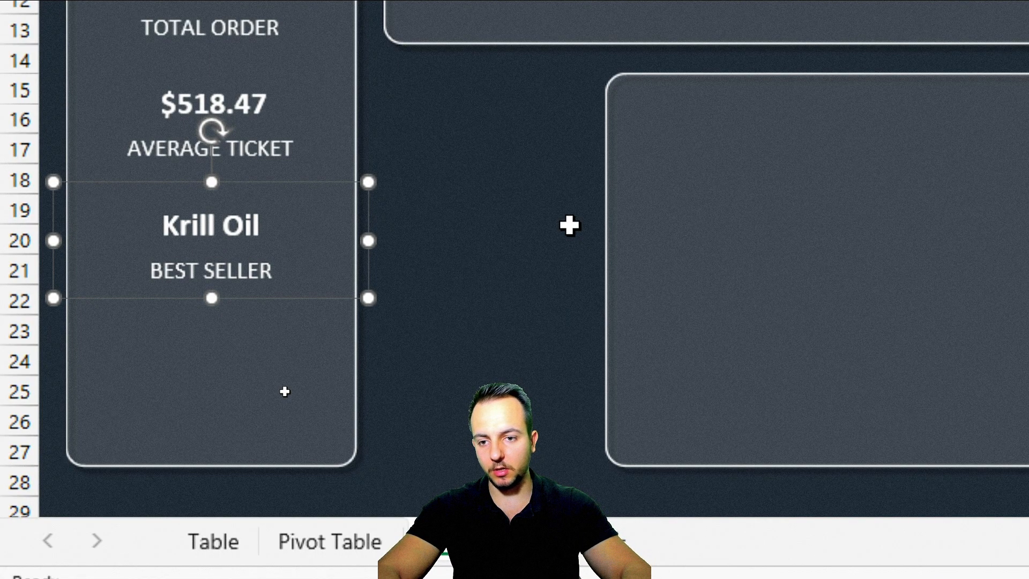
{"action": "key", "text": "Down"}
{"action": "key", "text": "Down"}
{"action": "key", "text": "Down"}
{"action": "key", "text": "Down"}
{"action": "key", "text": "Down"}
{"action": "key", "text": "Up"}
{"action": "key", "text": "Up"}
{"action": "key", "text": "Up"}
{"action": "key", "text": "Up"}
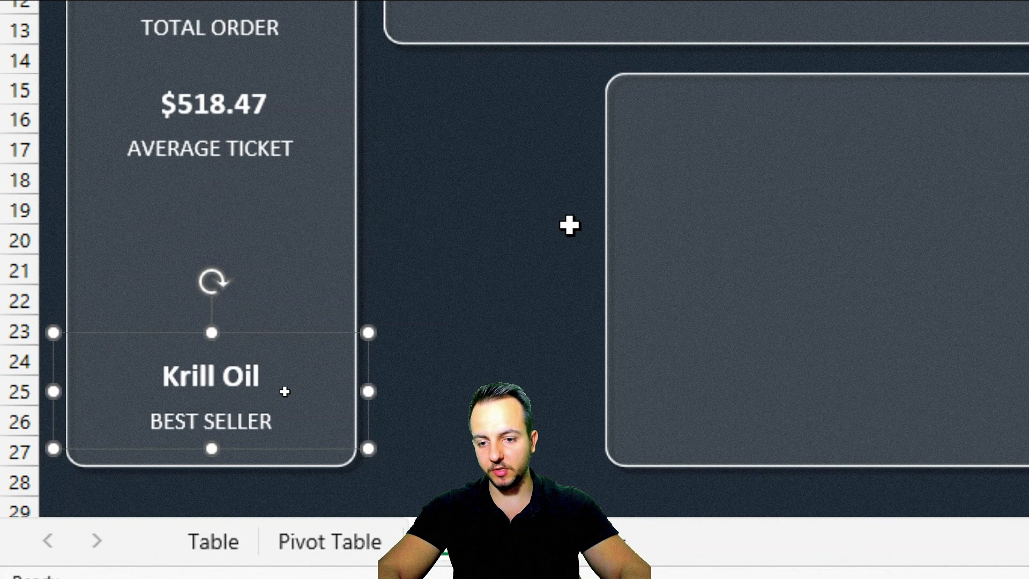
{"action": "key", "text": "Up"}
{"action": "key", "text": "Up"}
{"action": "key", "text": "Up"}
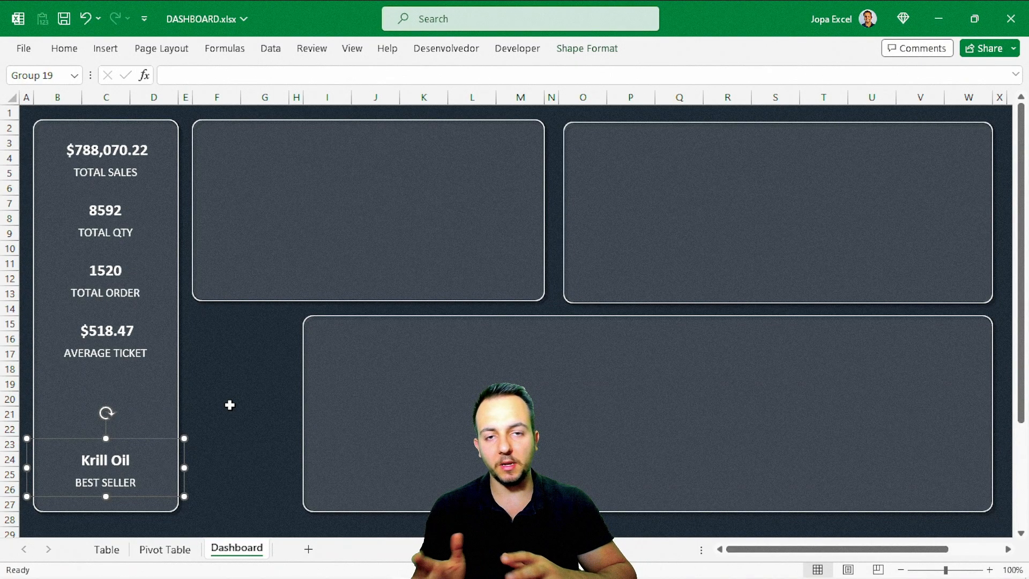
Step: Distribute the five label-and-value groups vertically within the panel, and deselect them
{"action": "left_click", "coordinate": [118, 331], "text": "ctrl"}
{"action": "left_click", "coordinate": [126, 274], "text": "ctrl"}
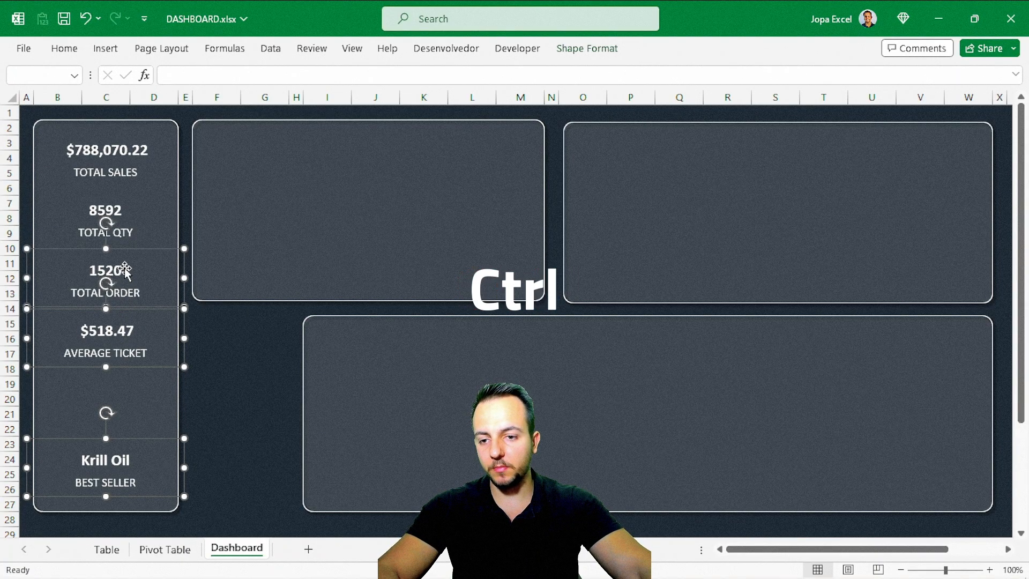
{"action": "left_click", "coordinate": [135, 214], "text": "ctrl"}
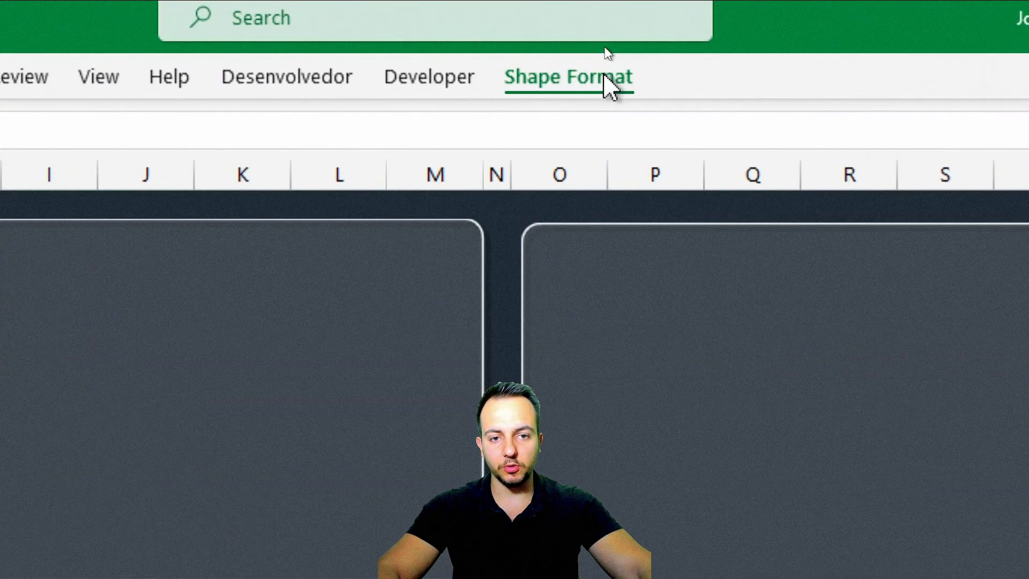
{"action": "left_click", "coordinate": [587, 48]}
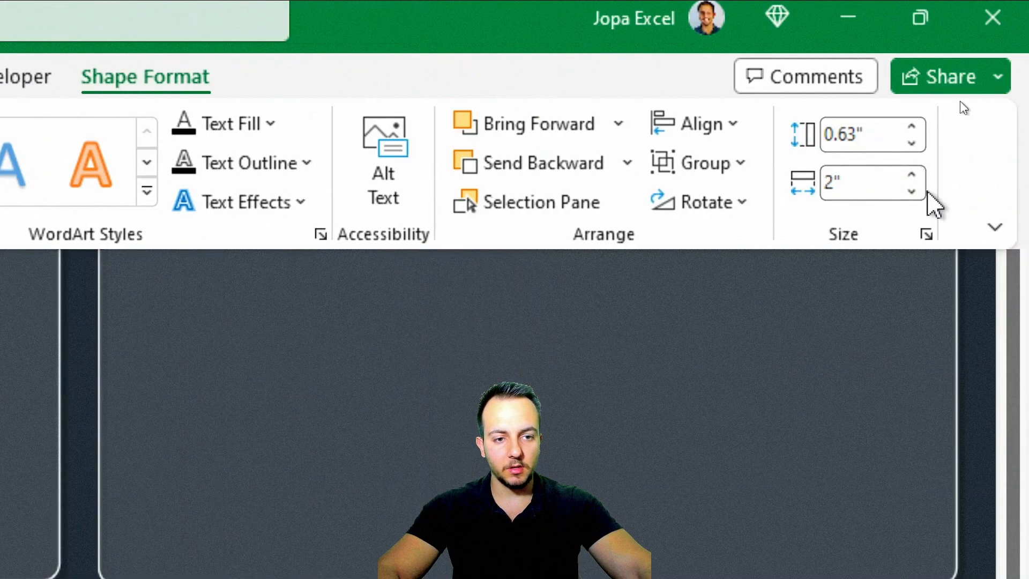
{"action": "left_click", "coordinate": [716, 126]}
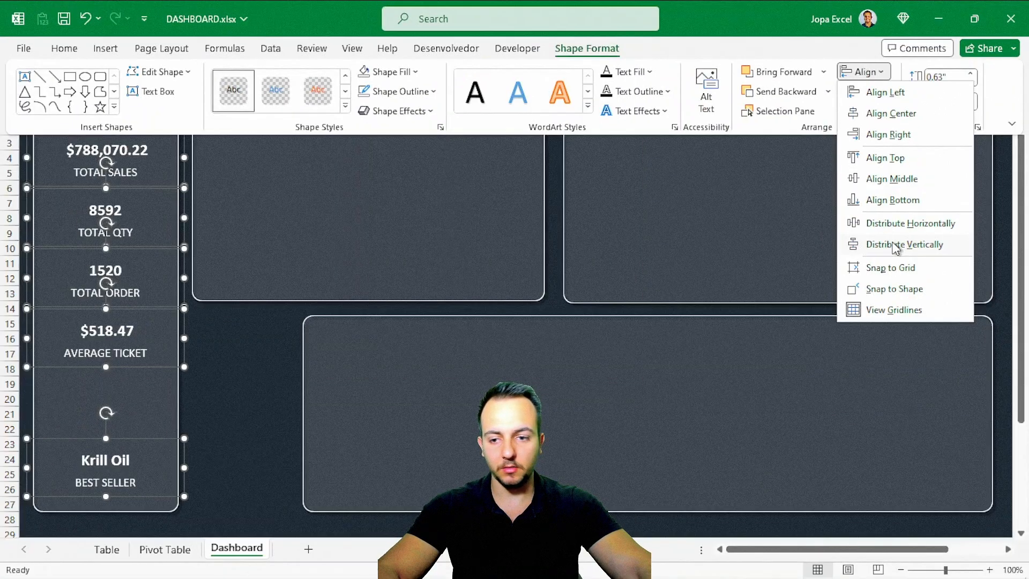
{"action": "left_click", "coordinate": [758, 252]}
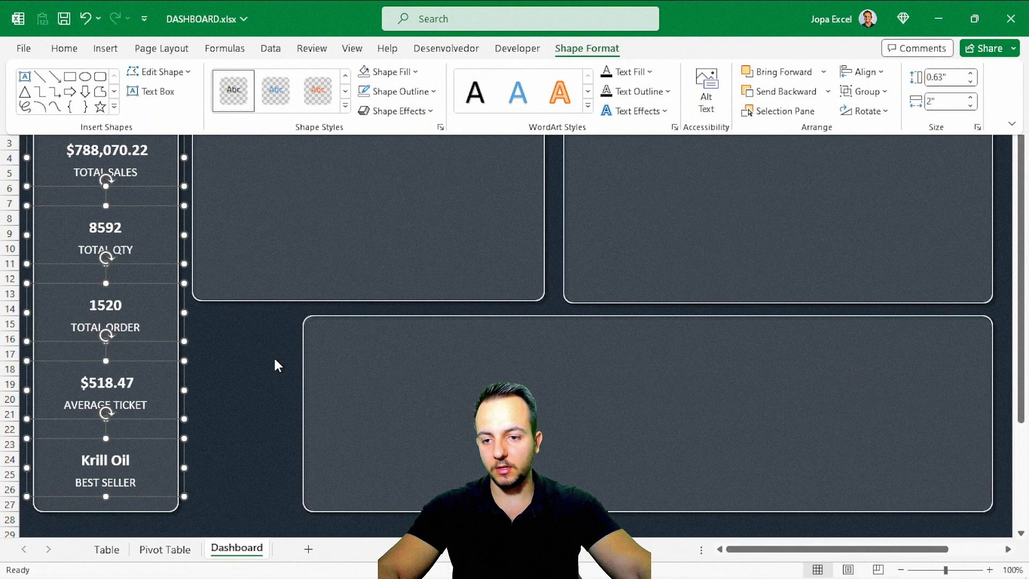
{"action": "left_click", "coordinate": [239, 370]}
{"action": "left_click", "coordinate": [241, 368]}
{"action": "mouse_move", "coordinate": [24, 107]}
{"action": "left_mouse_down"}
{"action": "mouse_move", "coordinate": [107, 200]}
{"action": "mouse_move", "coordinate": [184, 524]}
{"action": "left_mouse_up"}
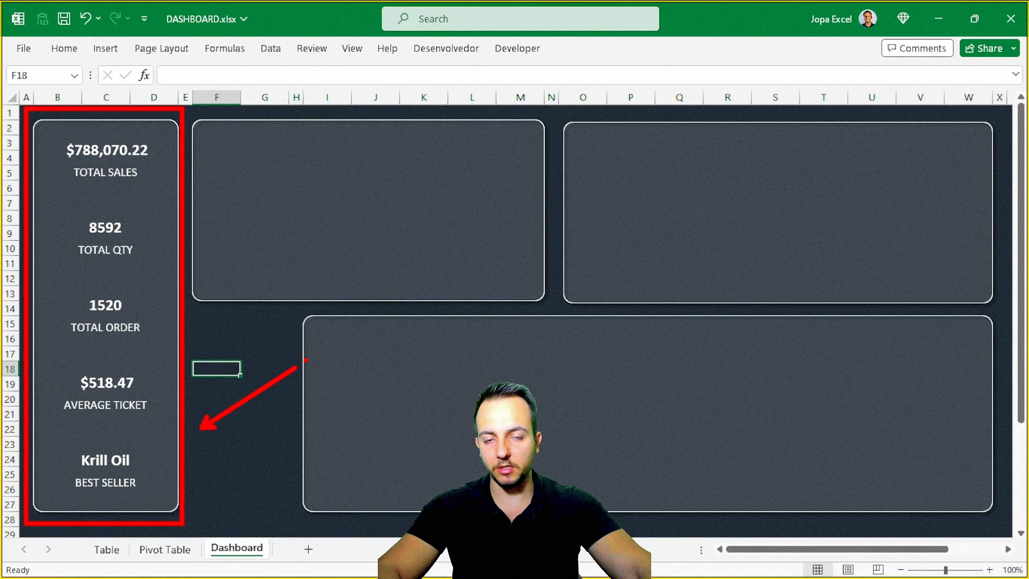
{"action": "key", "text": "ctrl+z"}
{"action": "key", "text": "ctrl+z"}
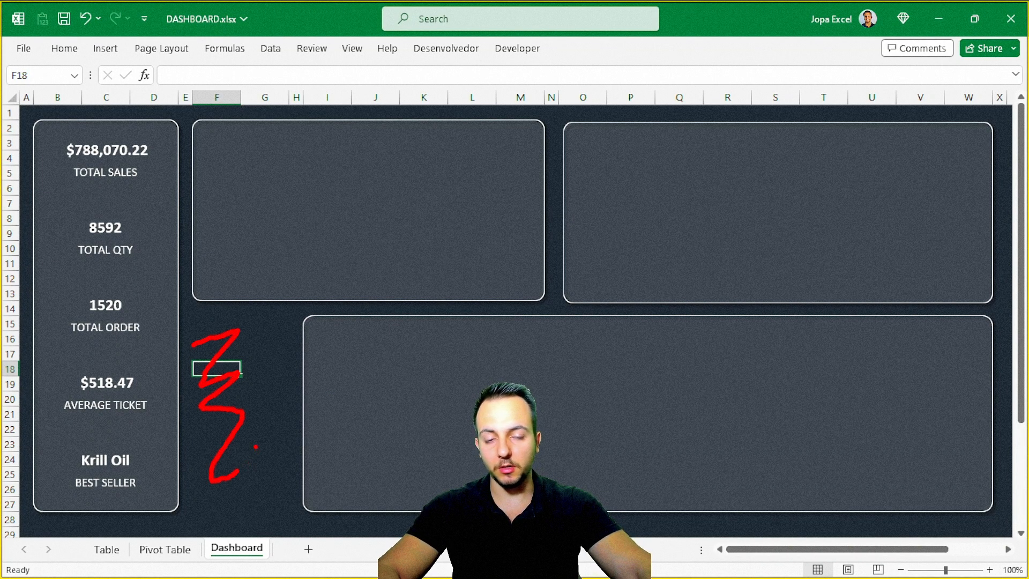
{"action": "key", "text": "Escape"}
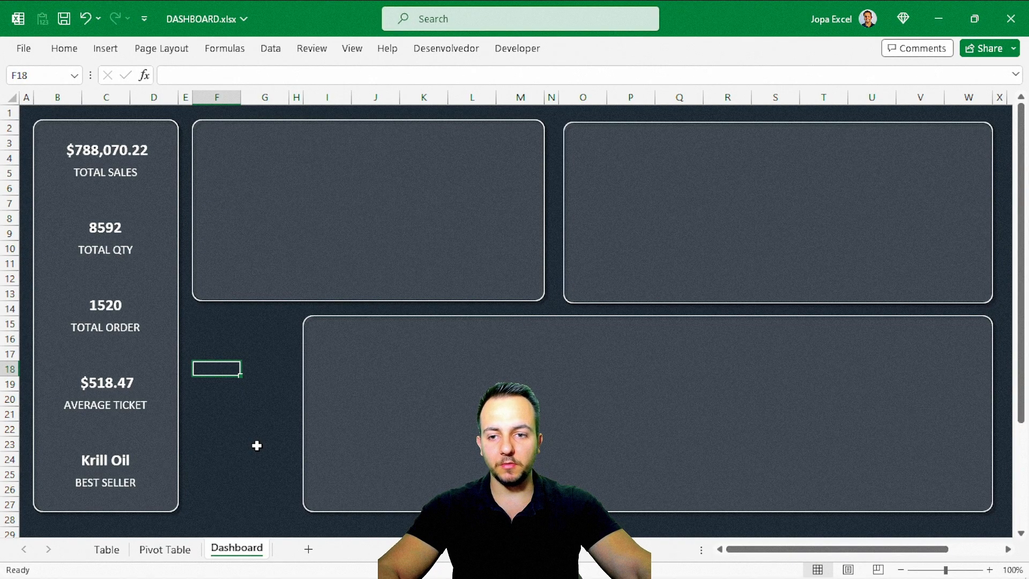
{"action": "left_click_drag", "start_coordinate": [217, 339], "coordinate": [269, 420]}
{"action": "left_click", "coordinate": [230, 354]}
{"action": "left_click", "coordinate": [227, 340]}
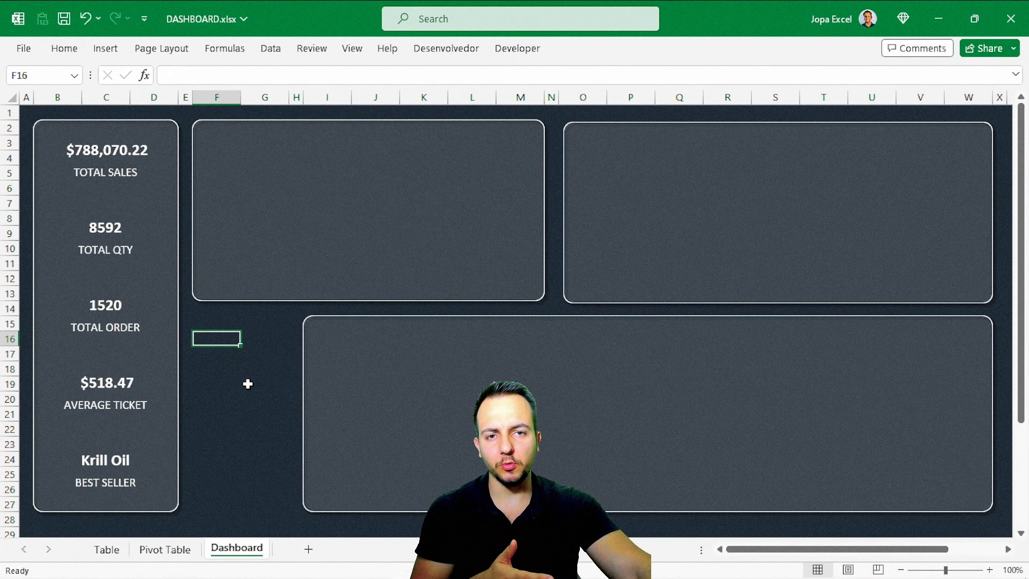
Step: Insert slicers for CATEGORY and STATES from the Sum of TOTAL PRICE pivot table on the Pivot Table sheet
{"action": "left_click", "coordinate": [161, 550]}
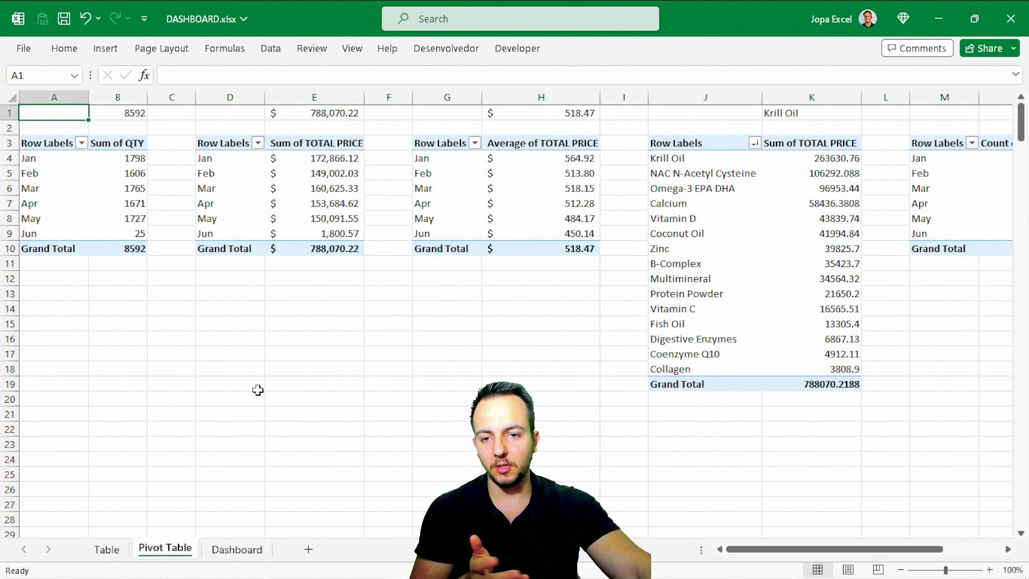
{"action": "left_click", "coordinate": [299, 232]}
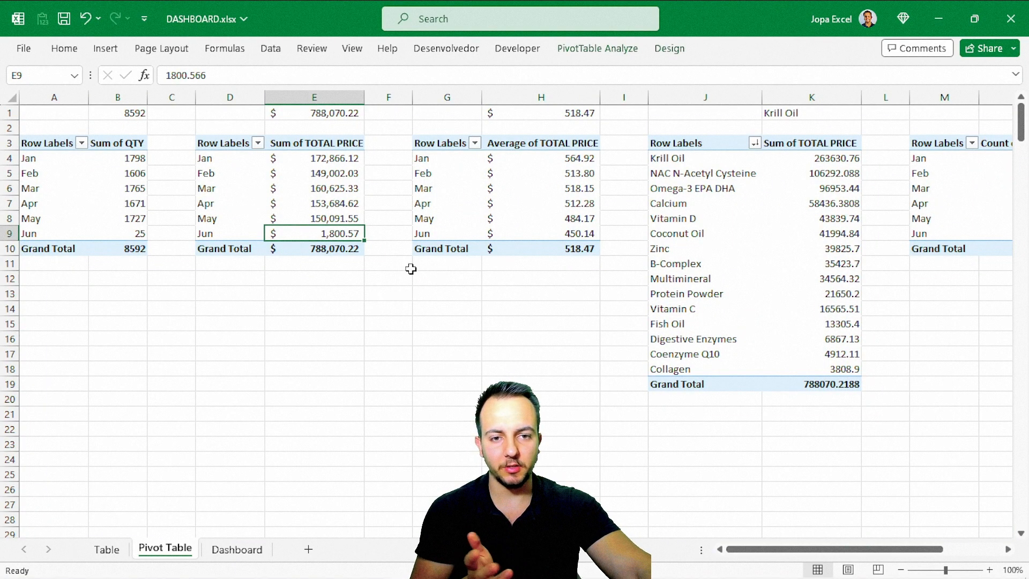
{"action": "left_click", "coordinate": [597, 51]}
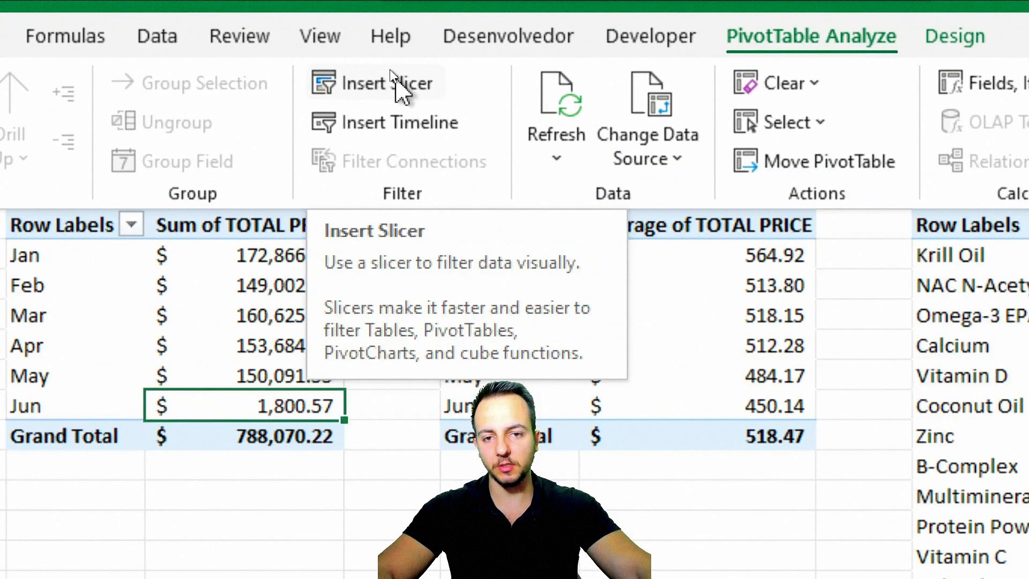
{"action": "left_click", "coordinate": [392, 75]}
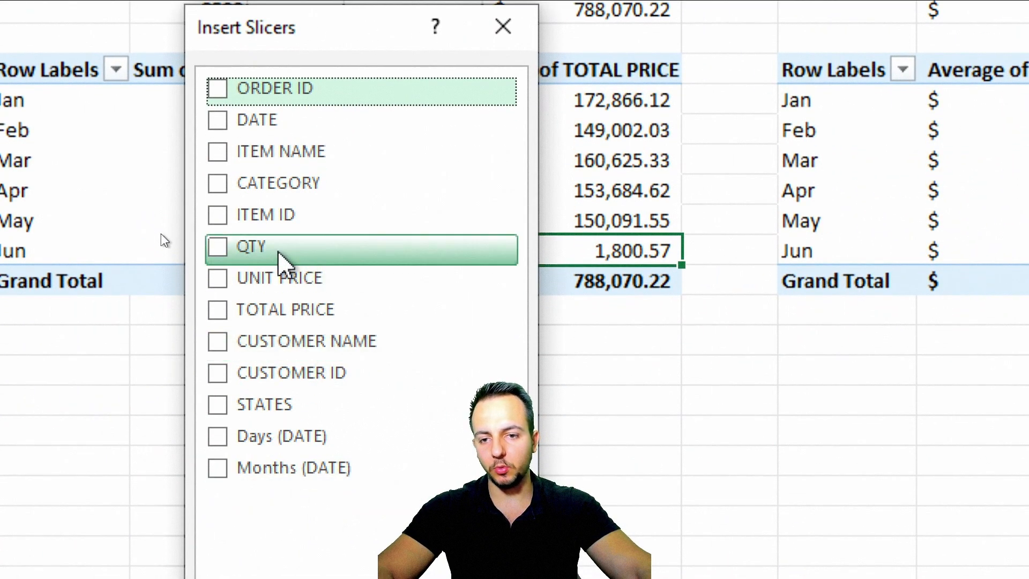
{"action": "left_click", "coordinate": [217, 189]}
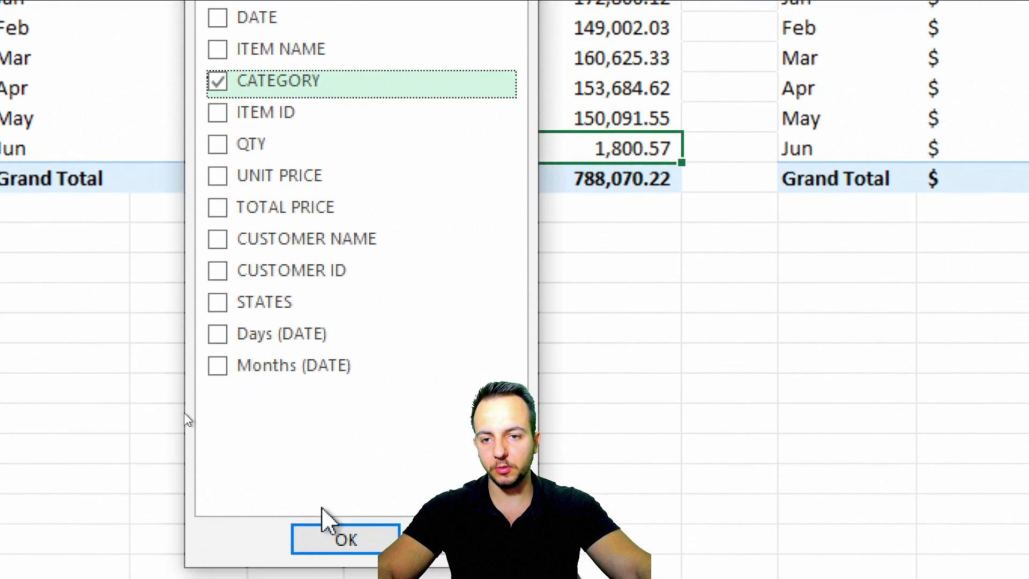
{"action": "left_click", "coordinate": [217, 302]}
{"action": "left_click", "coordinate": [346, 539]}
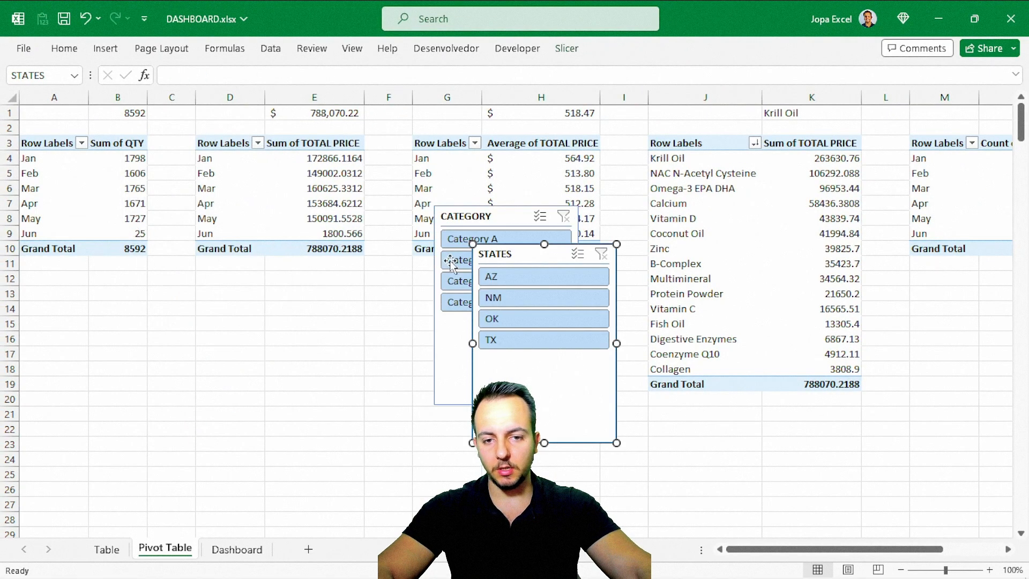
Step: Place the CATEGORY and STATES slicers side by side beneath the first two pivot tables, and filter by Category B
{"action": "left_click_drag", "start_coordinate": [498, 251], "coordinate": [267, 264]}
{"action": "left_click_drag", "start_coordinate": [453, 216], "coordinate": [113, 259]}
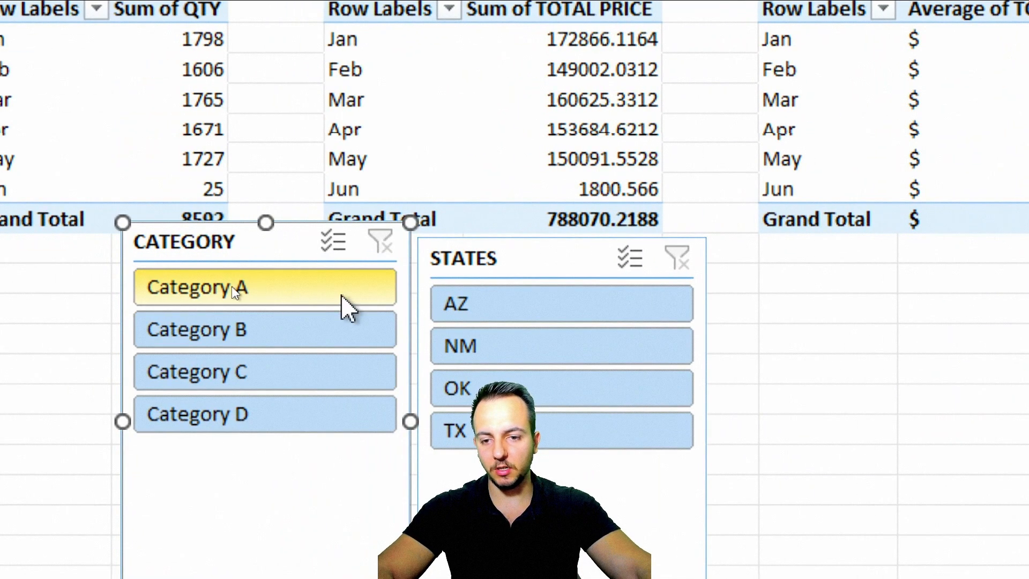
{"action": "left_click", "coordinate": [306, 335]}
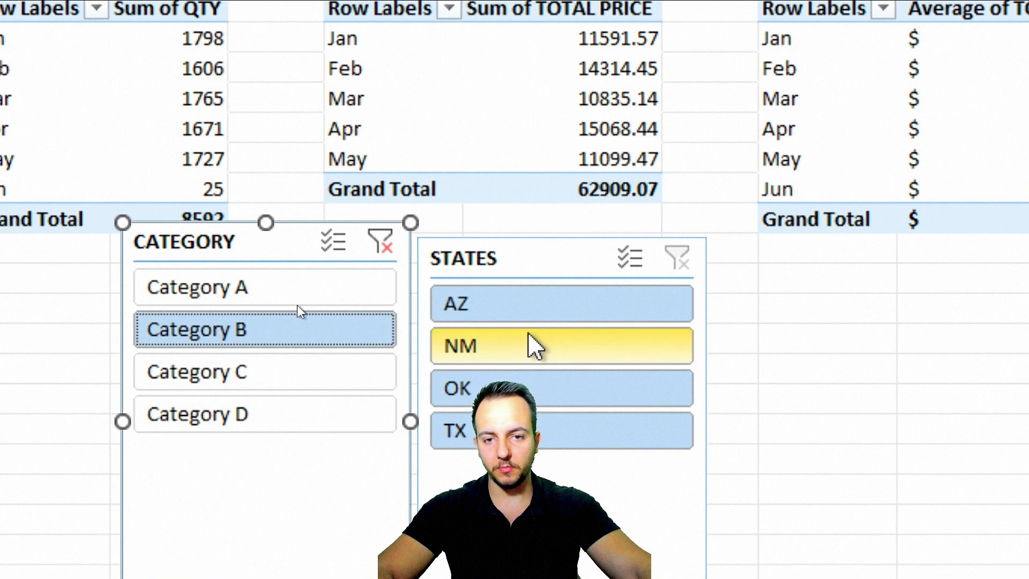
Step: Test the unlinked slicers against the Sum of TOTAL PRICE pivot table with several category and state choices, ending on Category C and OK
{"action": "left_click", "coordinate": [517, 347]}
{"action": "left_click", "coordinate": [536, 394]}
{"action": "left_click", "coordinate": [560, 304]}
{"action": "left_click", "coordinate": [246, 371]}
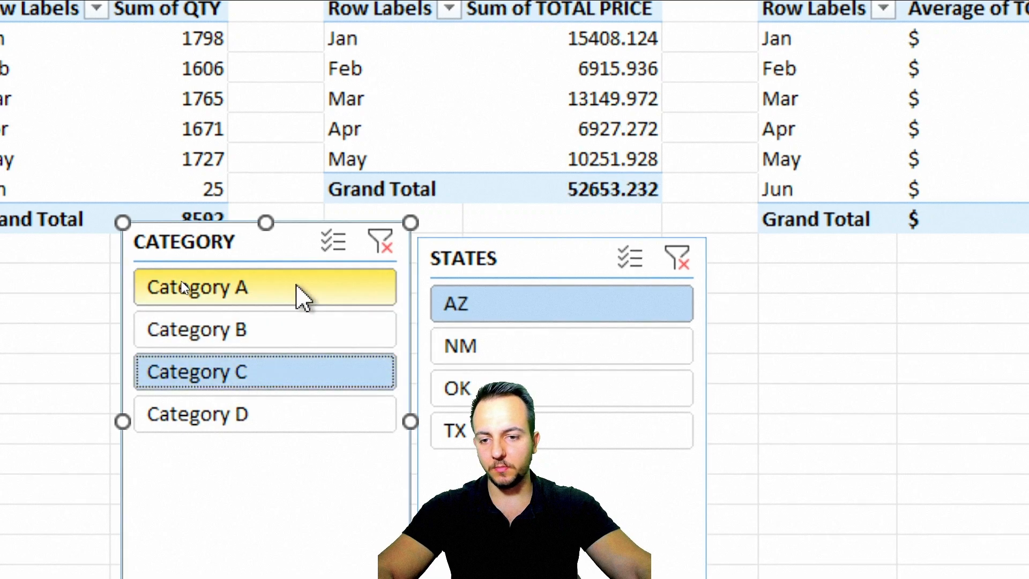
{"action": "left_click", "coordinate": [295, 288]}
{"action": "left_click", "coordinate": [507, 388]}
{"action": "left_click", "coordinate": [456, 345]}
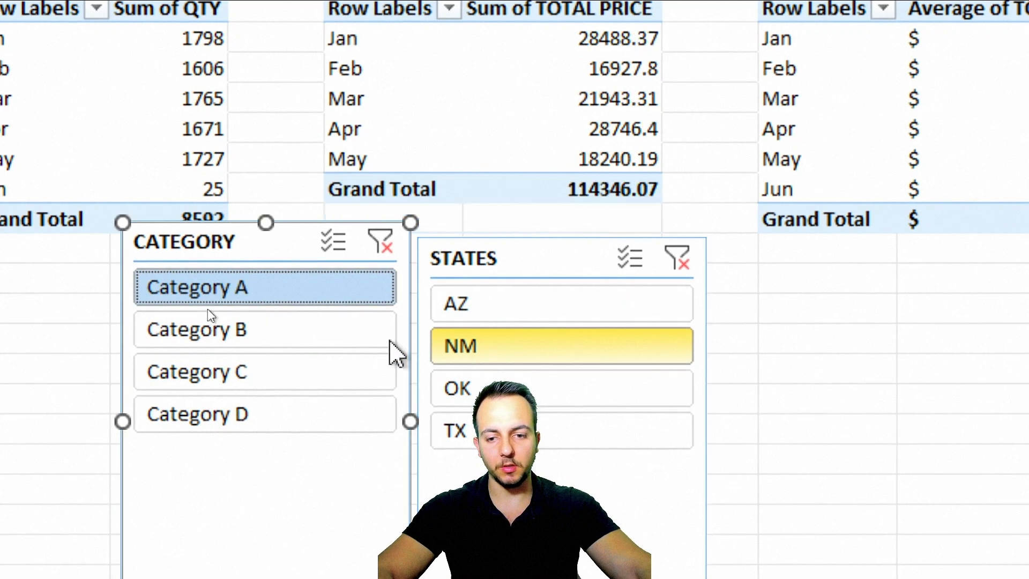
{"action": "left_click", "coordinate": [190, 321]}
{"action": "left_click", "coordinate": [294, 292]}
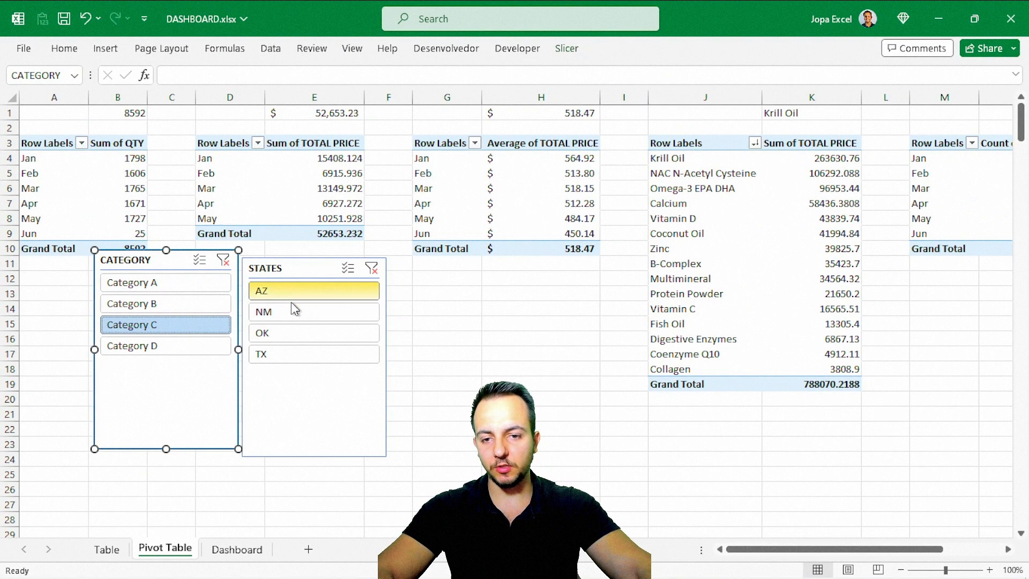
{"action": "left_click", "coordinate": [290, 332]}
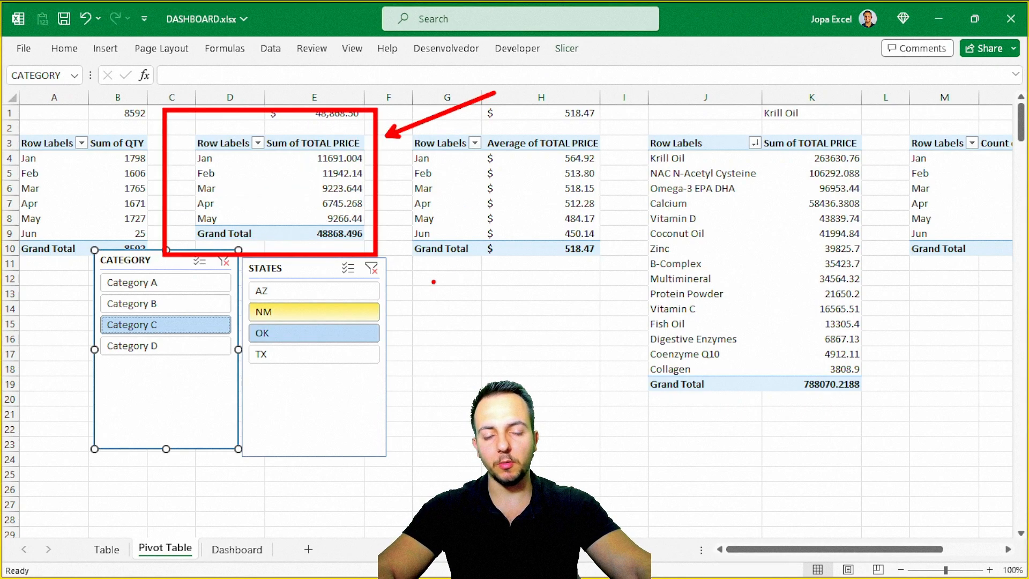
{"action": "left_click", "coordinate": [301, 291]}
{"action": "left_click", "coordinate": [283, 313]}
{"action": "left_click", "coordinate": [275, 334]}
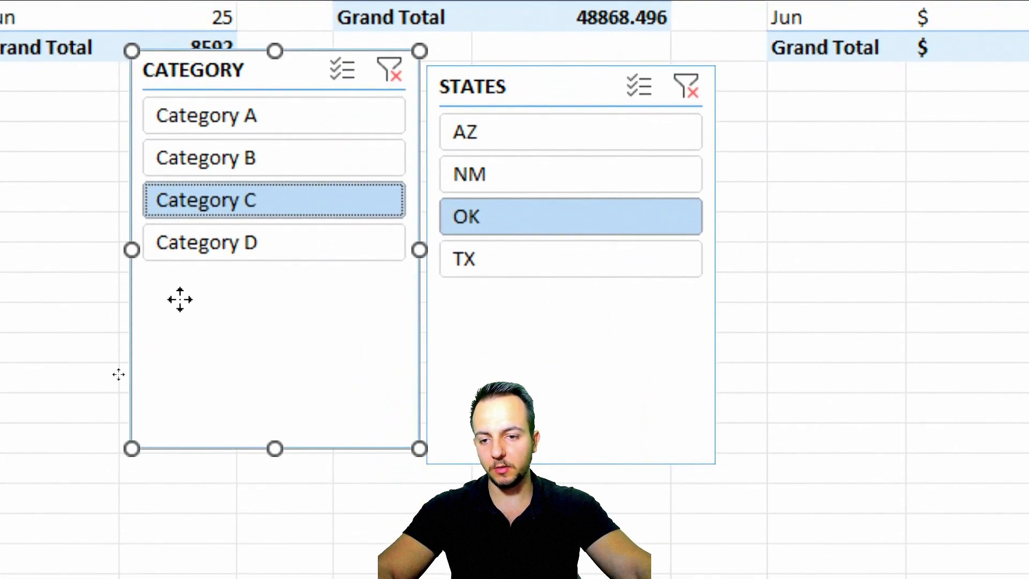
Step: Connect the CATEGORY slicer to all five pivot tables, PivotTable1 through PivotTable5, through its report connections
{"action": "right_click", "coordinate": [182, 301]}
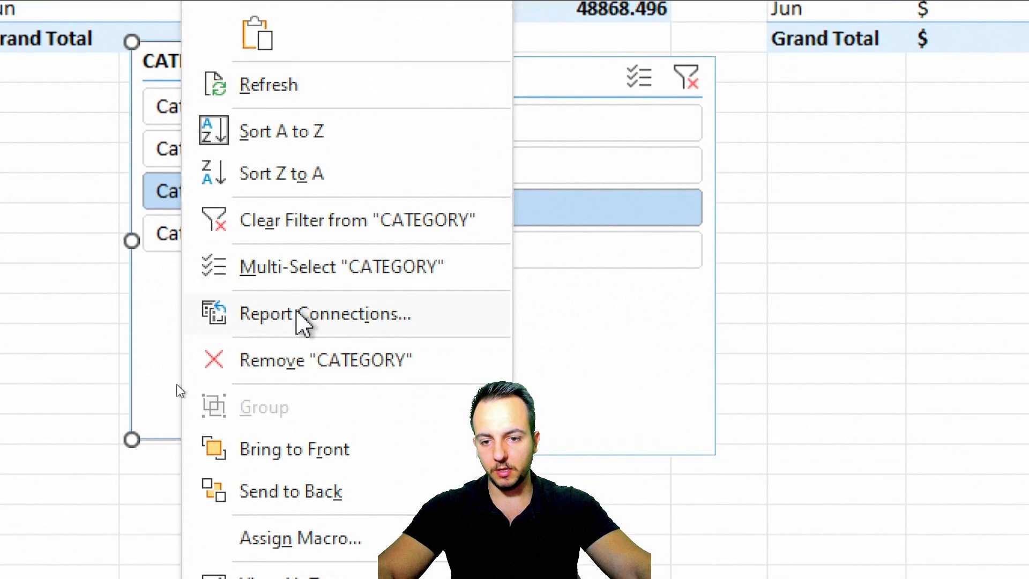
{"action": "left_click", "coordinate": [332, 317]}
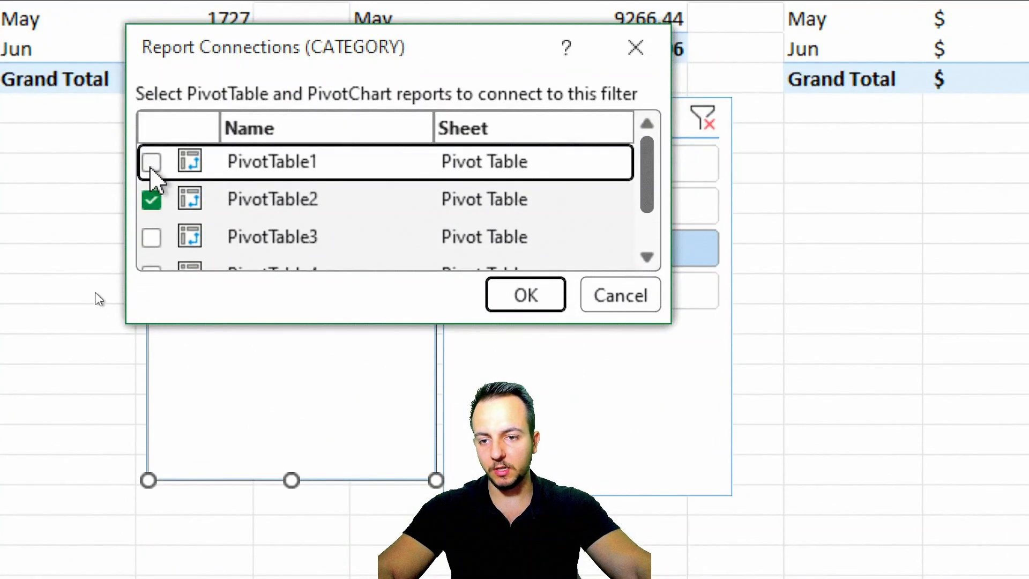
{"action": "left_click", "coordinate": [151, 237]}
{"action": "scroll", "coordinate": [153, 225], "scroll_direction": "down", "scroll_amount": 1}
{"action": "left_click", "coordinate": [151, 213]}
{"action": "left_click", "coordinate": [151, 251]}
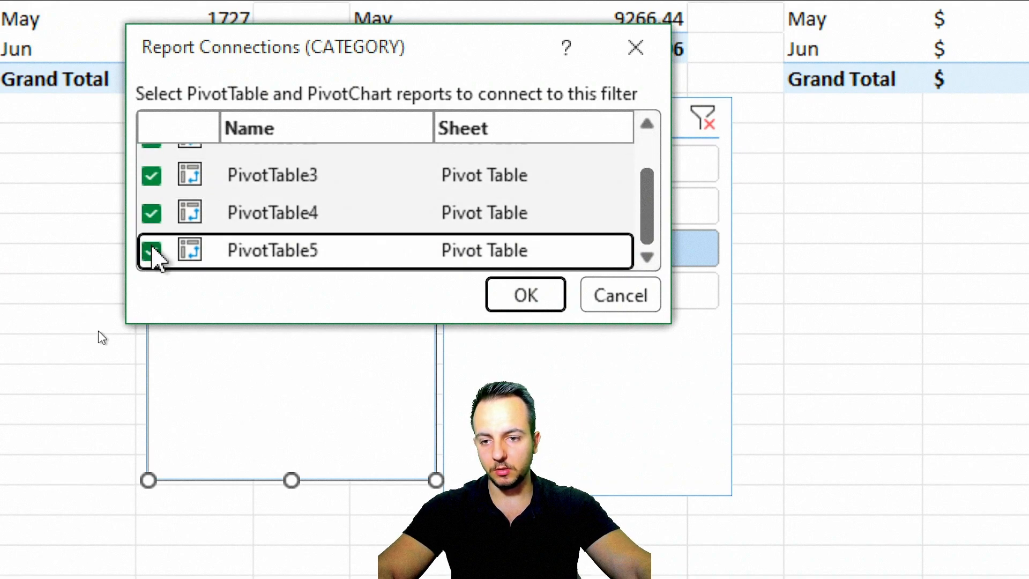
{"action": "left_click", "coordinate": [538, 300]}
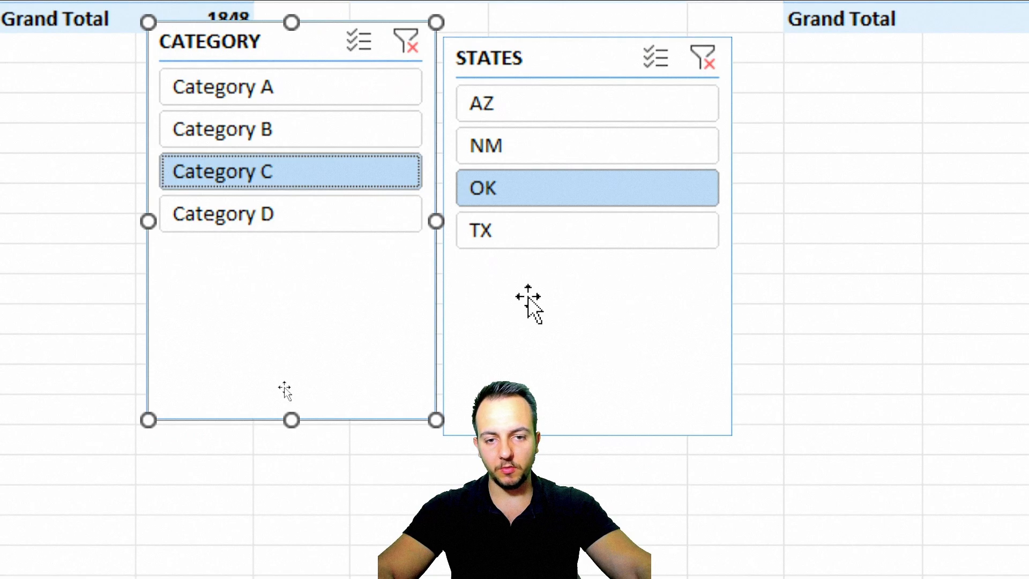
Step: Connect the STATES slicer to all five pivot tables, PivotTable1 through PivotTable5, through its report connections
{"action": "right_click", "coordinate": [528, 303]}
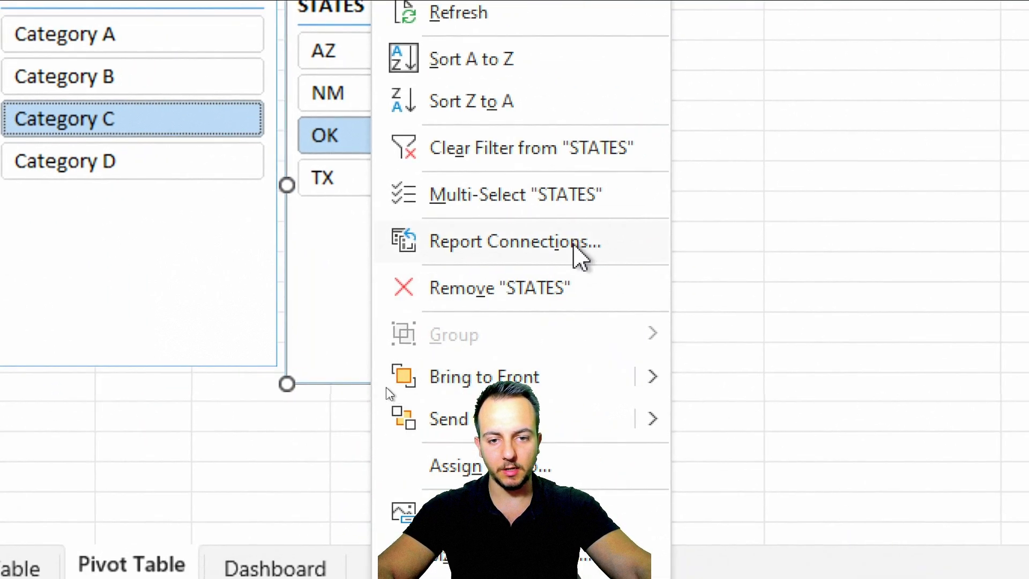
{"action": "left_click", "coordinate": [574, 247]}
{"action": "left_click", "coordinate": [327, 265]}
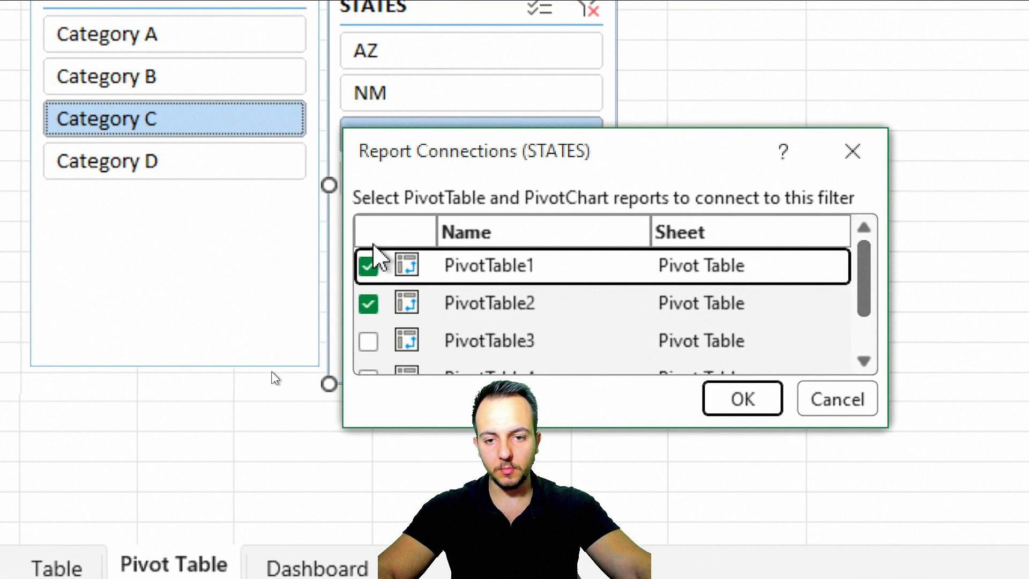
{"action": "left_click_drag", "start_coordinate": [410, 170], "coordinate": [177, 89]}
{"action": "left_click", "coordinate": [136, 260]}
{"action": "left_click", "coordinate": [139, 260]}
{"action": "scroll", "coordinate": [138, 260], "scroll_direction": "down", "scroll_amount": 1}
{"action": "left_click", "coordinate": [140, 235]}
{"action": "left_click", "coordinate": [140, 272]}
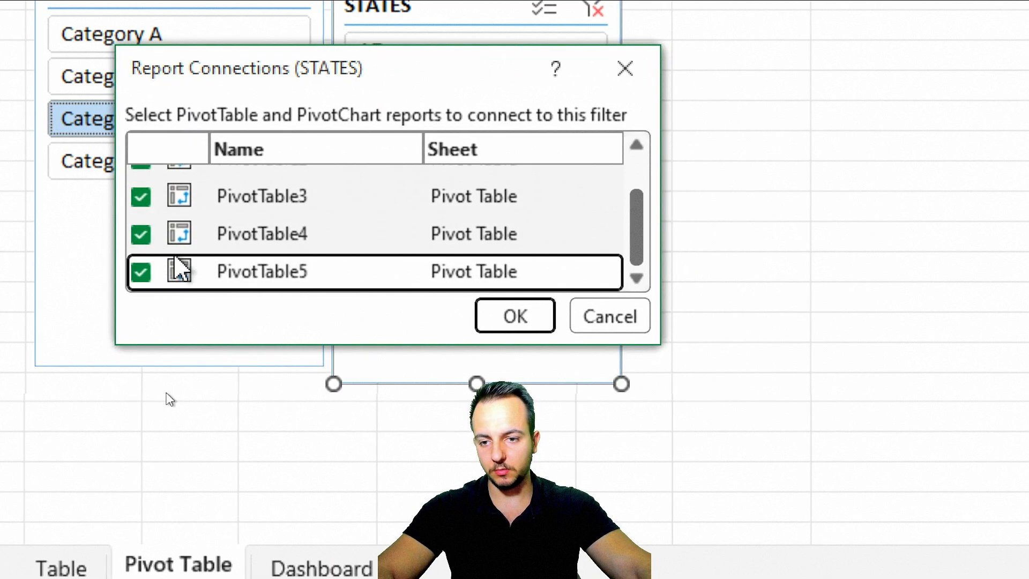
{"action": "left_click", "coordinate": [515, 316]}
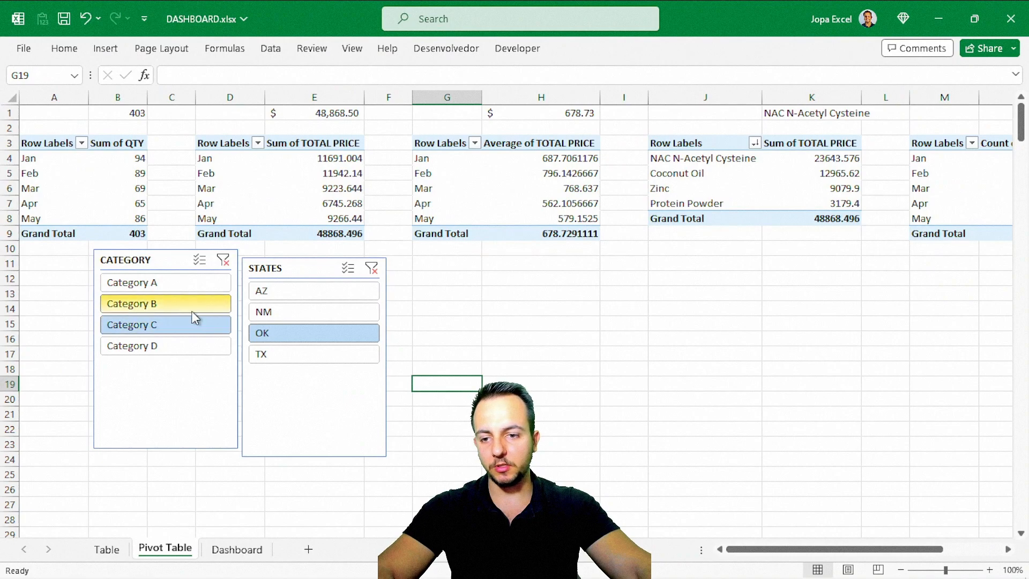
Step: Test both slicers across all pivot tables with various combinations, ending on Category C and NM, and check the figures on the Dashboard sheet
{"action": "left_click", "coordinate": [192, 307]}
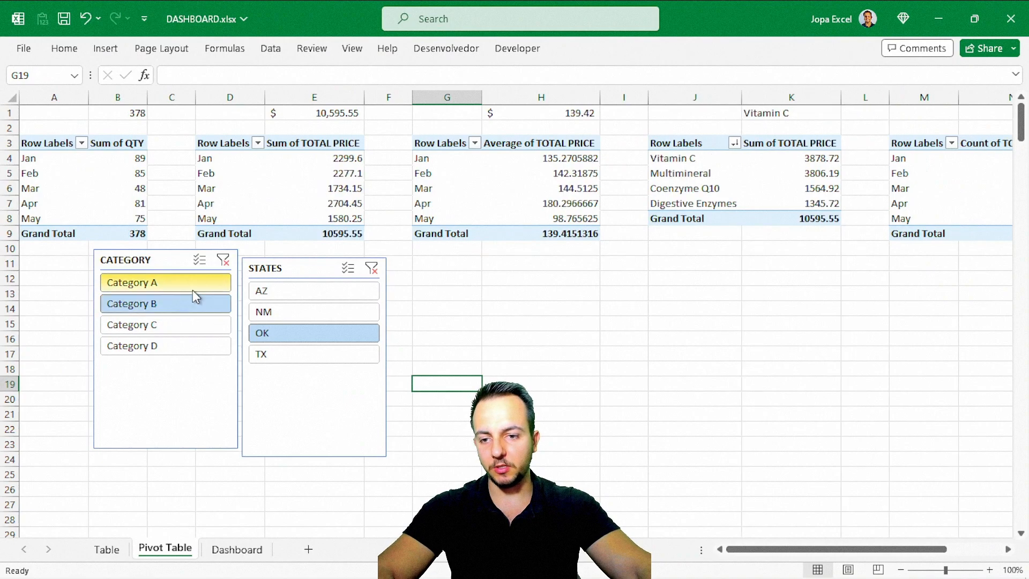
{"action": "left_click", "coordinate": [266, 313]}
{"action": "left_click", "coordinate": [189, 328]}
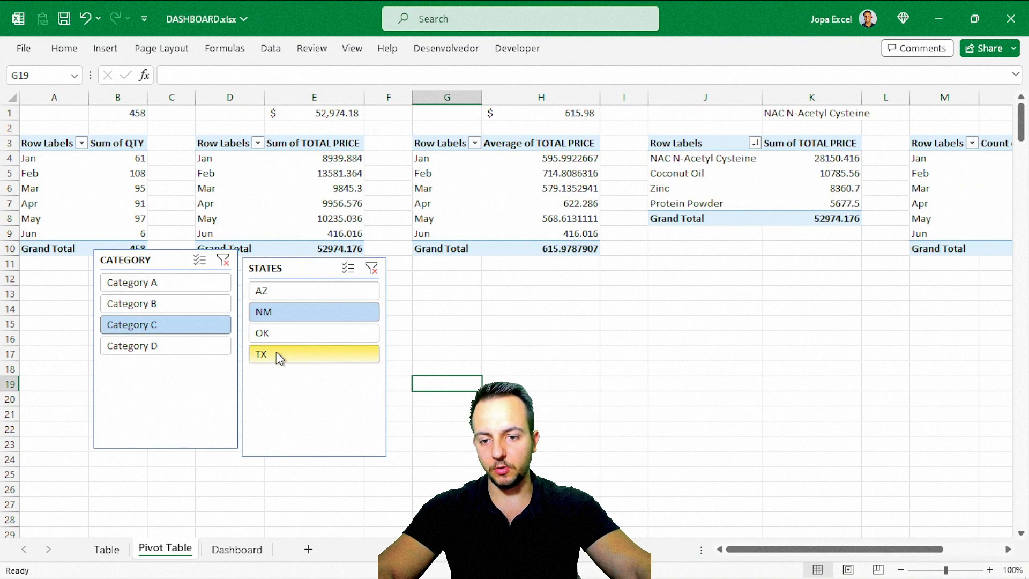
{"action": "left_click", "coordinate": [276, 354]}
{"action": "left_click", "coordinate": [305, 290]}
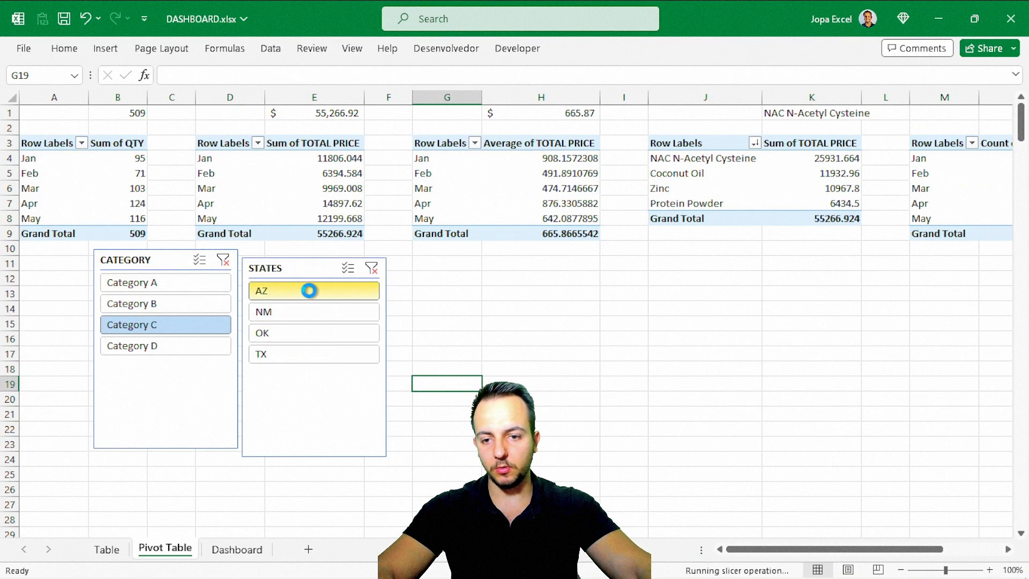
{"action": "left_click", "coordinate": [166, 283]}
{"action": "left_click", "coordinate": [276, 334]}
{"action": "left_click", "coordinate": [179, 325]}
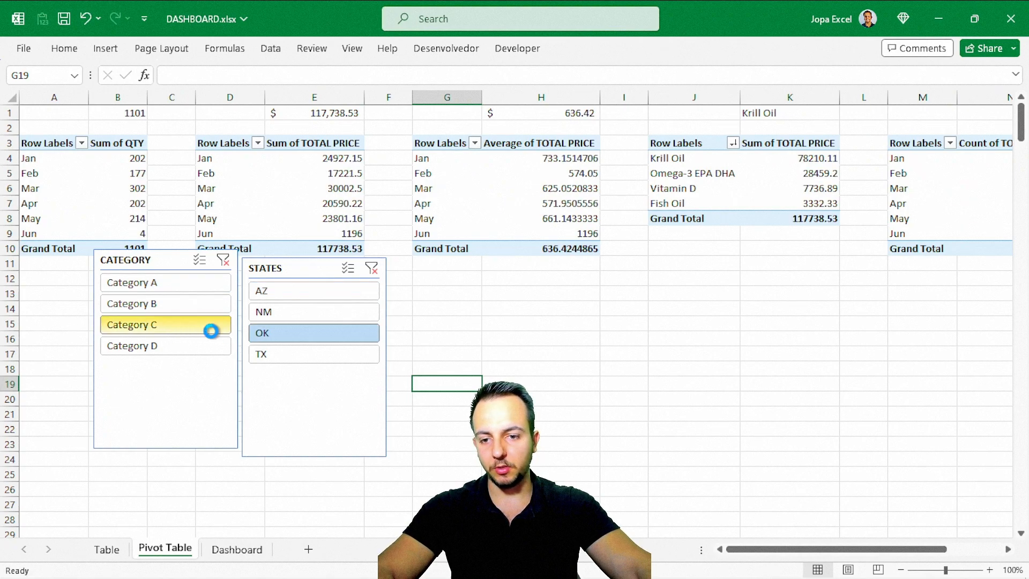
{"action": "left_click", "coordinate": [301, 355]}
{"action": "left_click", "coordinate": [312, 315]}
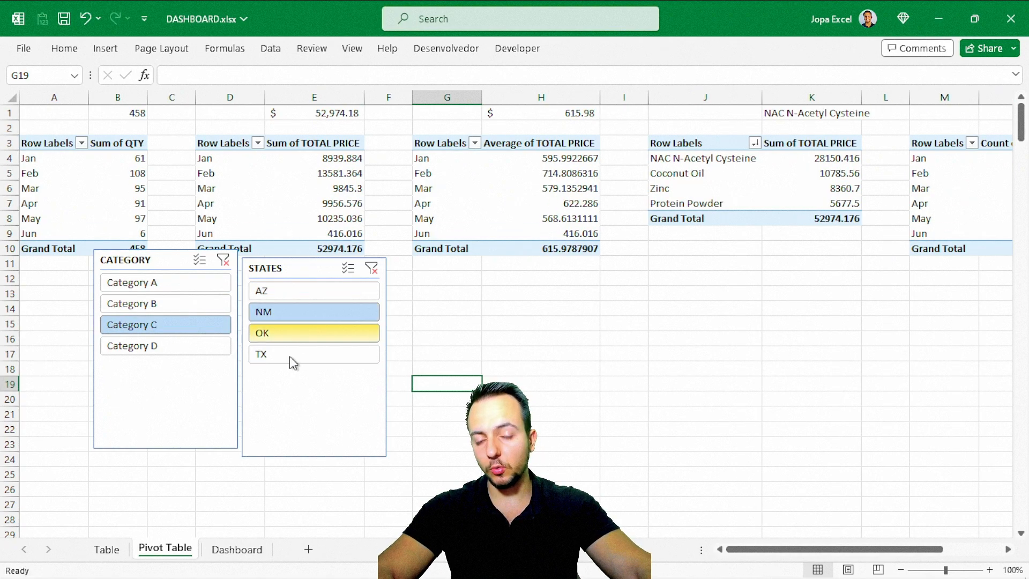
{"action": "left_click", "coordinate": [224, 556]}
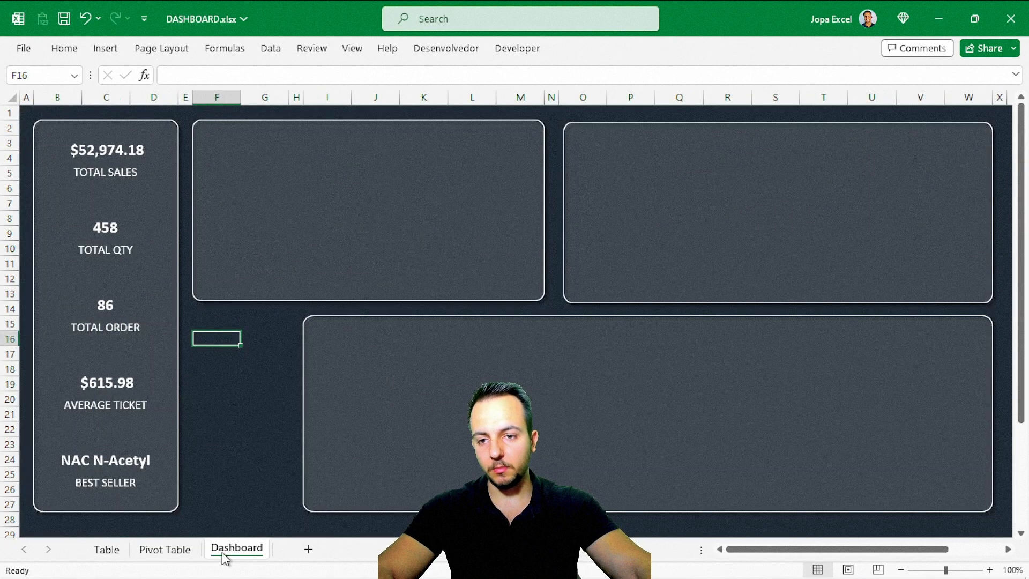
Step: Move both slicers from the Pivot Table sheet to the Dashboard sheet and place them over the middle of the panels
{"action": "left_click", "coordinate": [191, 548]}
{"action": "left_click", "coordinate": [230, 368]}
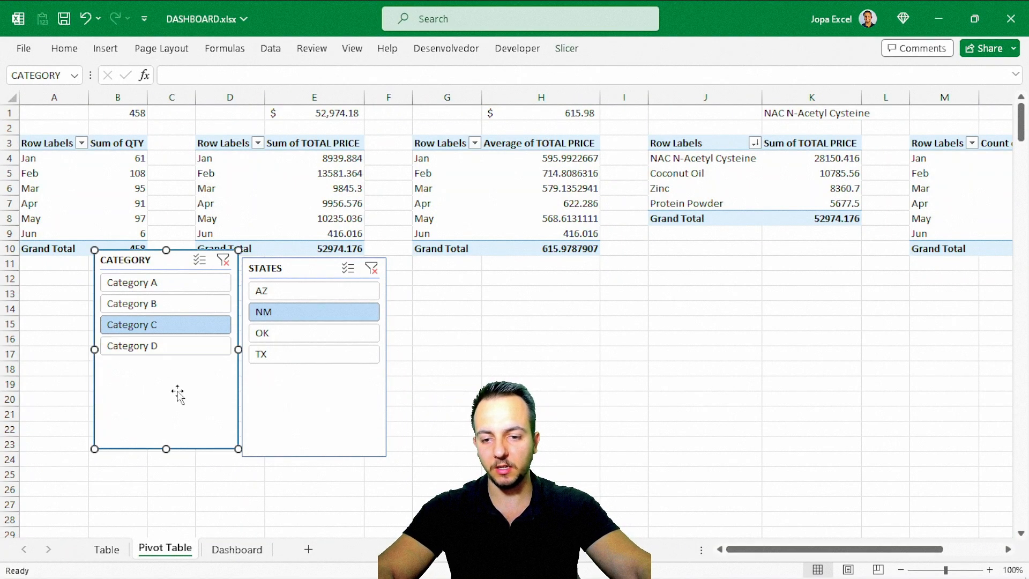
{"action": "left_click", "coordinate": [274, 410], "text": "ctrl"}
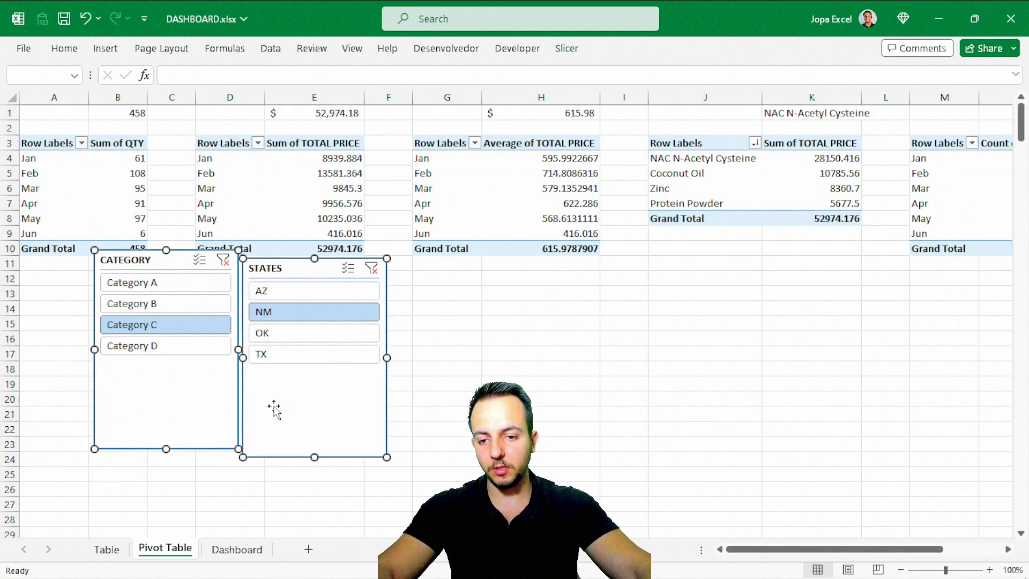
{"action": "key", "text": "ctrl+x"}
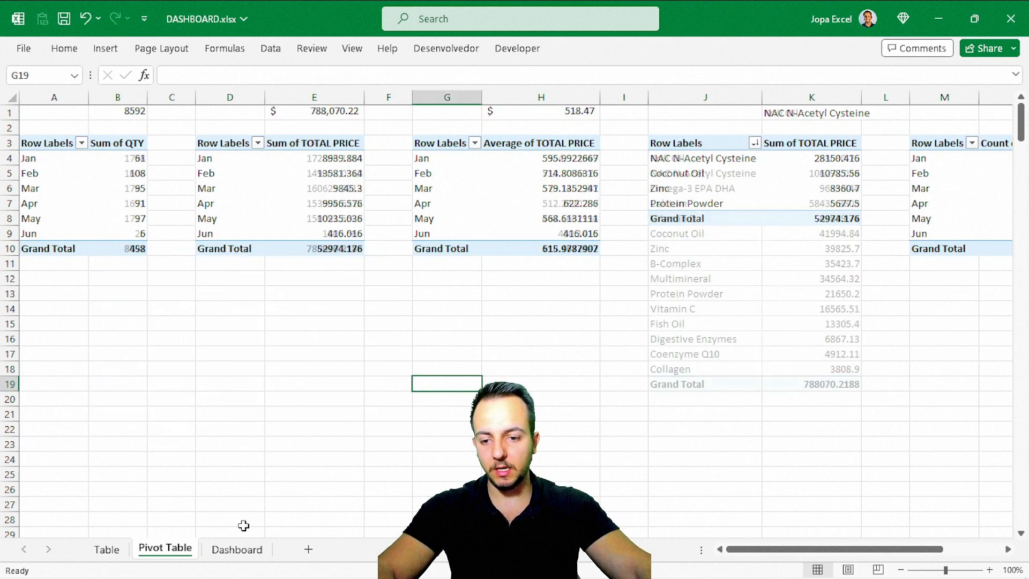
{"action": "left_click", "coordinate": [237, 550]}
{"action": "key", "text": "ctrl+v"}
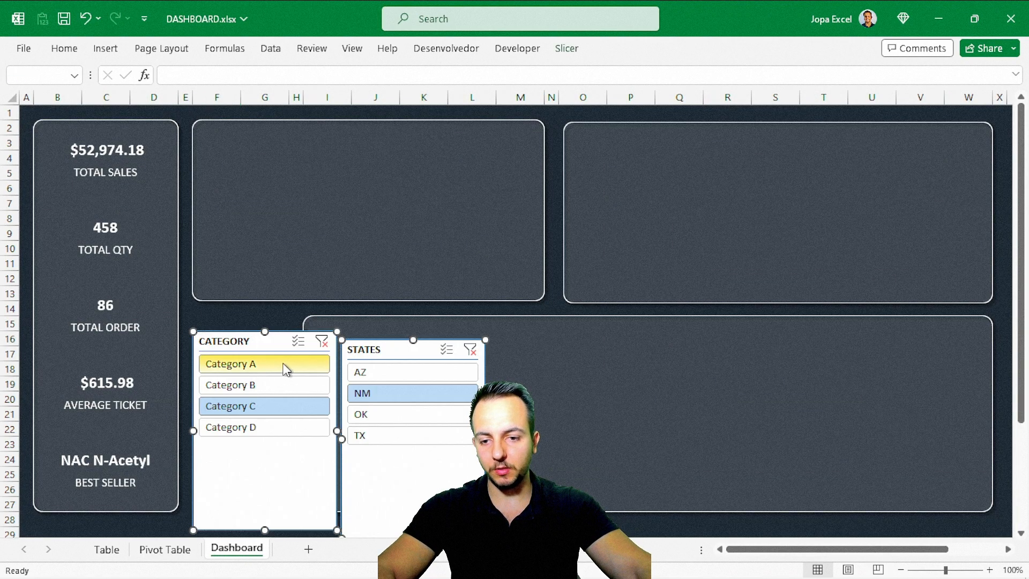
{"action": "left_click_drag", "start_coordinate": [382, 350], "coordinate": [390, 245]}
Step: Check how the dashboard figures respond to different category and state filters, ending on Category C and AZ
{"action": "left_click", "coordinate": [277, 322]}
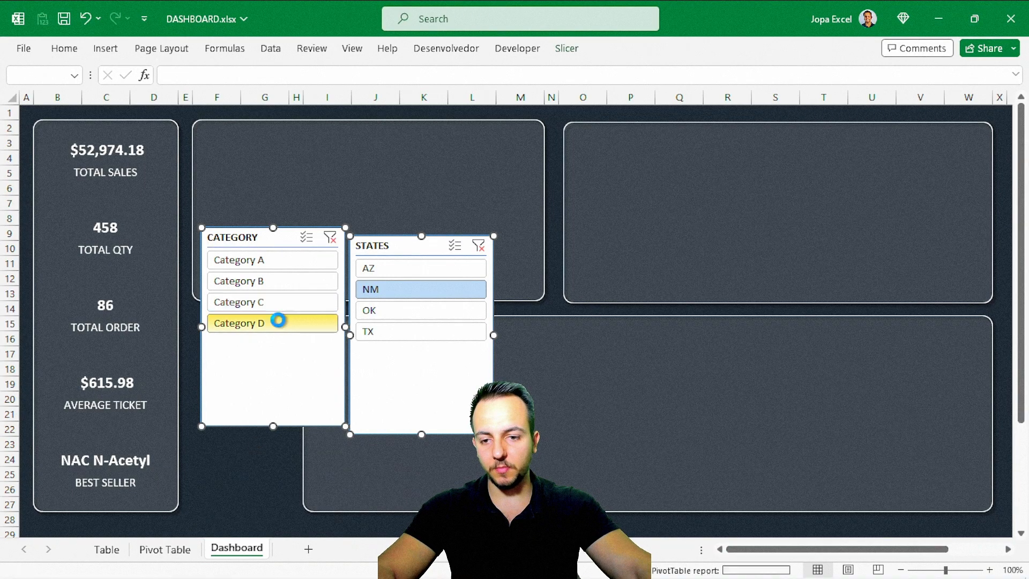
{"action": "left_click", "coordinate": [298, 283]}
{"action": "left_click", "coordinate": [399, 312]}
{"action": "left_click", "coordinate": [393, 333]}
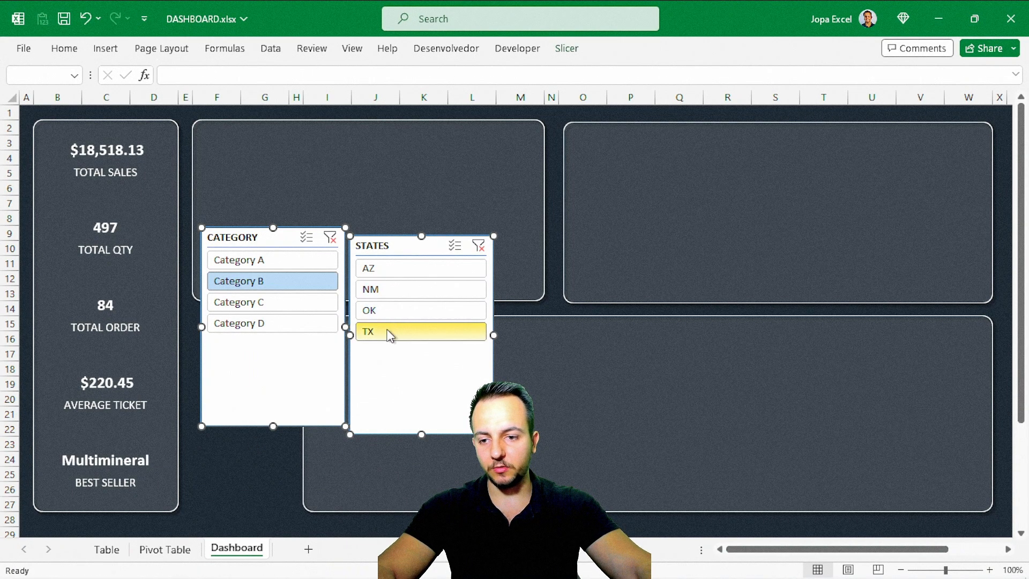
{"action": "left_click", "coordinate": [404, 271]}
{"action": "left_click", "coordinate": [298, 304]}
{"action": "left_click", "coordinate": [405, 310]}
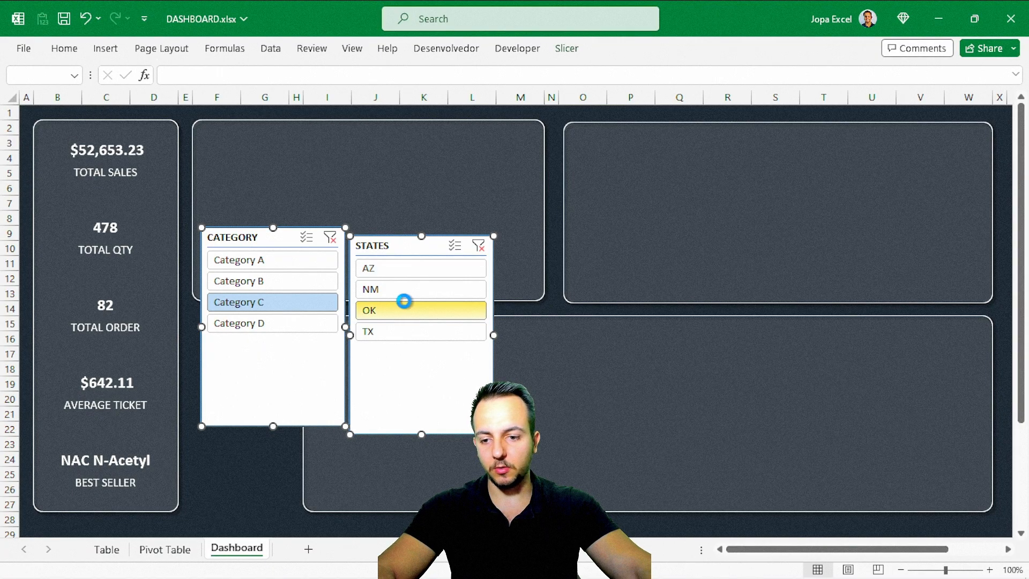
{"action": "left_click", "coordinate": [287, 262]}
{"action": "left_click", "coordinate": [287, 323]}
{"action": "left_click", "coordinate": [300, 302]}
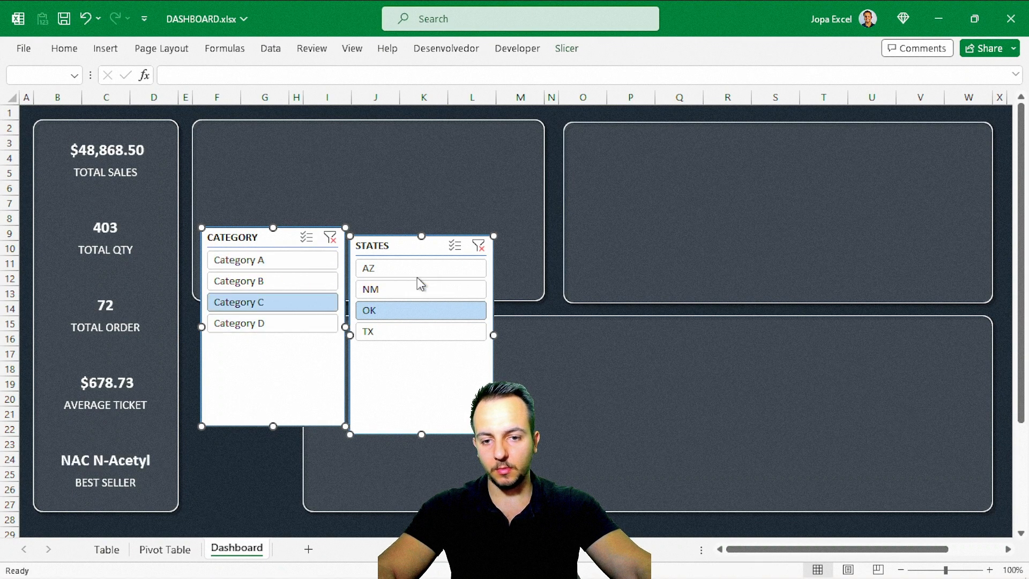
{"action": "left_click", "coordinate": [413, 268]}
Step: Move the CATEGORY slicer aside, place STATES beside the figures panel's lower half, and shorten it from above to the lower chart panel's upper edge
{"action": "left_click", "coordinate": [243, 448]}
{"action": "left_click", "coordinate": [263, 371]}
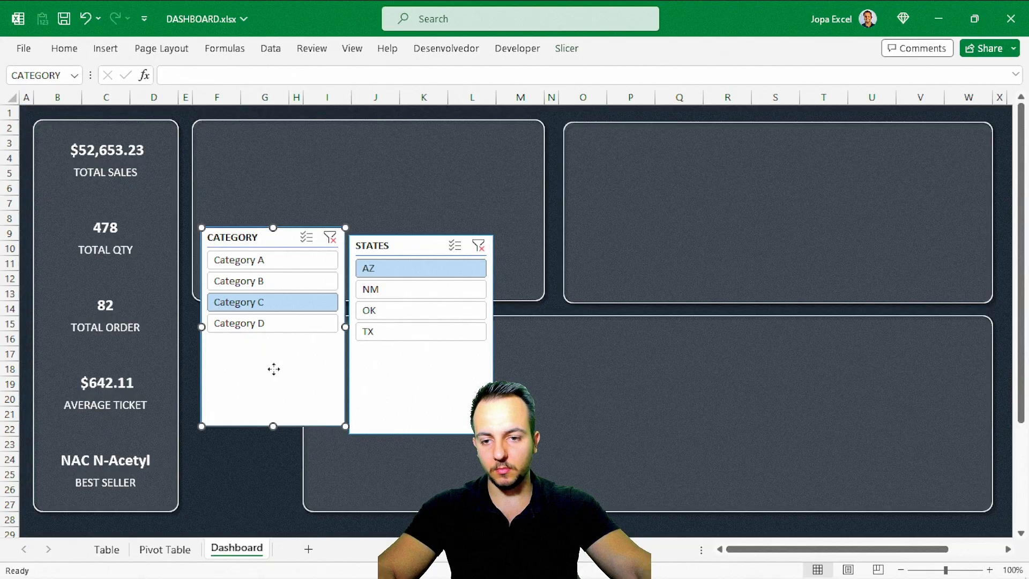
{"action": "left_click_drag", "start_coordinate": [262, 372], "coordinate": [525, 324]}
{"action": "left_click_drag", "start_coordinate": [378, 372], "coordinate": [210, 430]}
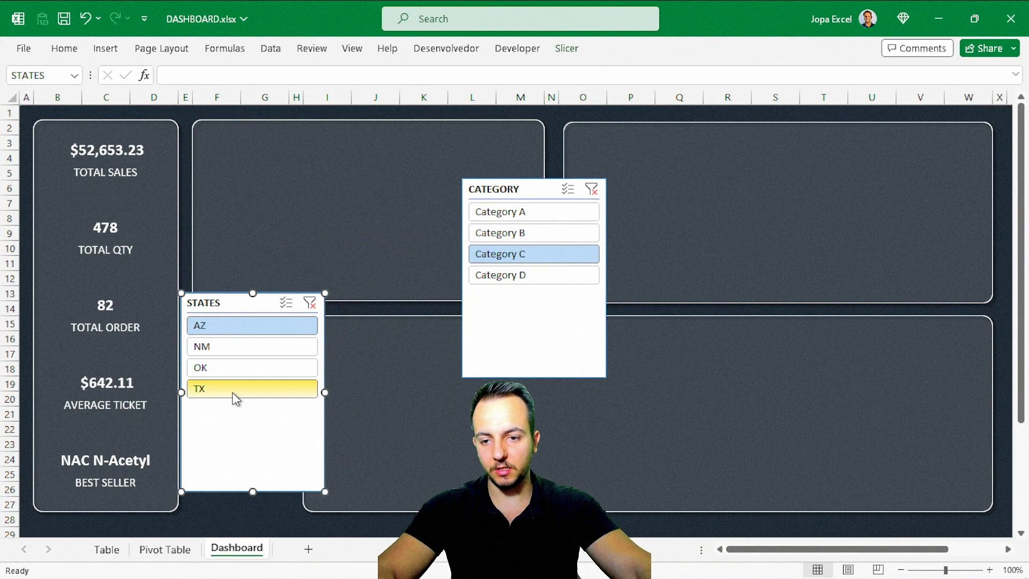
{"action": "left_click_drag", "start_coordinate": [243, 316], "coordinate": [242, 339]}
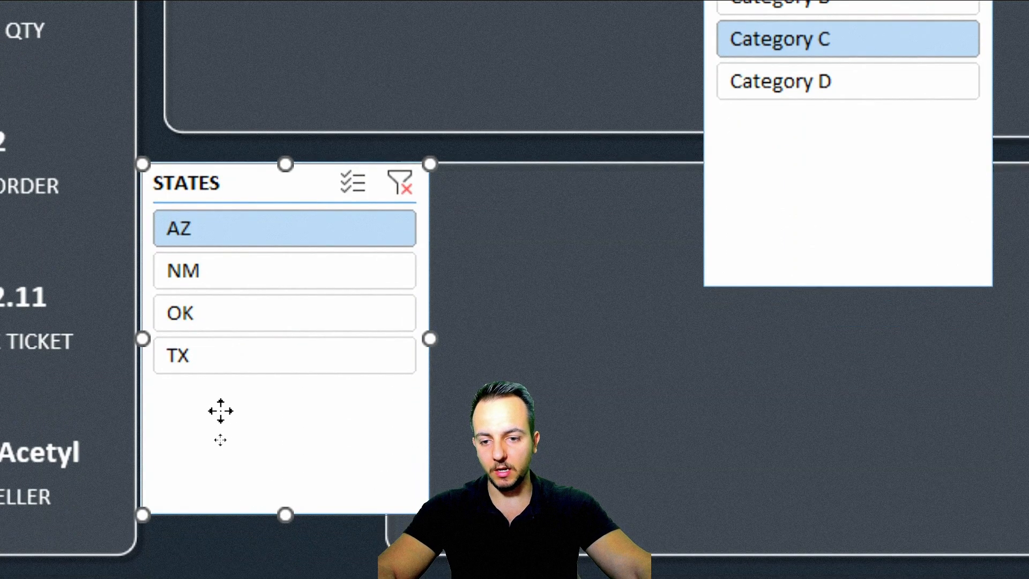
Step: Turn off the header display in the STATES slicer's settings
{"action": "right_click", "coordinate": [220, 411]}
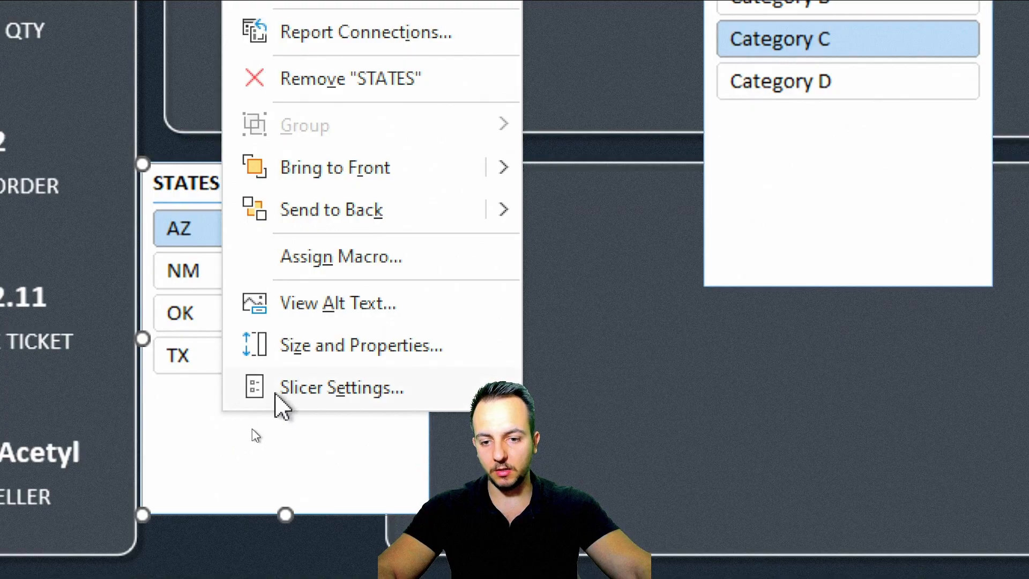
{"action": "left_click", "coordinate": [301, 399]}
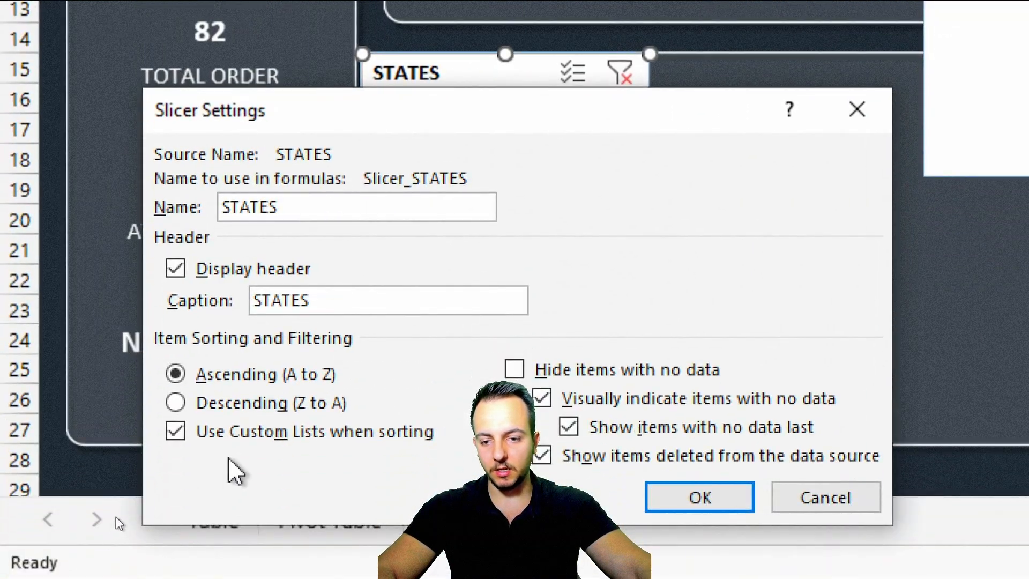
{"action": "left_click", "coordinate": [228, 288]}
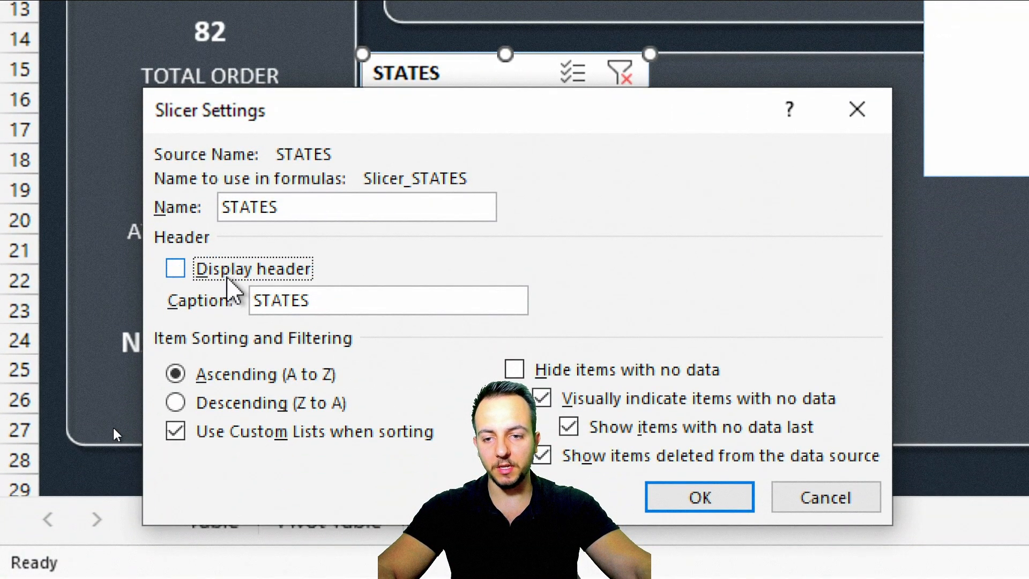
{"action": "left_click", "coordinate": [651, 500]}
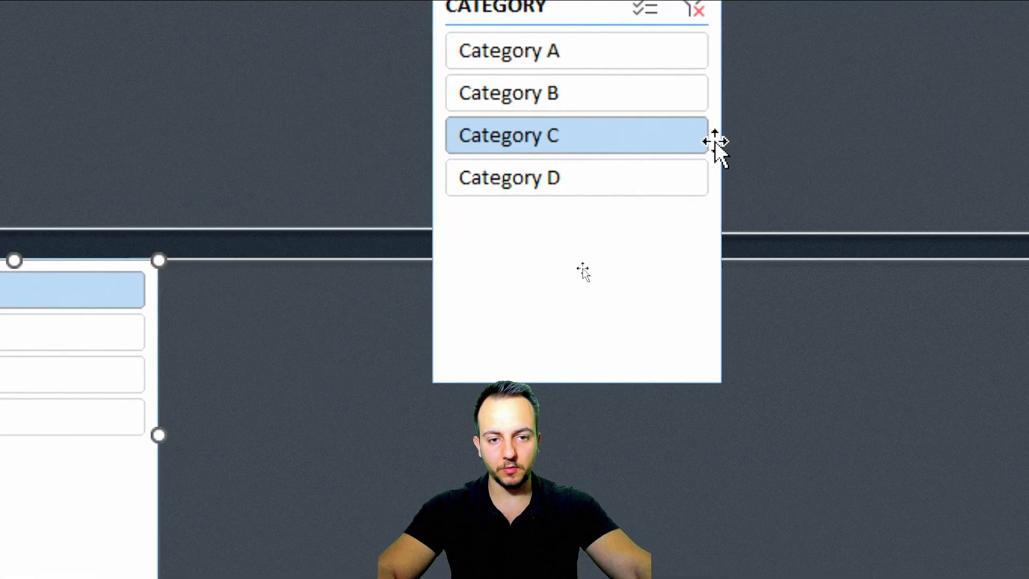
Step: Turn off the header display in the CATEGORY slicer's settings
{"action": "right_click", "coordinate": [534, 260]}
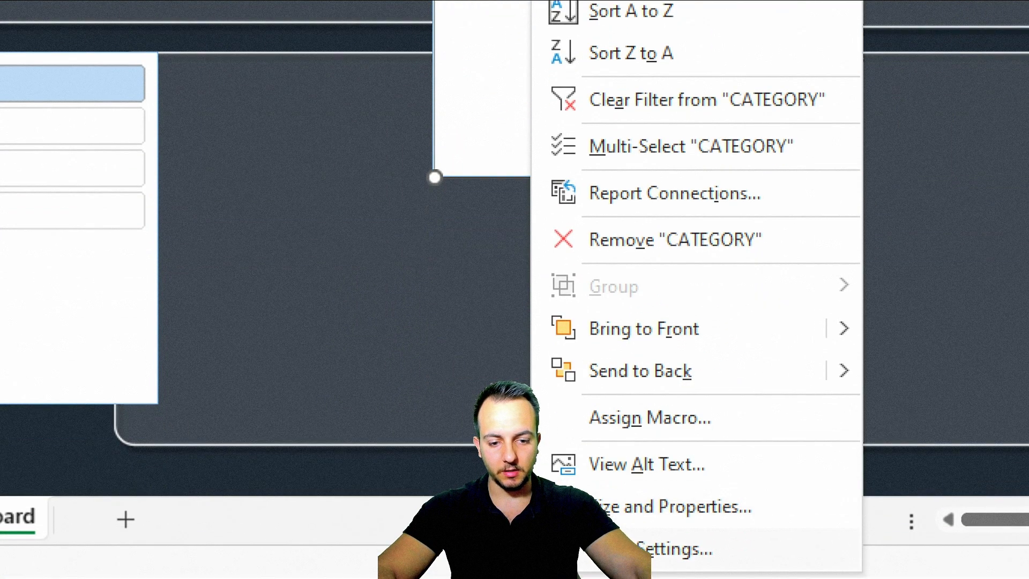
{"action": "left_click", "coordinate": [676, 555]}
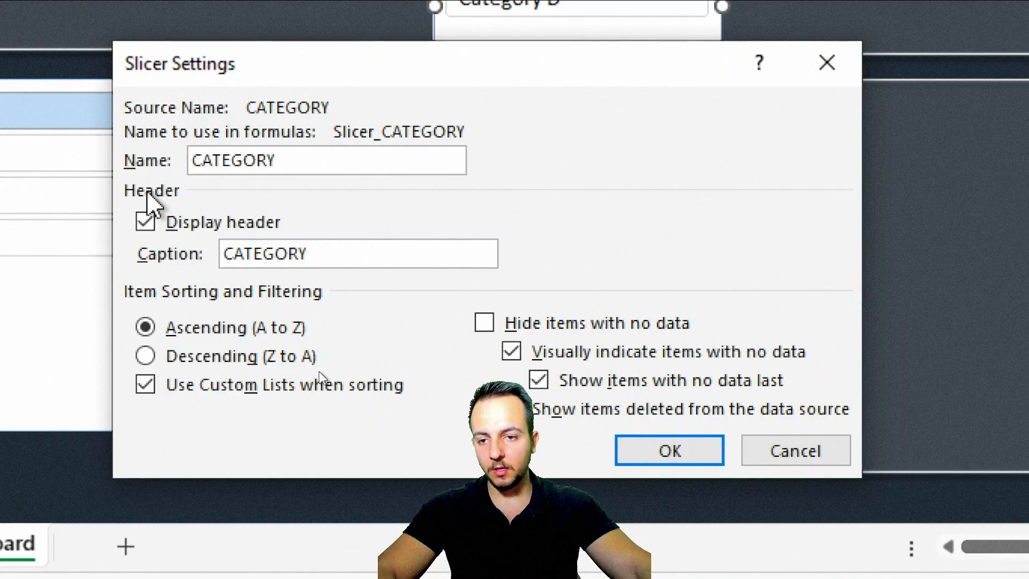
{"action": "left_click", "coordinate": [152, 225]}
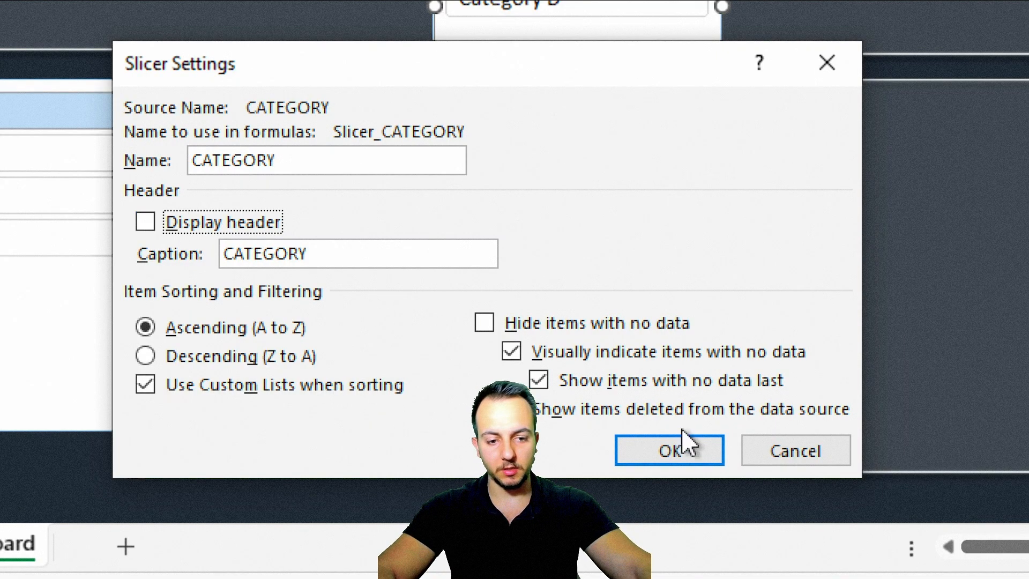
{"action": "left_click", "coordinate": [687, 462]}
Step: Narrow the STATES slicer to about 1.33" wide so it fits between the figures panel and the lower chart panel
{"action": "left_click", "coordinate": [130, 441]}
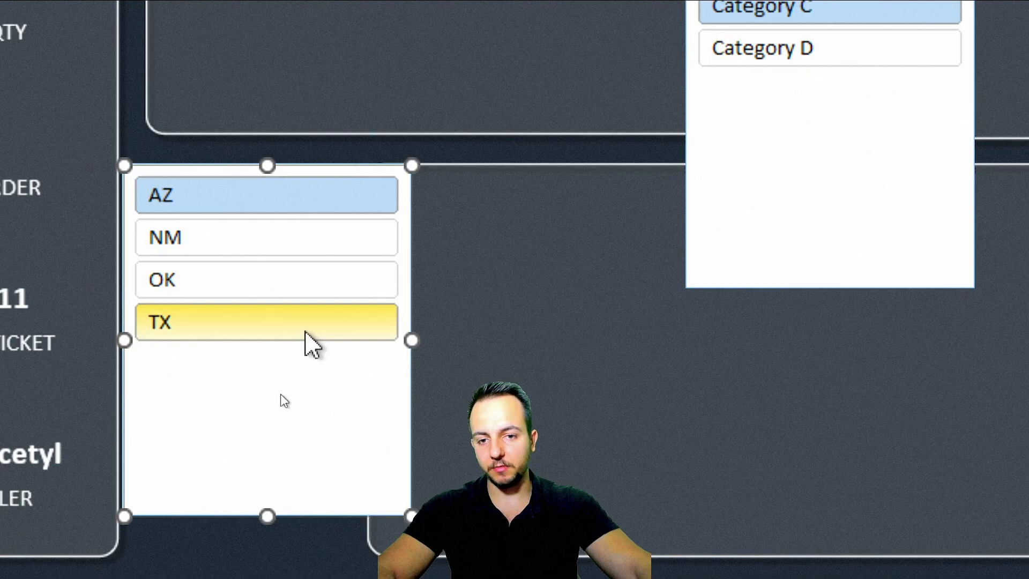
{"action": "left_click_drag", "start_coordinate": [411, 340], "coordinate": [339, 353]}
{"action": "left_click_drag", "start_coordinate": [125, 340], "coordinate": [148, 341]}
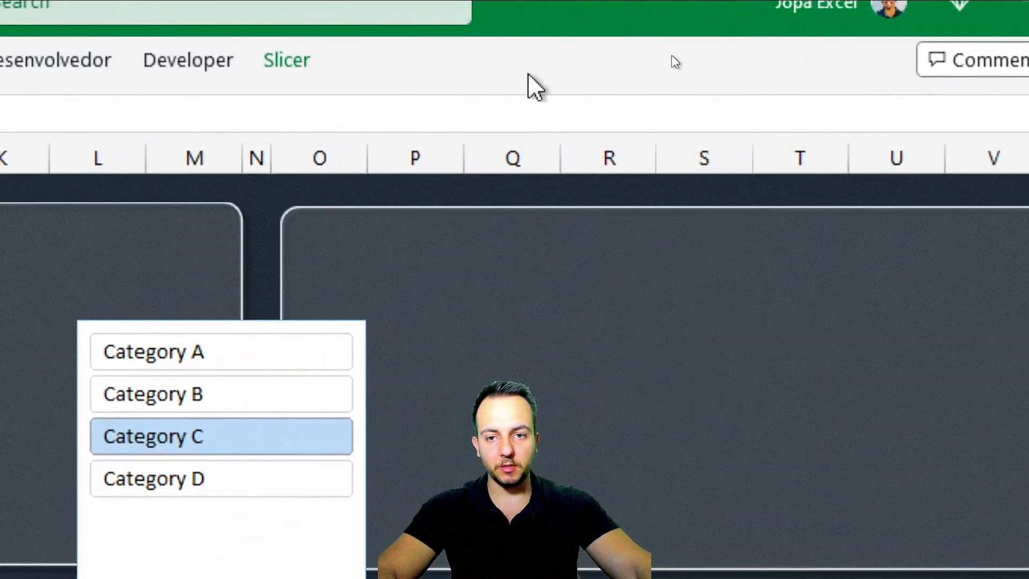
Step: Arrange the STATES slicer's buttons in 2 columns and shorten the slicer from below to about 1.04" high
{"action": "left_click", "coordinate": [310, 74]}
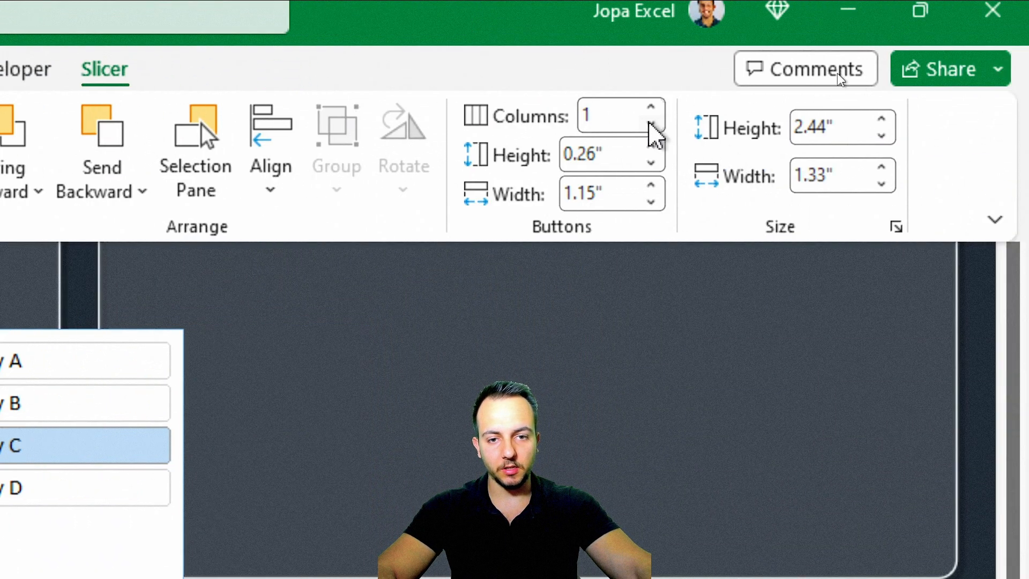
{"action": "left_click", "coordinate": [590, 112]}
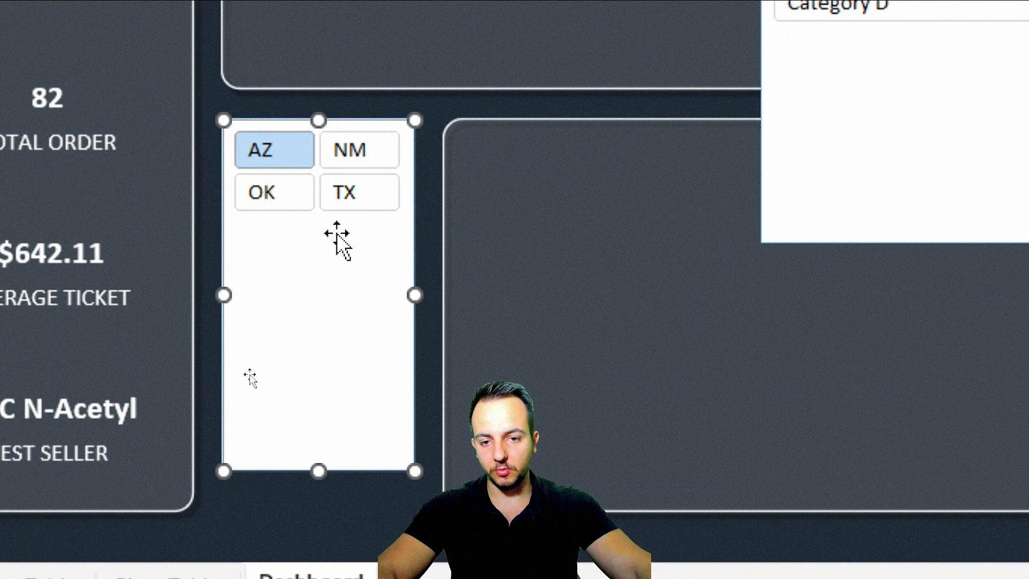
{"action": "left_click_drag", "start_coordinate": [314, 470], "coordinate": [337, 269]}
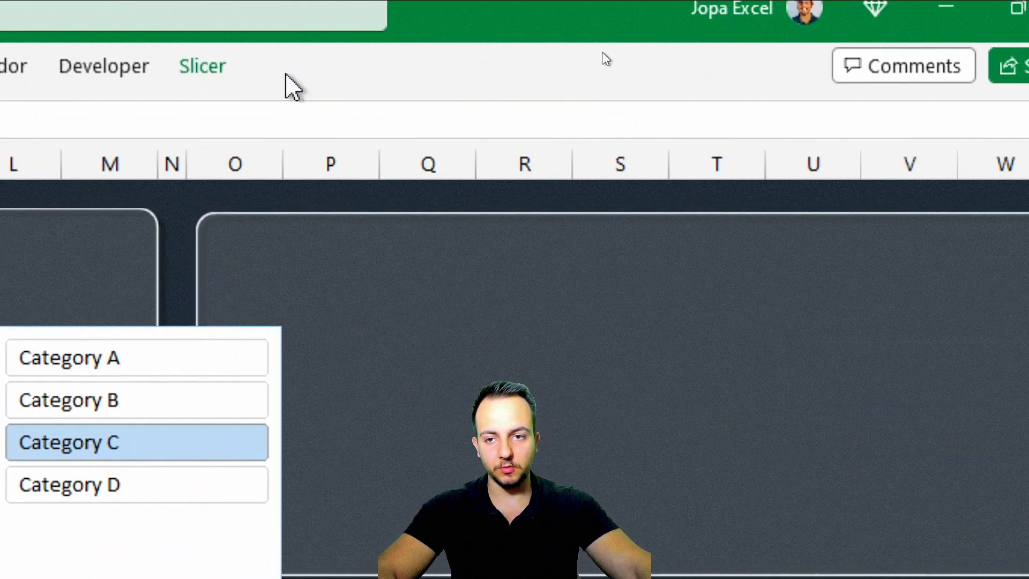
Step: Set the STATES slicer's button height to 0.4"
{"action": "left_click", "coordinate": [212, 67]}
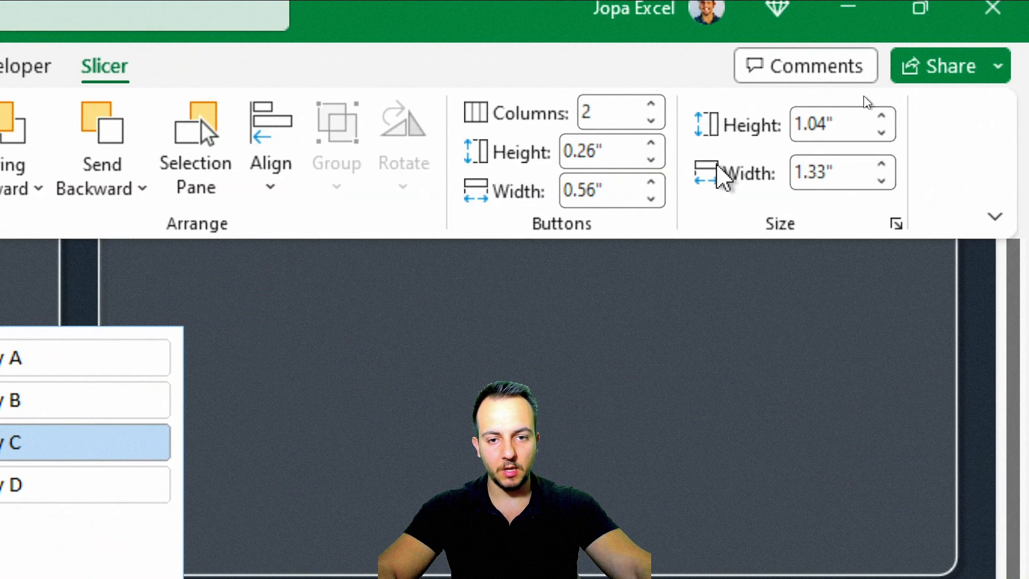
{"action": "left_click", "coordinate": [653, 140]}
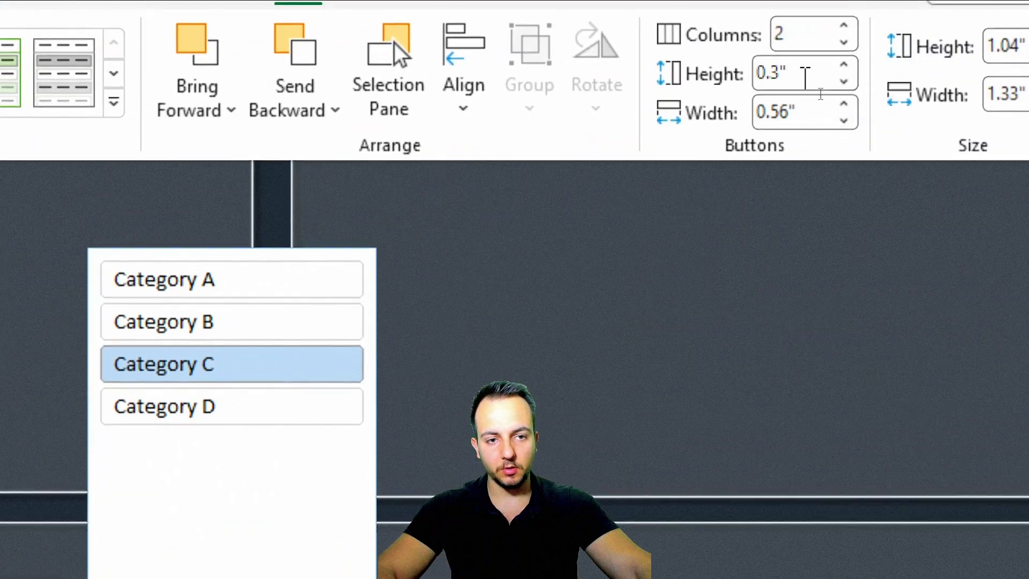
{"action": "left_click", "coordinate": [843, 71]}
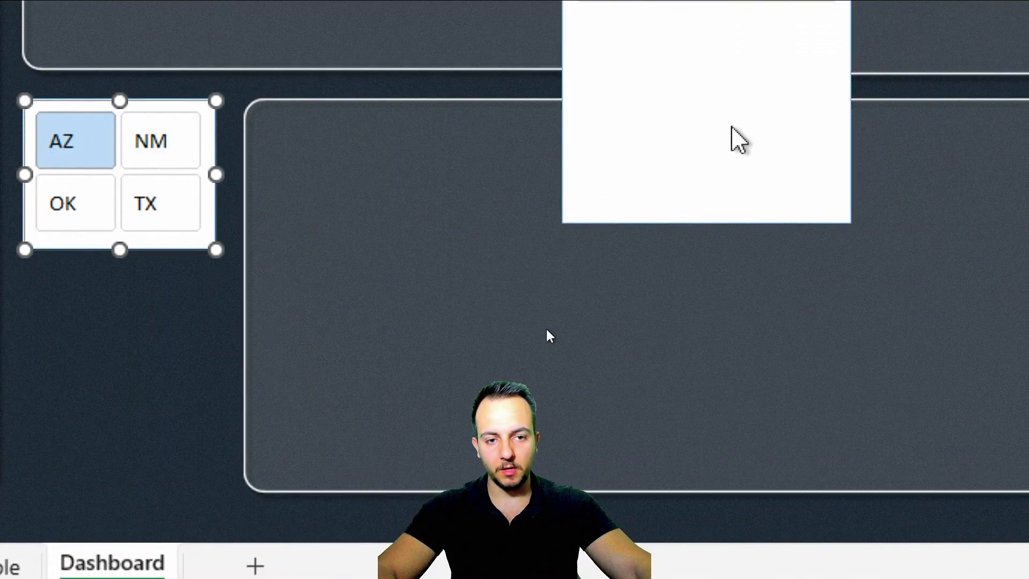
Step: Move the CATEGORY slicer into the STATES column, narrow it to the same width, and lower its upper edge to just below STATES
{"action": "left_click", "coordinate": [638, 98]}
{"action": "left_click_drag", "start_coordinate": [638, 98], "coordinate": [101, 347]}
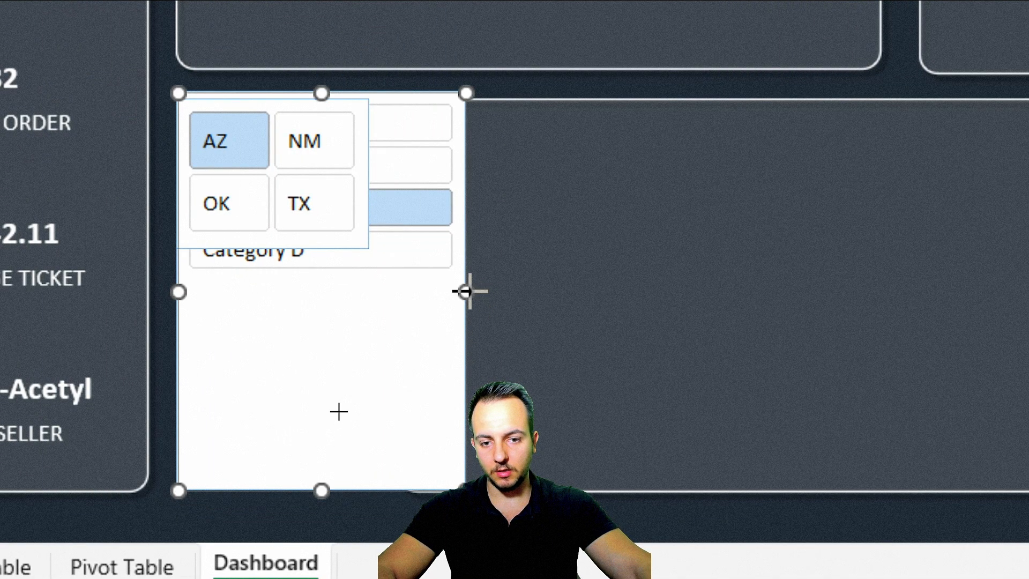
{"action": "left_click_drag", "start_coordinate": [466, 291], "coordinate": [350, 366]}
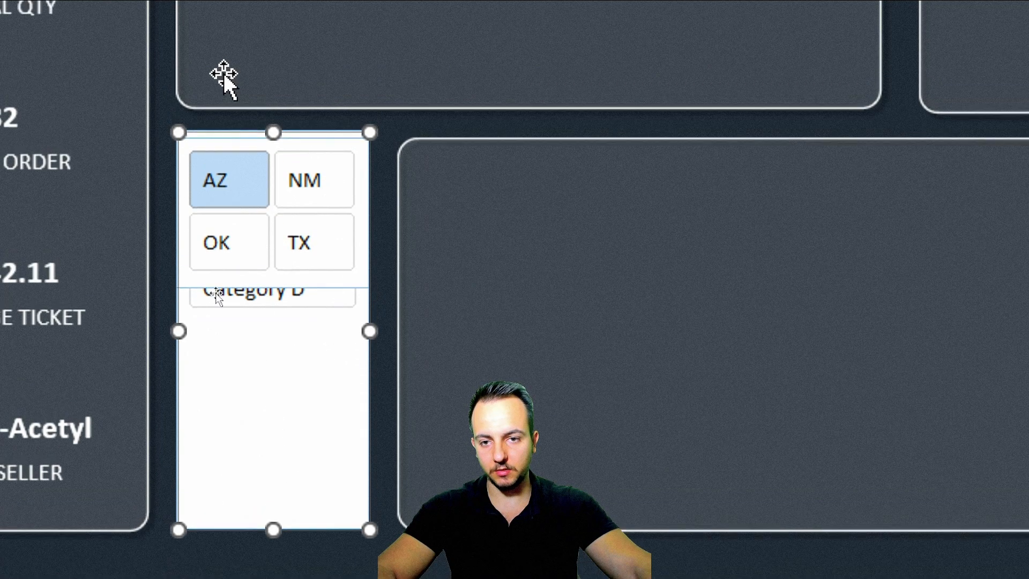
{"action": "left_click_drag", "start_coordinate": [272, 96], "coordinate": [270, 166]}
{"action": "left_click_drag", "start_coordinate": [269, 206], "coordinate": [282, 330]}
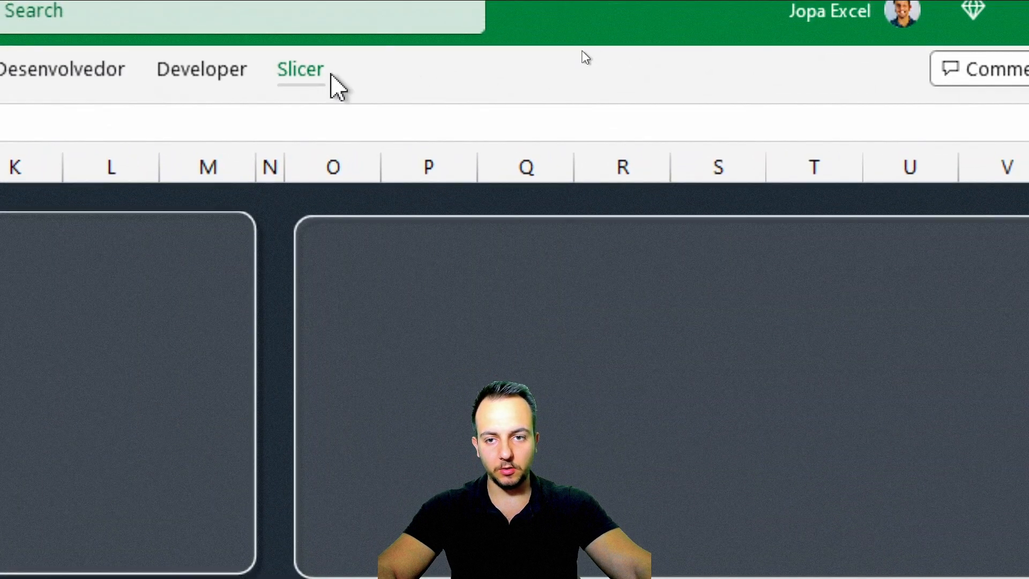
Step: Set the button height of both the CATEGORY and STATES slicers to 0.3"
{"action": "left_click", "coordinate": [329, 75]}
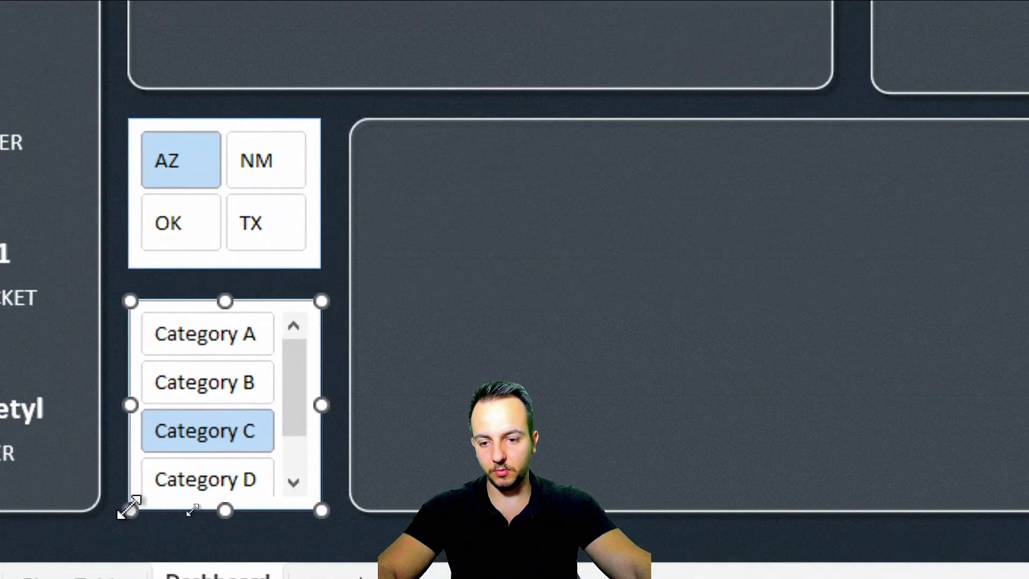
{"action": "left_click", "coordinate": [296, 268]}
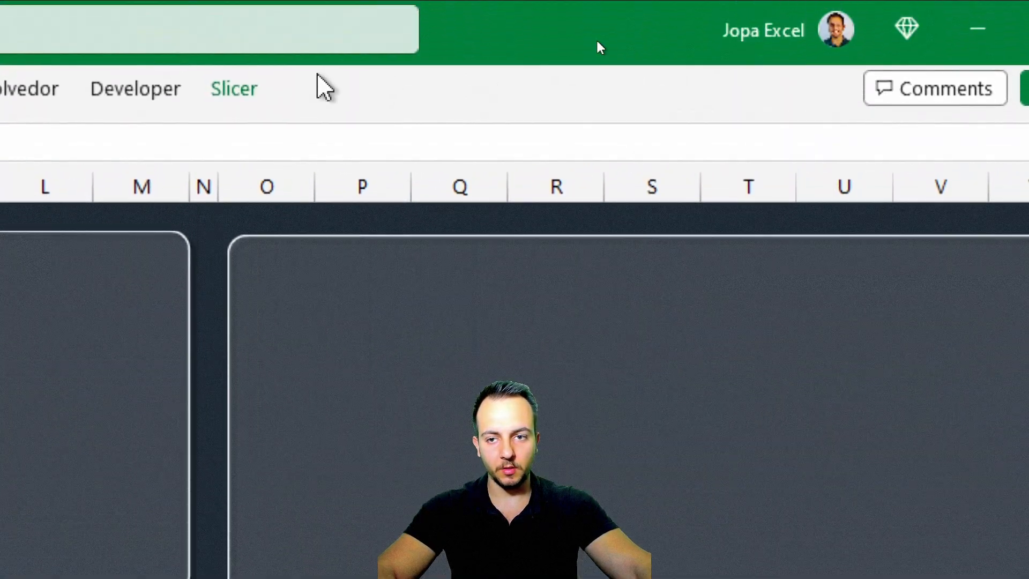
{"action": "left_click", "coordinate": [253, 88]}
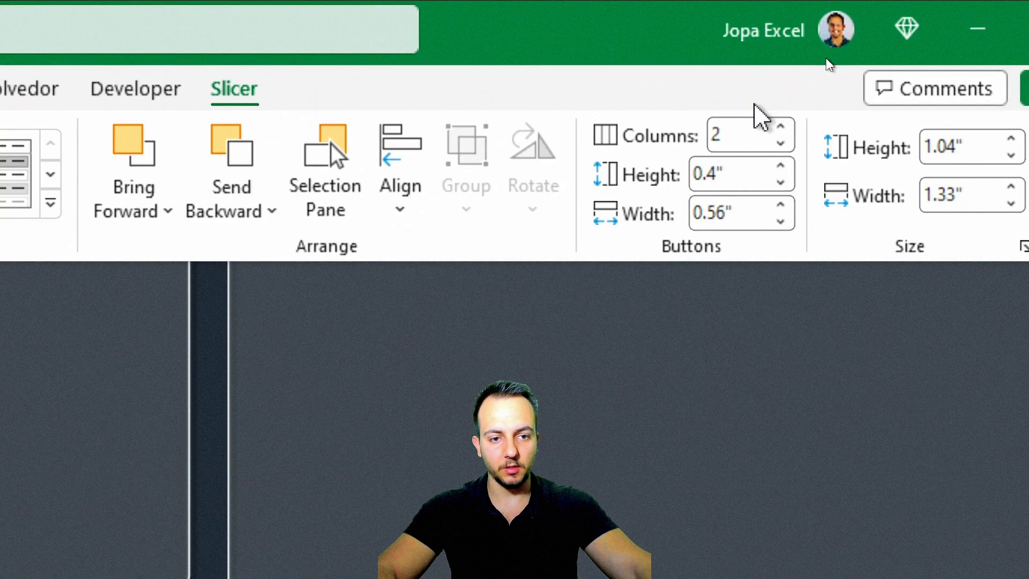
{"action": "left_click", "coordinate": [781, 182]}
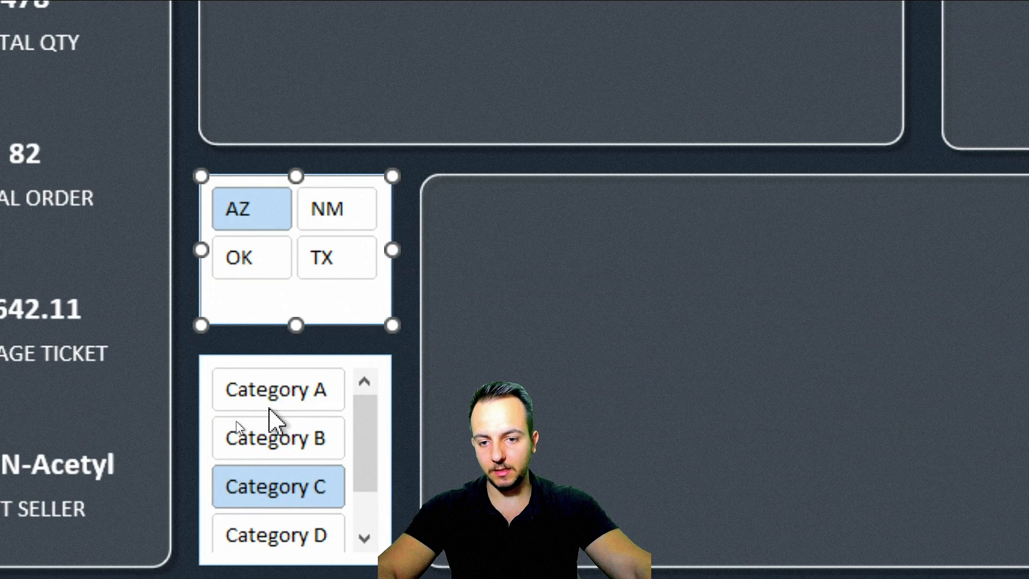
Step: Shorten the STATES slicer to just below its buttons and extend the CATEGORY slicer upward to meet it
{"action": "left_click_drag", "start_coordinate": [292, 322], "coordinate": [331, 294]}
{"action": "left_click", "coordinate": [305, 355]}
{"action": "left_click_drag", "start_coordinate": [298, 356], "coordinate": [341, 299]}
{"action": "key", "text": "Escape"}
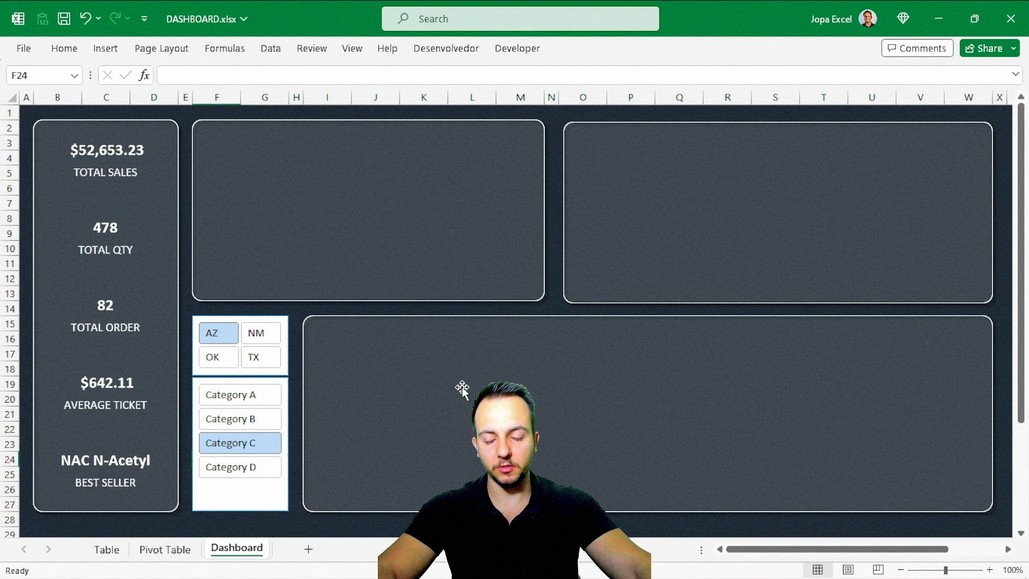
Step: Check how the dashboard figures respond to different state and category filters, ending on OK and Category C
{"action": "left_click", "coordinate": [260, 422]}
{"action": "left_click", "coordinate": [254, 436]}
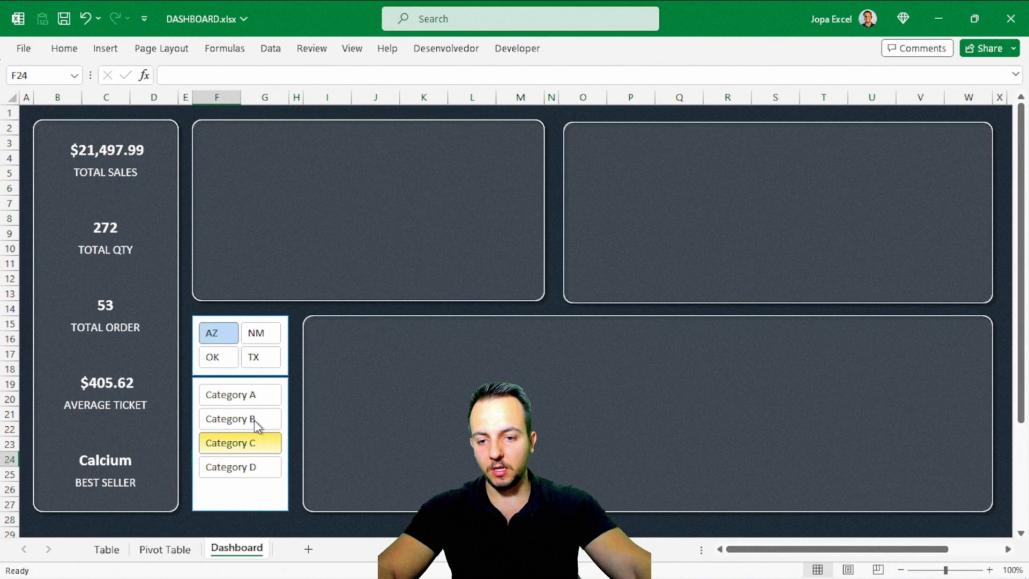
{"action": "left_click", "coordinate": [262, 357]}
{"action": "left_click", "coordinate": [217, 357]}
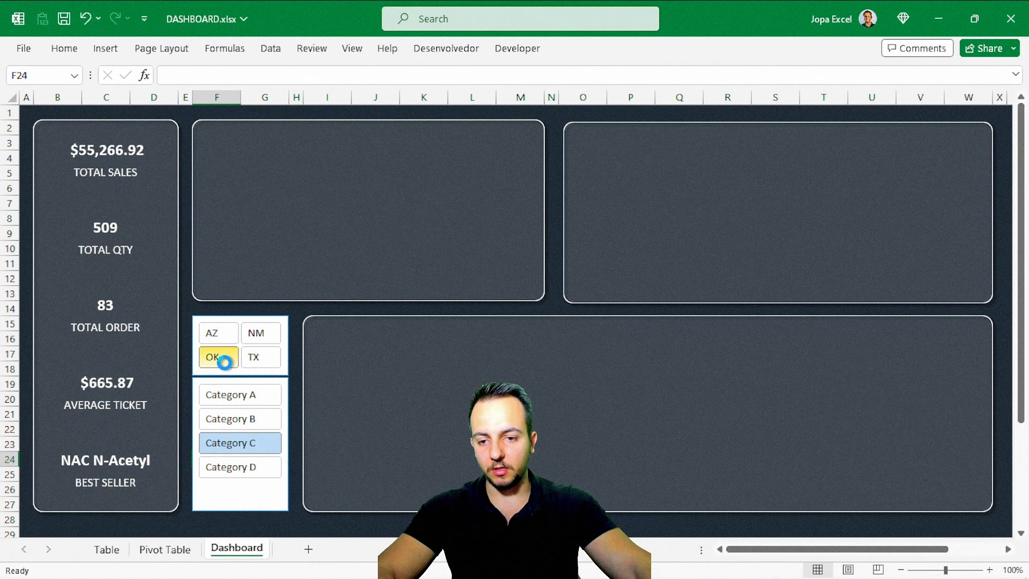
{"action": "left_click", "coordinate": [229, 420]}
{"action": "left_click", "coordinate": [234, 397]}
{"action": "left_click", "coordinate": [230, 469]}
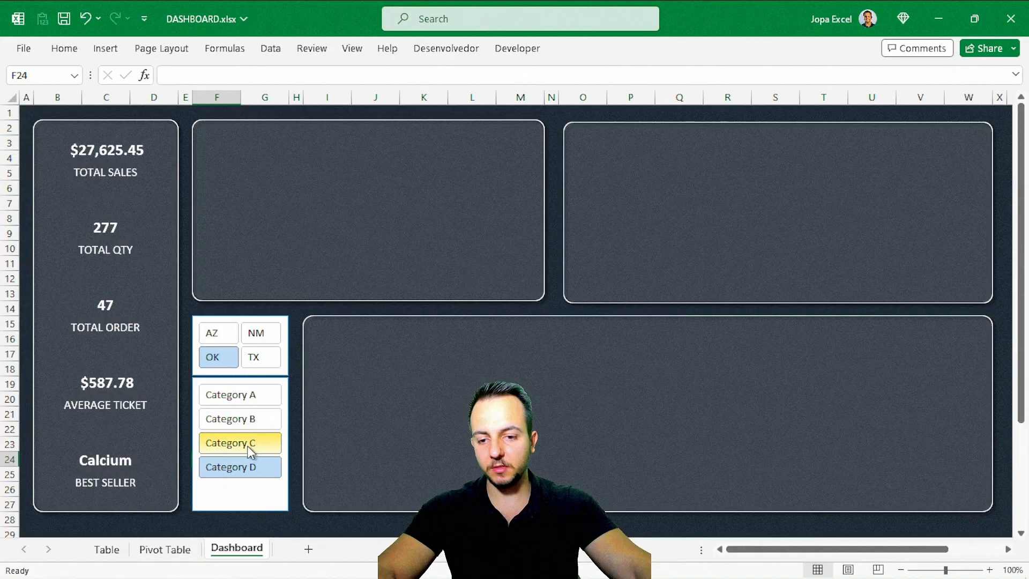
{"action": "left_click", "coordinate": [249, 452]}
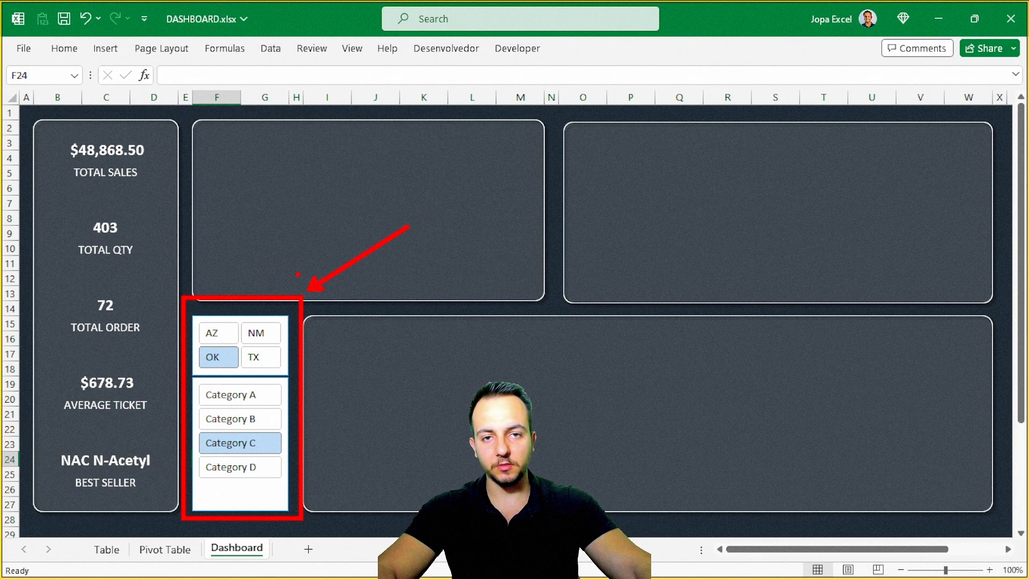
Step: Start a new slicer style from the STATES slicer and name it MYCUSTOMSLICER
{"action": "left_click", "coordinate": [261, 321]}
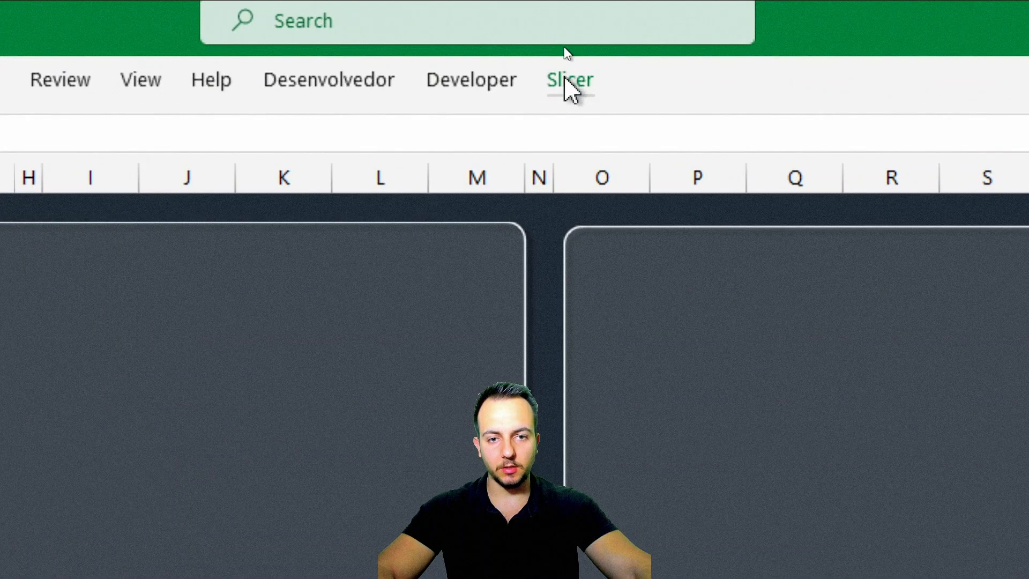
{"action": "left_click", "coordinate": [570, 84]}
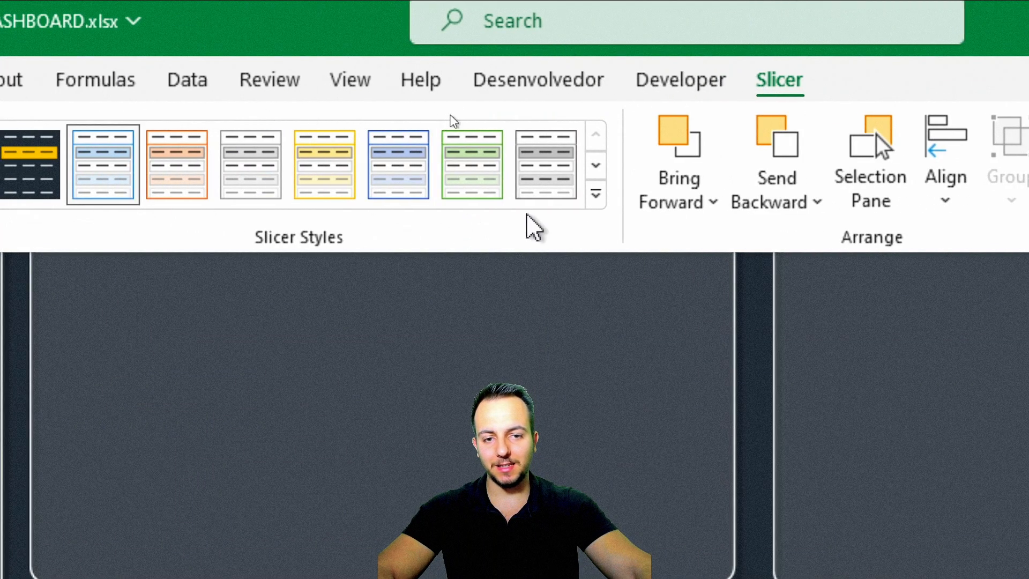
{"action": "left_click", "coordinate": [595, 194]}
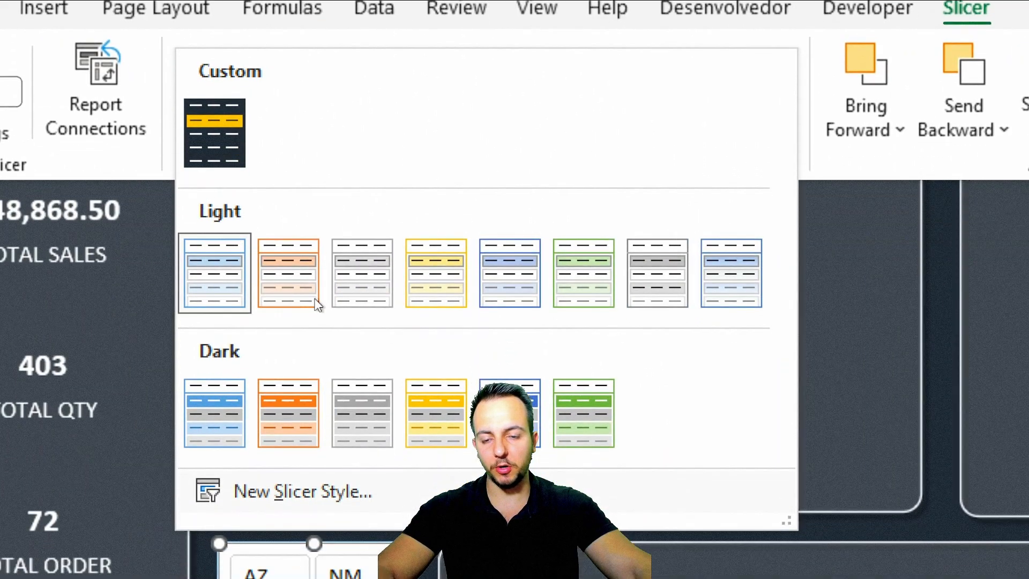
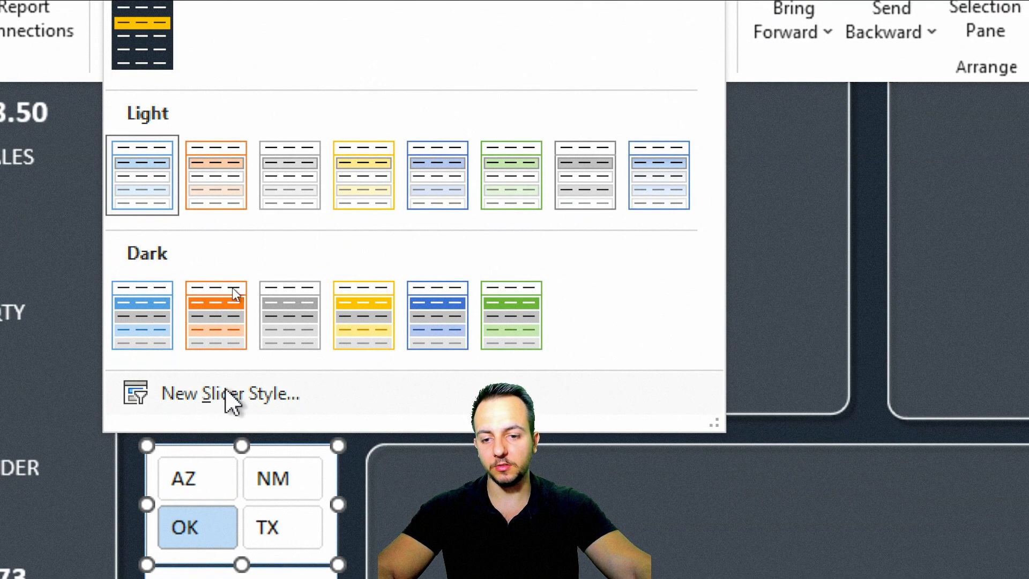
{"action": "left_click", "coordinate": [214, 399]}
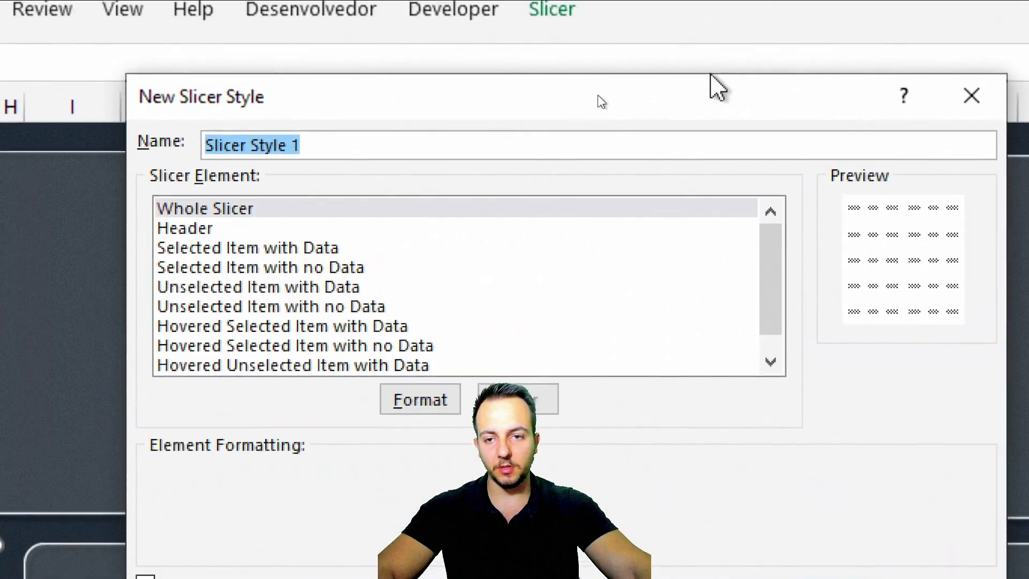
{"action": "type", "text": "MYCUSTOMSLICER..."}
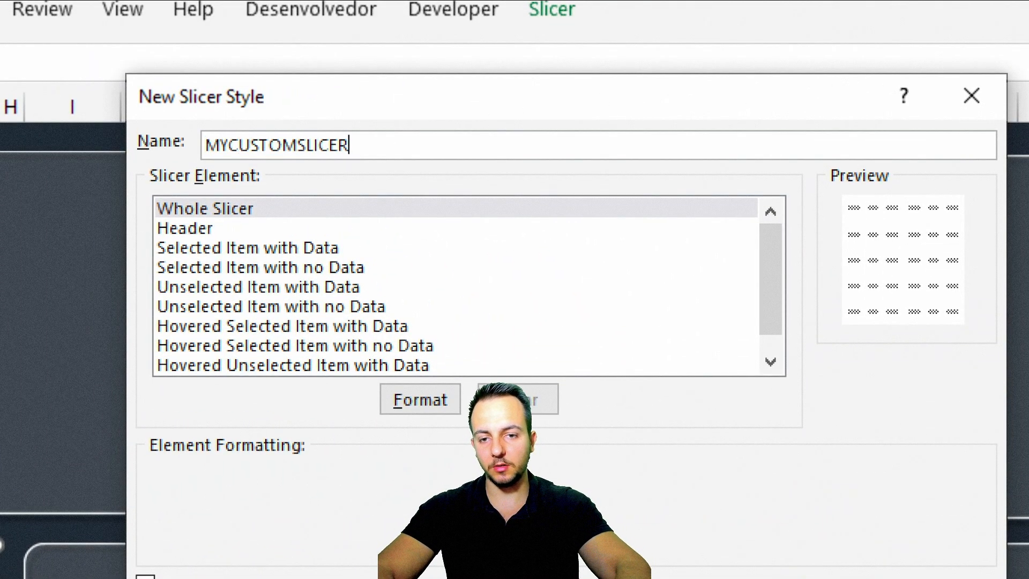
Step: Set the font of the style's Whole Slicer element to bold and white
{"action": "left_click", "coordinate": [206, 211]}
{"action": "left_click", "coordinate": [423, 403]}
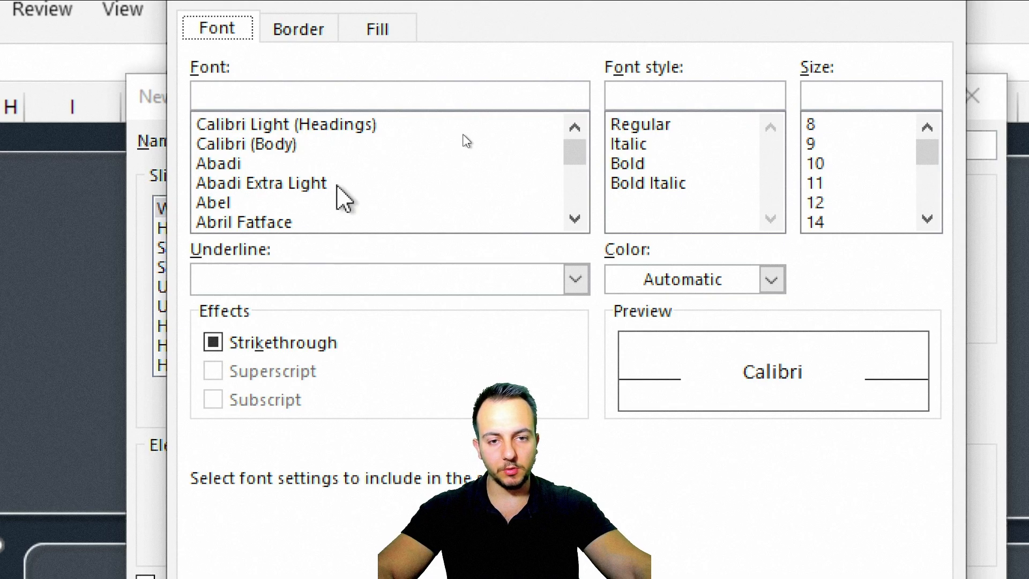
{"action": "left_click", "coordinate": [625, 165]}
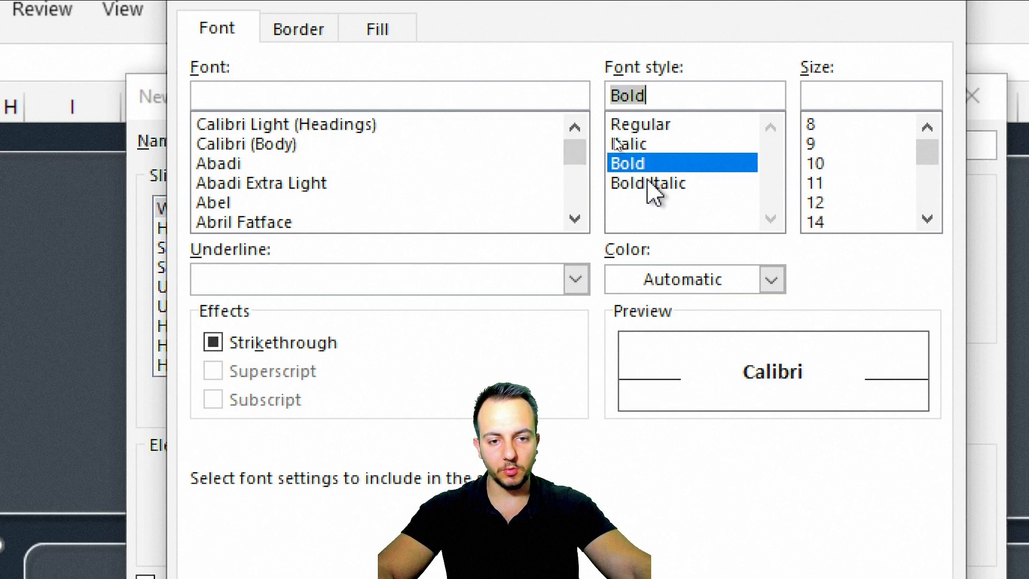
{"action": "left_click", "coordinate": [668, 284]}
{"action": "left_click", "coordinate": [620, 401]}
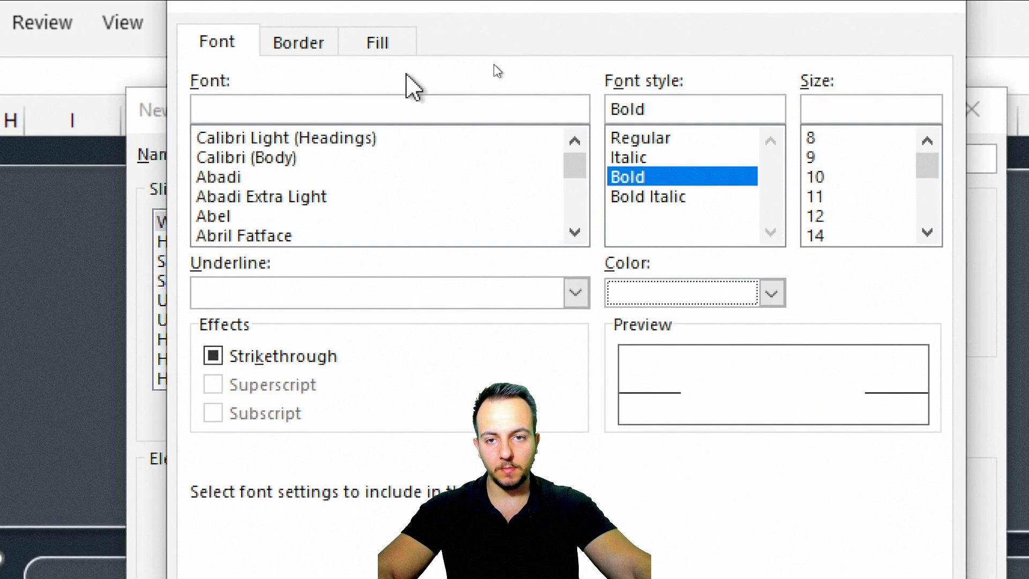
Step: Set the Whole Slicer element's fill to a custom RGB color of 35, 43, 53
{"action": "left_click", "coordinate": [394, 75]}
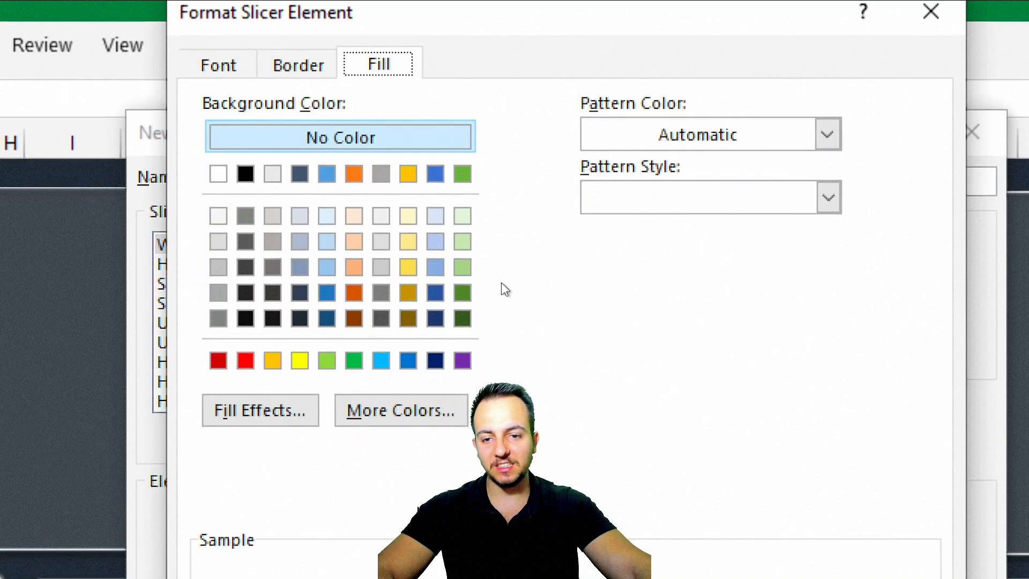
{"action": "left_click", "coordinate": [406, 327]}
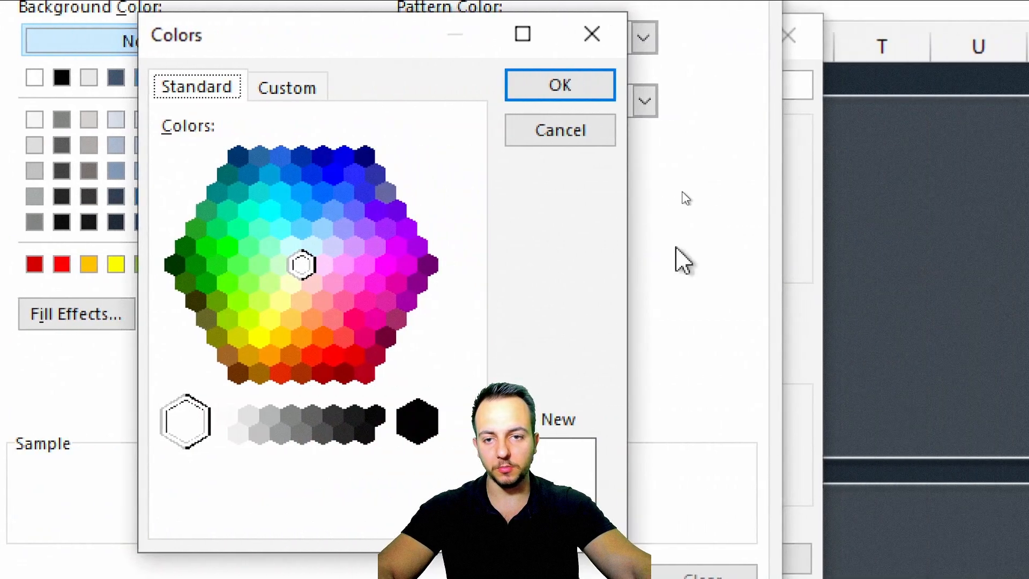
{"action": "left_click", "coordinate": [836, 87]}
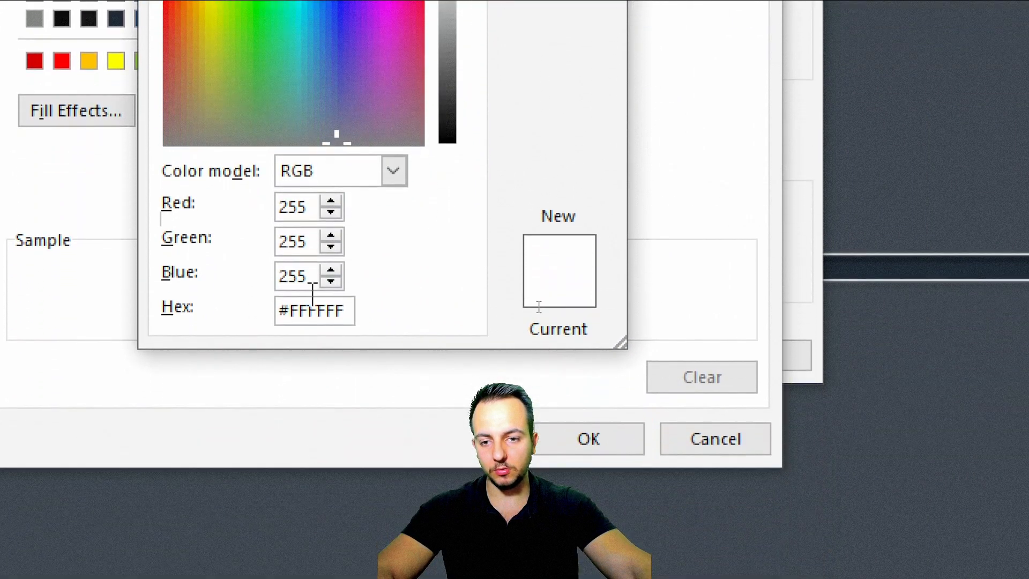
{"action": "type", "text": "3"}
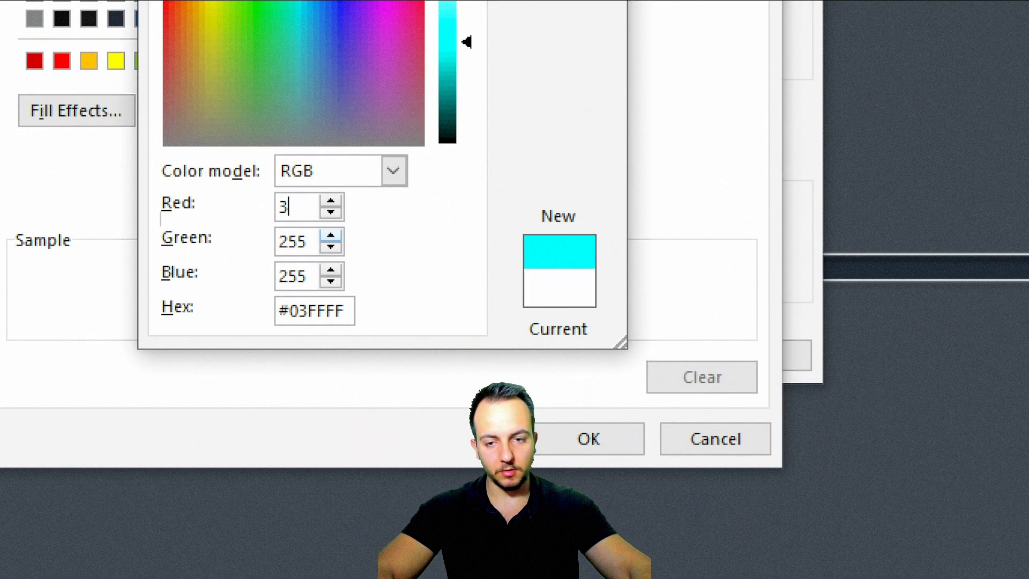
{"action": "type", "text": "43"}
{"action": "key", "text": "Tab"}
{"action": "type", "text": "53"}
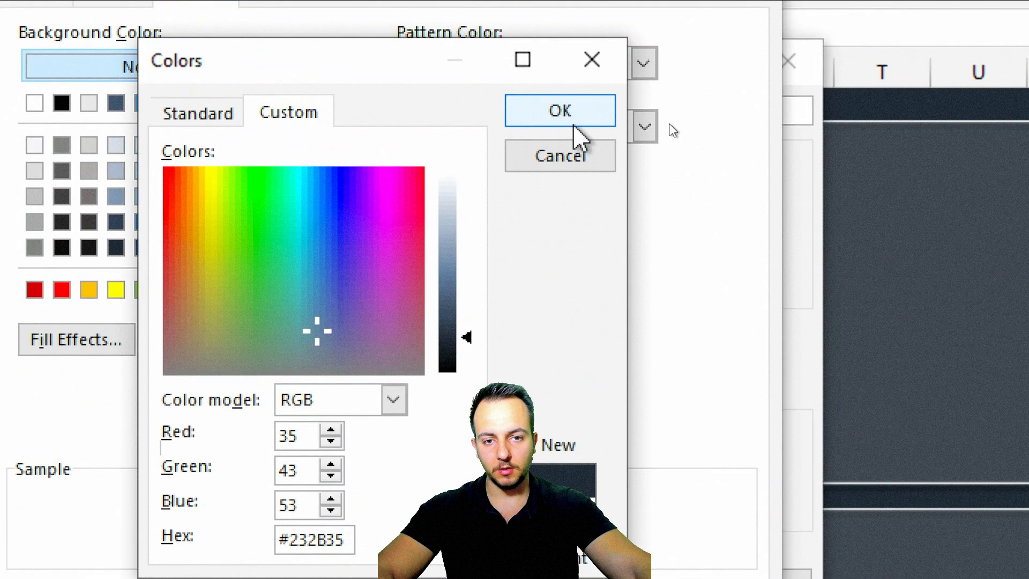
{"action": "left_click", "coordinate": [573, 115]}
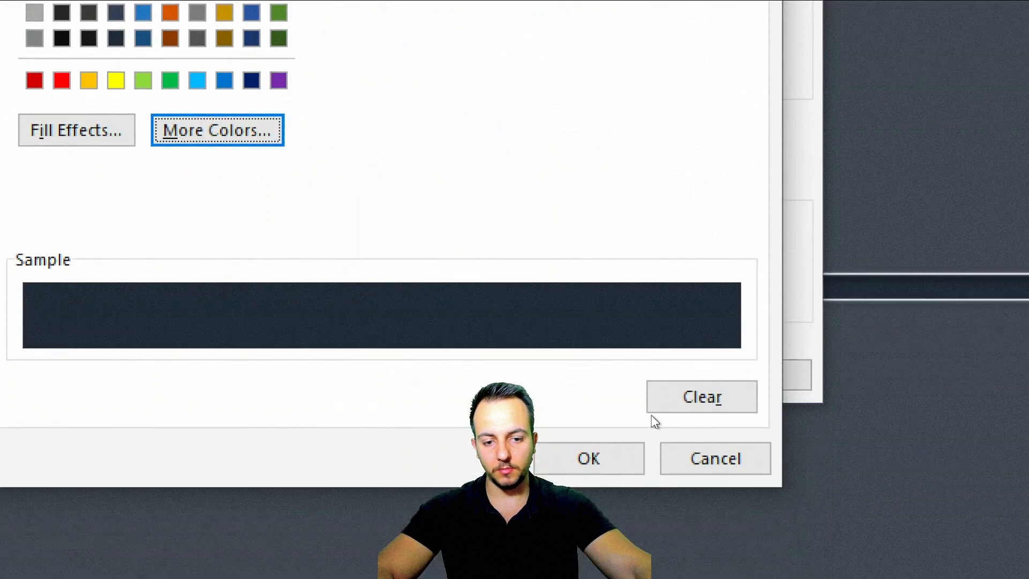
{"action": "key", "text": "Return"}
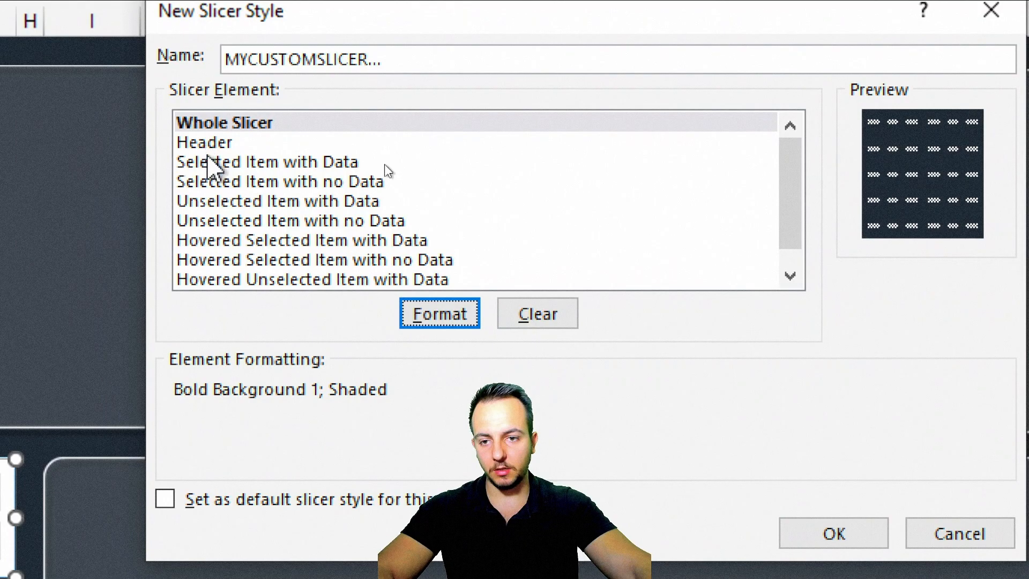
Step: Fill the style's Selected Item with Data element with the standard golden orange color
{"action": "left_click", "coordinate": [216, 162]}
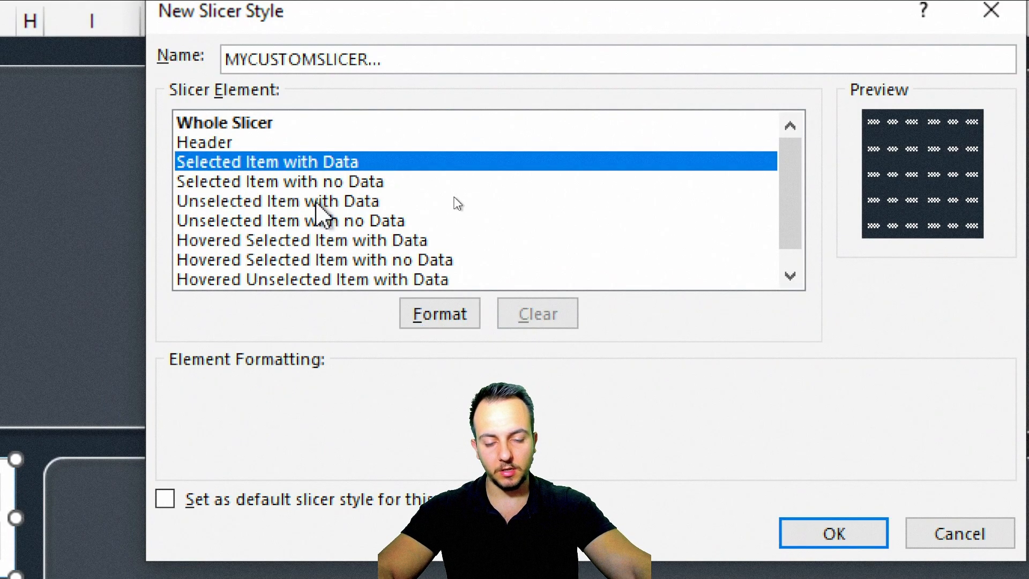
{"action": "left_click", "coordinate": [441, 315]}
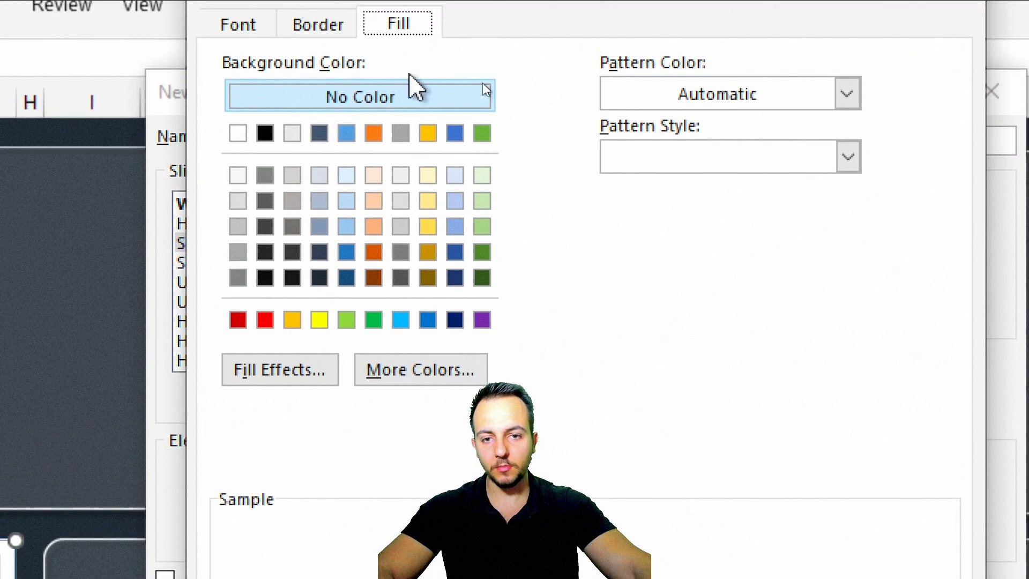
{"action": "left_click", "coordinate": [292, 240]}
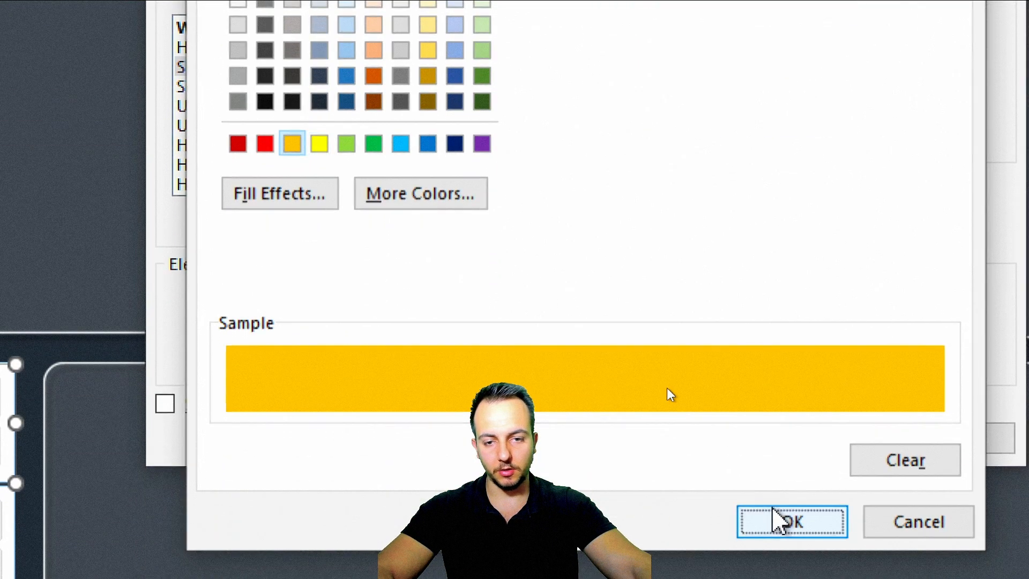
{"action": "left_click", "coordinate": [775, 514]}
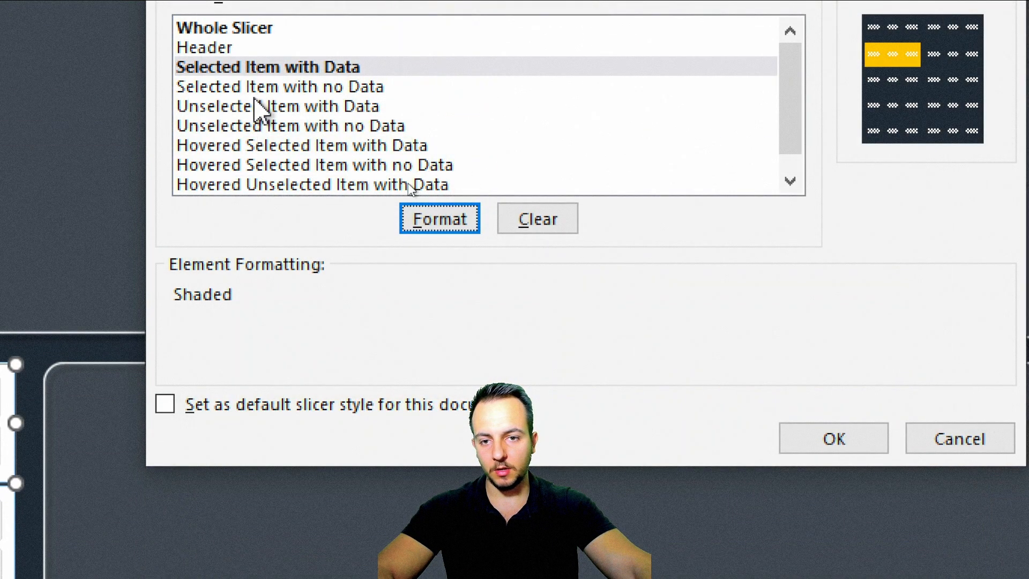
Step: Give the Hovered Unselected Item with no Data element a standard golden orange fill and a bold font
{"action": "left_click", "coordinate": [676, 87]}
{"action": "scroll", "coordinate": [788, 114], "scroll_direction": "down", "scroll_amount": 1}
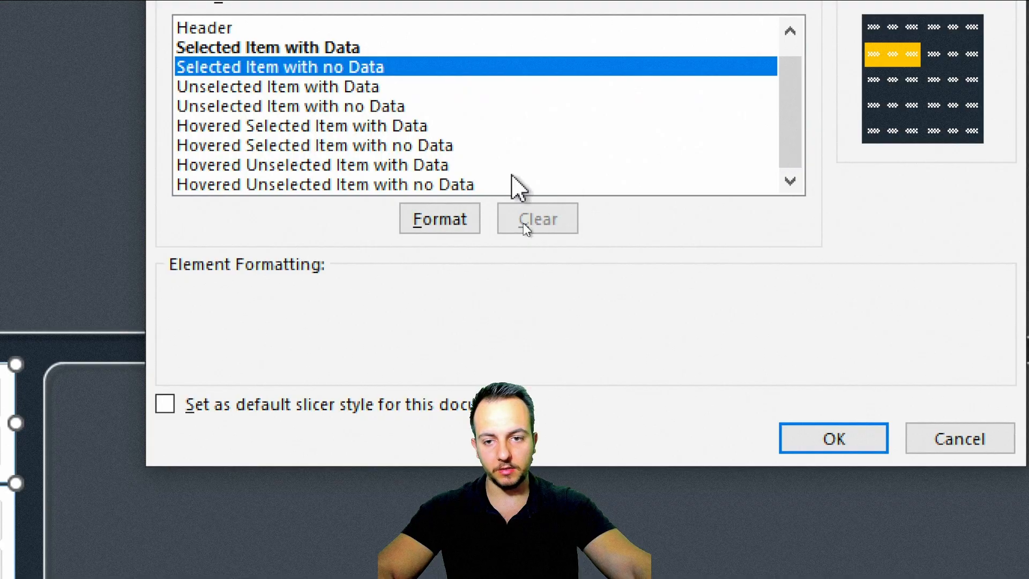
{"action": "left_click", "coordinate": [358, 185]}
{"action": "left_click", "coordinate": [423, 219]}
{"action": "left_click", "coordinate": [293, 228]}
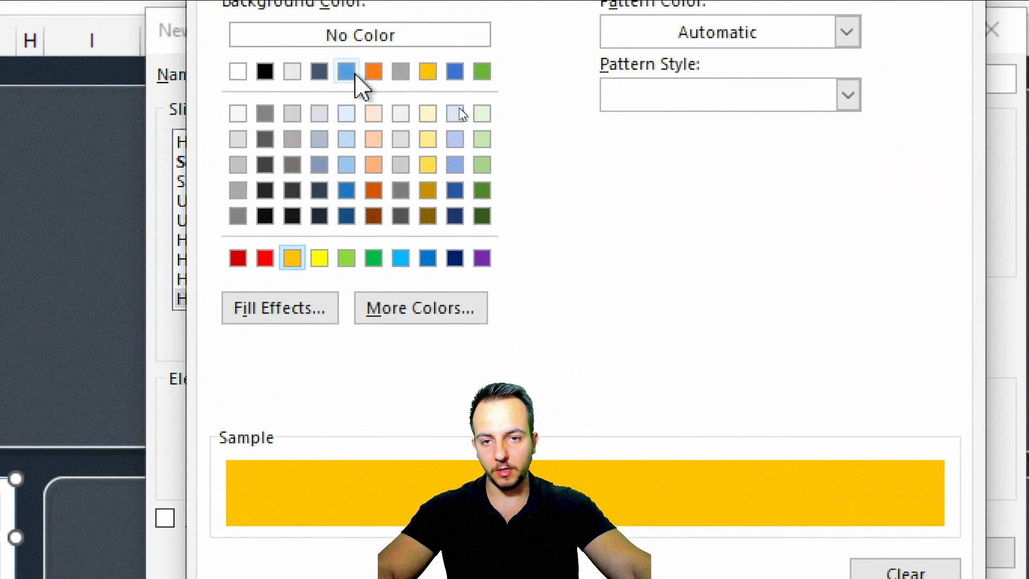
{"action": "left_click", "coordinate": [237, 76]}
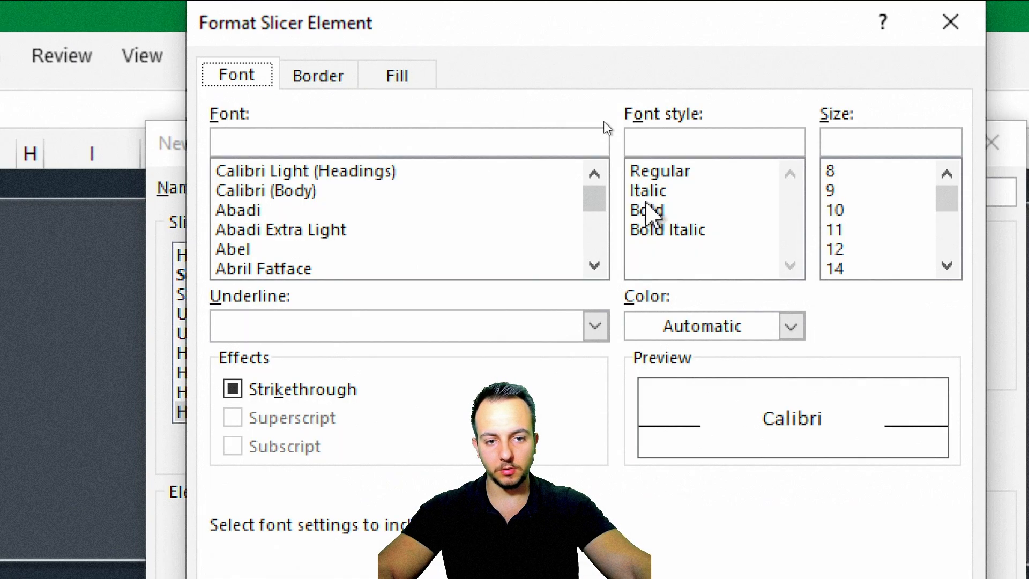
{"action": "left_click", "coordinate": [647, 210]}
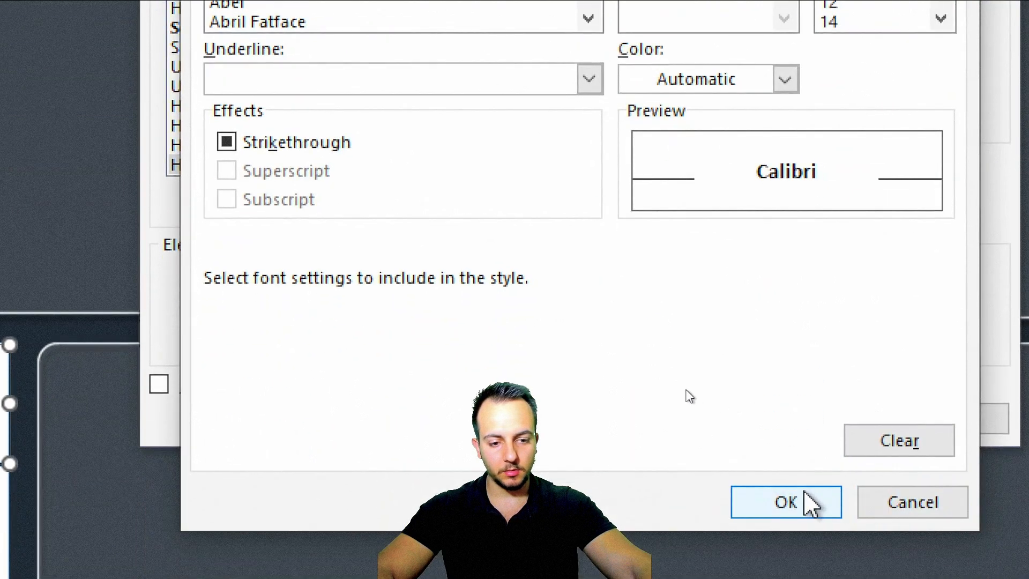
{"action": "left_click", "coordinate": [809, 578]}
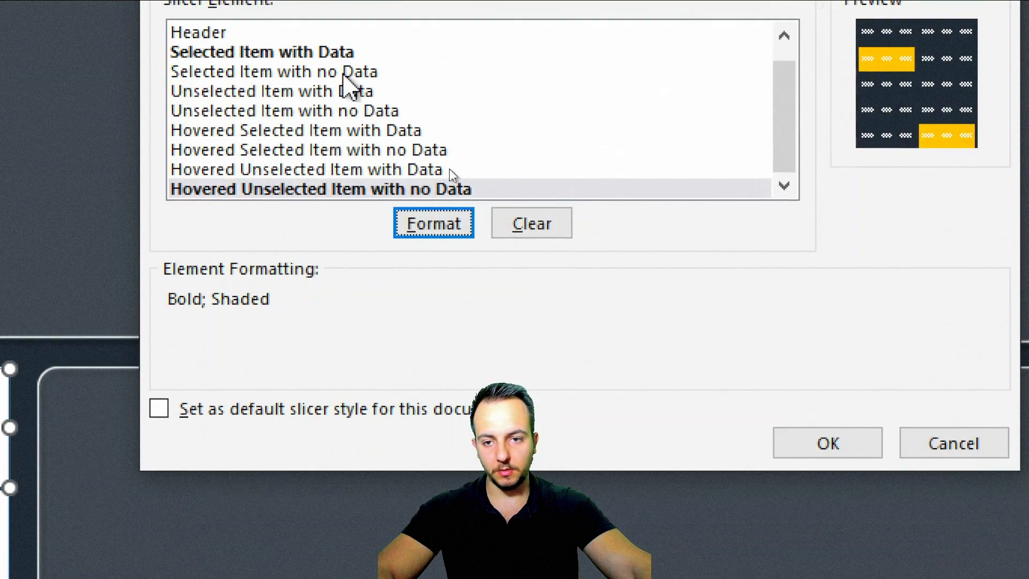
Step: Format the Hovered Unselected Item with Data element with a standard golden orange fill and bold font
{"action": "left_click", "coordinate": [246, 169]}
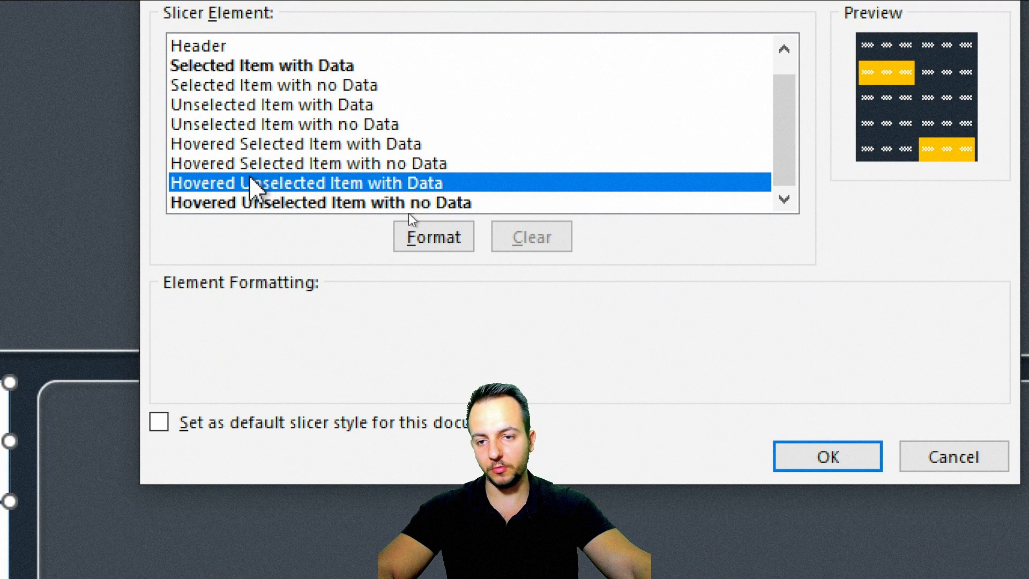
{"action": "left_click", "coordinate": [424, 239]}
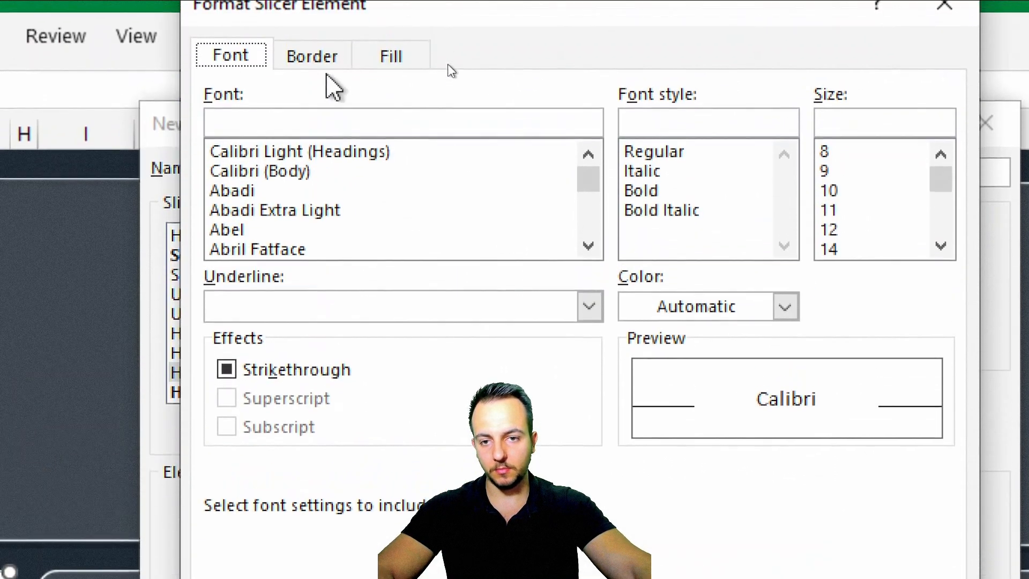
{"action": "left_click", "coordinate": [338, 59]}
{"action": "left_click", "coordinate": [399, 70]}
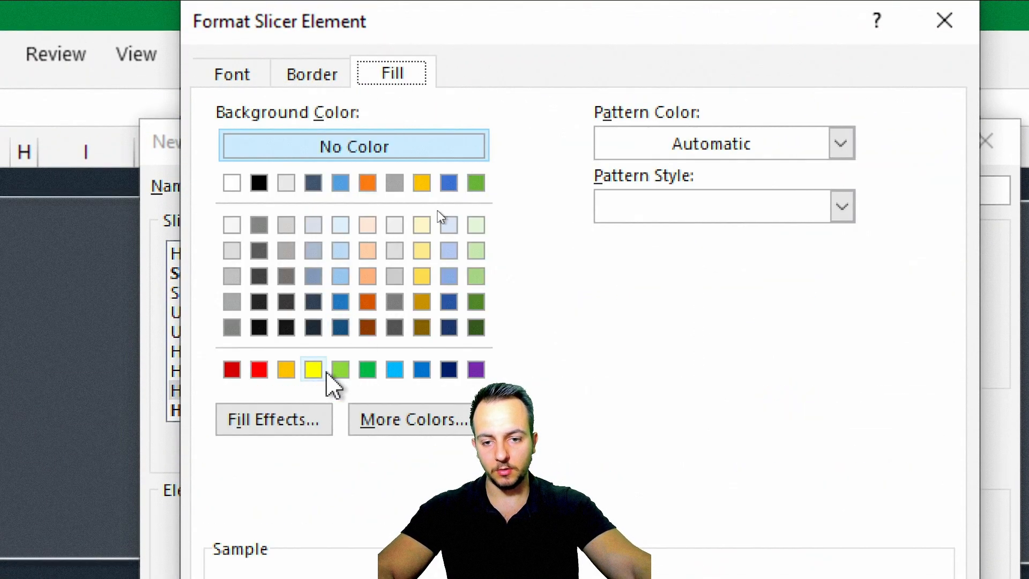
{"action": "left_click", "coordinate": [284, 359]}
{"action": "left_click", "coordinate": [230, 67]}
{"action": "left_click", "coordinate": [645, 210]}
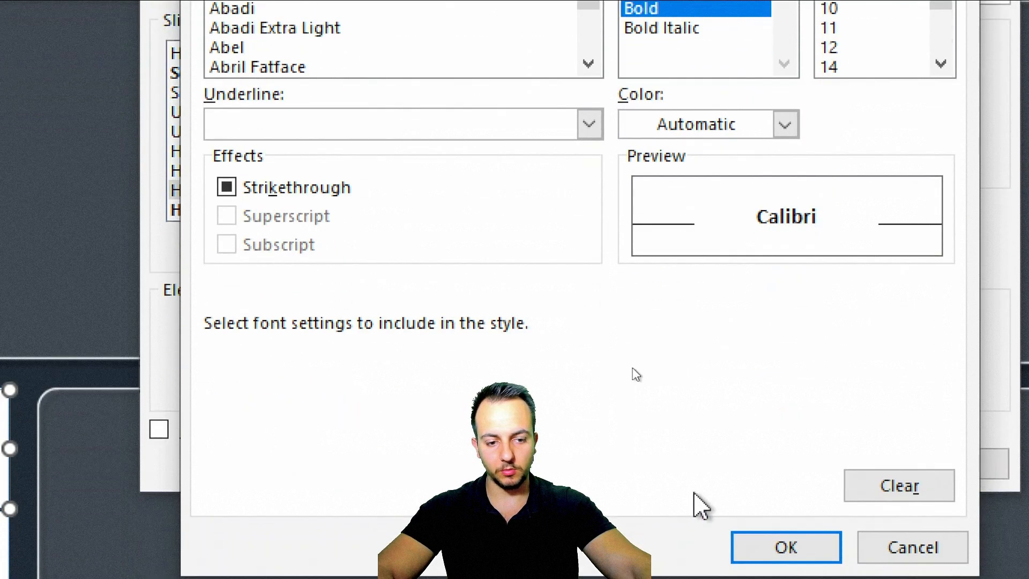
{"action": "left_click", "coordinate": [756, 509]}
Step: Set the Hovered Selected Item with no Data element to a bold font and standard golden orange fill
{"action": "left_click", "coordinate": [279, 236]}
{"action": "left_click", "coordinate": [418, 311]}
{"action": "left_click", "coordinate": [632, 204]}
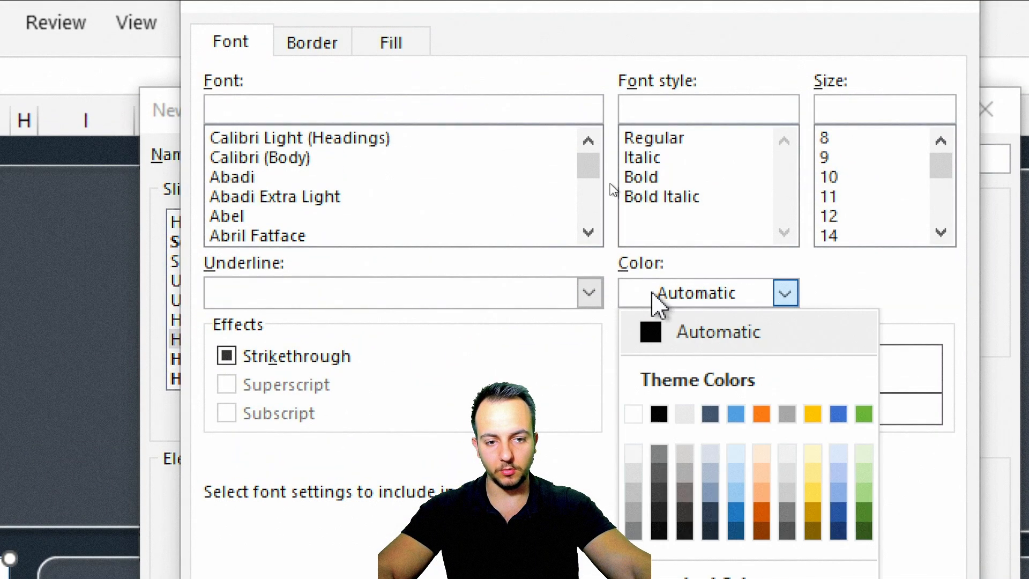
{"action": "left_click", "coordinate": [638, 178]}
{"action": "left_click", "coordinate": [391, 43]}
{"action": "left_click", "coordinate": [286, 365]}
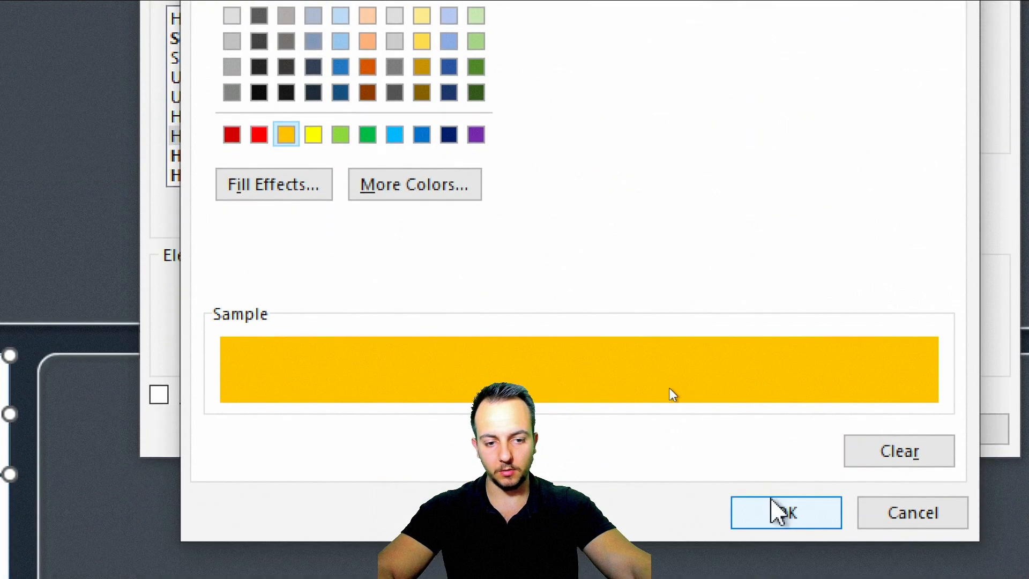
{"action": "left_click", "coordinate": [782, 510]}
Step: Apply a theme gold fill and bold font to the Hovered Selected Item with Data element
{"action": "left_click", "coordinate": [318, 217]}
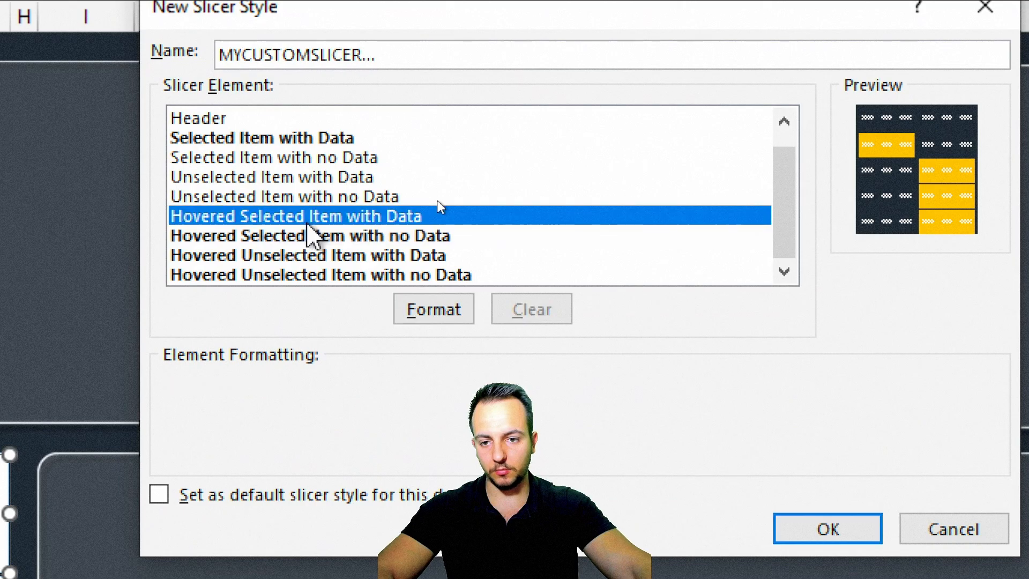
{"action": "left_click", "coordinate": [432, 311]}
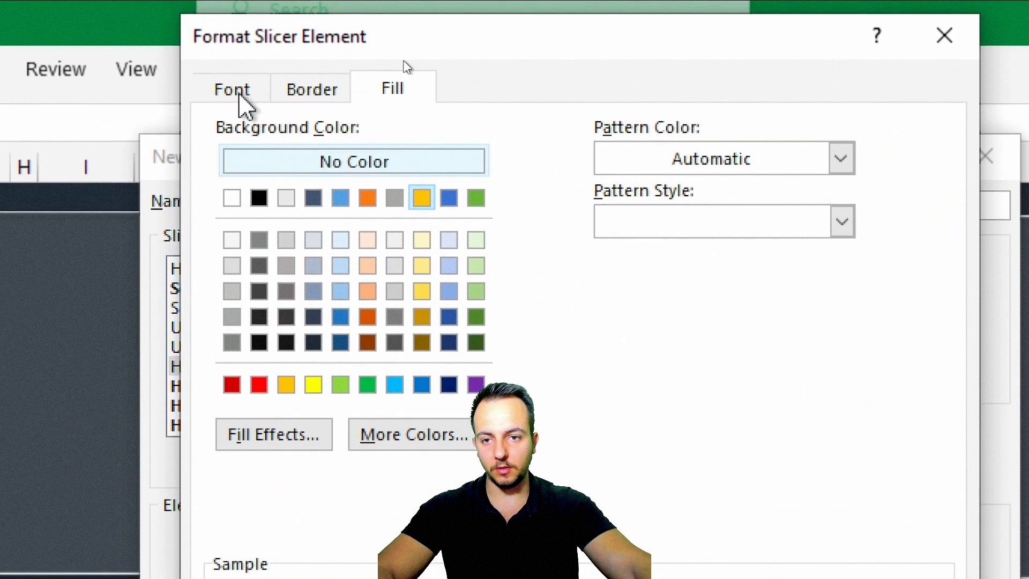
{"action": "left_click", "coordinate": [238, 42]}
{"action": "left_click", "coordinate": [649, 225]}
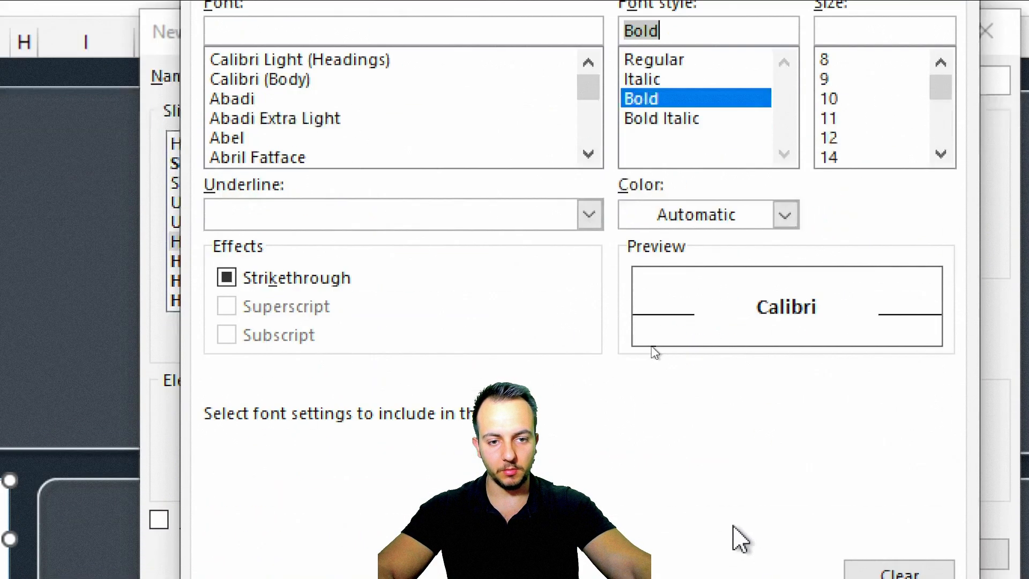
{"action": "left_click", "coordinate": [778, 513]}
Step: Remove all borders from the Whole Slicer element and save the new slicer style
{"action": "left_click_drag", "start_coordinate": [771, 210], "coordinate": [793, 166]}
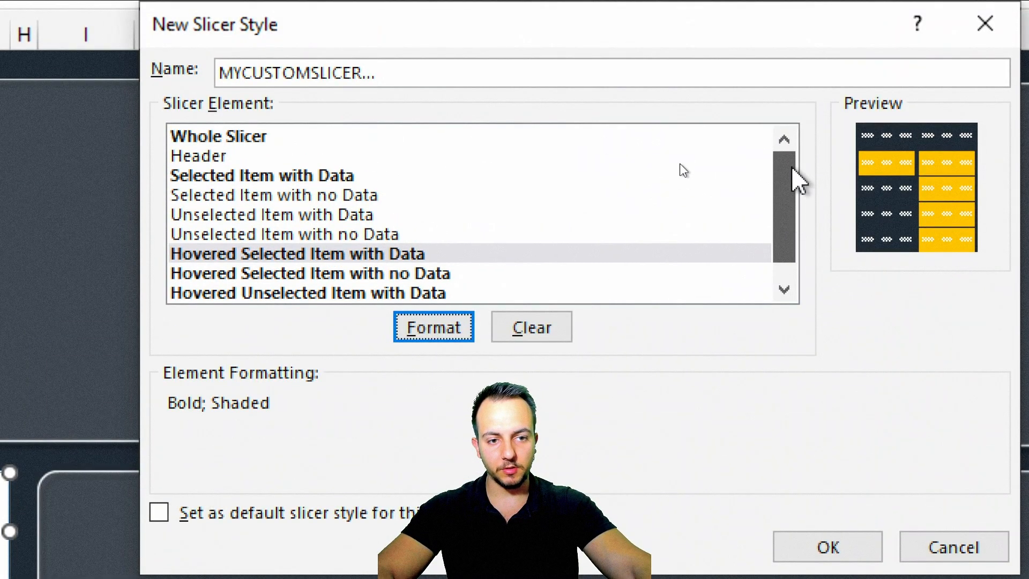
{"action": "left_click", "coordinate": [225, 137]}
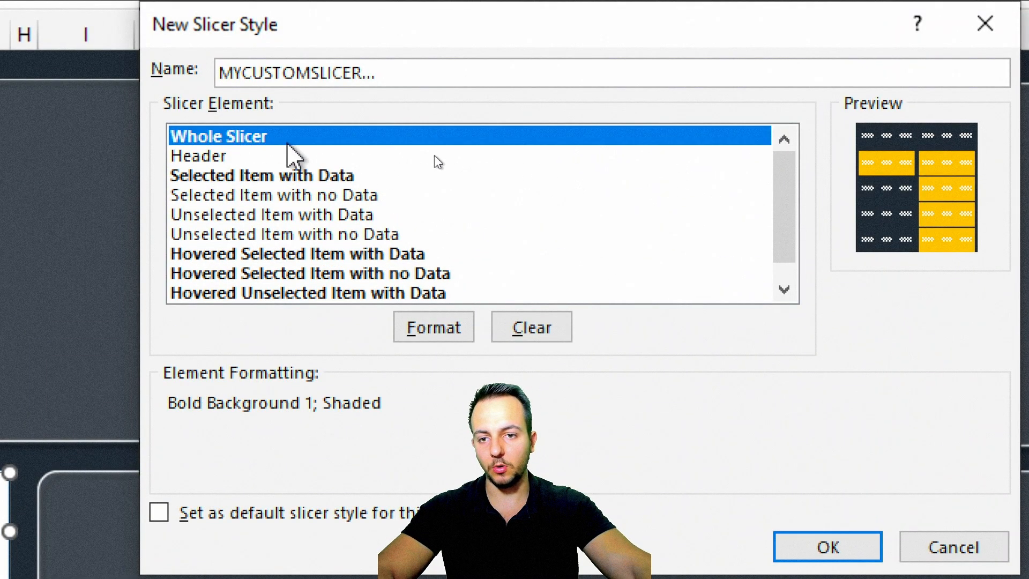
{"action": "left_click", "coordinate": [428, 325]}
{"action": "left_click", "coordinate": [314, 91]}
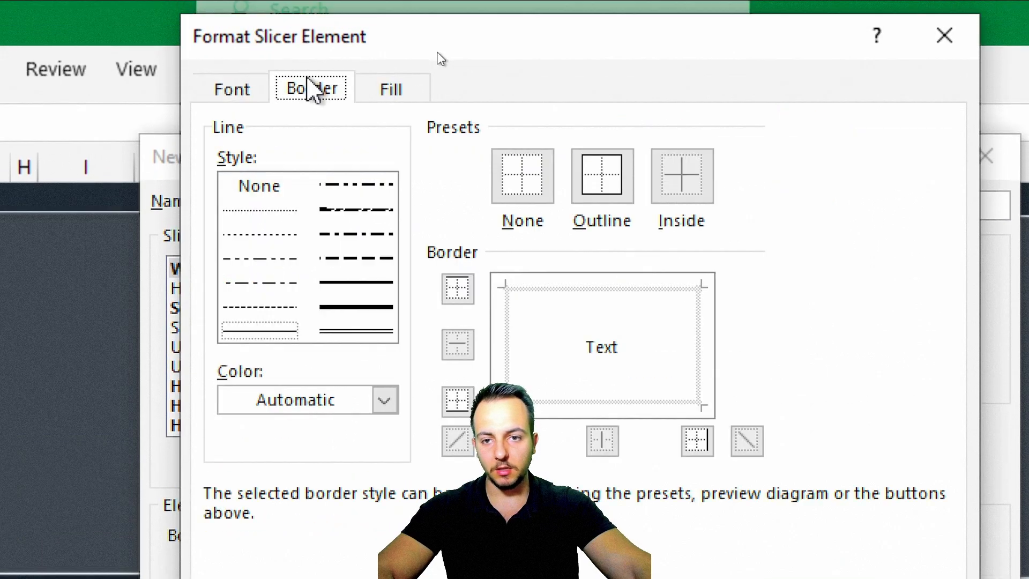
{"action": "left_click", "coordinate": [509, 201]}
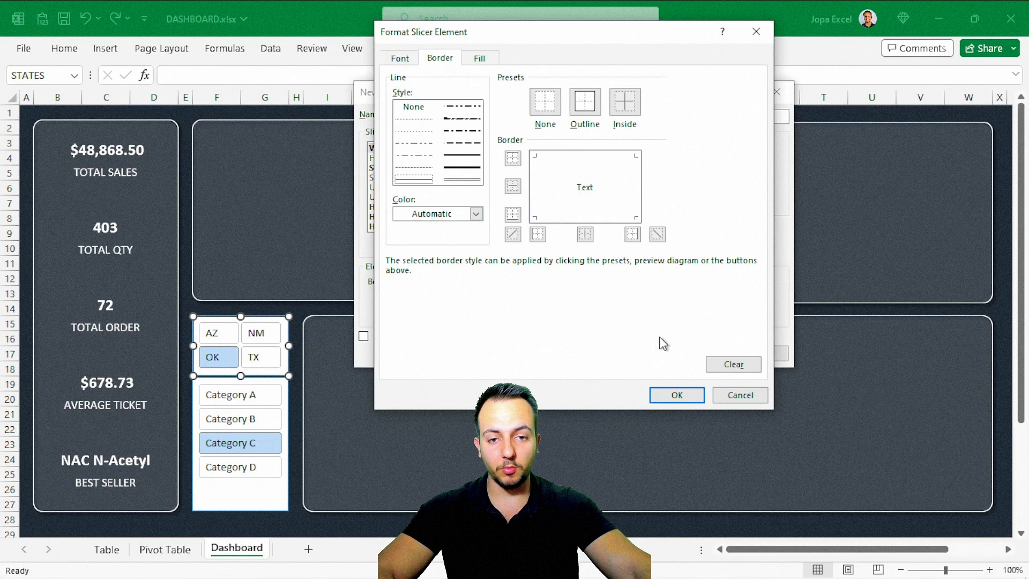
{"action": "left_click", "coordinate": [681, 397]}
{"action": "left_click", "coordinate": [687, 355]}
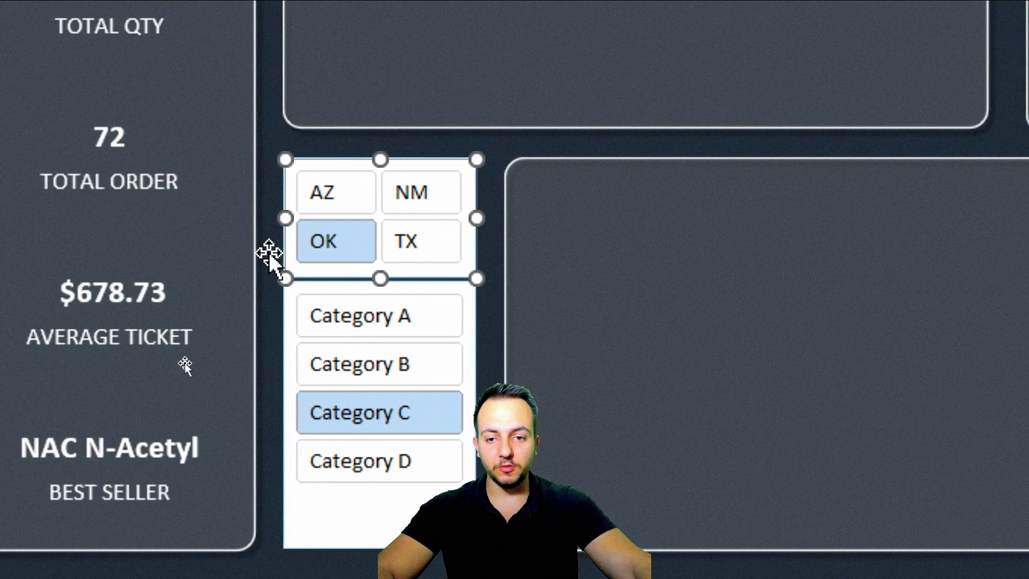
Step: Apply the first custom dark style with gold selection to the STATES slicer and filter the dashboard by TX
{"action": "left_click", "coordinate": [360, 243]}
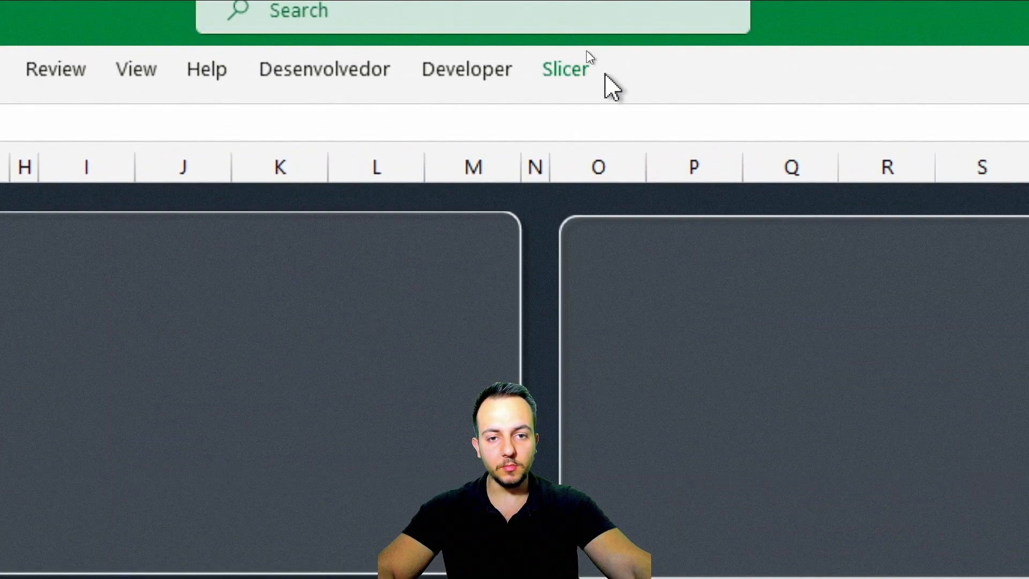
{"action": "left_click", "coordinate": [589, 72]}
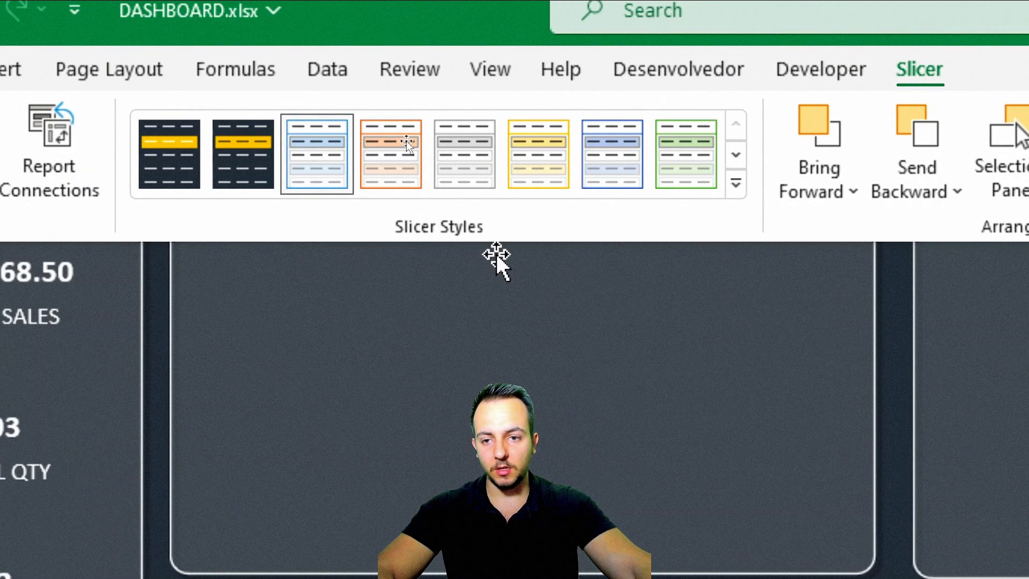
{"action": "left_click", "coordinate": [736, 184]}
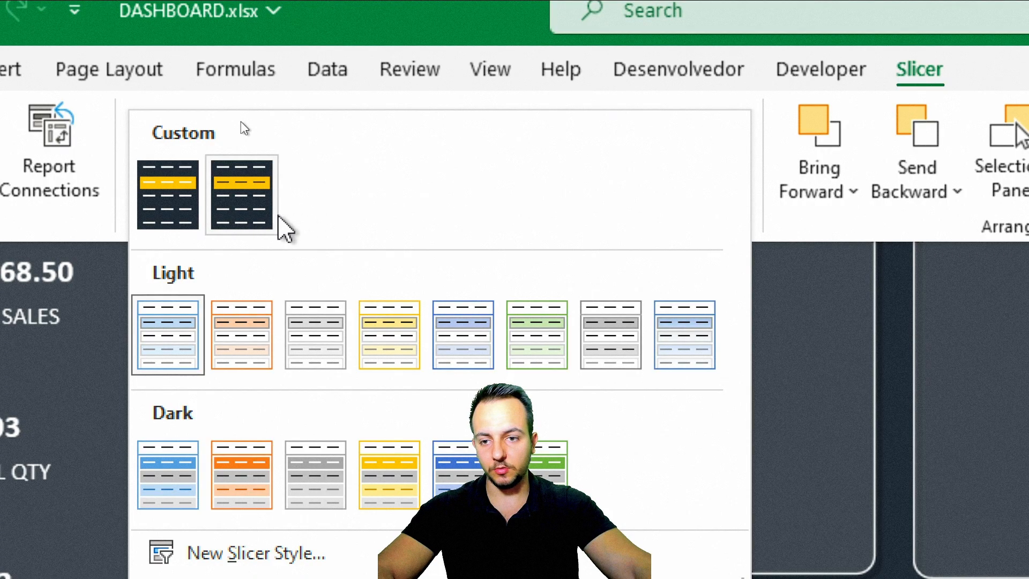
{"action": "left_click", "coordinate": [184, 213]}
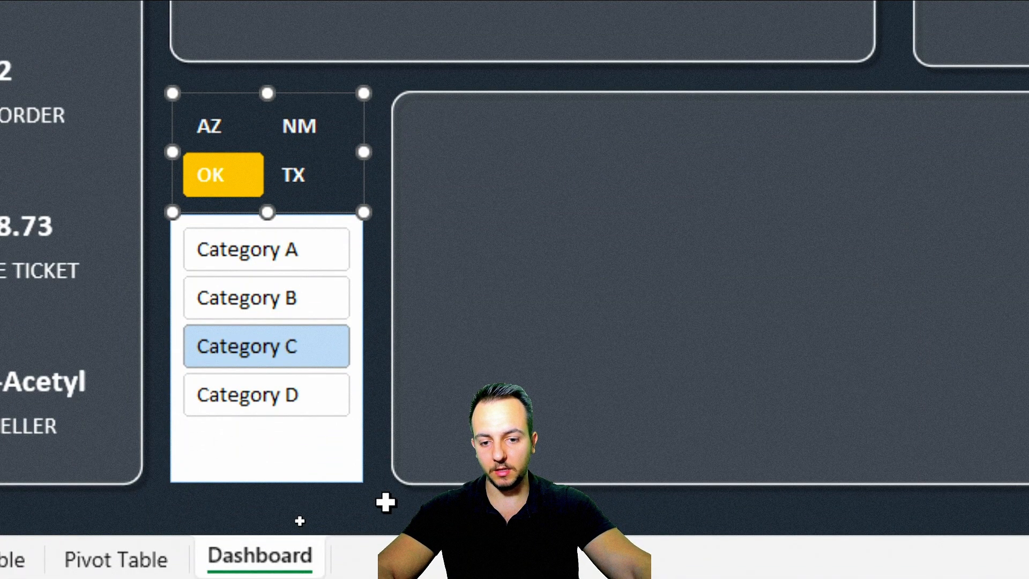
{"action": "left_click", "coordinate": [385, 501]}
{"action": "left_click", "coordinate": [297, 184]}
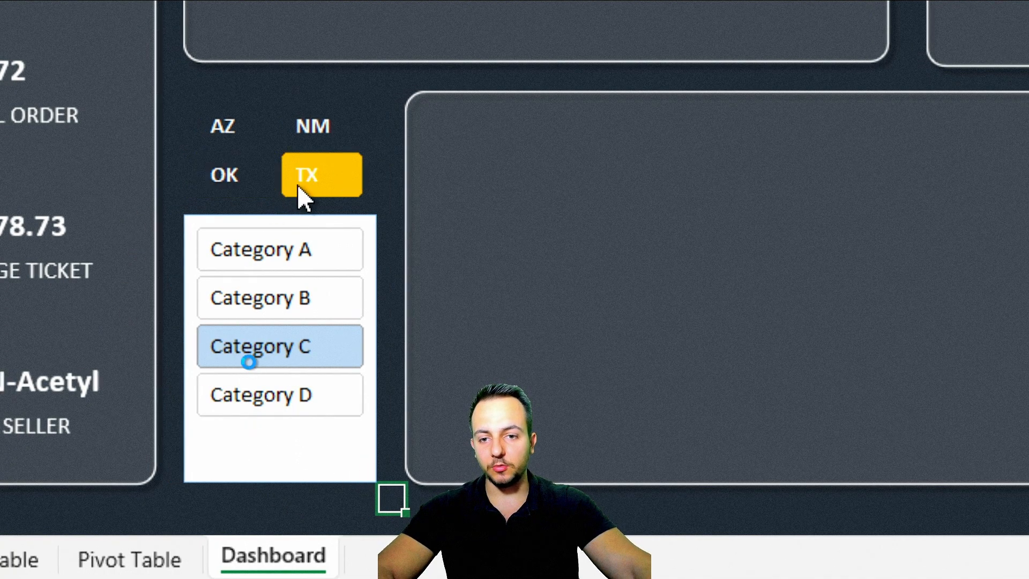
Step: Try out the STATES slicer by filtering the dashboard by OK, AZ and finally TX
{"action": "left_click", "coordinate": [224, 180]}
{"action": "left_click", "coordinate": [252, 137]}
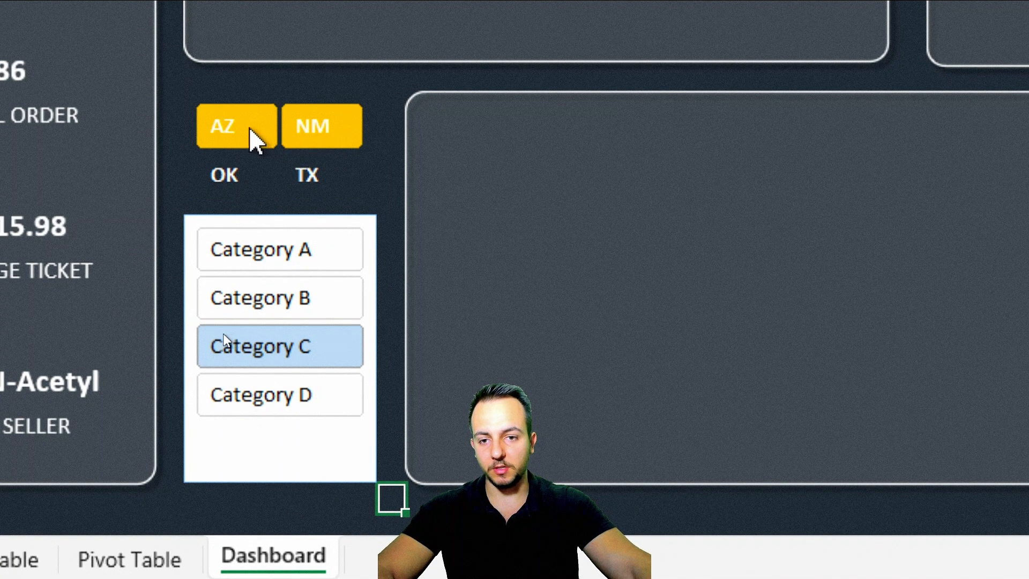
{"action": "left_click", "coordinate": [321, 178]}
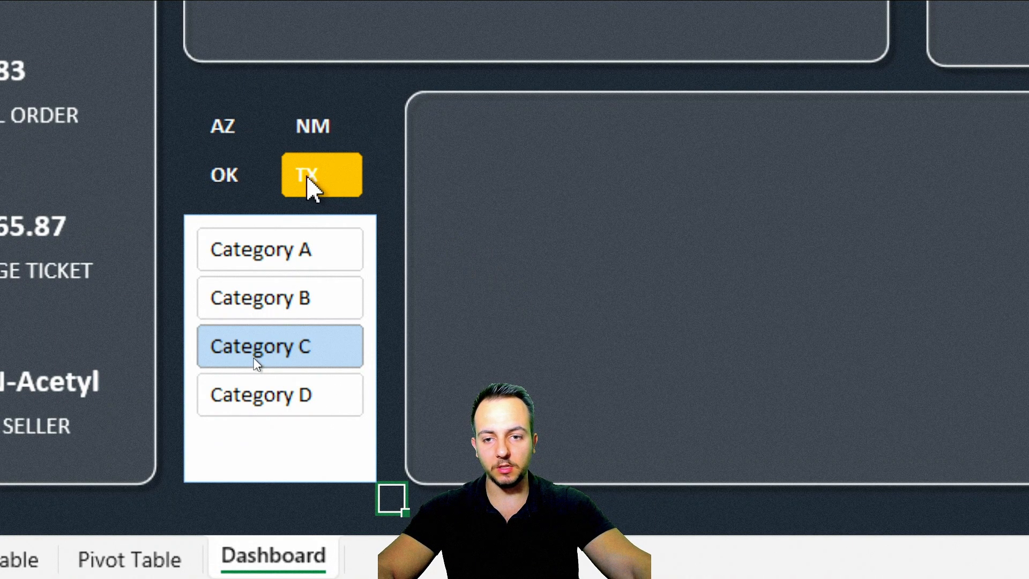
Step: Select the STATES slicer and open the management options of the first custom dark-and-gold slicer style
{"action": "left_click", "coordinate": [368, 142]}
{"action": "left_click", "coordinate": [268, 174], "text": "ctrl"}
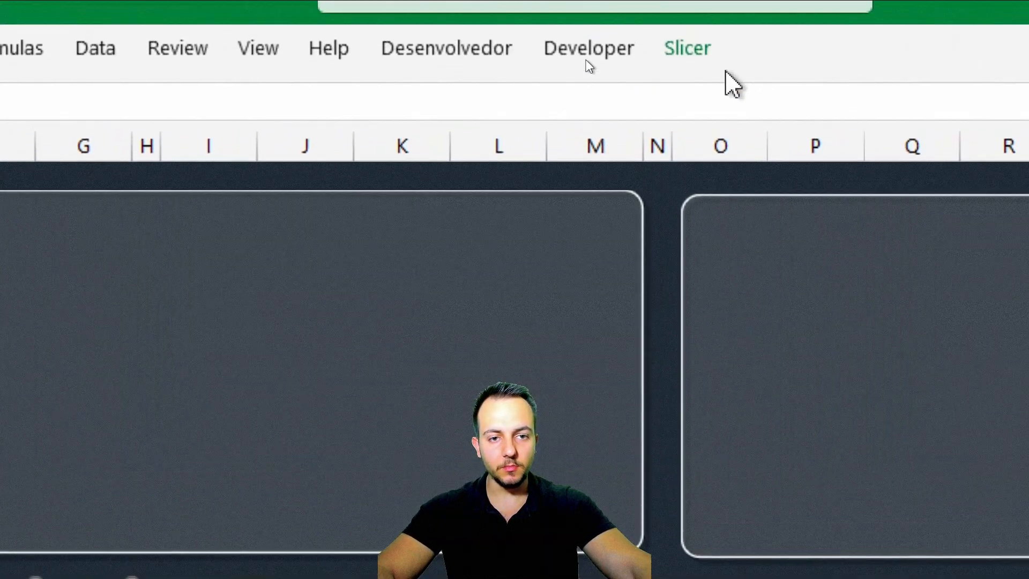
{"action": "left_click", "coordinate": [692, 53]}
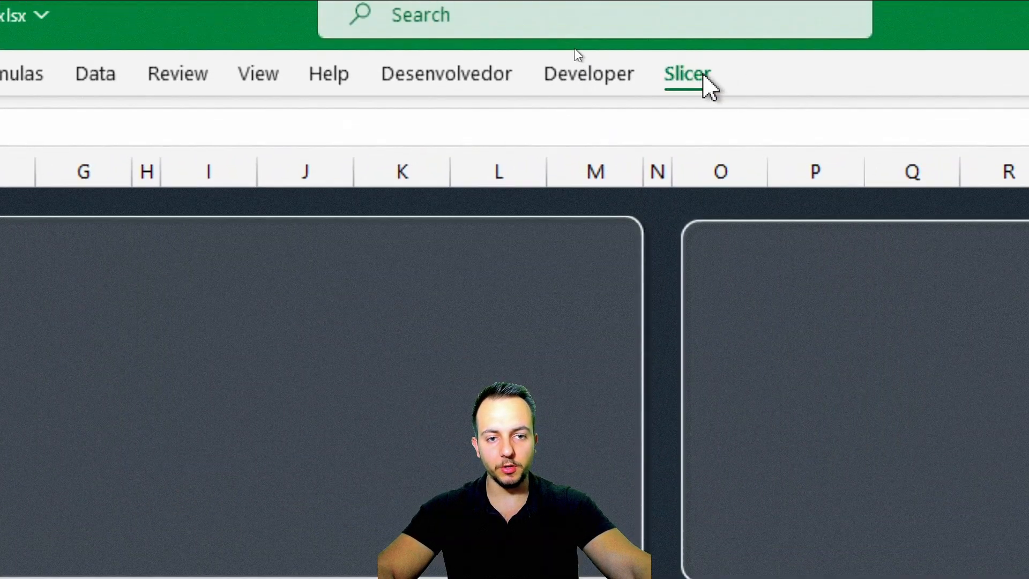
{"action": "left_click", "coordinate": [506, 194]}
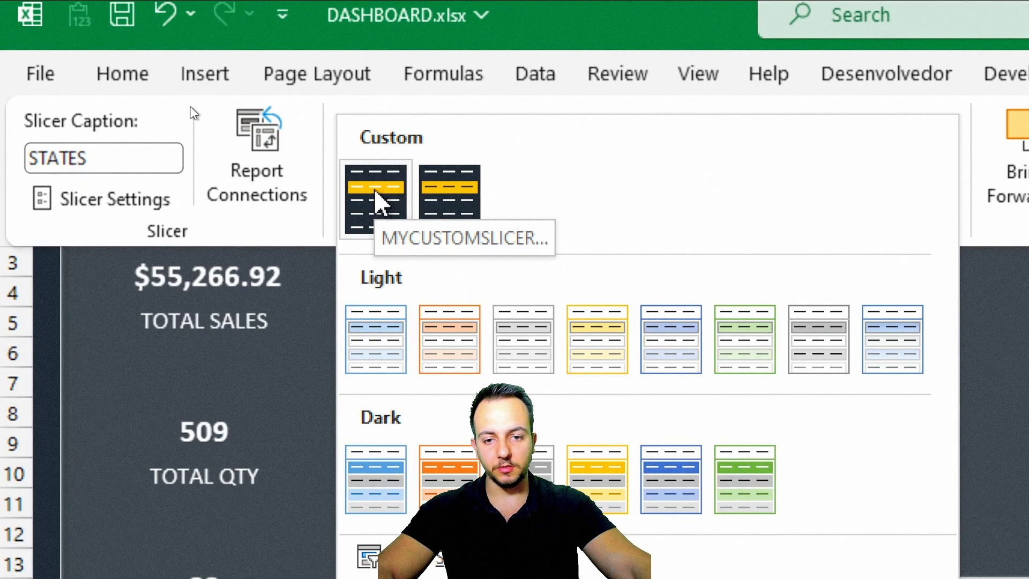
{"action": "right_click", "coordinate": [381, 204]}
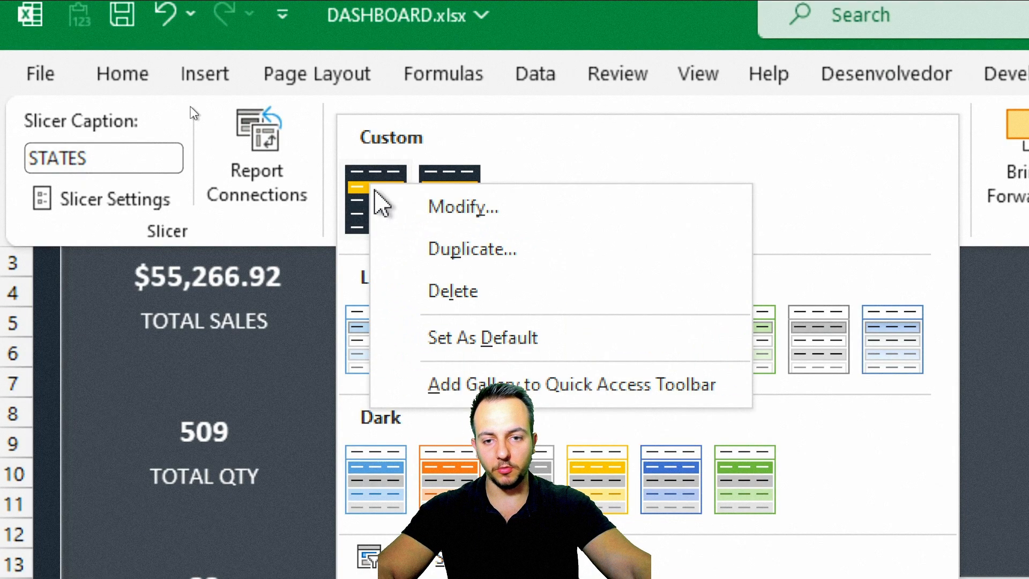
Step: Modify the MYCUSTOMSLICER slicer style so the Selected Item with Data element uses a black (Text 1) font colour
{"action": "left_click", "coordinate": [453, 207]}
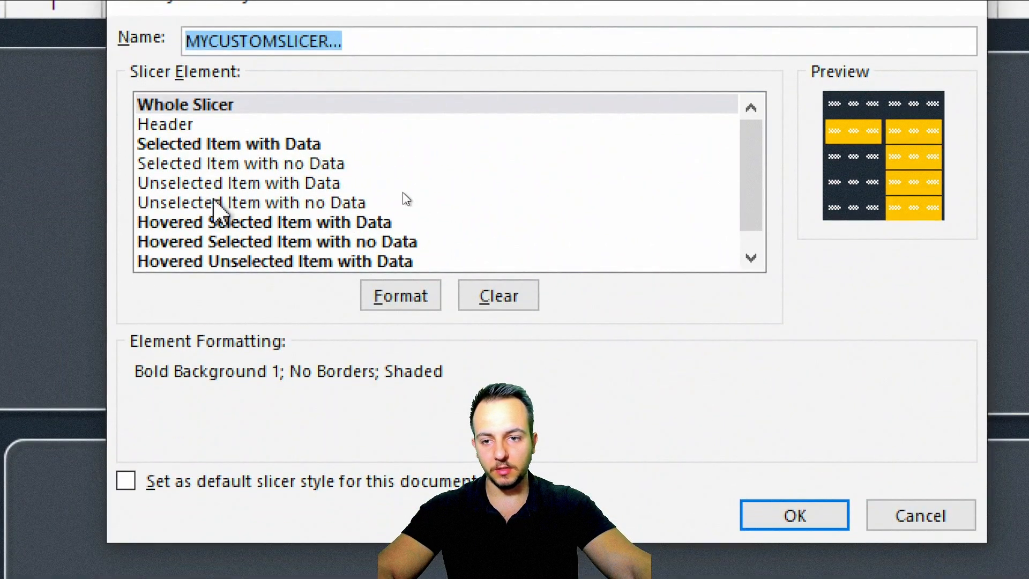
{"action": "left_click", "coordinate": [222, 145]}
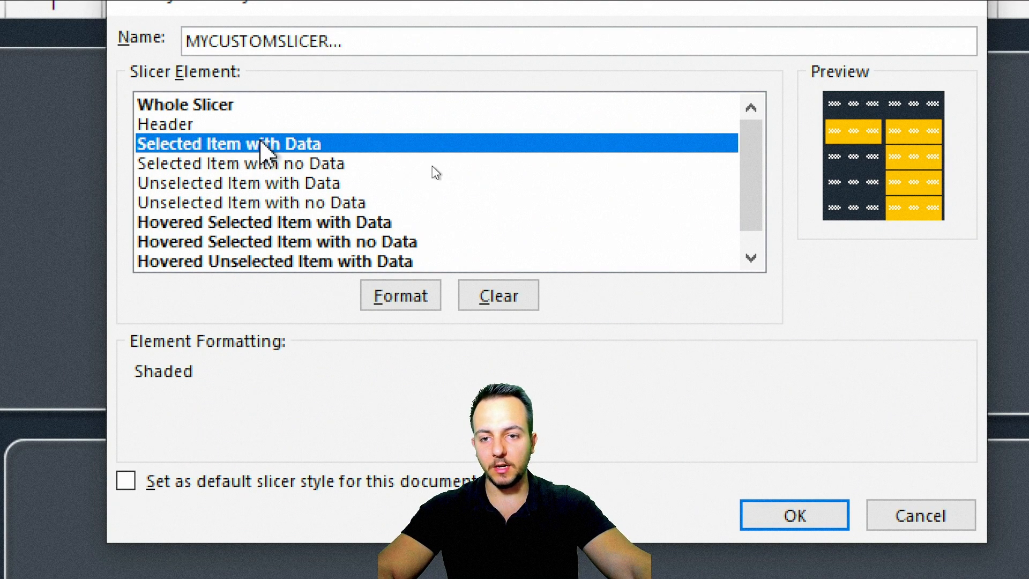
{"action": "left_click", "coordinate": [393, 294]}
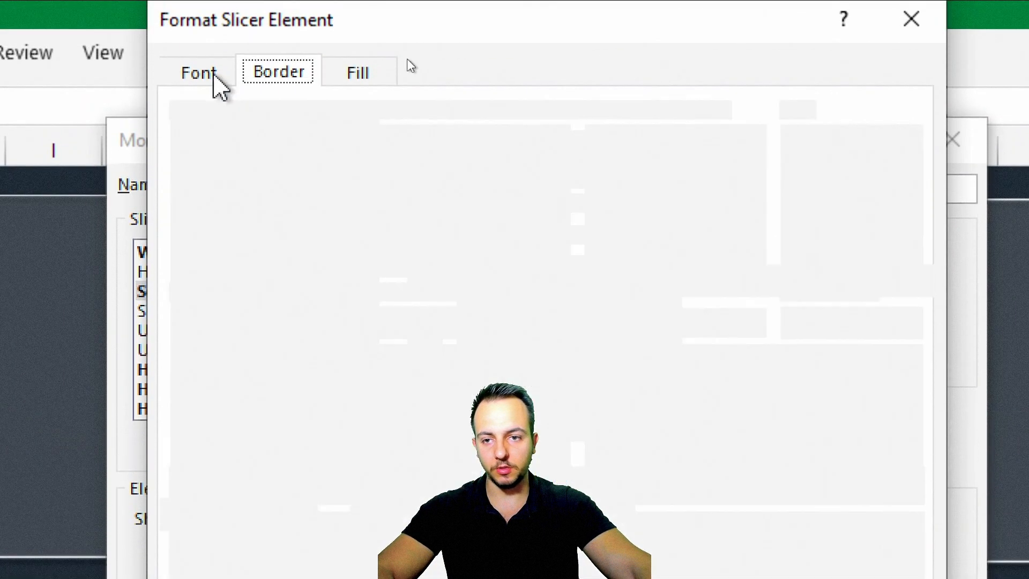
{"action": "left_click", "coordinate": [214, 75]}
{"action": "left_click", "coordinate": [659, 324]}
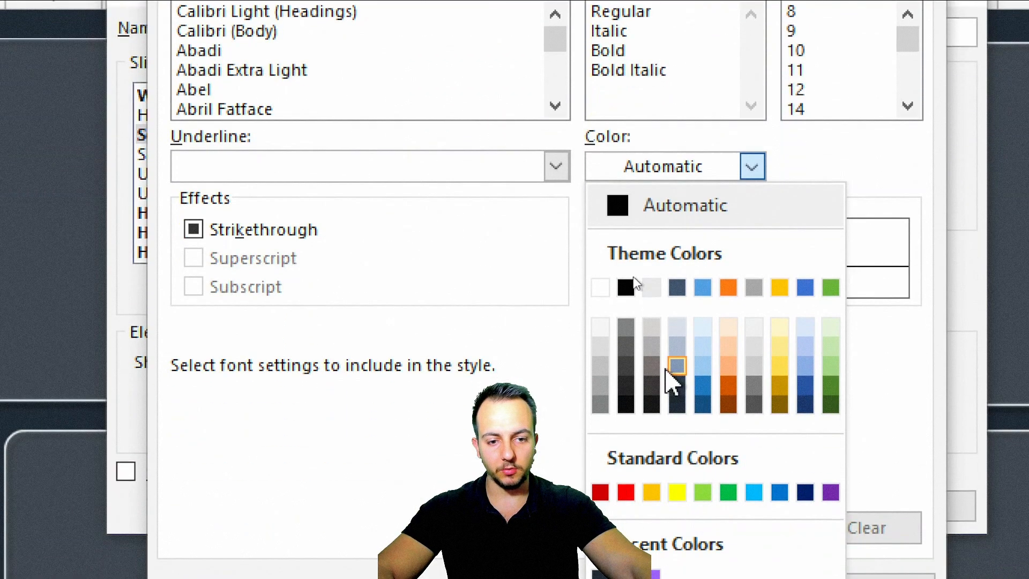
{"action": "left_click", "coordinate": [619, 209]}
{"action": "left_click", "coordinate": [663, 166]}
{"action": "left_click", "coordinate": [626, 288]}
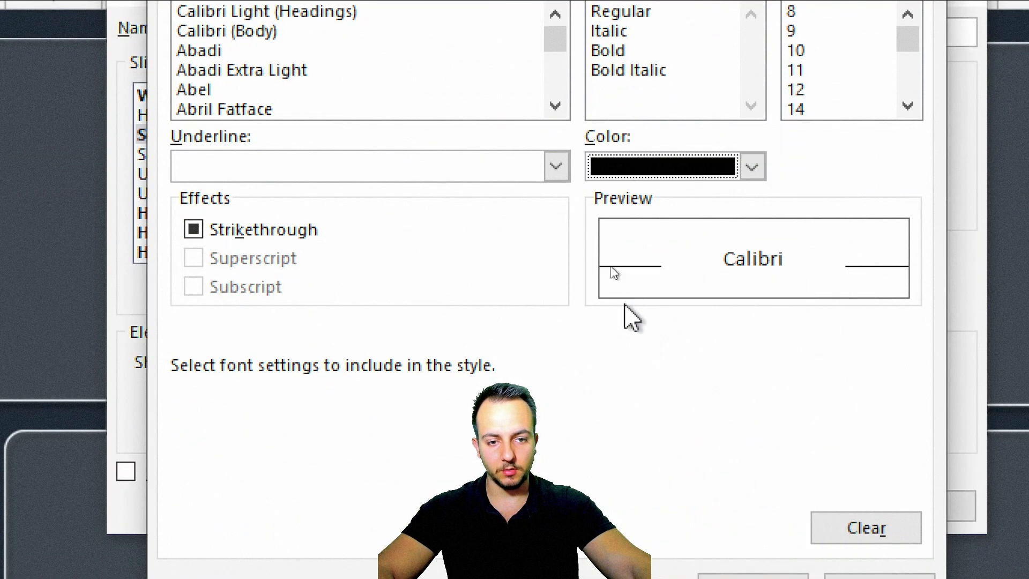
{"action": "left_click", "coordinate": [700, 411]}
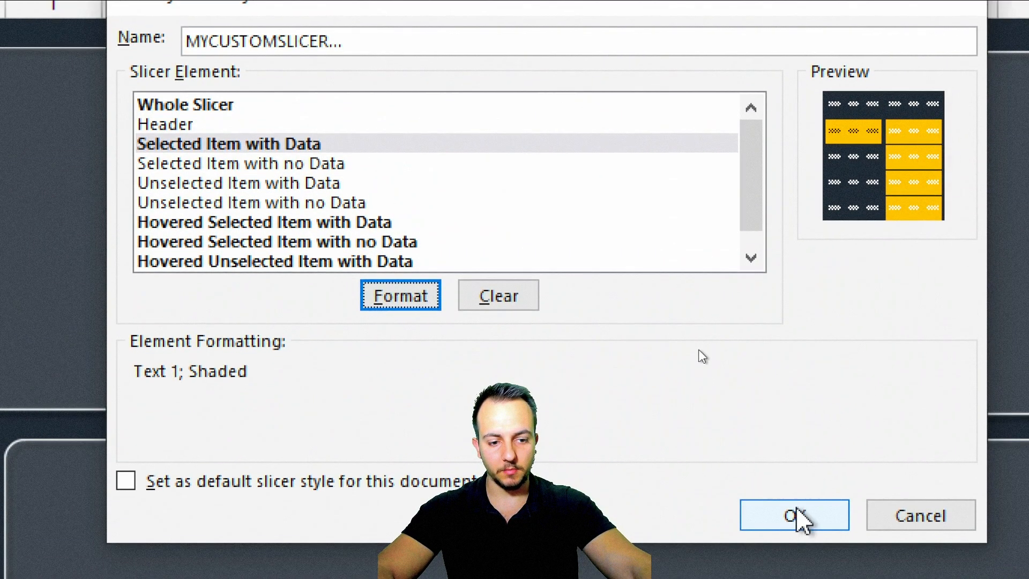
{"action": "left_click", "coordinate": [798, 335]}
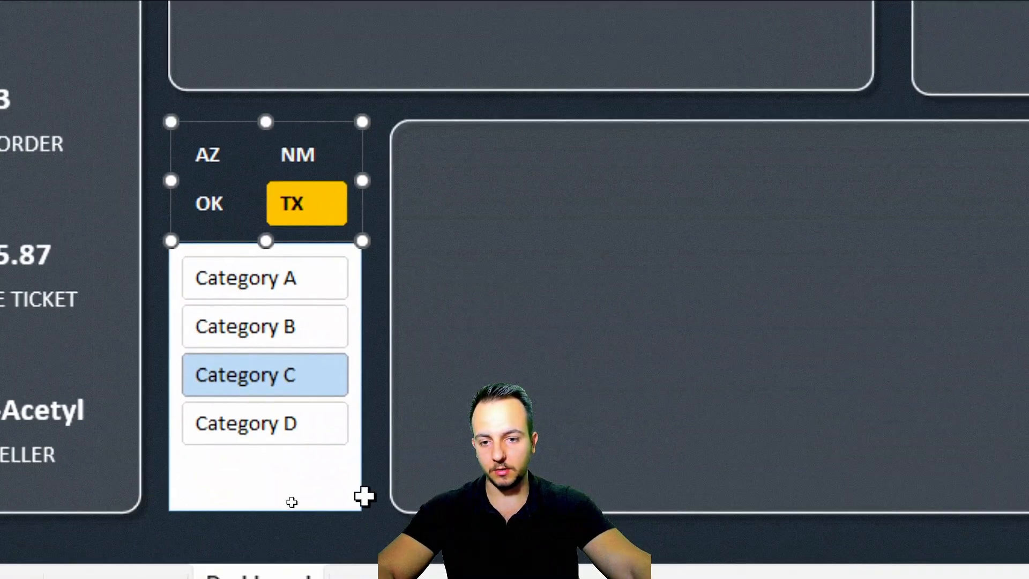
Step: Apply the MYCUSTOMSLICER style to the category slicer on the dashboard
{"action": "left_click", "coordinate": [377, 507]}
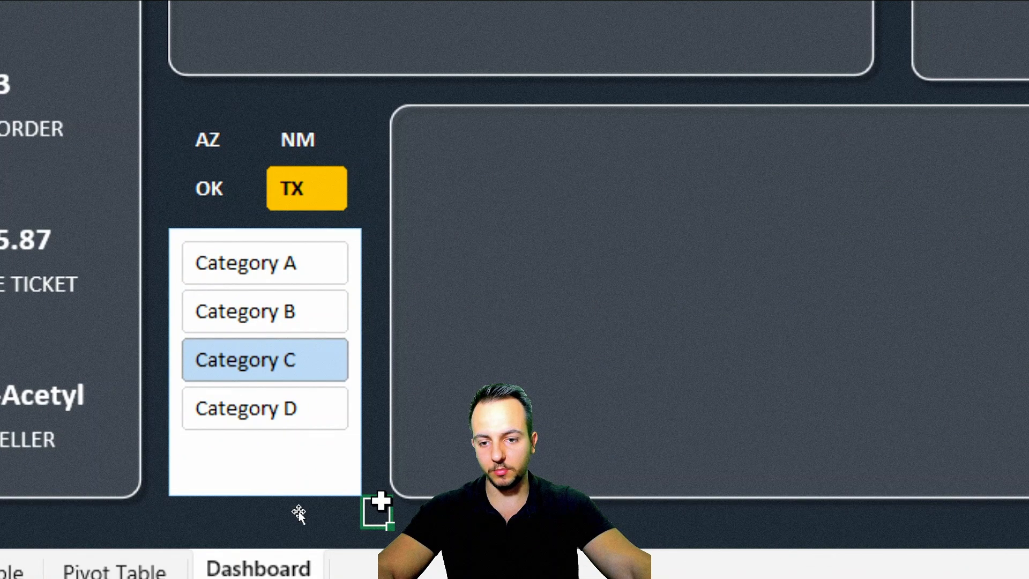
{"action": "left_click", "coordinate": [290, 470]}
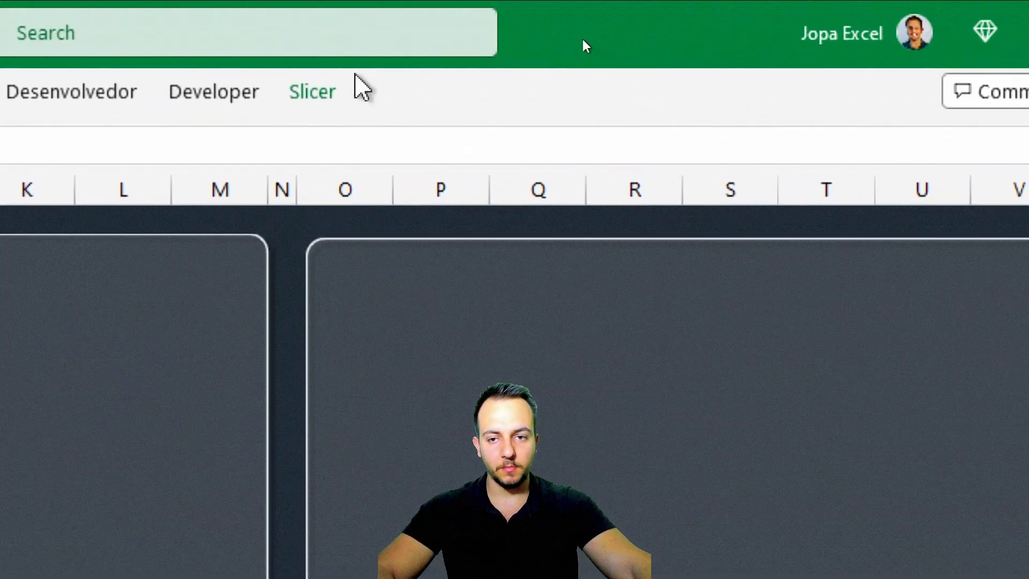
{"action": "left_click", "coordinate": [316, 91]}
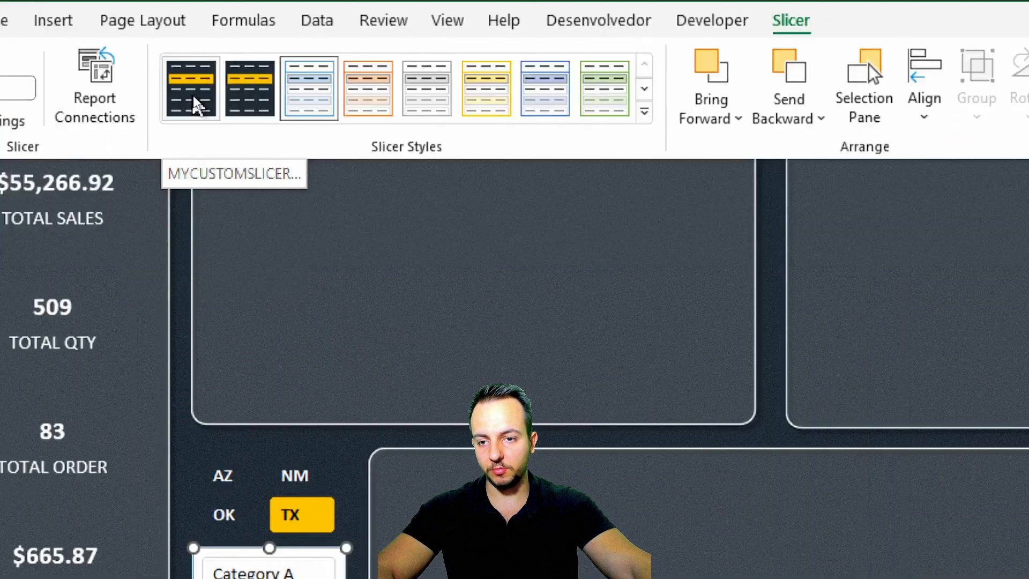
{"action": "left_click", "coordinate": [161, 188]}
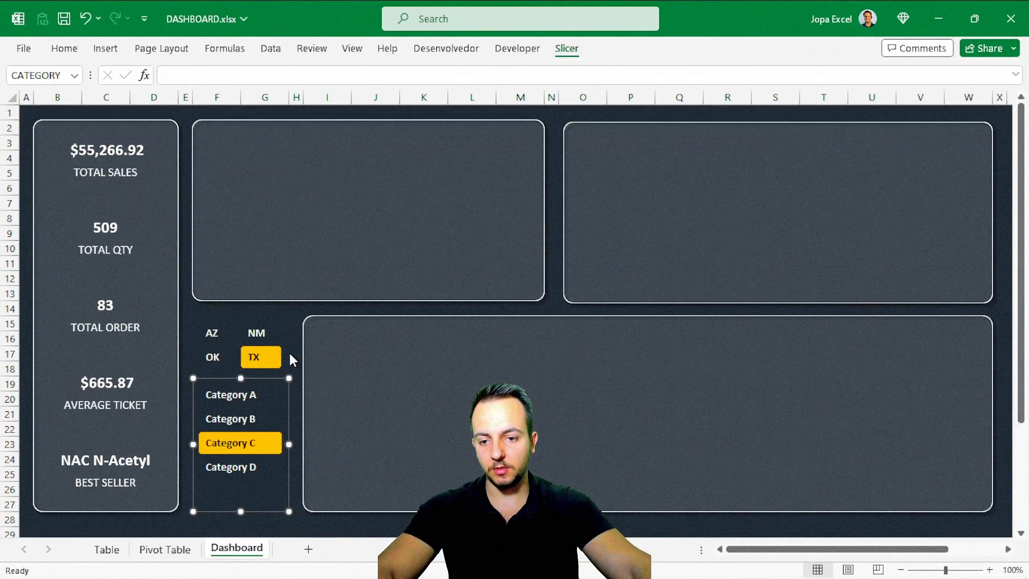
{"action": "left_click", "coordinate": [296, 519]}
Step: Try out different category and state selections in the two slicers, ending with AZ and Category A filtered
{"action": "left_click", "coordinate": [248, 420]}
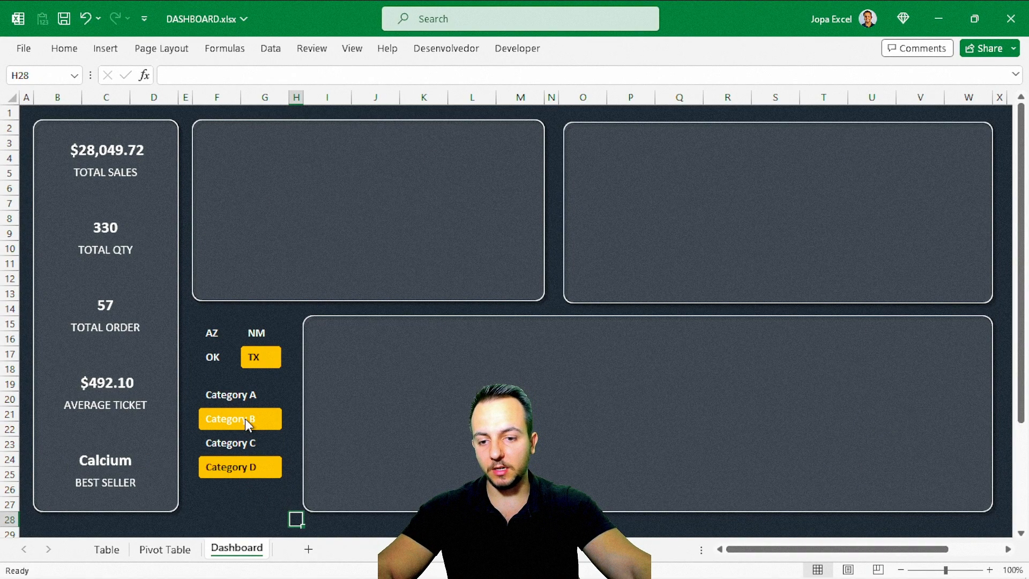
{"action": "left_click", "coordinate": [222, 358], "text": "ctrl"}
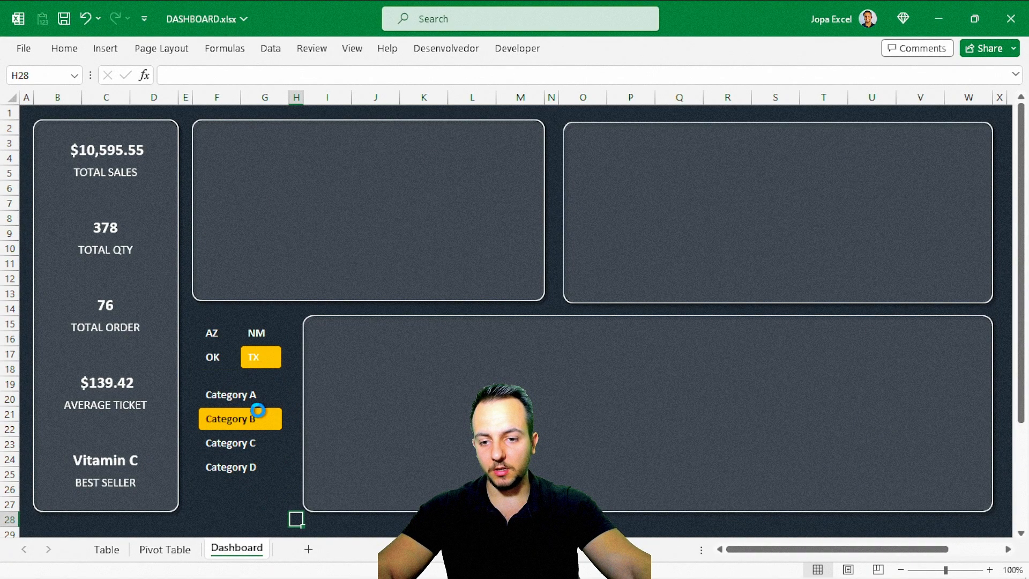
{"action": "left_click", "coordinate": [260, 446], "text": "ctrl"}
{"action": "left_click", "coordinate": [256, 420], "text": "ctrl"}
{"action": "left_click", "coordinate": [257, 397], "text": "ctrl"}
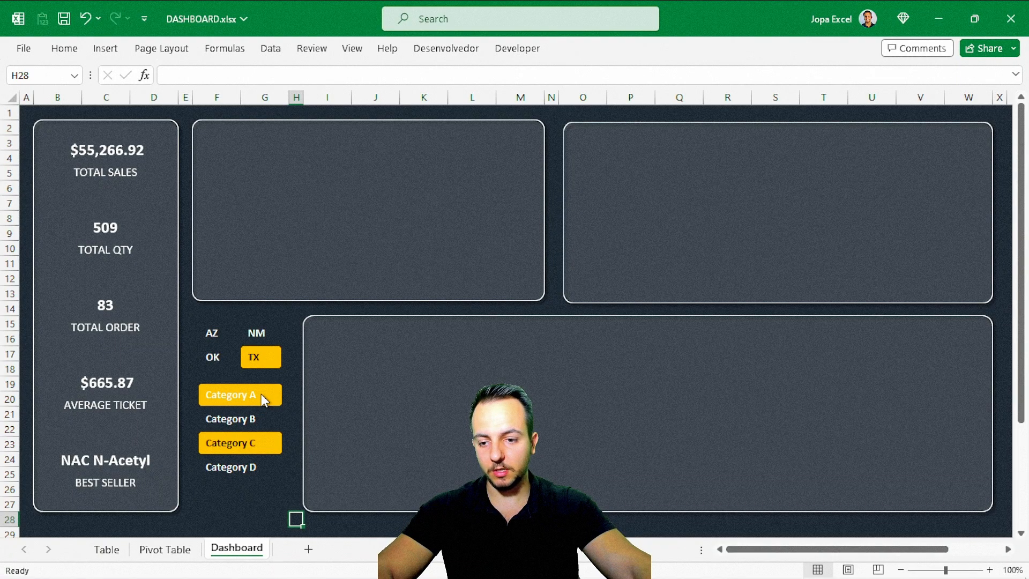
{"action": "left_click", "coordinate": [252, 443], "text": "ctrl"}
{"action": "left_click", "coordinate": [212, 339], "text": "ctrl"}
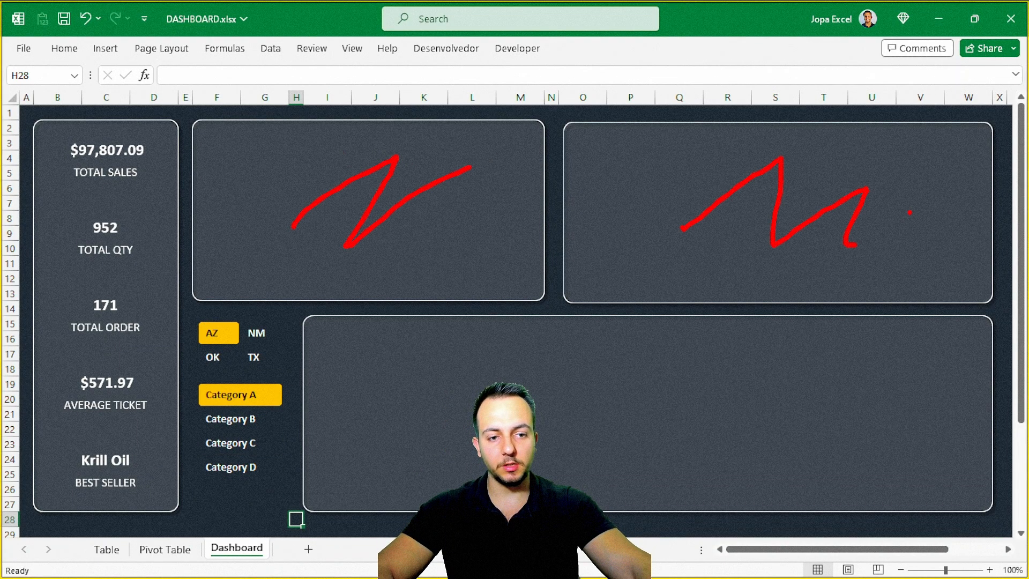
{"action": "key", "text": "e"}
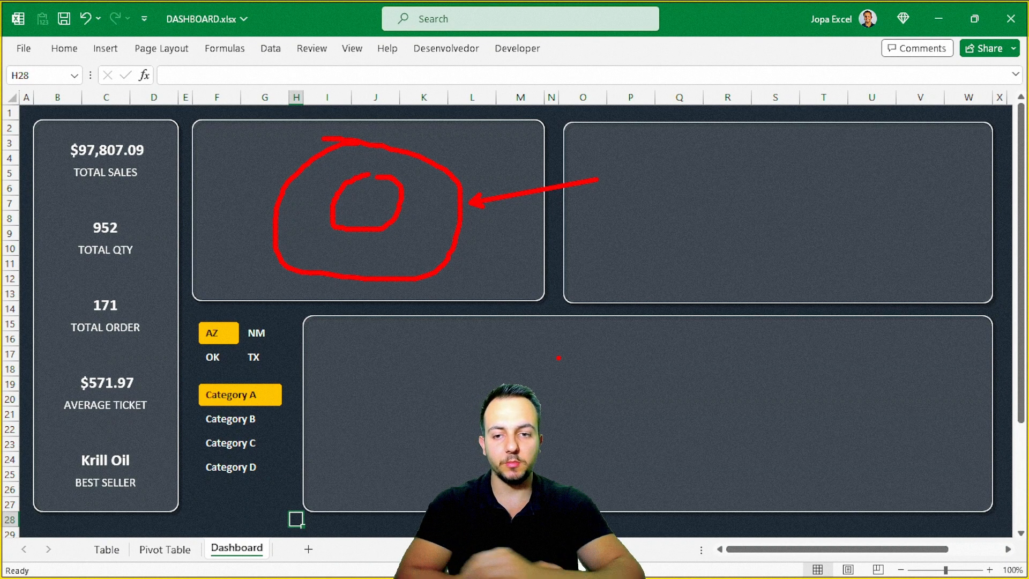
{"action": "key", "text": "Escape"}
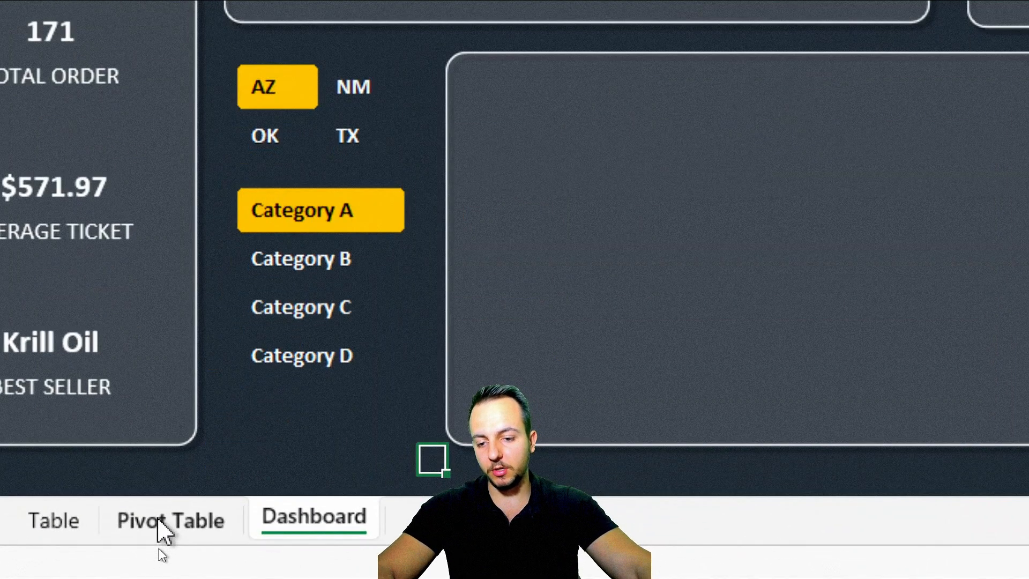
Step: Insert a doughnut chart from the item-name pivot table (Sum of TOTAL PRICE) on the Pivot Table sheet
{"action": "left_click", "coordinate": [159, 548]}
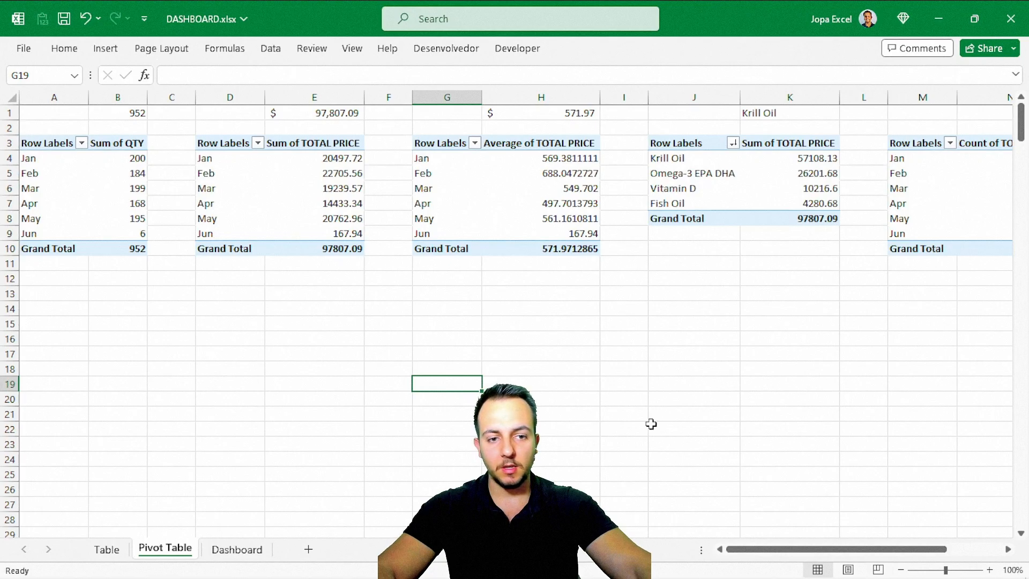
{"action": "left_click_drag", "start_coordinate": [769, 549], "coordinate": [820, 549]}
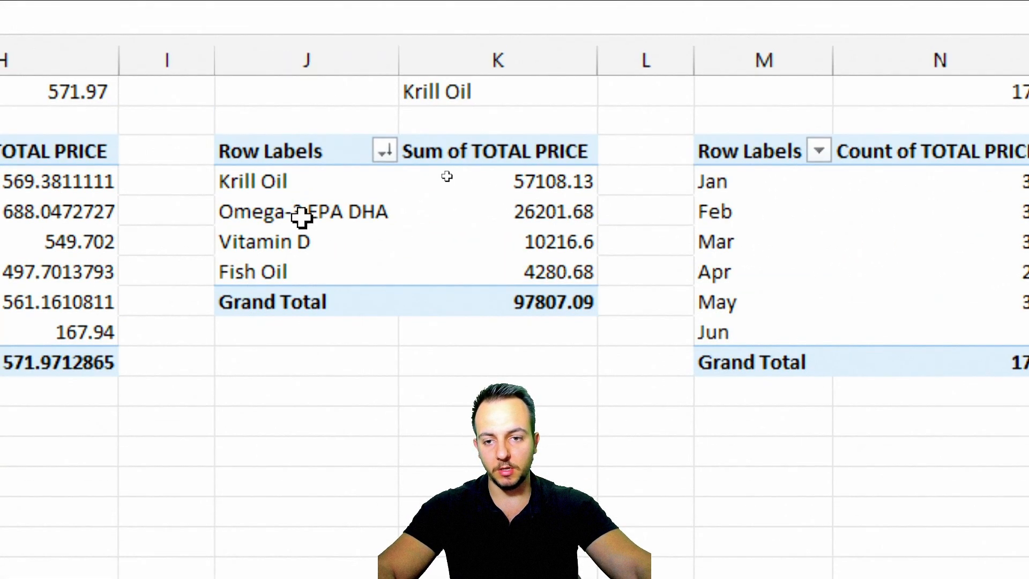
{"action": "left_click", "coordinate": [301, 215]}
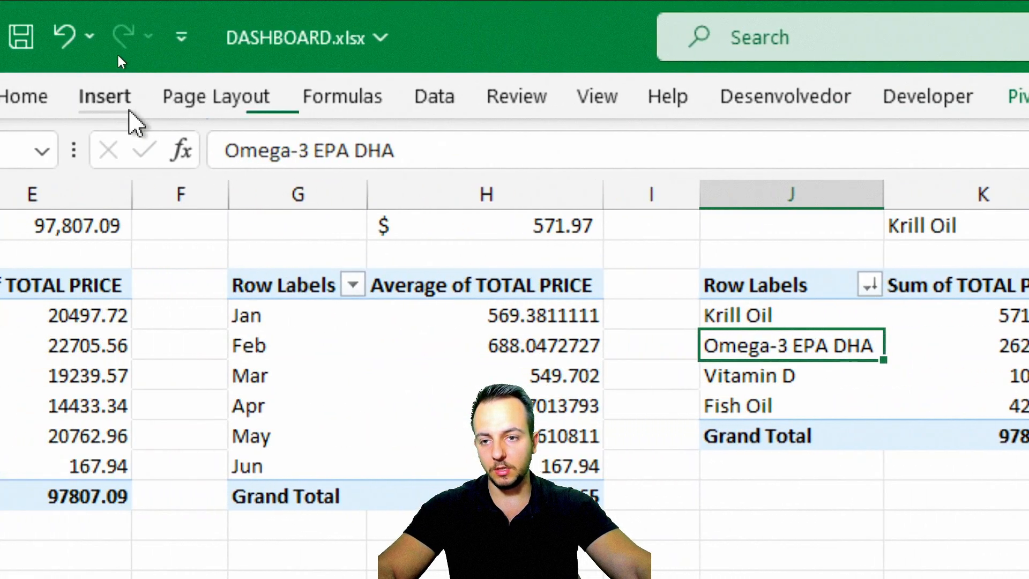
{"action": "left_click", "coordinate": [107, 97]}
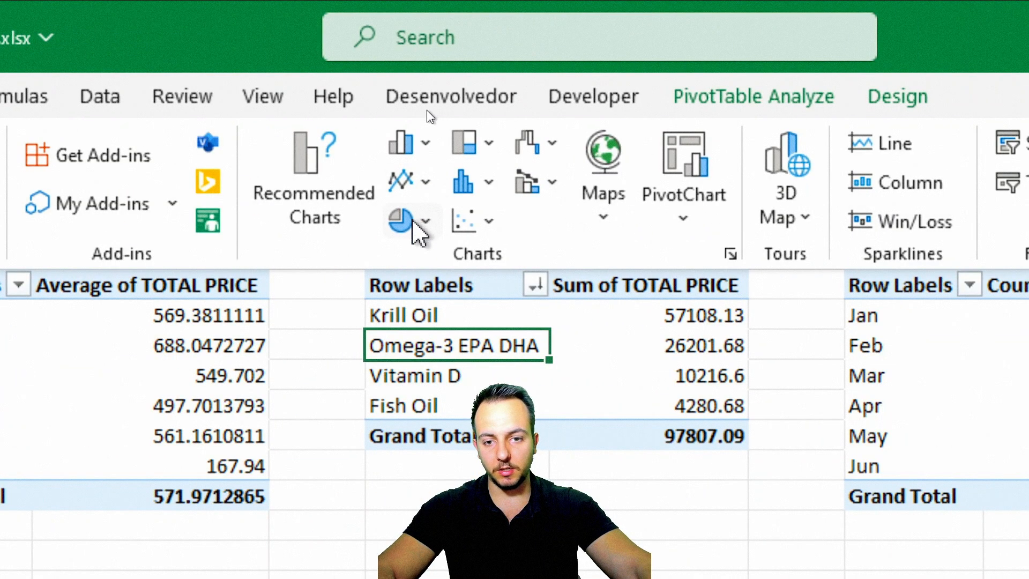
{"action": "left_click", "coordinate": [412, 221]}
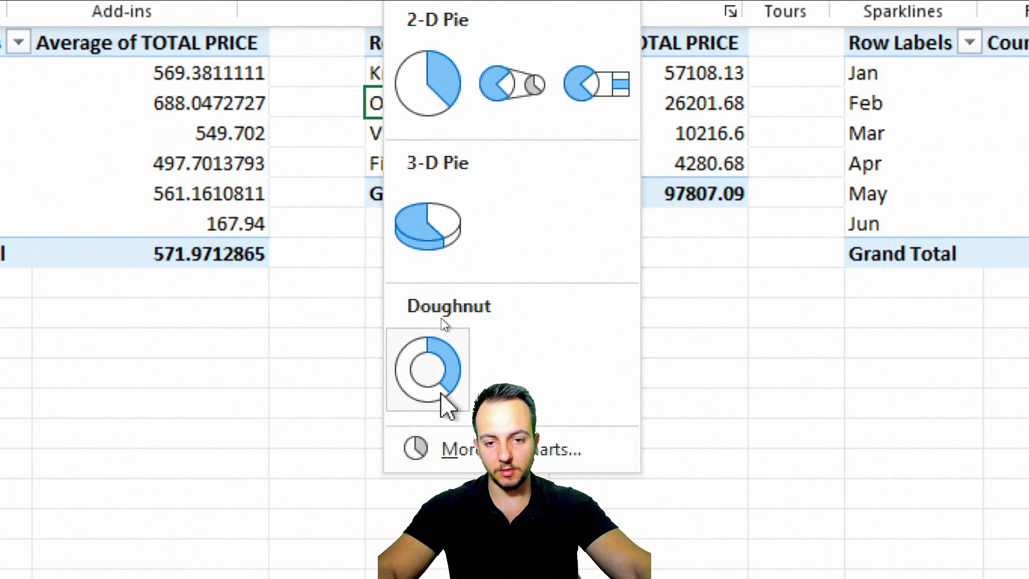
{"action": "left_click", "coordinate": [443, 400]}
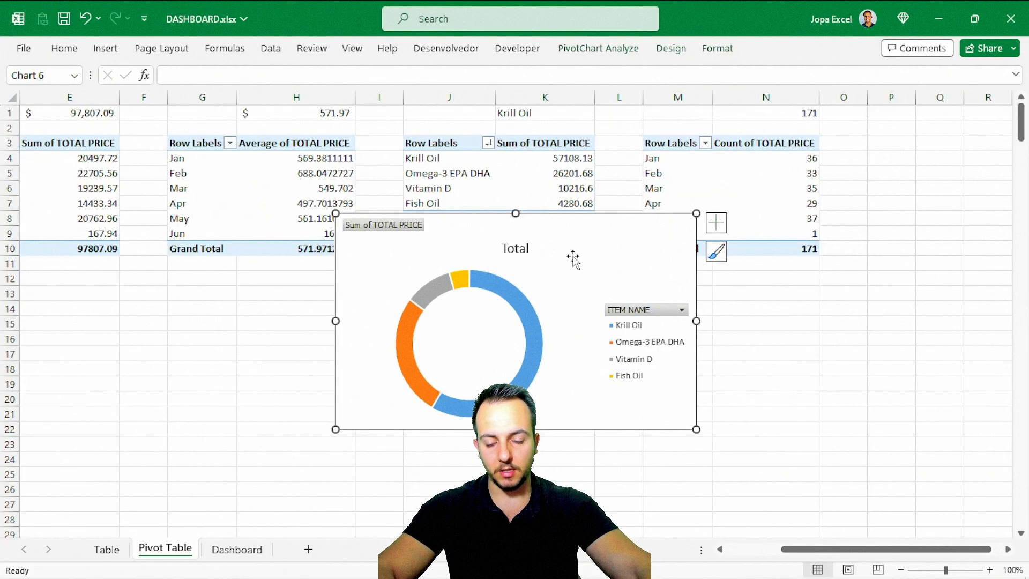
Step: Move the doughnut chart to the Dashboard sheet and fit it over the panel above the slicers
{"action": "key", "text": "Delete"}
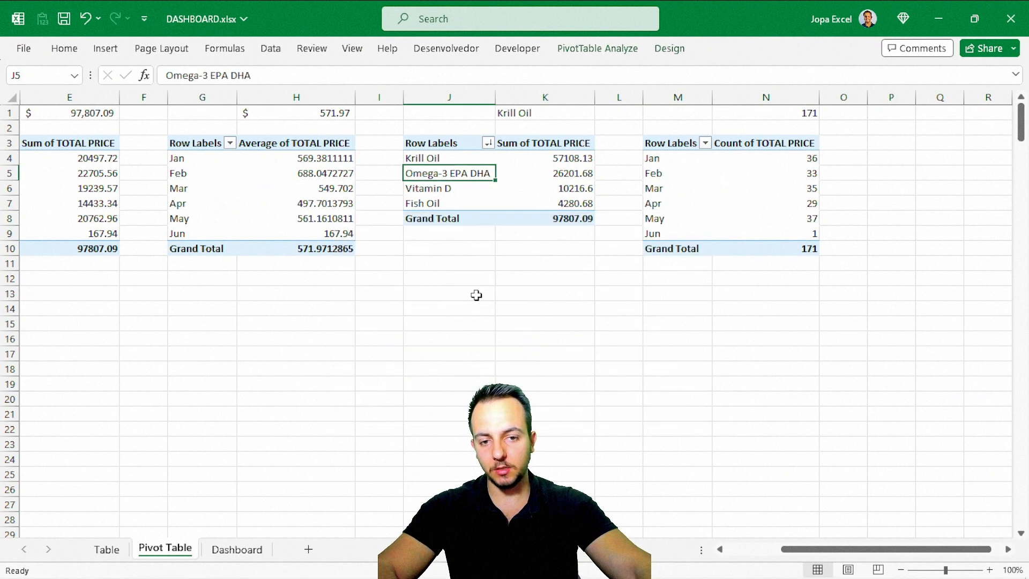
{"action": "left_click", "coordinate": [237, 549]}
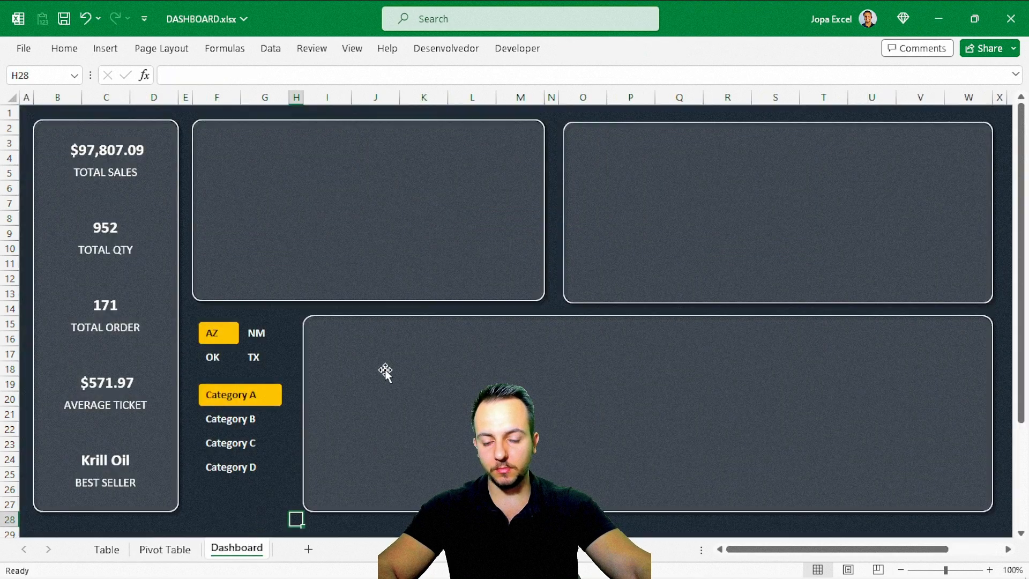
{"action": "key", "text": "ctrl+v"}
{"action": "left_click_drag", "start_coordinate": [405, 513], "coordinate": [304, 118]}
{"action": "left_click_drag", "start_coordinate": [365, 333], "coordinate": [323, 302]}
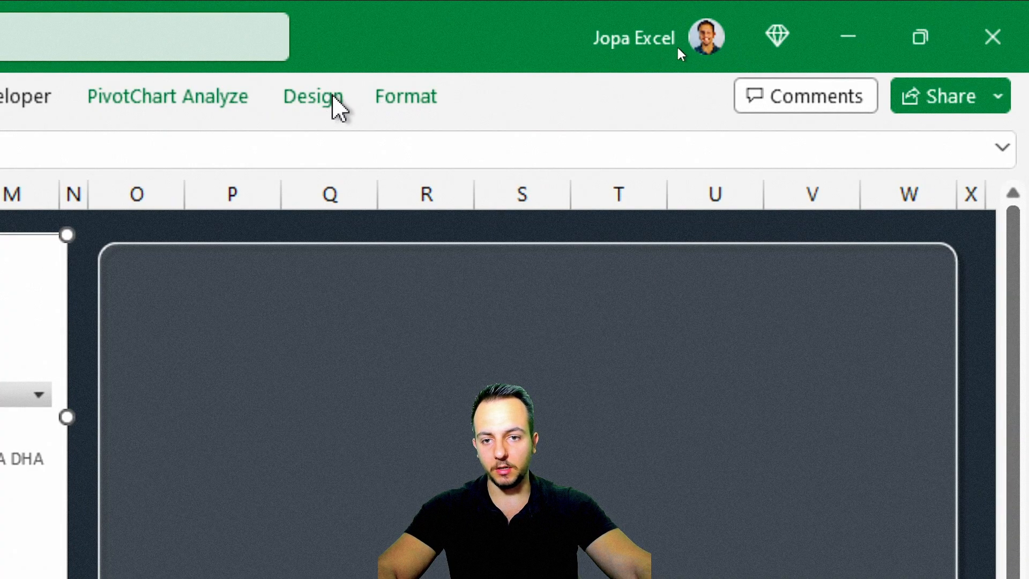
Step: Hide all field buttons on the doughnut PivotChart
{"action": "left_click", "coordinate": [184, 106]}
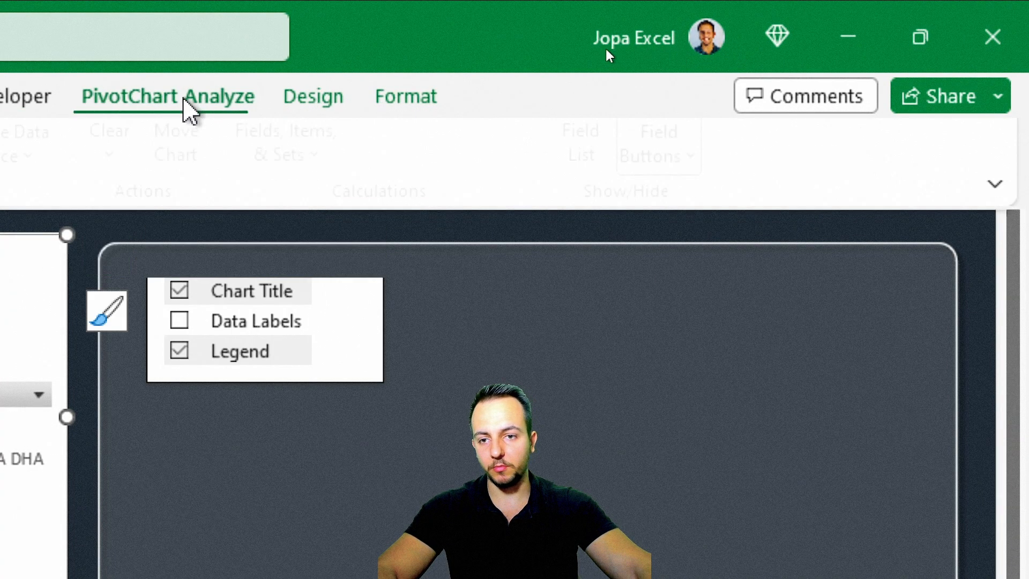
{"action": "left_click", "coordinate": [697, 220]}
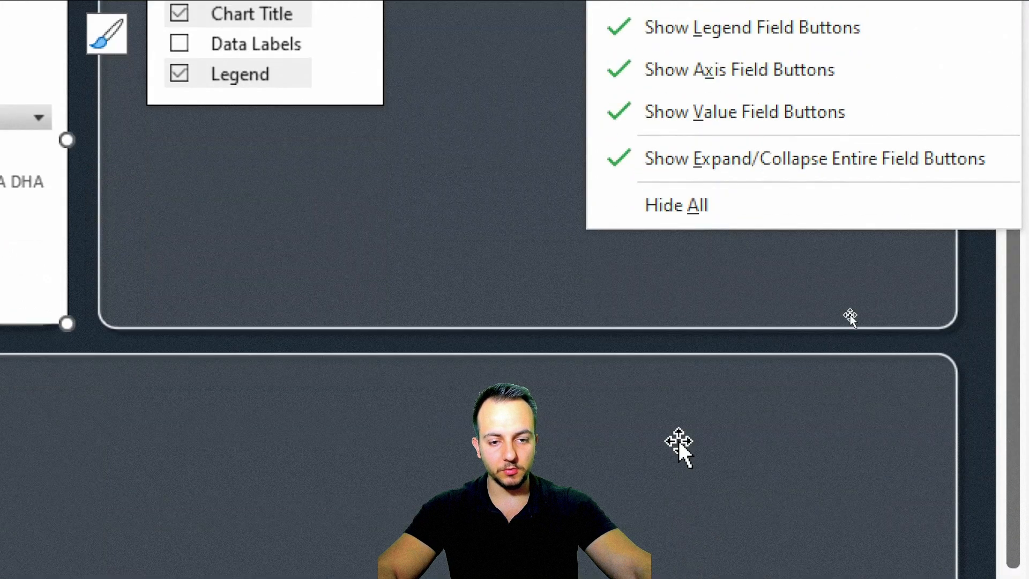
{"action": "left_click", "coordinate": [691, 205]}
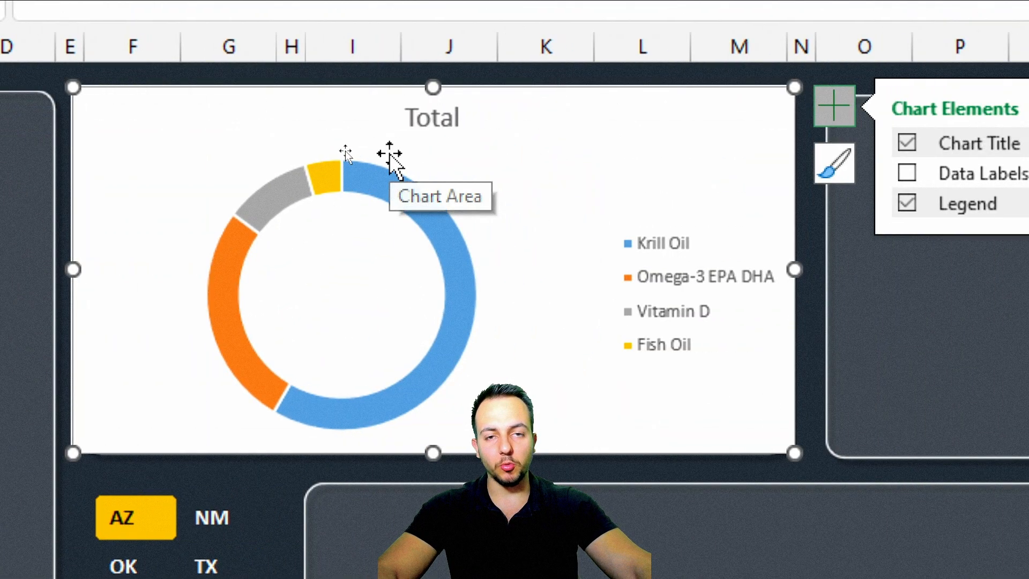
{"action": "key", "text": "Escape"}
Step: Apply the fourth chart style, with translucent outlined segments, to the doughnut chart and delete its Total title
{"action": "left_click", "coordinate": [504, 96]}
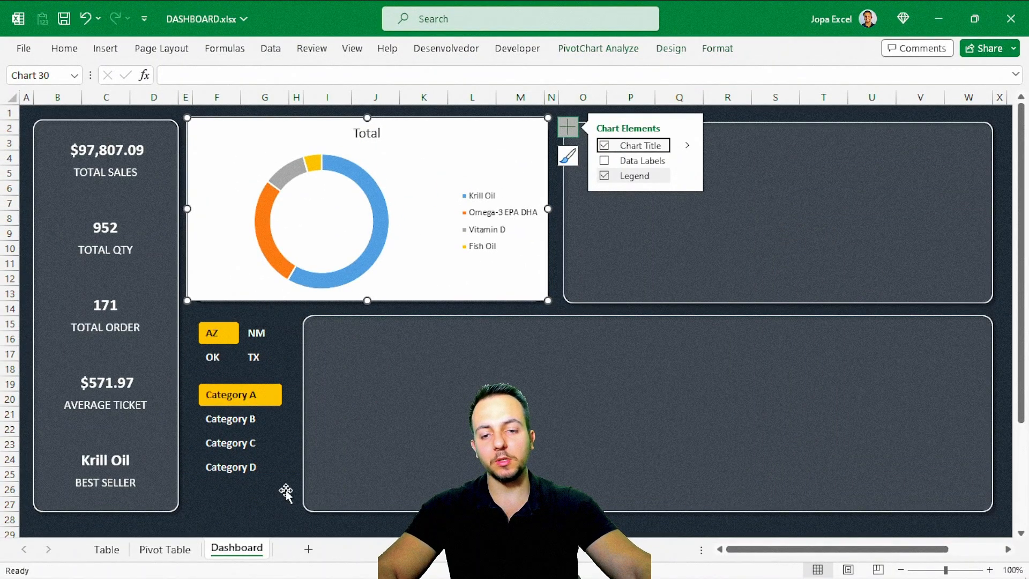
{"action": "left_click", "coordinate": [670, 49]}
{"action": "left_click", "coordinate": [691, 106]}
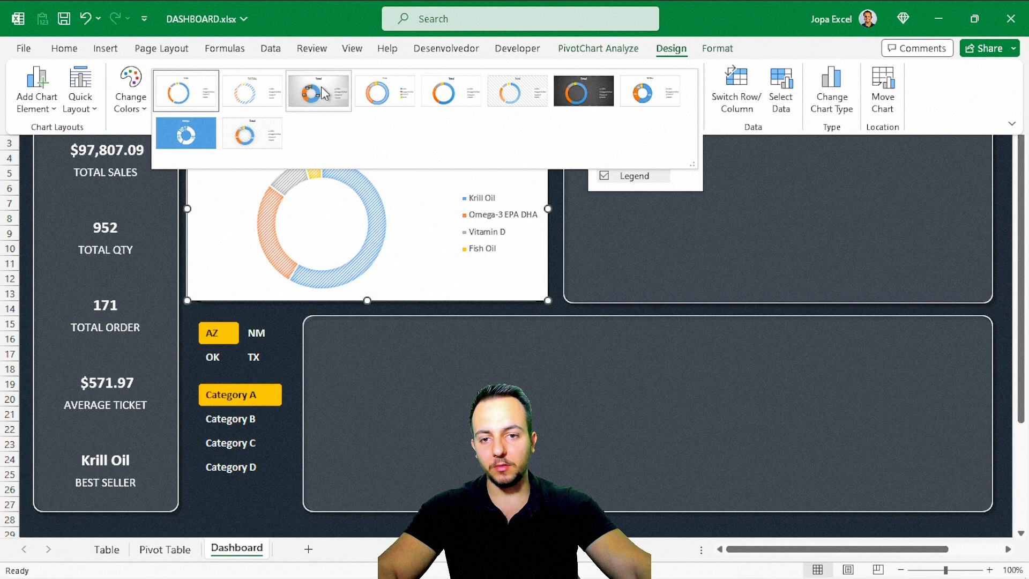
{"action": "left_click", "coordinate": [373, 94]}
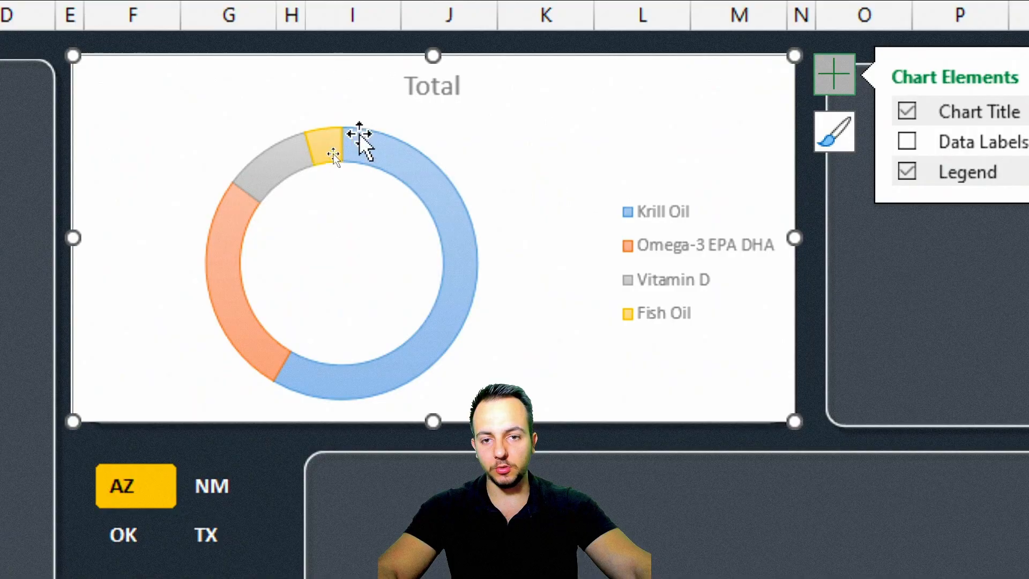
{"action": "left_click", "coordinate": [448, 91]}
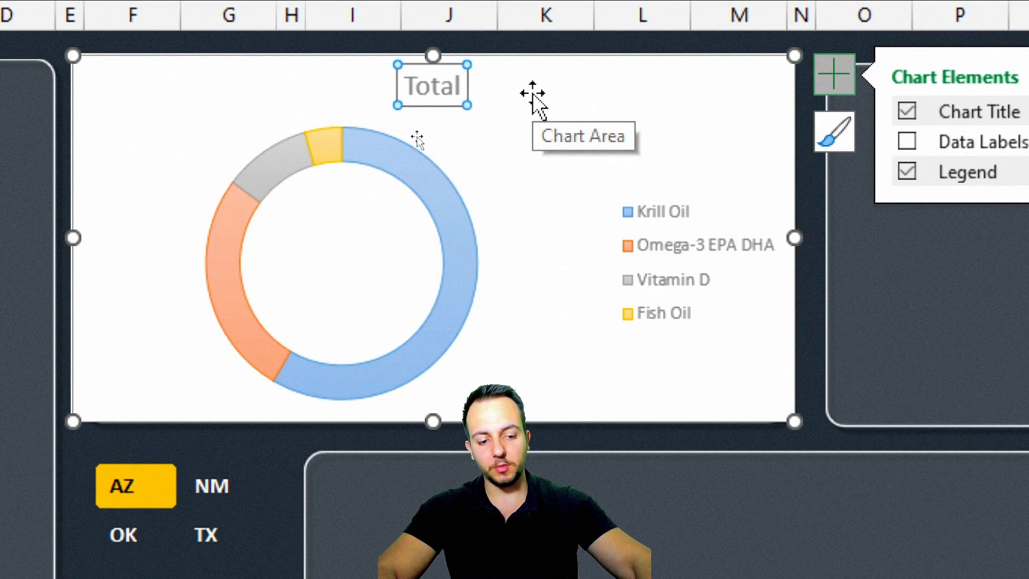
{"action": "key", "text": "Delete"}
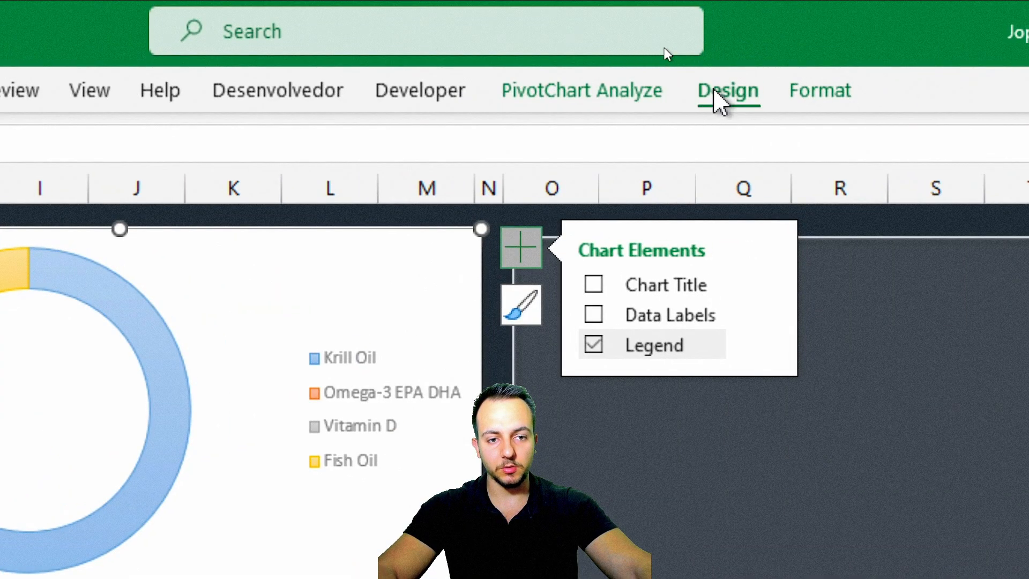
Step: Add data labels to the doughnut chart and make them show only the percentage instead of the value
{"action": "left_click", "coordinate": [721, 100]}
{"action": "left_click", "coordinate": [80, 201]}
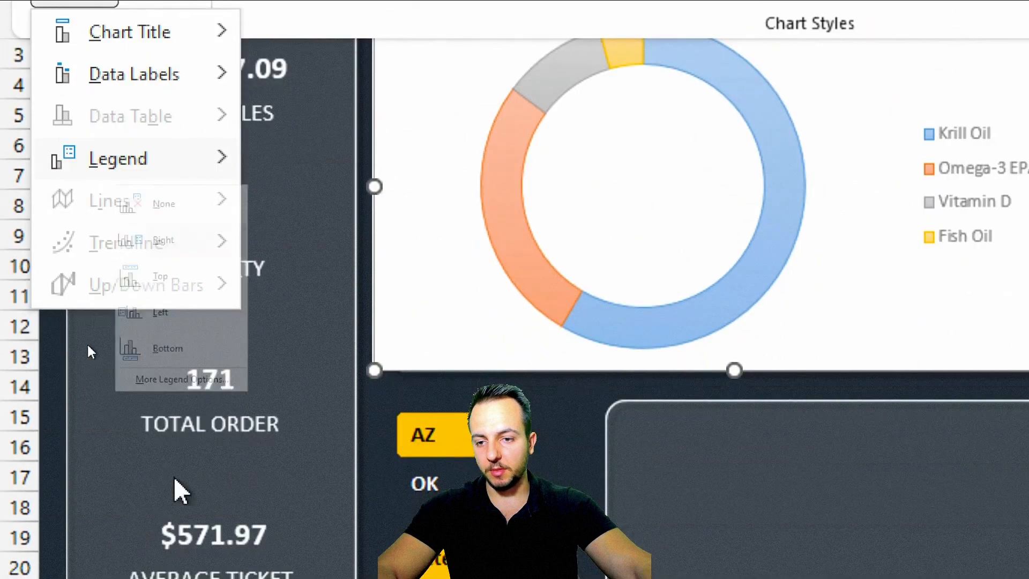
{"action": "mouse_move", "coordinate": [148, 164]}
{"action": "mouse_move", "coordinate": [164, 78]}
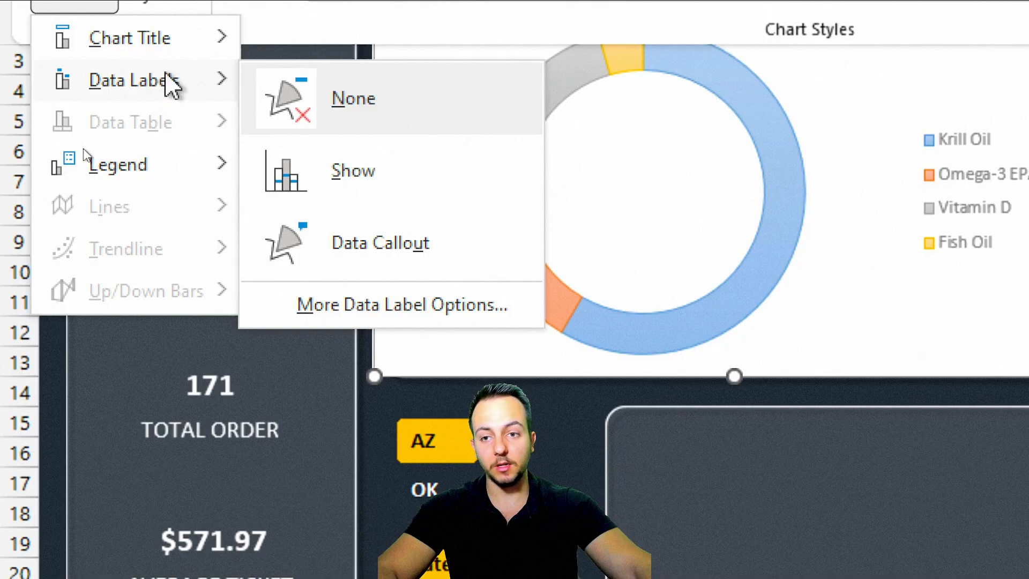
{"action": "left_click", "coordinate": [349, 172]}
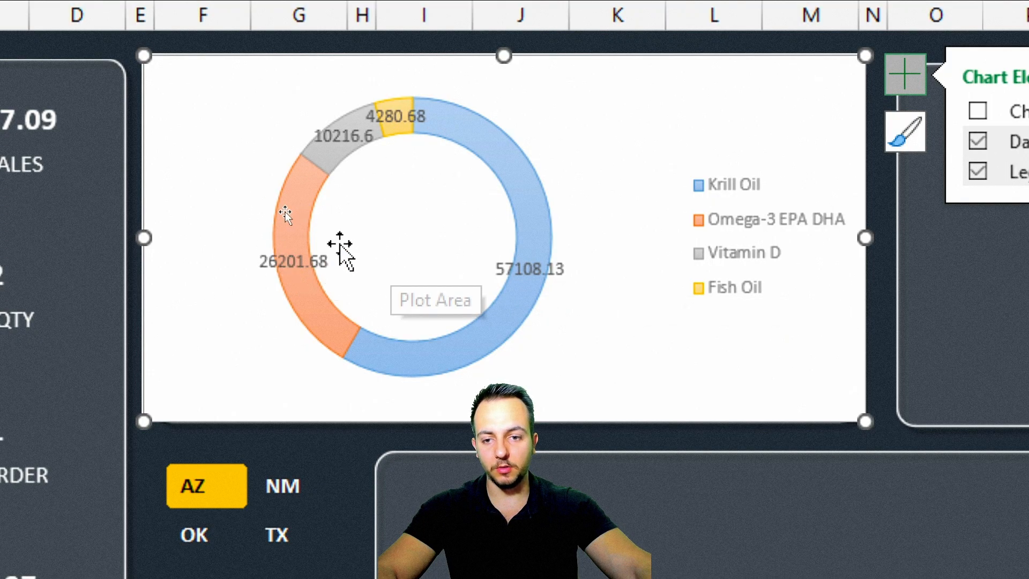
{"action": "left_click", "coordinate": [298, 257]}
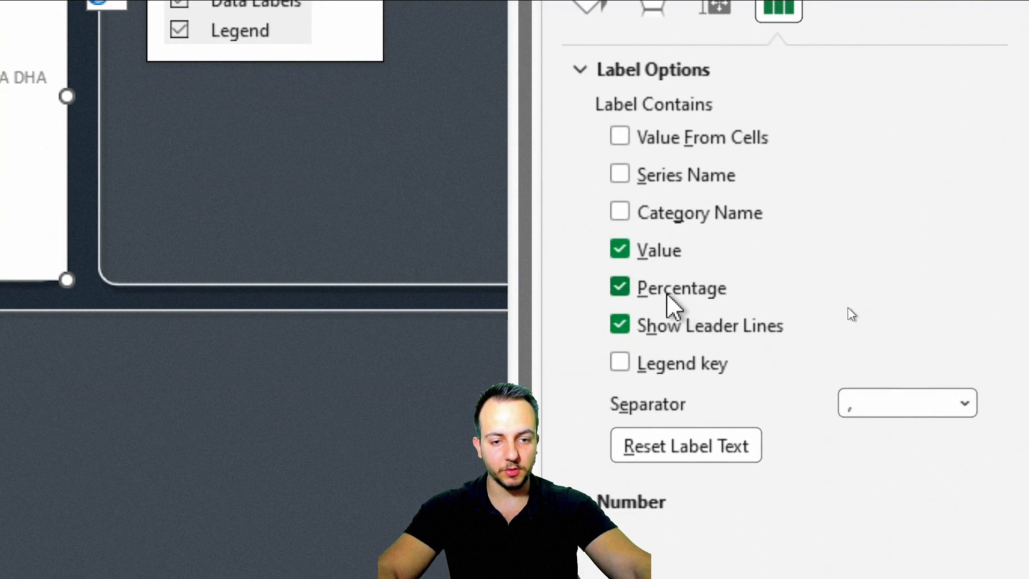
{"action": "left_click", "coordinate": [667, 325]}
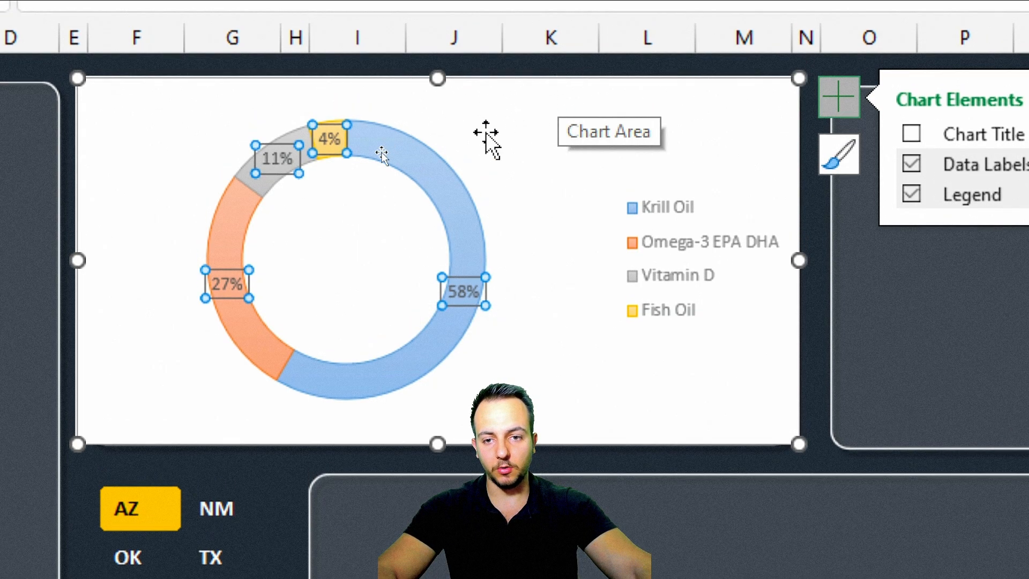
Step: Rotate the doughnut series by setting the angle of its first slice to 25°
{"action": "left_click", "coordinate": [446, 172]}
{"action": "double_click", "coordinate": [442, 343]}
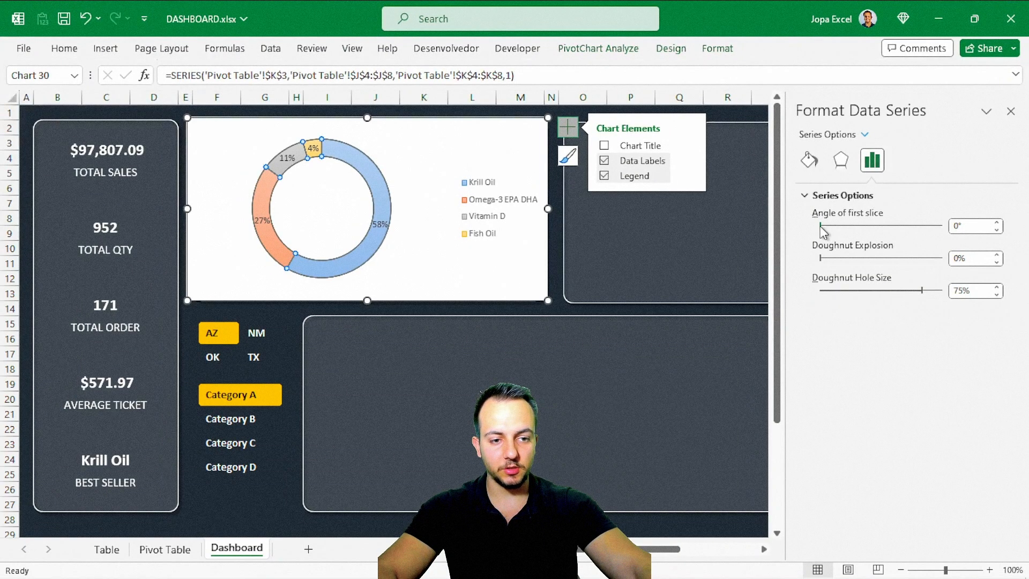
{"action": "left_click_drag", "start_coordinate": [820, 226], "coordinate": [867, 230]}
{"action": "left_click_drag", "start_coordinate": [855, 228], "coordinate": [831, 231]}
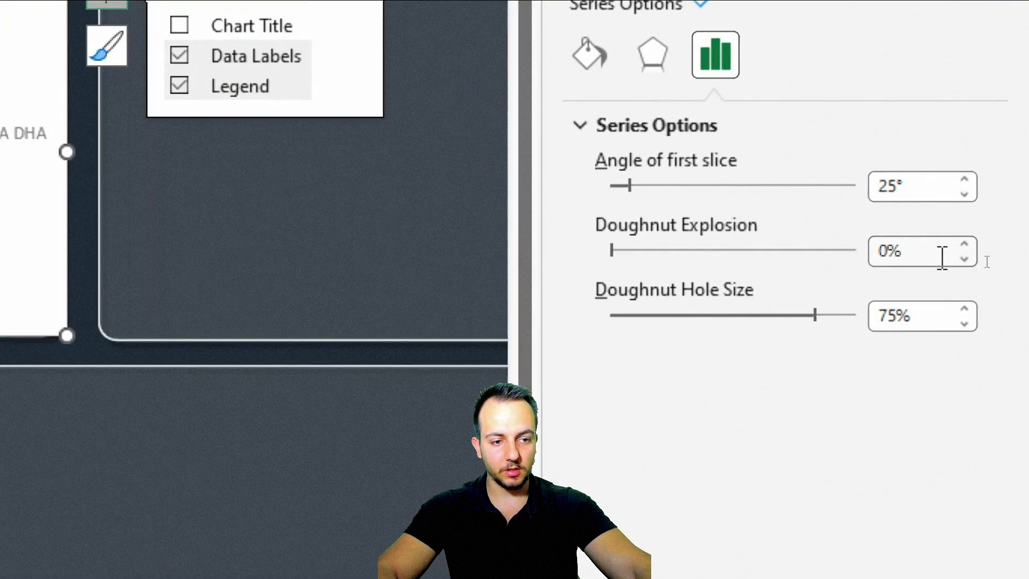
Step: Set the doughnut explosion to 5% and reduce the doughnut hole size slightly to thicken the ring
{"action": "left_click", "coordinate": [965, 243]}
{"action": "left_click", "coordinate": [965, 242]}
{"action": "left_click", "coordinate": [965, 243]}
{"action": "left_click", "coordinate": [965, 243]}
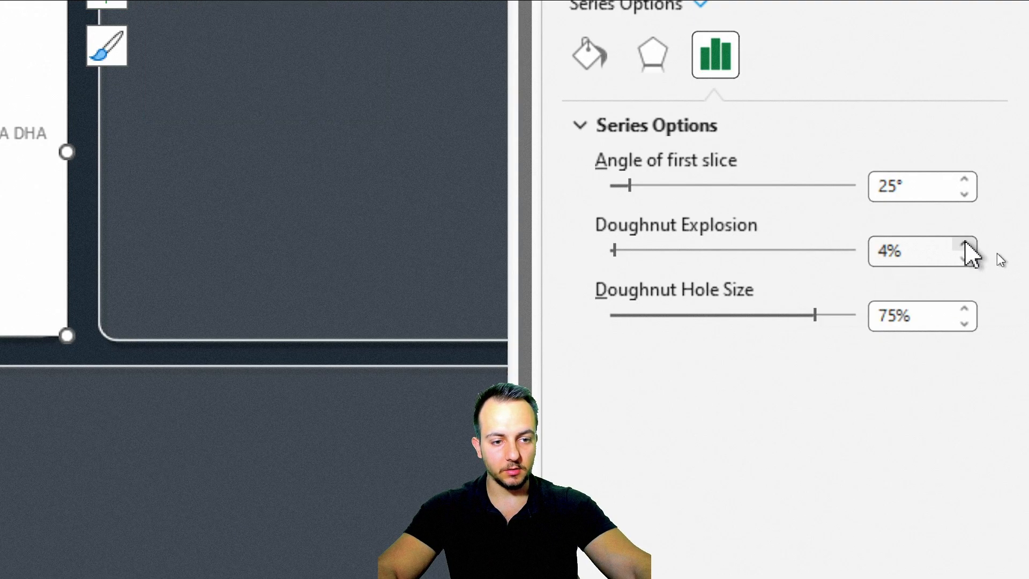
{"action": "left_click", "coordinate": [964, 243]}
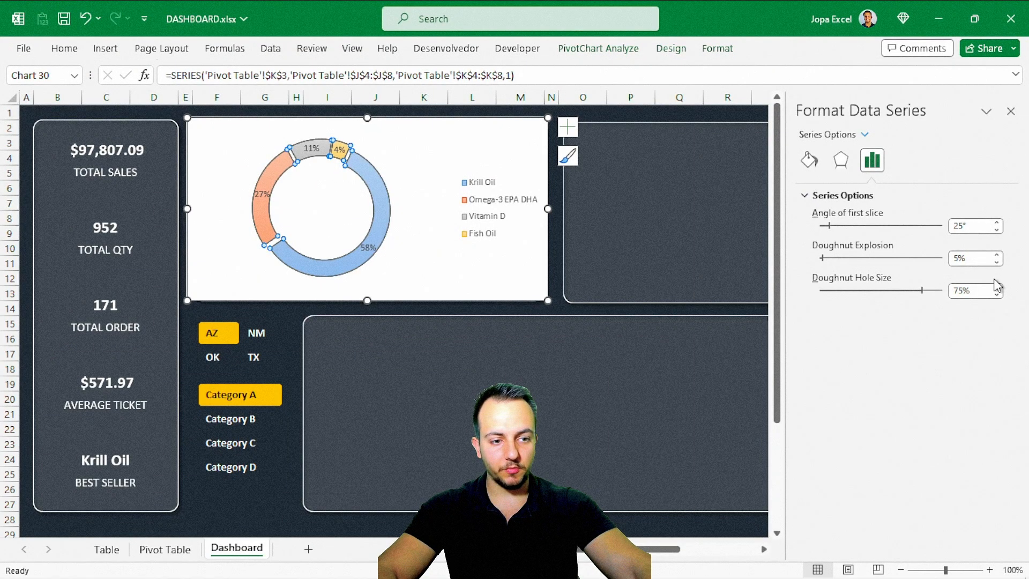
{"action": "left_click", "coordinate": [996, 294]}
{"action": "left_click", "coordinate": [997, 295]}
{"action": "left_click", "coordinate": [996, 294]}
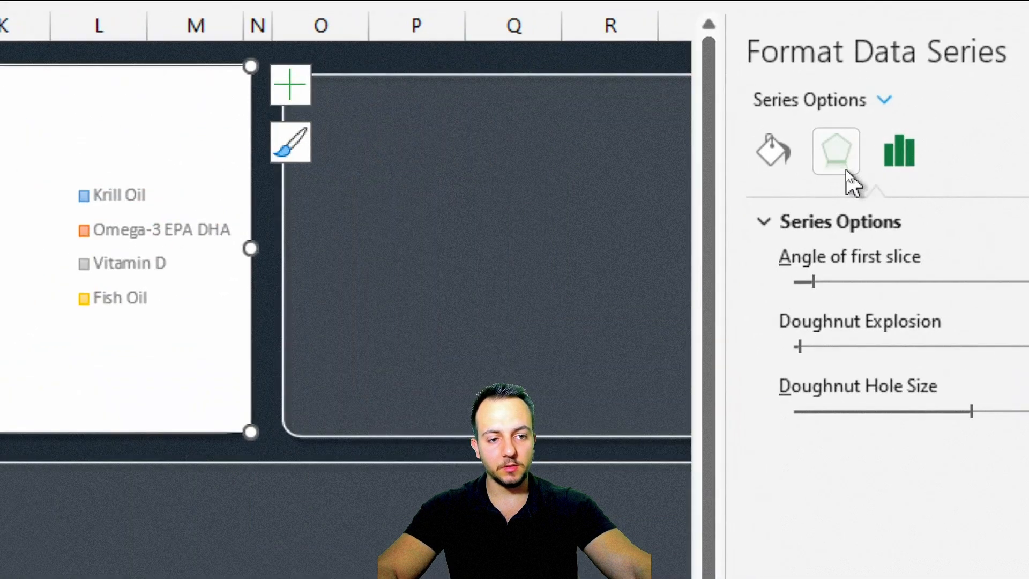
Step: Apply the first outer shadow preset to the doughnut series with 35% transparency, 2 pt blur and 4 pt distance
{"action": "left_click", "coordinate": [843, 162]}
{"action": "left_click", "coordinate": [964, 265]}
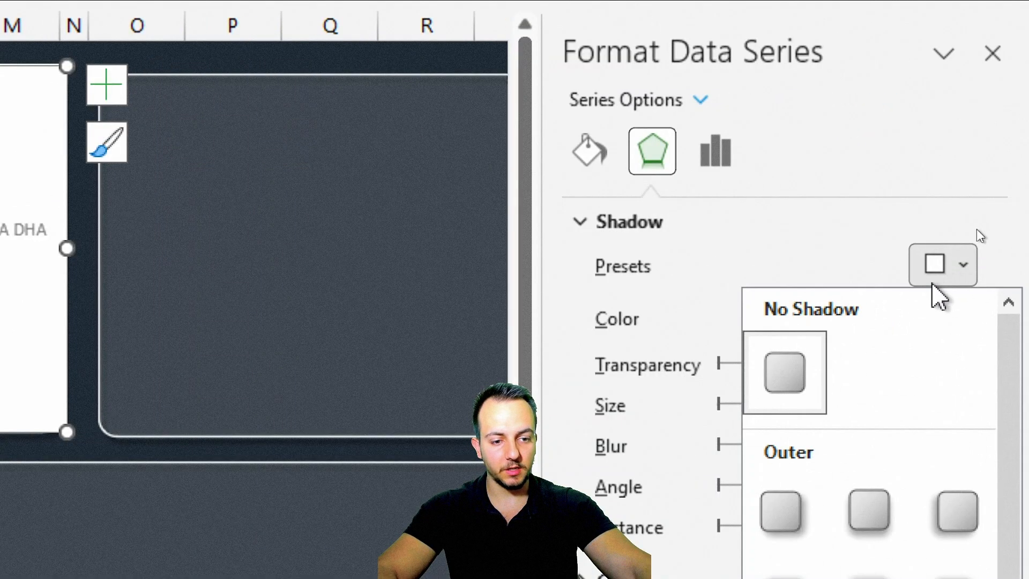
{"action": "left_click", "coordinate": [775, 512]}
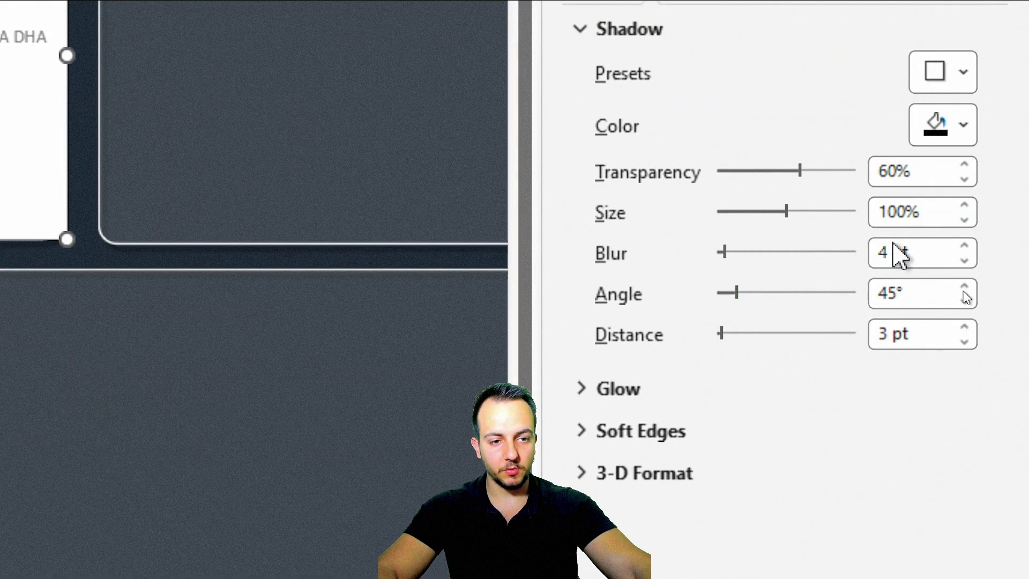
{"action": "left_click", "coordinate": [932, 164]}
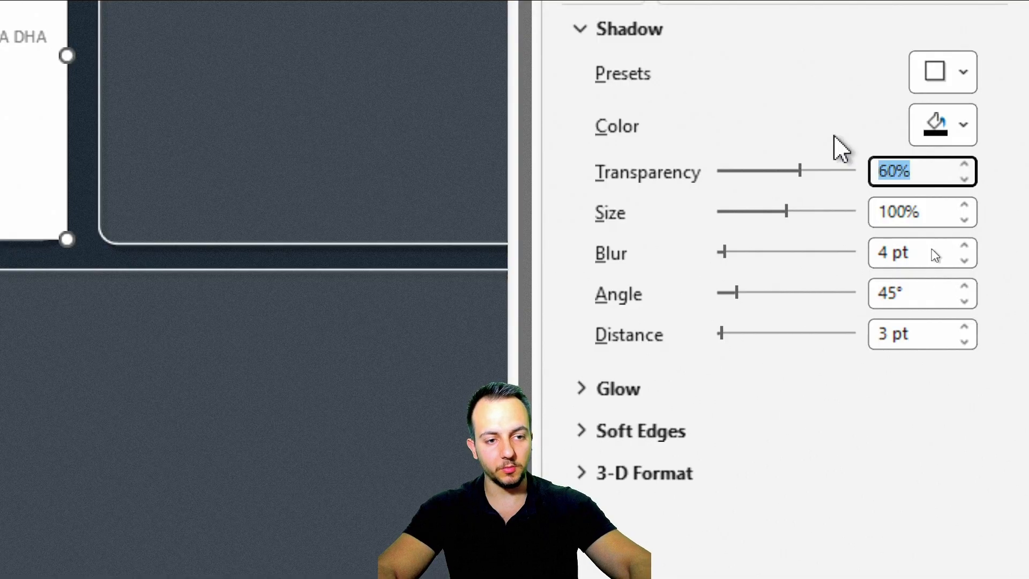
{"action": "type", "text": "35"}
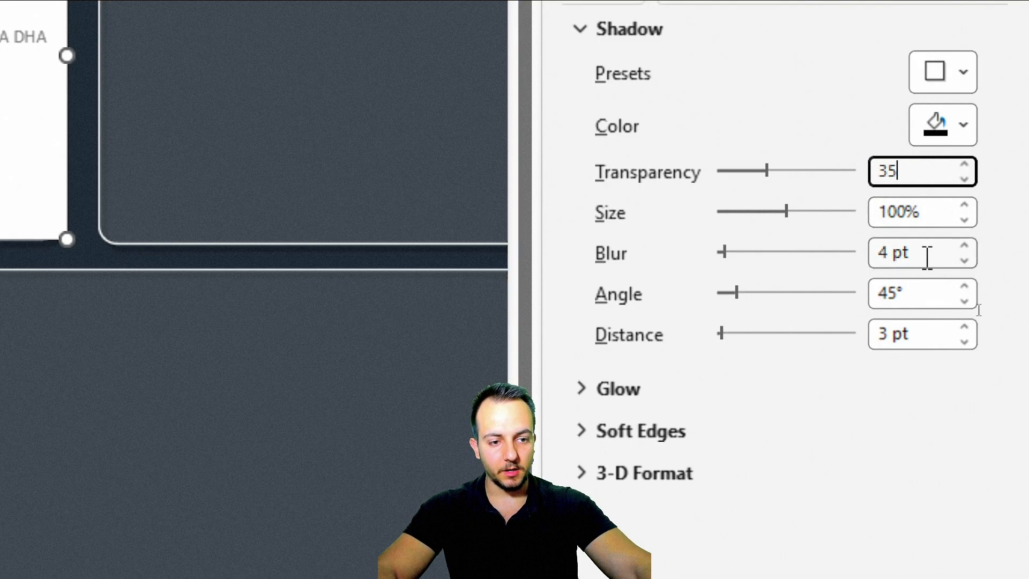
{"action": "left_click", "coordinate": [964, 261]}
{"action": "left_click", "coordinate": [964, 261]}
{"action": "left_click", "coordinate": [964, 327]}
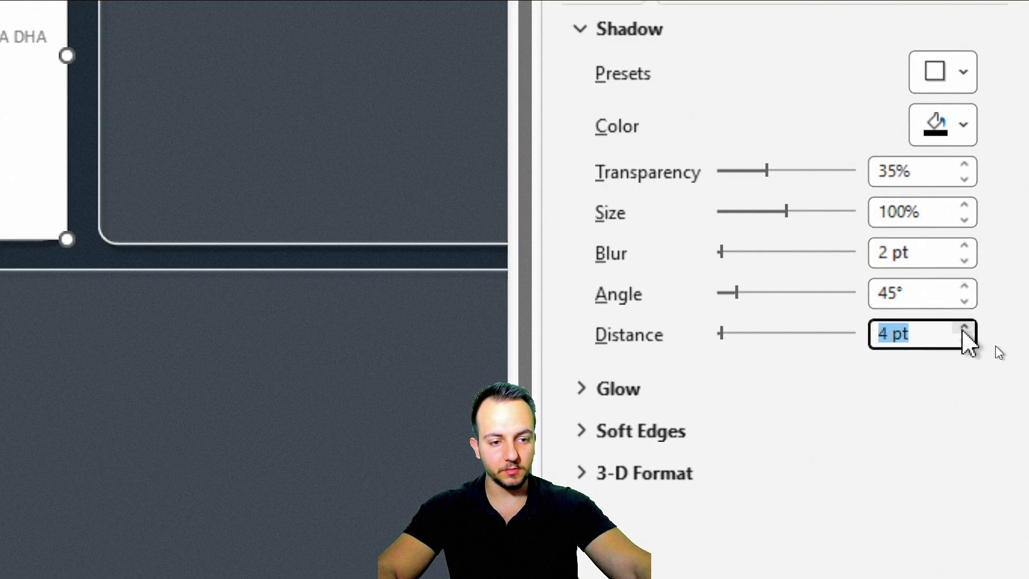
{"action": "left_click", "coordinate": [648, 32]}
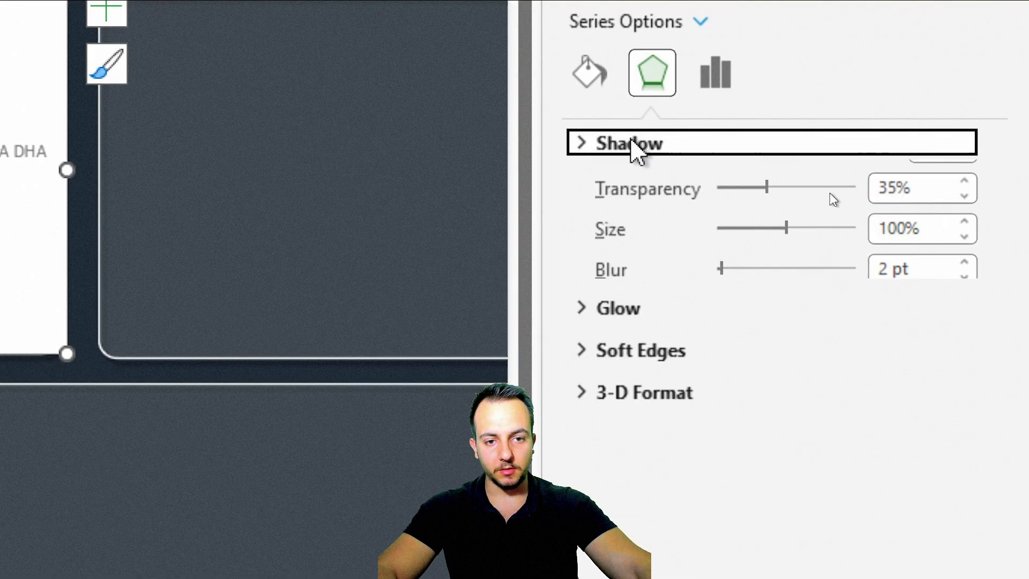
Step: Remove the border line from the doughnut segments and close the series formatting
{"action": "left_click", "coordinate": [599, 86]}
{"action": "left_click", "coordinate": [628, 186]}
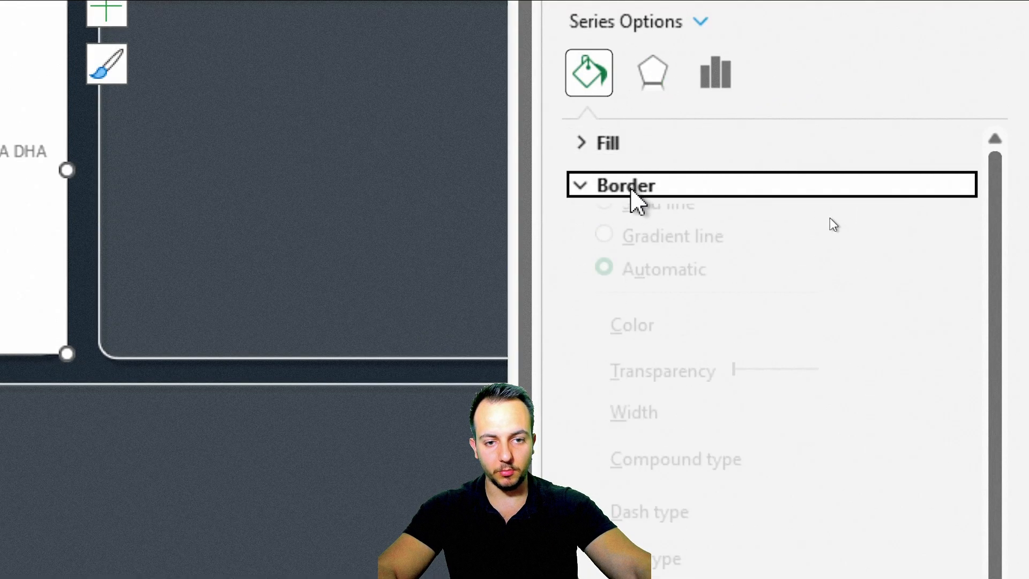
{"action": "left_click", "coordinate": [642, 232]}
{"action": "left_click", "coordinate": [646, 186]}
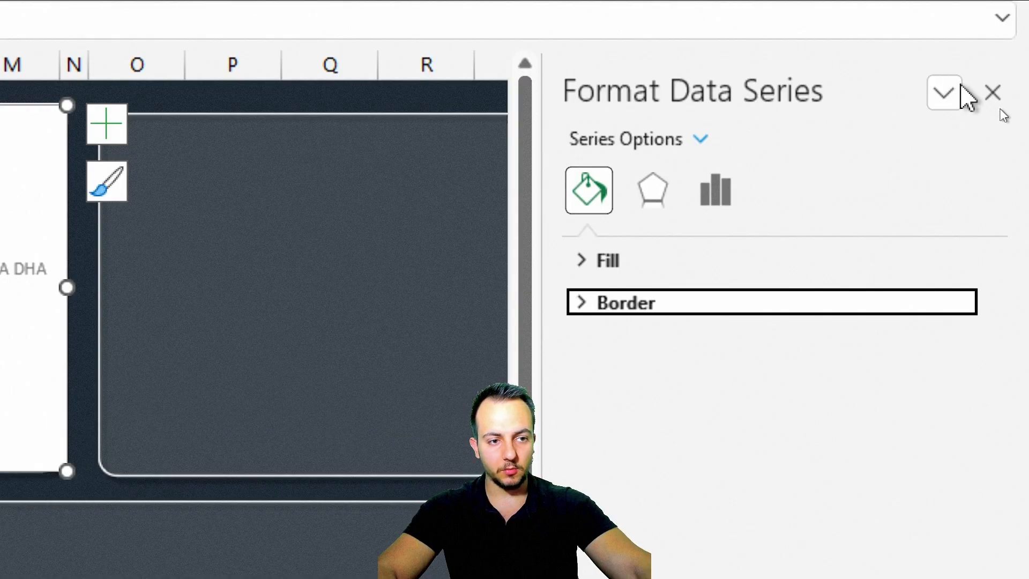
{"action": "left_click", "coordinate": [994, 93]}
{"action": "key", "text": "Escape"}
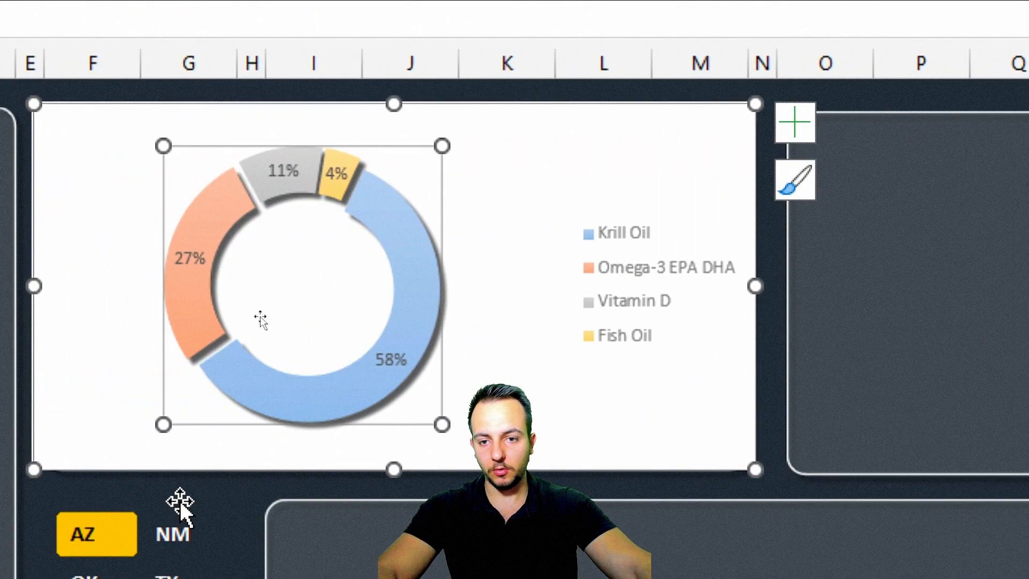
{"action": "key", "text": "Escape"}
{"action": "left_click", "coordinate": [126, 487]}
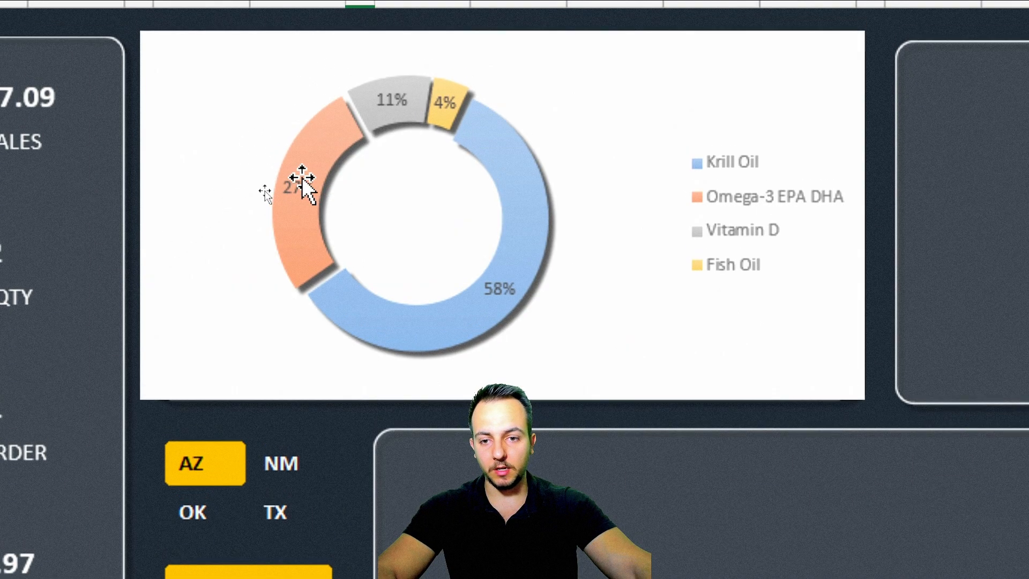
Step: Format the doughnut's percentage labels as bold, white text at size 12
{"action": "left_click", "coordinate": [298, 173]}
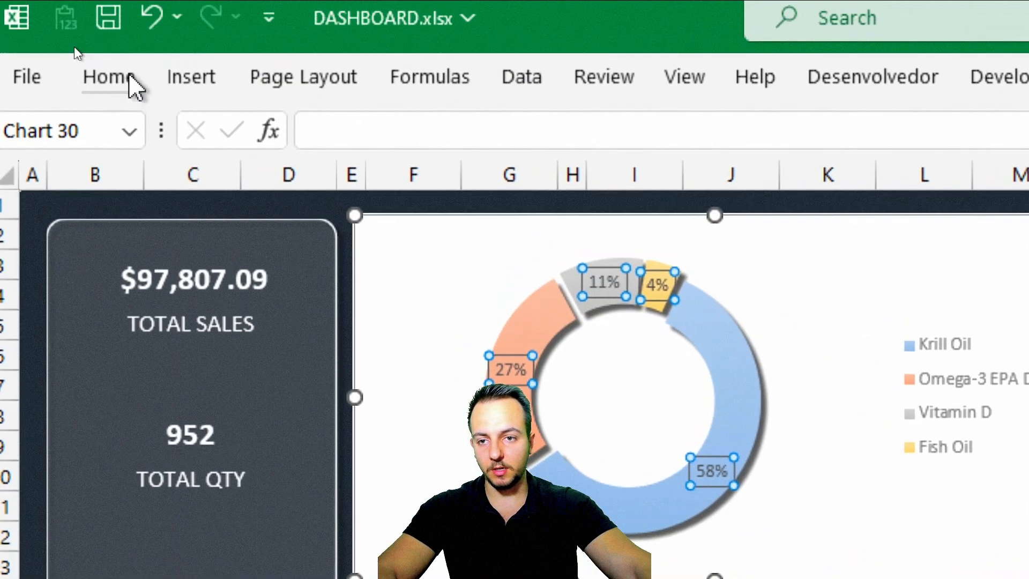
{"action": "left_click", "coordinate": [130, 80]}
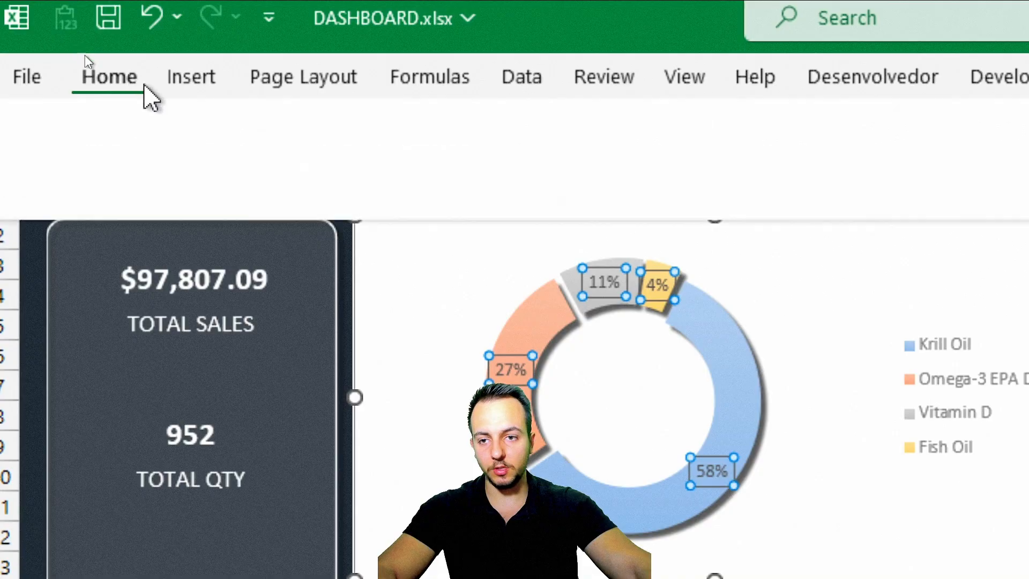
{"action": "left_click", "coordinate": [435, 134]}
{"action": "left_click", "coordinate": [435, 134]}
{"action": "left_click", "coordinate": [435, 134]}
{"action": "left_click", "coordinate": [180, 183]}
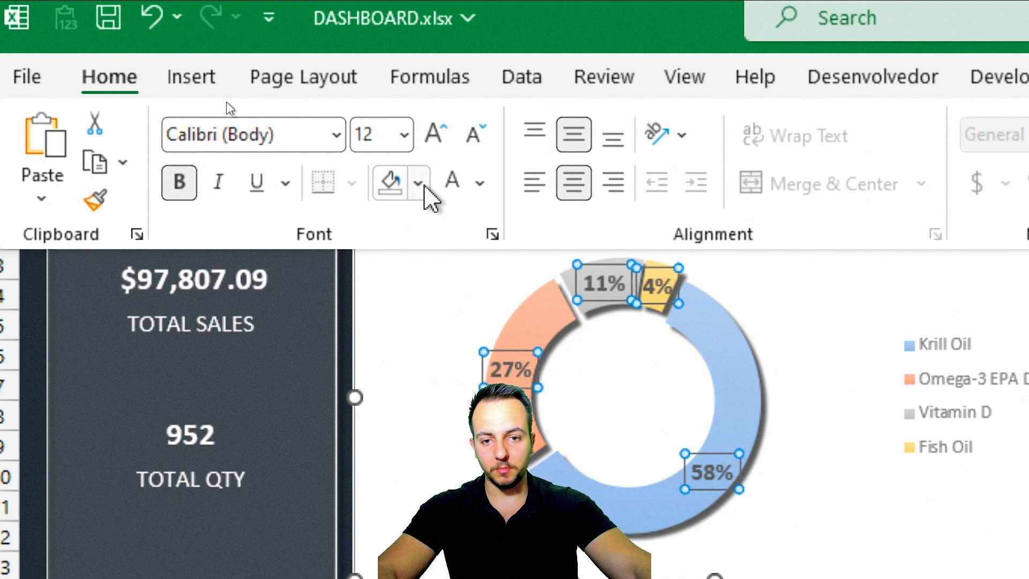
{"action": "left_click", "coordinate": [453, 187]}
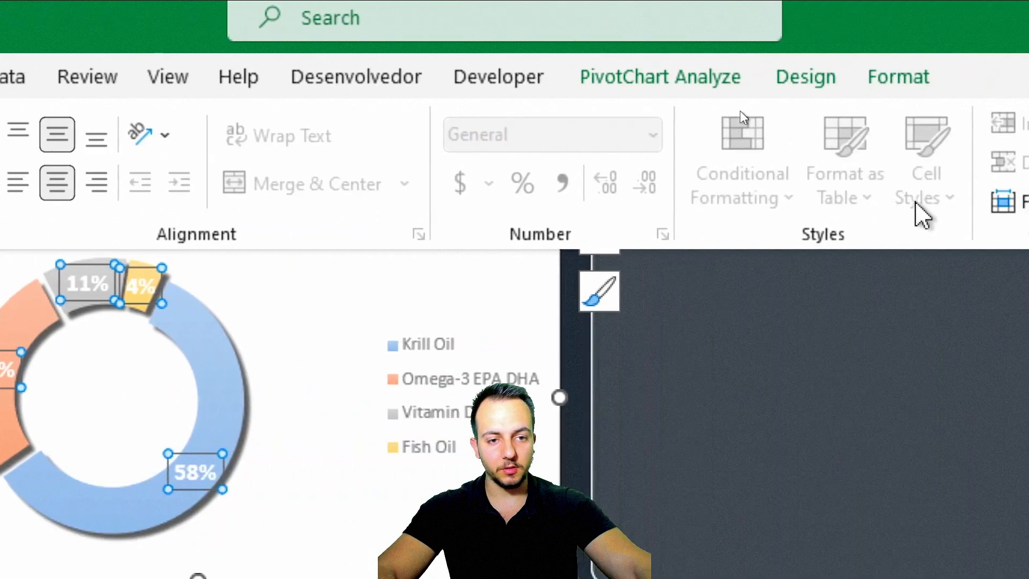
Step: Apply the first outer text shadow preset to the doughnut's percentage labels
{"action": "left_click", "coordinate": [730, 80]}
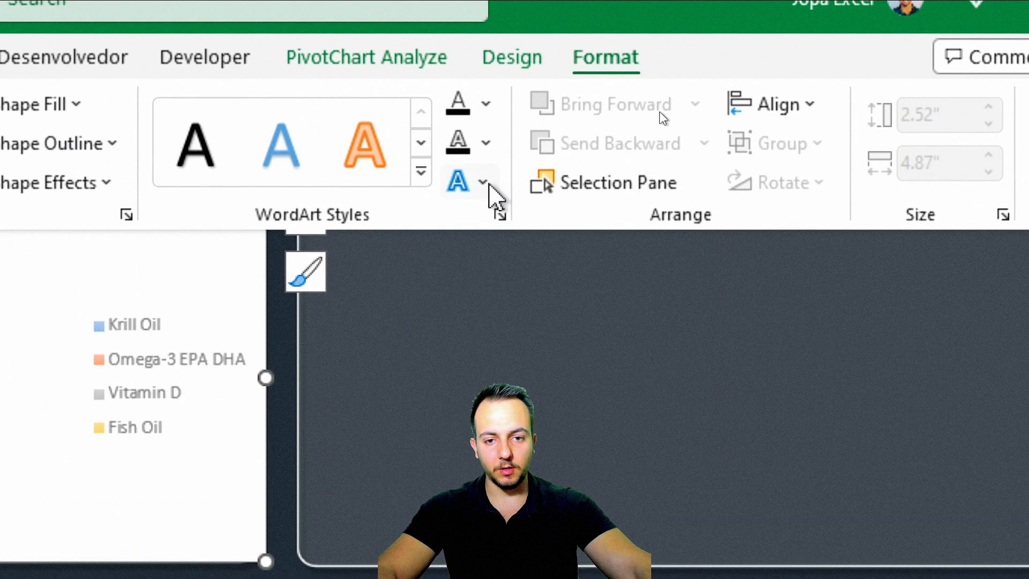
{"action": "left_click", "coordinate": [485, 183]}
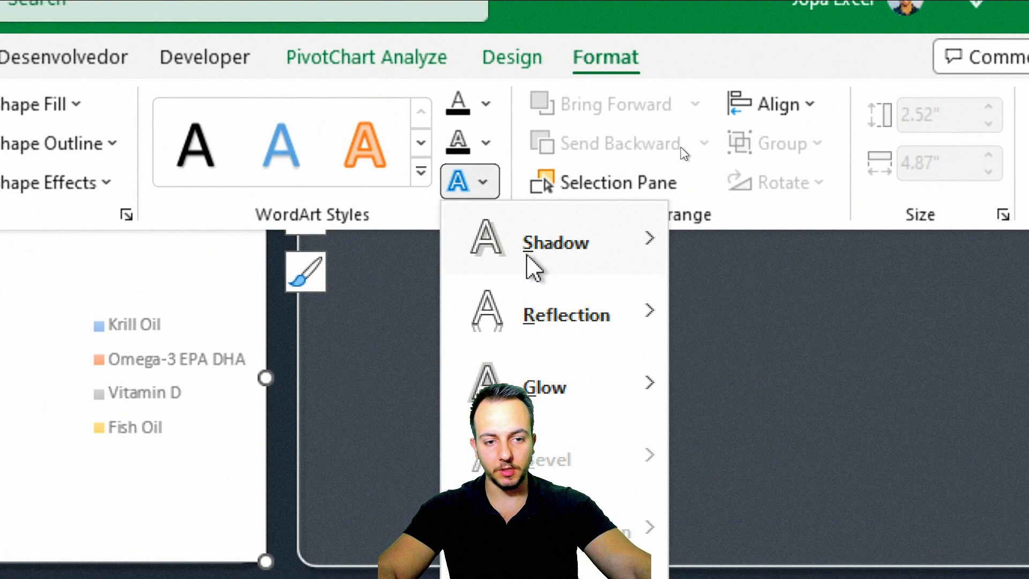
{"action": "mouse_move", "coordinate": [523, 266]}
{"action": "left_click", "coordinate": [717, 369]}
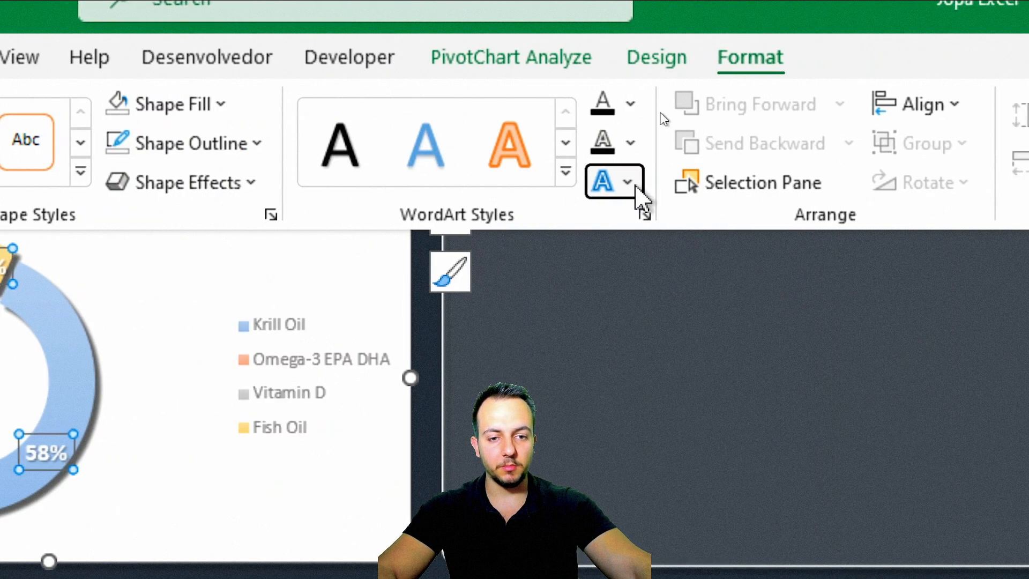
Step: Set the percentage labels' text shadow to 35% transparency, with less blur and a slightly greater distance
{"action": "left_click", "coordinate": [627, 183]}
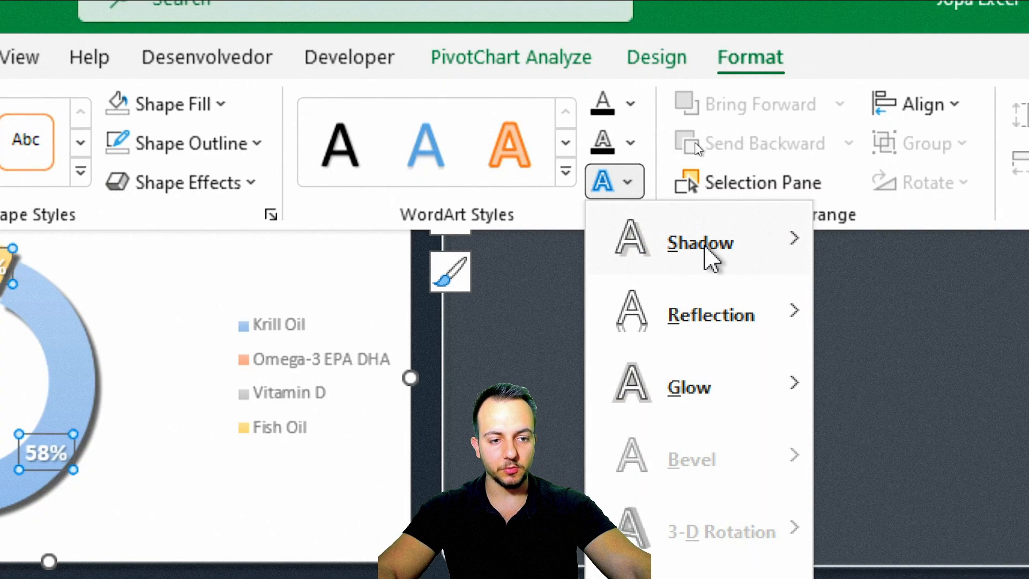
{"action": "mouse_move", "coordinate": [707, 256]}
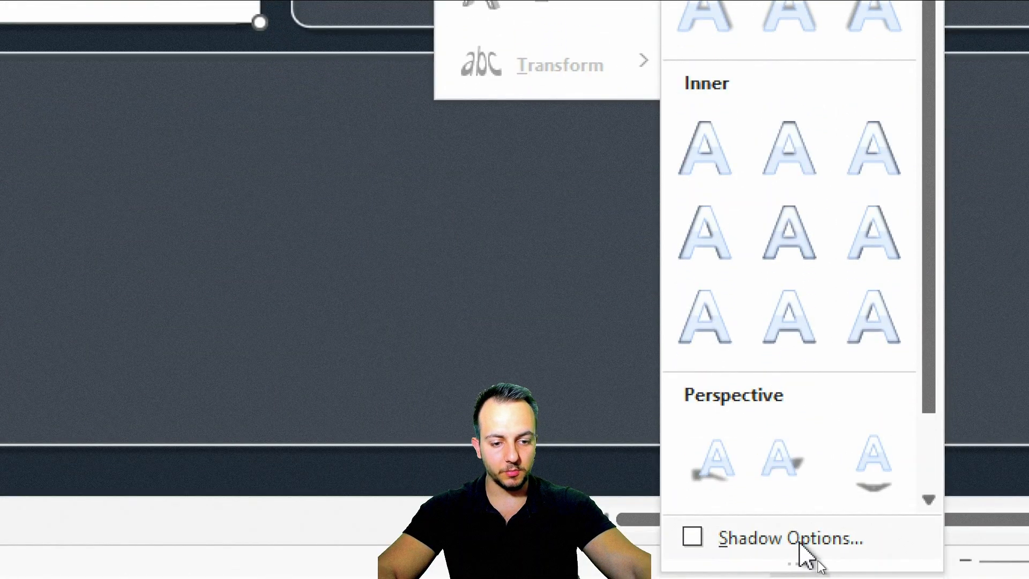
{"action": "left_click", "coordinate": [802, 539]}
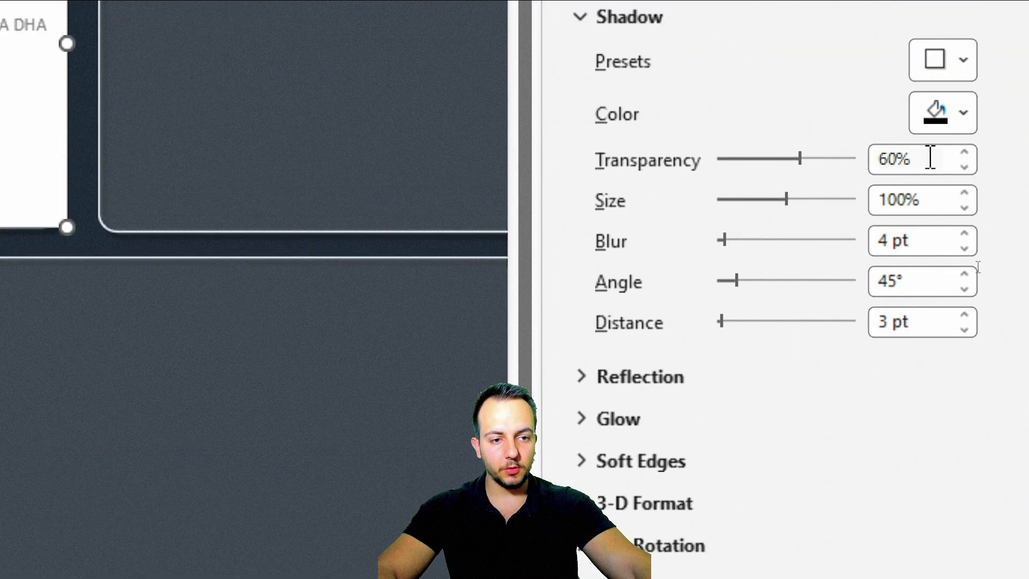
{"action": "left_click_drag", "start_coordinate": [930, 158], "coordinate": [831, 168]}
{"action": "type", "text": "35"}
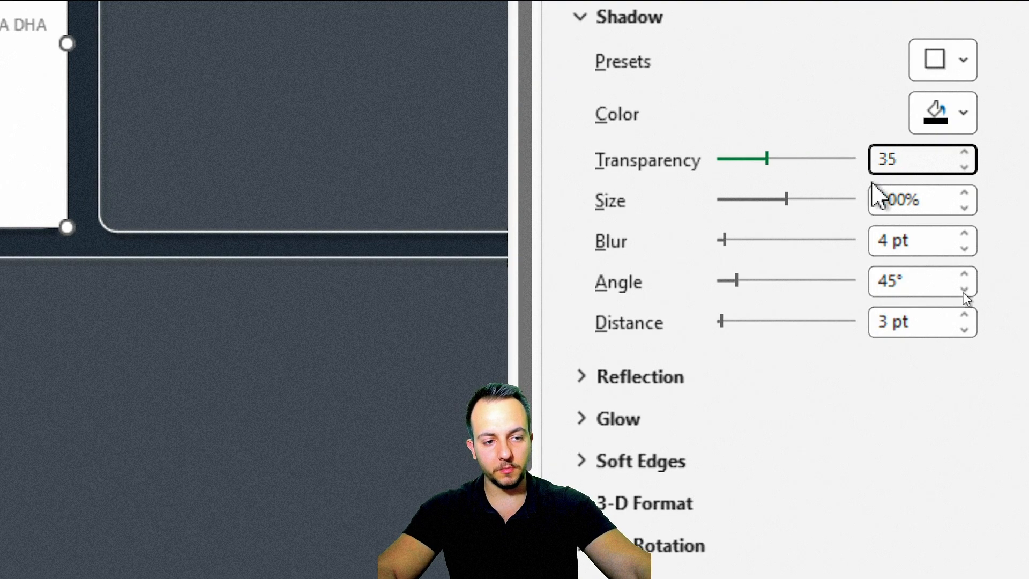
{"action": "left_click", "coordinate": [942, 241]}
{"action": "double_click", "coordinate": [965, 249]}
{"action": "left_click", "coordinate": [964, 314]}
{"action": "left_click", "coordinate": [993, 8]}
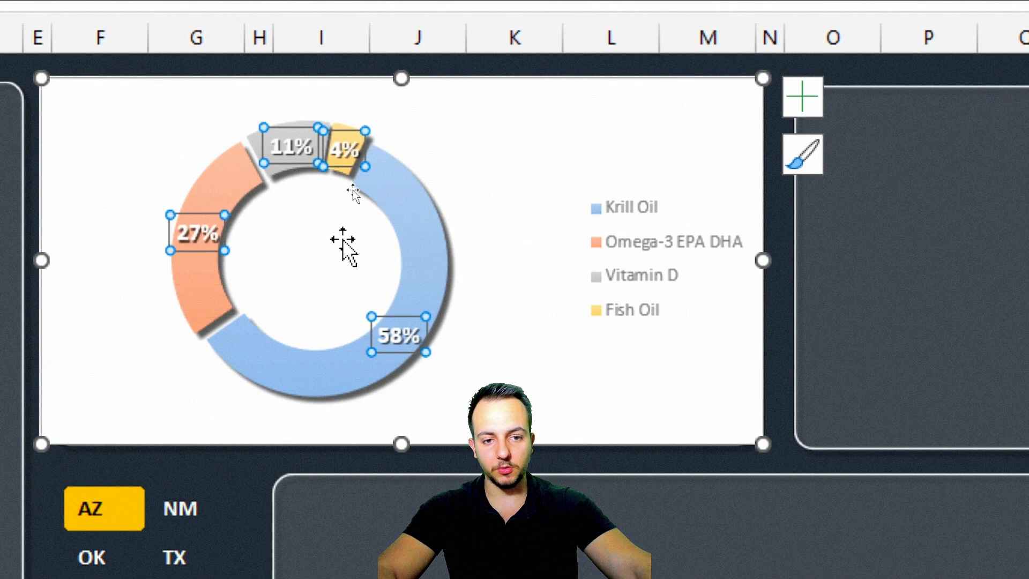
Step: Format the doughnut chart's legend text as bold and white
{"action": "left_click", "coordinate": [635, 217]}
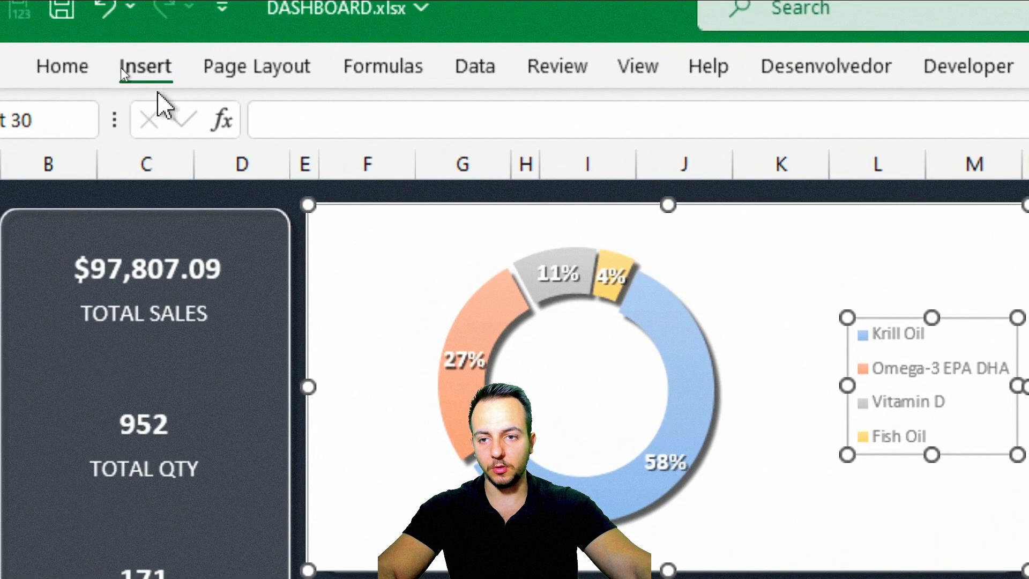
{"action": "left_click", "coordinate": [124, 71]}
{"action": "left_click", "coordinate": [64, 69]}
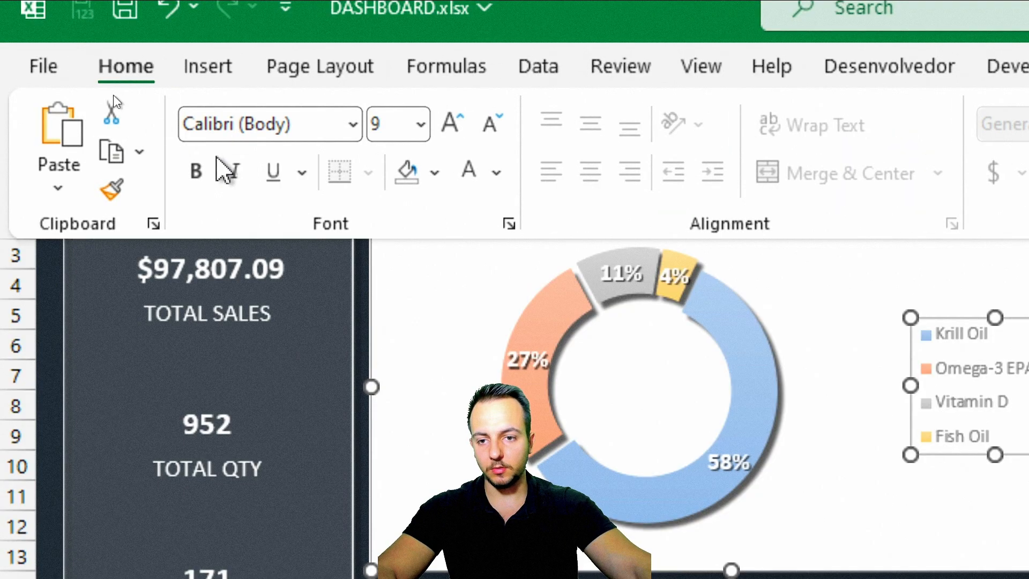
{"action": "left_click", "coordinate": [470, 172]}
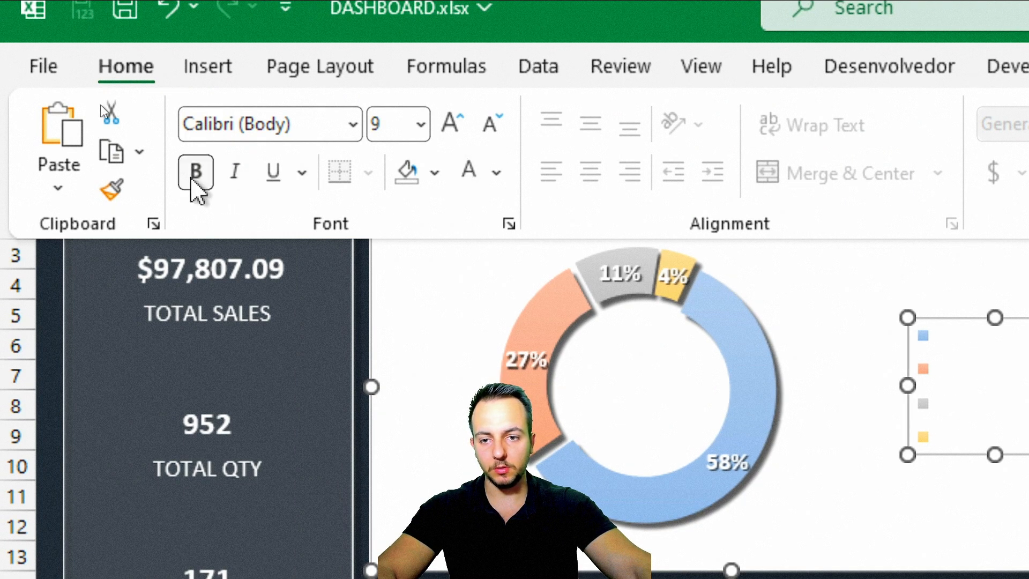
Step: Remove the shape outline and the shape fill from the doughnut PivotChart's chart area
{"action": "left_click", "coordinate": [409, 326]}
{"action": "left_click", "coordinate": [416, 240]}
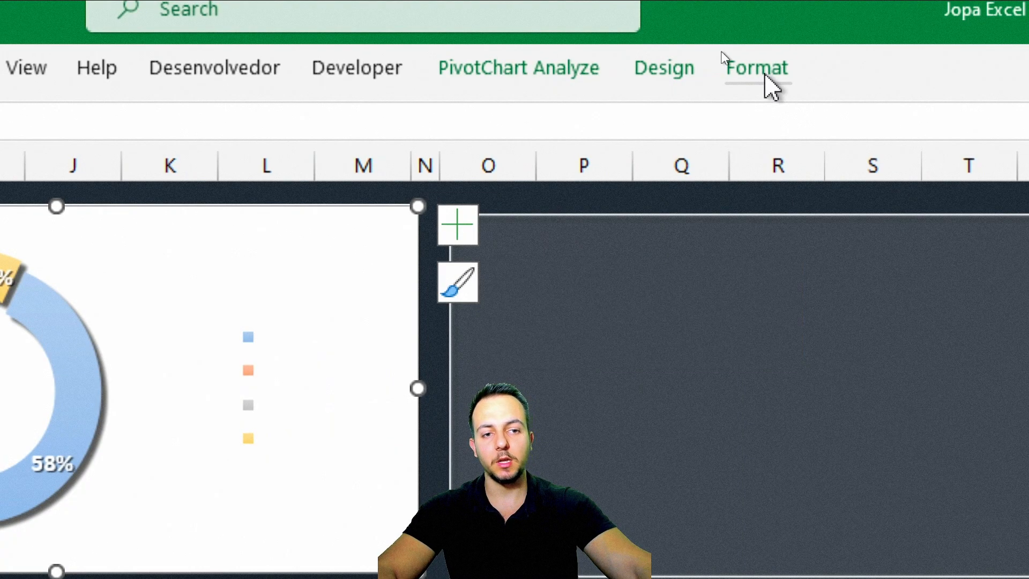
{"action": "left_click", "coordinate": [770, 85]}
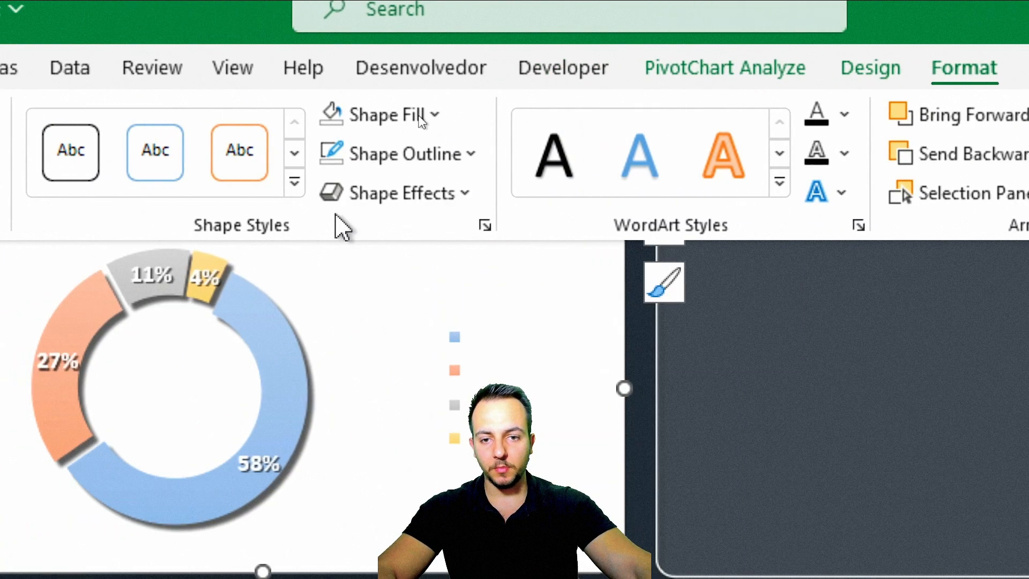
{"action": "left_click", "coordinate": [420, 158]}
{"action": "left_click", "coordinate": [443, 425]}
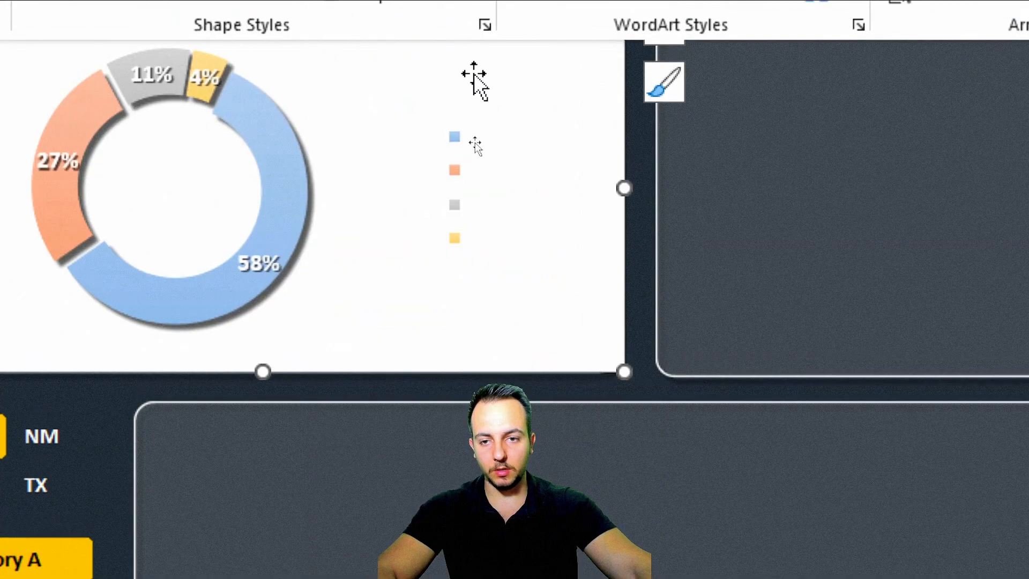
{"action": "left_click", "coordinate": [428, 59]}
{"action": "left_click", "coordinate": [417, 370]}
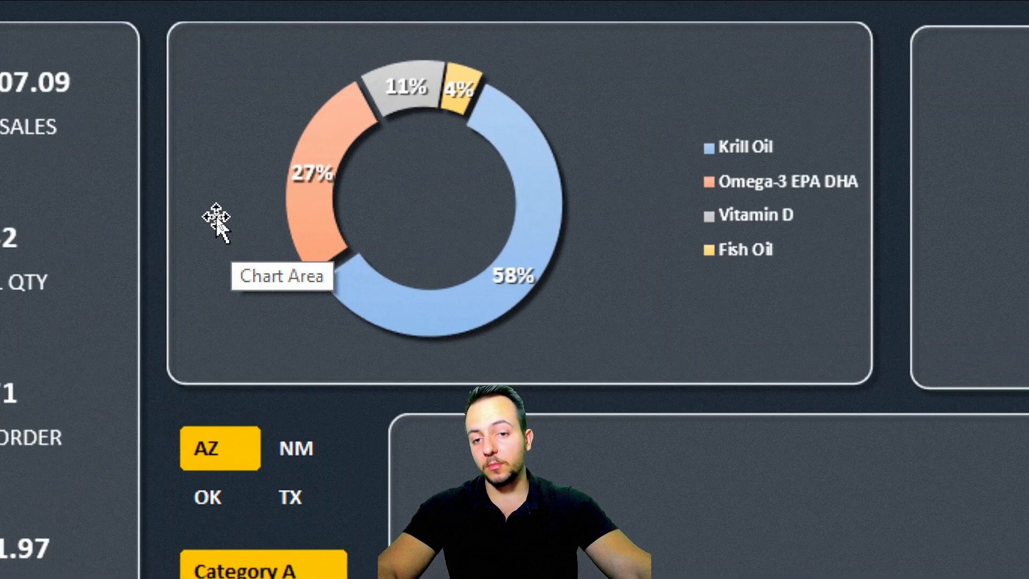
Step: Enlarge the doughnut's plot area slightly from its two lower corners
{"action": "left_click", "coordinate": [407, 236]}
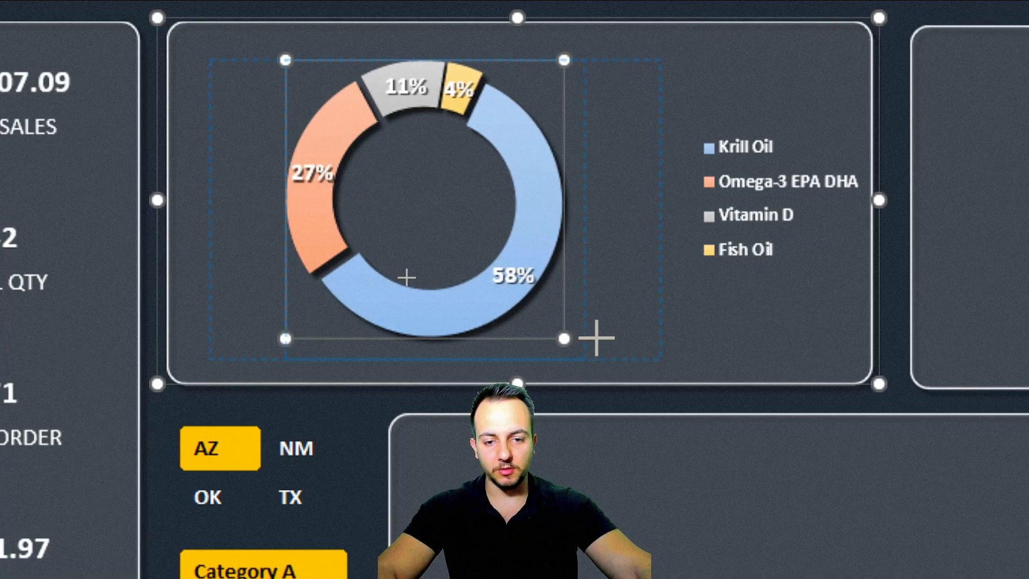
{"action": "left_click_drag", "start_coordinate": [592, 340], "coordinate": [591, 346]}
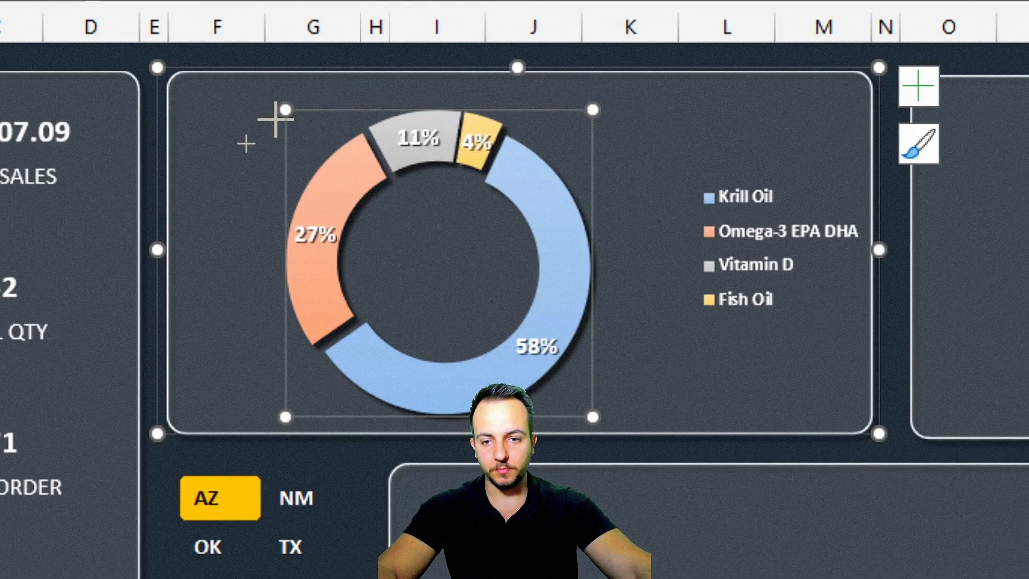
{"action": "left_click_drag", "start_coordinate": [276, 416], "coordinate": [284, 415]}
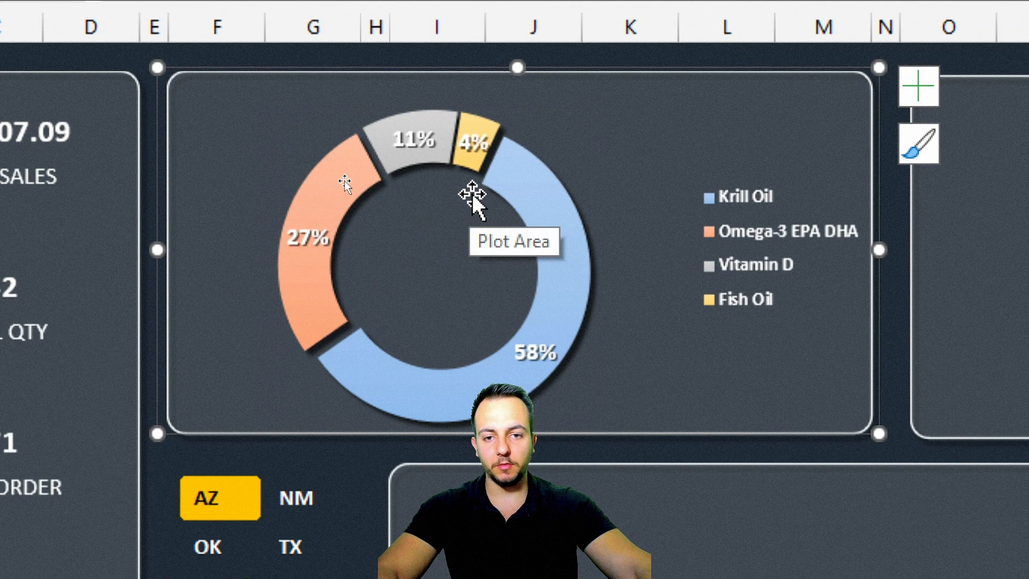
{"action": "key", "text": "Escape"}
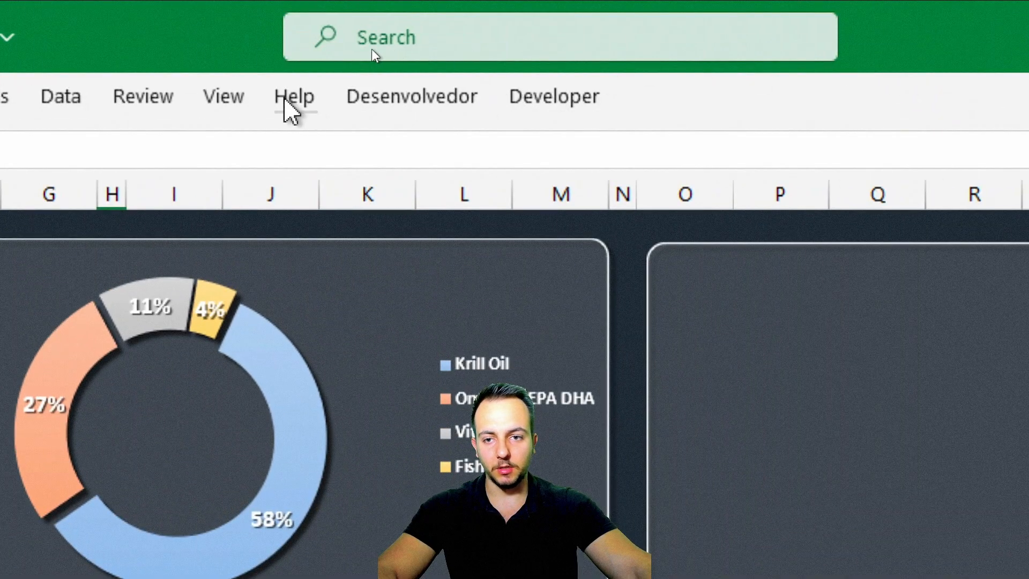
Step: Insert a text box across the top of the doughnut chart's panel with the title TOTAL SOLD BY CATEGORY
{"action": "left_click", "coordinate": [194, 112]}
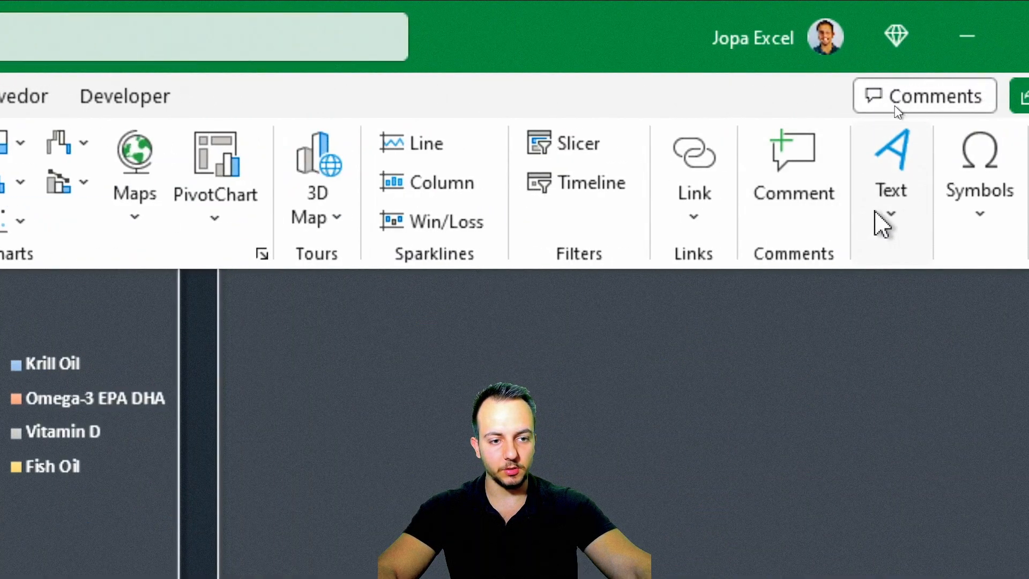
{"action": "left_click", "coordinate": [881, 224]}
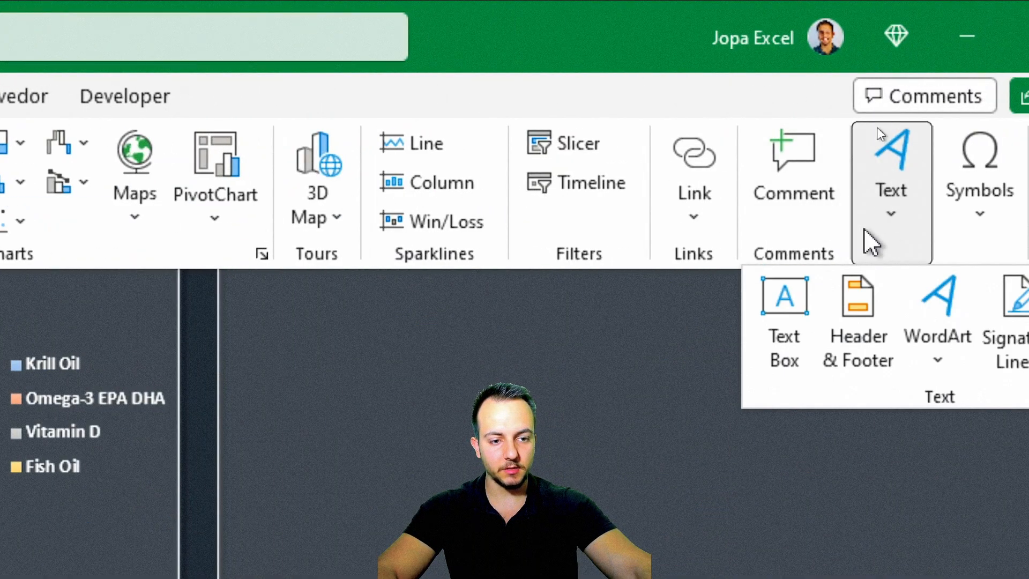
{"action": "left_click", "coordinate": [784, 316]}
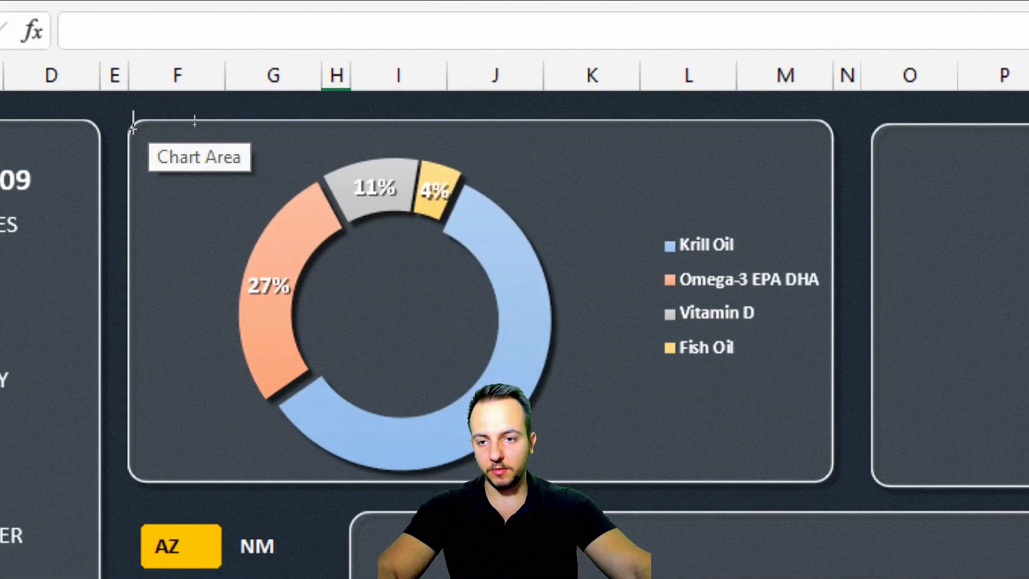
{"action": "left_click_drag", "start_coordinate": [130, 118], "coordinate": [831, 151]}
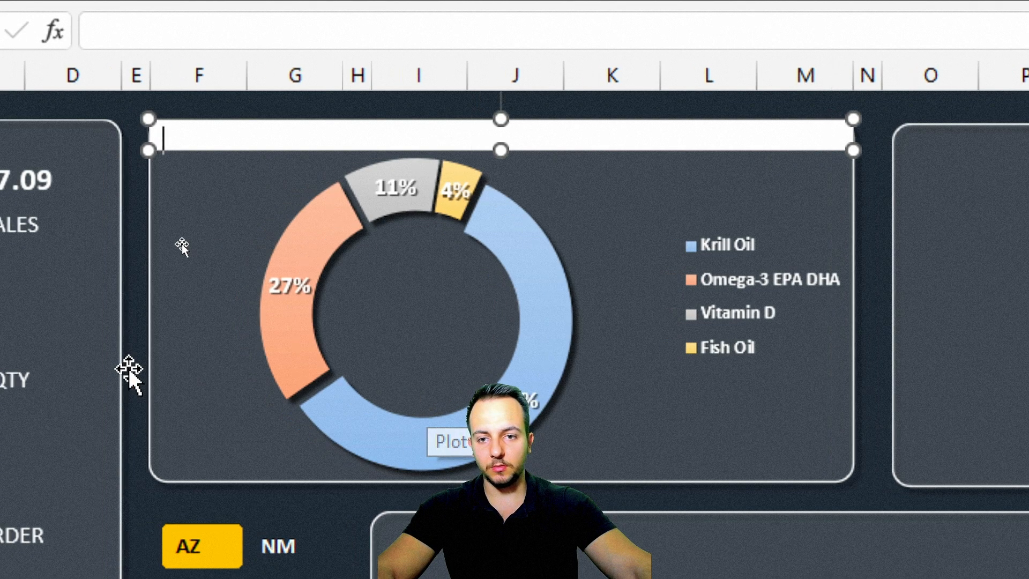
{"action": "type", "text": "TOTAL SOLD"}
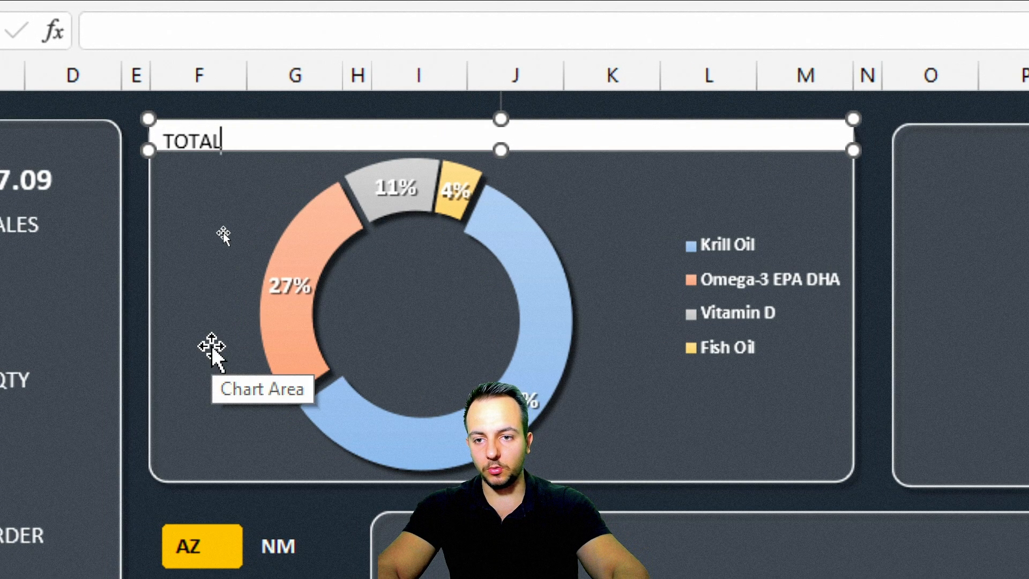
{"action": "type", "text": " BY CATEGORY"}
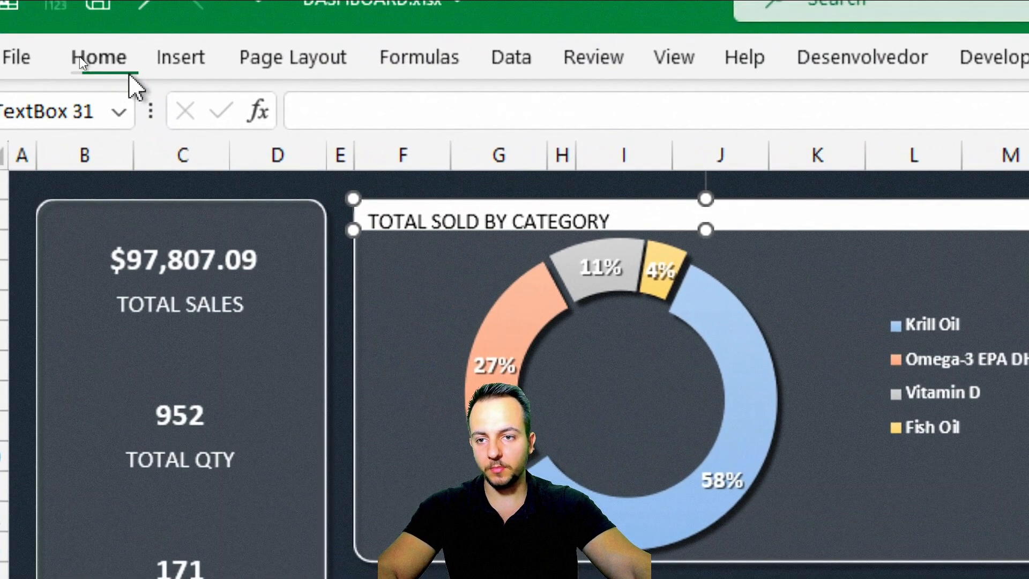
Step: Format the chart title text as centered, bold and white, and remove the text box's outline and fill
{"action": "left_click", "coordinate": [81, 59]}
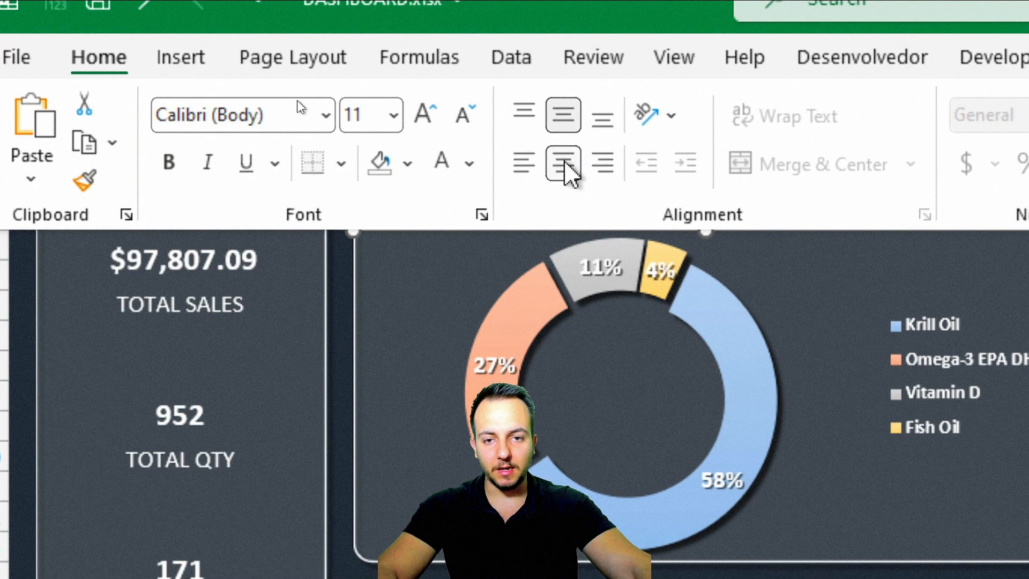
{"action": "left_click", "coordinate": [179, 175]}
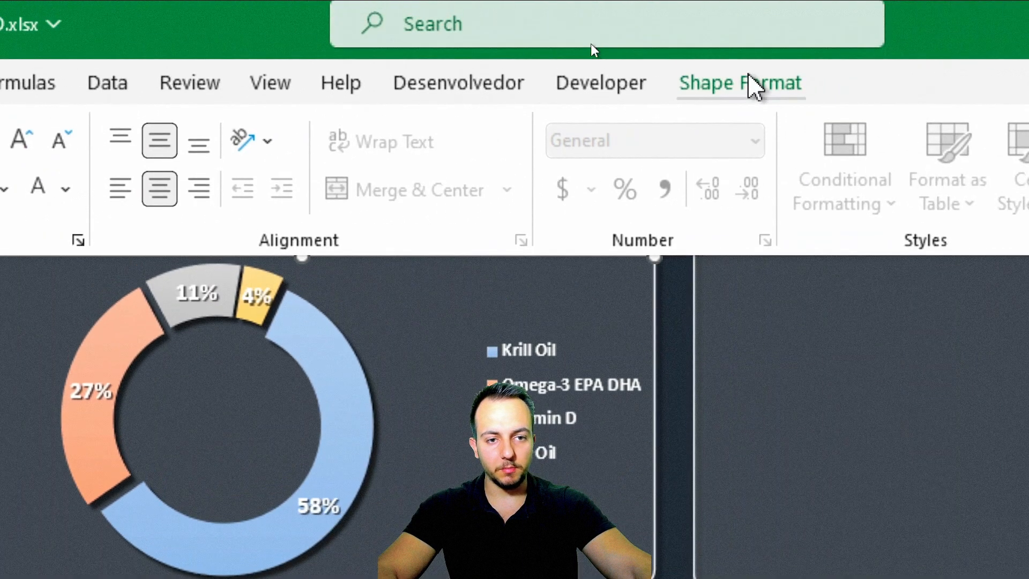
{"action": "left_click", "coordinate": [753, 85]}
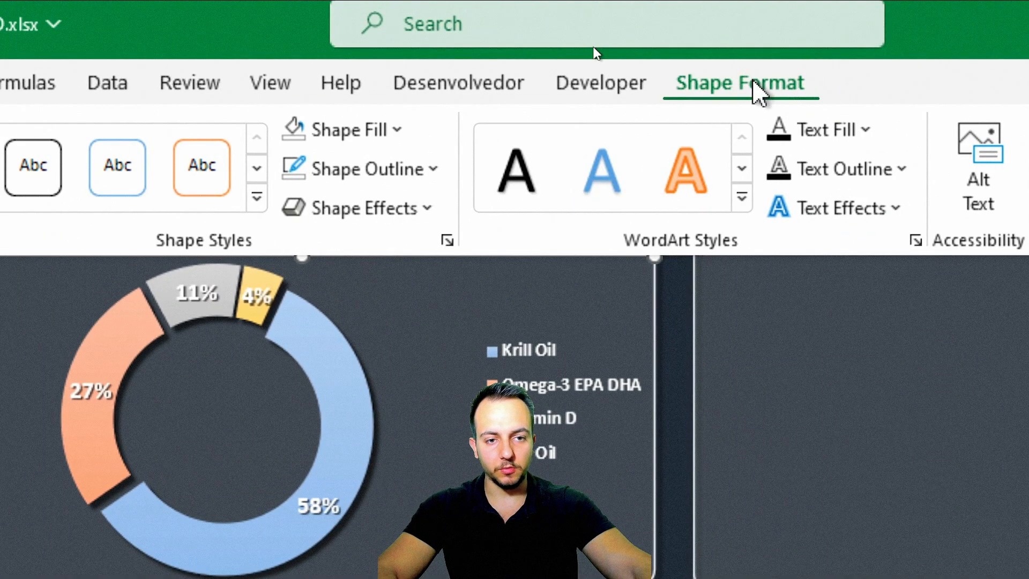
{"action": "left_click", "coordinate": [357, 171]}
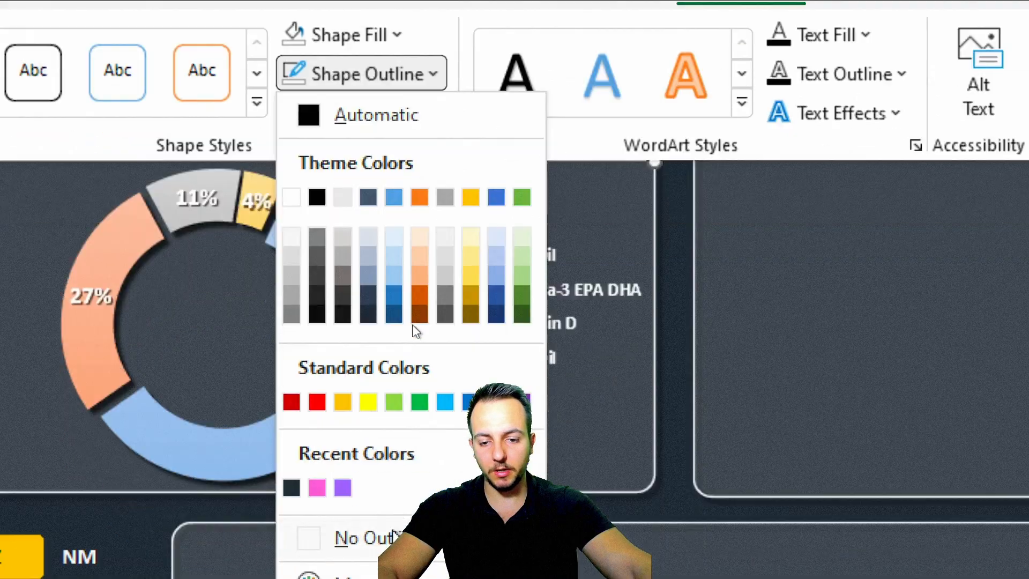
{"action": "left_click", "coordinate": [378, 479]}
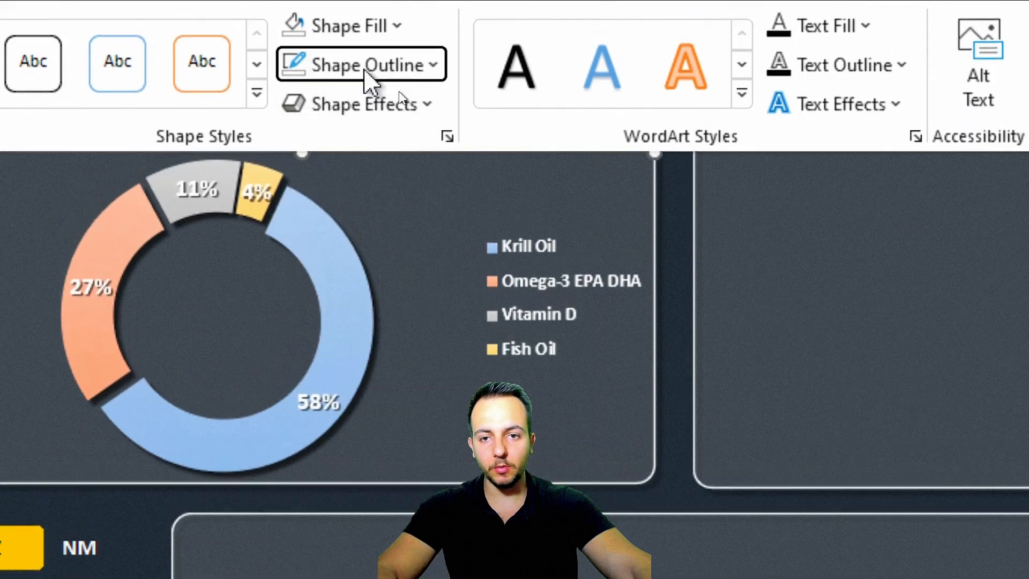
{"action": "left_click", "coordinate": [375, 30]}
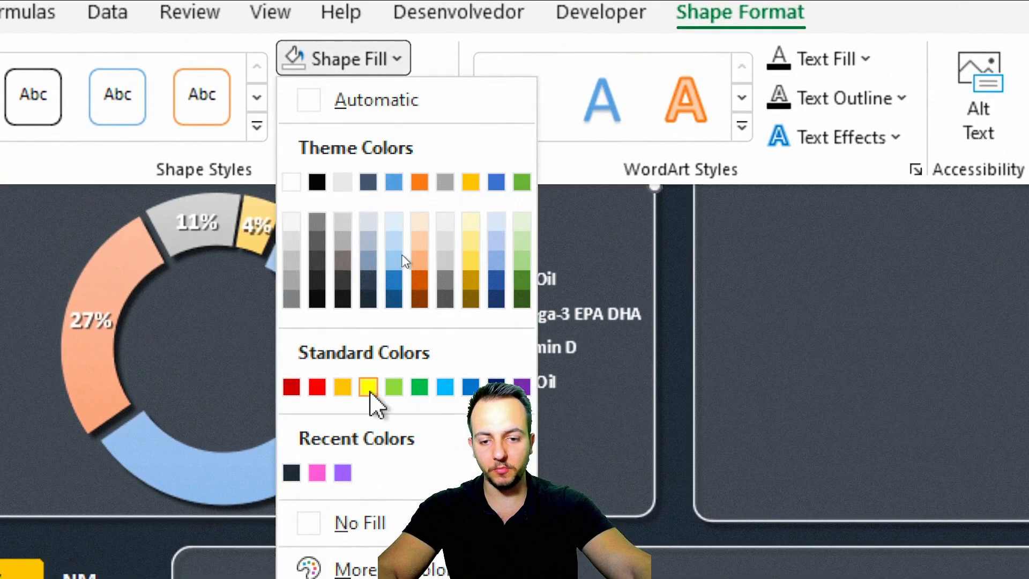
{"action": "left_click", "coordinate": [382, 485]}
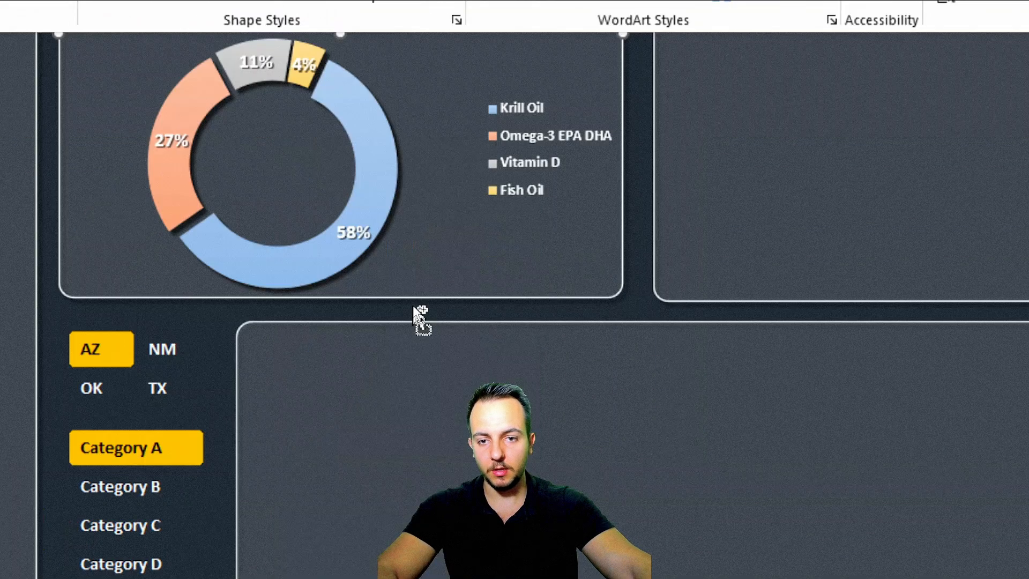
{"action": "key", "text": "ctrl+F1"}
{"action": "key", "text": "Escape"}
Step: Shrink the doughnut's plot area slightly so it sits clear of the panel's lower border
{"action": "left_click", "coordinate": [335, 232]}
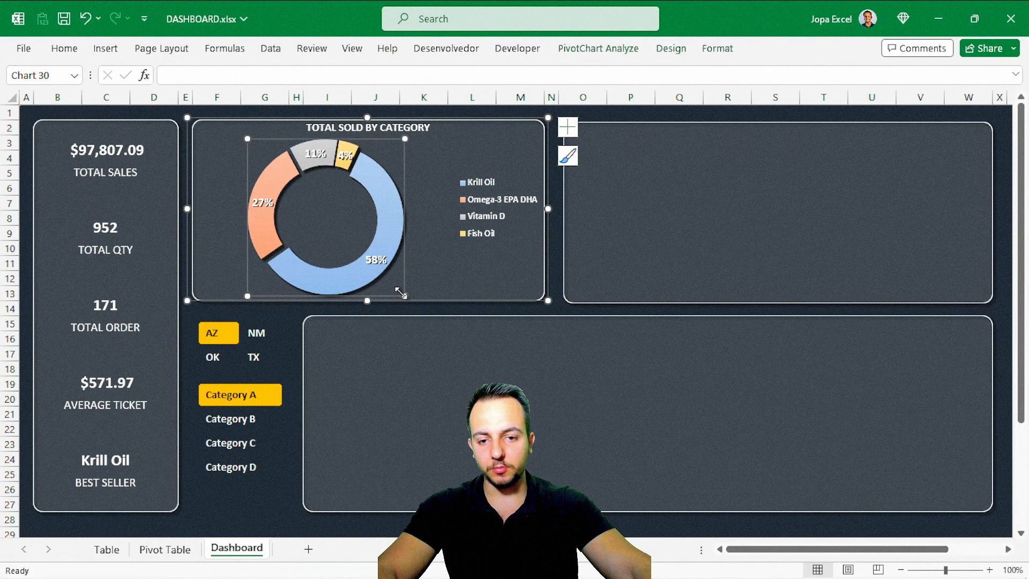
{"action": "left_click_drag", "start_coordinate": [398, 292], "coordinate": [398, 293]}
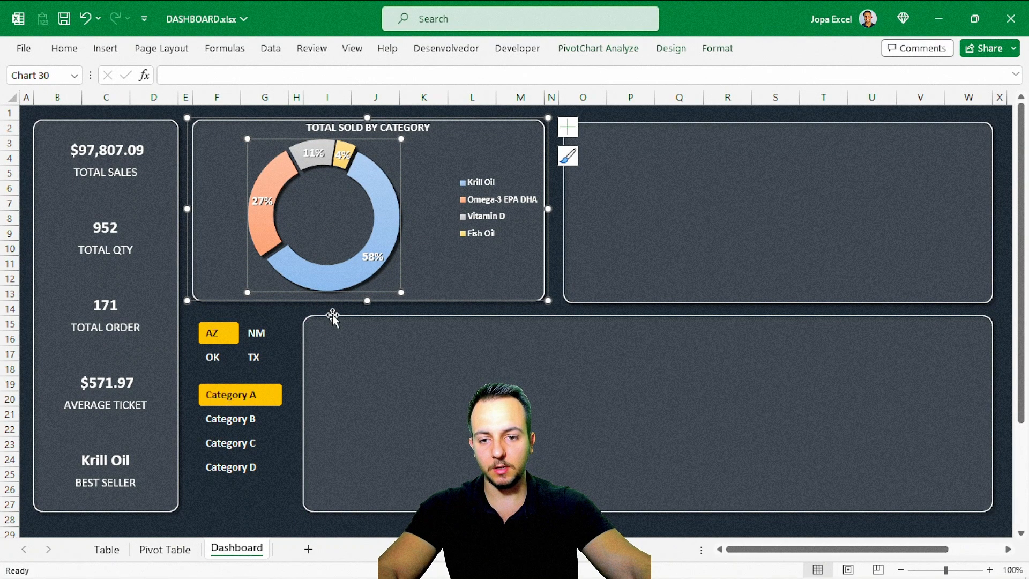
{"action": "key", "text": "Escape"}
Step: Test the state and category slicers by switching between Categories A, B and C and the states TX, OK and AZ
{"action": "left_click", "coordinate": [254, 425]}
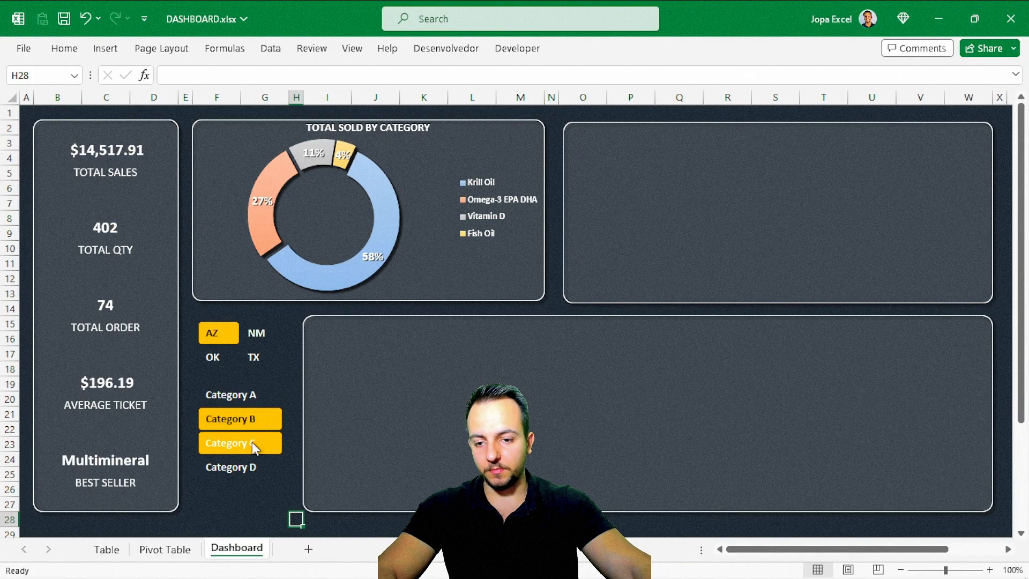
{"action": "left_click", "coordinate": [252, 453]}
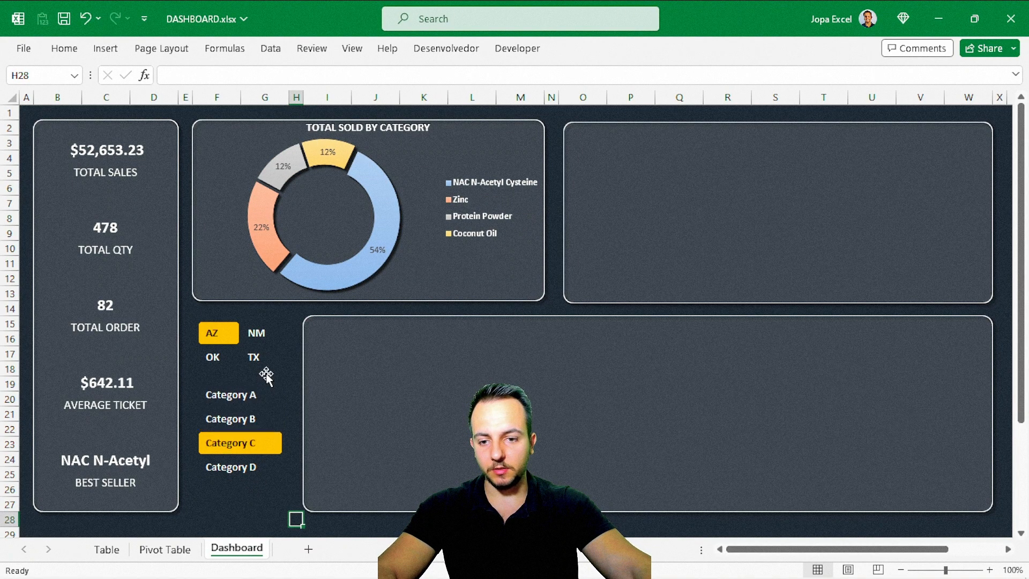
{"action": "left_click", "coordinate": [266, 358]}
{"action": "left_click", "coordinate": [236, 395]}
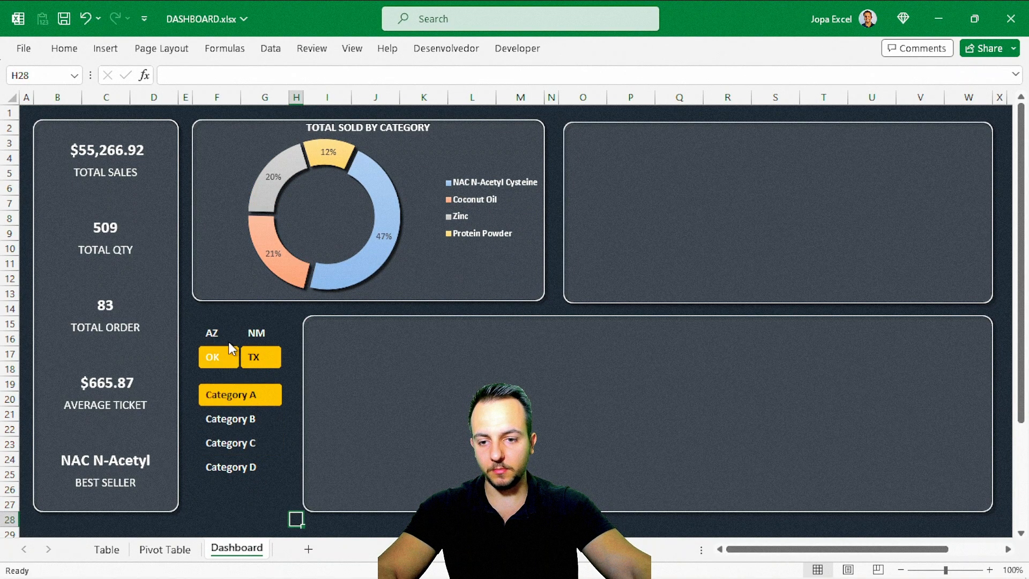
{"action": "left_click", "coordinate": [212, 332]}
{"action": "left_click", "coordinate": [225, 440]}
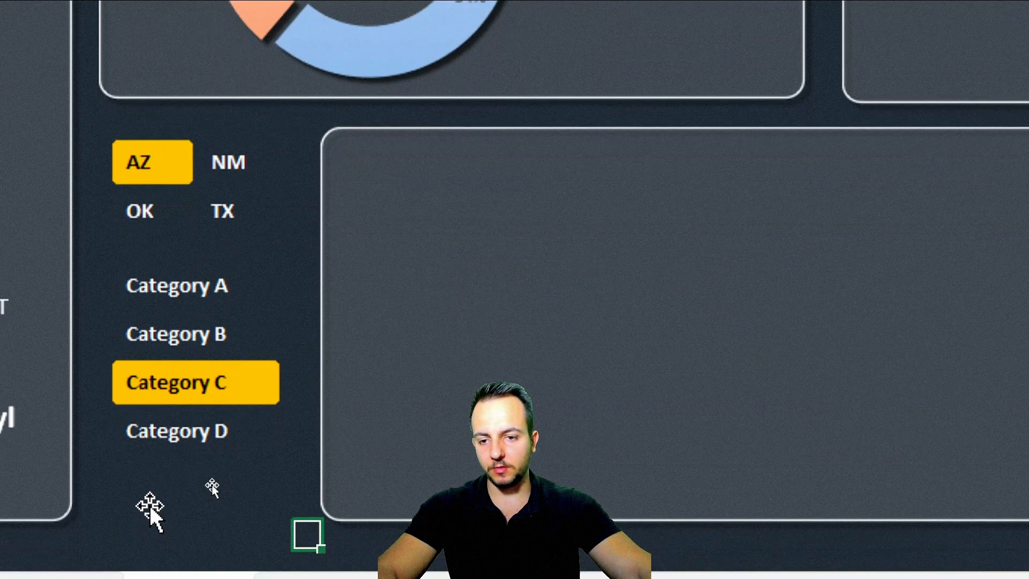
{"action": "left_click", "coordinate": [247, 297], "text": "ctrl"}
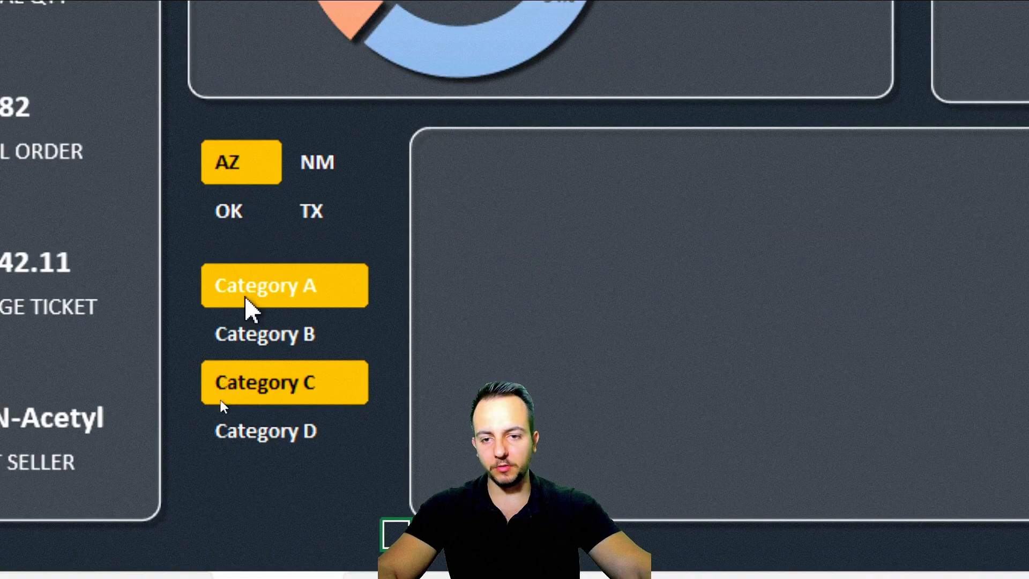
Step: Clear the filters from the STATES slicer and the category slicer
{"action": "right_click", "coordinate": [357, 236]}
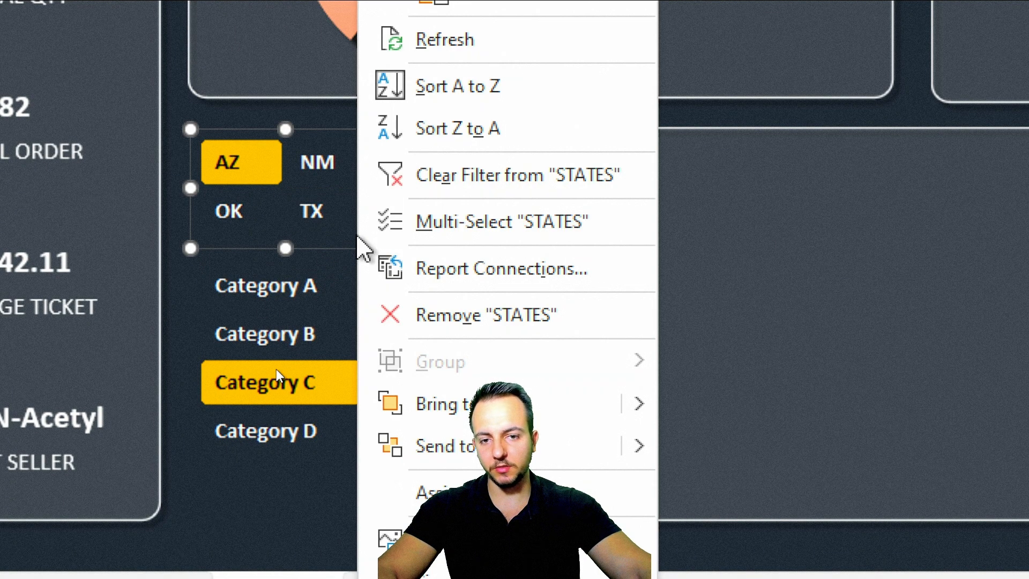
{"action": "left_click", "coordinate": [504, 184]}
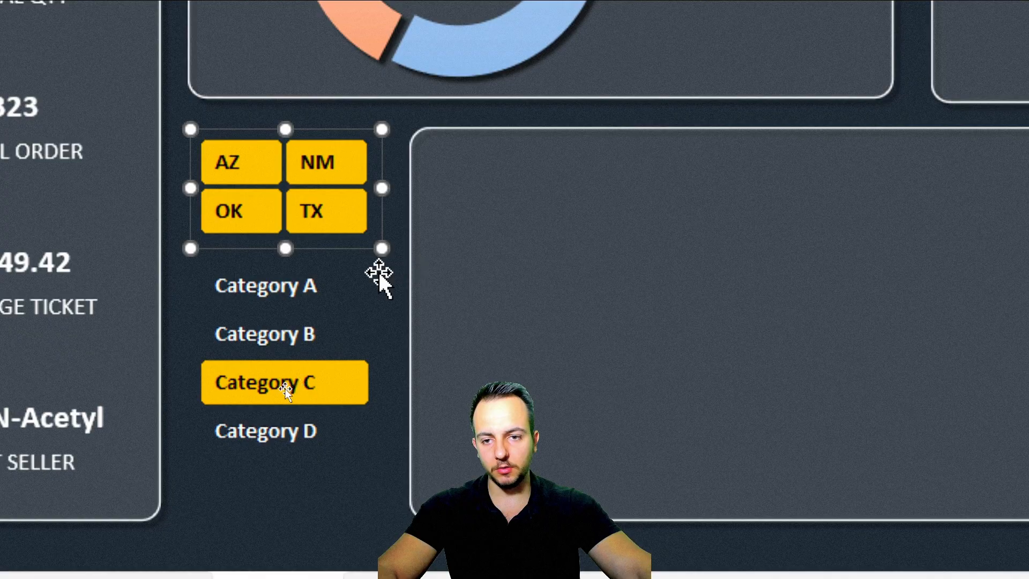
{"action": "right_click", "coordinate": [369, 274]}
{"action": "left_click", "coordinate": [481, 185]}
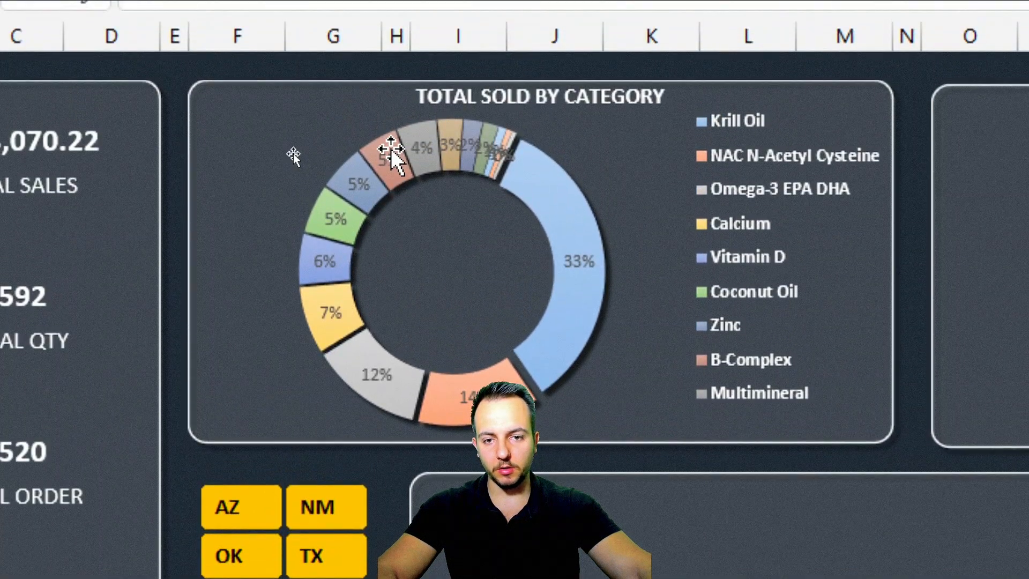
Step: Make the doughnut chart's labels and legend bold and white, and increase their font size by three increments
{"action": "left_click", "coordinate": [391, 150]}
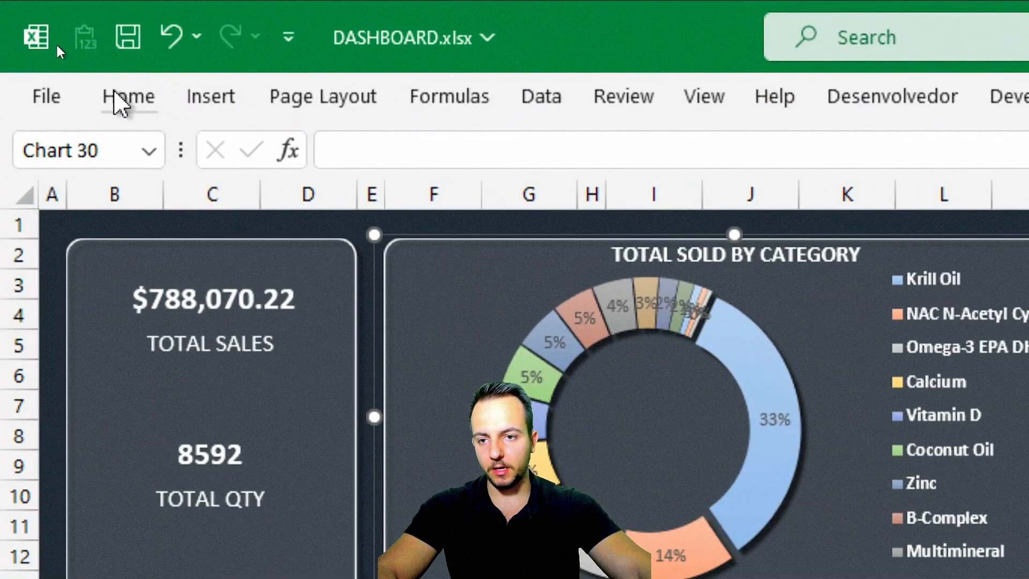
{"action": "left_click", "coordinate": [119, 102]}
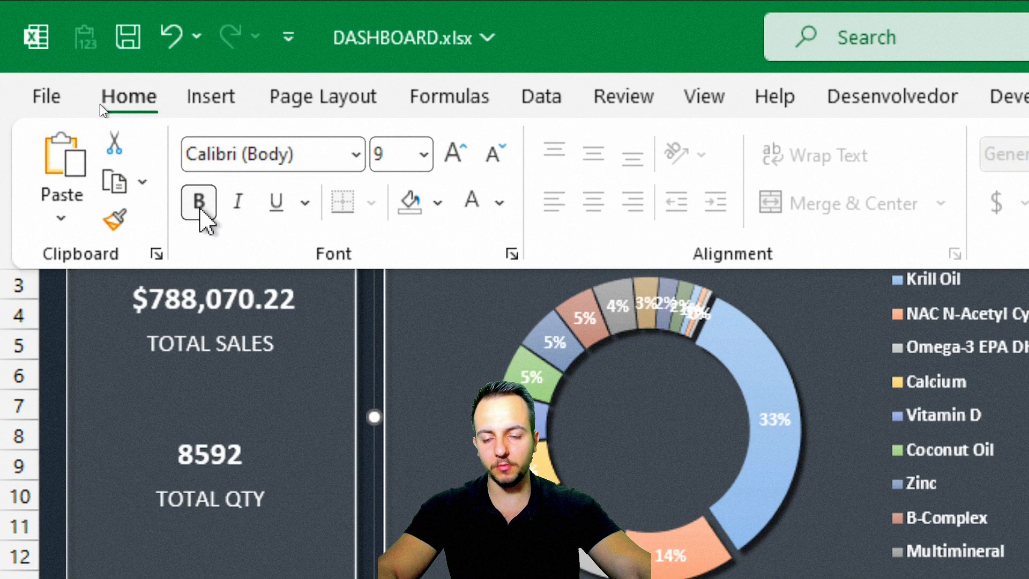
{"action": "left_click", "coordinate": [453, 157]}
{"action": "left_click", "coordinate": [454, 156]}
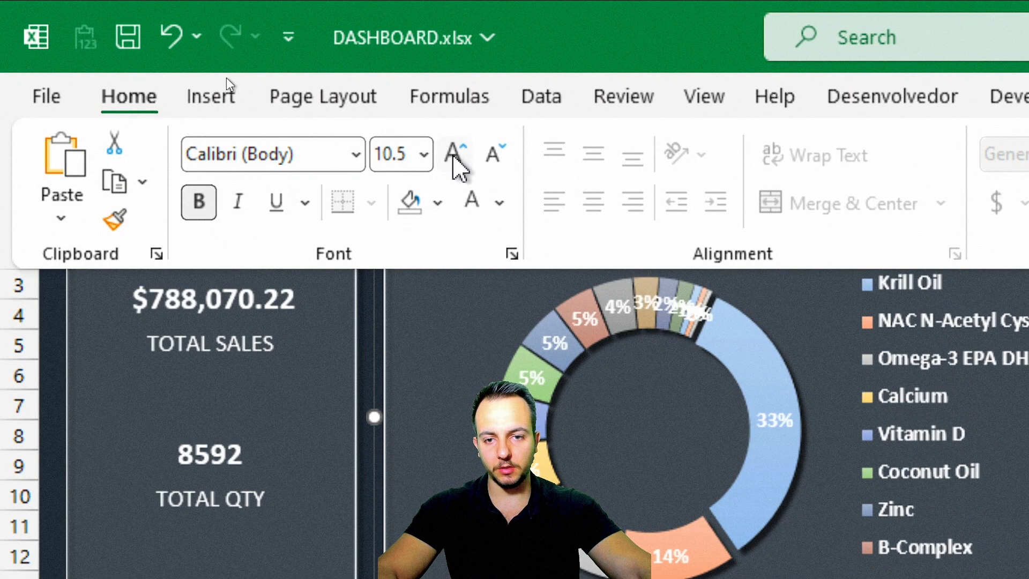
{"action": "left_click", "coordinate": [454, 156]}
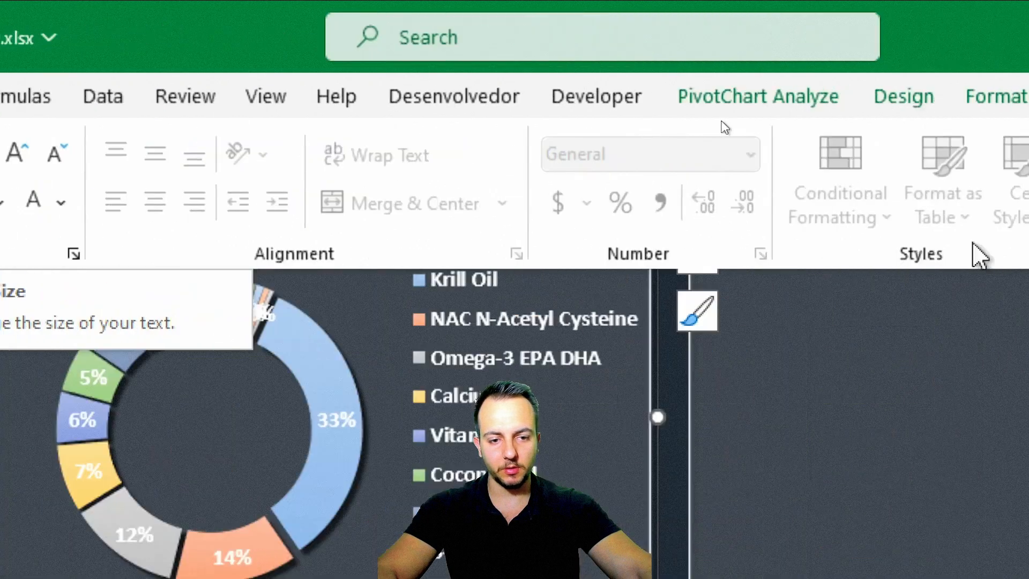
Step: Apply the first outer text shadow preset to the doughnut chart's text and open its detailed shadow options
{"action": "left_click", "coordinate": [812, 96]}
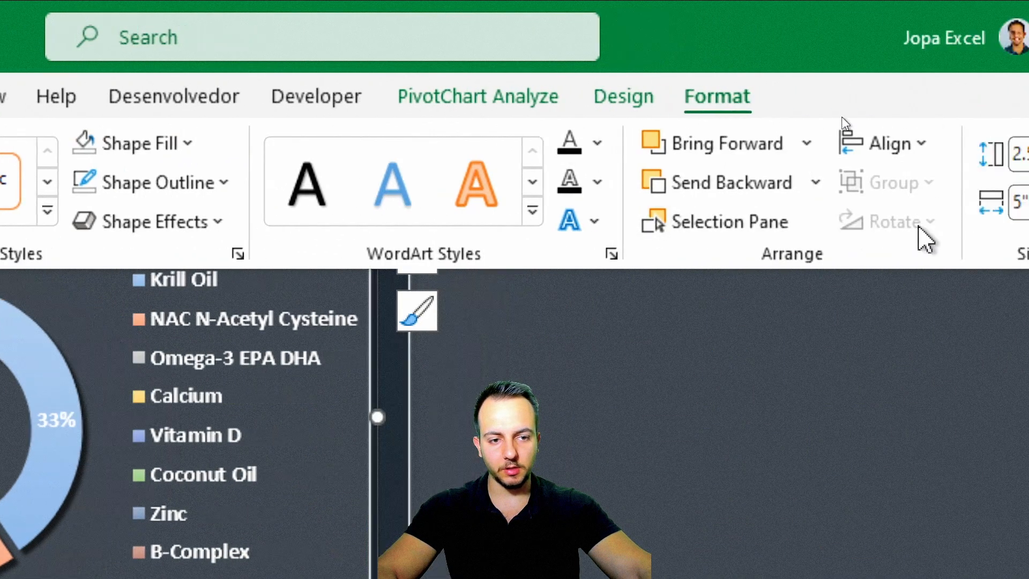
{"action": "left_click", "coordinate": [396, 221]}
{"action": "mouse_move", "coordinate": [563, 281]}
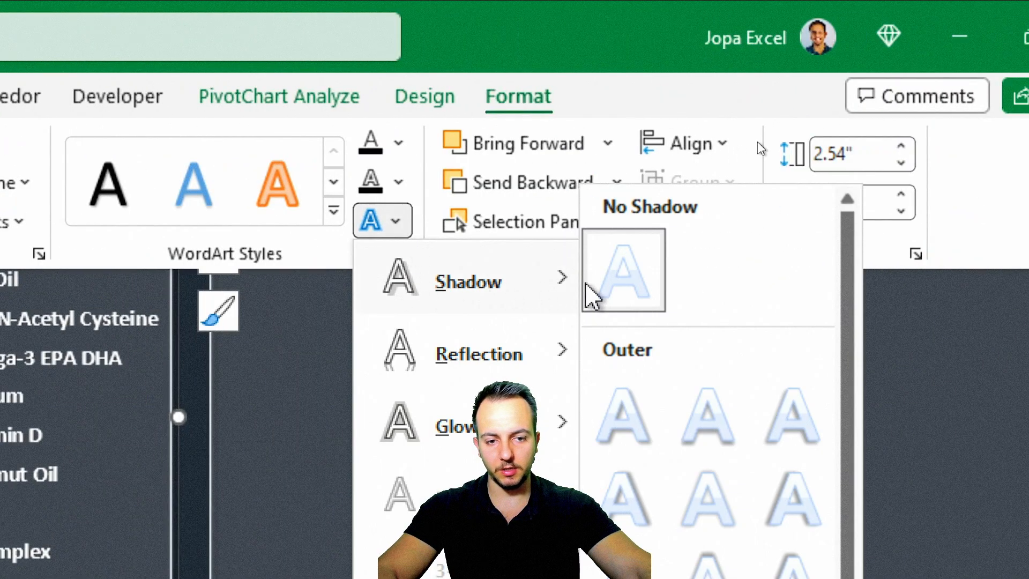
{"action": "left_click", "coordinate": [630, 432]}
{"action": "left_click", "coordinate": [374, 229]}
{"action": "mouse_move", "coordinate": [472, 280]}
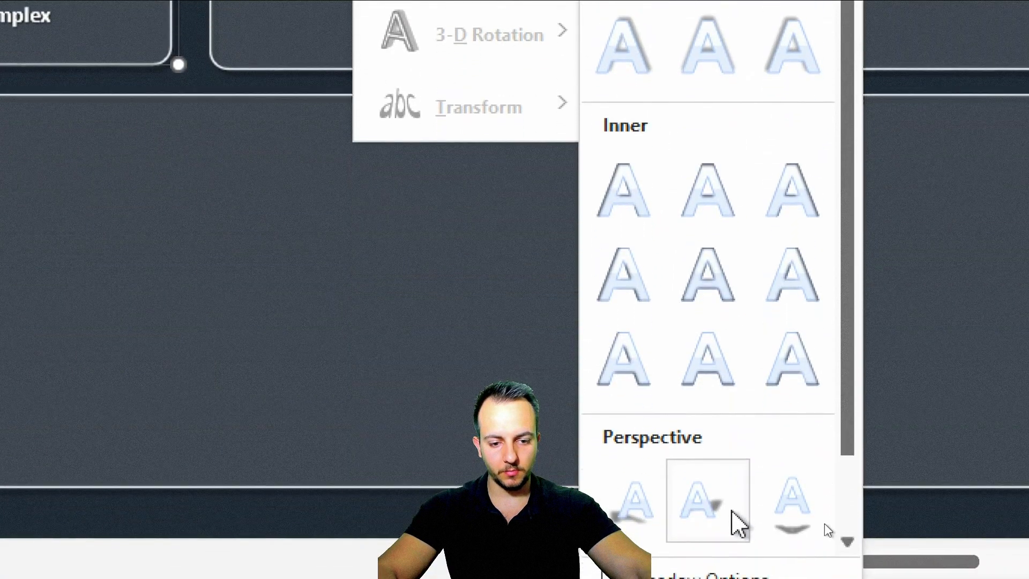
{"action": "left_click", "coordinate": [693, 576]}
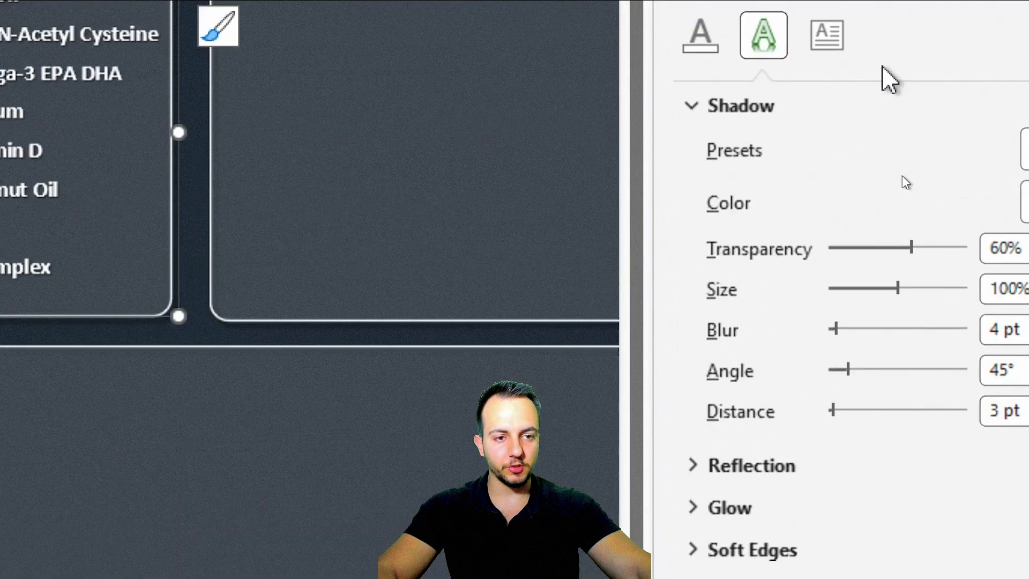
Step: Set the chart text shadow to 35% transparency, 2 pt blur and 4 pt distance, and close the formatting options
{"action": "left_click_drag", "start_coordinate": [927, 256], "coordinate": [822, 259]}
{"action": "type", "text": "35"}
{"action": "key", "text": "Tab"}
{"action": "key", "text": "Tab"}
{"action": "key", "text": "Tab"}
{"action": "key", "text": "Tab"}
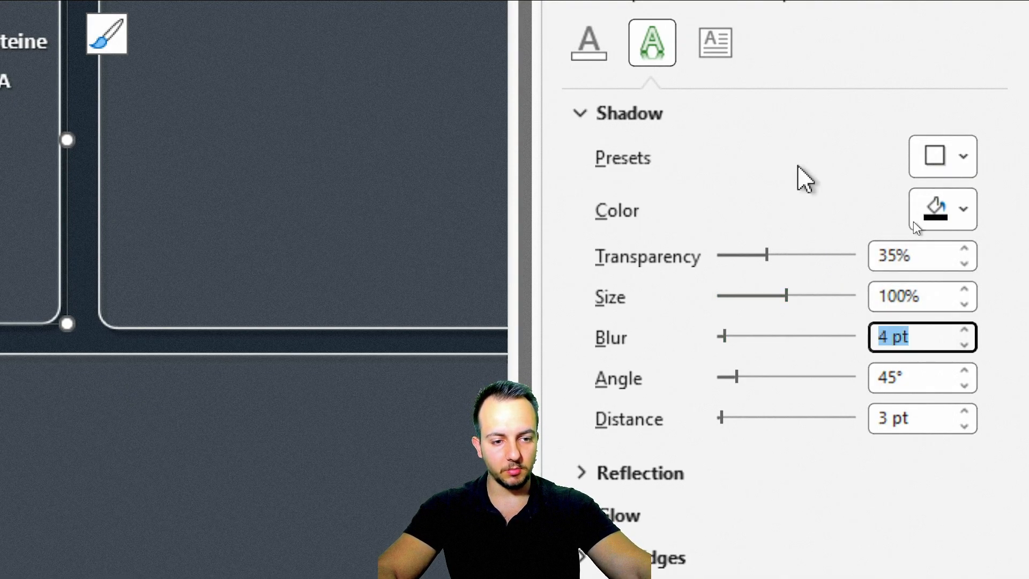
{"action": "type", "text": "2"}
{"action": "key", "text": "Tab"}
{"action": "key", "text": "Tab"}
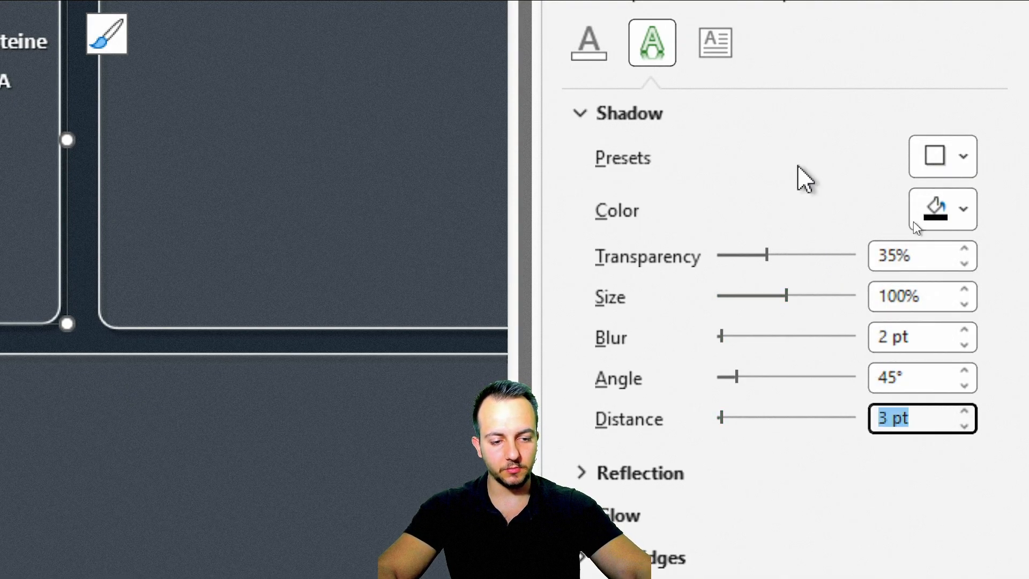
{"action": "type", "text": "4"}
{"action": "left_click", "coordinate": [939, 344]}
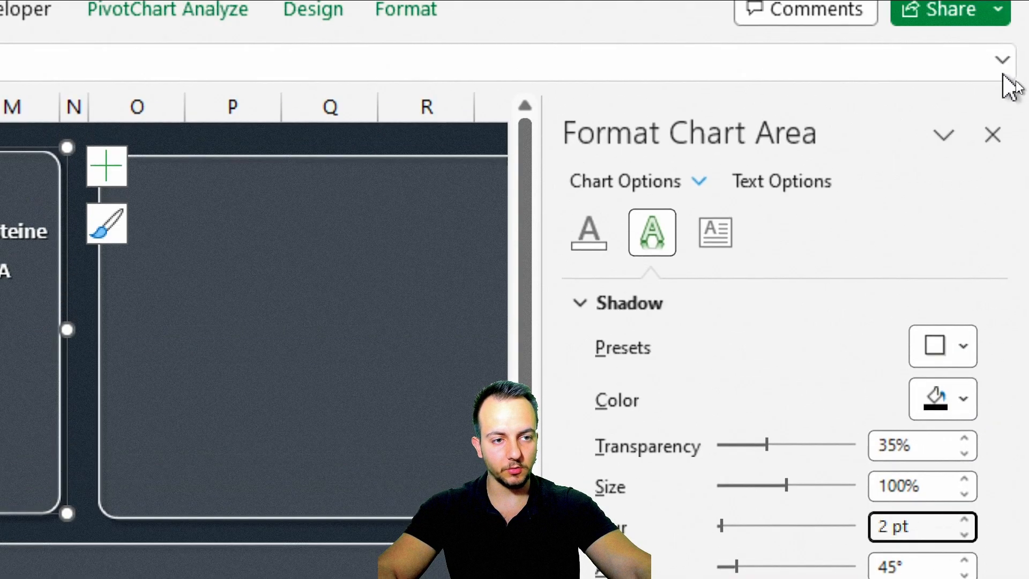
{"action": "left_click", "coordinate": [992, 125]}
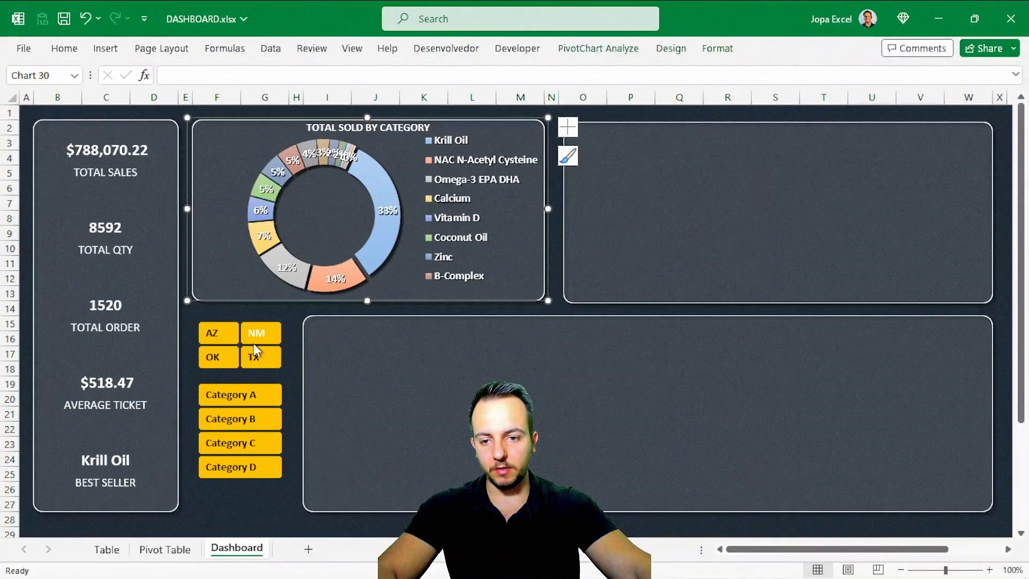
{"action": "key", "text": "Escape"}
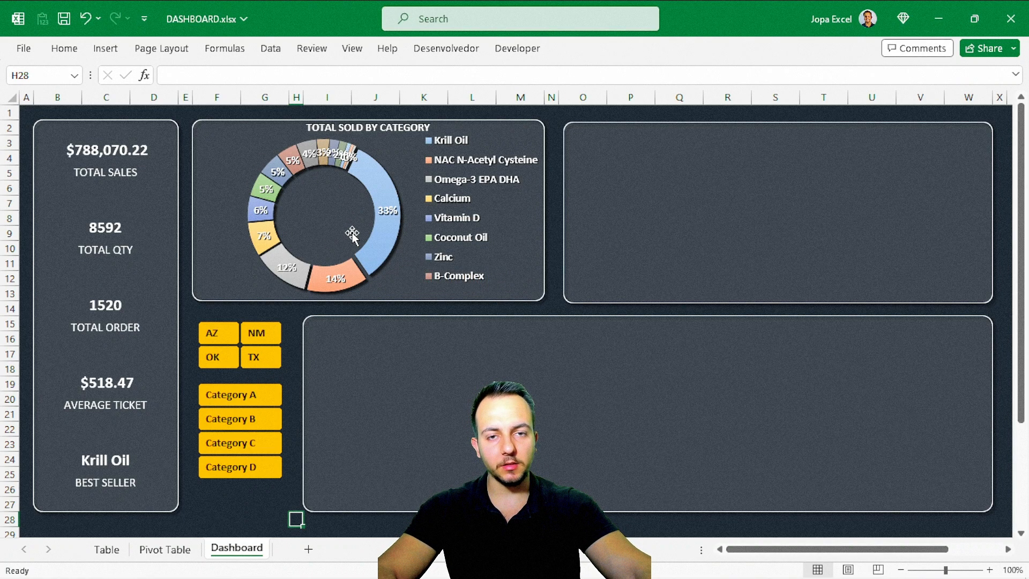
Step: Test the doughnut chart's formatting by switching the slicers between states such as AZ and TX and Categories B and C
{"action": "left_click", "coordinate": [218, 335]}
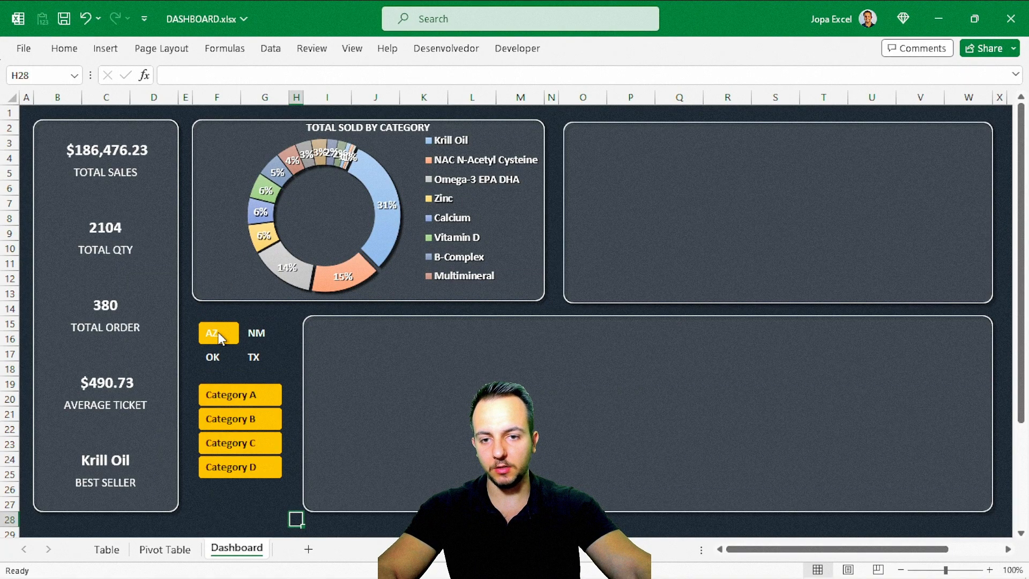
{"action": "left_click", "coordinate": [240, 422]}
{"action": "left_click", "coordinate": [252, 447]}
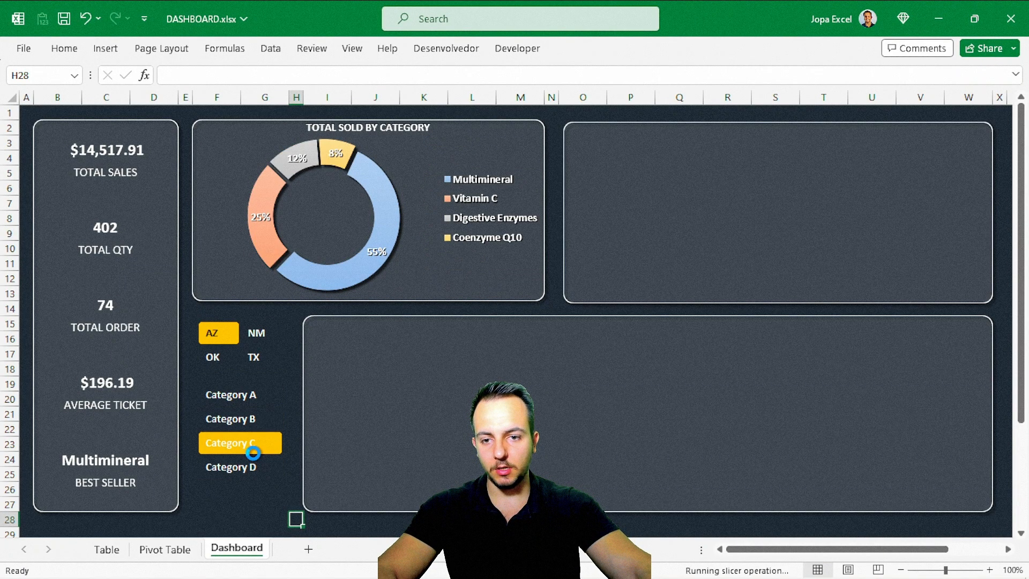
{"action": "left_click", "coordinate": [265, 358]}
{"action": "left_click", "coordinate": [243, 422]}
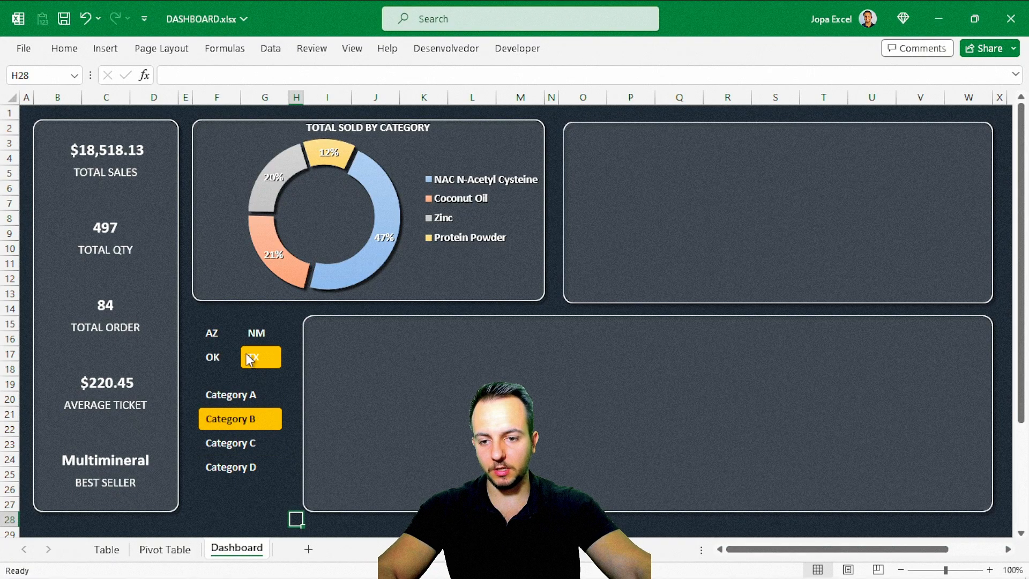
{"action": "left_click", "coordinate": [219, 335]}
{"action": "left_click", "coordinate": [252, 443]}
{"action": "left_click", "coordinate": [257, 420]}
{"action": "left_click", "coordinate": [270, 337], "text": "ctrl"}
{"action": "left_click", "coordinate": [240, 445]}
{"action": "left_click", "coordinate": [257, 359]}
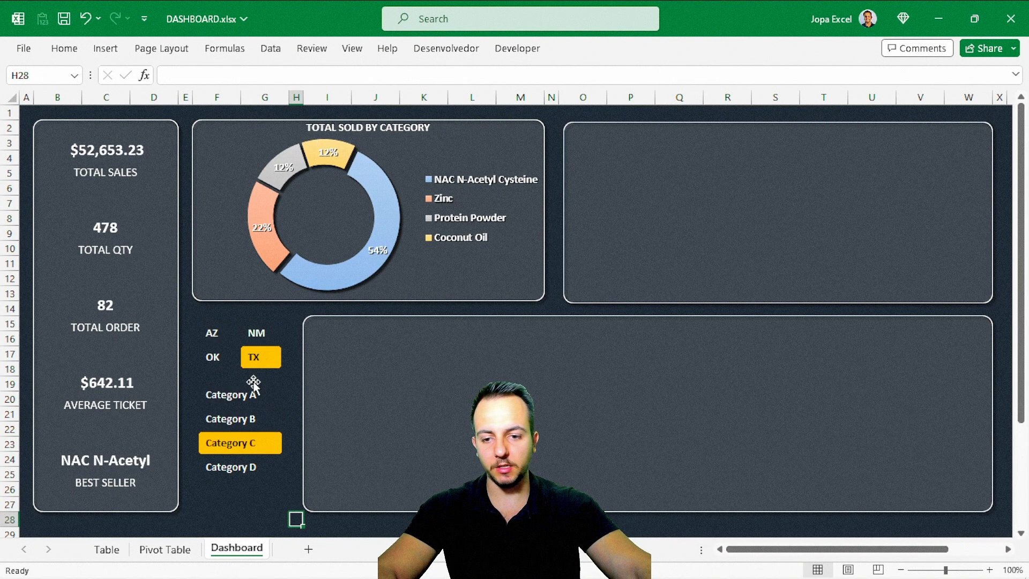
Step: Test adding Category B to the slicer selection and removing it, and filter the dashboard to Category D and AZ
{"action": "left_click", "coordinate": [268, 422], "text": "ctrl"}
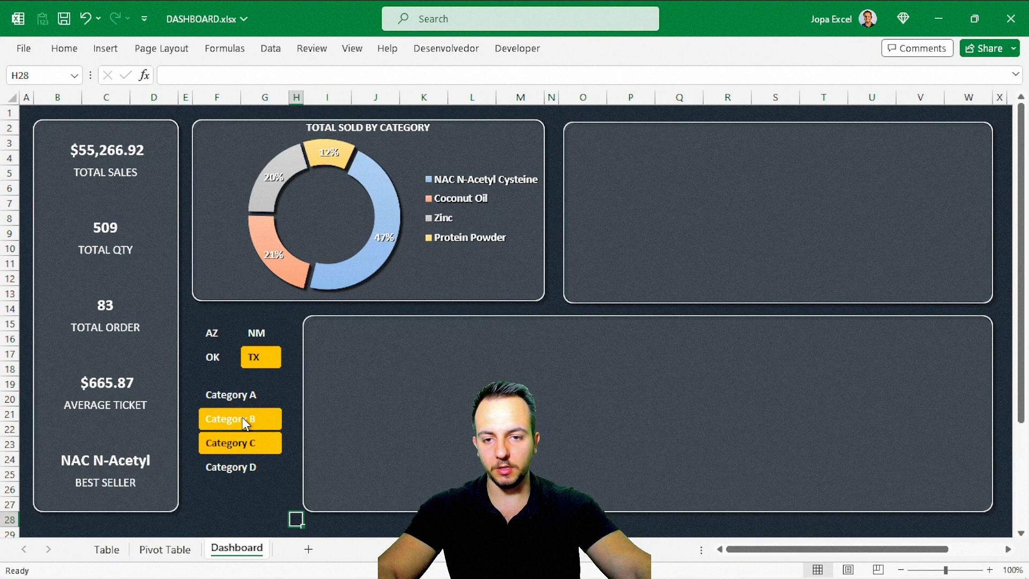
{"action": "left_click", "coordinate": [245, 421], "text": "ctrl"}
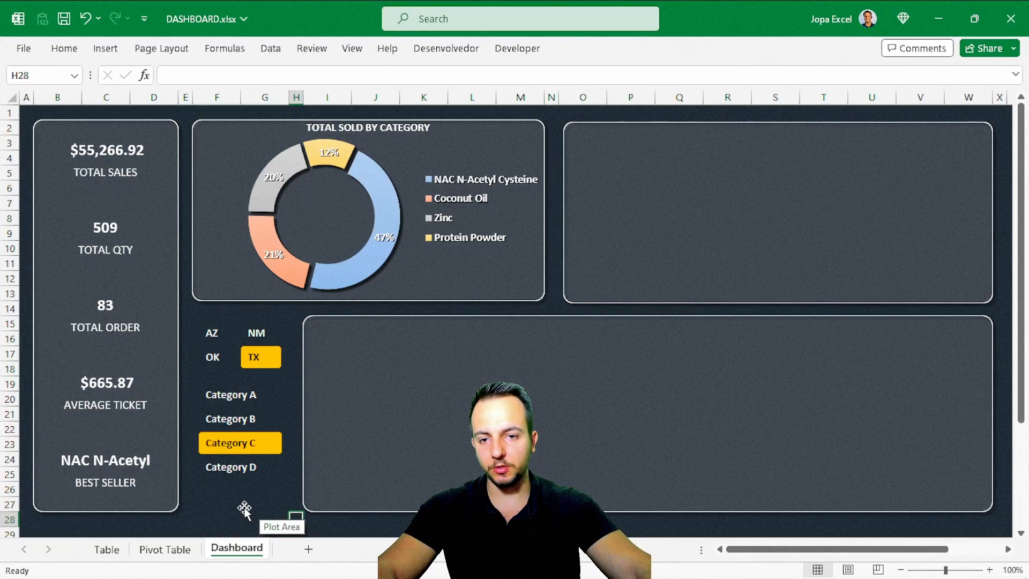
{"action": "left_click", "coordinate": [263, 470]}
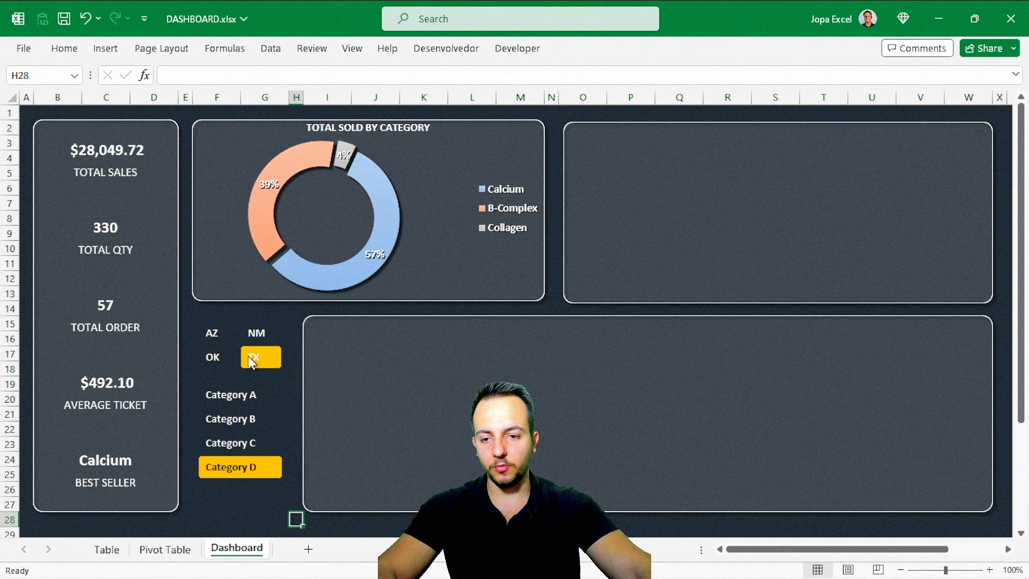
{"action": "left_click", "coordinate": [227, 333]}
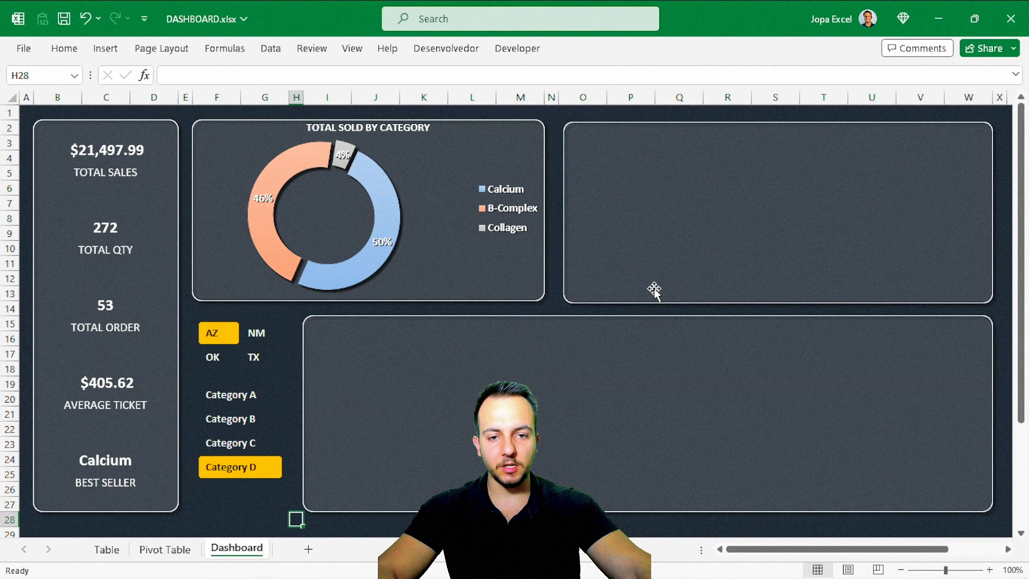
Step: Resize the empty panel beside the doughnut chart, raising its lower edge slightly and extending its edge toward the doughnut panel
{"action": "left_click", "coordinate": [742, 291]}
{"action": "mouse_move", "coordinate": [779, 303]}
{"action": "left_mouse_down"}
{"action": "mouse_move", "coordinate": [786, 294]}
{"action": "mouse_move", "coordinate": [778, 300]}
{"action": "left_mouse_up"}
{"action": "left_click_drag", "start_coordinate": [566, 210], "coordinate": [558, 210]}
{"action": "key", "text": "Escape"}
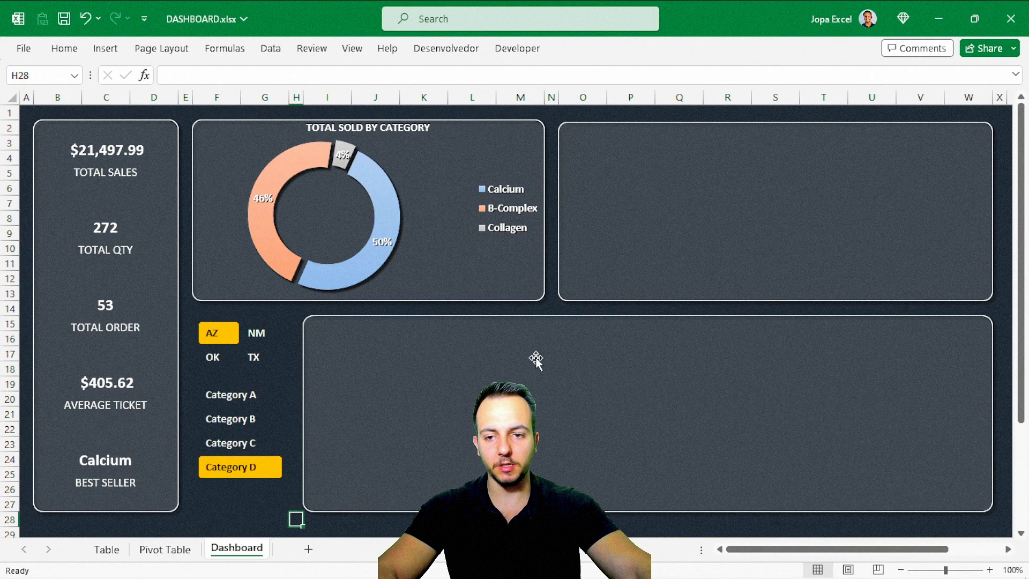
Step: Insert a clustered column PivotChart from the monthly Sum of TOTAL PRICE table on the Pivot Table sheet
{"action": "left_click", "coordinate": [165, 550]}
{"action": "scroll", "coordinate": [364, 299], "scroll_direction": "left", "scroll_amount": 2}
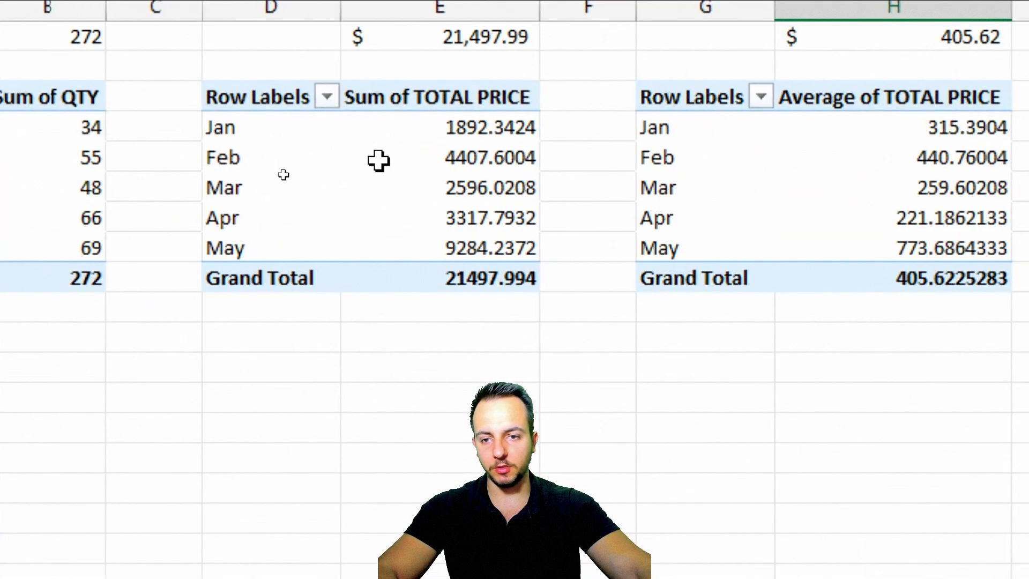
{"action": "left_click", "coordinate": [276, 169]}
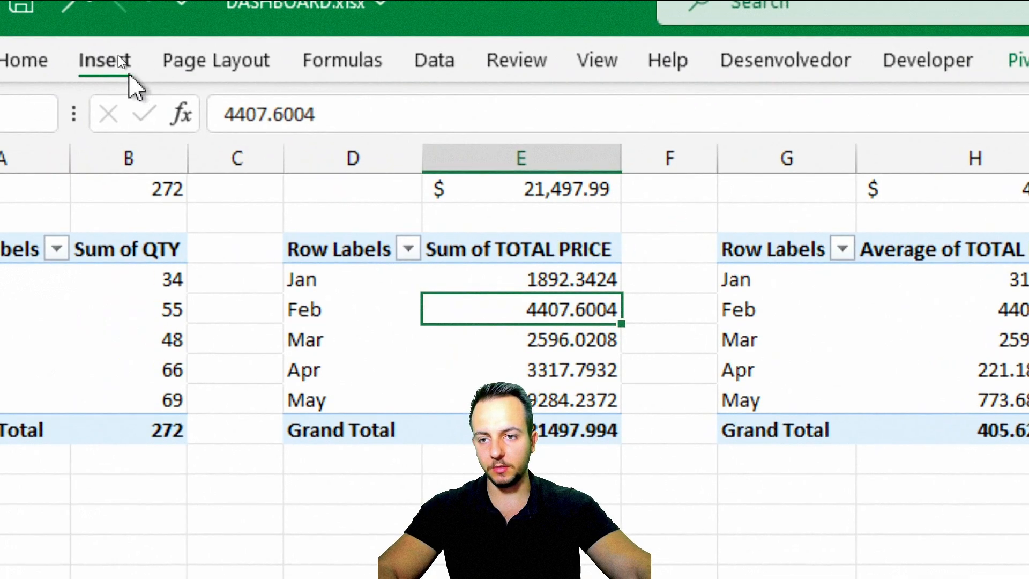
{"action": "left_click", "coordinate": [123, 62]}
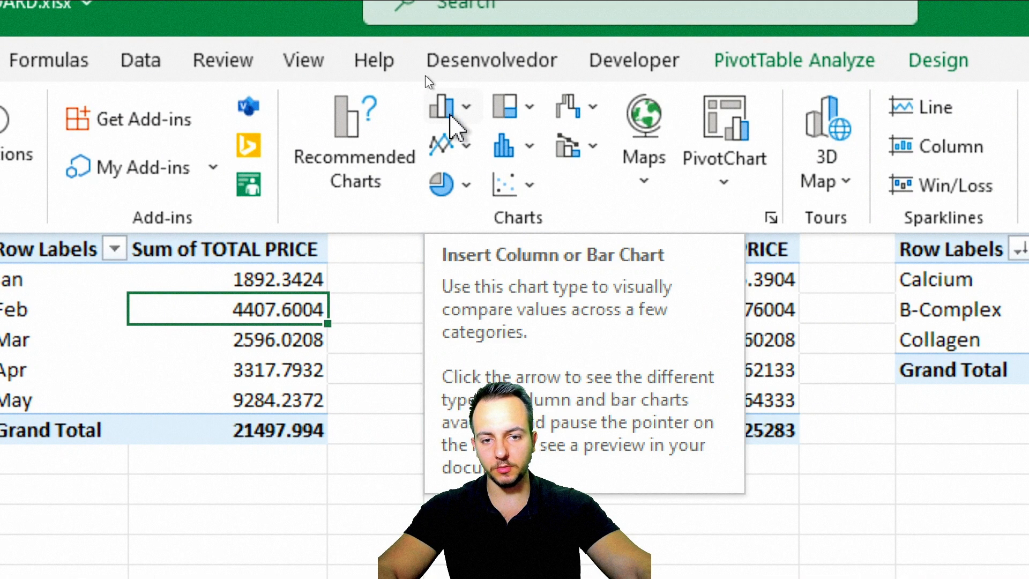
{"action": "left_click", "coordinate": [450, 114]}
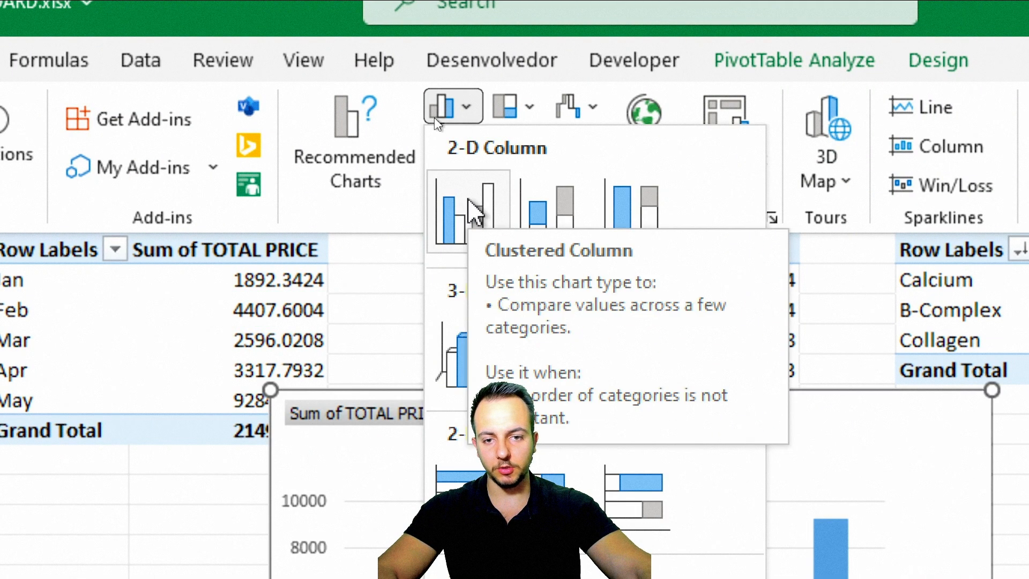
{"action": "left_click", "coordinate": [472, 211]}
Step: Move the column chart to the Dashboard sheet and fit it over the empty panel beside the doughnut chart
{"action": "key", "text": "Delete"}
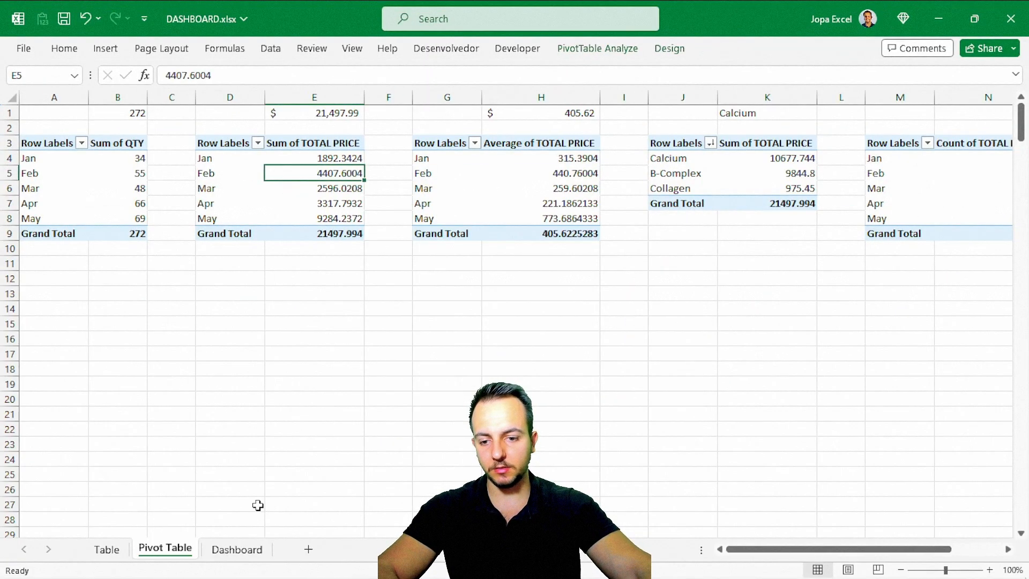
{"action": "left_click", "coordinate": [237, 549]}
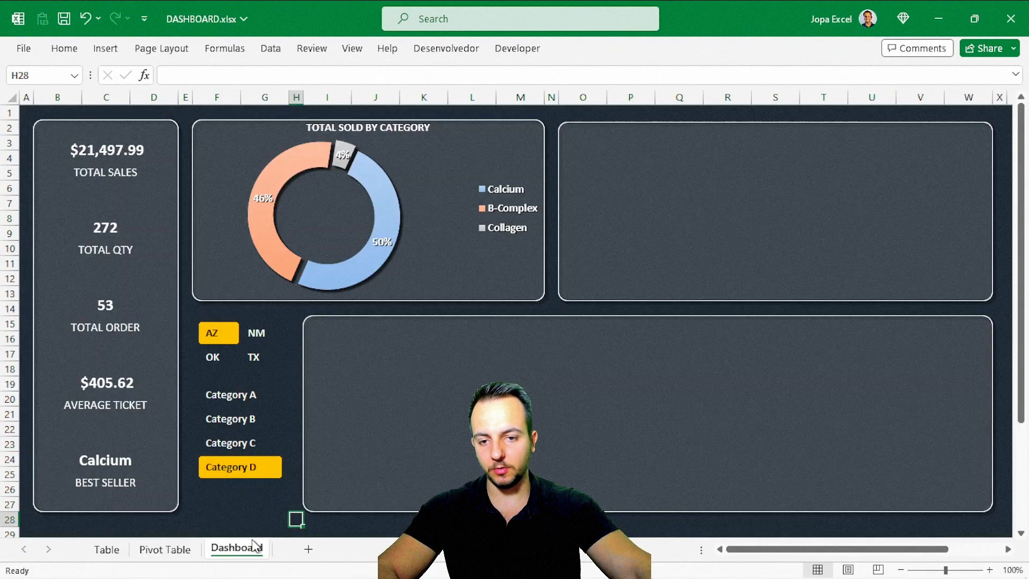
{"action": "key", "text": "ctrl+v"}
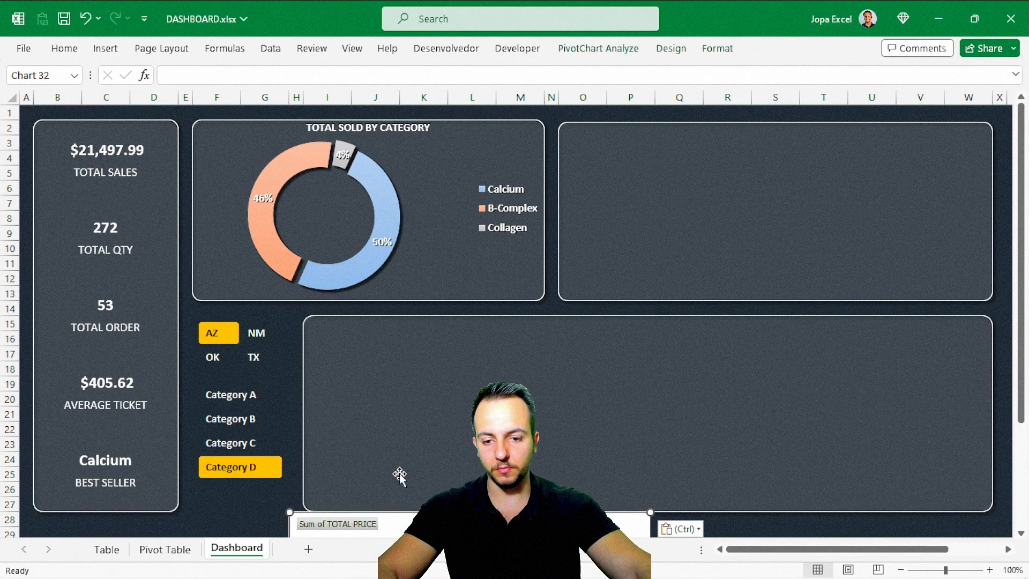
{"action": "left_click_drag", "start_coordinate": [393, 511], "coordinate": [663, 118]}
{"action": "left_click_drag", "start_coordinate": [920, 228], "coordinate": [995, 220]}
{"action": "left_click_drag", "start_coordinate": [776, 337], "coordinate": [792, 303]}
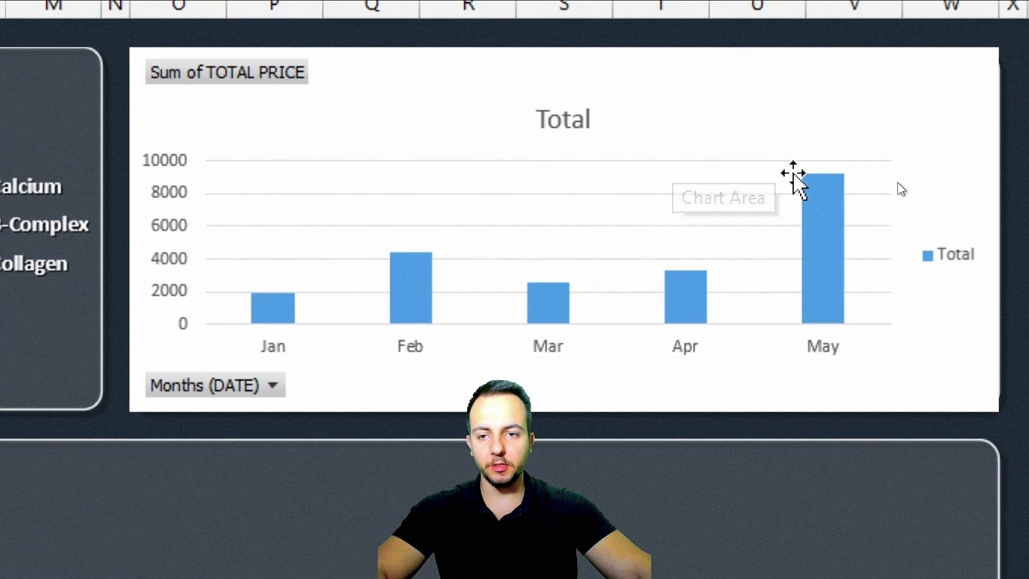
Step: Check the Months (DATE) filter options on the column chart and hide all of its field buttons
{"action": "left_click", "coordinate": [510, 78]}
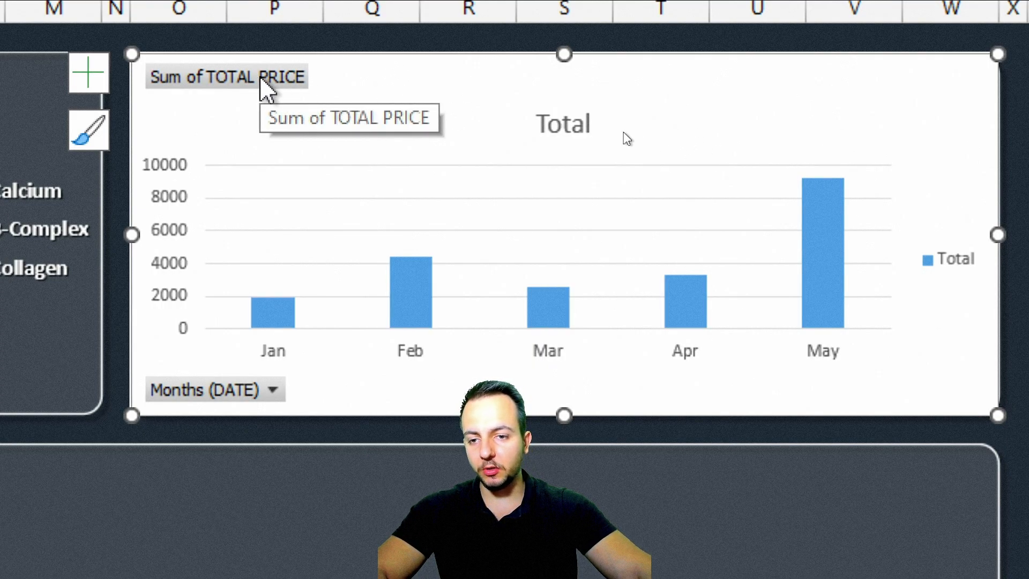
{"action": "left_click", "coordinate": [206, 390]}
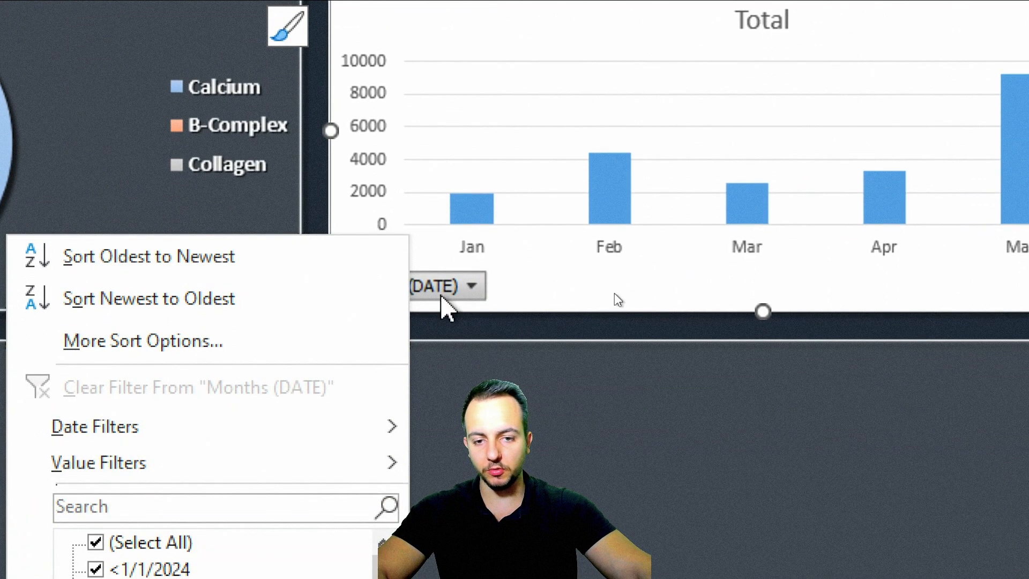
{"action": "left_click", "coordinate": [243, 394]}
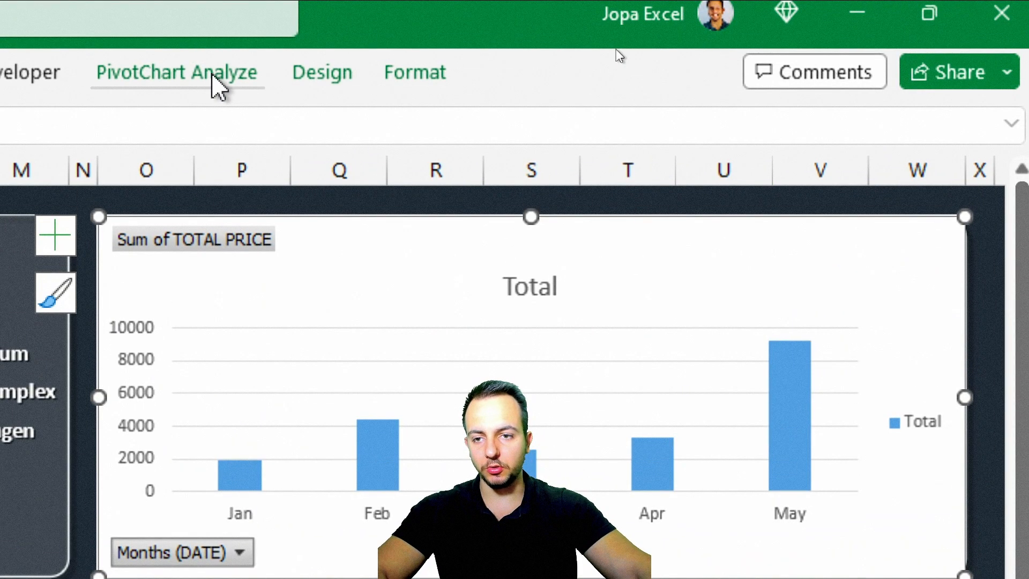
{"action": "left_click", "coordinate": [217, 86]}
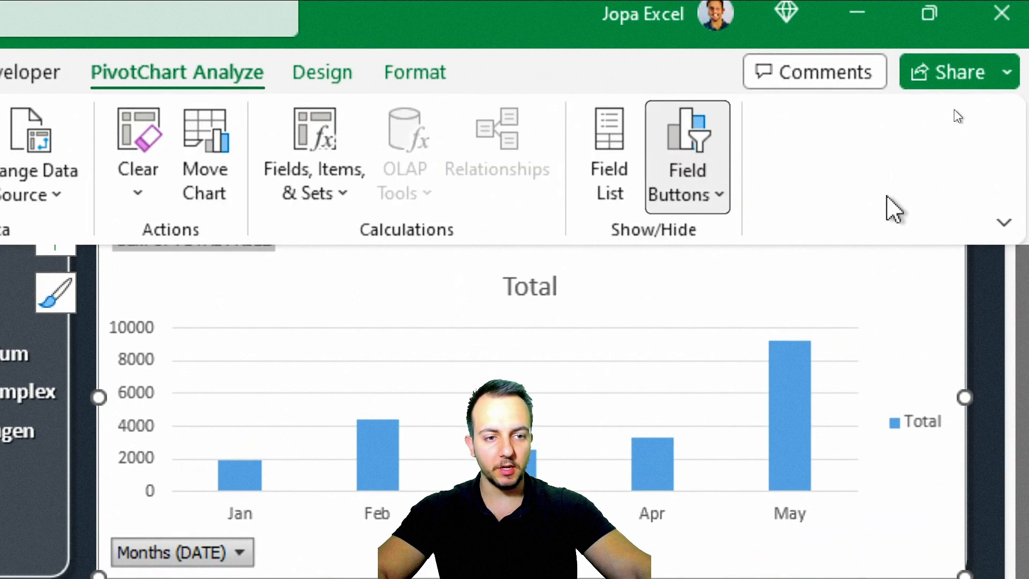
{"action": "left_click", "coordinate": [696, 204]}
{"action": "left_click", "coordinate": [740, 461]}
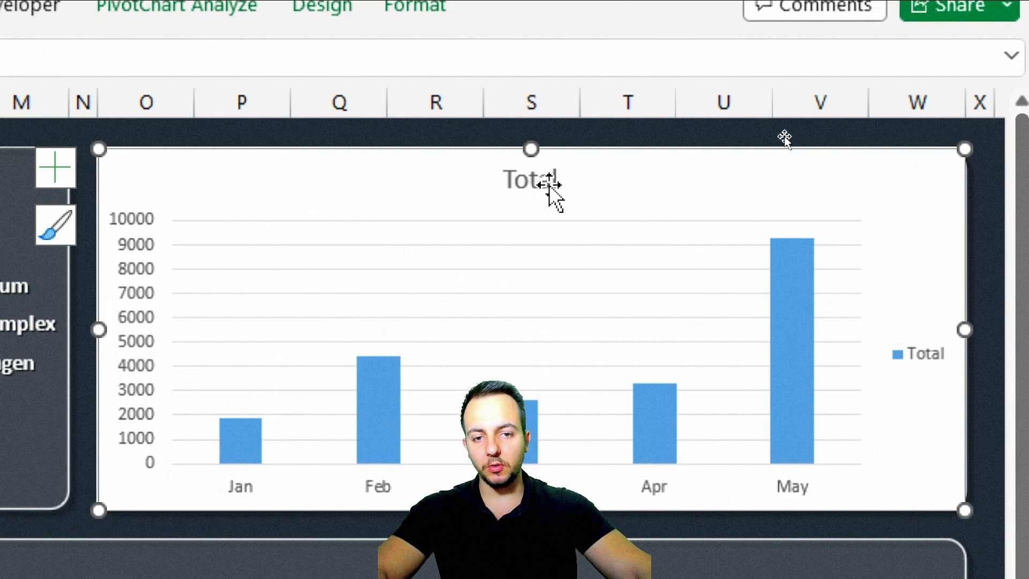
Step: Delete the column chart's title and legend
{"action": "left_click", "coordinate": [550, 185]}
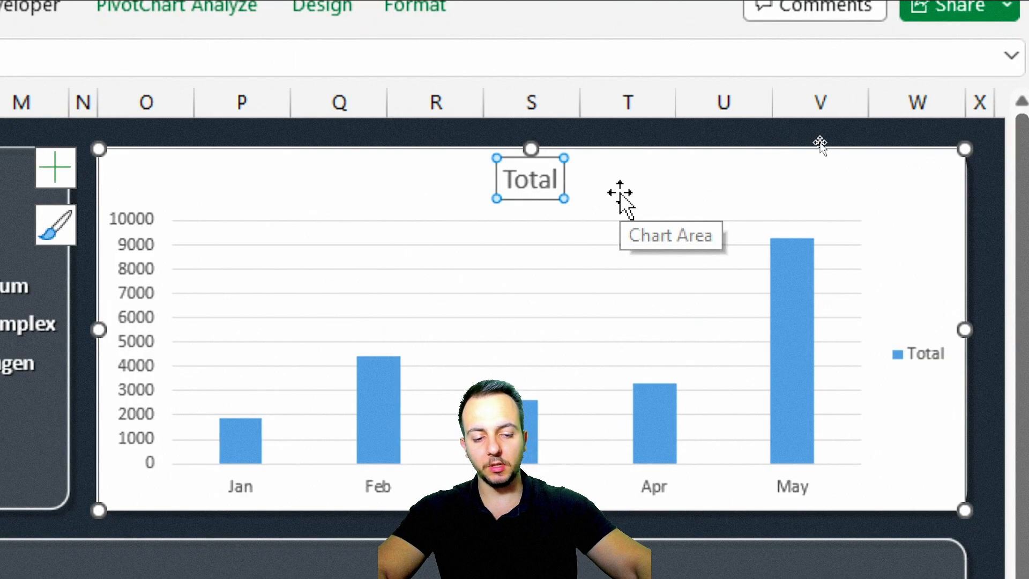
{"action": "key", "text": "Delete"}
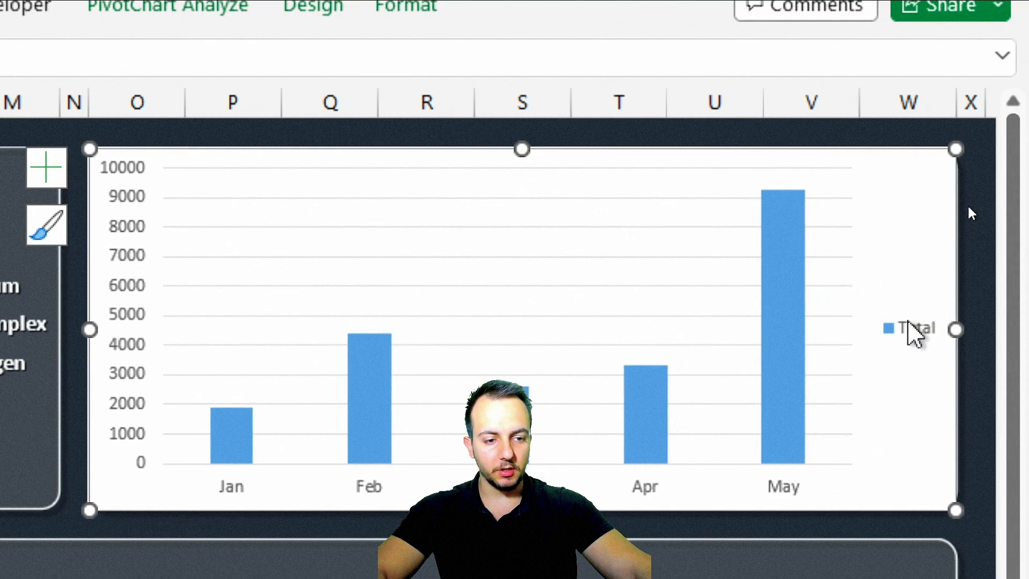
{"action": "left_click", "coordinate": [913, 329]}
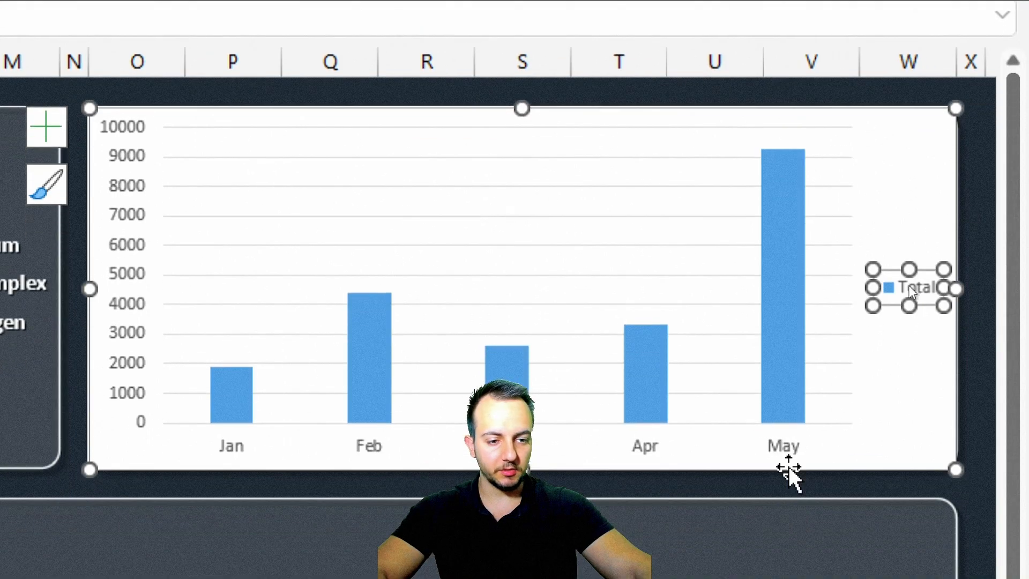
{"action": "key", "text": "Delete"}
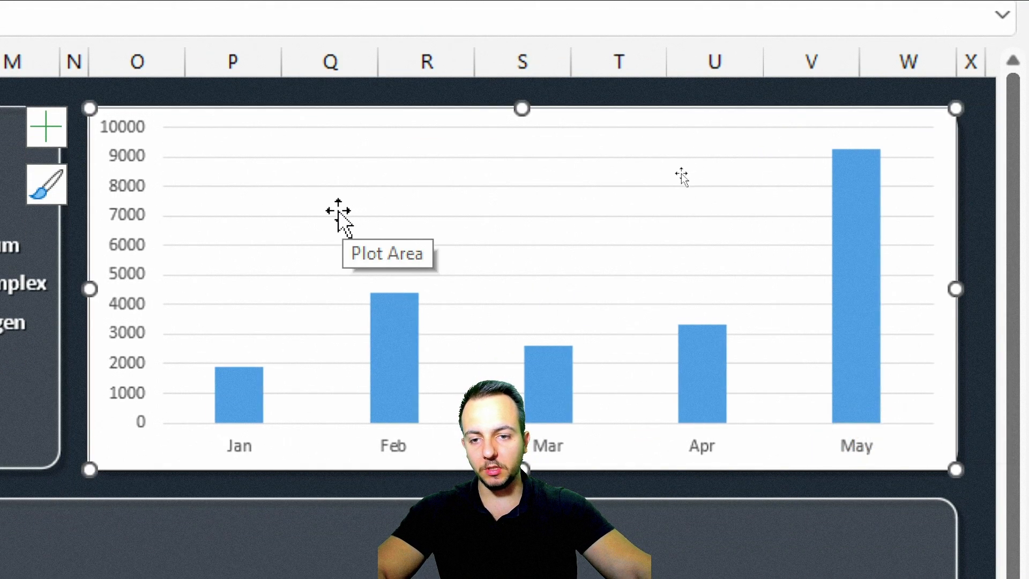
Step: Delete the monthly column chart's gridlines and vertical axis
{"action": "left_click", "coordinate": [317, 218]}
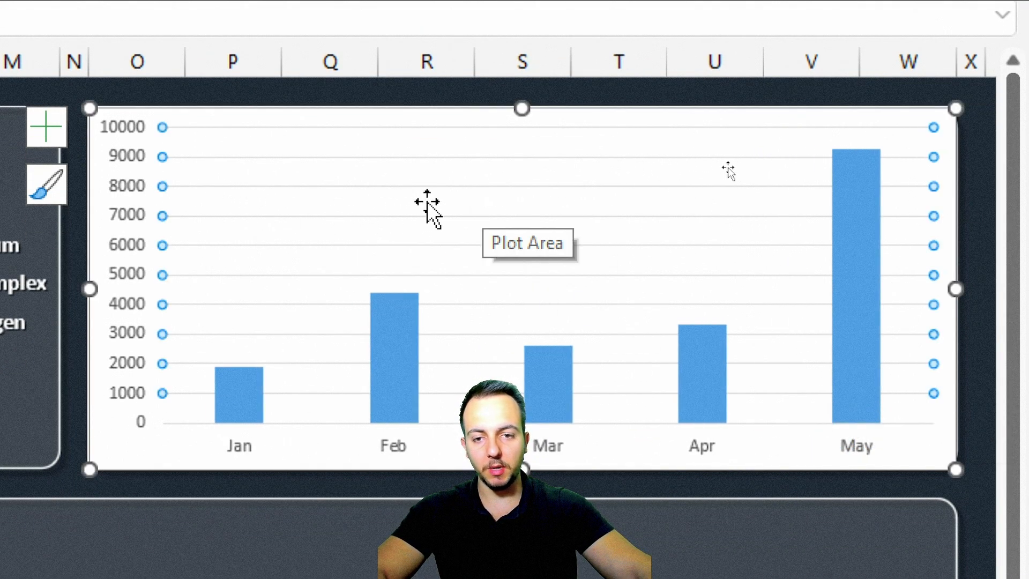
{"action": "left_click", "coordinate": [125, 196]}
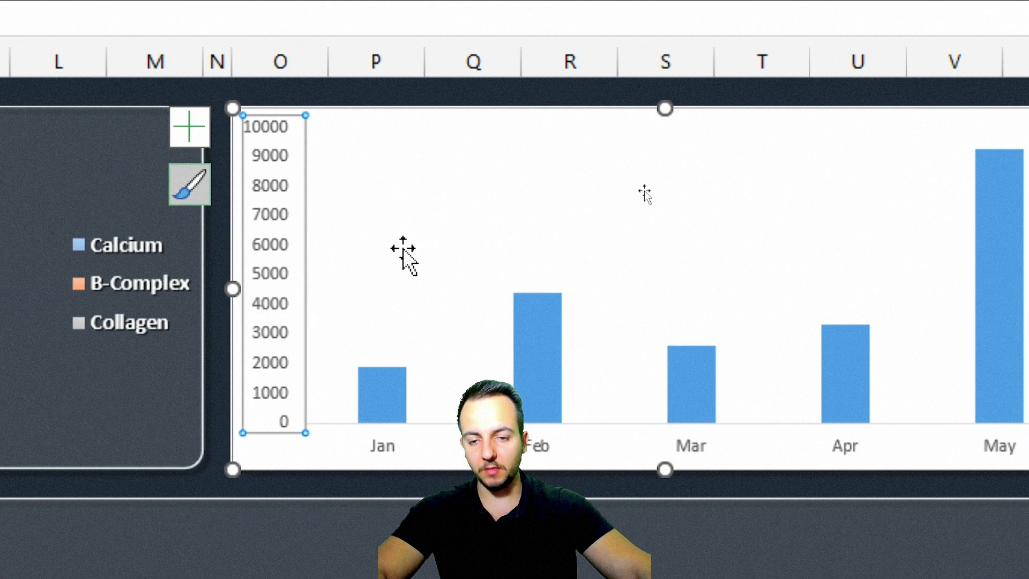
{"action": "key", "text": "Delete"}
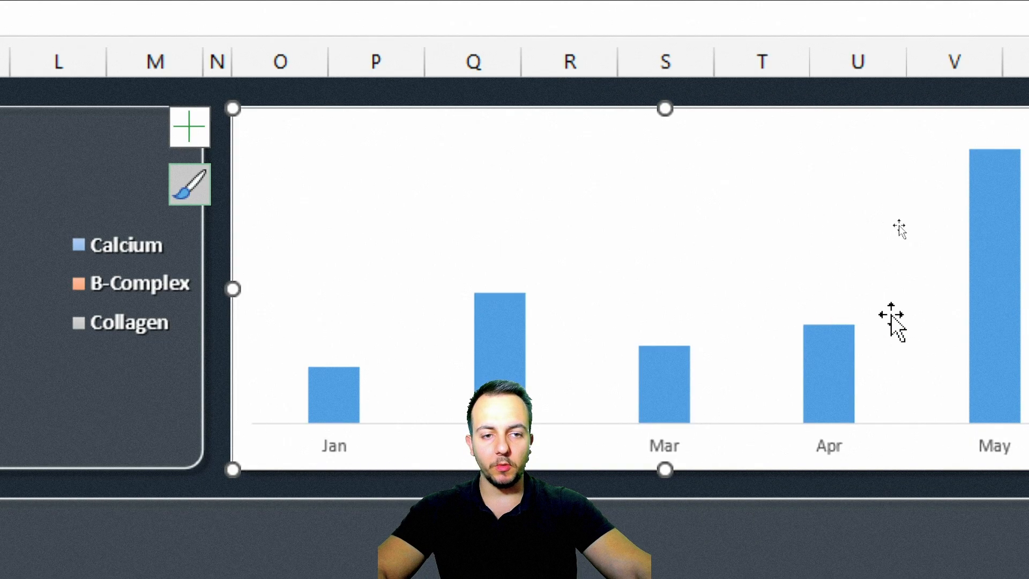
{"action": "left_click", "coordinate": [71, 476]}
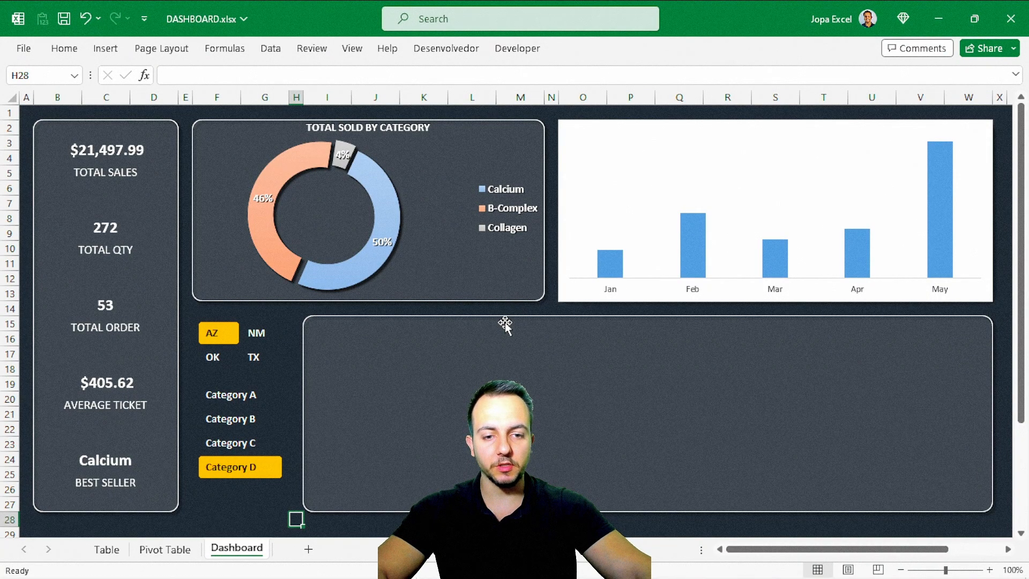
Step: Add data labels to the monthly column chart at the Outside End position
{"action": "left_click", "coordinate": [678, 282]}
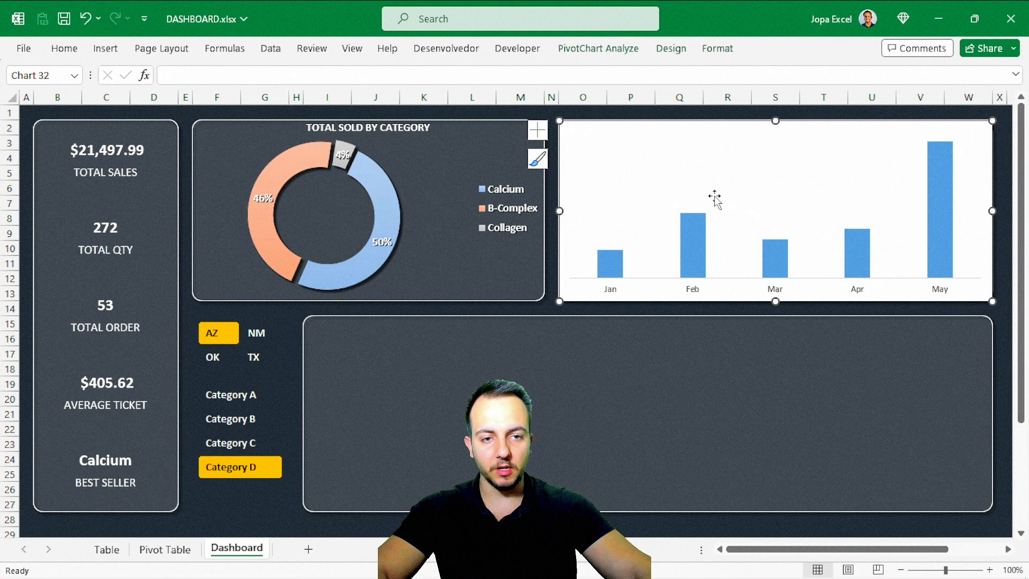
{"action": "left_click", "coordinate": [670, 49]}
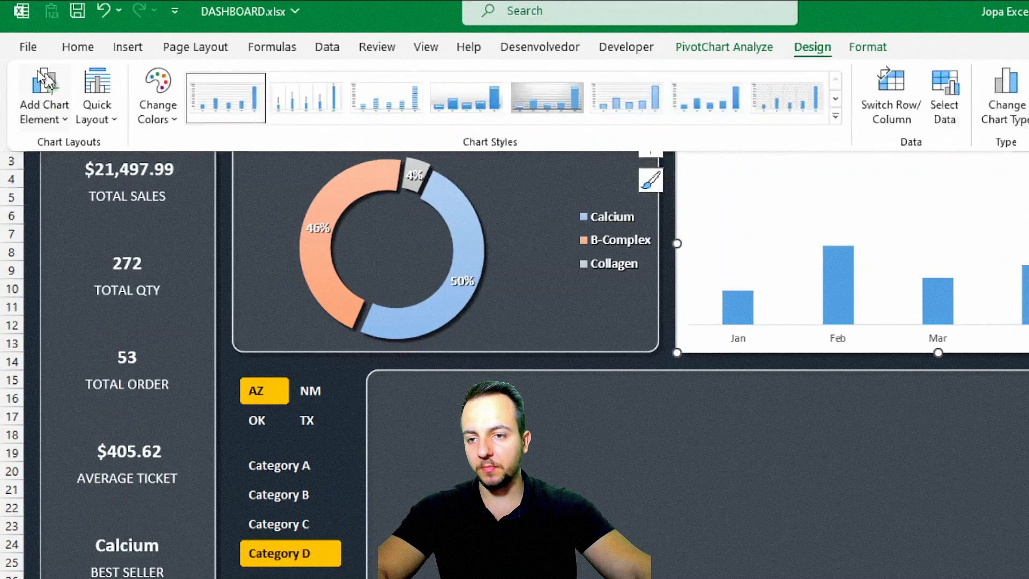
{"action": "left_click", "coordinate": [38, 80]}
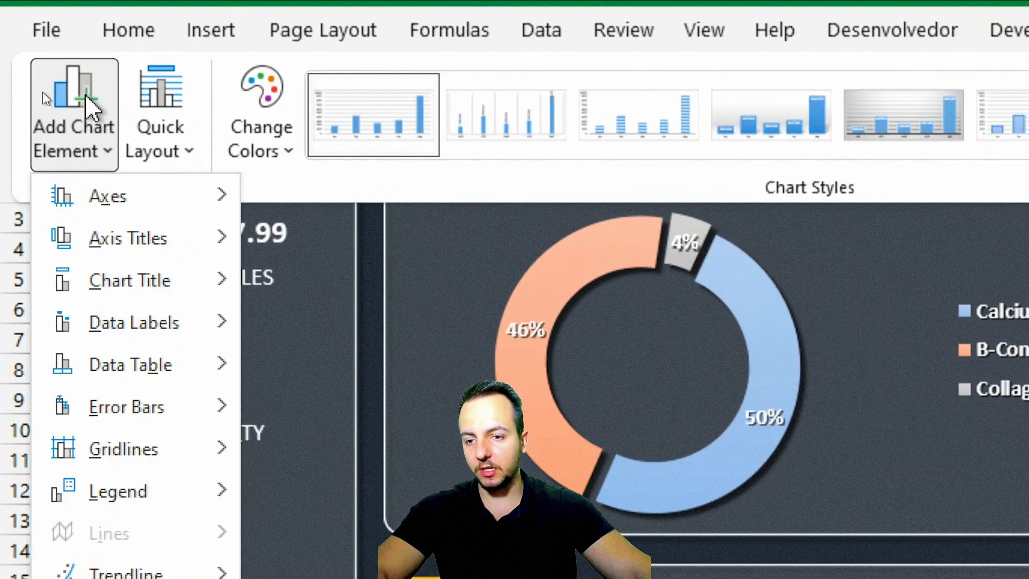
{"action": "mouse_move", "coordinate": [166, 324]}
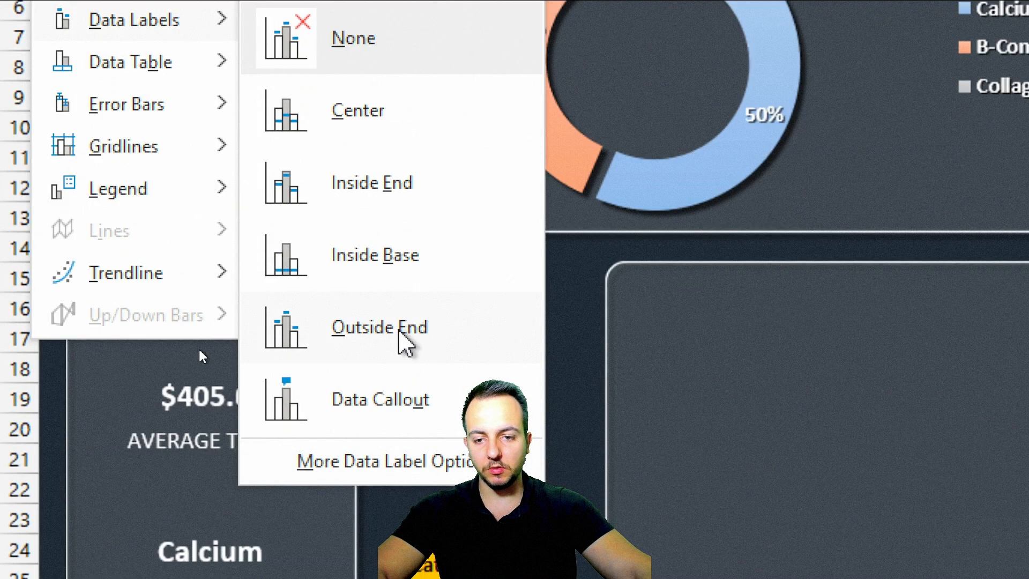
{"action": "left_click", "coordinate": [413, 327]}
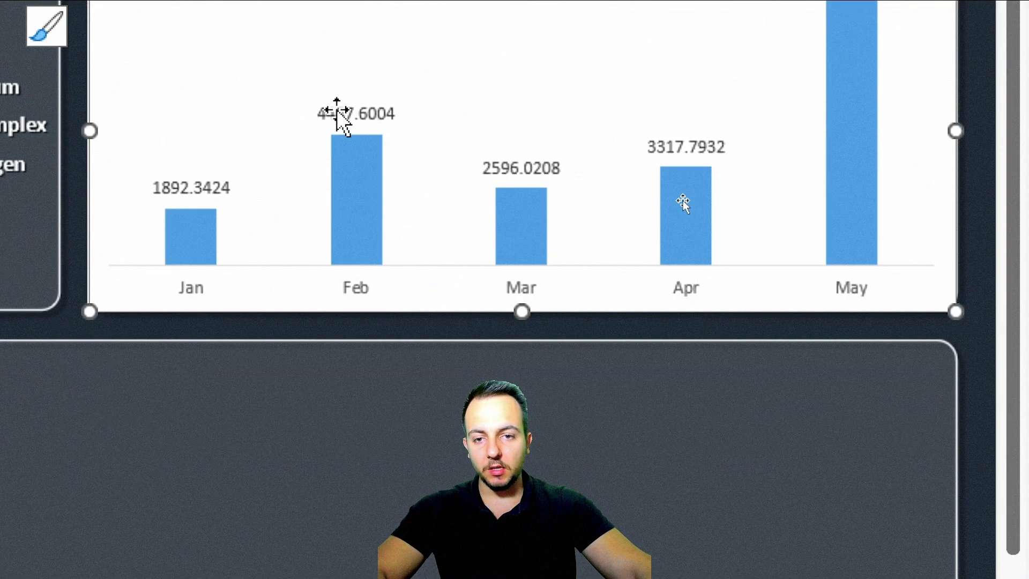
Step: Format the column chart's data labels as Currency with the $ symbol and 0 decimal places
{"action": "double_click", "coordinate": [338, 113]}
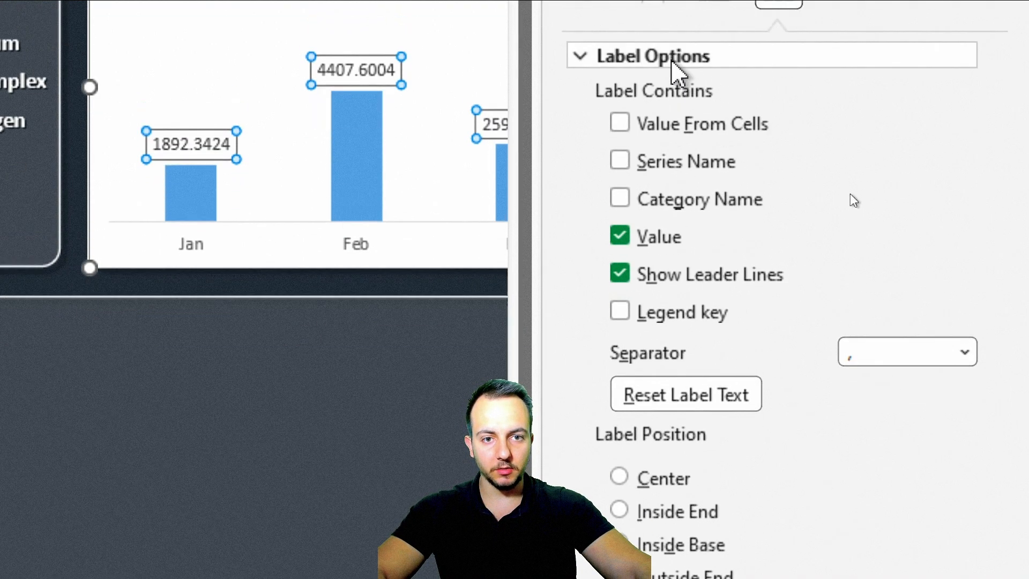
{"action": "left_click", "coordinate": [630, 87]}
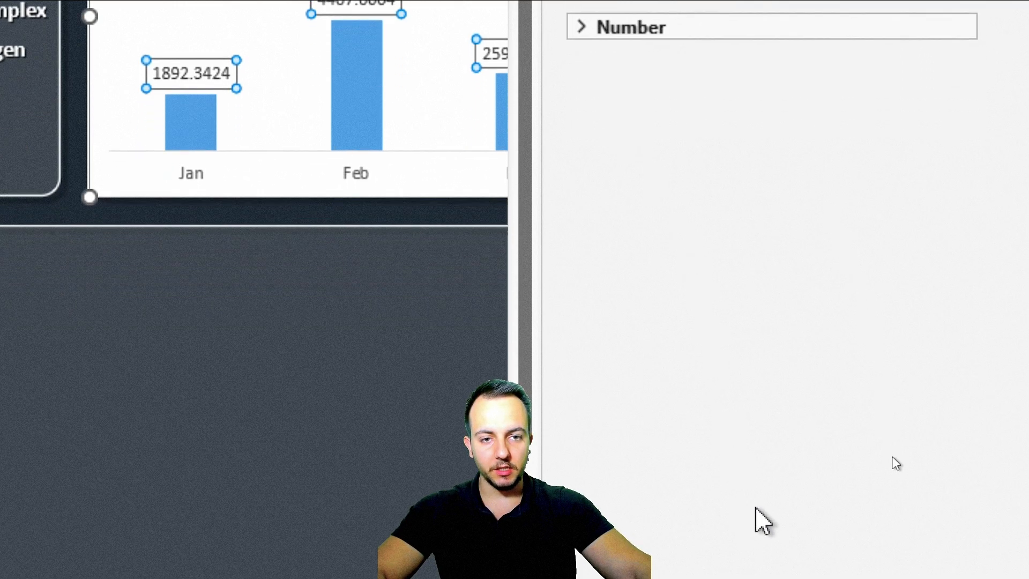
{"action": "left_click", "coordinate": [631, 120]}
{"action": "left_click", "coordinate": [715, 100]}
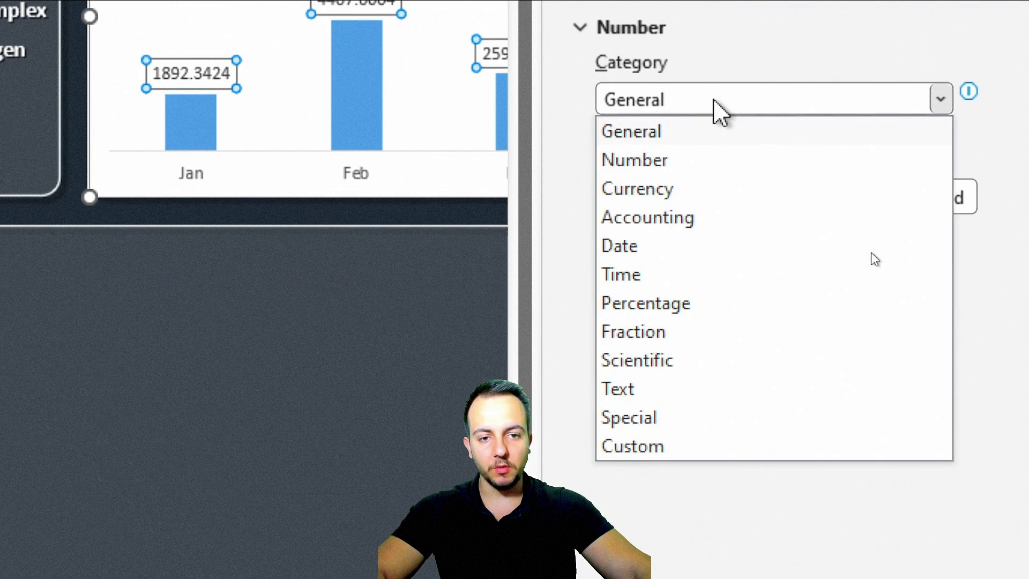
{"action": "left_click", "coordinate": [681, 188]}
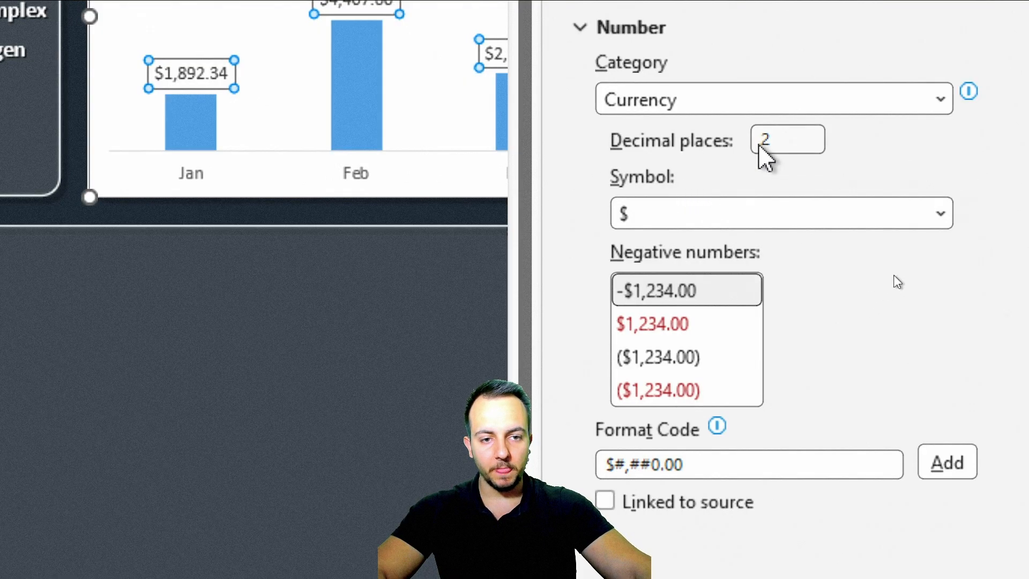
{"action": "left_click", "coordinate": [770, 141]}
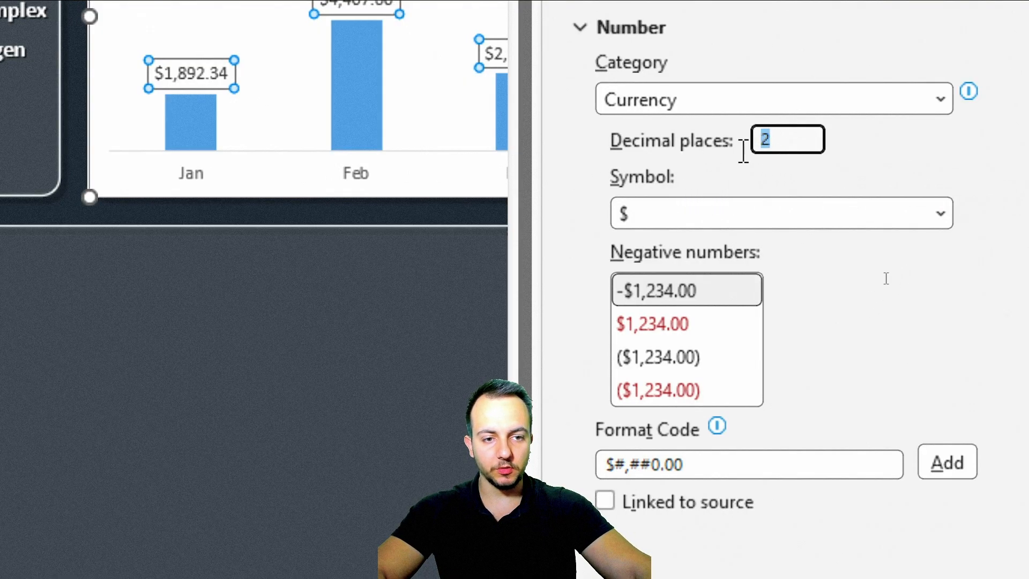
{"action": "key", "text": "Return"}
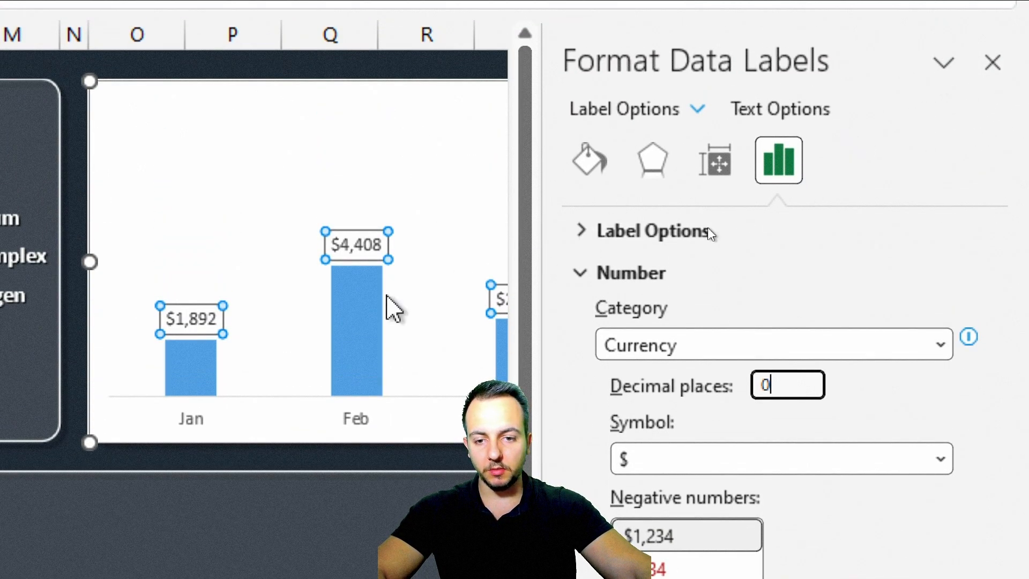
Step: Widen the chart's columns by setting the data series gap width to 135%
{"action": "left_click", "coordinate": [368, 315]}
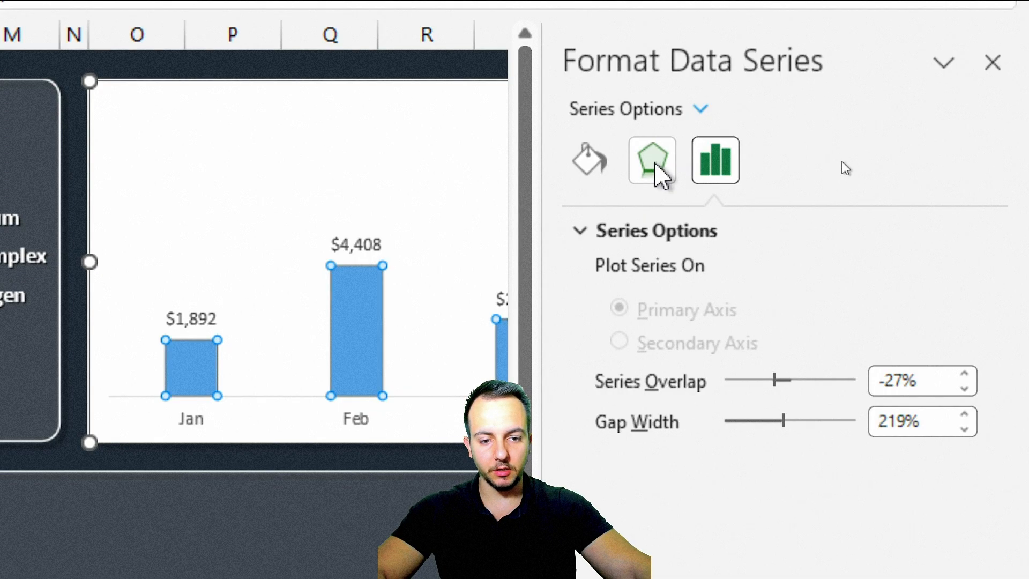
{"action": "left_click_drag", "start_coordinate": [783, 316], "coordinate": [762, 317]}
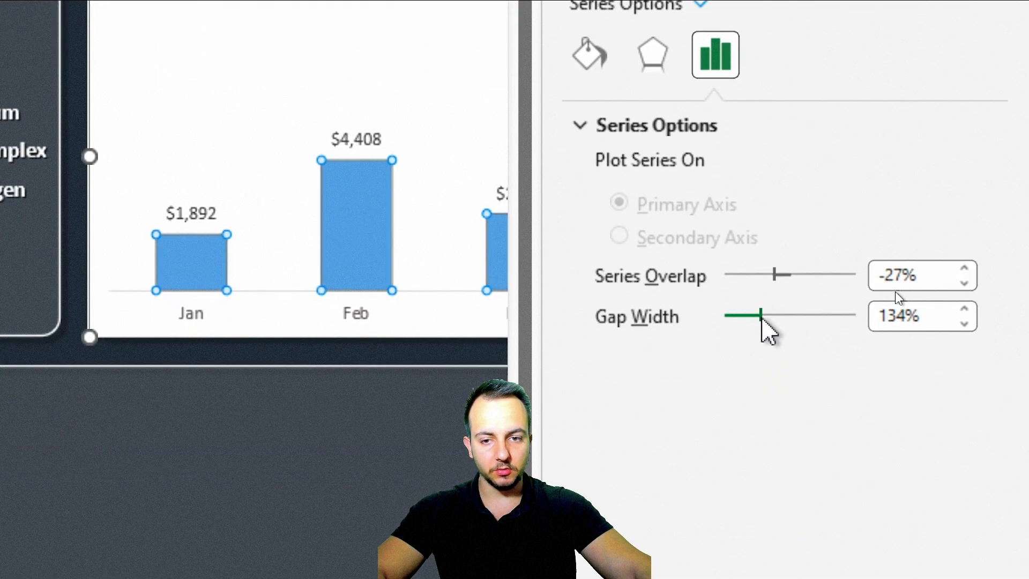
{"action": "left_click", "coordinate": [965, 310]}
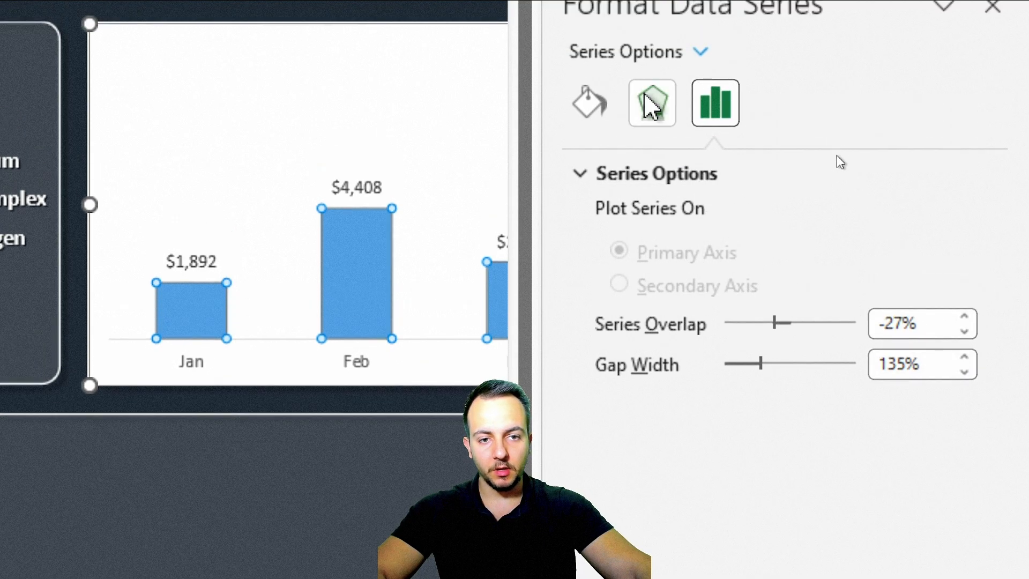
Step: Add an outer shadow to the columns with 35% transparency, 2 pt blur and 4 pt distance
{"action": "left_click", "coordinate": [652, 104]}
{"action": "left_click", "coordinate": [940, 219]}
{"action": "left_click", "coordinate": [782, 461]}
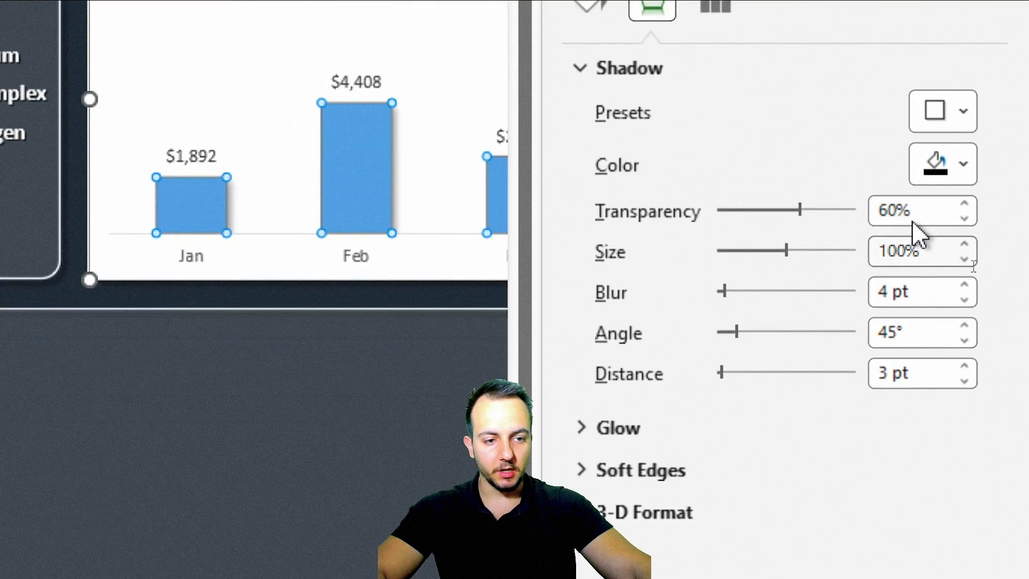
{"action": "double_click", "coordinate": [906, 315]}
{"action": "type", "text": "35"}
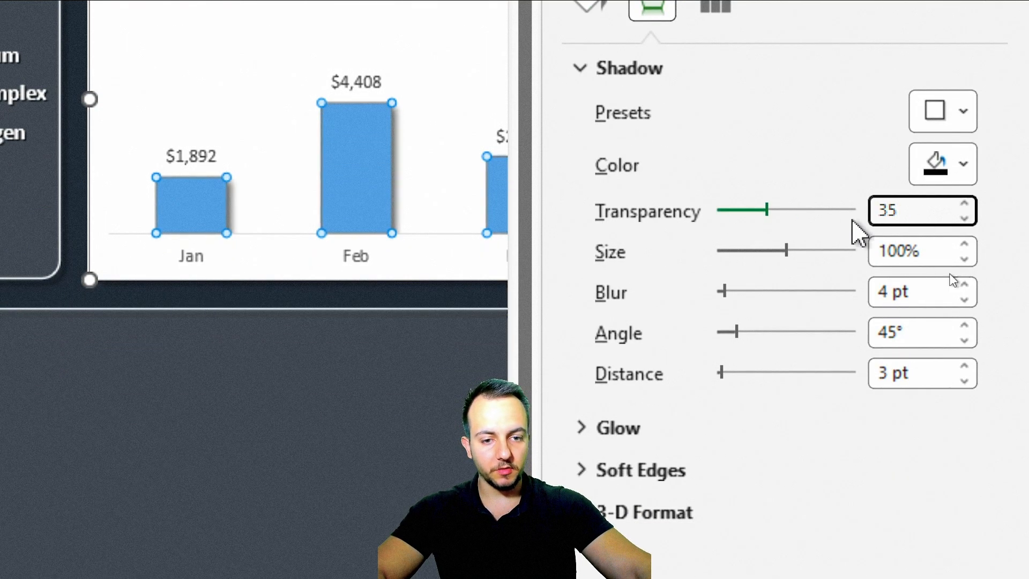
{"action": "left_click", "coordinate": [964, 299]}
{"action": "left_click", "coordinate": [964, 299]}
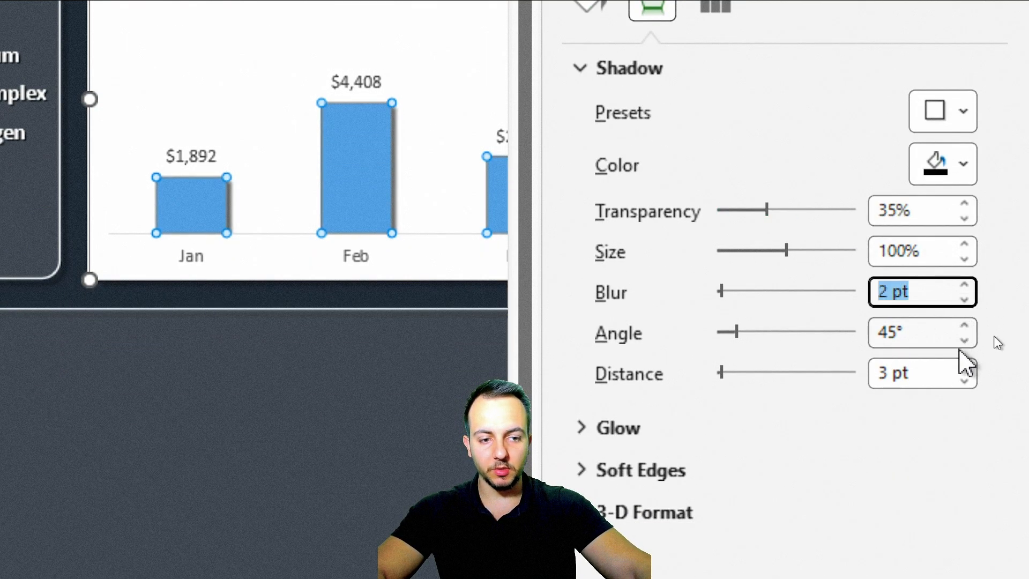
{"action": "left_click", "coordinate": [964, 366]}
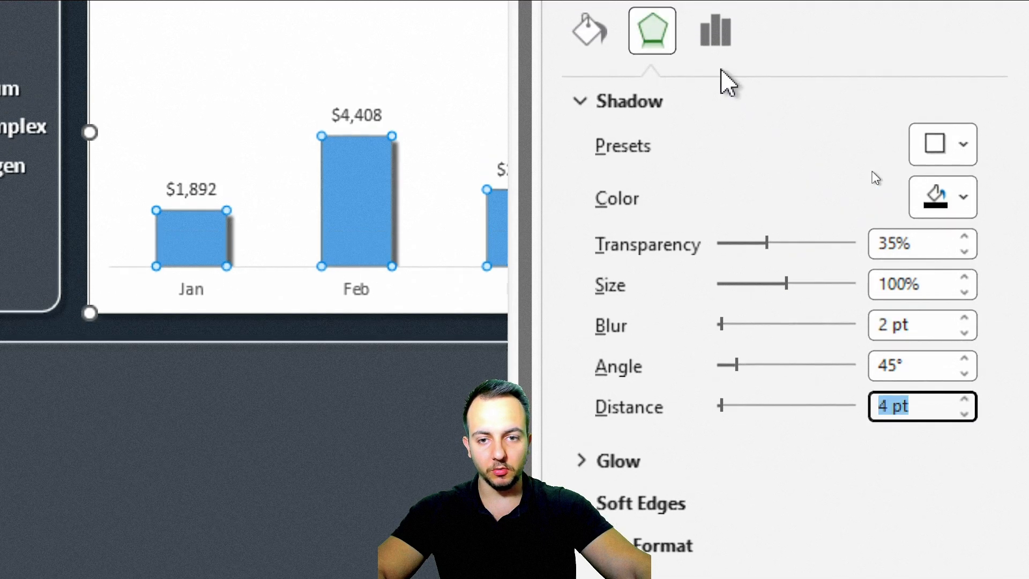
{"action": "left_click", "coordinate": [607, 102]}
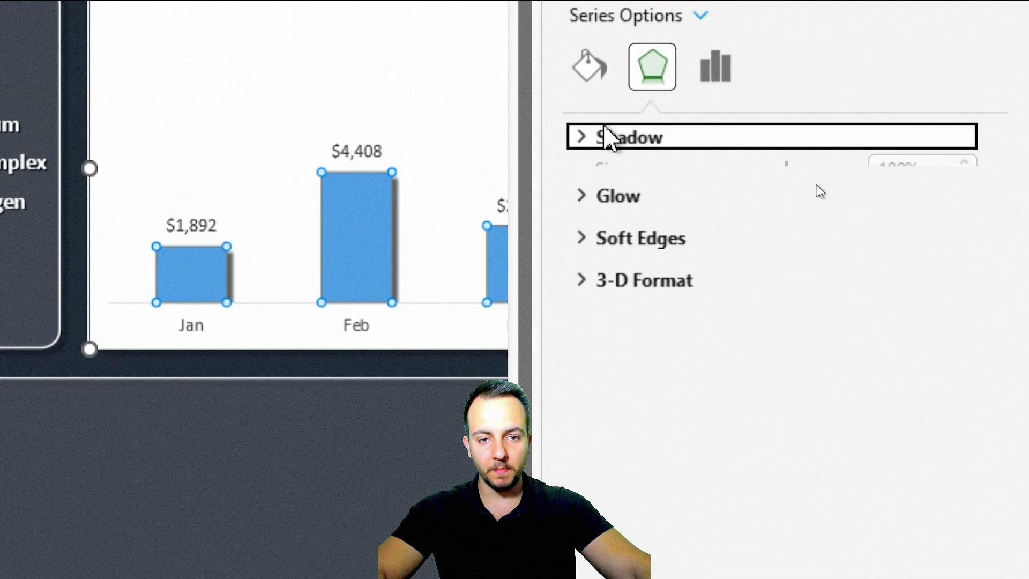
Step: Give the columns a gradient line border using the yellow radial preset gradient
{"action": "left_click", "coordinate": [598, 80]}
{"action": "left_click", "coordinate": [597, 183]}
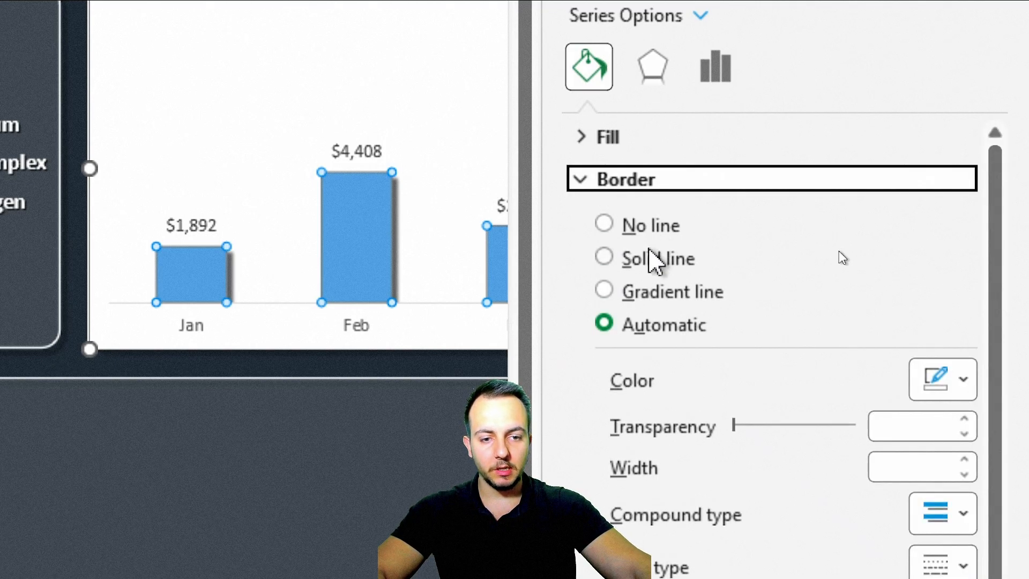
{"action": "left_click", "coordinate": [665, 292]}
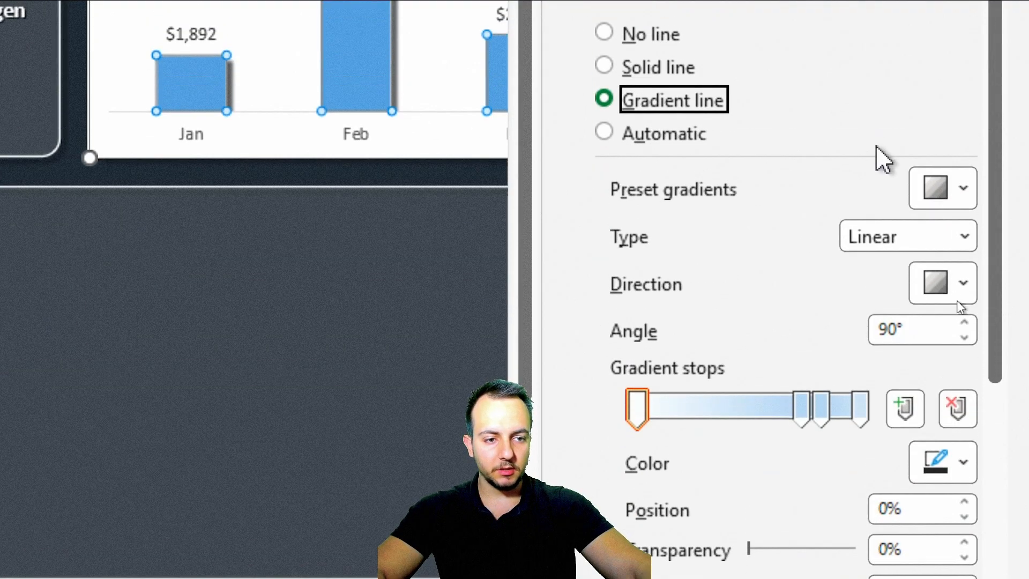
{"action": "left_click", "coordinate": [917, 191]}
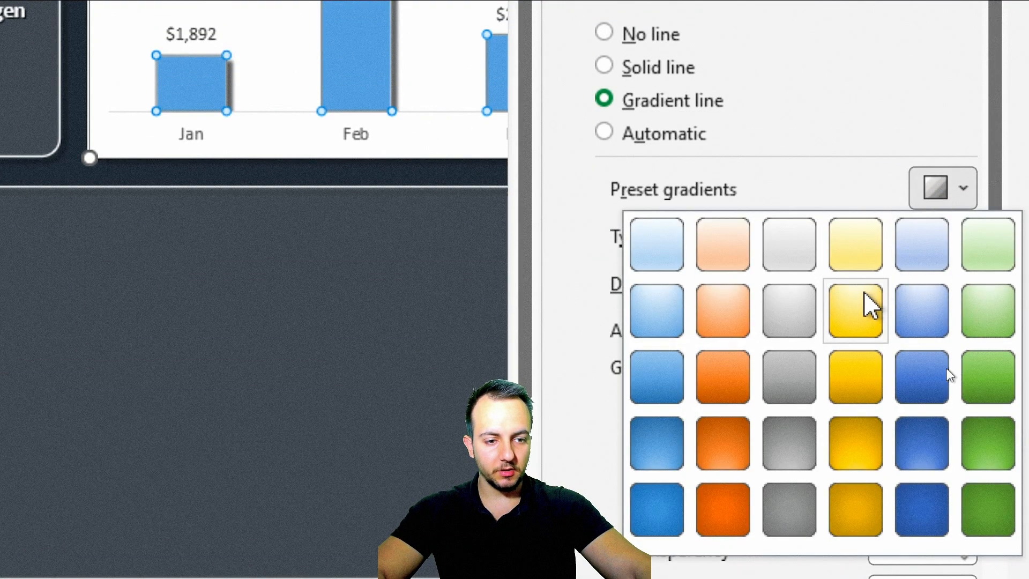
{"action": "left_click", "coordinate": [864, 302]}
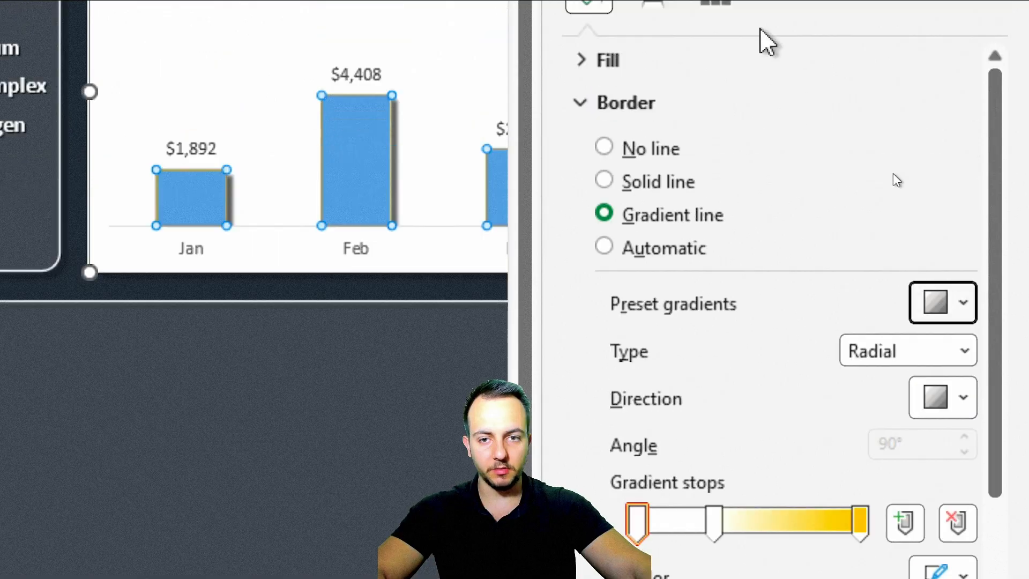
Step: Fill the columns with the yellow radial preset gradient and close the series formatting
{"action": "left_click", "coordinate": [643, 187]}
{"action": "left_click", "coordinate": [627, 151]}
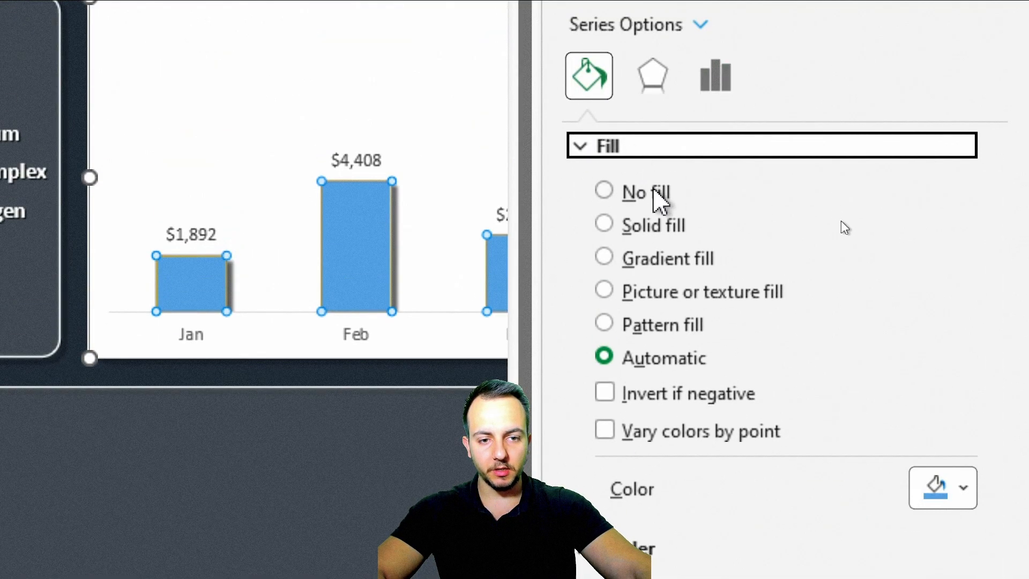
{"action": "left_click", "coordinate": [660, 258]}
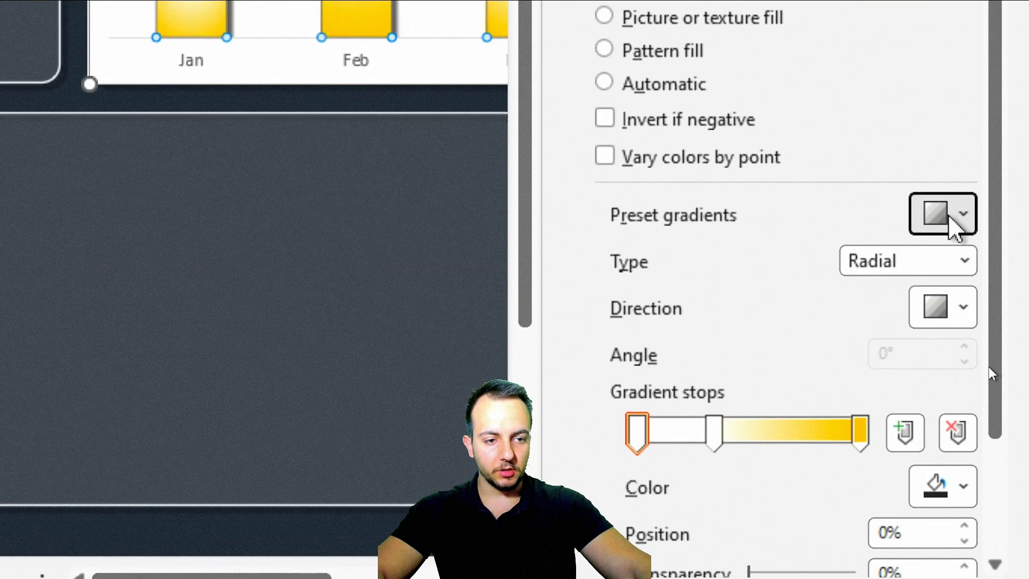
{"action": "left_click", "coordinate": [950, 369]}
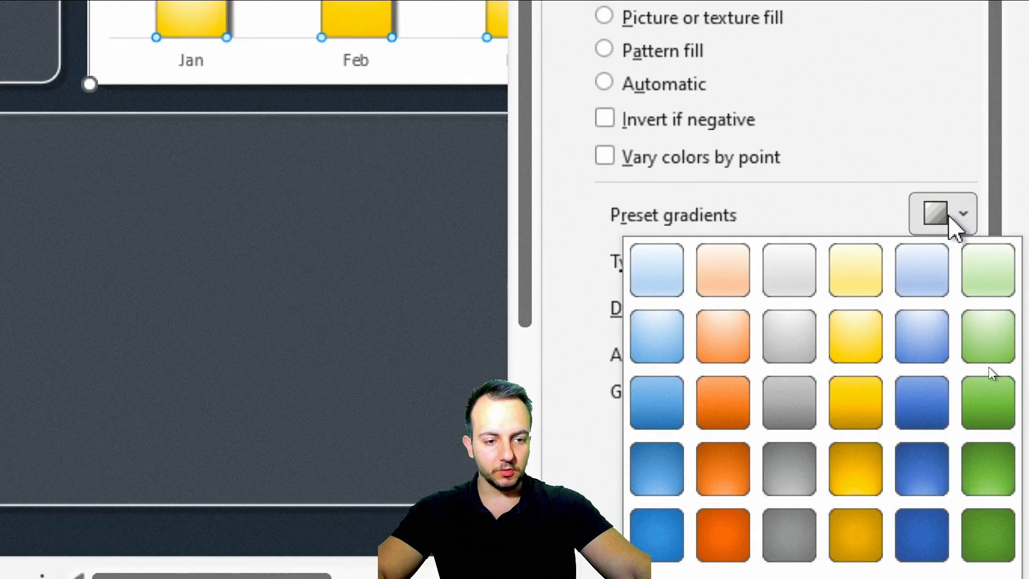
{"action": "left_click", "coordinate": [841, 324]}
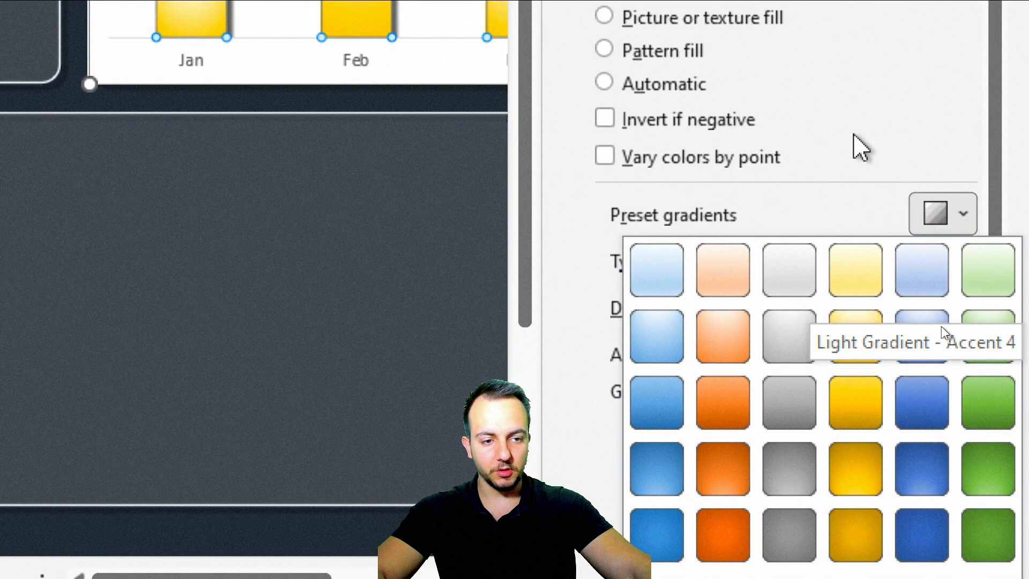
{"action": "left_click_drag", "start_coordinate": [996, 142], "coordinate": [1002, 209]}
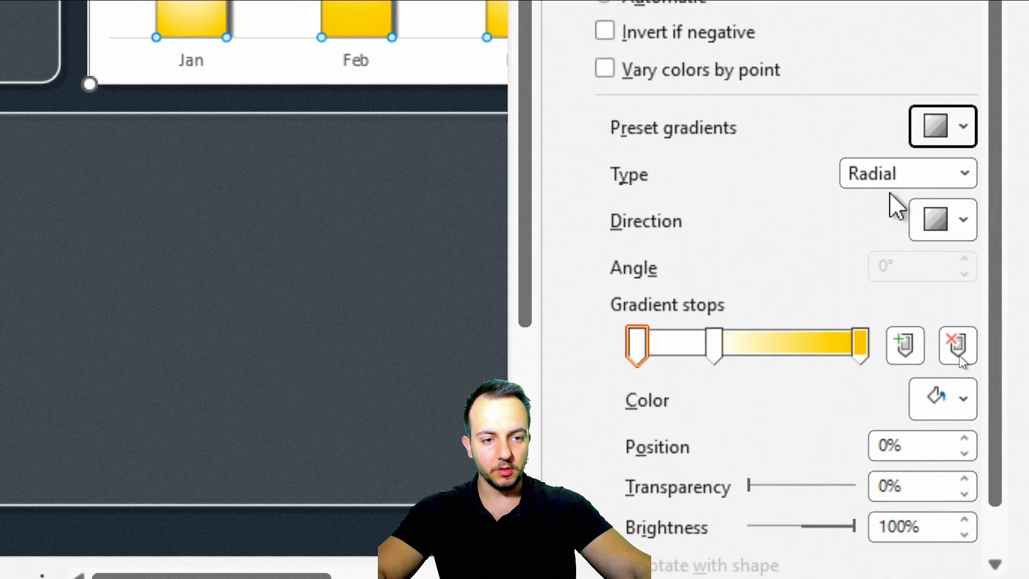
{"action": "left_click_drag", "start_coordinate": [1002, 252], "coordinate": [988, 386]}
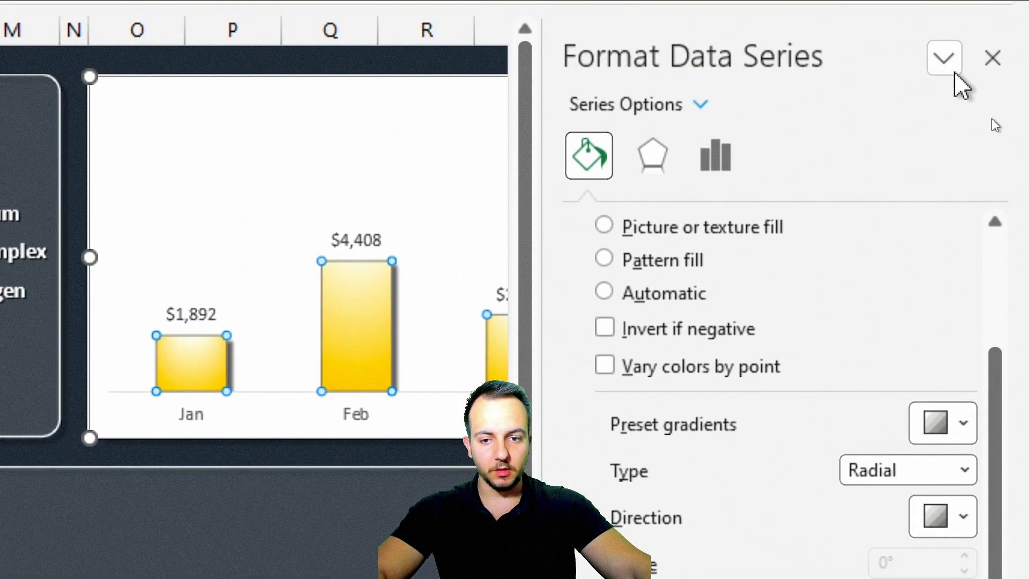
{"action": "left_click", "coordinate": [992, 61]}
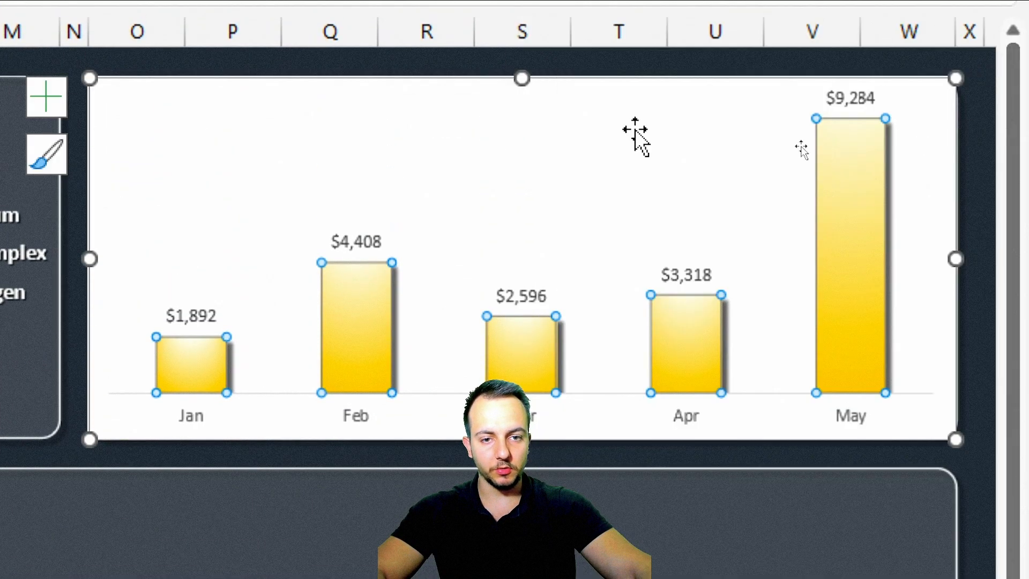
{"action": "left_click", "coordinate": [429, 80]}
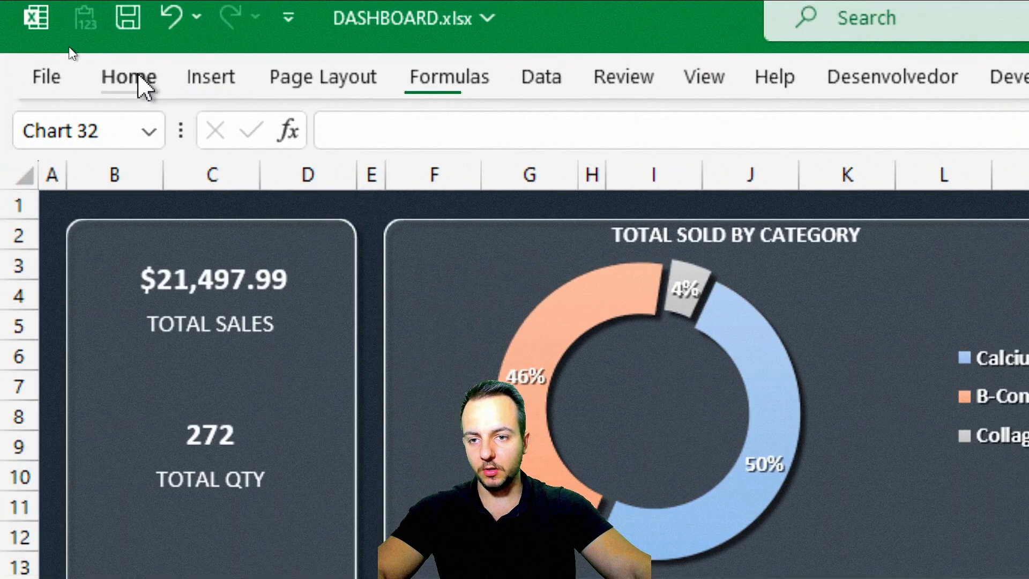
Step: Make all text in the monthly sales column chart bold, white and slightly larger
{"action": "left_click", "coordinate": [141, 82]}
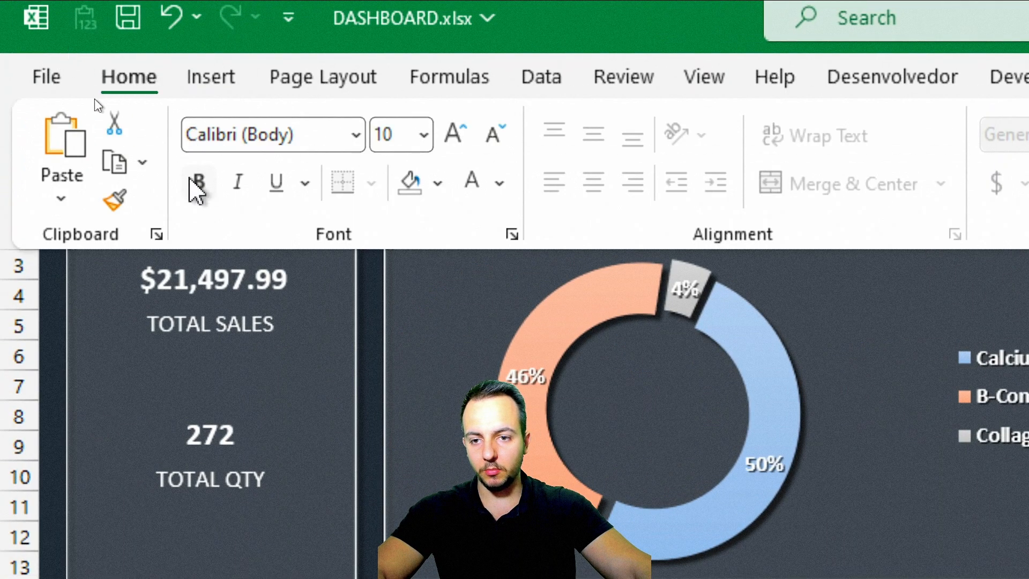
{"action": "left_click", "coordinate": [208, 186]}
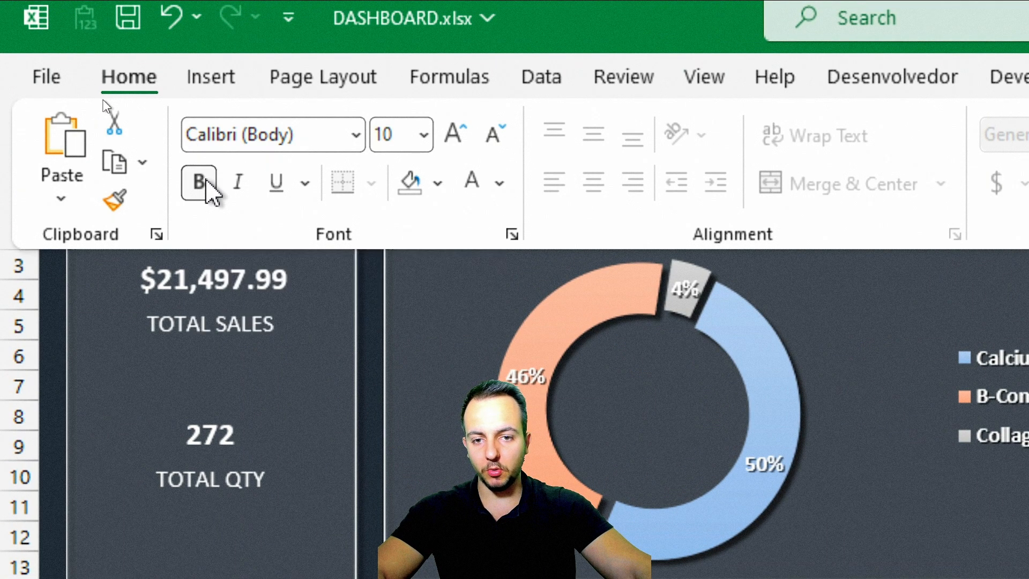
{"action": "left_click", "coordinate": [472, 183]}
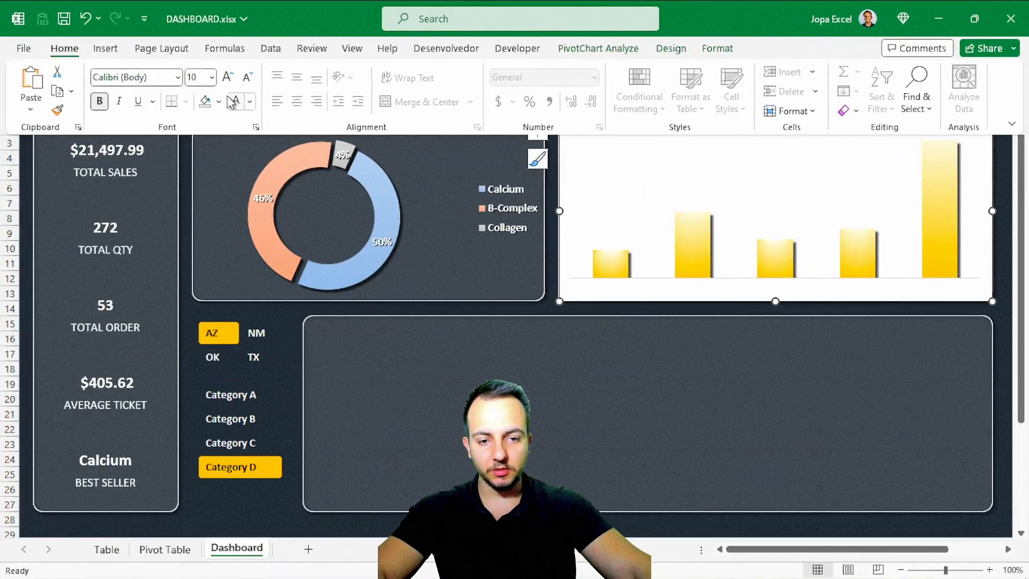
{"action": "left_click", "coordinate": [228, 80]}
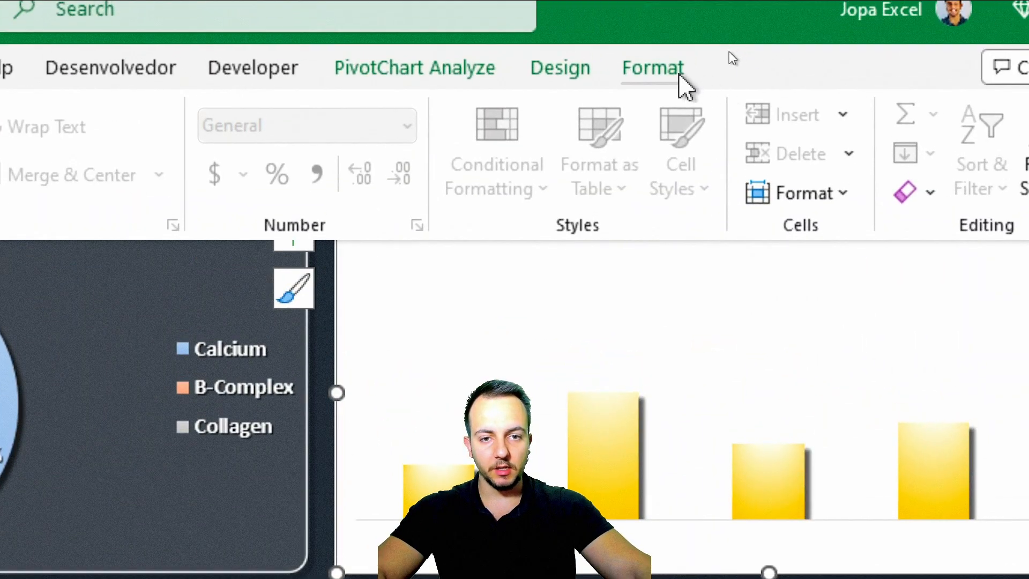
Step: Remove the outline and the background fill from the monthly sales column chart
{"action": "left_click", "coordinate": [680, 85]}
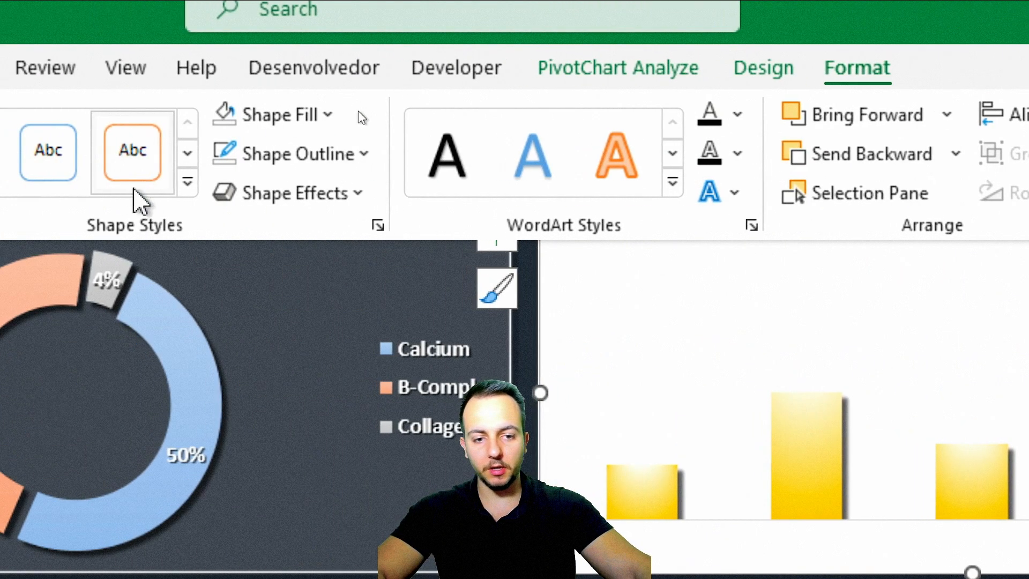
{"action": "left_click", "coordinate": [325, 158]}
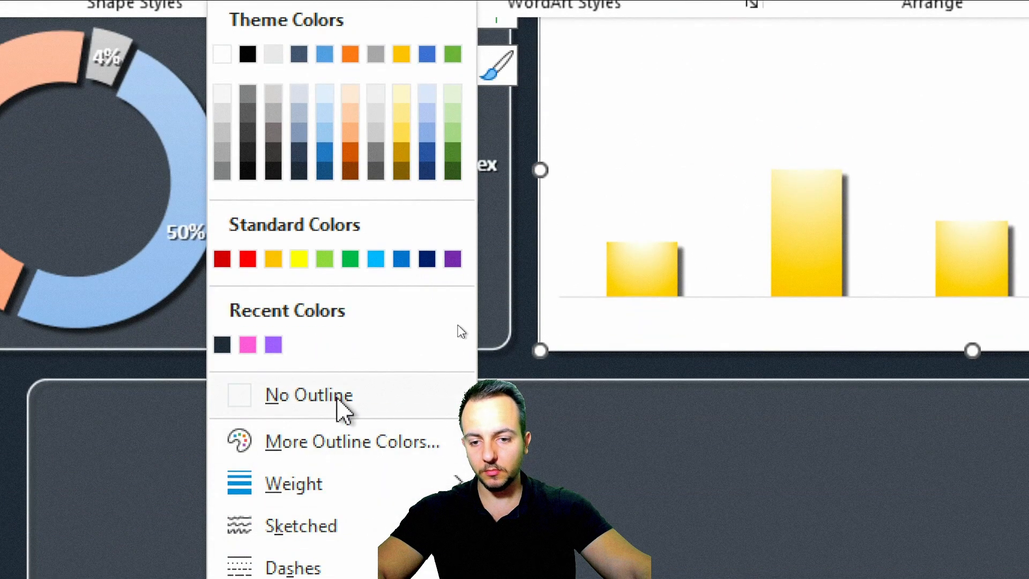
{"action": "left_click", "coordinate": [338, 401]}
{"action": "left_click", "coordinate": [289, 111]}
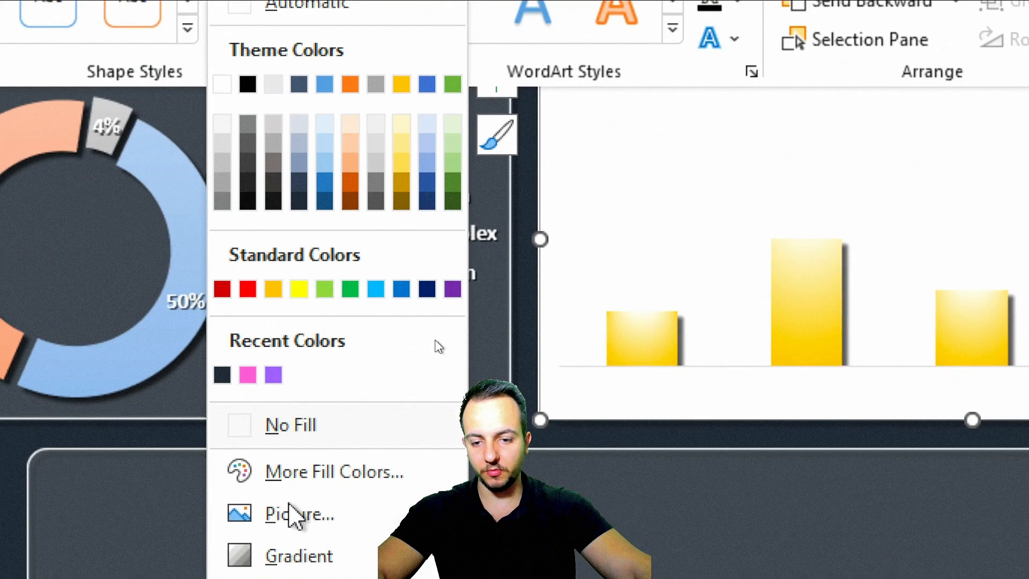
{"action": "left_click", "coordinate": [322, 430]}
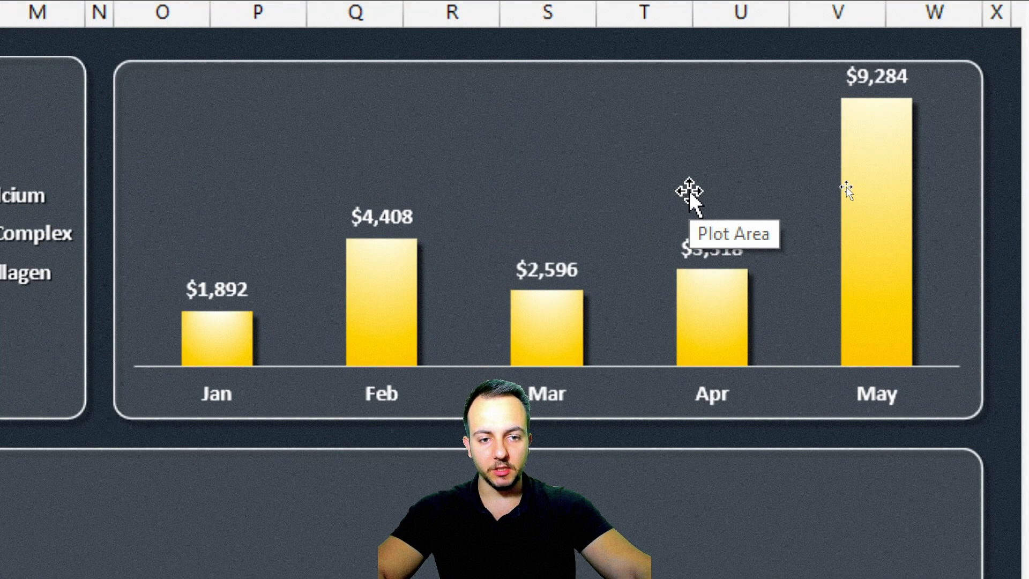
Step: Lower the upper edge of the column chart's plot area to leave room for a title, and deselect the chart
{"action": "left_click", "coordinate": [665, 196]}
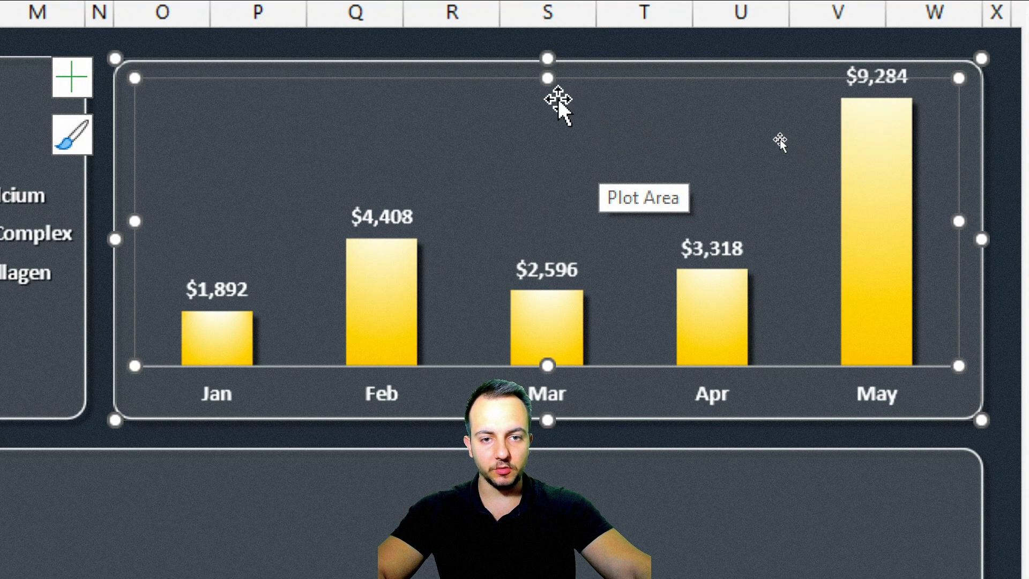
{"action": "left_click", "coordinate": [548, 80]}
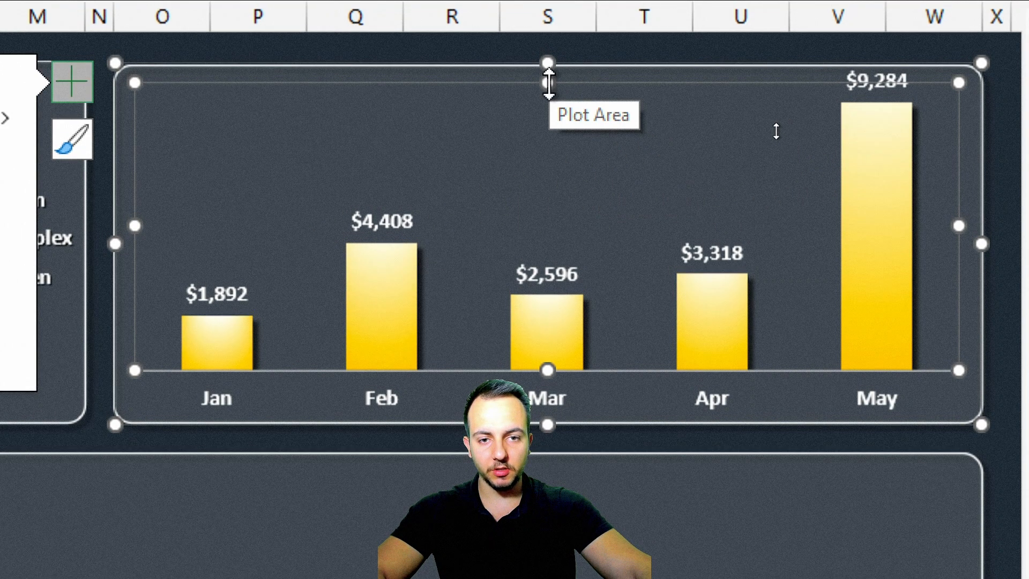
{"action": "left_click_drag", "start_coordinate": [548, 83], "coordinate": [535, 125]}
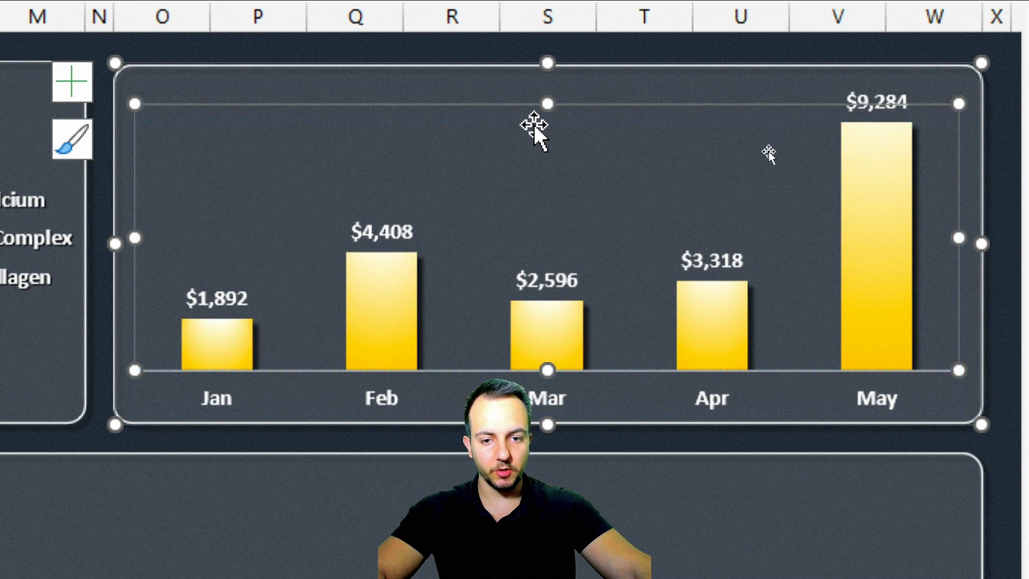
{"action": "key", "text": "Escape"}
{"action": "key", "text": "Escape"}
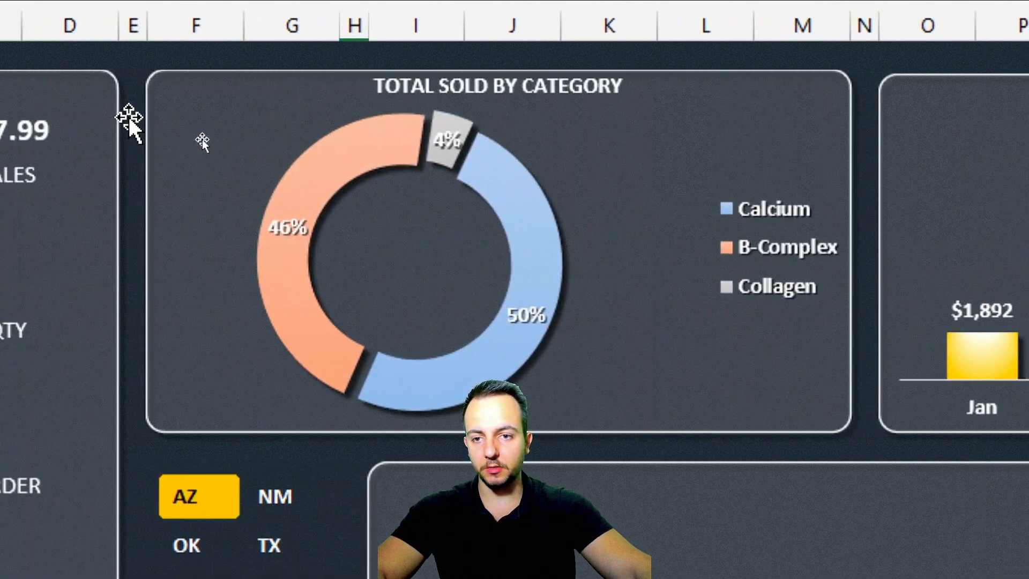
Step: Duplicate the TOTAL SOLD BY CATEGORY text box and place the copy as a heading over the monthly column chart
{"action": "left_click", "coordinate": [499, 86]}
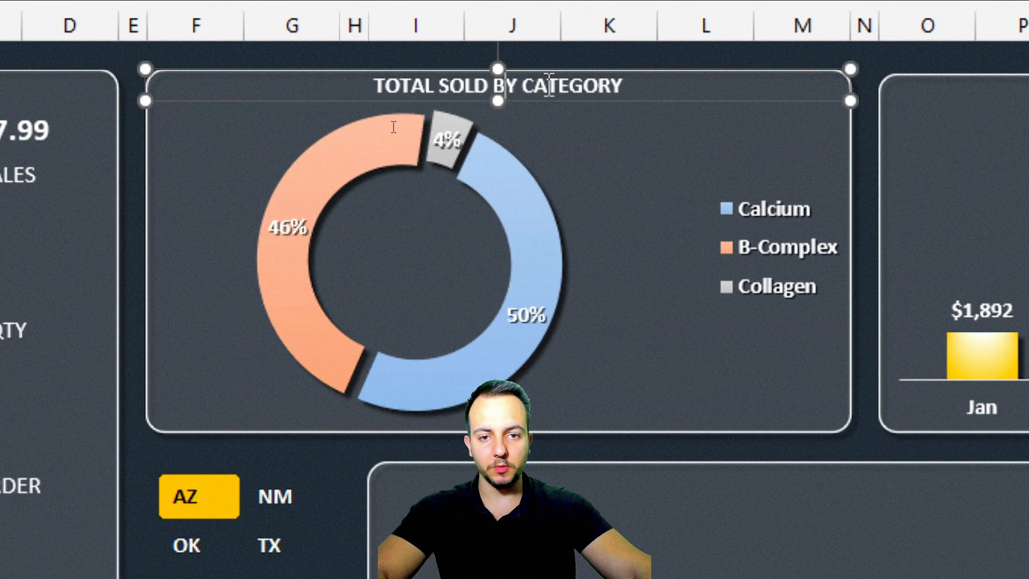
{"action": "left_click_drag", "start_coordinate": [549, 86], "coordinate": [620, 115]}
{"action": "left_click_drag", "start_coordinate": [266, 111], "coordinate": [177, 132]}
{"action": "left_click_drag", "start_coordinate": [574, 81], "coordinate": [575, 70]}
{"action": "left_click_drag", "start_coordinate": [572, 132], "coordinate": [599, 111]}
{"action": "left_click_drag", "start_coordinate": [573, 76], "coordinate": [559, 112]}
{"action": "left_click_drag", "start_coordinate": [882, 112], "coordinate": [953, 118]}
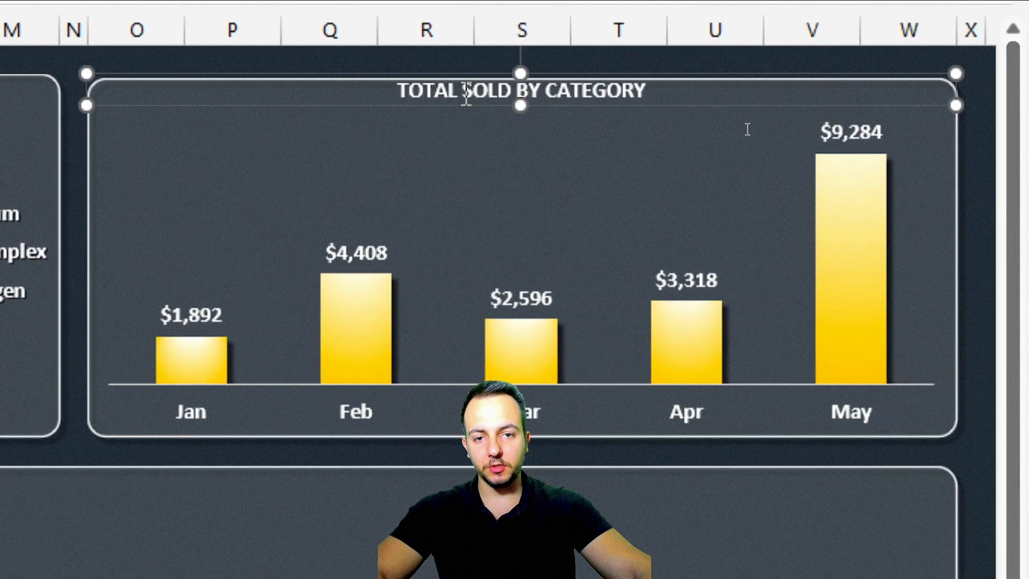
{"action": "left_click_drag", "start_coordinate": [520, 74], "coordinate": [505, 76]}
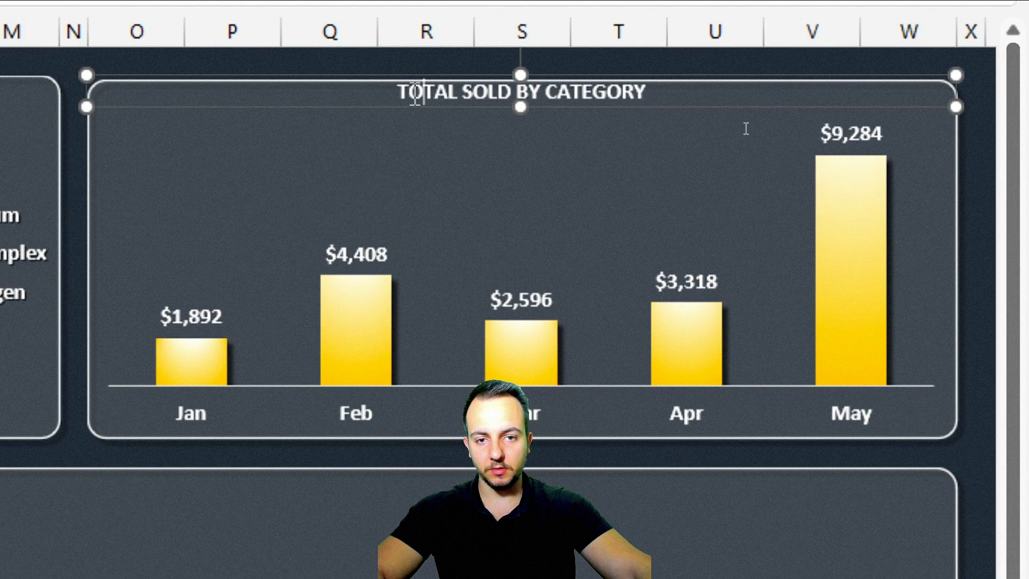
Step: Change the copied heading's text to TOTAL SOLD BY MONTH and deselect it
{"action": "left_click_drag", "start_coordinate": [416, 94], "coordinate": [664, 95]}
{"action": "left_click", "coordinate": [573, 93]}
{"action": "right_click", "coordinate": [583, 90]}
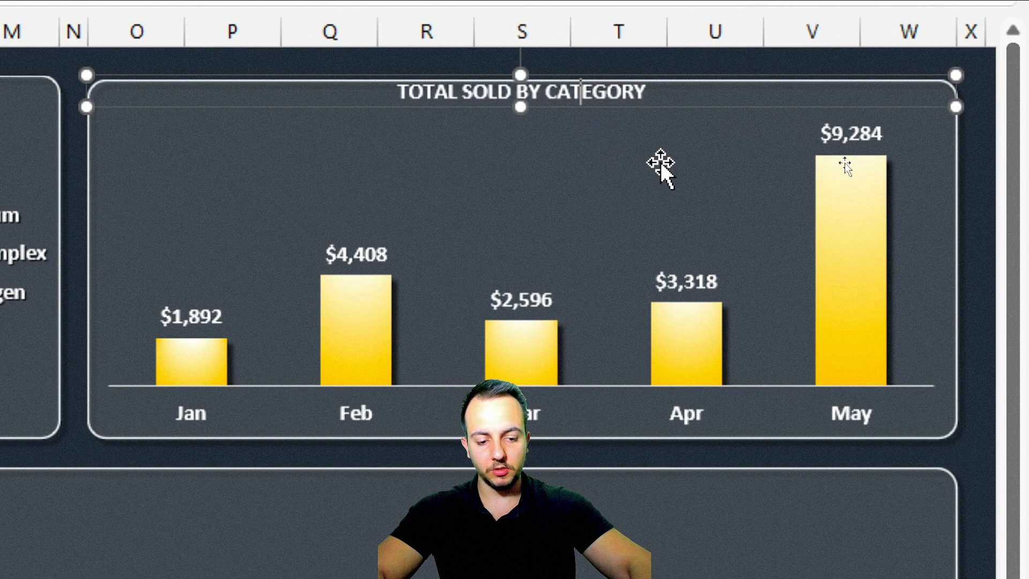
{"action": "key", "text": "BackSpace"}
{"action": "key", "text": "BackSpace"}
{"action": "key", "text": "BackSpace"}
{"action": "key", "text": "Delete"}
{"action": "key", "text": "Delete"}
{"action": "key", "text": "Delete"}
{"action": "key", "text": "Delete"}
{"action": "key", "text": "Delete"}
{"action": "type", "text": "MONTH"}
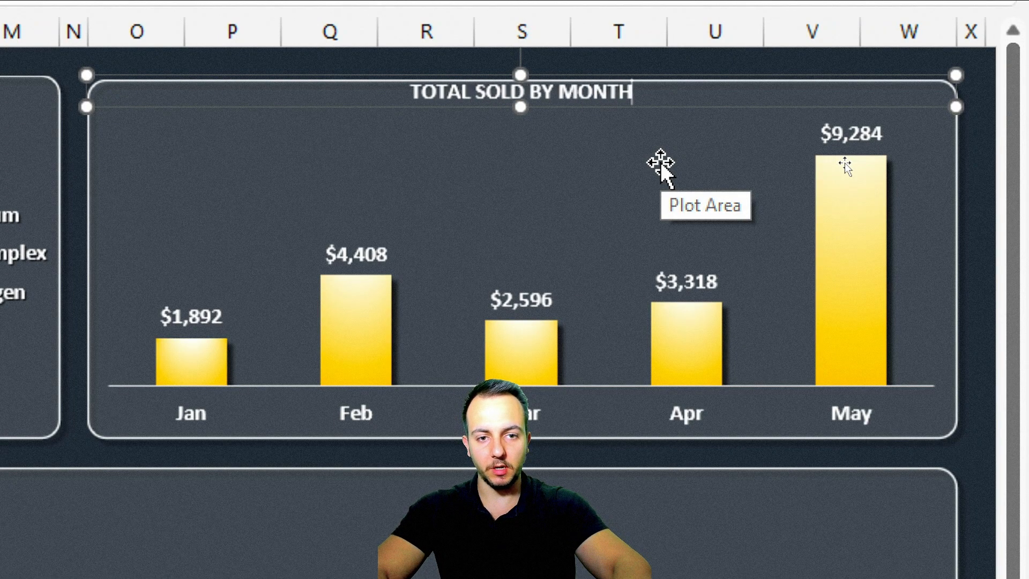
{"action": "key", "text": "Escape"}
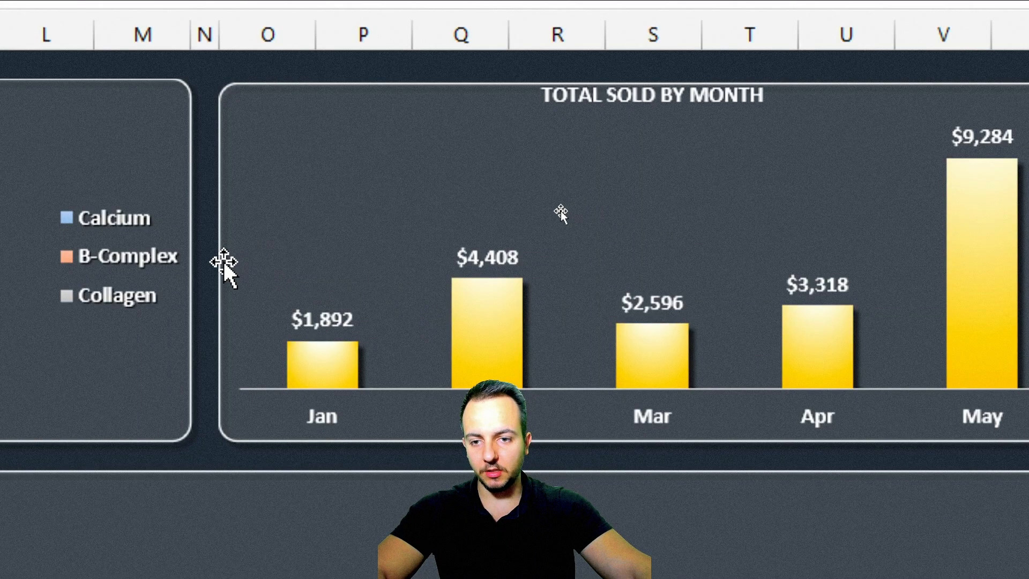
Step: Extend the rounded panel behind the monthly chart slightly upward to align with the doughnut panel, and fit the chart back over it
{"action": "left_click", "coordinate": [223, 262]}
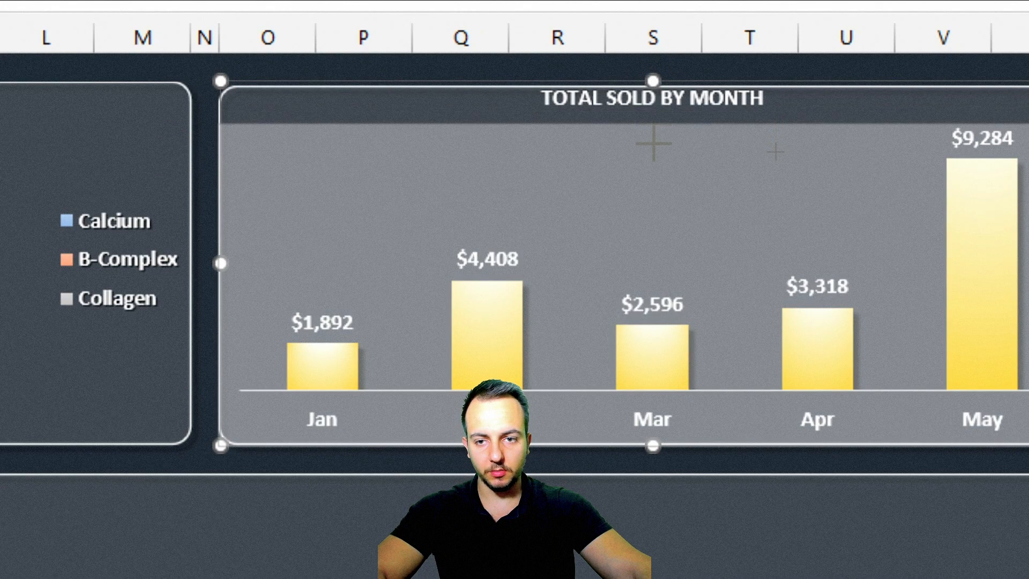
{"action": "left_click_drag", "start_coordinate": [653, 80], "coordinate": [653, 200]}
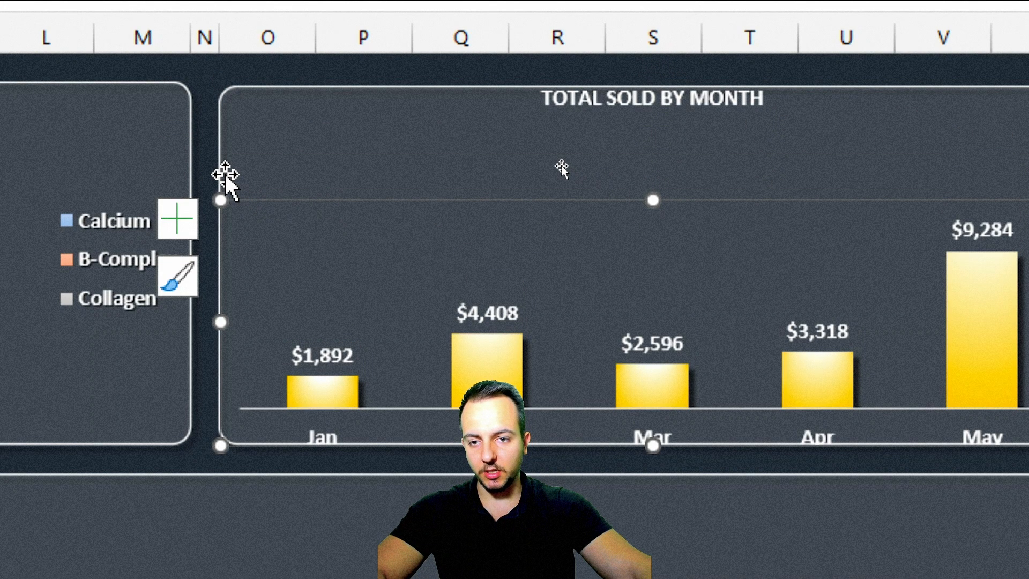
{"action": "left_click", "coordinate": [225, 177]}
{"action": "mouse_move", "coordinate": [653, 86]}
{"action": "left_mouse_down"}
{"action": "mouse_move", "coordinate": [652, 154]}
{"action": "mouse_move", "coordinate": [649, 83]}
{"action": "left_mouse_up"}
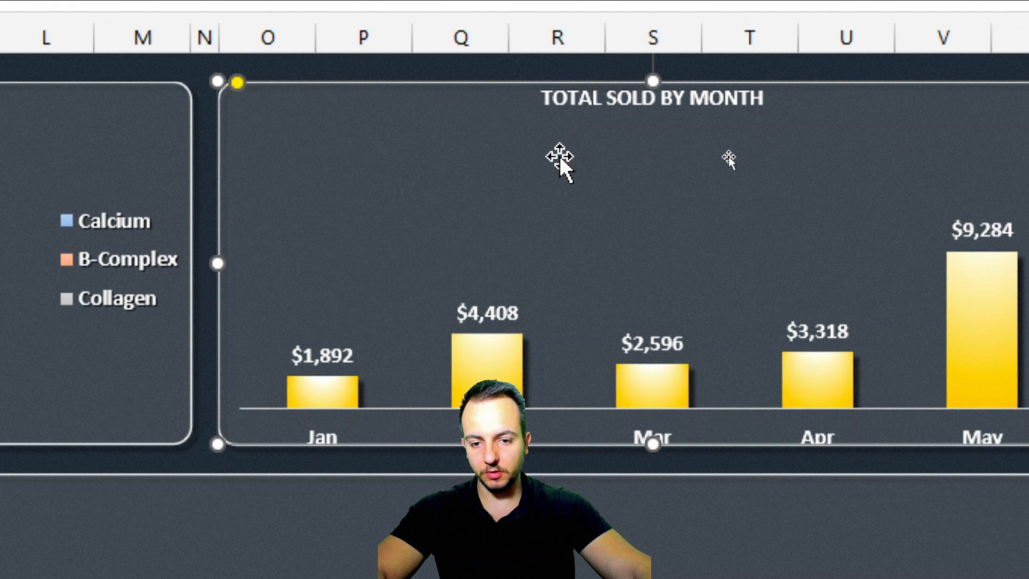
{"action": "left_click", "coordinate": [345, 300]}
{"action": "left_click_drag", "start_coordinate": [649, 202], "coordinate": [692, 83]}
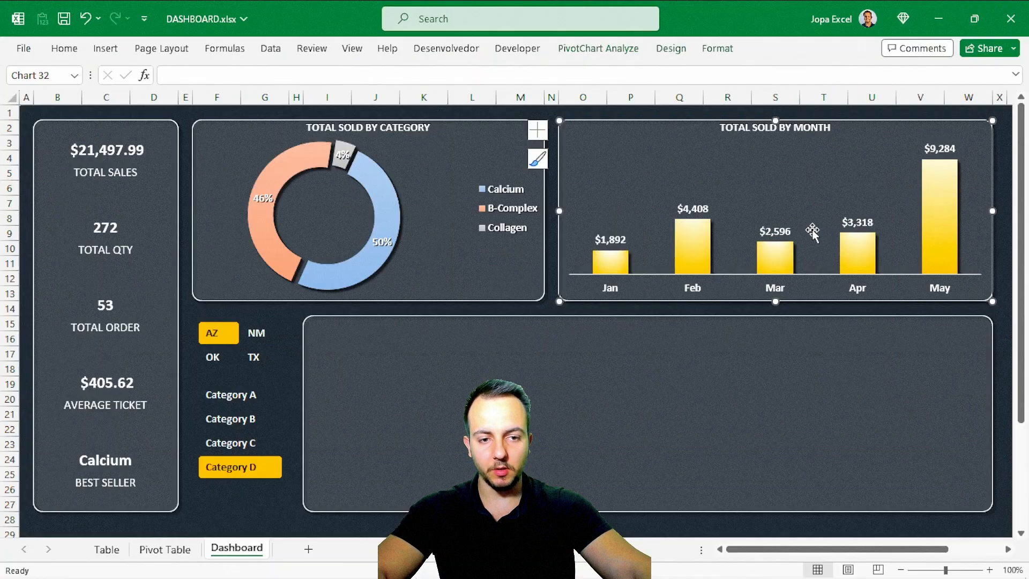
{"action": "key", "text": "Escape"}
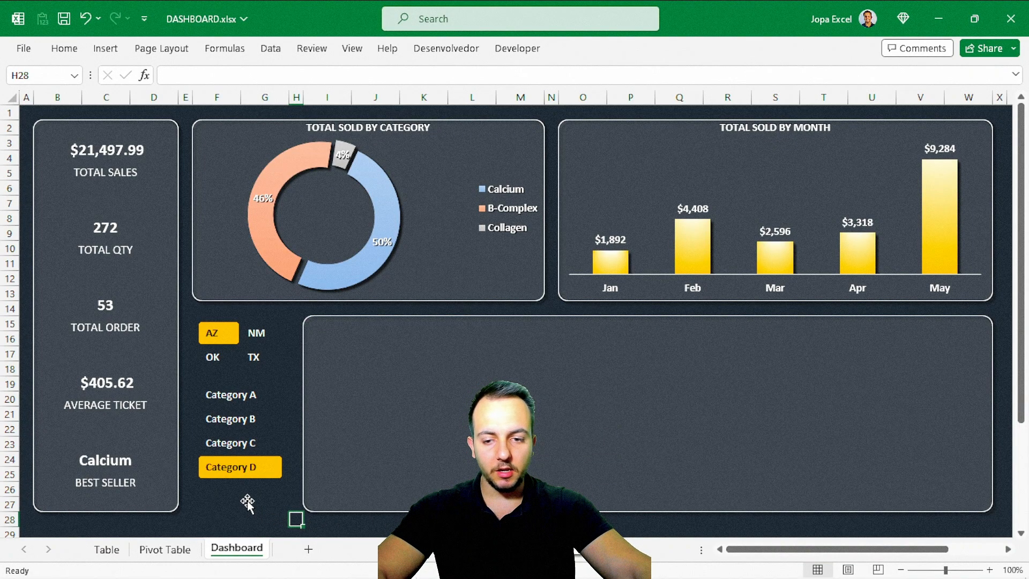
Step: Test the slicers with TX, NM, Category B and Category C, leave NM with Category C selected, and save the workbook
{"action": "left_click", "coordinate": [253, 444]}
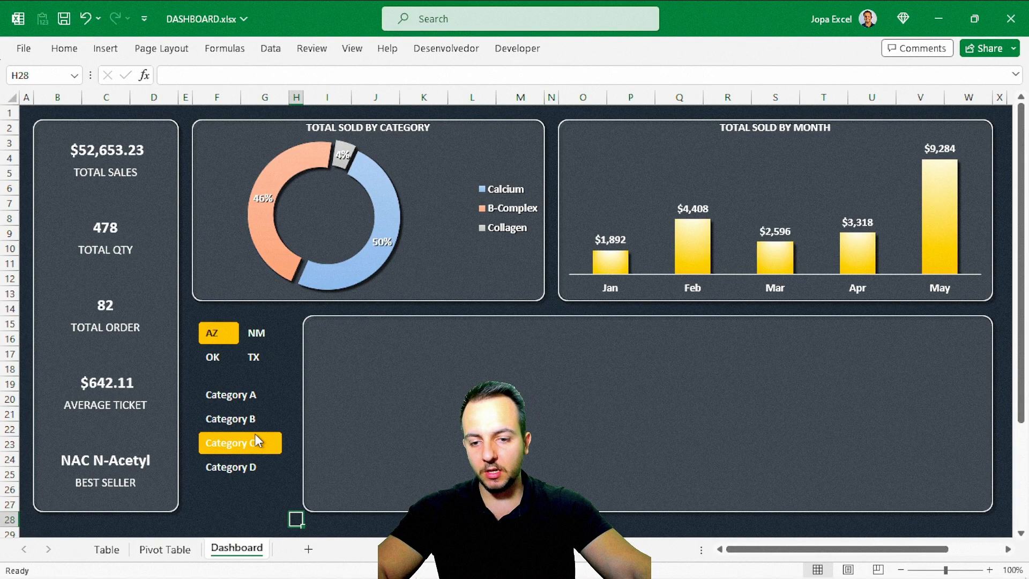
{"action": "left_click", "coordinate": [258, 354]}
{"action": "left_click", "coordinate": [243, 422], "text": "ctrl"}
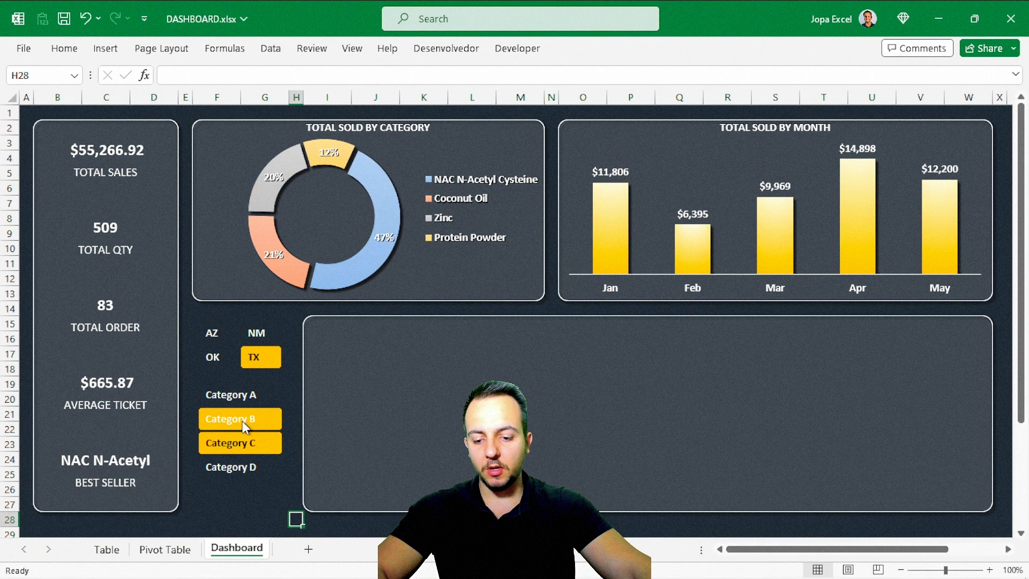
{"action": "left_click", "coordinate": [256, 333]}
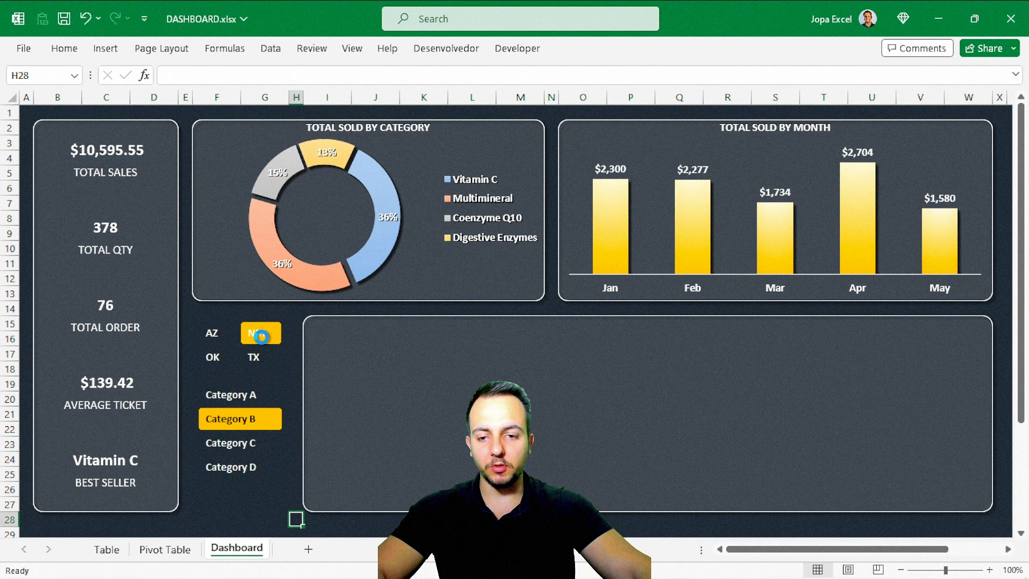
{"action": "left_click", "coordinate": [240, 445]}
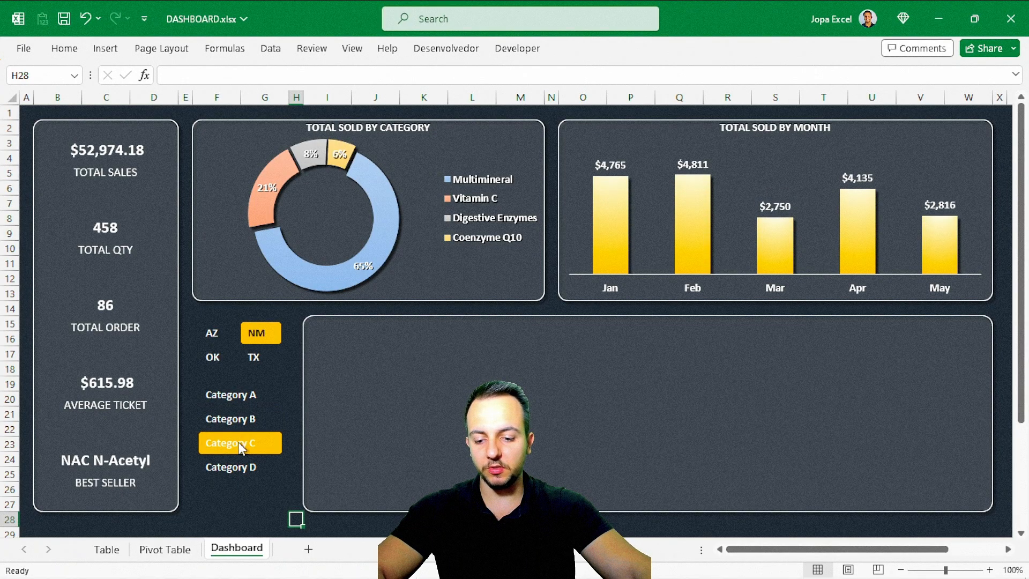
{"action": "key", "text": "ctrl+s"}
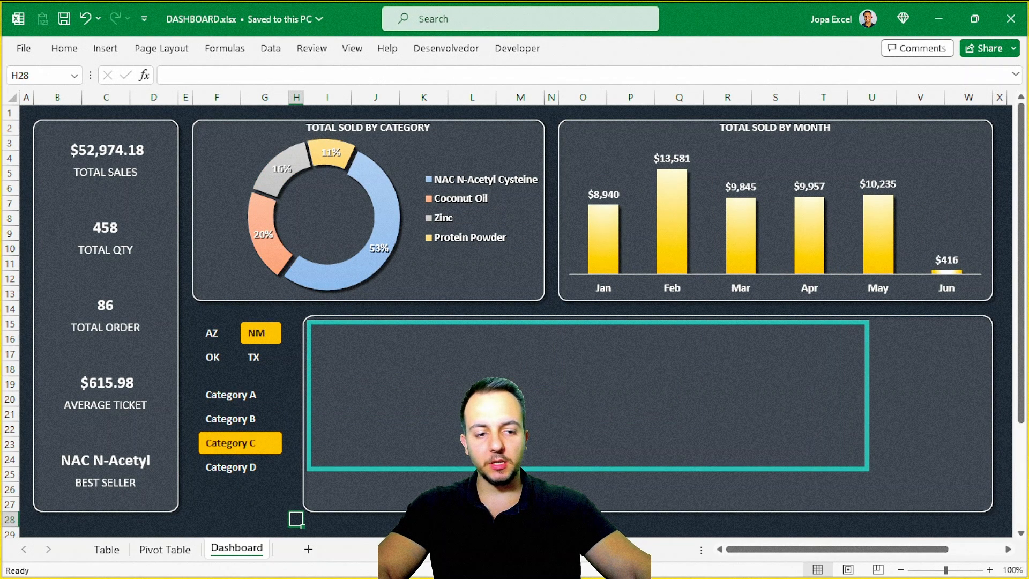
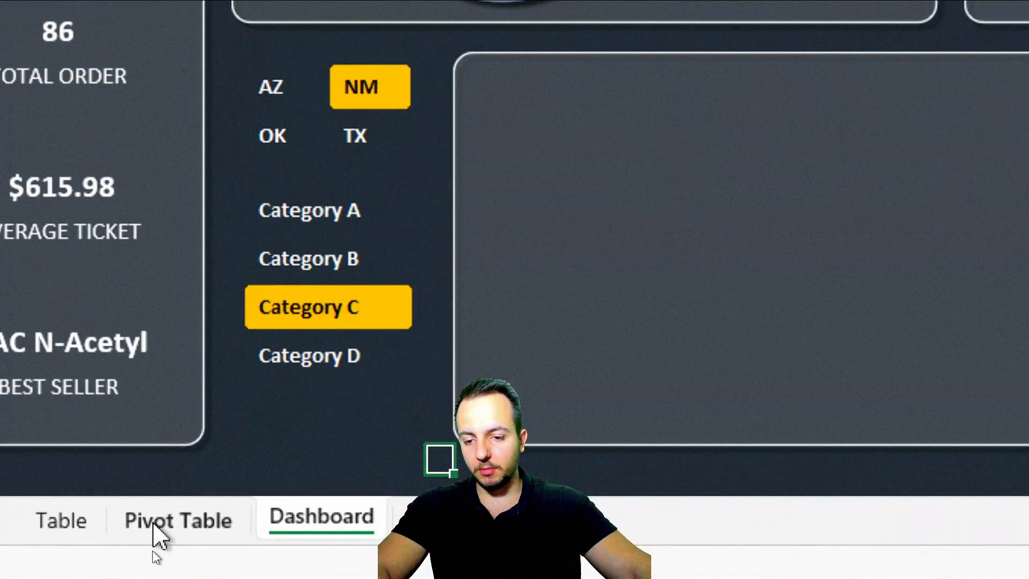
Step: Insert a 2-D area PivotChart from the Sum of QTY by month PivotTable on the Pivot Table sheet
{"action": "left_click", "coordinate": [155, 552]}
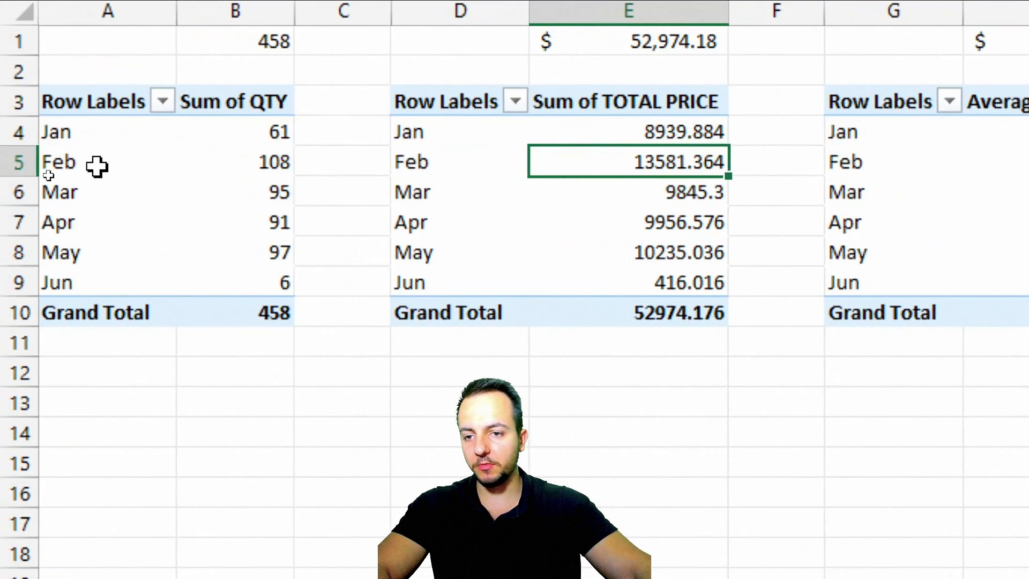
{"action": "left_click", "coordinate": [50, 175]}
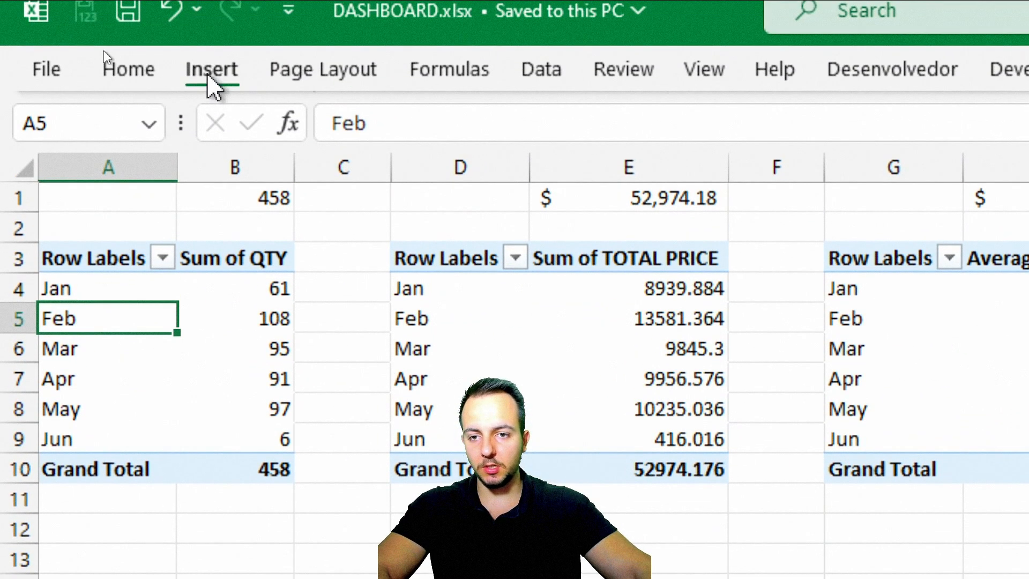
{"action": "left_click", "coordinate": [212, 70]}
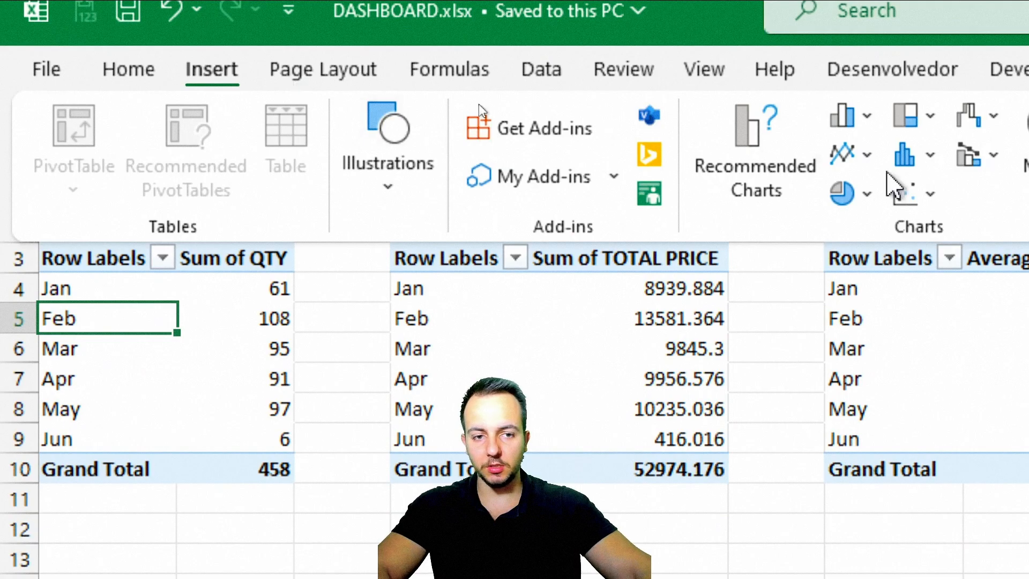
{"action": "left_click", "coordinate": [418, 155]}
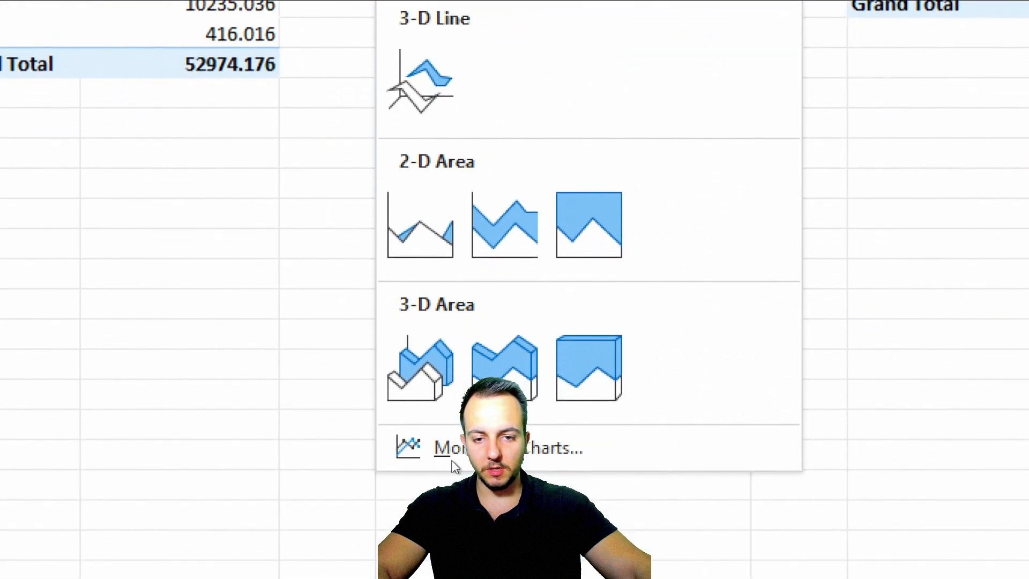
{"action": "left_click", "coordinate": [412, 224]}
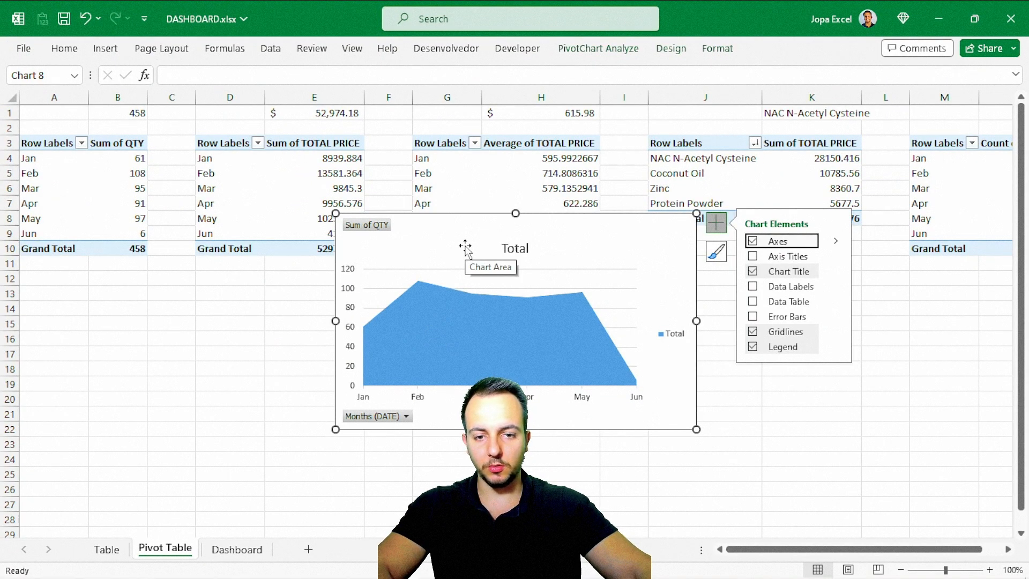
Step: Move the area chart to the Dashboard sheet and size it to cover the empty wide panel beside the slicers
{"action": "key", "text": "ctrl+x"}
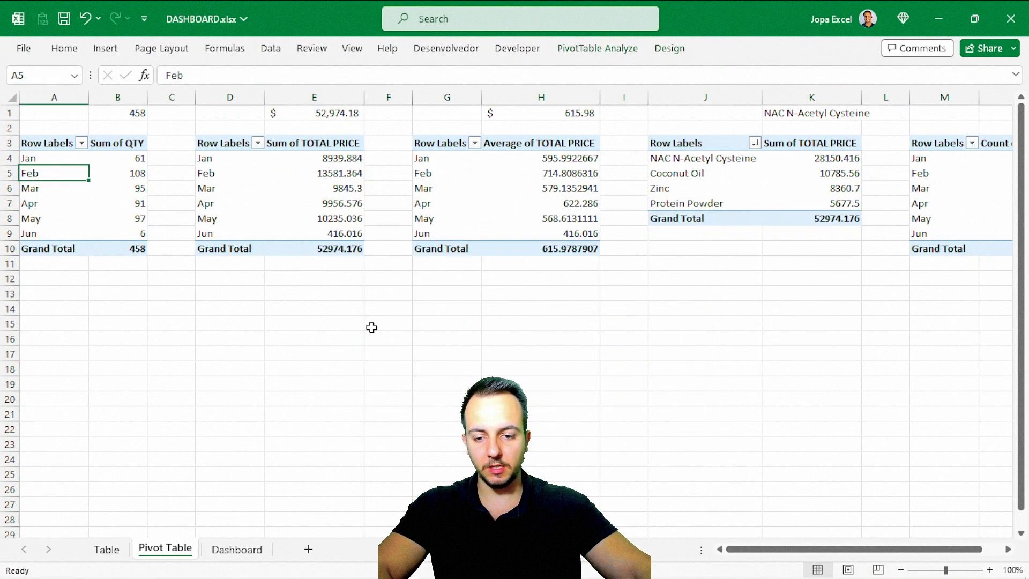
{"action": "left_click", "coordinate": [249, 549]}
{"action": "key", "text": "ctrl+v"}
{"action": "left_click_drag", "start_coordinate": [366, 523], "coordinate": [379, 317]}
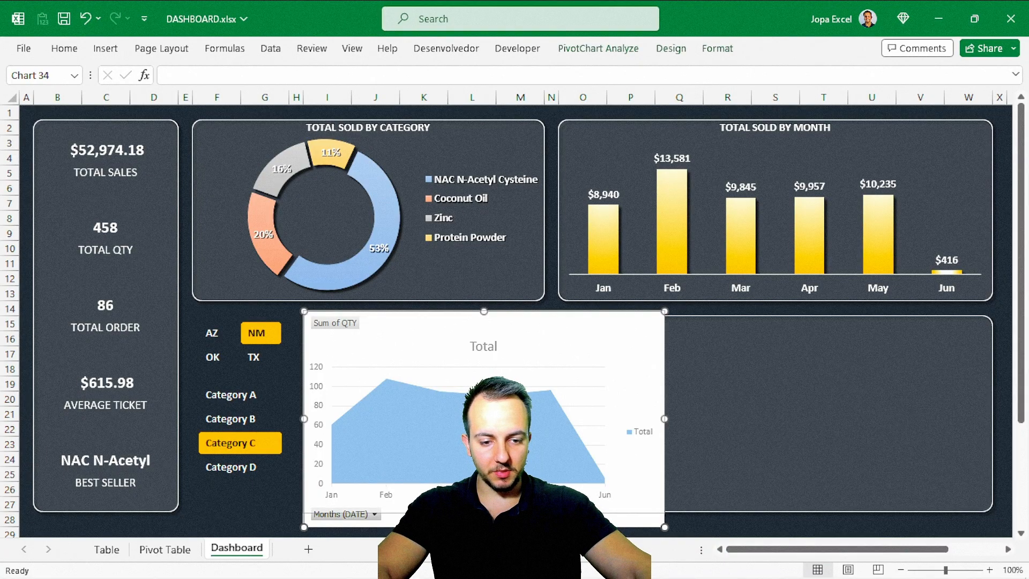
{"action": "left_click_drag", "start_coordinate": [484, 527], "coordinate": [484, 512]}
{"action": "left_click_drag", "start_coordinate": [665, 412], "coordinate": [996, 411]}
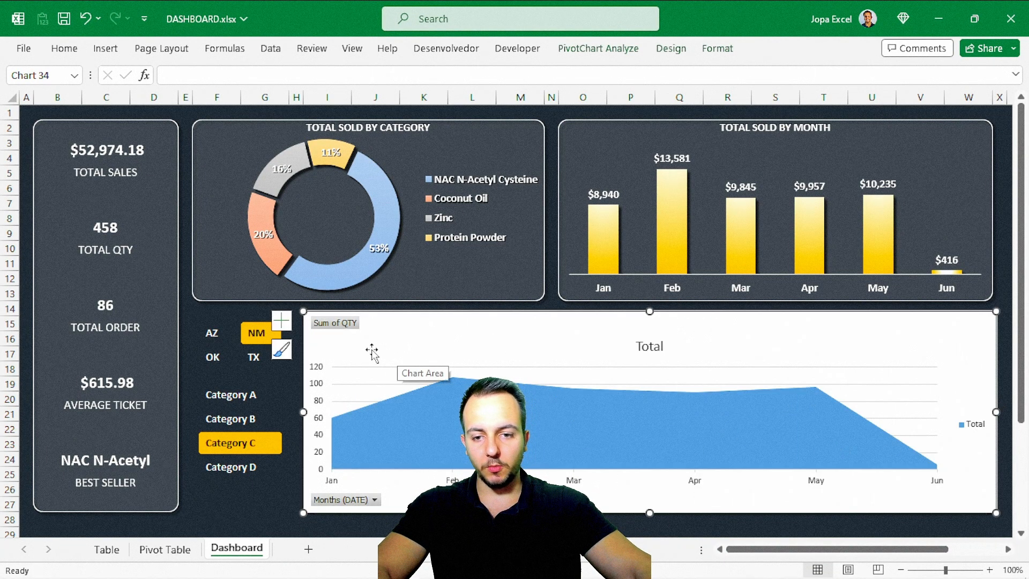
Step: Hide all field buttons on the quantity area chart
{"action": "left_click", "coordinate": [281, 321]}
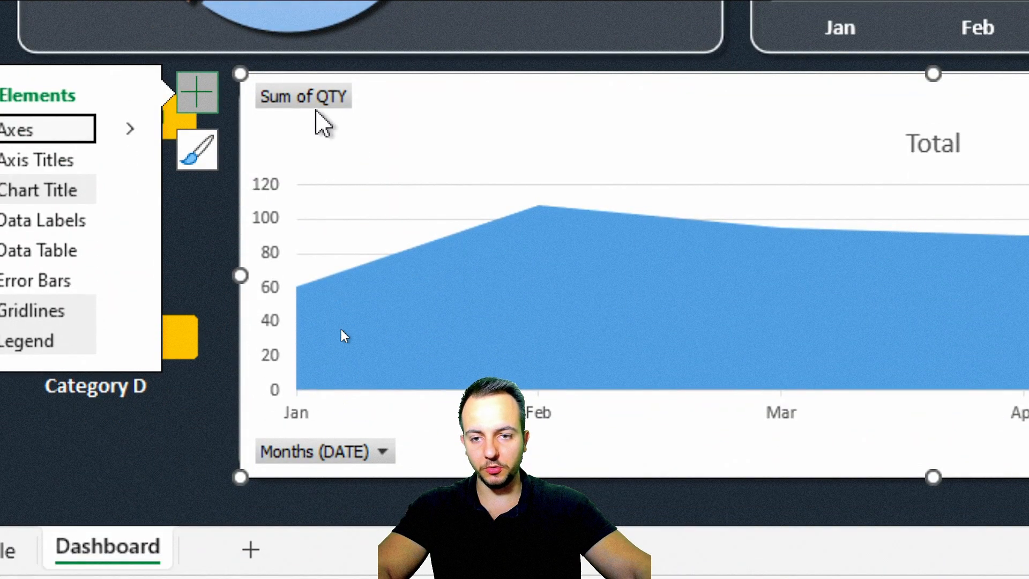
{"action": "left_click", "coordinate": [344, 336]}
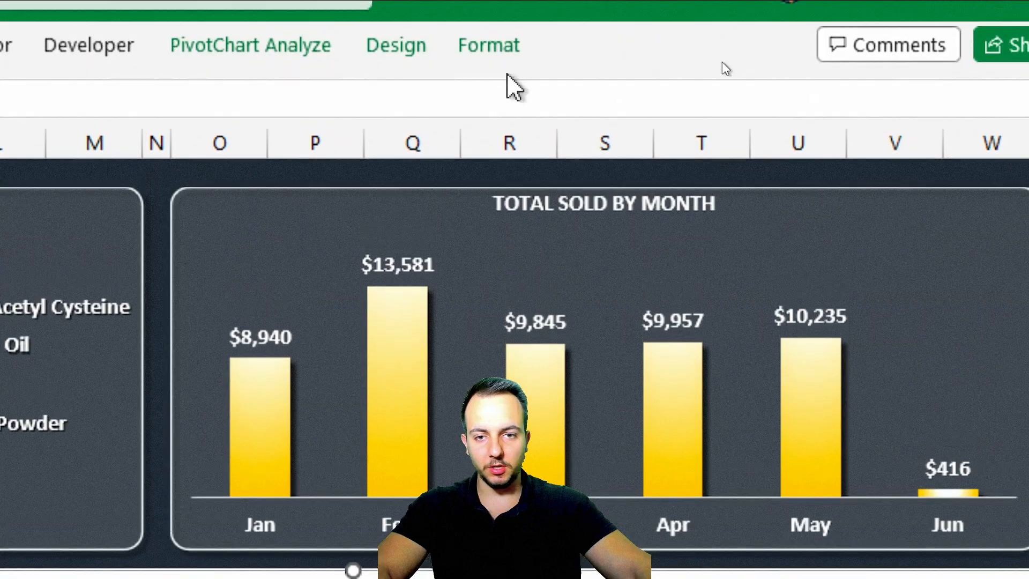
{"action": "left_click", "coordinate": [299, 49]}
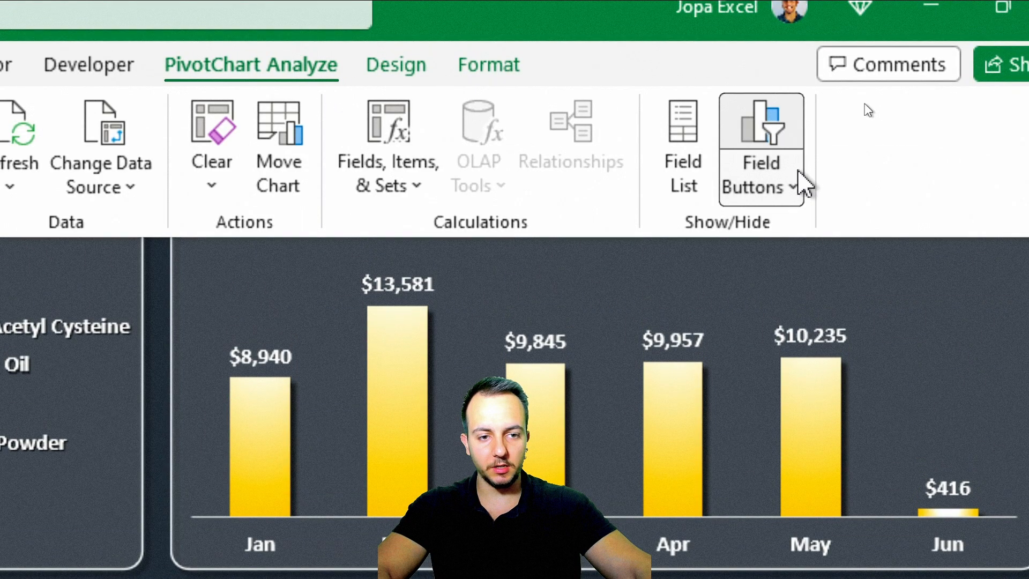
{"action": "left_click", "coordinate": [804, 185]}
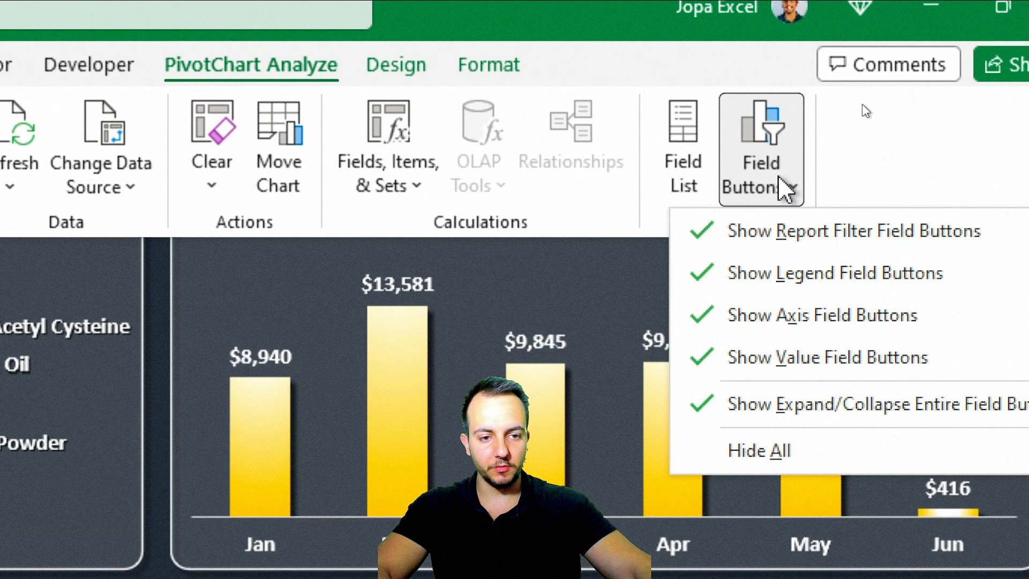
{"action": "left_click", "coordinate": [781, 452]}
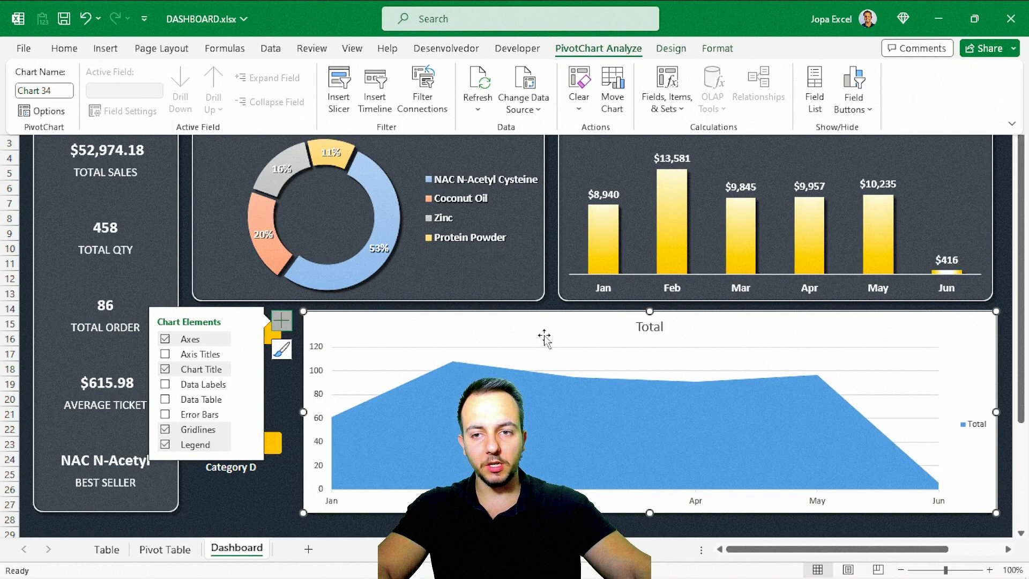
Step: Apply the blue-background chart style with a faded area, data labels and drop lines to the quantity chart
{"action": "left_click", "coordinate": [672, 49]}
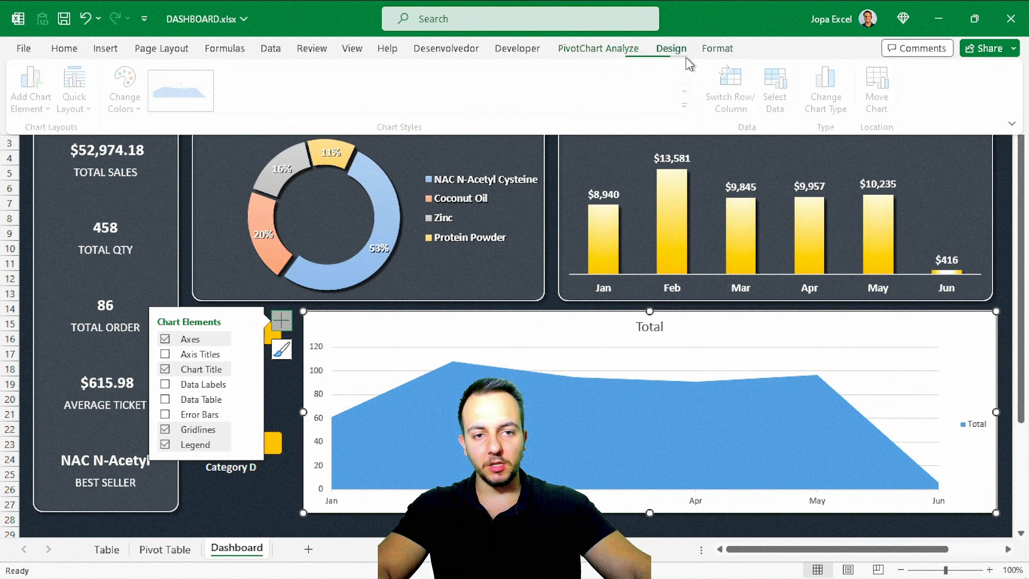
{"action": "left_click", "coordinate": [694, 111]}
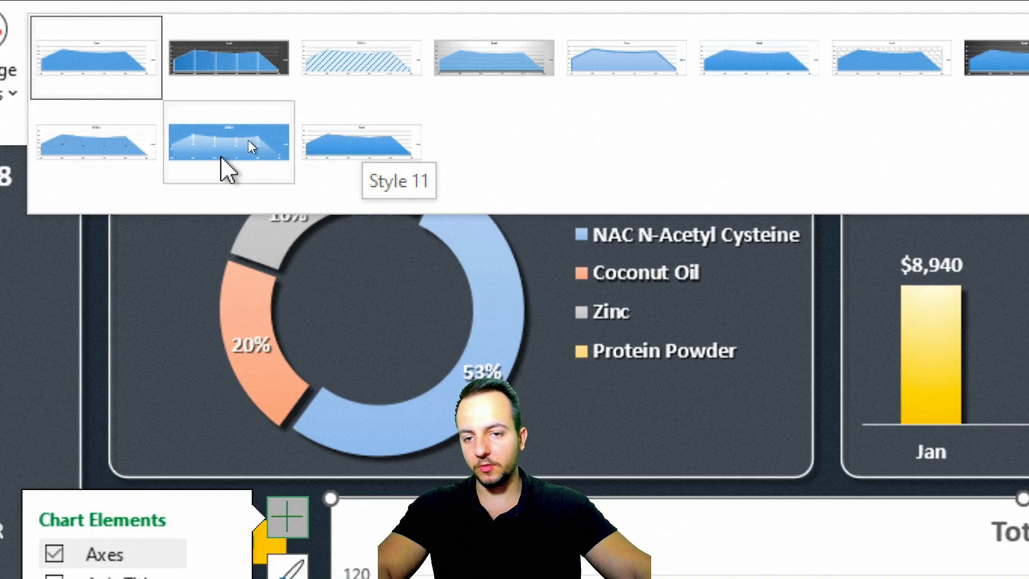
{"action": "left_click", "coordinate": [248, 141]}
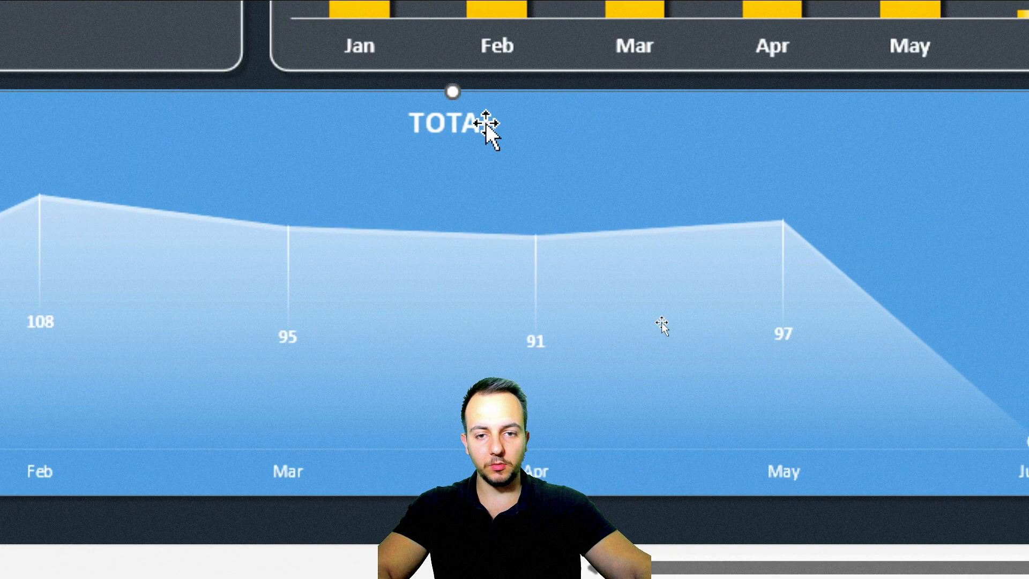
Step: Delete the chart title and the legend from the quantity area chart
{"action": "left_click", "coordinate": [890, 124]}
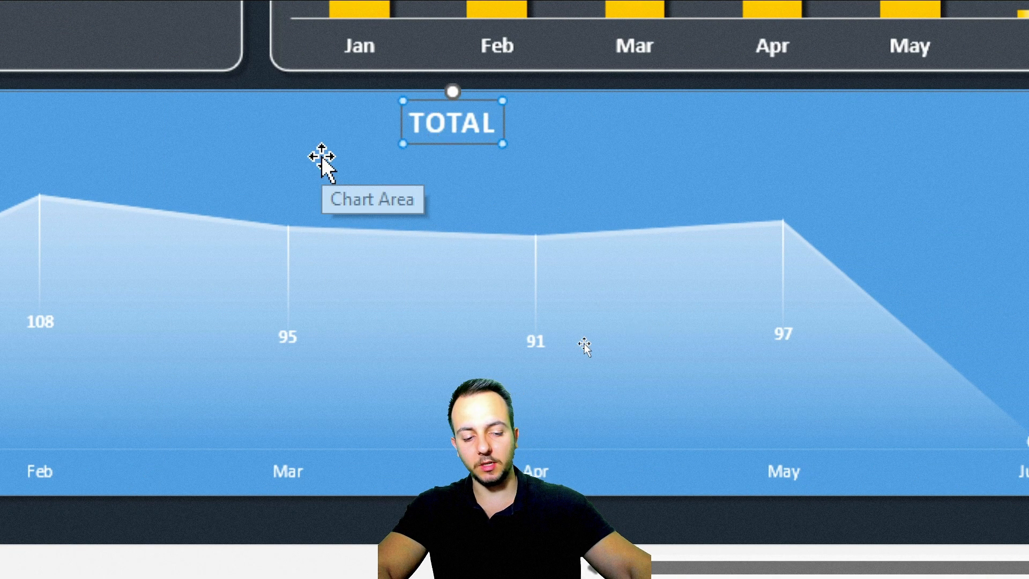
{"action": "key", "text": "Delete"}
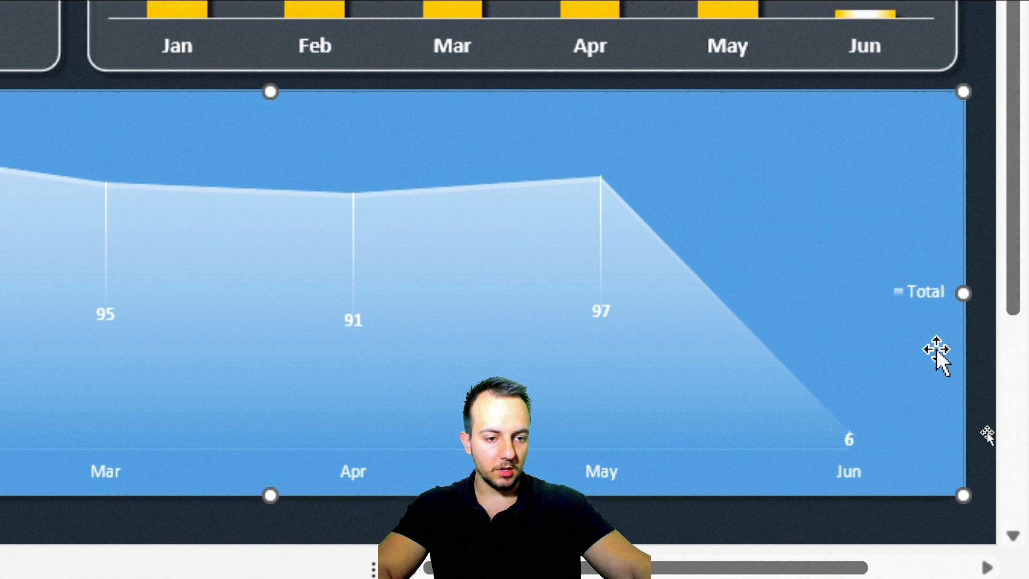
{"action": "left_click", "coordinate": [924, 295]}
{"action": "key", "text": "Delete"}
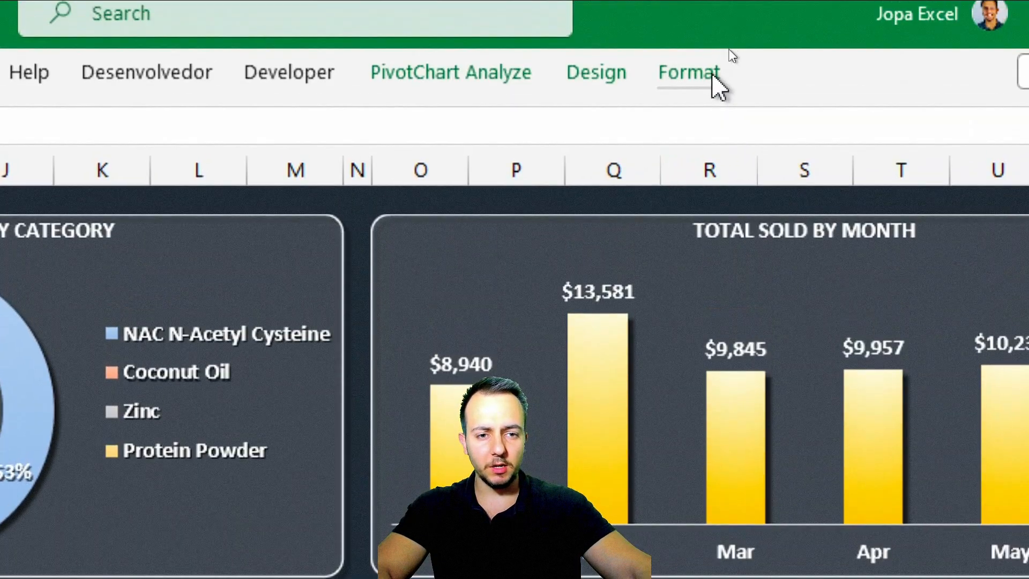
Step: Remove the area chart's outline and background fill, and deselect the chart
{"action": "left_click", "coordinate": [713, 76]}
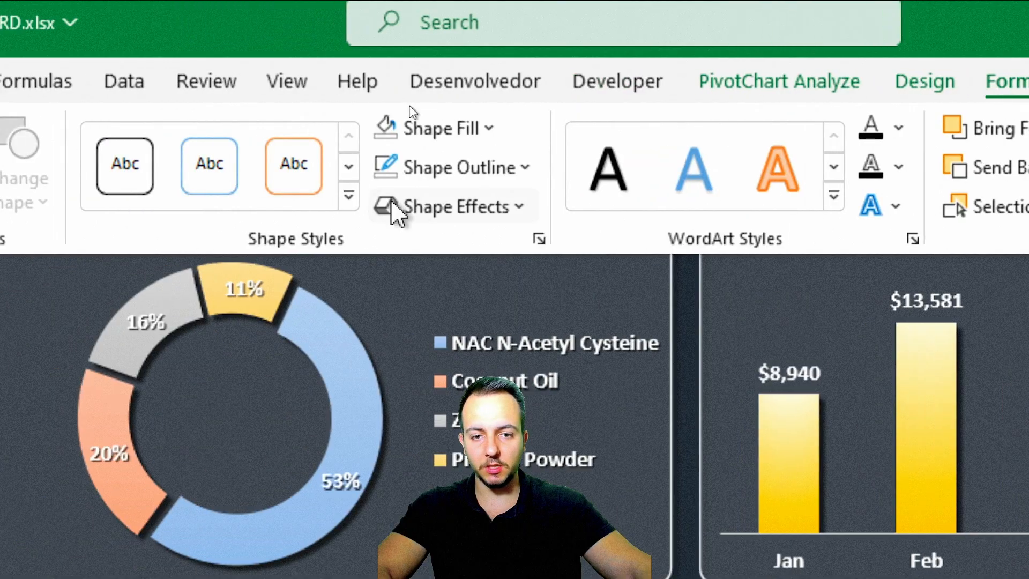
{"action": "left_click", "coordinate": [318, 168]}
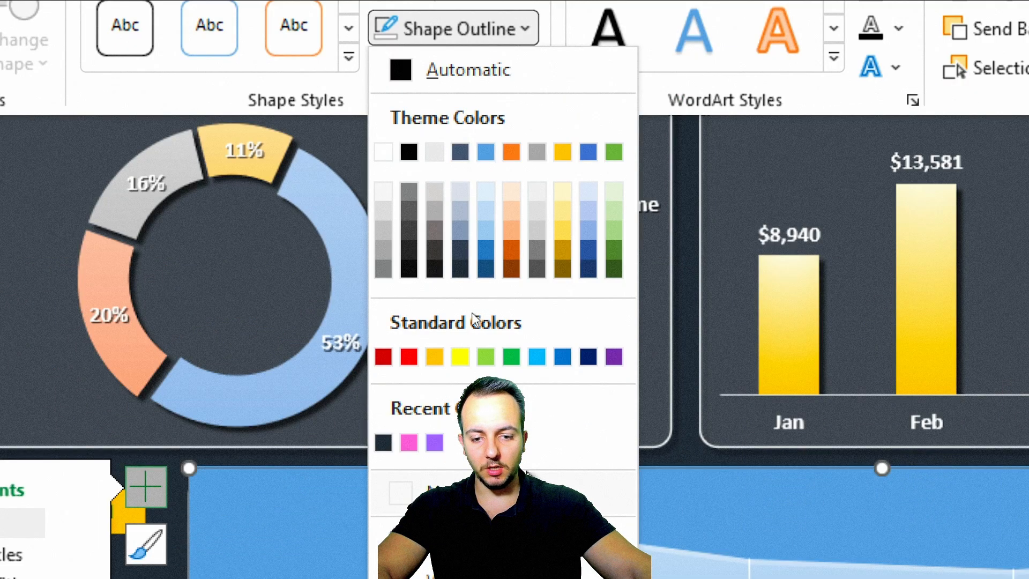
{"action": "left_click", "coordinate": [526, 474]}
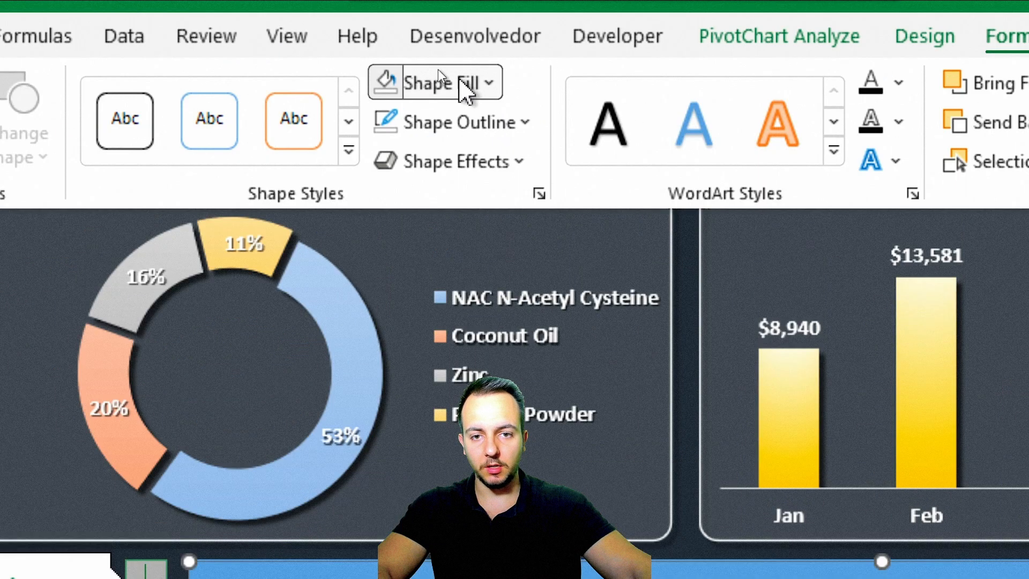
{"action": "left_click", "coordinate": [462, 82]}
{"action": "left_click", "coordinate": [523, 388]}
{"action": "left_click", "coordinate": [663, 569]}
{"action": "left_click", "coordinate": [296, 518]}
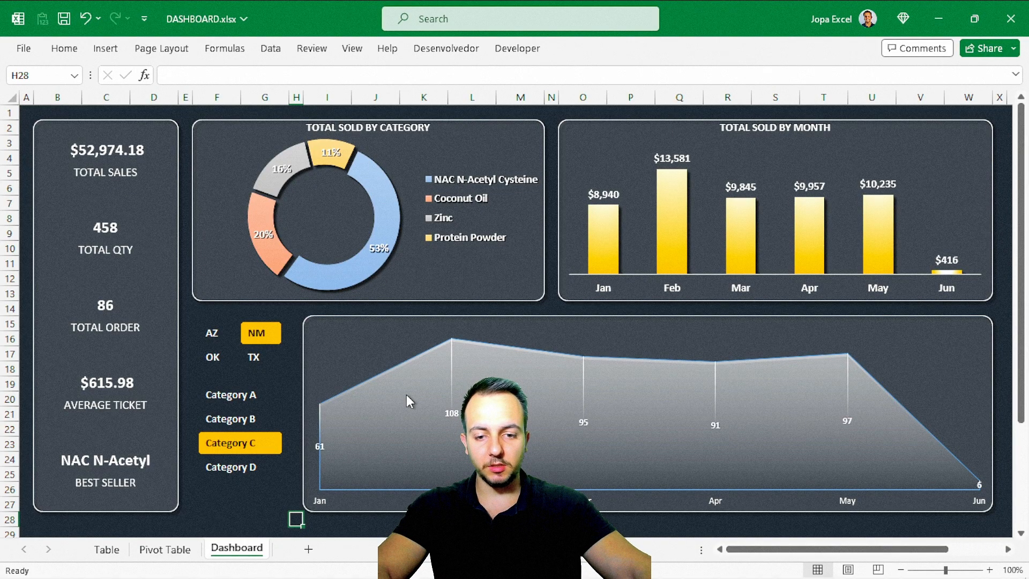
Step: Open the formatting options of the quantity area series and set its border to No line
{"action": "double_click", "coordinate": [399, 380]}
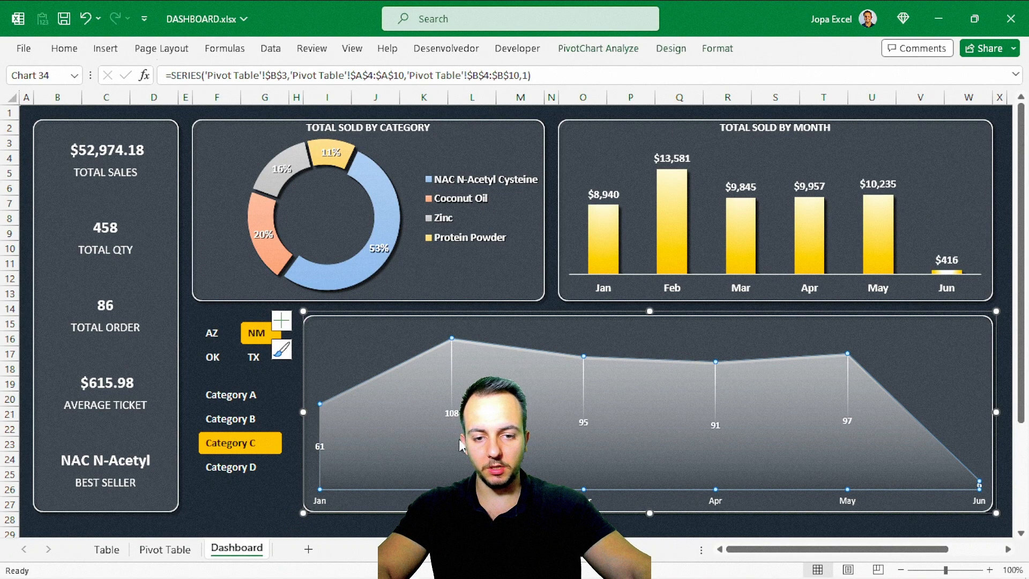
{"action": "left_click_drag", "start_coordinate": [786, 313], "coordinate": [718, 312]}
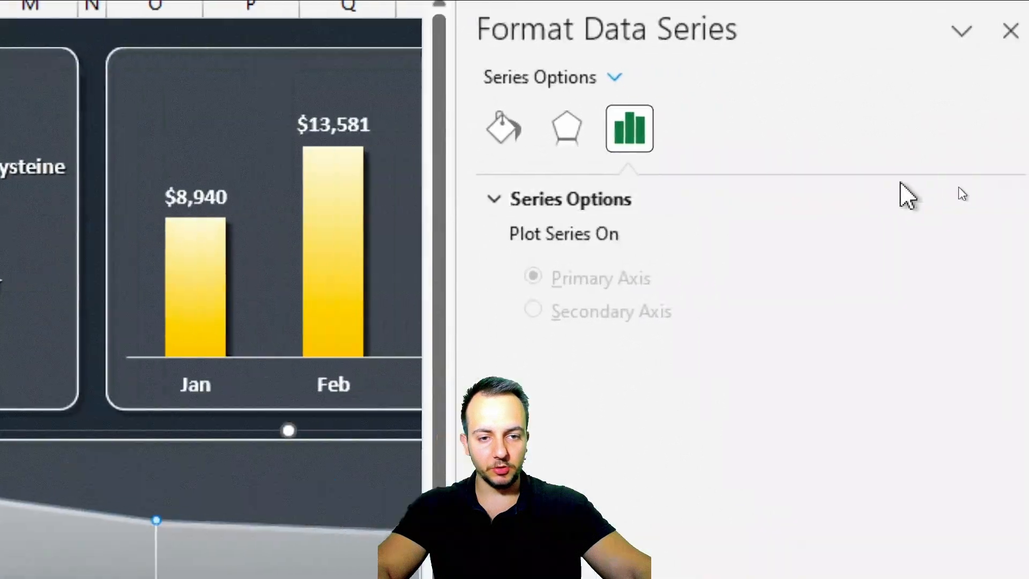
{"action": "left_click", "coordinate": [504, 136]}
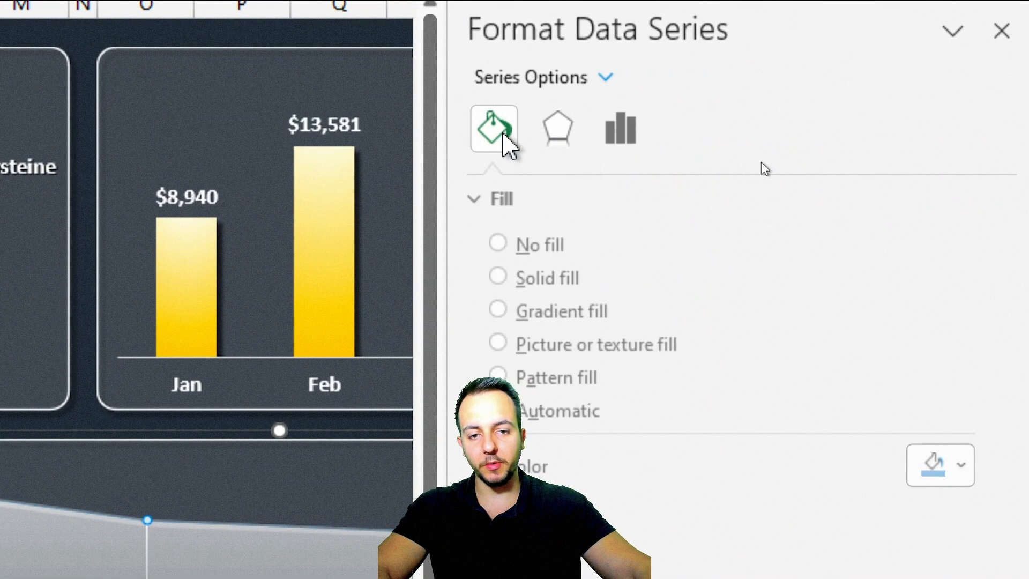
{"action": "left_click", "coordinate": [534, 200]}
{"action": "left_click", "coordinate": [533, 241]}
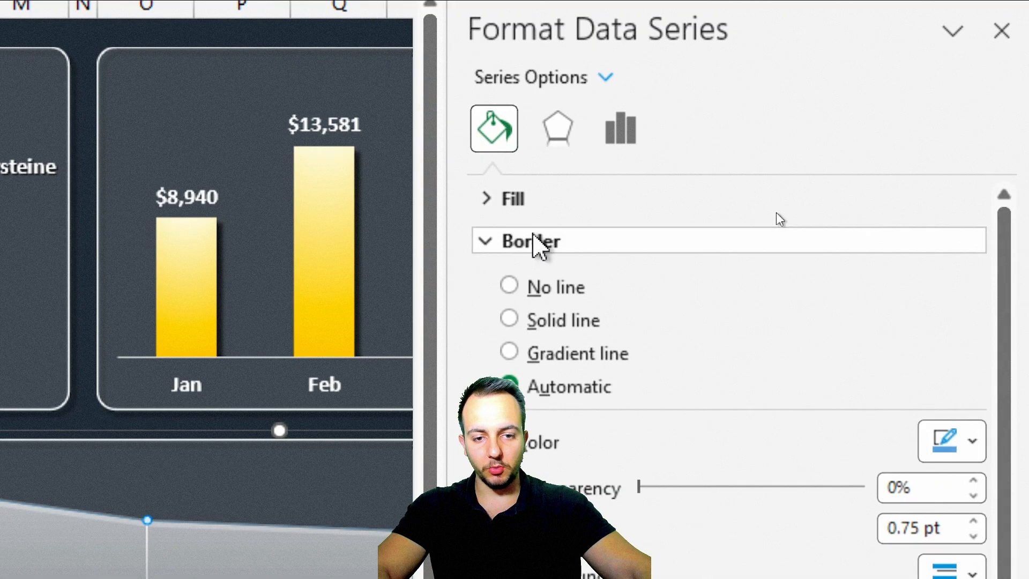
{"action": "left_click", "coordinate": [537, 291]}
{"action": "left_click", "coordinate": [555, 242]}
Step: Apply a gradient fill to the area series, delete its first gradient stop and move the remaining white stop to 0%
{"action": "left_click", "coordinate": [562, 209]}
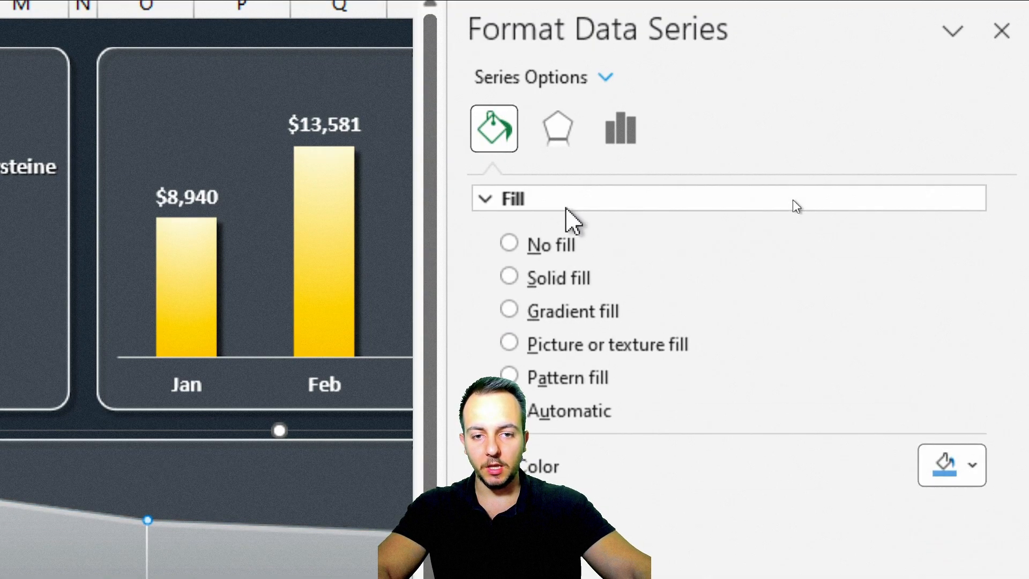
{"action": "left_click", "coordinate": [571, 315]}
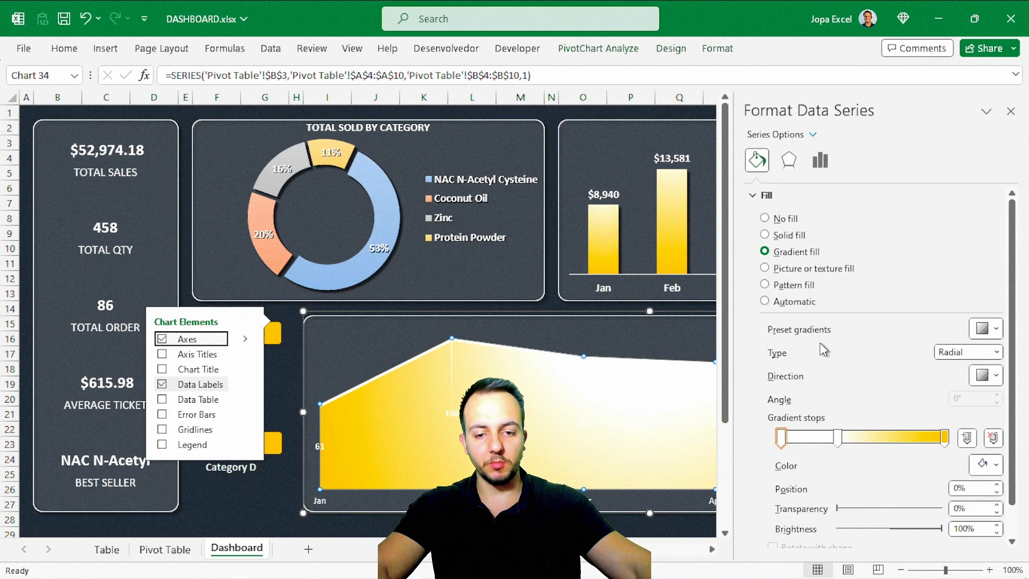
{"action": "left_click", "coordinate": [820, 344]}
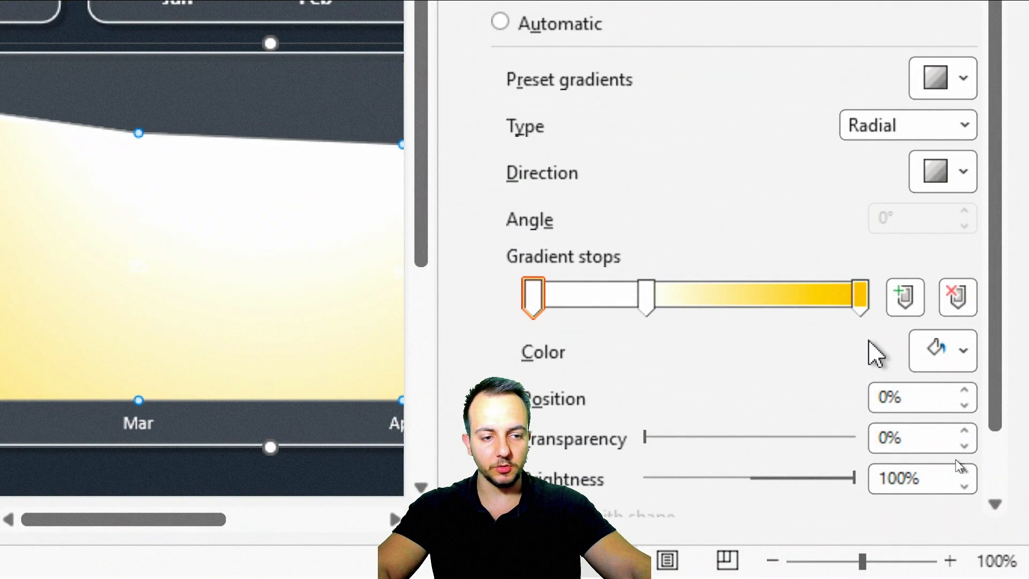
{"action": "left_click", "coordinate": [956, 307]}
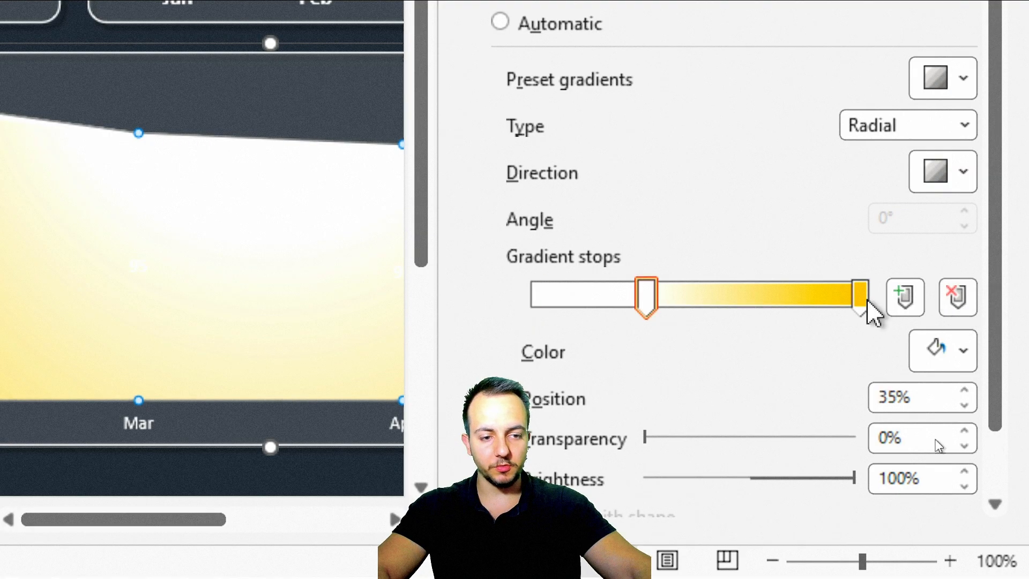
{"action": "left_click_drag", "start_coordinate": [647, 299], "coordinate": [506, 306]}
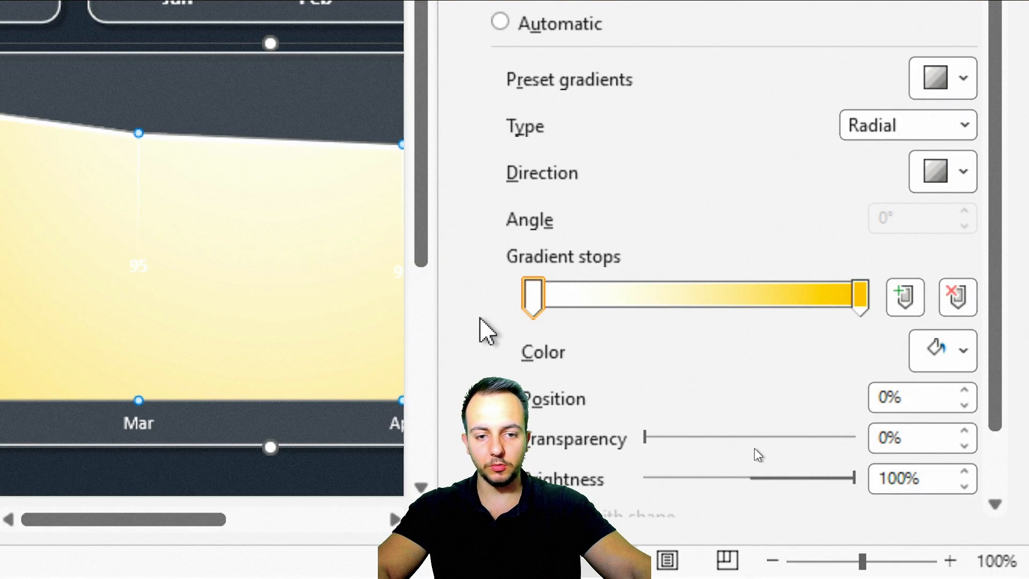
Step: Recolor the yellow gradient stop of the quantity area series to the custom purple #CC66FF
{"action": "left_click_drag", "start_coordinate": [862, 314], "coordinate": [895, 345]}
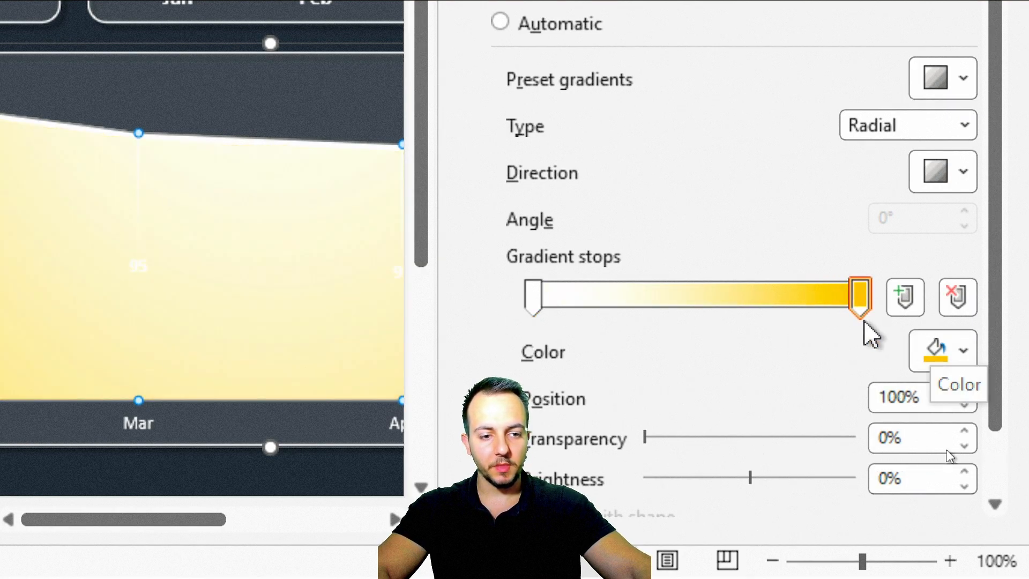
{"action": "left_click", "coordinate": [961, 355]}
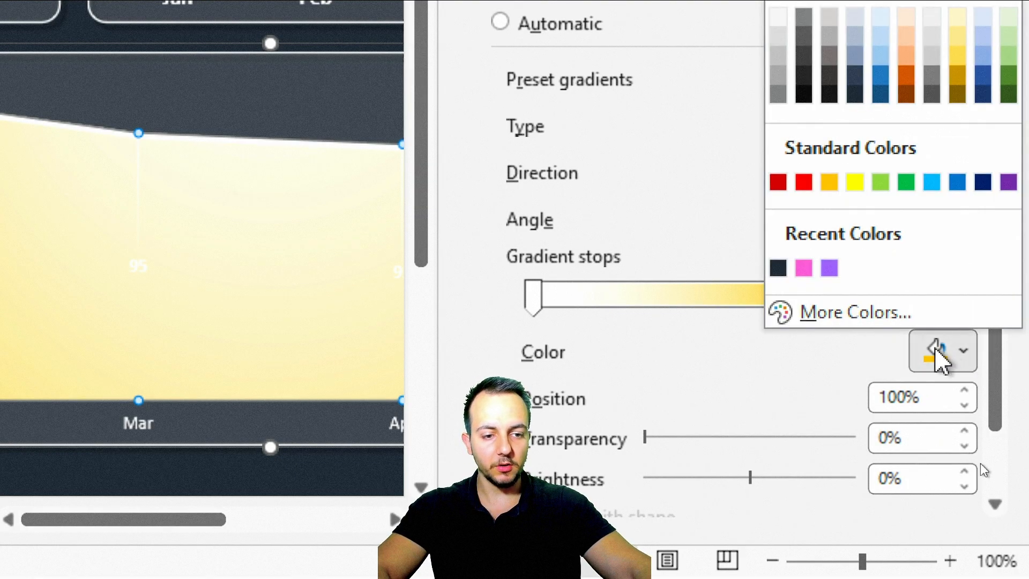
{"action": "left_click", "coordinate": [869, 316]}
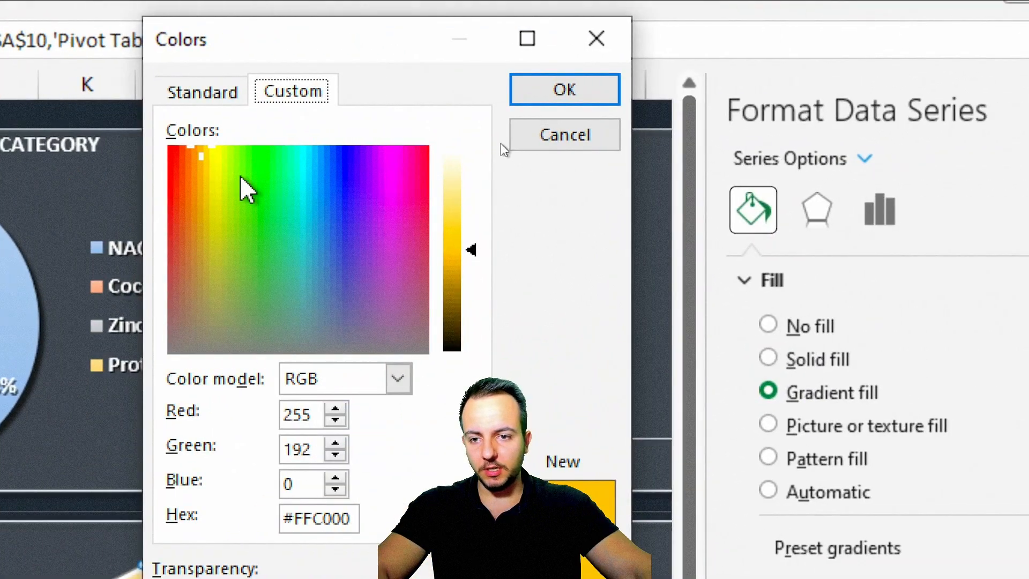
{"action": "mouse_move", "coordinate": [240, 177]}
{"action": "left_mouse_down"}
{"action": "mouse_move", "coordinate": [209, 161]}
{"action": "mouse_move", "coordinate": [394, 154]}
{"action": "mouse_move", "coordinate": [377, 146]}
{"action": "left_mouse_up"}
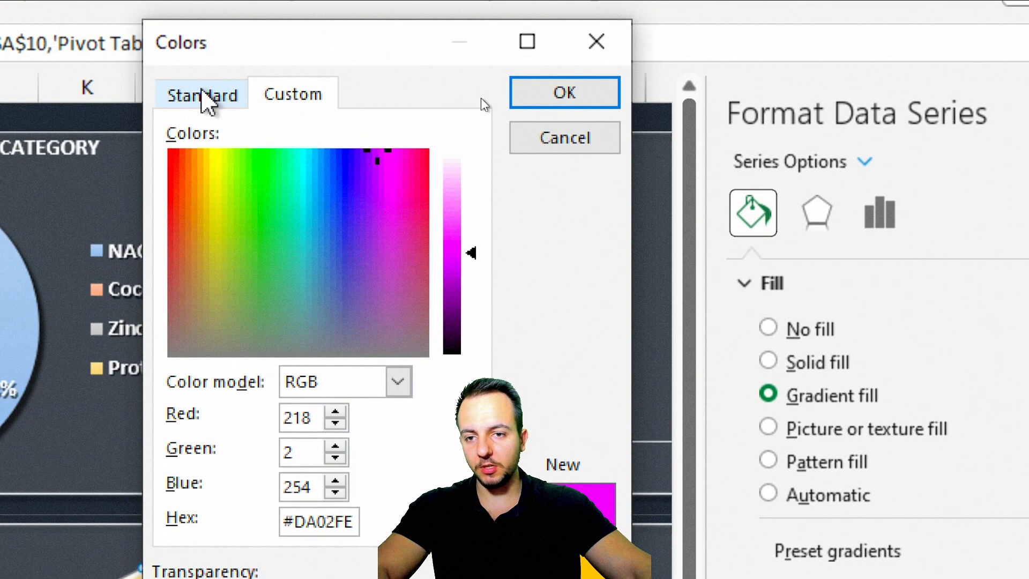
{"action": "left_click", "coordinate": [204, 97]}
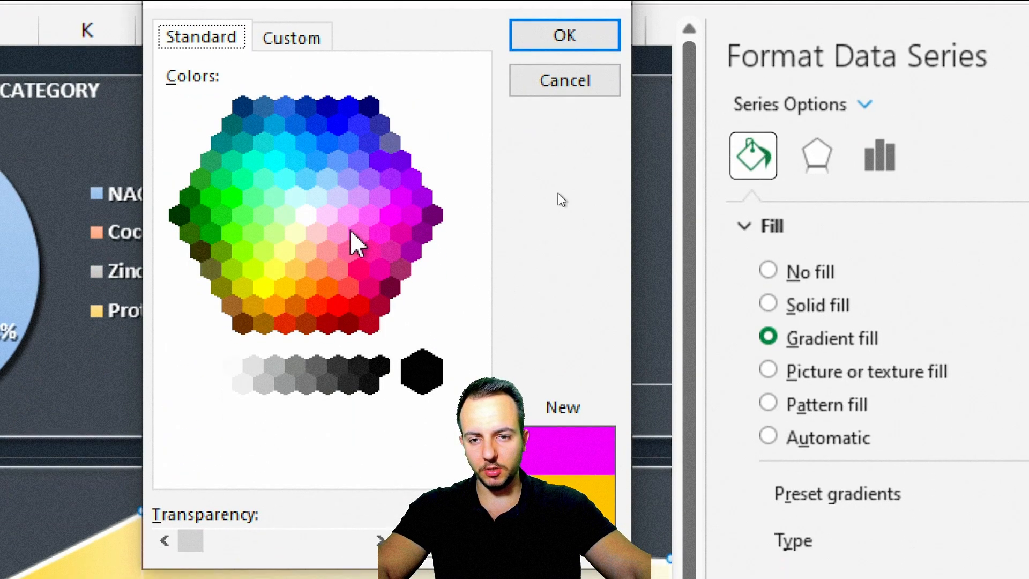
{"action": "left_click", "coordinate": [359, 198]}
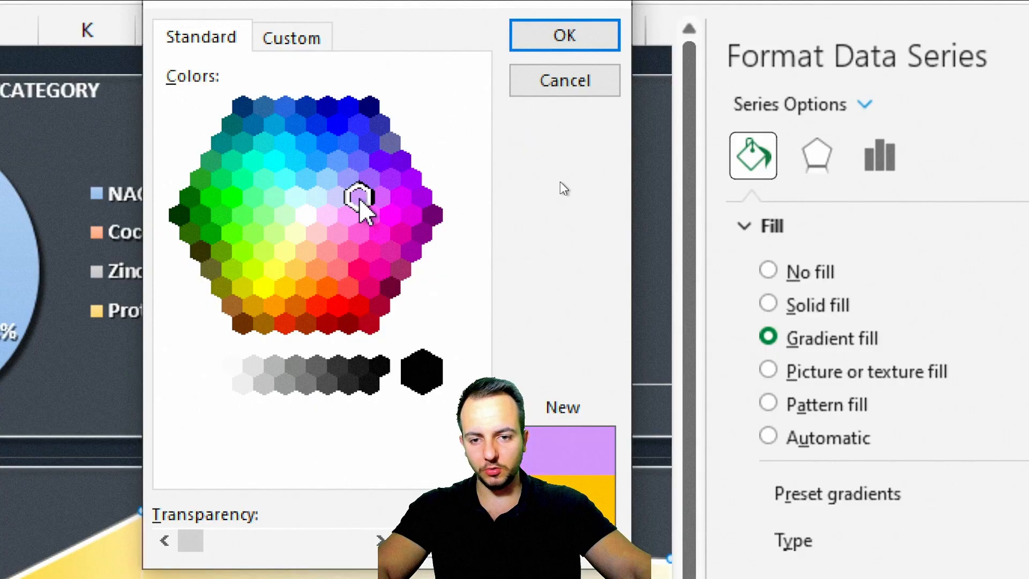
{"action": "left_click", "coordinate": [369, 179]}
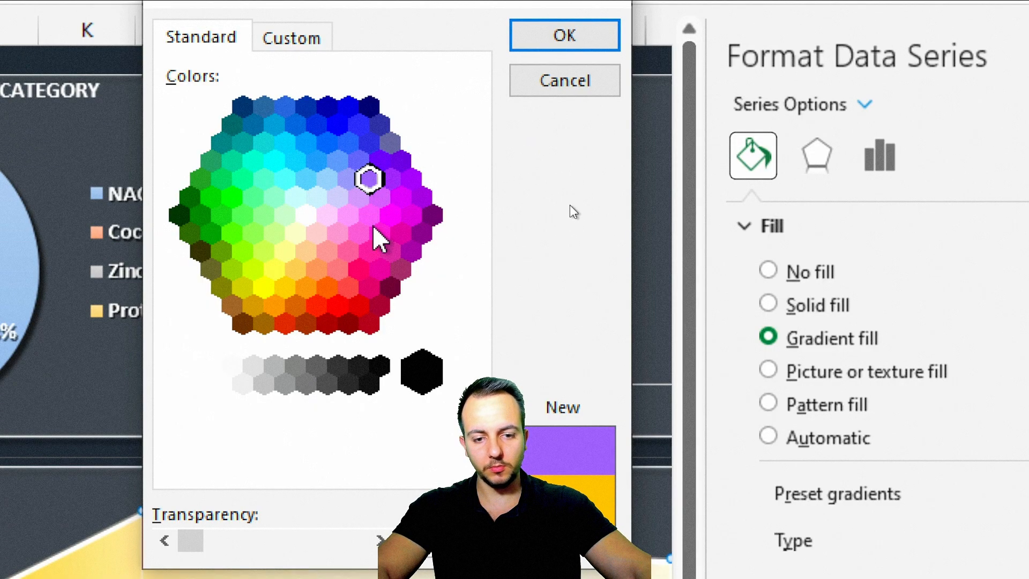
{"action": "left_click", "coordinate": [381, 199]}
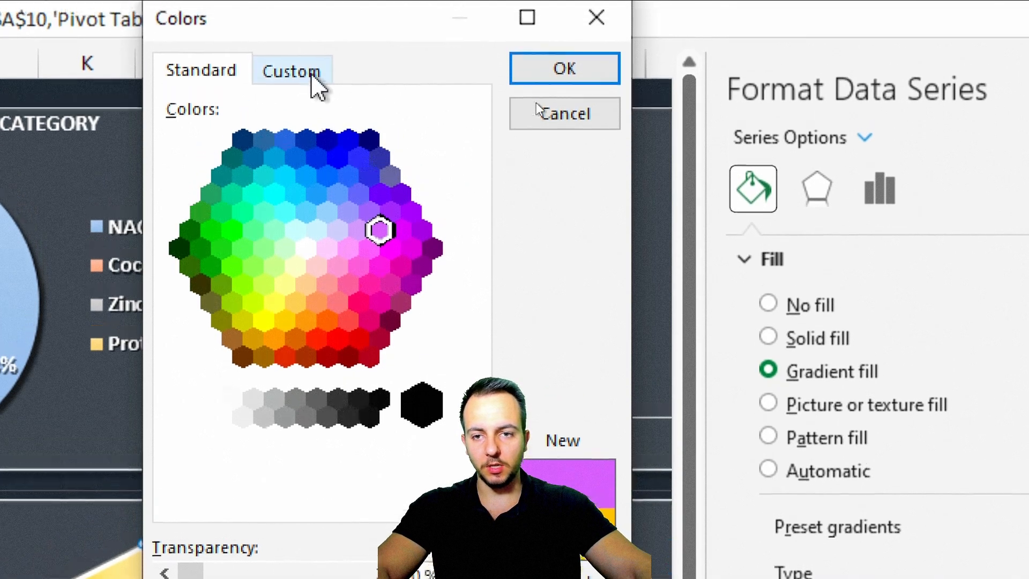
{"action": "left_click", "coordinate": [291, 24]}
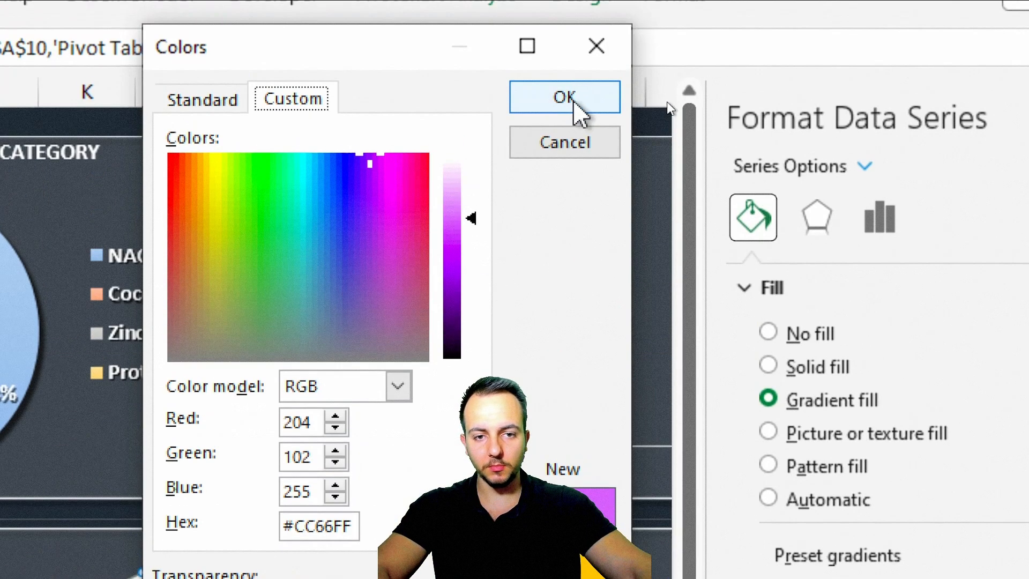
{"action": "left_click", "coordinate": [575, 104]}
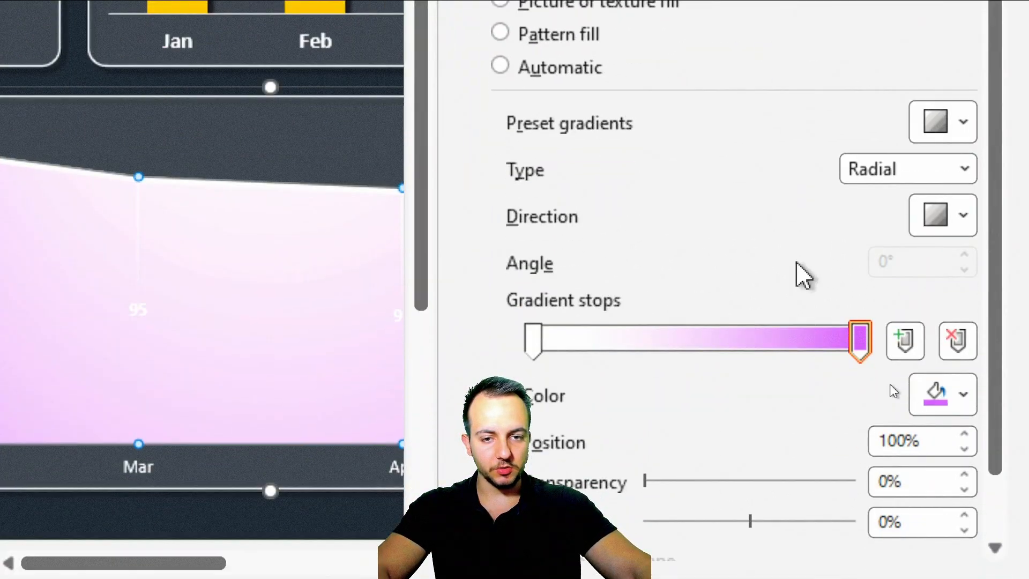
Step: Change the area series gradient type to Linear and recolor its white stop at 0% with the recently used purple
{"action": "left_click", "coordinate": [904, 177]}
{"action": "left_click", "coordinate": [875, 200]}
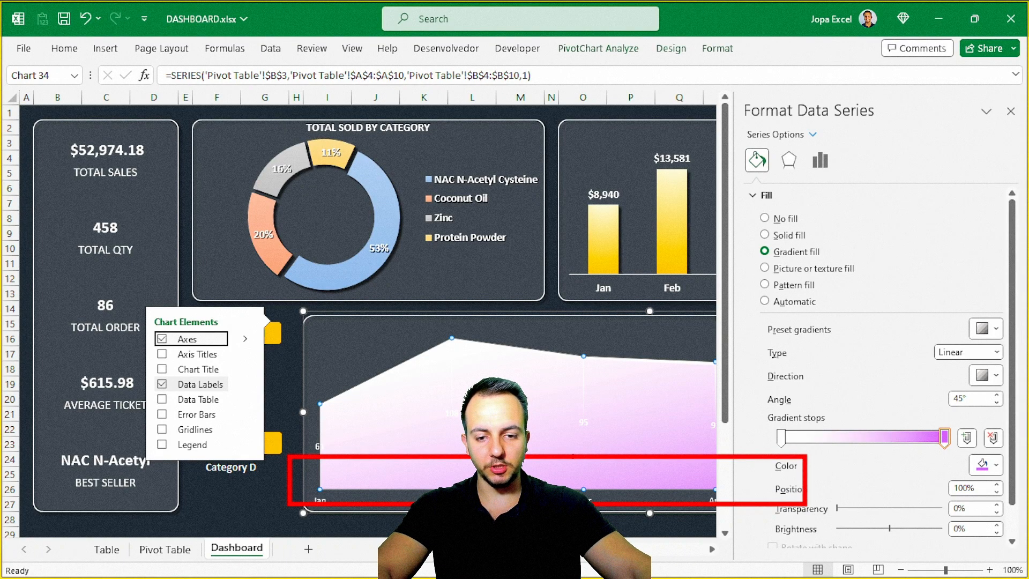
{"action": "left_click", "coordinate": [781, 438]}
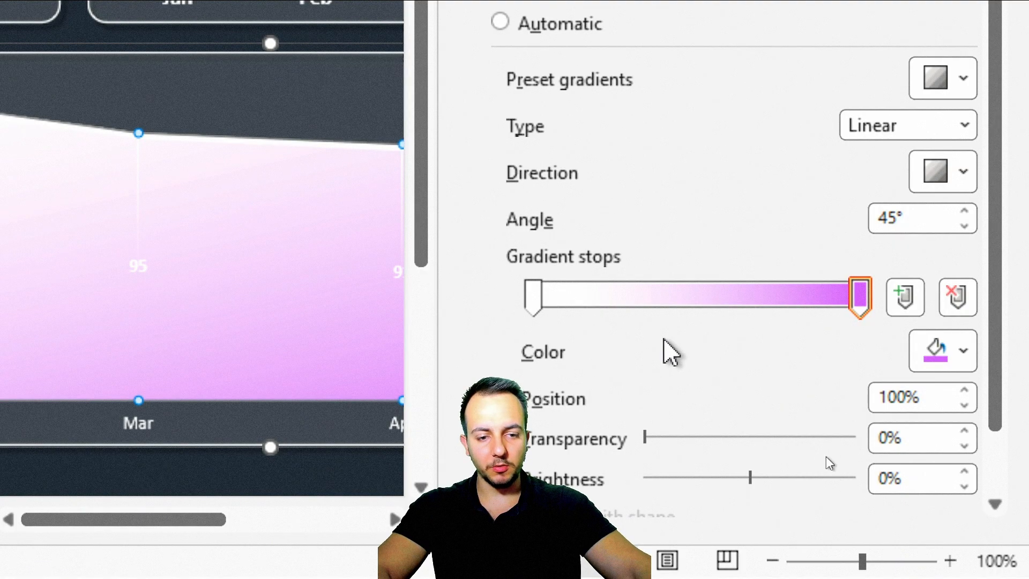
{"action": "mouse_move", "coordinate": [536, 300]}
{"action": "left_mouse_down"}
{"action": "mouse_move", "coordinate": [557, 314]}
{"action": "mouse_move", "coordinate": [531, 308]}
{"action": "left_mouse_up"}
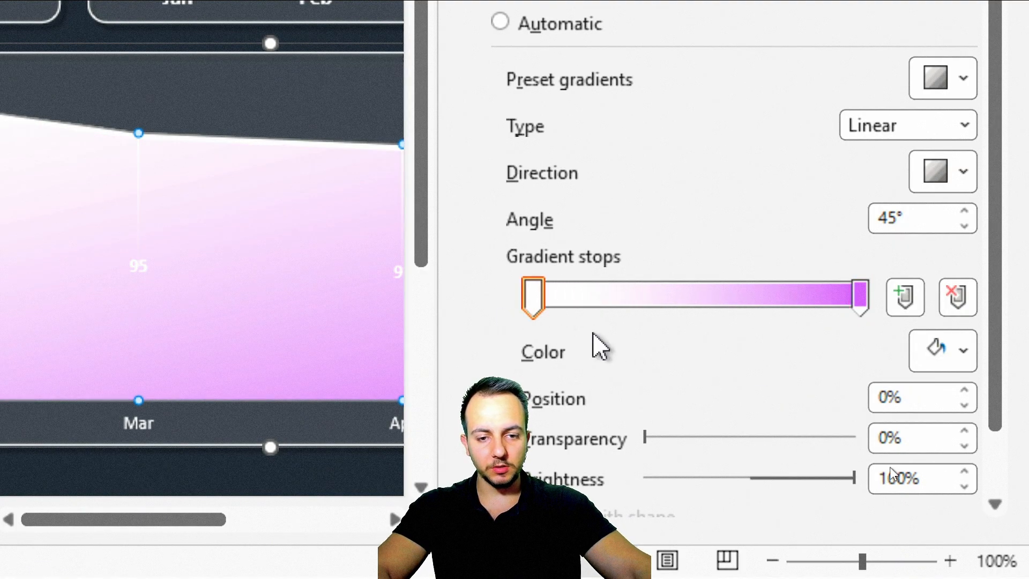
{"action": "left_click", "coordinate": [963, 354]}
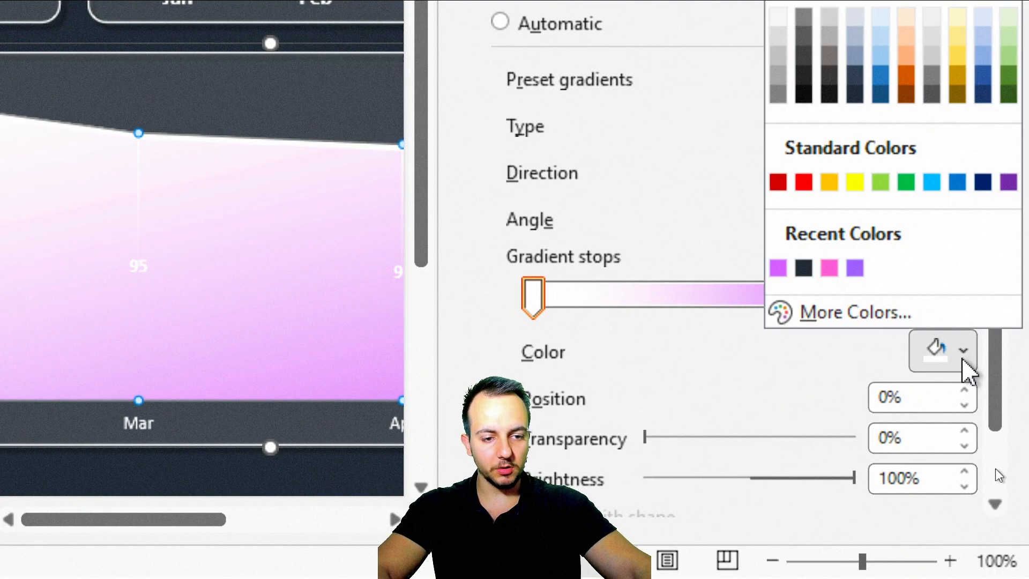
{"action": "left_click", "coordinate": [777, 267]}
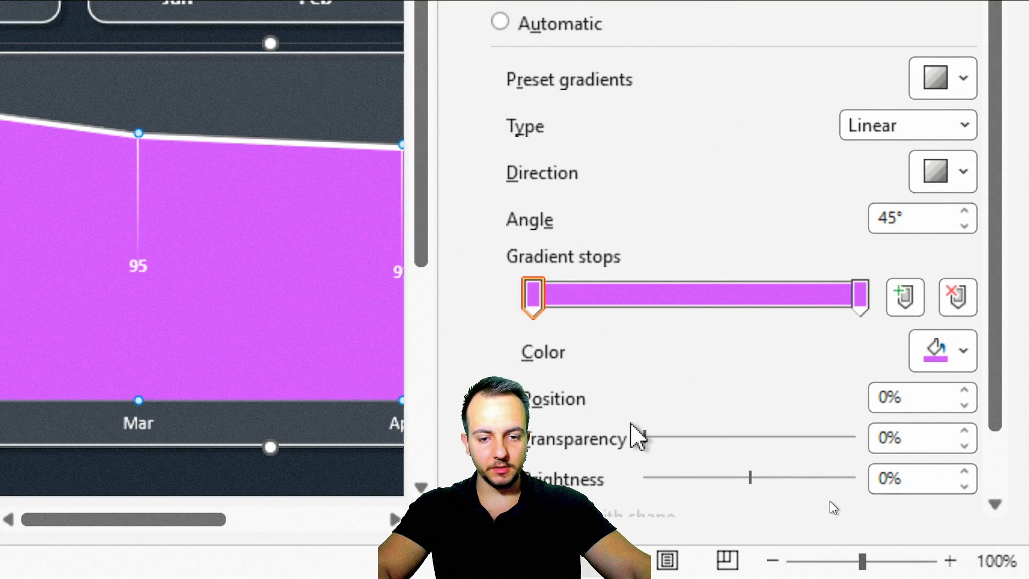
Step: Set the transparency and the brightness of the gradient stop at 0% to 100% each
{"action": "left_click_drag", "start_coordinate": [993, 327], "coordinate": [993, 385]}
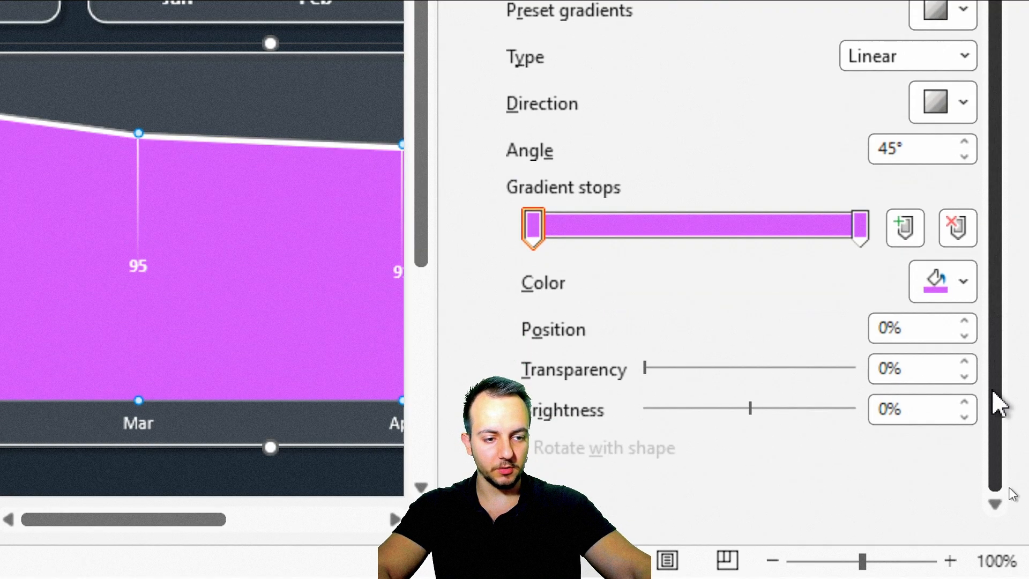
{"action": "left_click_drag", "start_coordinate": [648, 368], "coordinate": [896, 370]}
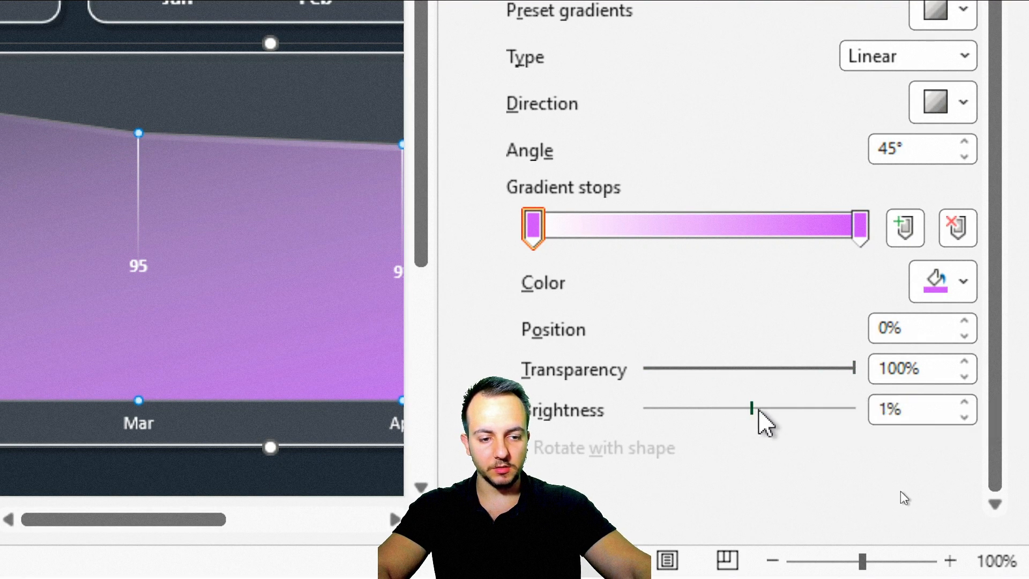
{"action": "left_click_drag", "start_coordinate": [750, 409], "coordinate": [892, 409]}
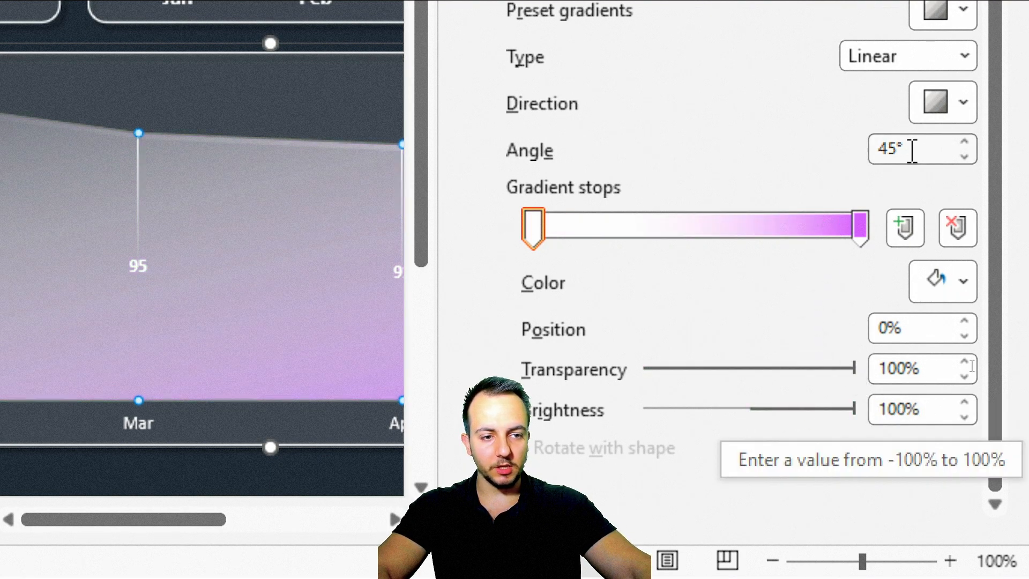
Step: Set the angle of the area series' linear gradient to 270°
{"action": "left_click", "coordinate": [964, 143]}
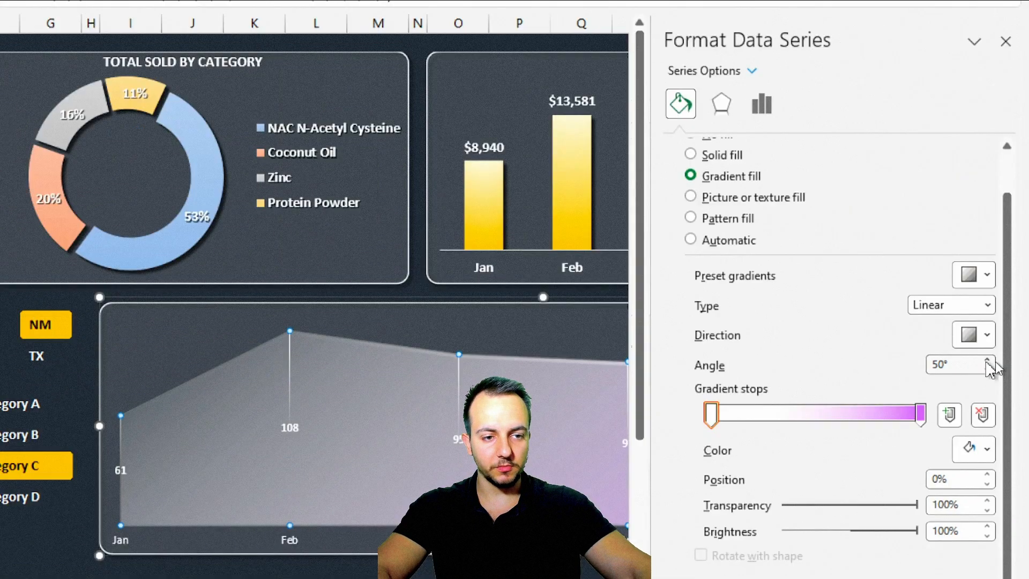
{"action": "left_click", "coordinate": [987, 360]}
{"action": "left_click", "coordinate": [987, 360]}
{"action": "left_click", "coordinate": [988, 359]}
{"action": "left_click", "coordinate": [987, 360]}
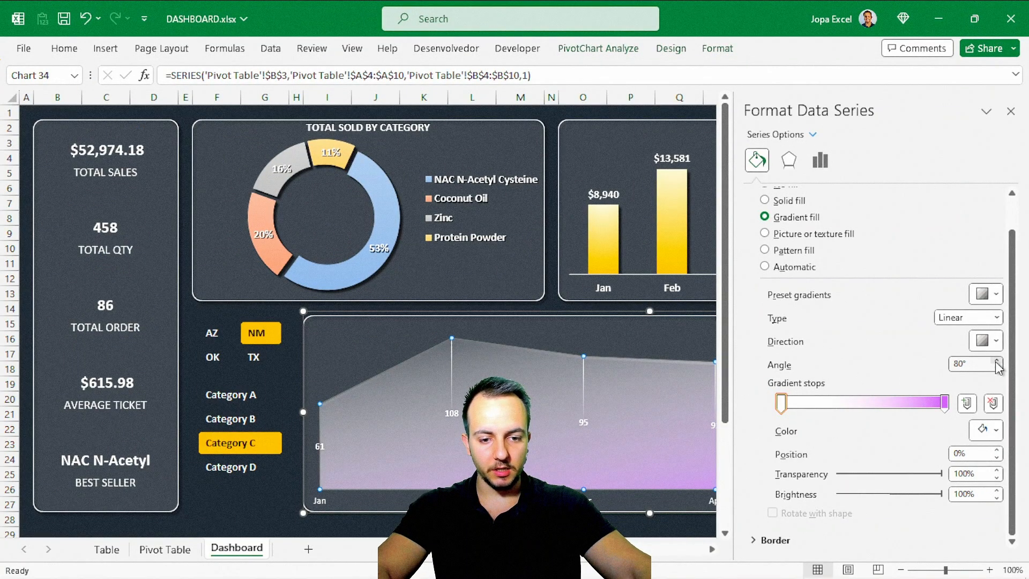
{"action": "left_click", "coordinate": [987, 359]}
{"action": "left_click", "coordinate": [988, 360]}
{"action": "left_click", "coordinate": [996, 360]}
{"action": "left_click", "coordinate": [996, 360]}
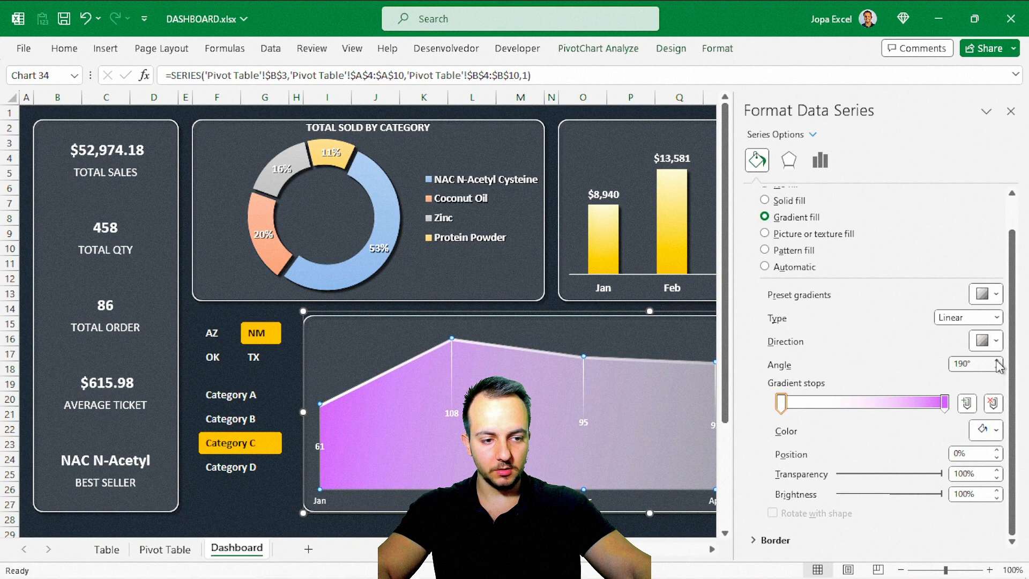
{"action": "left_click", "coordinate": [997, 360]}
{"action": "left_click", "coordinate": [996, 361]}
{"action": "left_click", "coordinate": [997, 360]}
{"action": "left_click", "coordinate": [997, 361]}
{"action": "left_click", "coordinate": [997, 360]}
{"action": "left_click", "coordinate": [997, 360]}
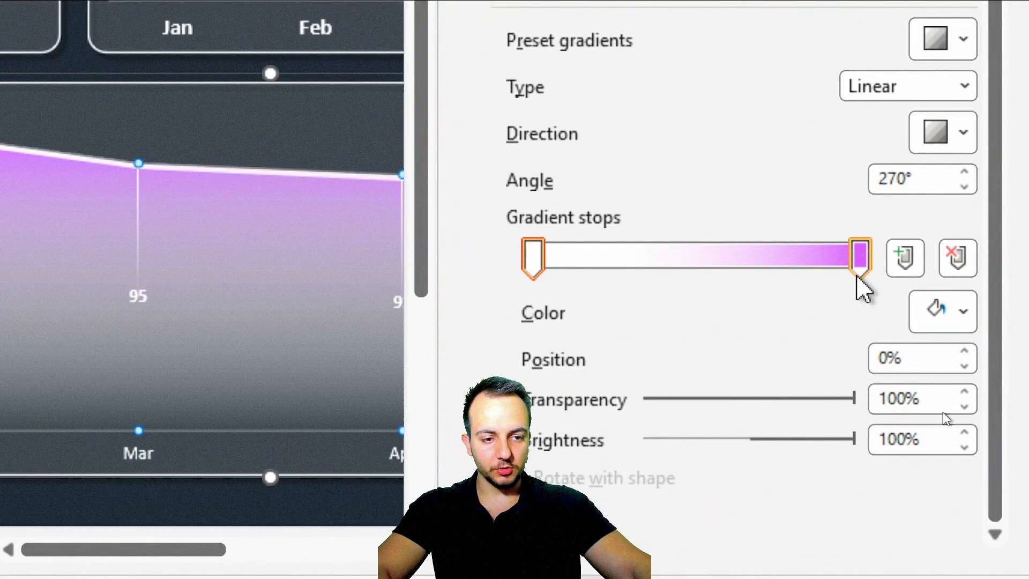
Step: Move the purple gradient stop to the 80% position, close the series formatting options and deselect the chart
{"action": "left_click", "coordinate": [857, 274]}
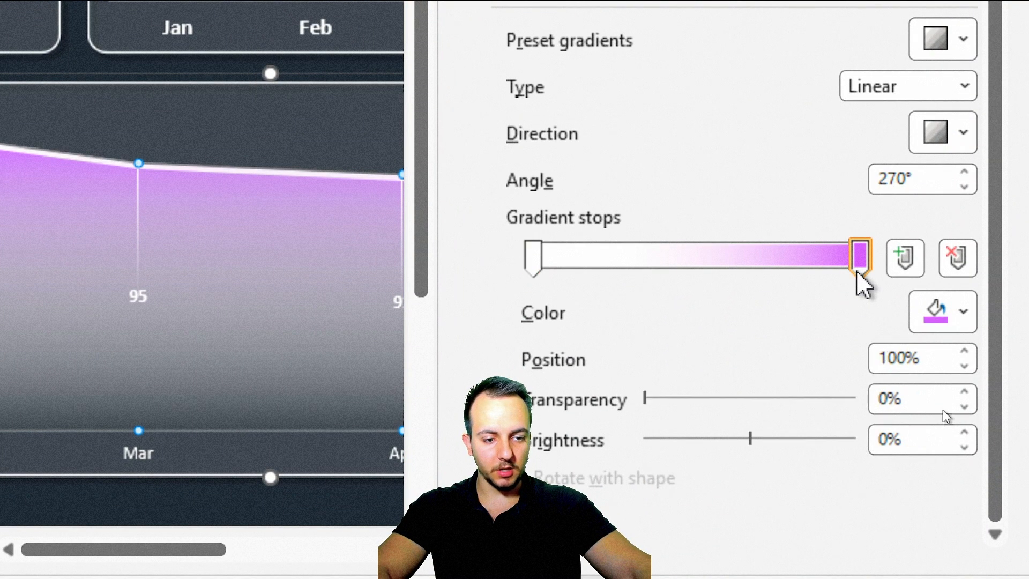
{"action": "left_click_drag", "start_coordinate": [855, 271], "coordinate": [803, 290]}
{"action": "left_click", "coordinate": [964, 366]}
{"action": "left_click", "coordinate": [965, 366]}
{"action": "left_click", "coordinate": [965, 366]}
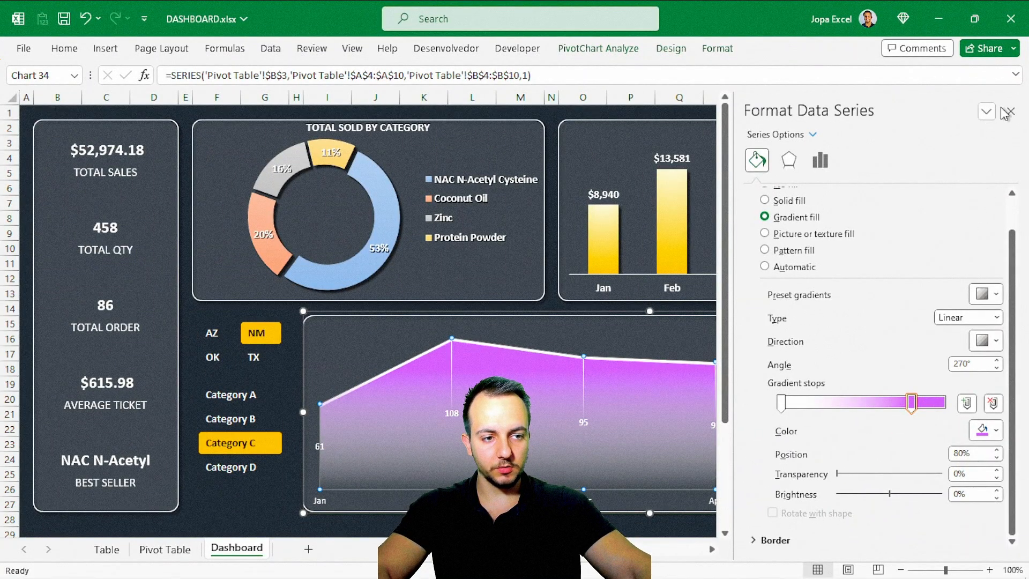
{"action": "left_click", "coordinate": [1011, 112]}
{"action": "key", "text": "Escape"}
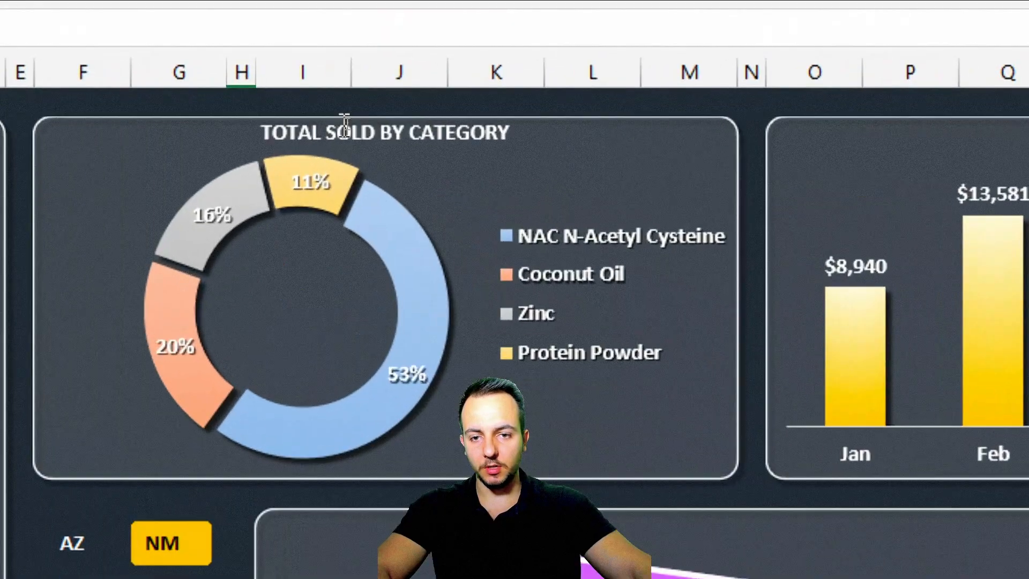
Step: Copy the "TOTAL SOLD BY CATEGORY" title text box above the area chart and resize it to span the panel's full width
{"action": "left_click", "coordinate": [346, 123]}
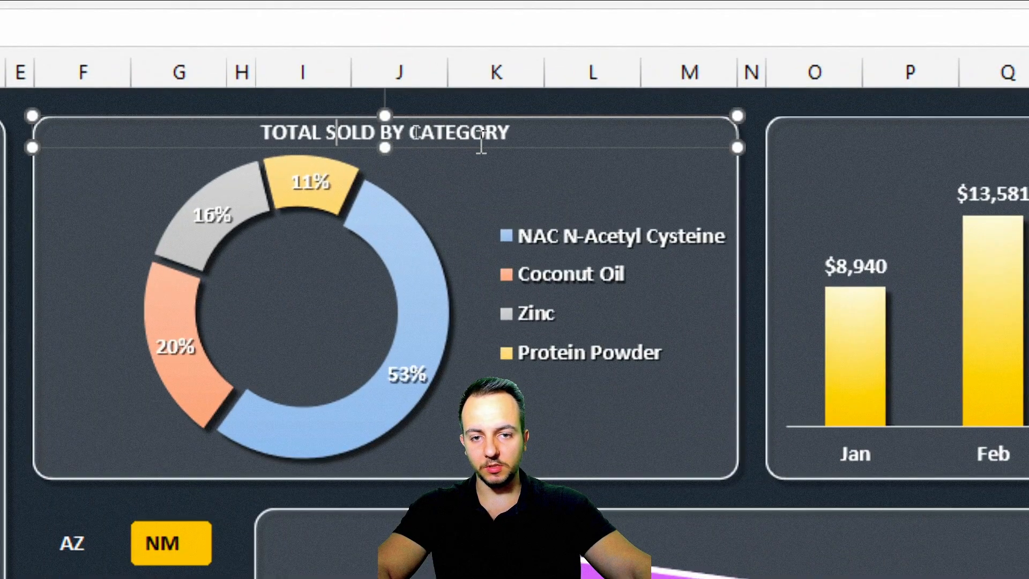
{"action": "left_click_drag", "start_coordinate": [464, 151], "coordinate": [396, 545]}
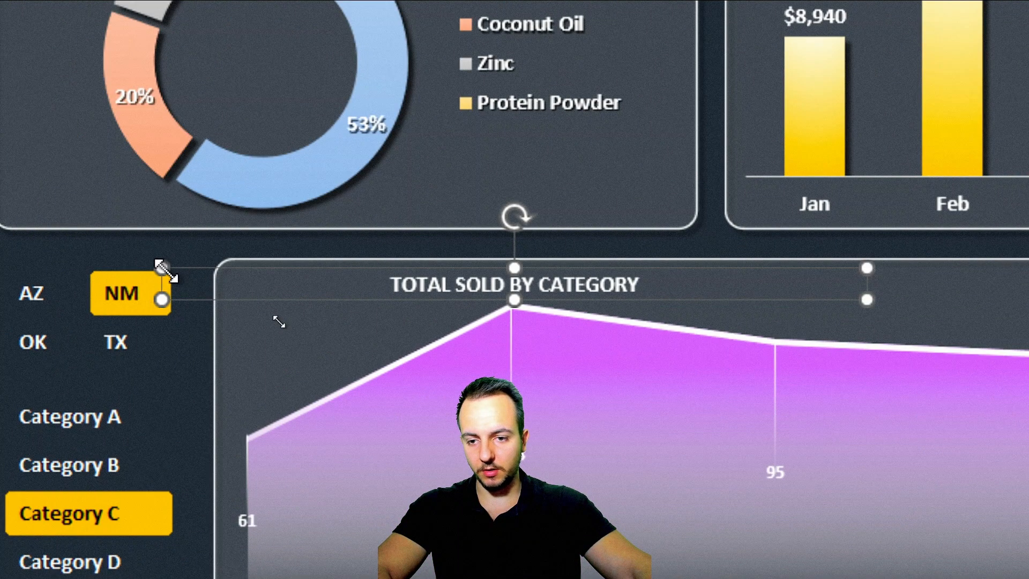
{"action": "left_click_drag", "start_coordinate": [162, 267], "coordinate": [219, 258]}
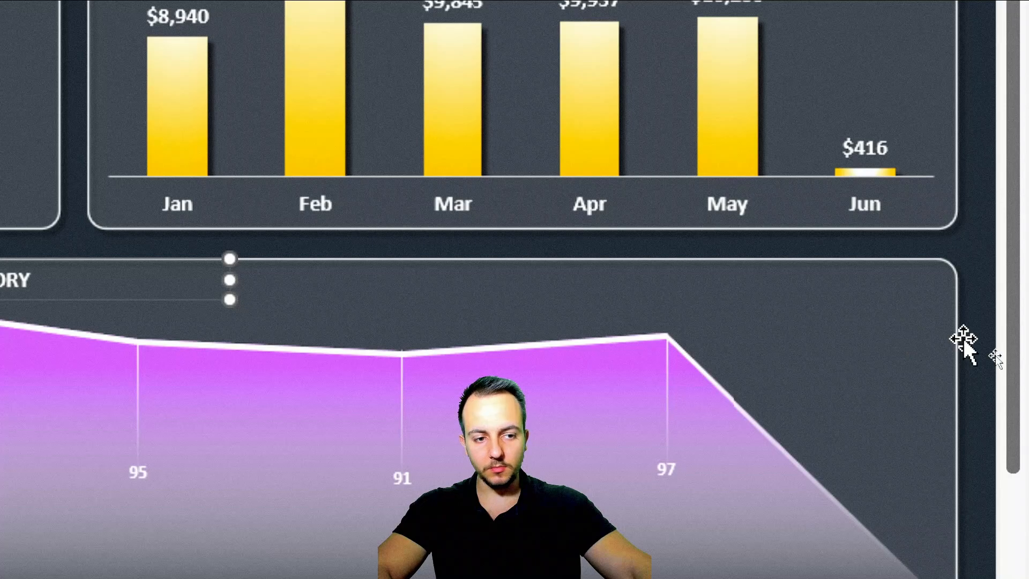
{"action": "left_click_drag", "start_coordinate": [437, 299], "coordinate": [1028, 279]}
{"action": "left_click_drag", "start_coordinate": [952, 278], "coordinate": [952, 304]}
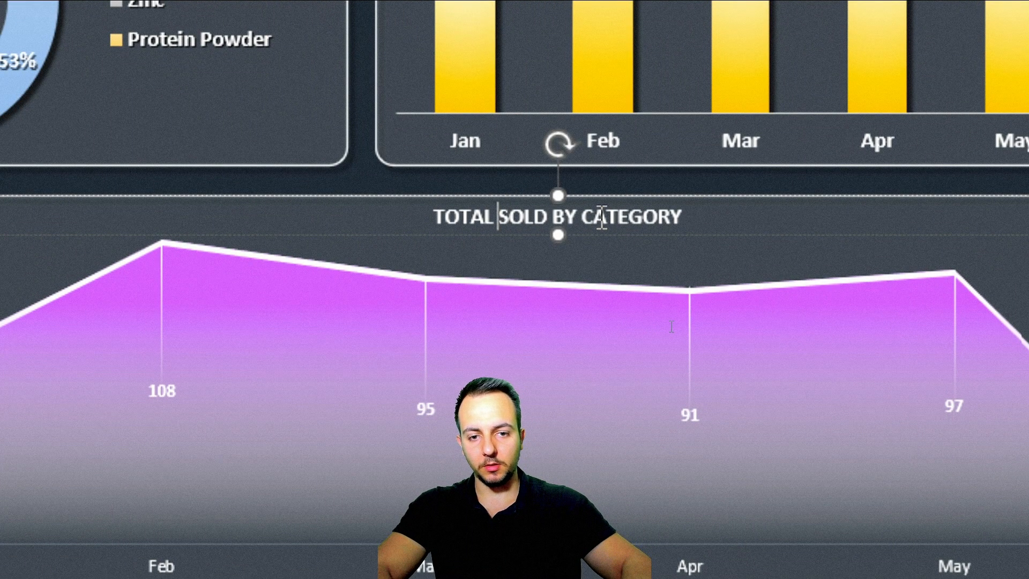
Step: Change the copied title's text to "TOTAL QTY BY MONTH" and deselect the text box
{"action": "double_click", "coordinate": [509, 216]}
{"action": "type", "text": "QTY"}
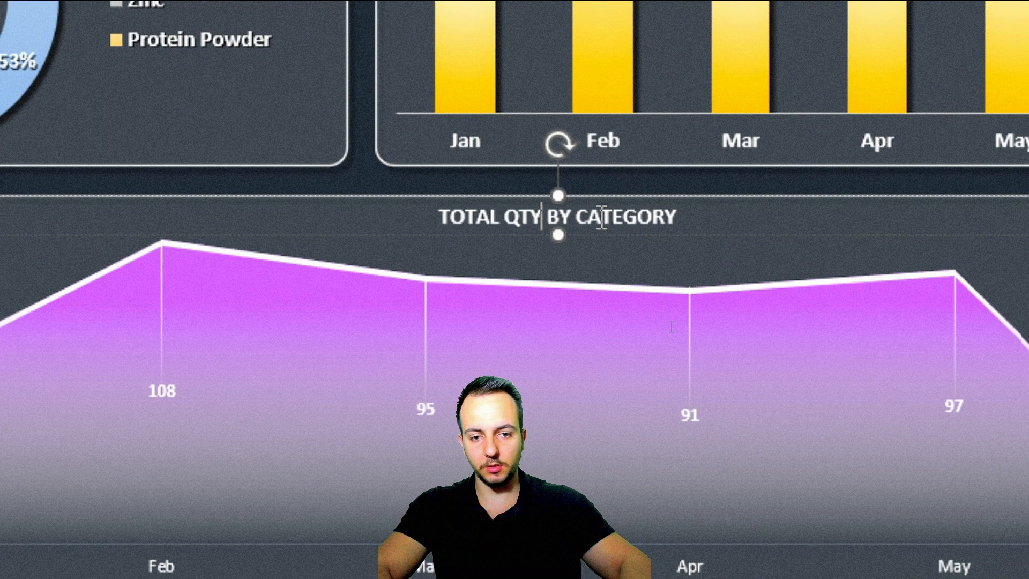
{"action": "double_click", "coordinate": [600, 217]}
{"action": "type", "text": "MONTH"}
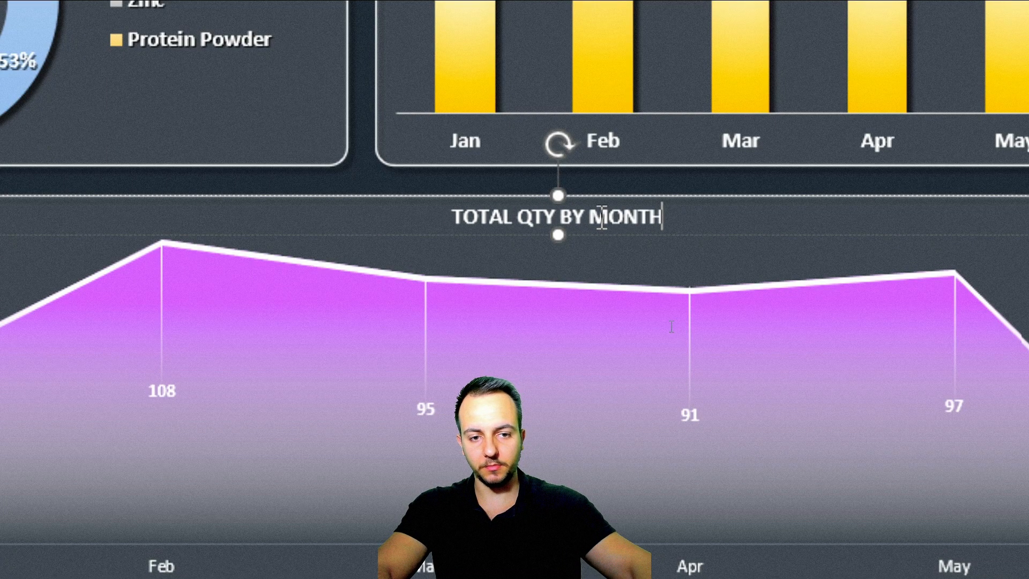
{"action": "left_click", "coordinate": [435, 377]}
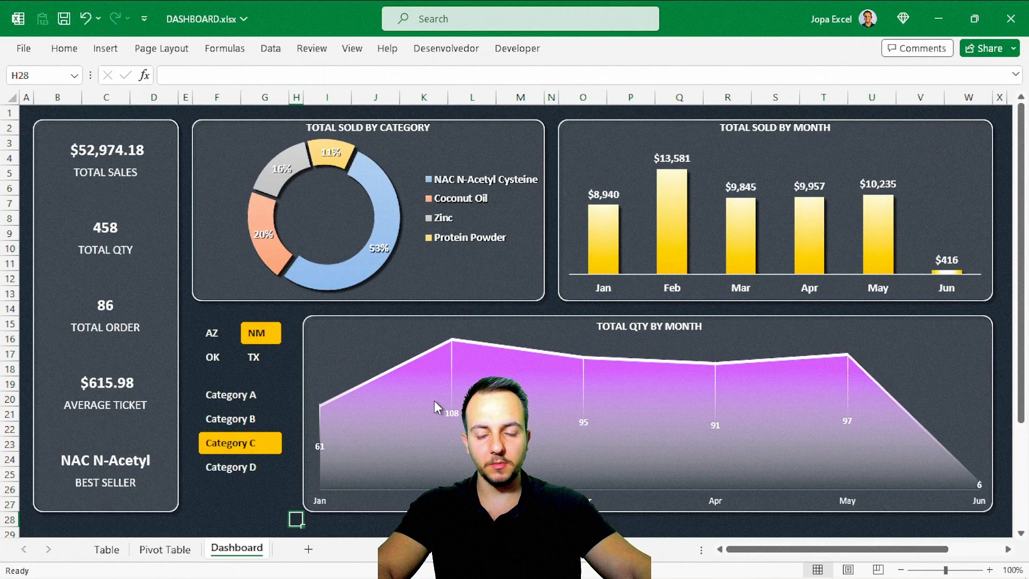
Step: Test the slicers by filtering the dashboard by Category B, D and C and by the states OK and TX
{"action": "left_click", "coordinate": [241, 419]}
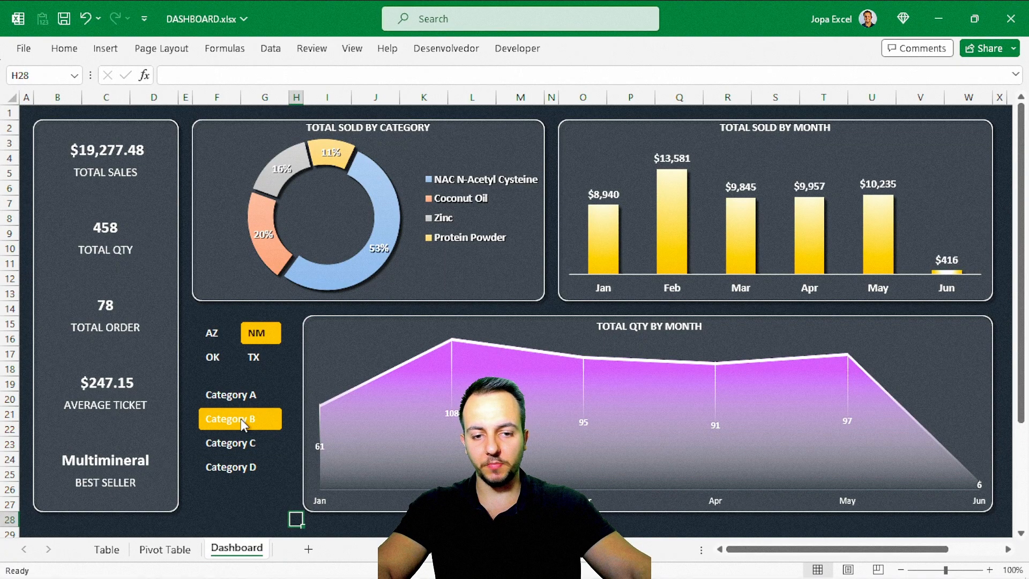
{"action": "left_click", "coordinate": [249, 466]}
{"action": "left_click", "coordinate": [239, 442]}
{"action": "left_click", "coordinate": [218, 357]}
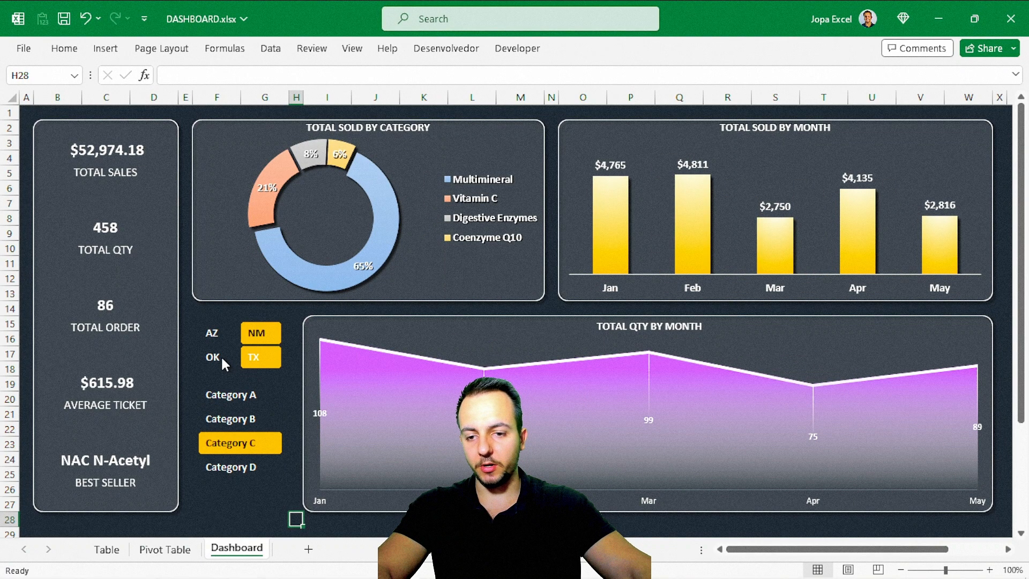
{"action": "left_click", "coordinate": [251, 356]}
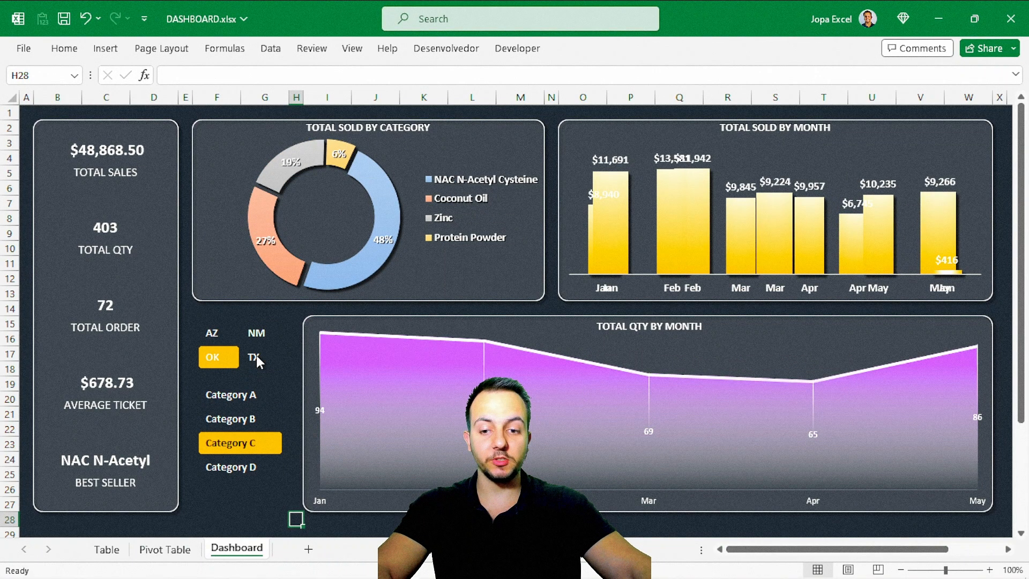
Step: Filter the dashboard by the state TX, switch the state filter to AZ and set the category filter to Category B
{"action": "left_click", "coordinate": [271, 362]}
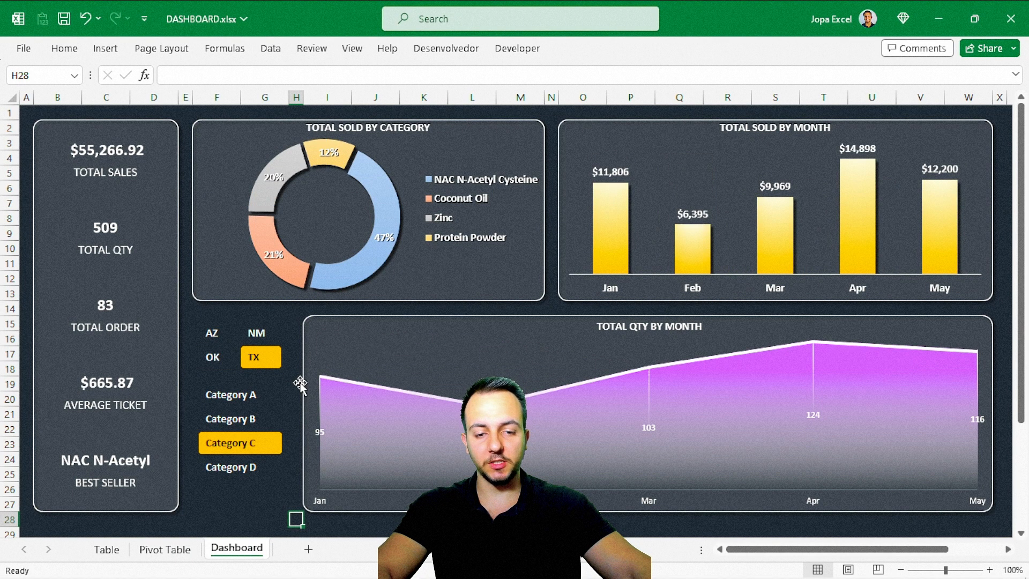
{"action": "left_click", "coordinate": [214, 332]}
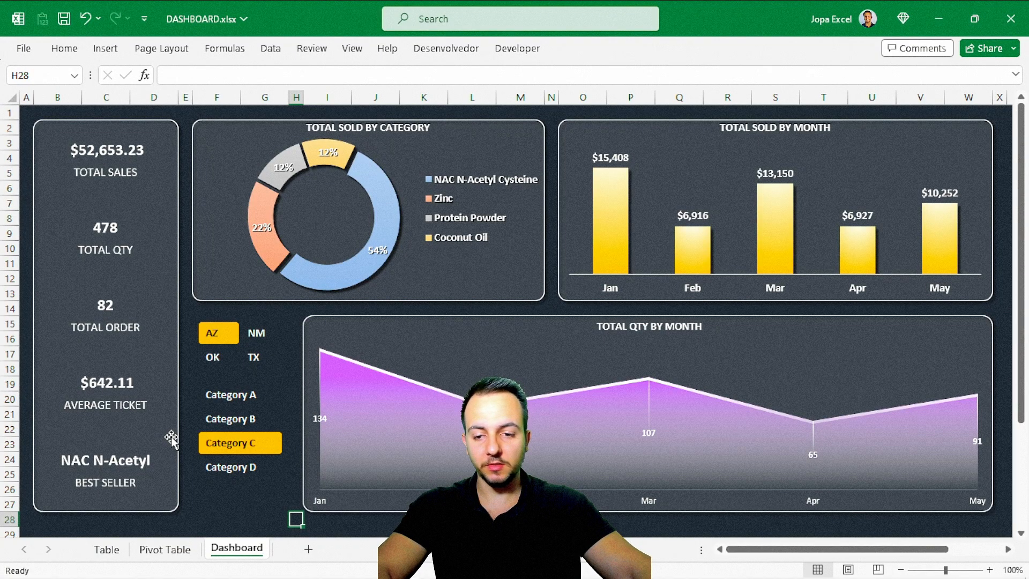
{"action": "left_click", "coordinate": [230, 420]}
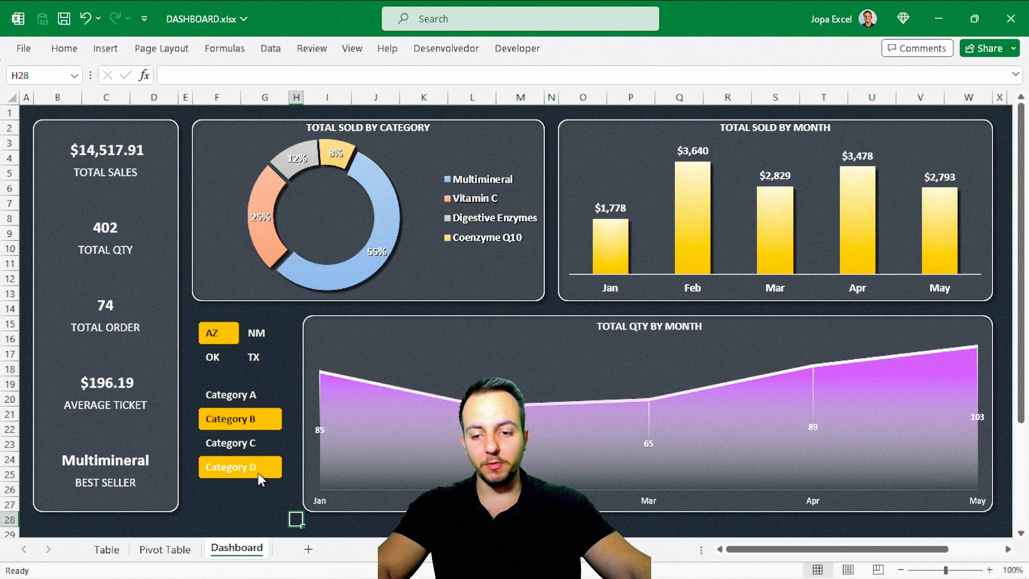
Step: Review the source data on the Table sheet and the summaries on the Pivot Table sheet, and return to the Dashboard sheet
{"action": "left_click", "coordinate": [107, 550]}
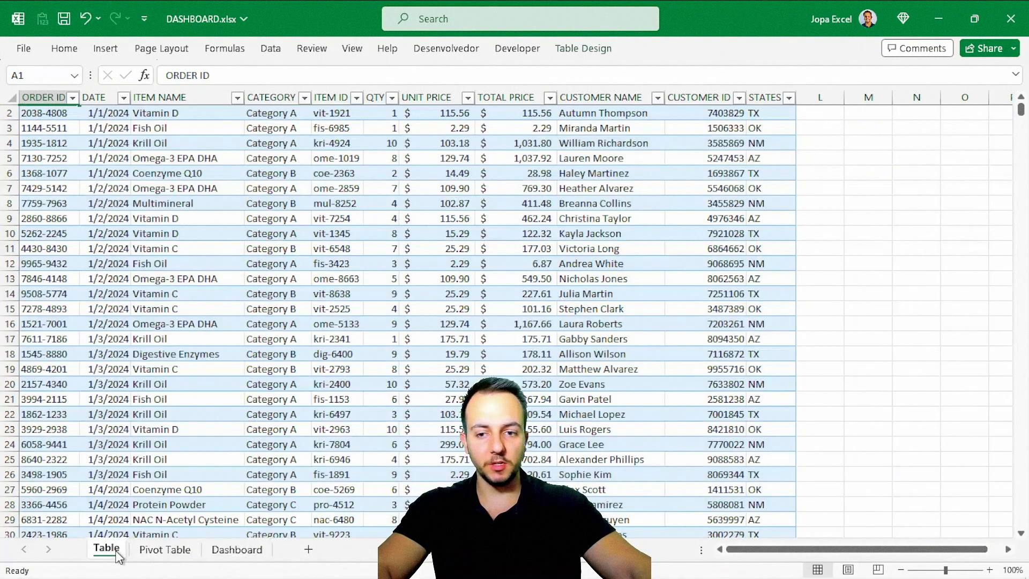
{"action": "scroll", "coordinate": [167, 484], "scroll_direction": "up", "scroll_amount": 1}
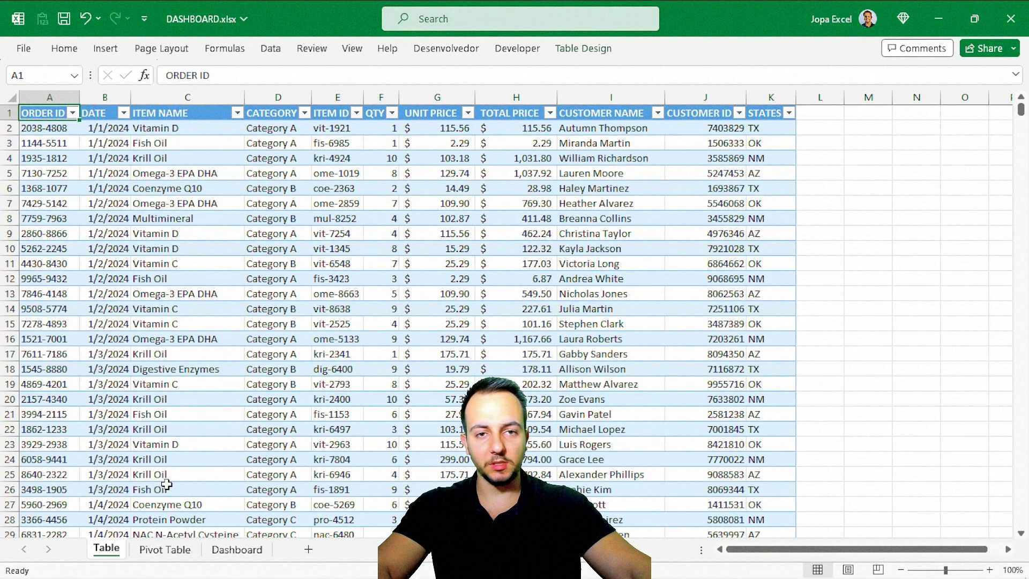
{"action": "left_click", "coordinate": [164, 549]}
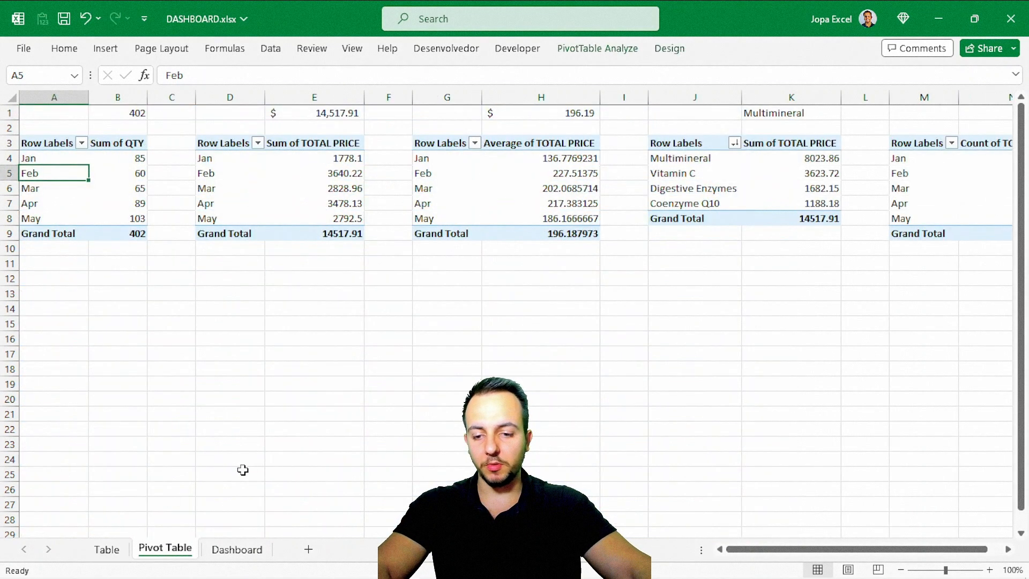
{"action": "left_click", "coordinate": [224, 551]}
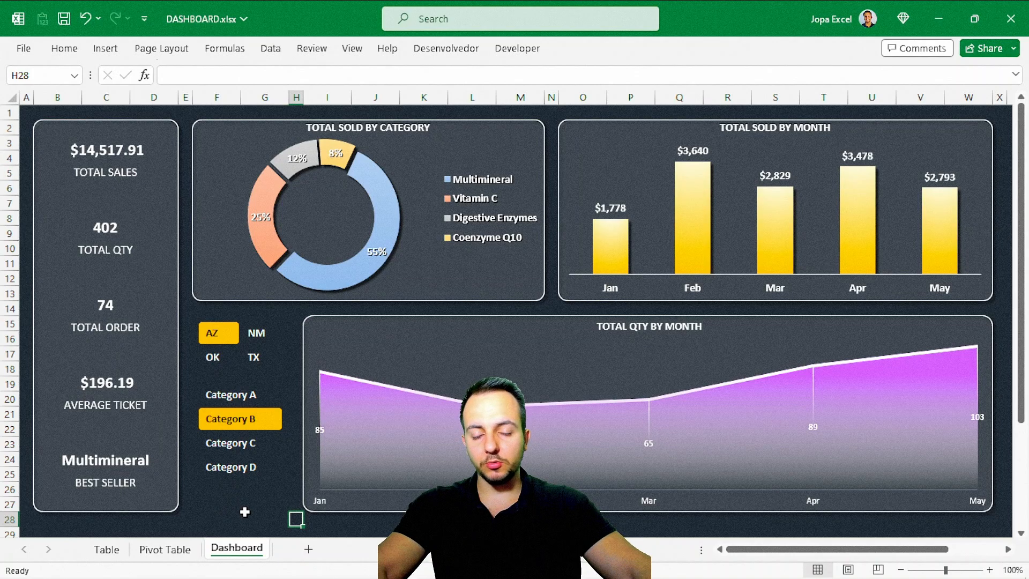